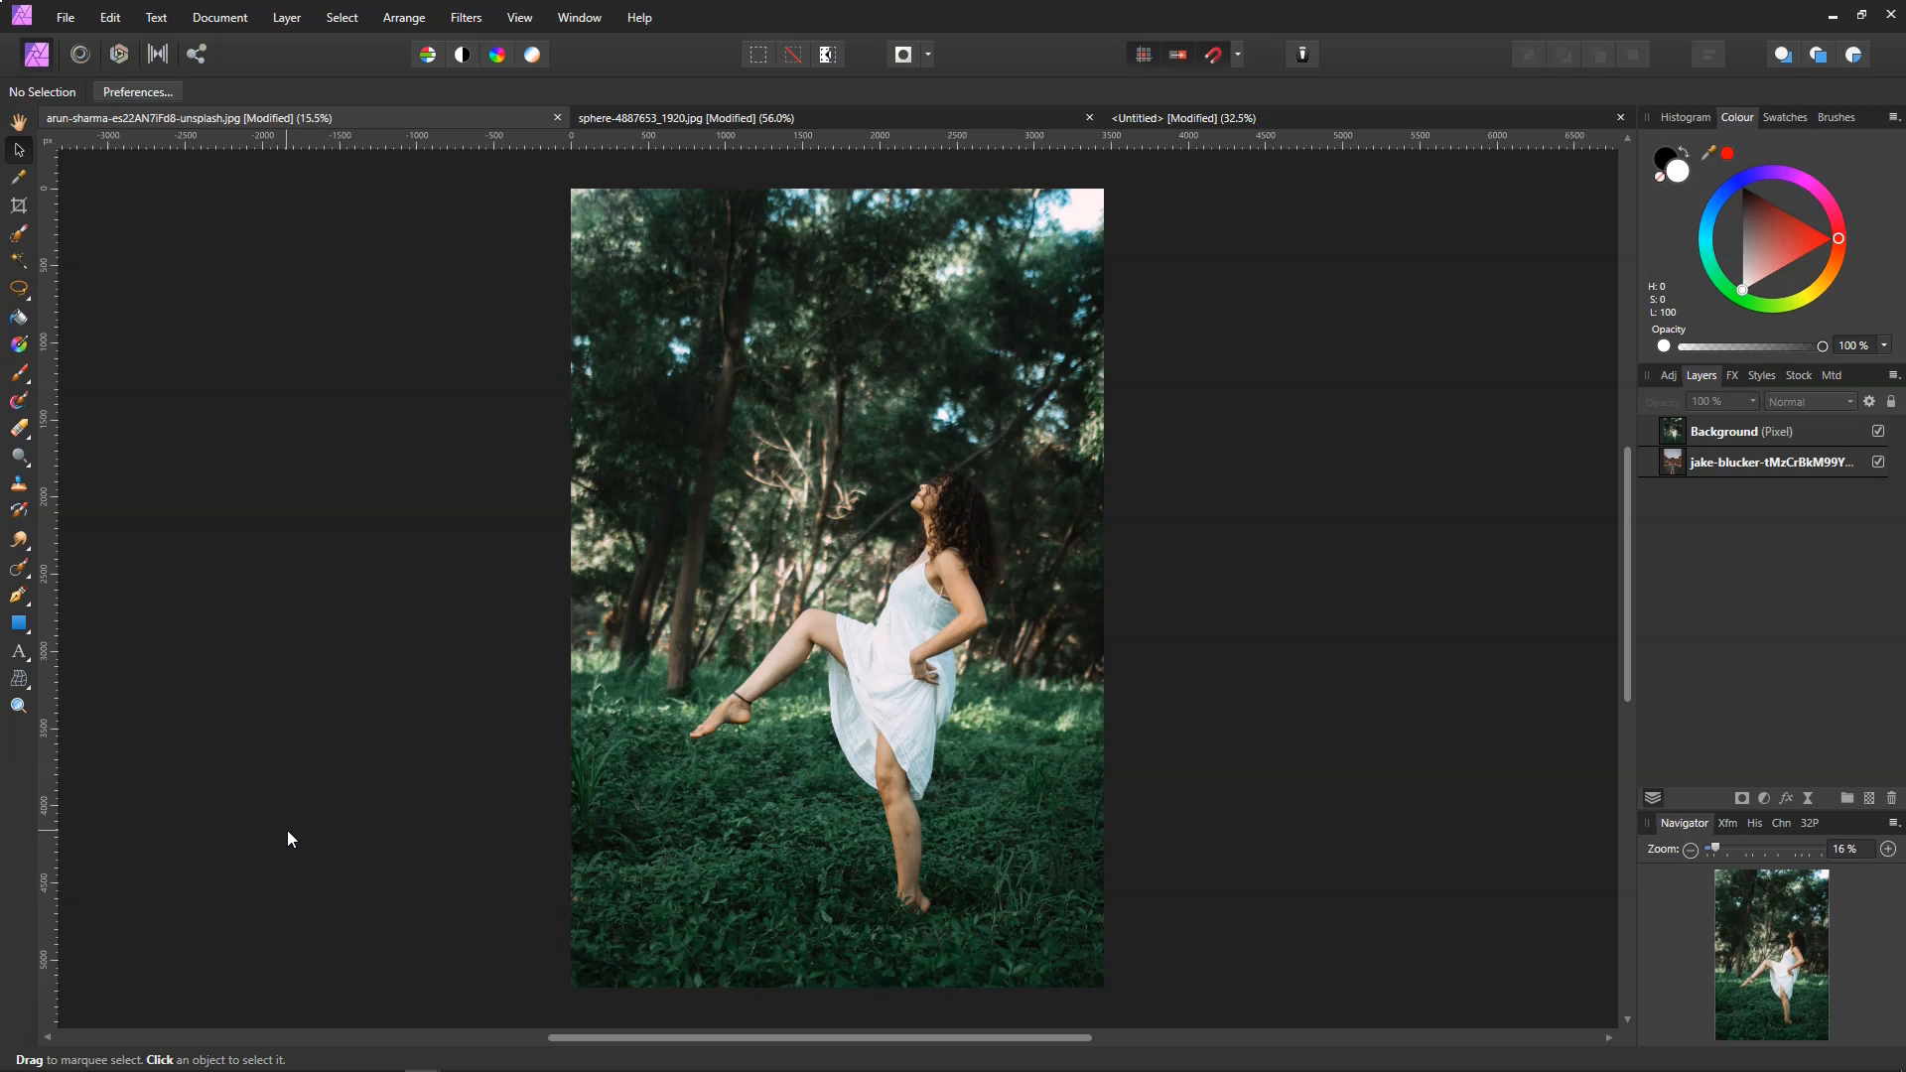
Step: Look over the selection tools, the colour, tonal and alpha range selection commands, and the composite channels
{"action": "left_click", "coordinate": [285, 785]}
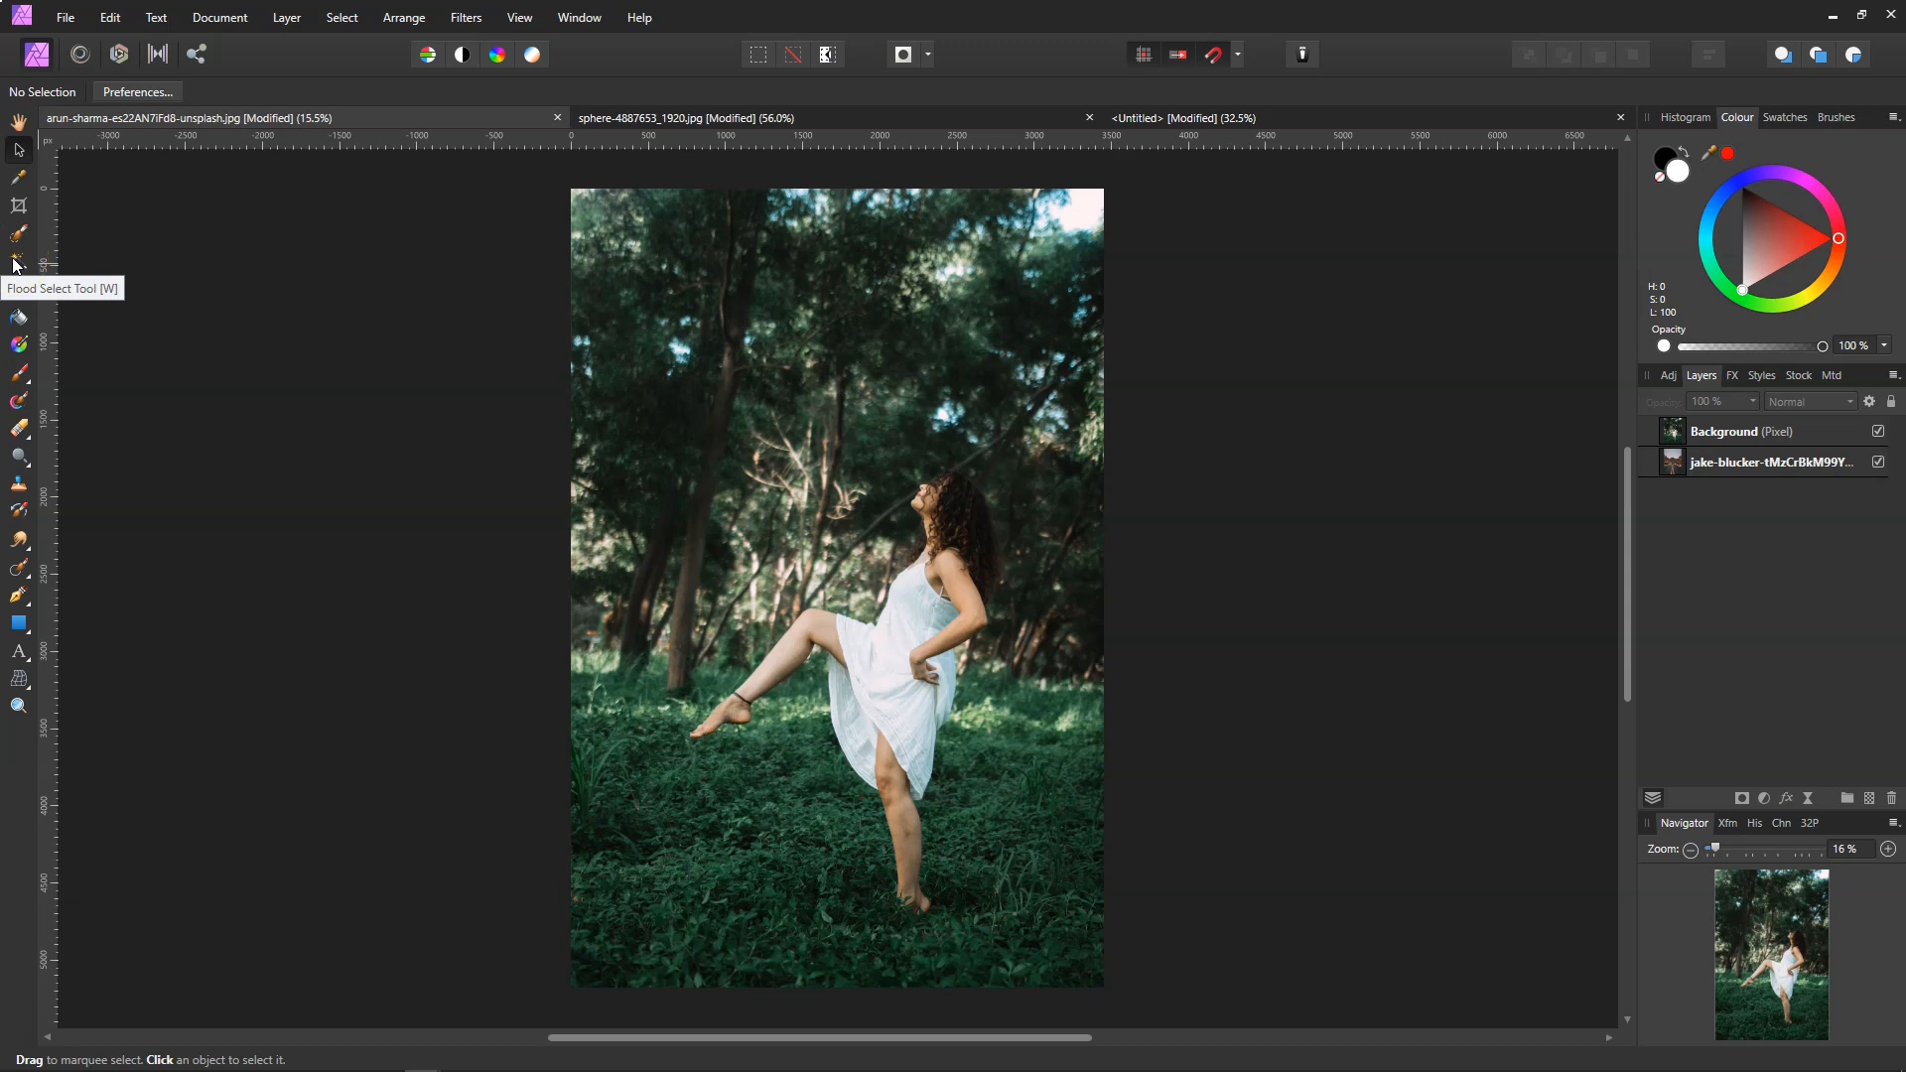
{"action": "left_click", "coordinate": [186, 285]}
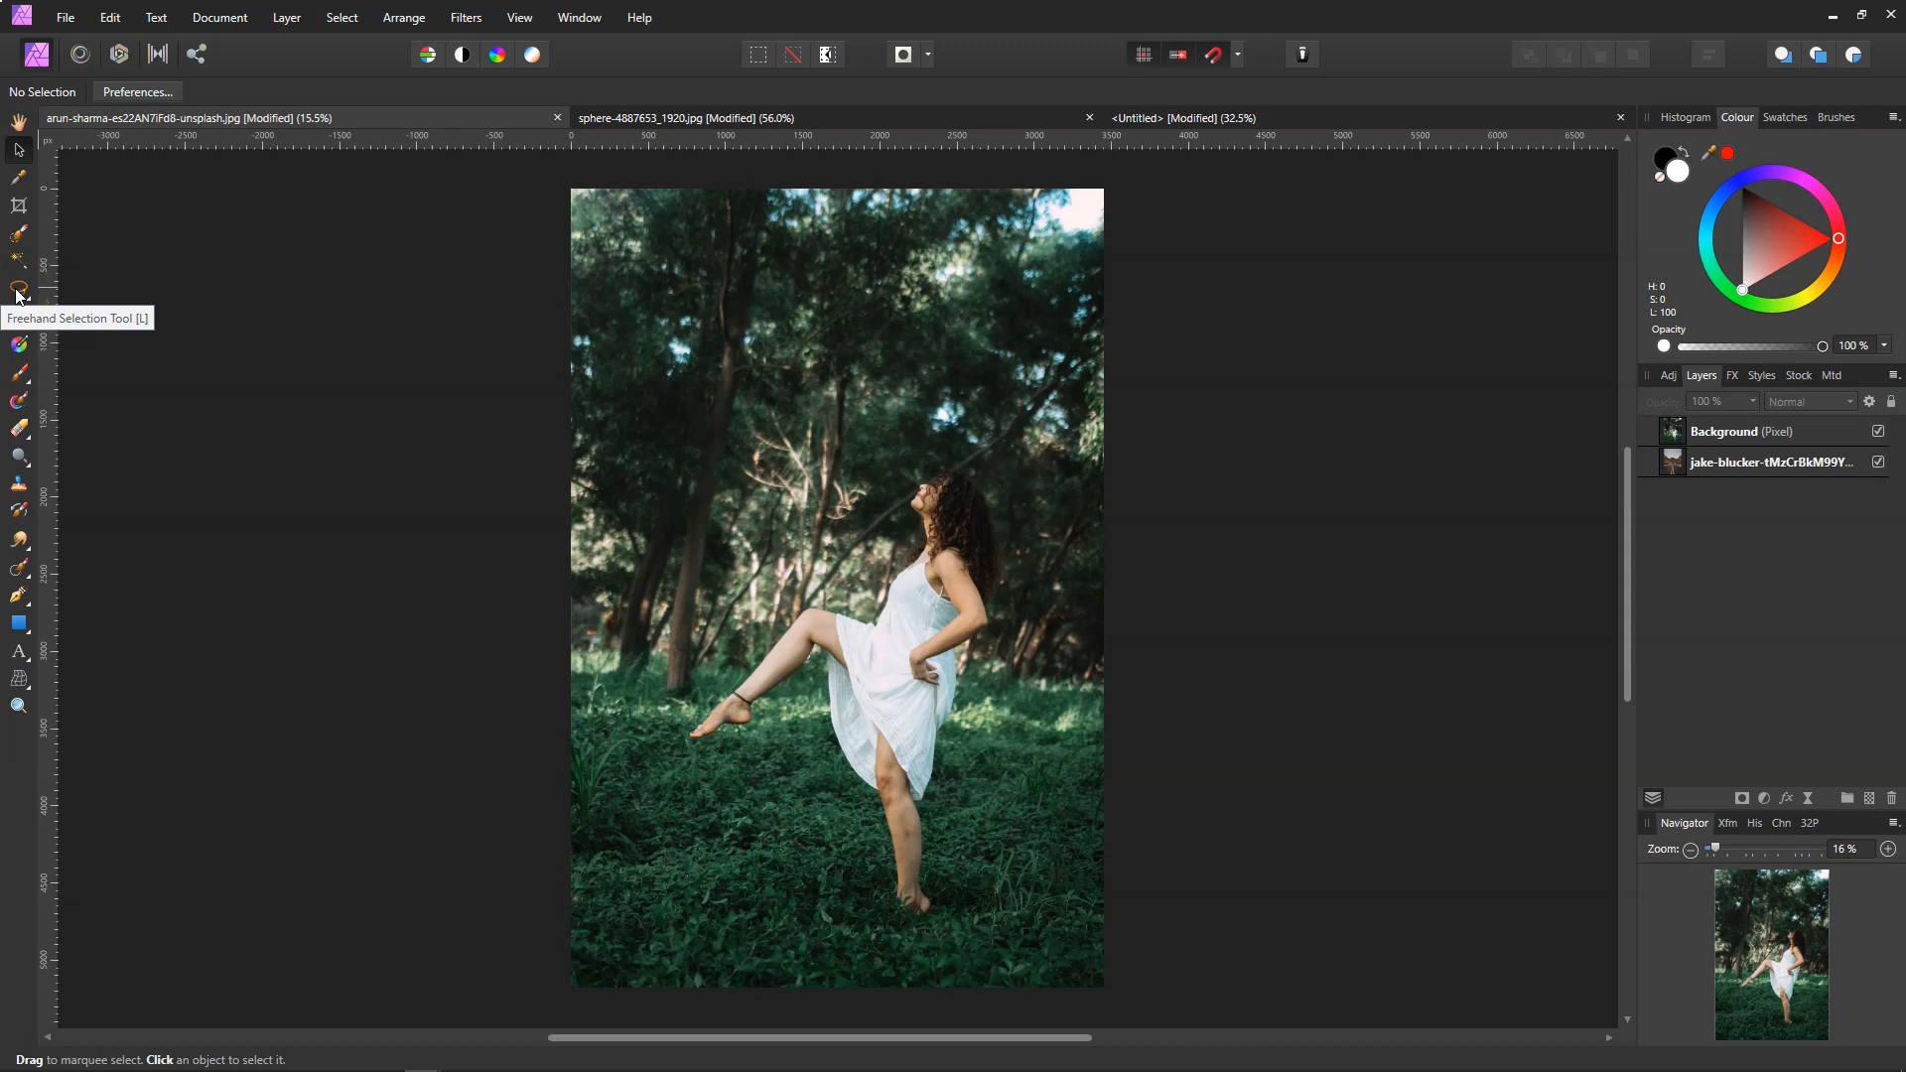
{"action": "left_click_drag", "start_coordinate": [18, 295], "coordinate": [157, 300]}
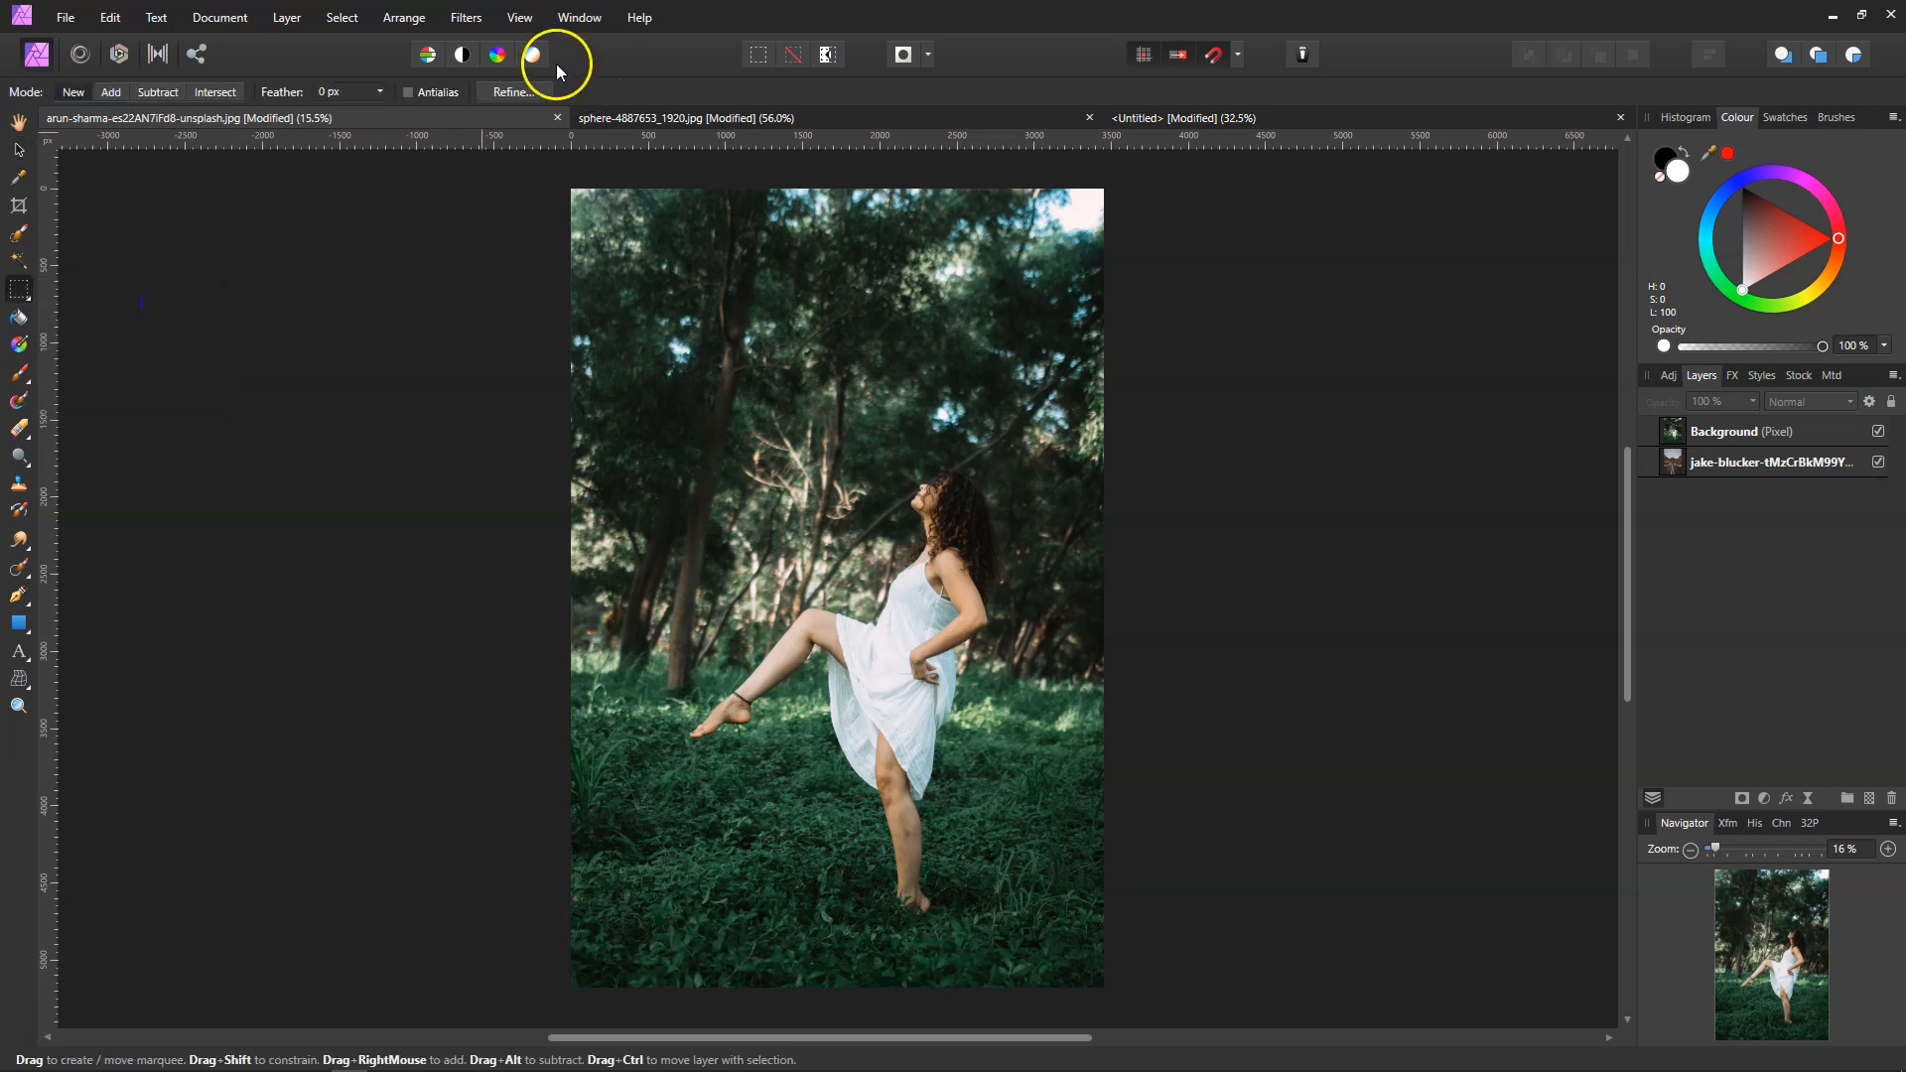
{"action": "left_click", "coordinate": [344, 19]}
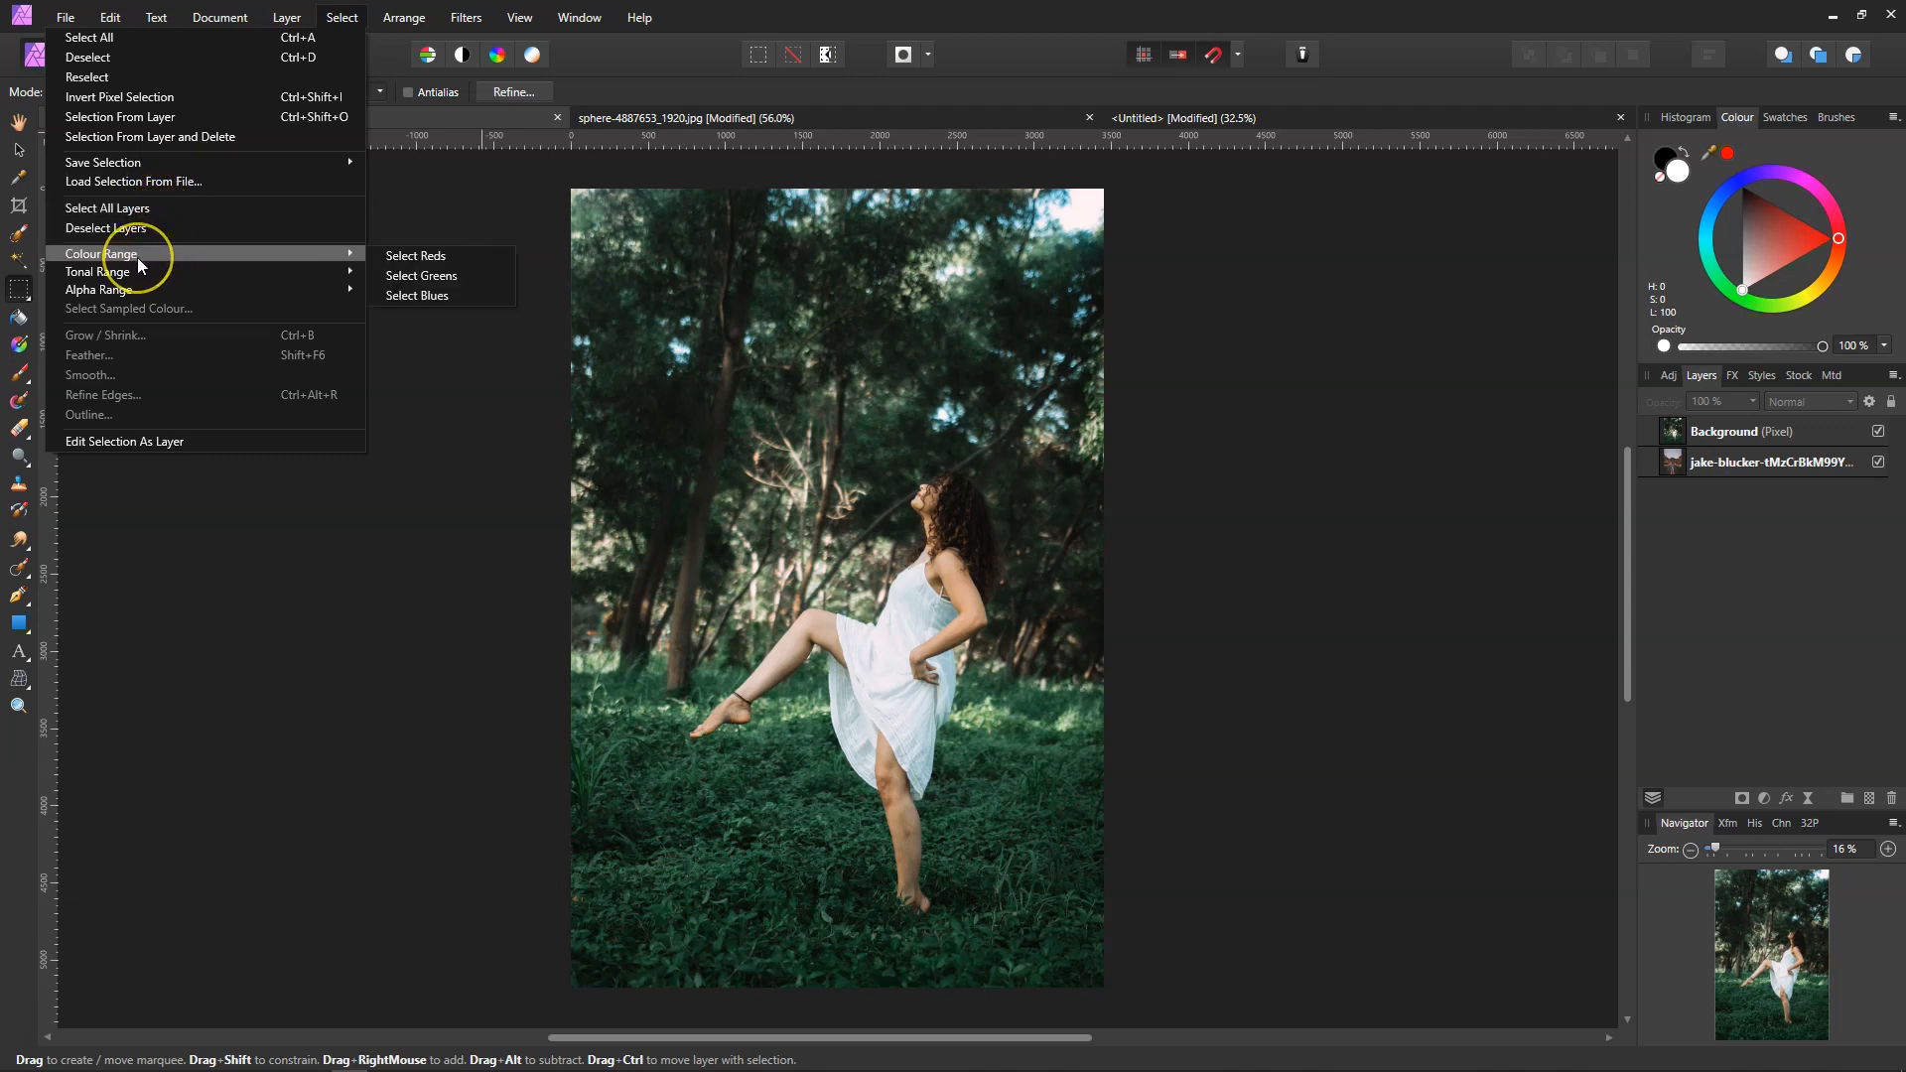
{"action": "mouse_move", "coordinate": [136, 282]}
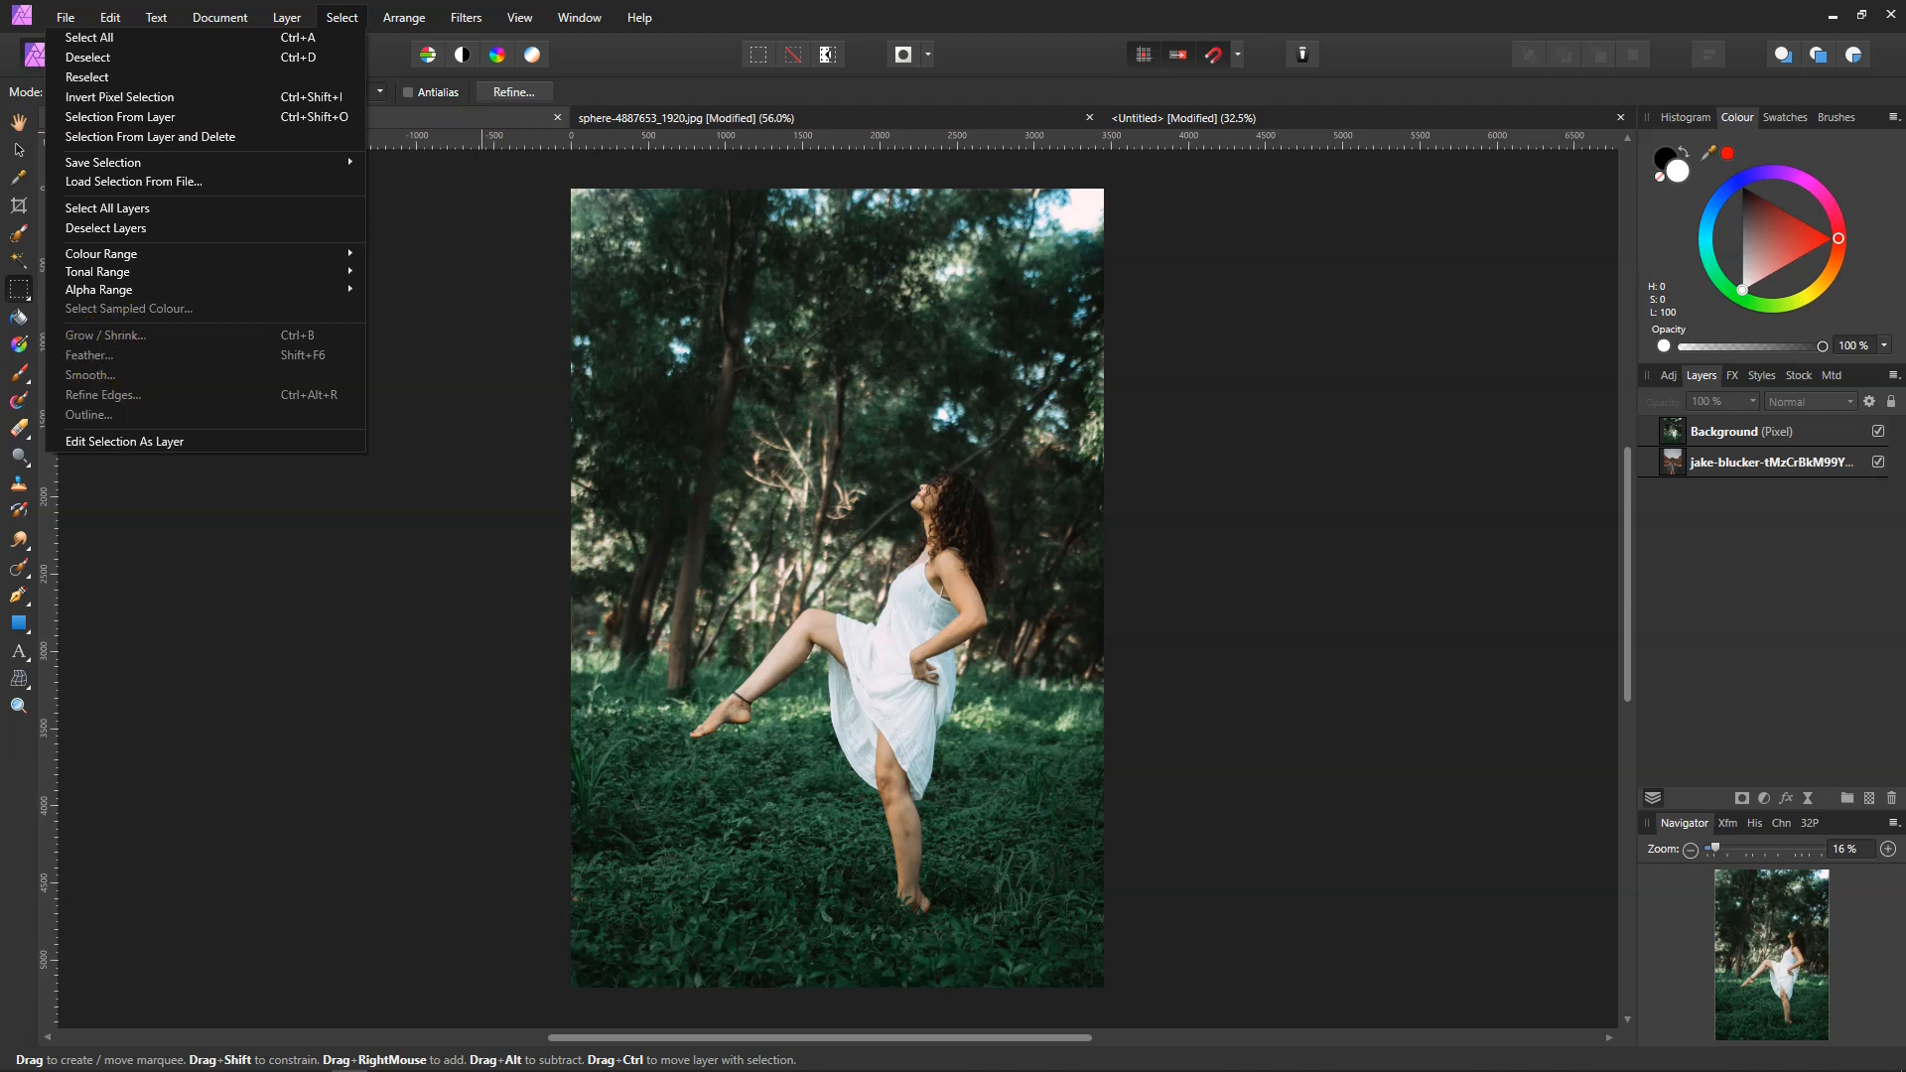
{"action": "left_click", "coordinate": [850, 13]}
{"action": "left_click", "coordinate": [1782, 824]}
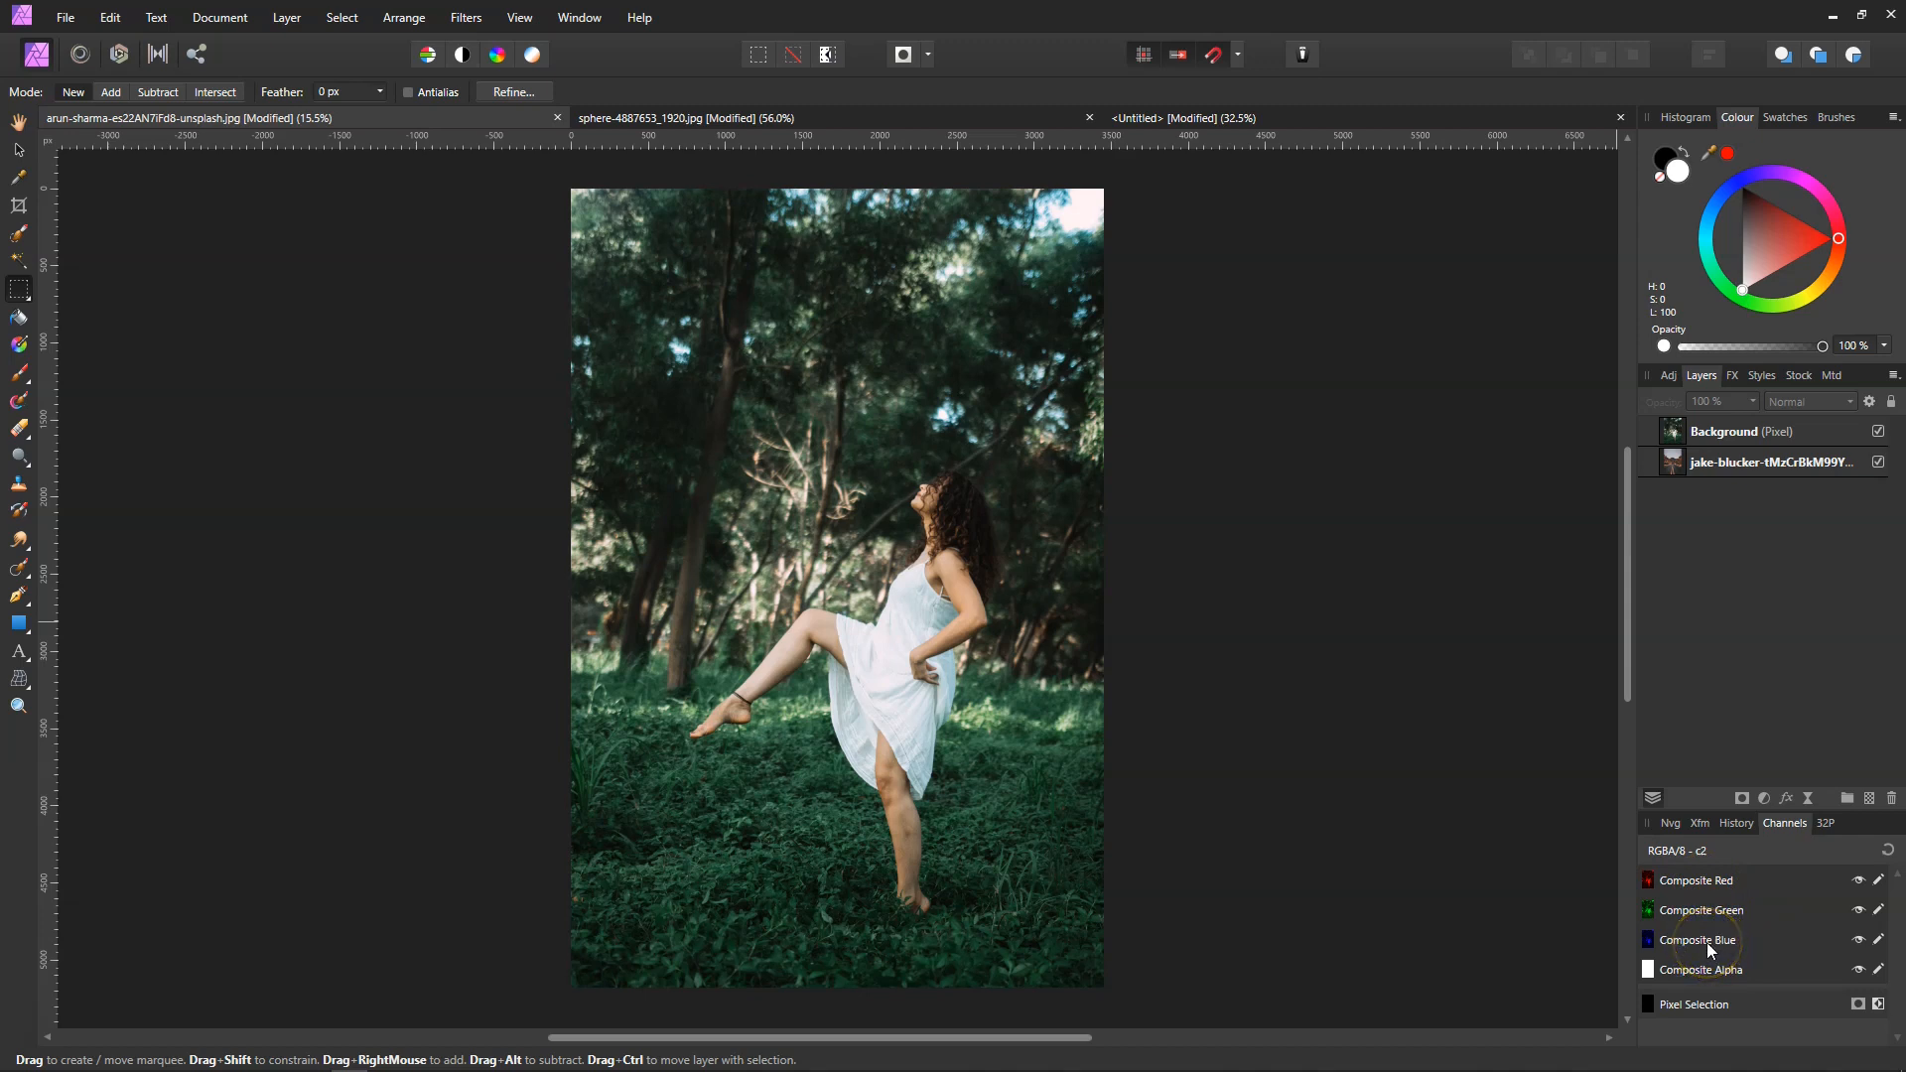
{"action": "left_click", "coordinate": [1753, 608]}
{"action": "left_click", "coordinate": [1700, 823]}
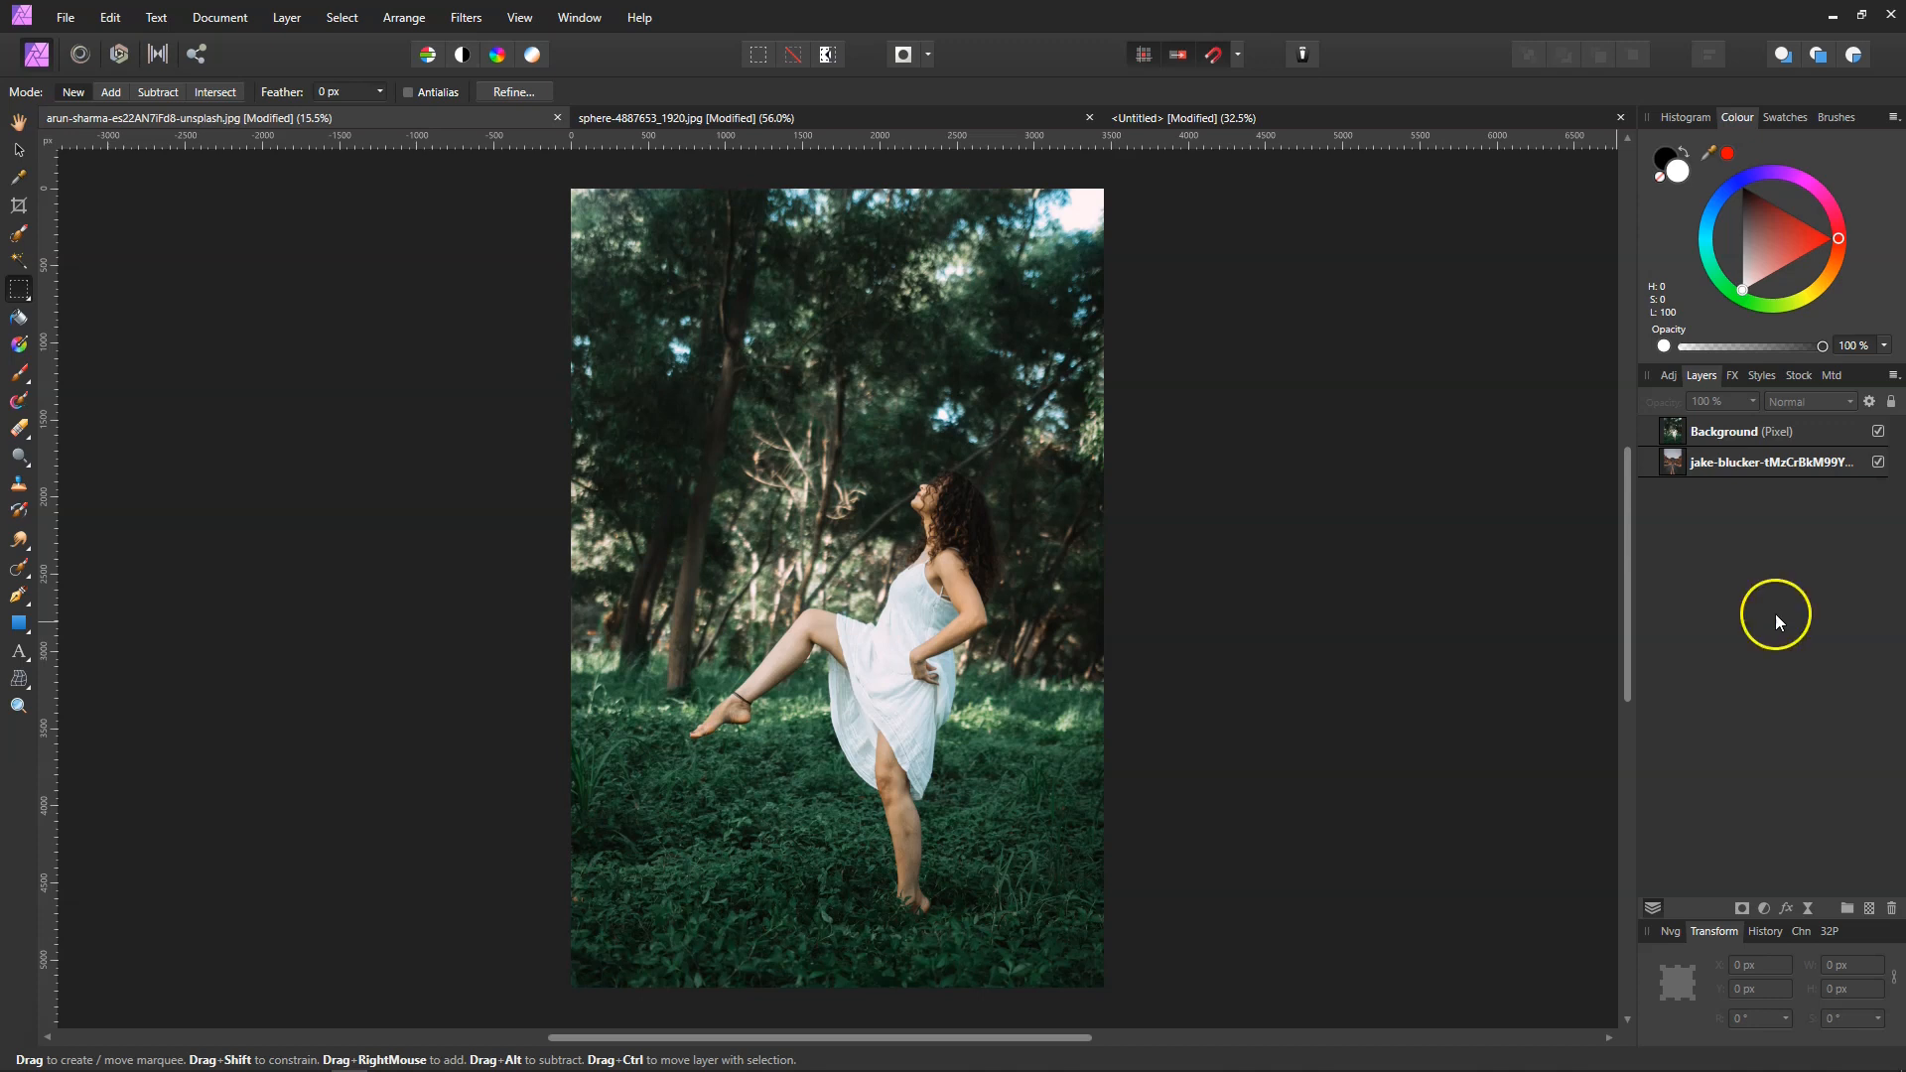
Step: Brush-select the woman's raised leg and adjoining dress with the Selection Brush, and subtract the area under the thigh
{"action": "left_click", "coordinate": [20, 239]}
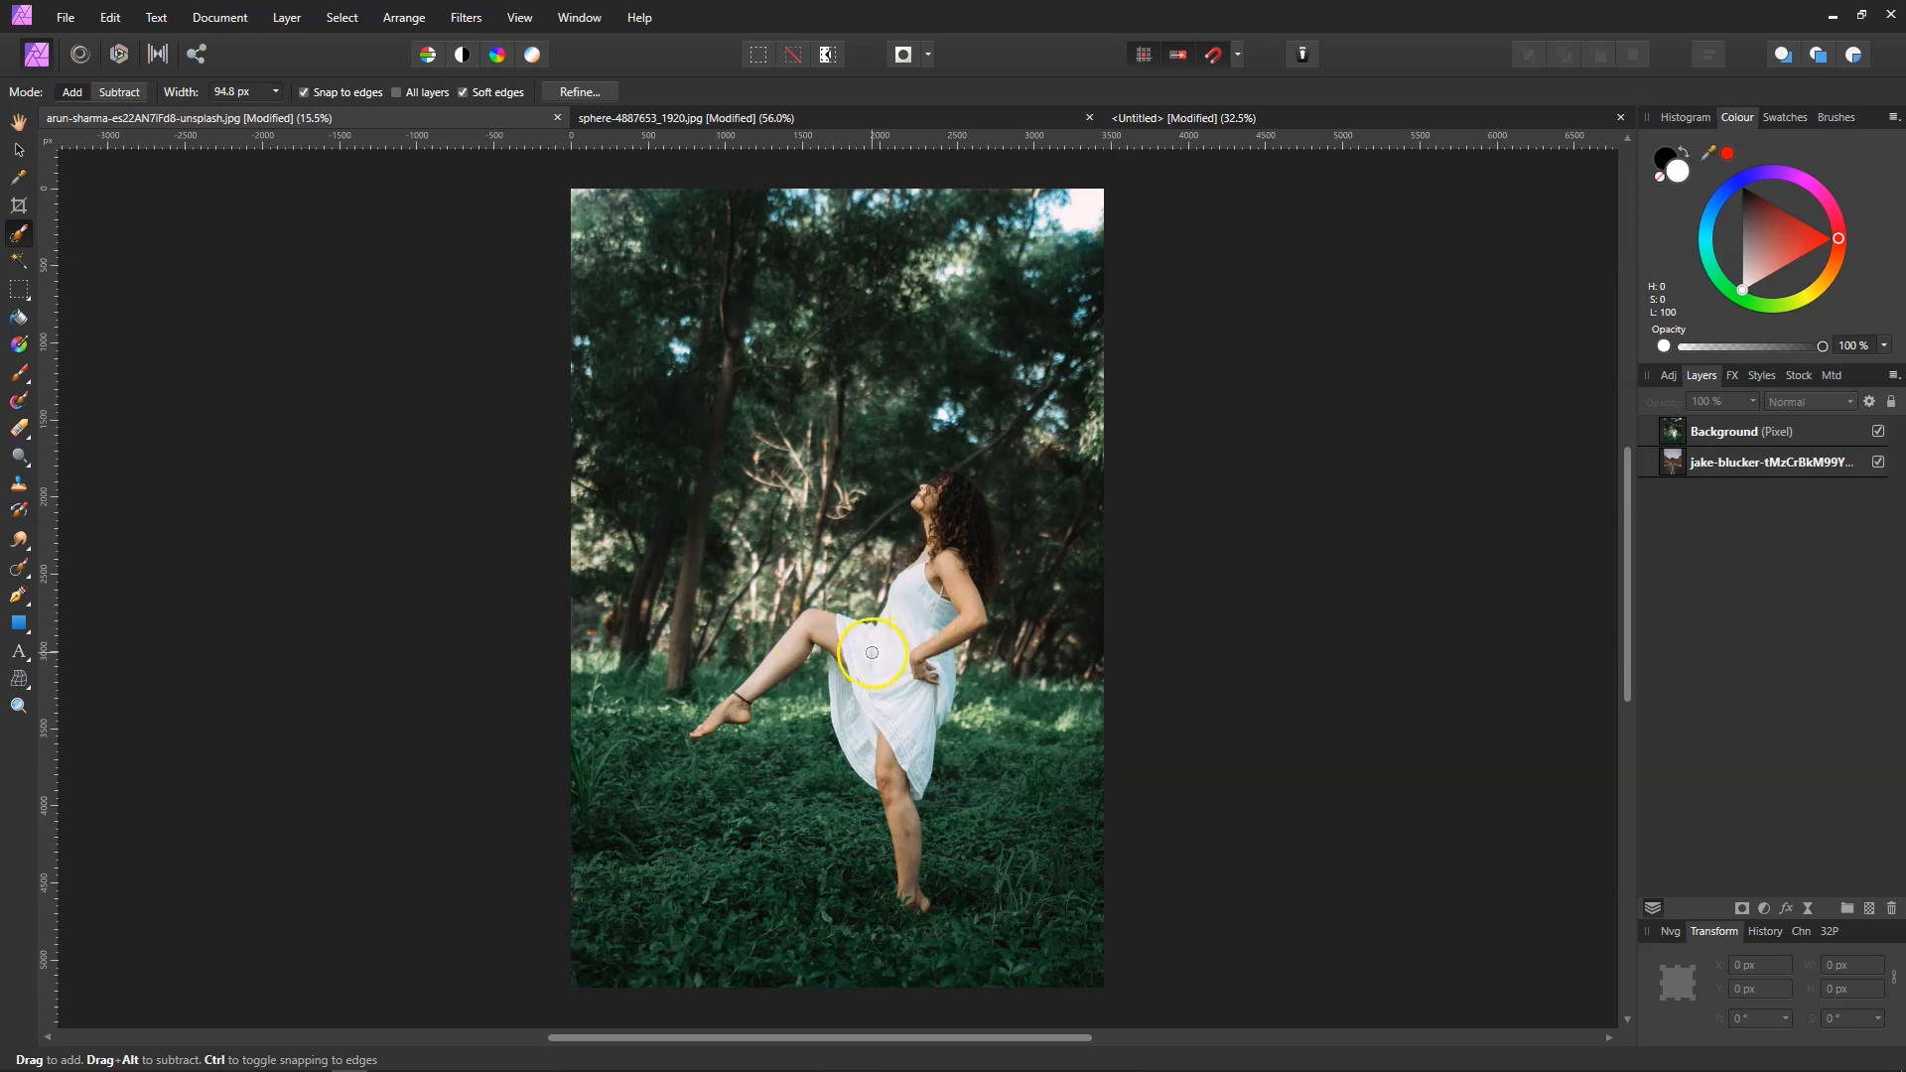
{"action": "left_click_drag", "start_coordinate": [864, 646], "coordinate": [813, 627]}
{"action": "left_click", "coordinate": [125, 94]}
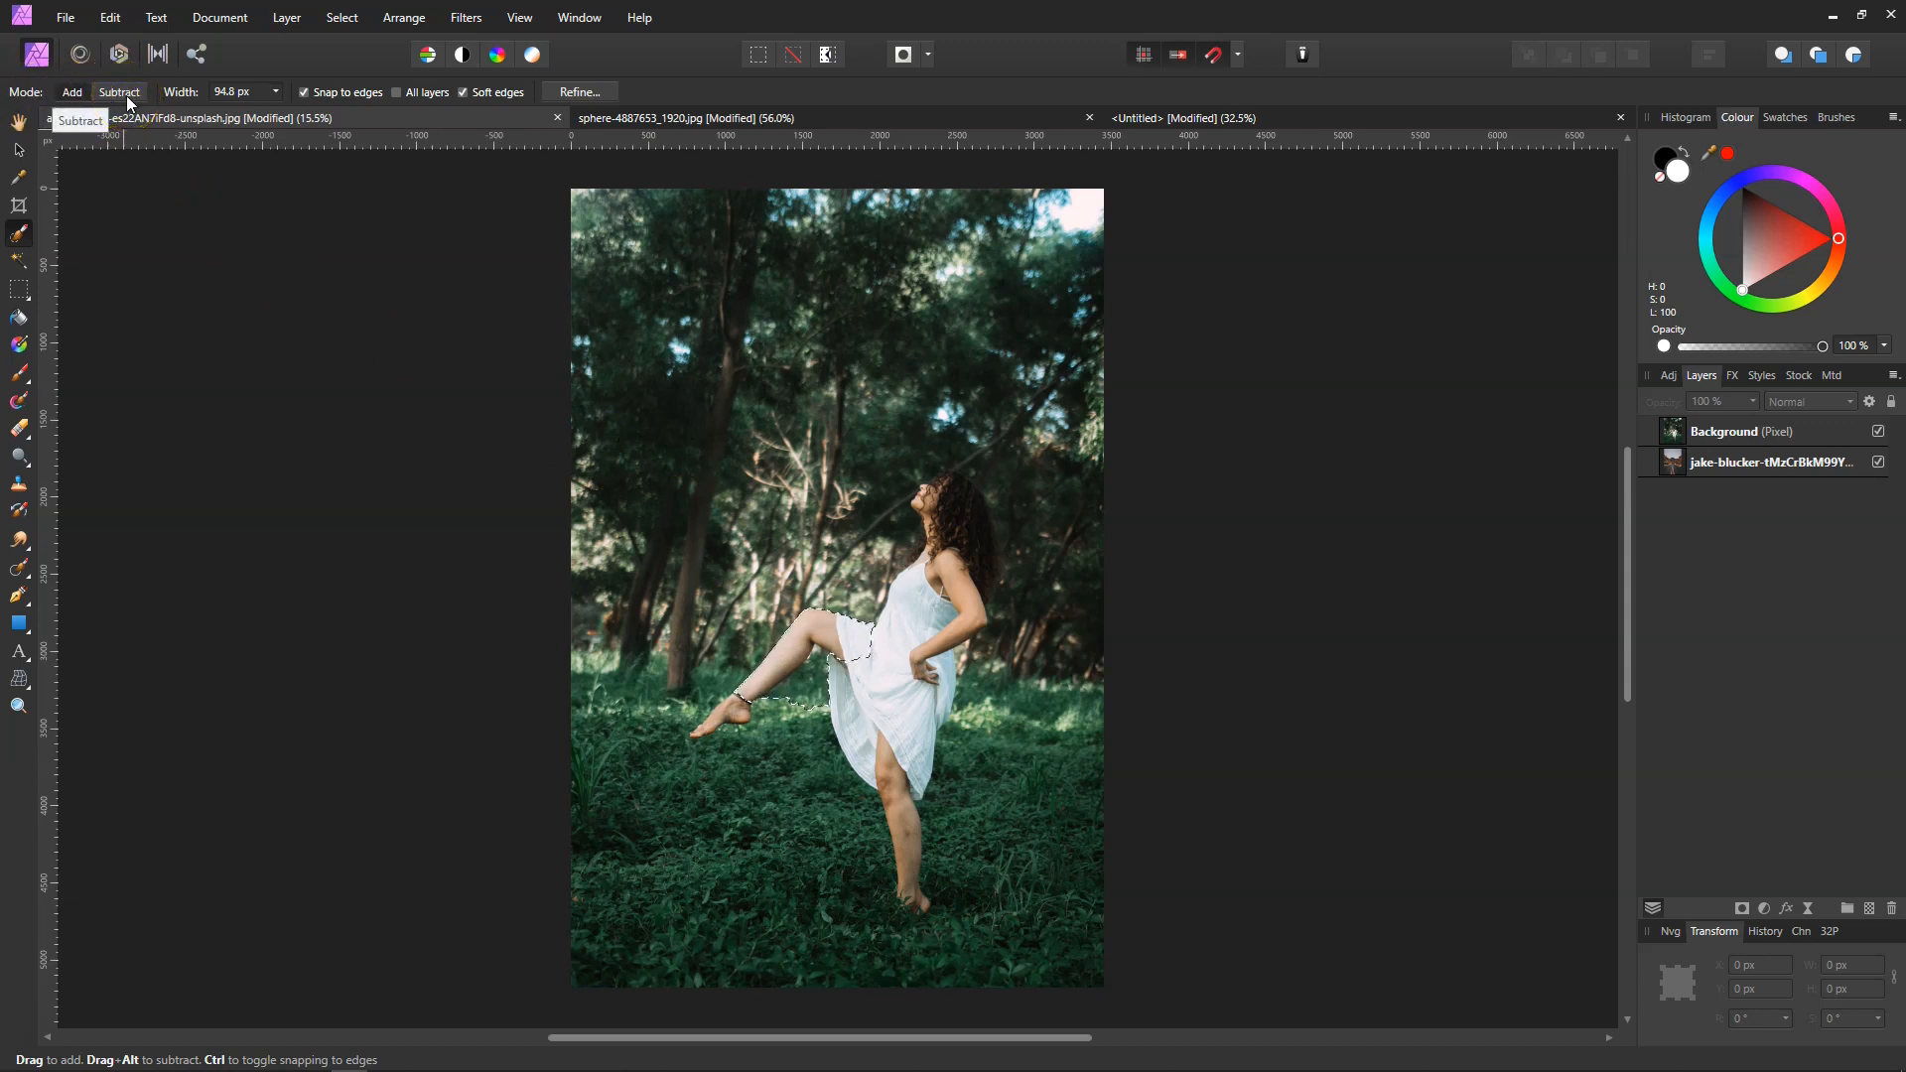
{"action": "left_click", "coordinate": [126, 98]}
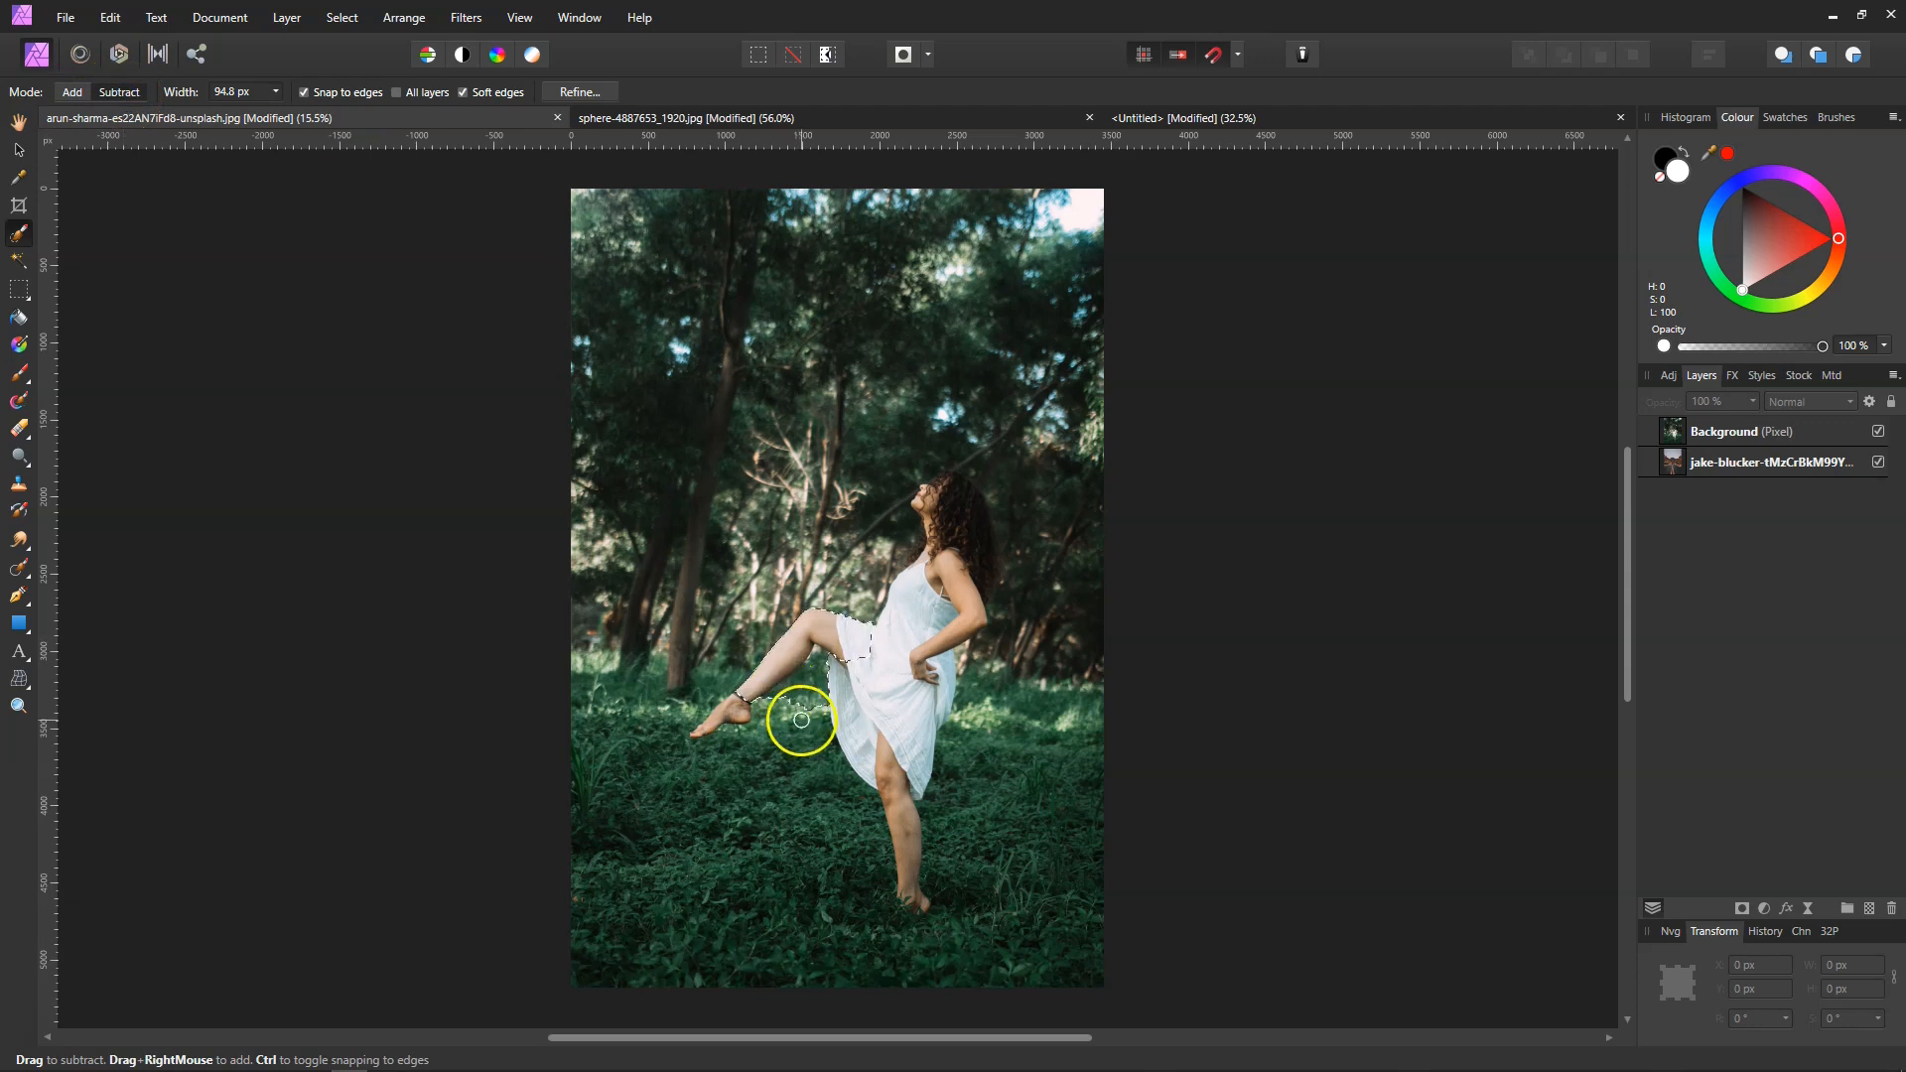
{"action": "mouse_move", "coordinate": [823, 653]}
{"action": "left_mouse_down"}
{"action": "mouse_move", "coordinate": [816, 732]}
{"action": "mouse_move", "coordinate": [826, 632]}
{"action": "left_mouse_up"}
Step: Set the Selection Brush back to Add mode and clean the stray grass out of the selection below the raised leg
{"action": "left_click", "coordinate": [81, 100]}
{"action": "left_click", "coordinate": [64, 97]}
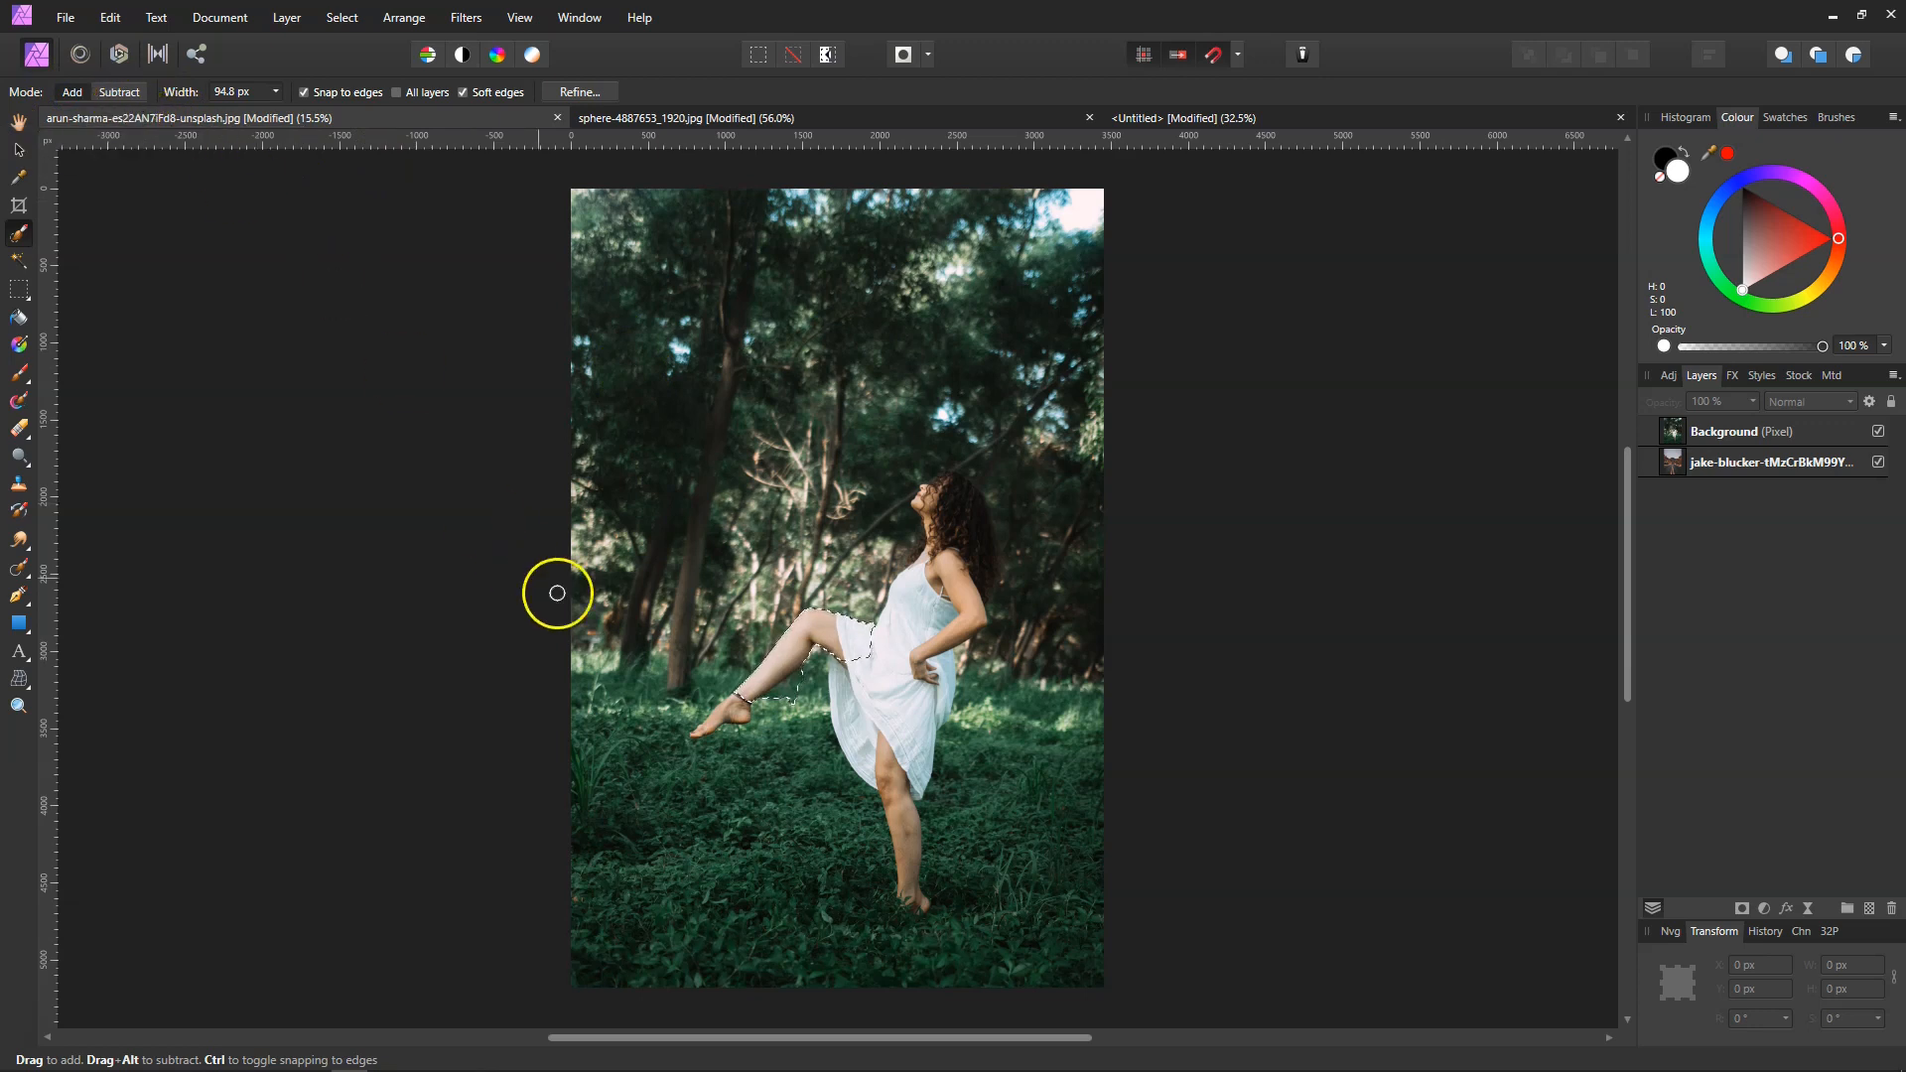
{"action": "left_click_drag", "start_coordinate": [785, 707], "coordinate": [791, 693]}
{"action": "left_click", "coordinate": [805, 674]}
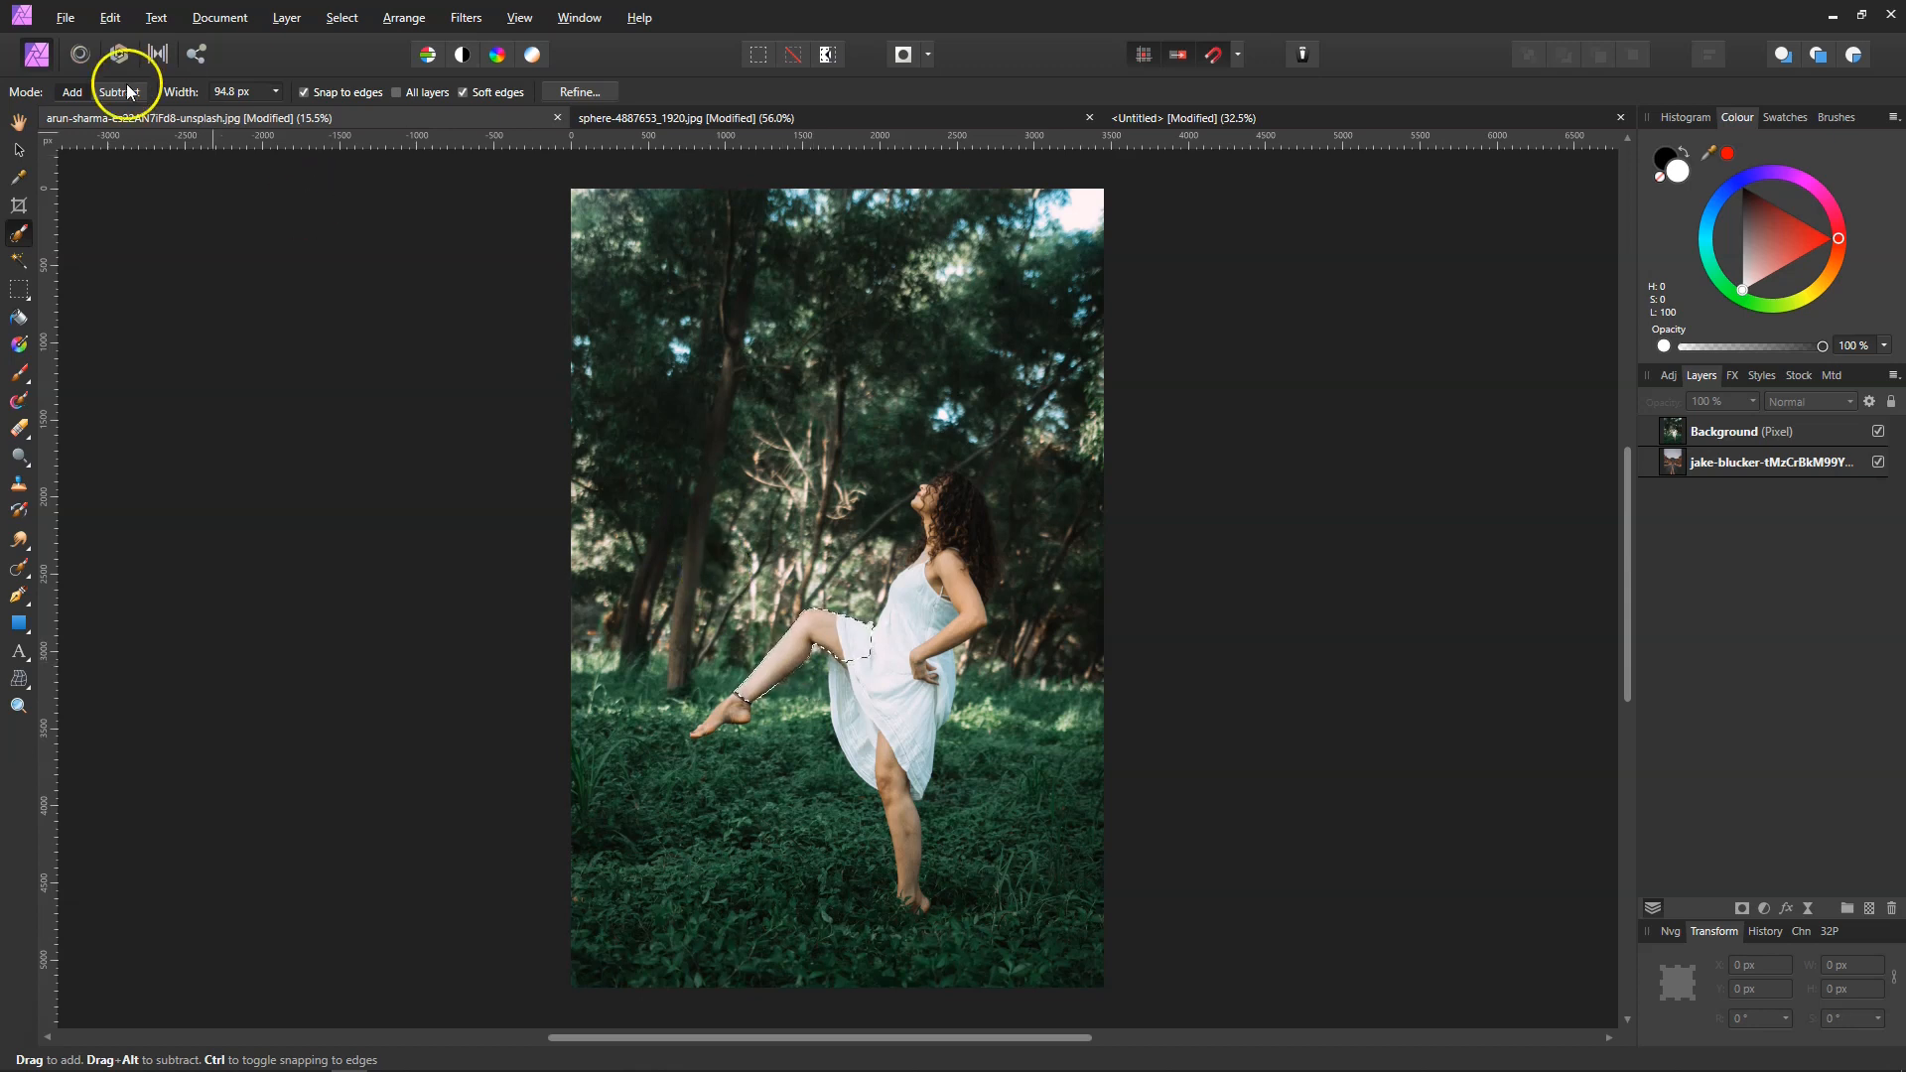
Step: Set the Selection Brush width to 68.3 px and brush over the raised thigh and ankle
{"action": "left_click", "coordinate": [274, 91]}
{"action": "left_click_drag", "start_coordinate": [314, 114], "coordinate": [271, 111]}
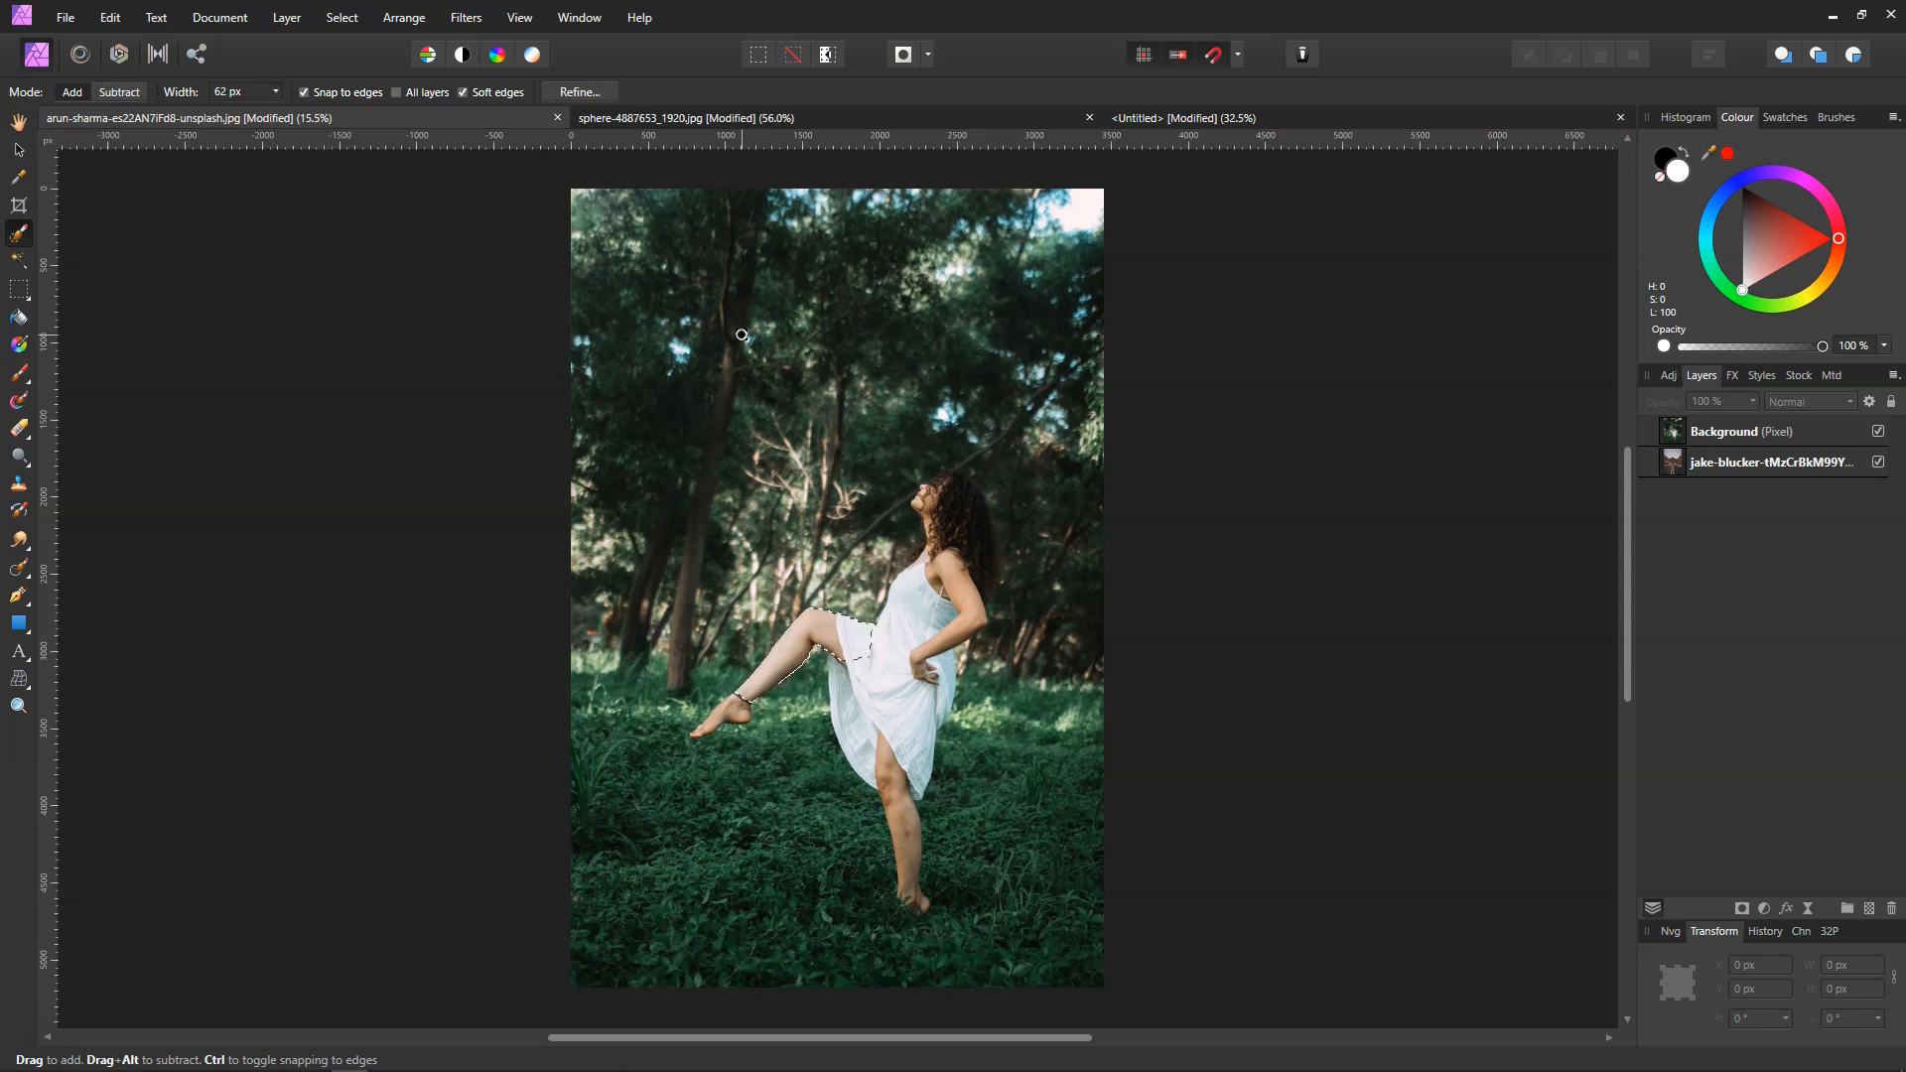
{"action": "key", "text": "bracketright"}
{"action": "key", "text": "bracketright"}
{"action": "key", "text": "bracketright"}
{"action": "key", "text": "bracketright"}
{"action": "key", "text": "bracketright"}
{"action": "key", "text": "bracketright"}
{"action": "key", "text": "bracketright"}
{"action": "key", "text": "bracketright"}
{"action": "key", "text": "bracketright"}
{"action": "key", "text": "bracketright"}
{"action": "key", "text": "bracketright"}
{"action": "key", "text": "bracketright"}
{"action": "key", "text": "bracketright"}
{"action": "key", "text": "bracketright"}
{"action": "key", "text": "bracketright"}
{"action": "key", "text": "bracketright"}
{"action": "key", "text": "bracketleft"}
{"action": "key", "text": "bracketleft"}
{"action": "key", "text": "bracketleft"}
{"action": "key", "text": "bracketleft"}
{"action": "key", "text": "bracketleft"}
{"action": "key", "text": "bracketleft"}
{"action": "key", "text": "bracketleft"}
{"action": "key", "text": "bracketleft"}
{"action": "key", "text": "bracketleft"}
{"action": "key", "text": "bracketleft"}
{"action": "key", "text": "bracketleft"}
{"action": "key", "text": "bracketleft"}
{"action": "key", "text": "bracketleft"}
{"action": "key", "text": "bracketleft"}
{"action": "mouse_move", "coordinate": [822, 655]}
{"action": "left_mouse_down"}
{"action": "mouse_move", "coordinate": [949, 561]}
{"action": "mouse_move", "coordinate": [973, 574]}
{"action": "mouse_move", "coordinate": [859, 628]}
{"action": "left_mouse_up"}
{"action": "left_click_drag", "start_coordinate": [741, 701], "coordinate": [733, 707]}
Step: Paint a selection down the front edge of the dress with Snap to edges off, and brush the raised leg area with it on again
{"action": "left_click", "coordinate": [303, 91]}
{"action": "mouse_move", "coordinate": [842, 661]}
{"action": "left_mouse_down"}
{"action": "mouse_move", "coordinate": [842, 716]}
{"action": "mouse_move", "coordinate": [834, 659]}
{"action": "mouse_move", "coordinate": [842, 746]}
{"action": "left_mouse_up"}
{"action": "left_click", "coordinate": [304, 92]}
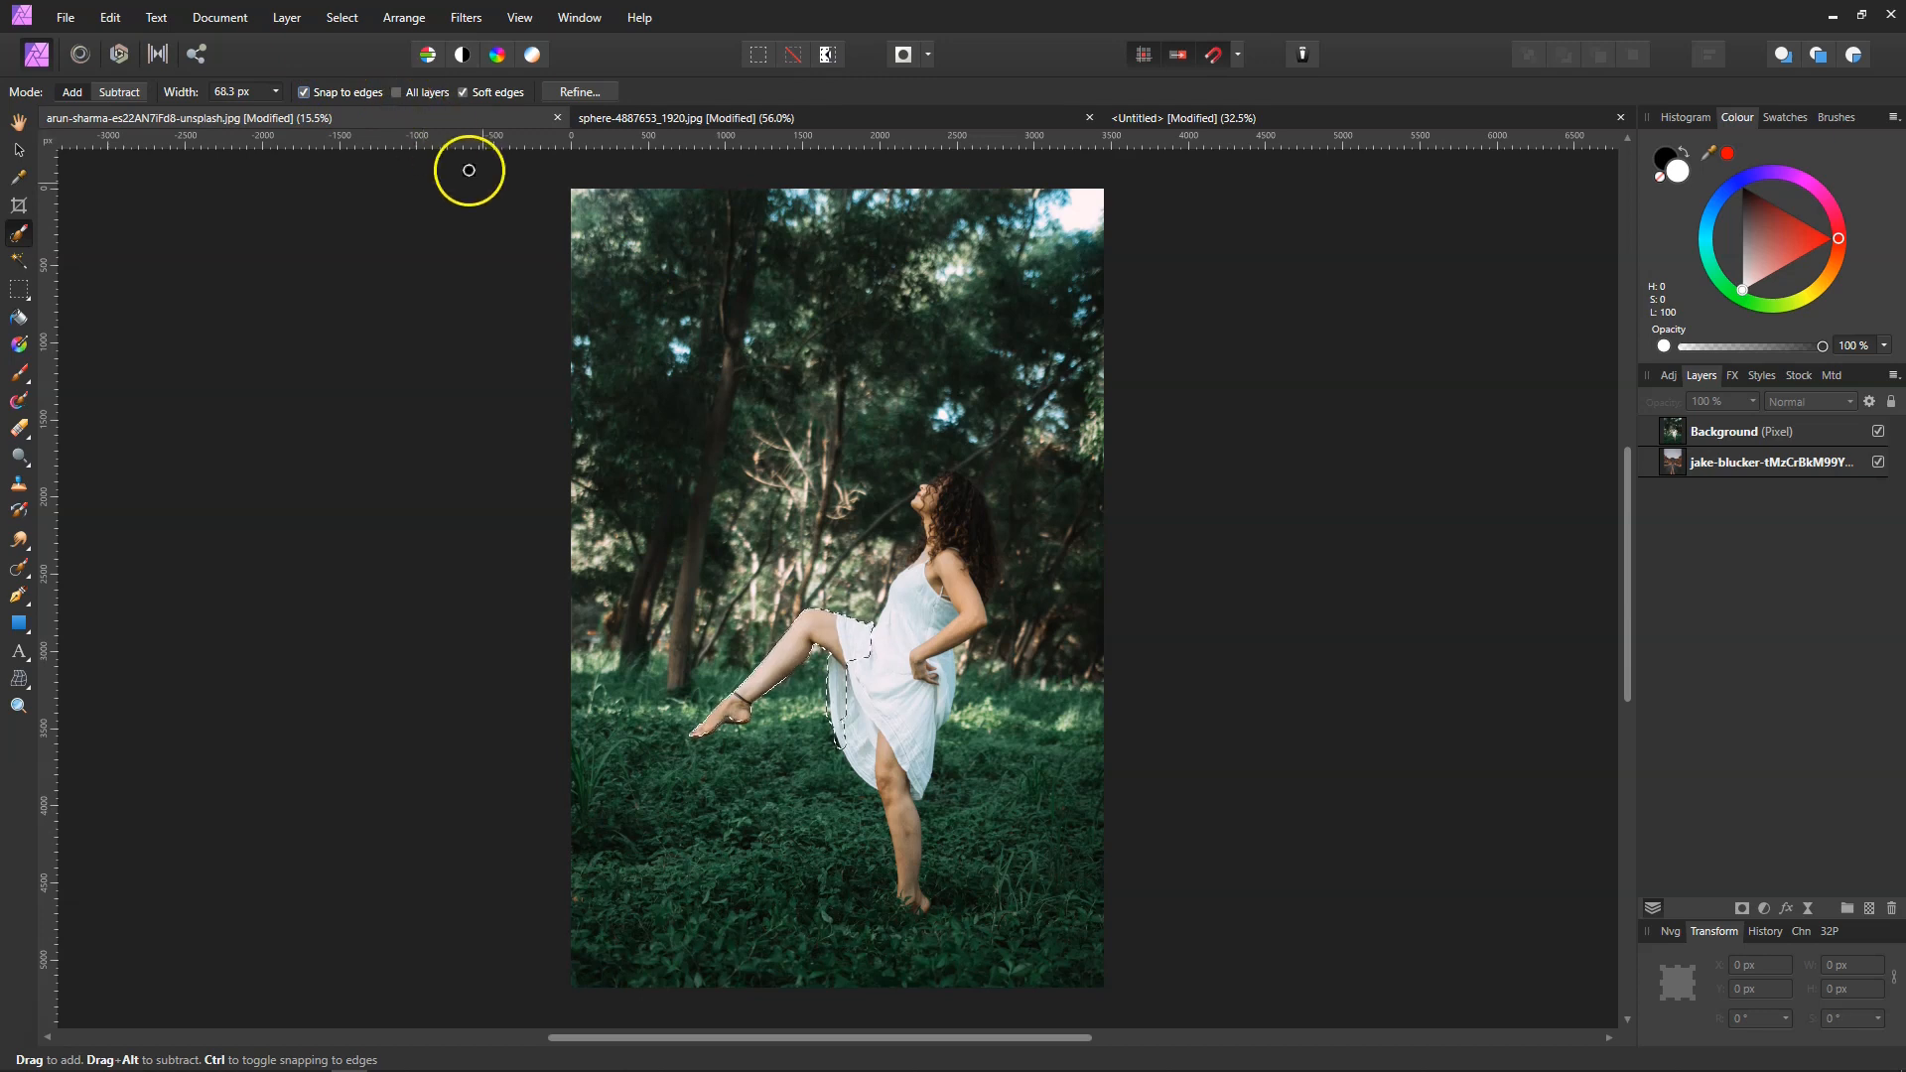
{"action": "left_click_drag", "start_coordinate": [878, 669], "coordinate": [789, 699]}
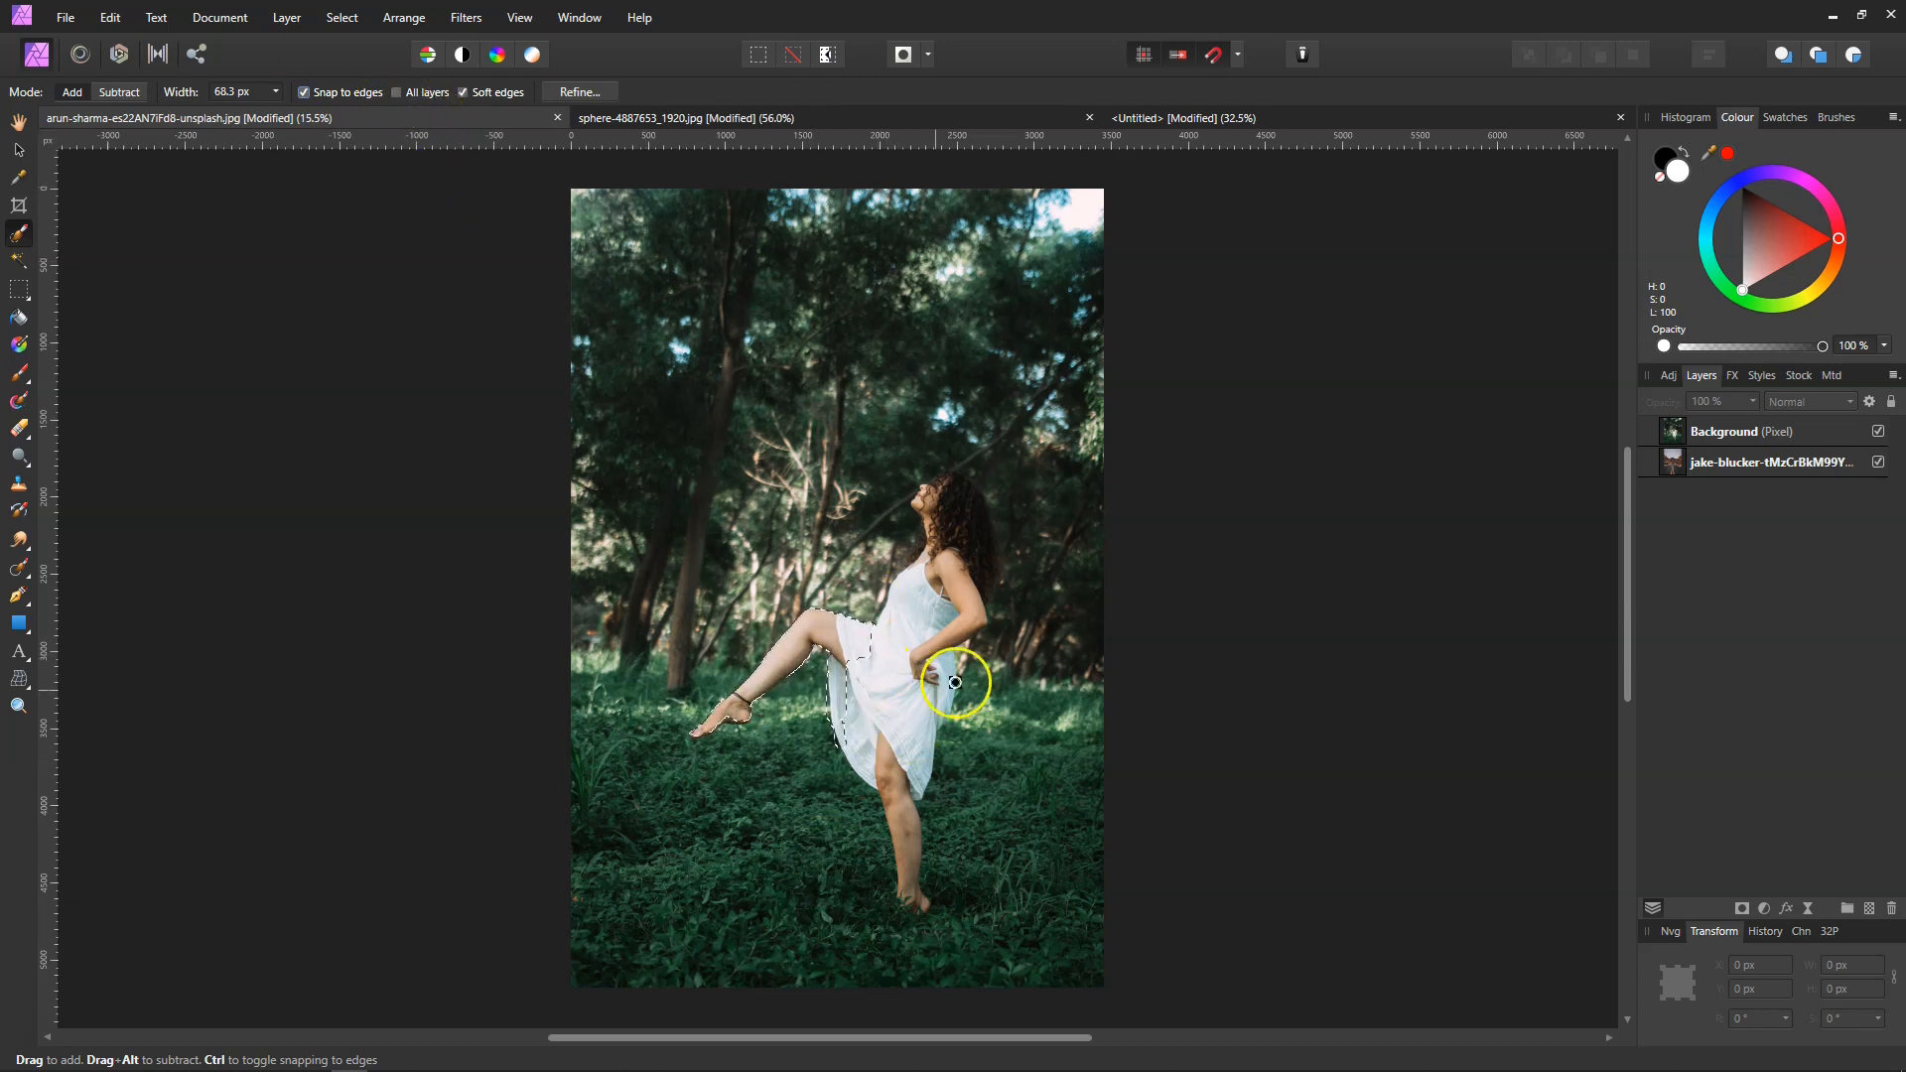
Step: Try the All layers option, briefly hide the Background layer to view the road photo beneath, and turn All layers off again
{"action": "left_click", "coordinate": [396, 92]}
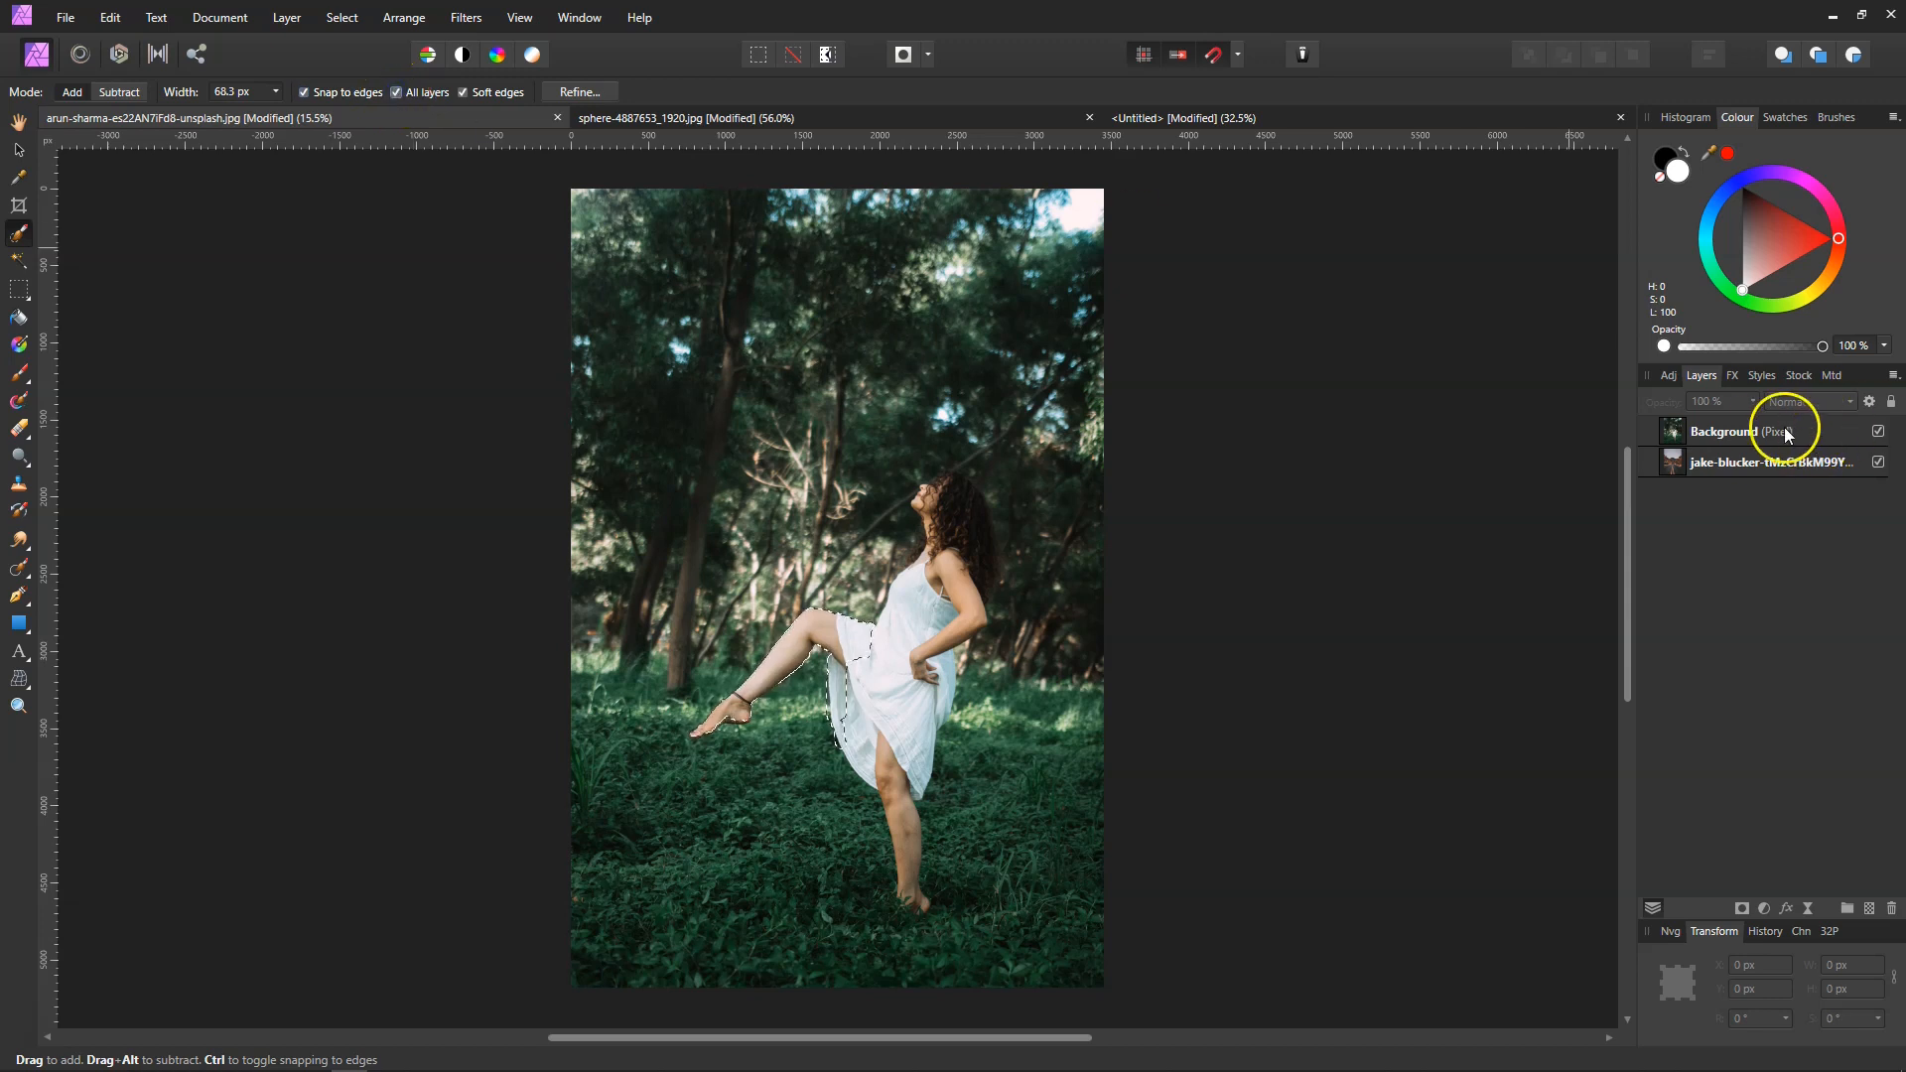
{"action": "left_click", "coordinate": [1709, 434]}
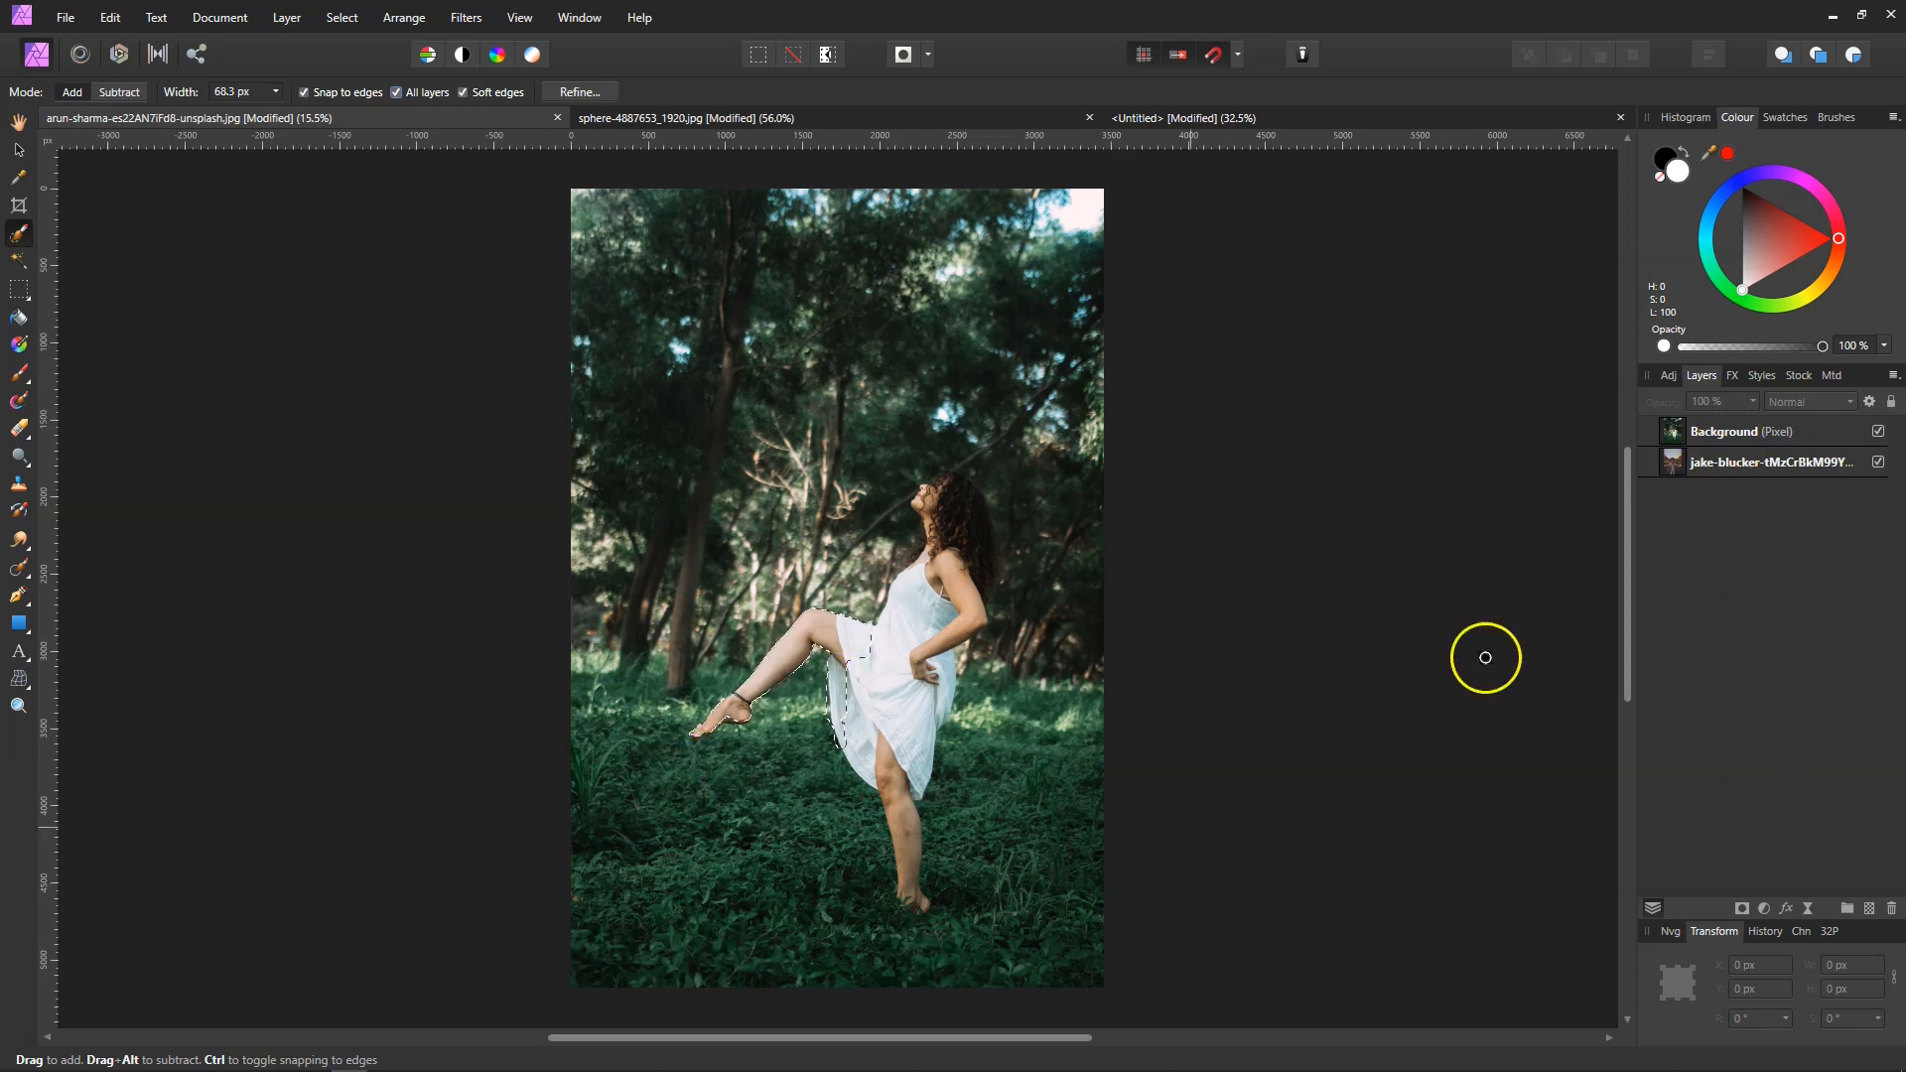
{"action": "left_click", "coordinate": [1878, 432]}
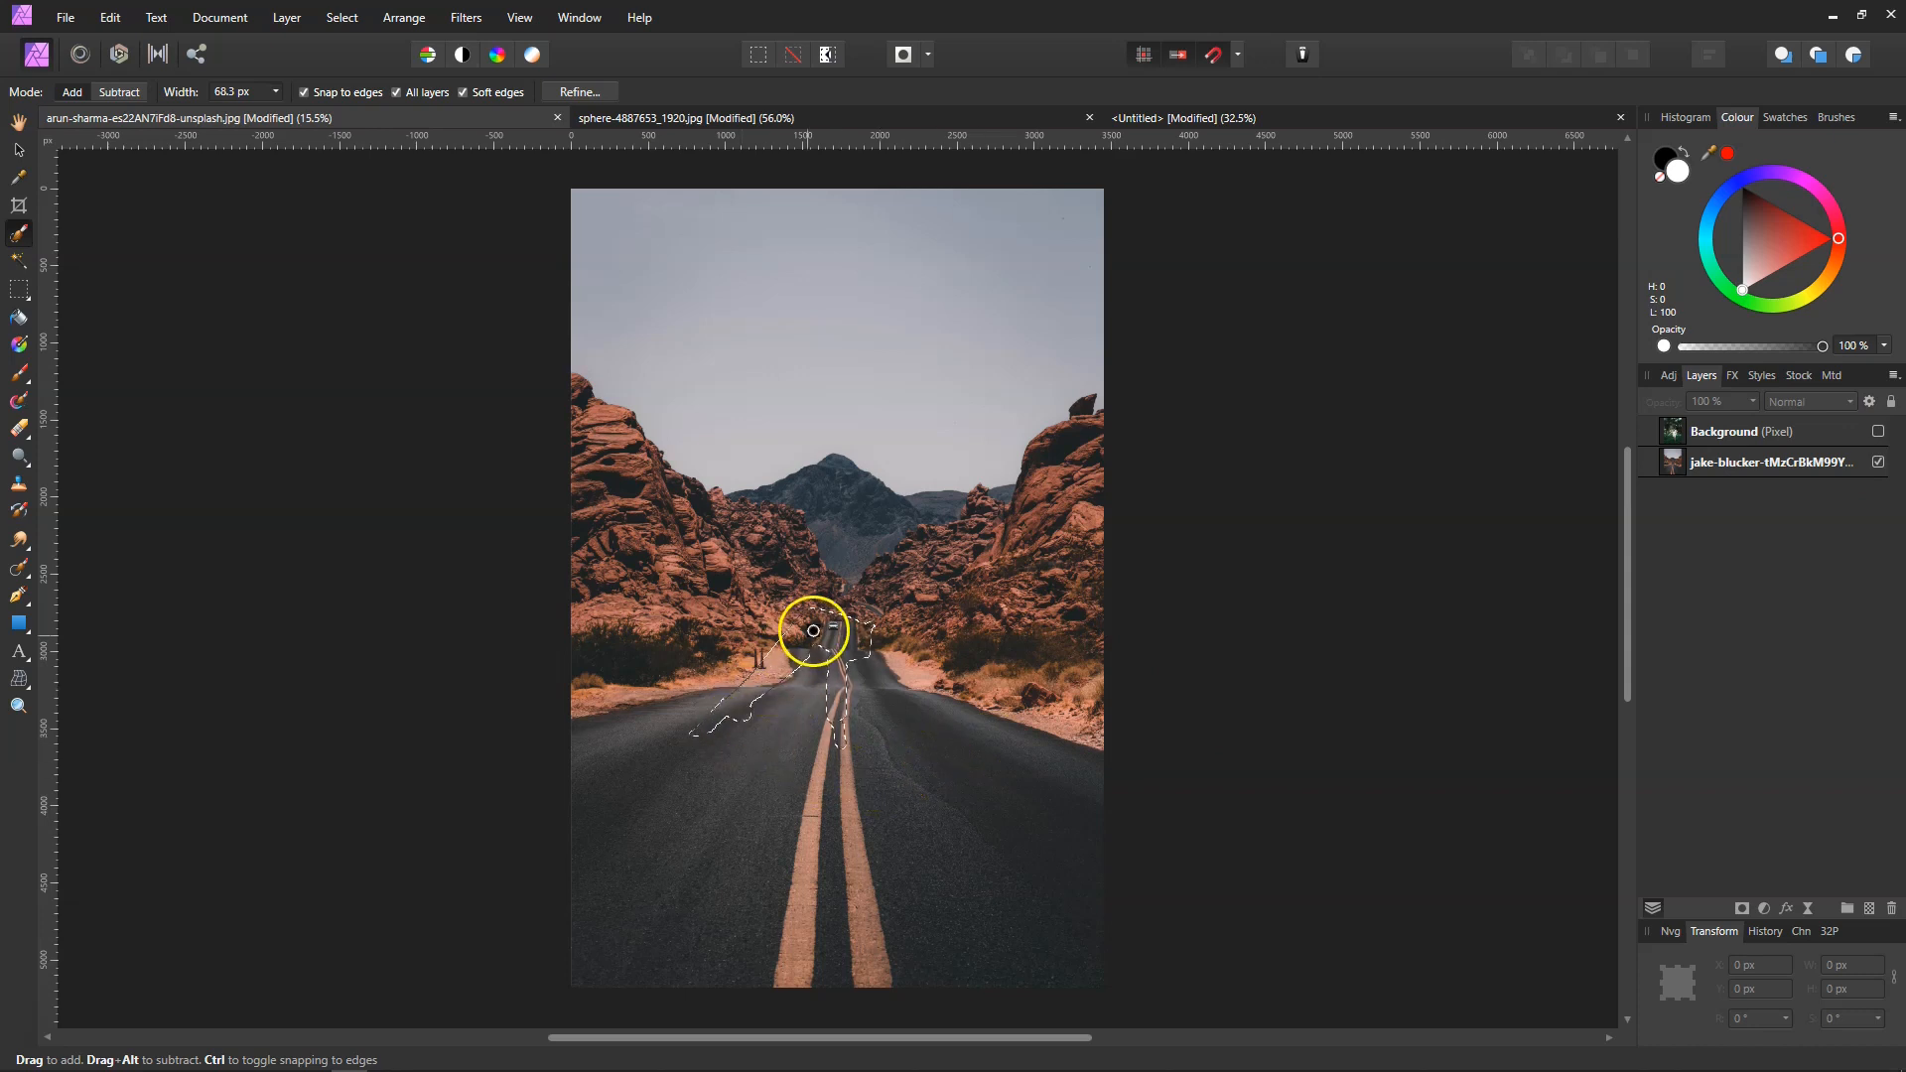
{"action": "left_click", "coordinate": [1878, 431]}
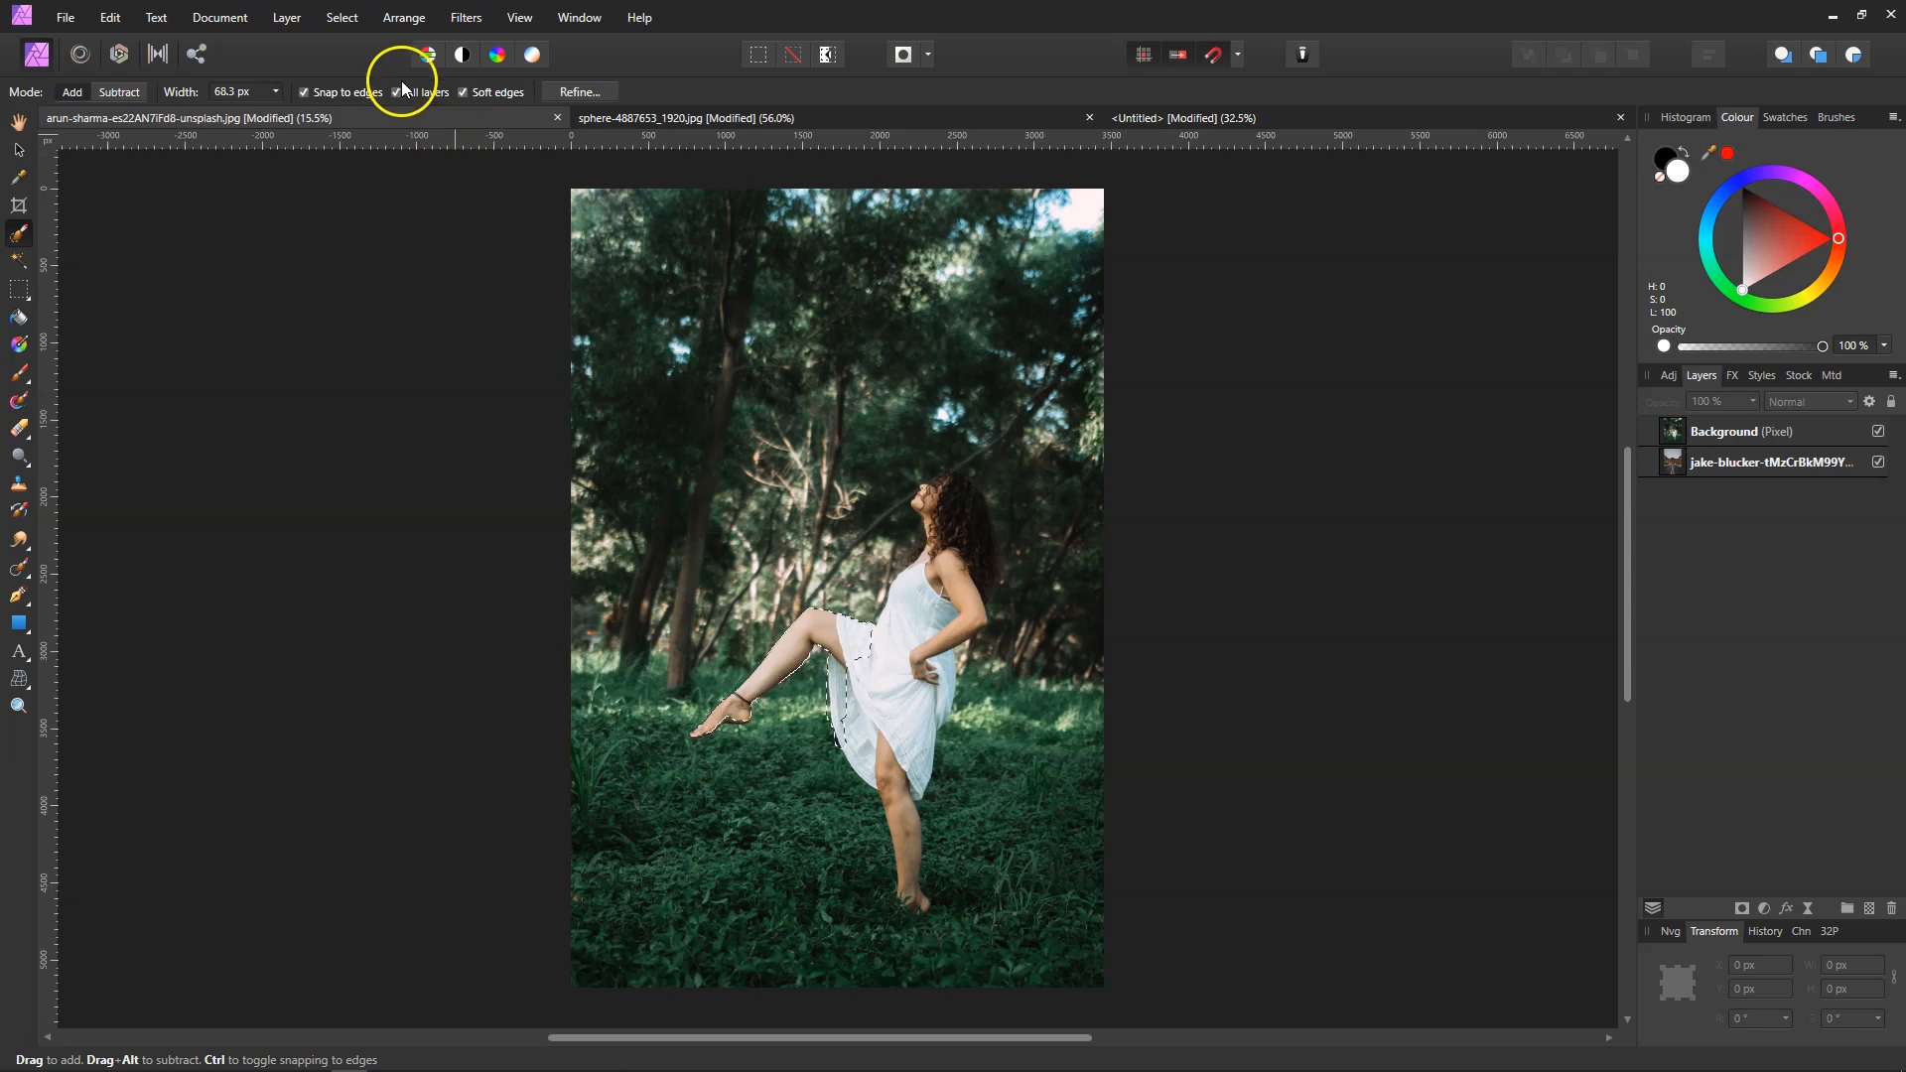
{"action": "left_click", "coordinate": [396, 93]}
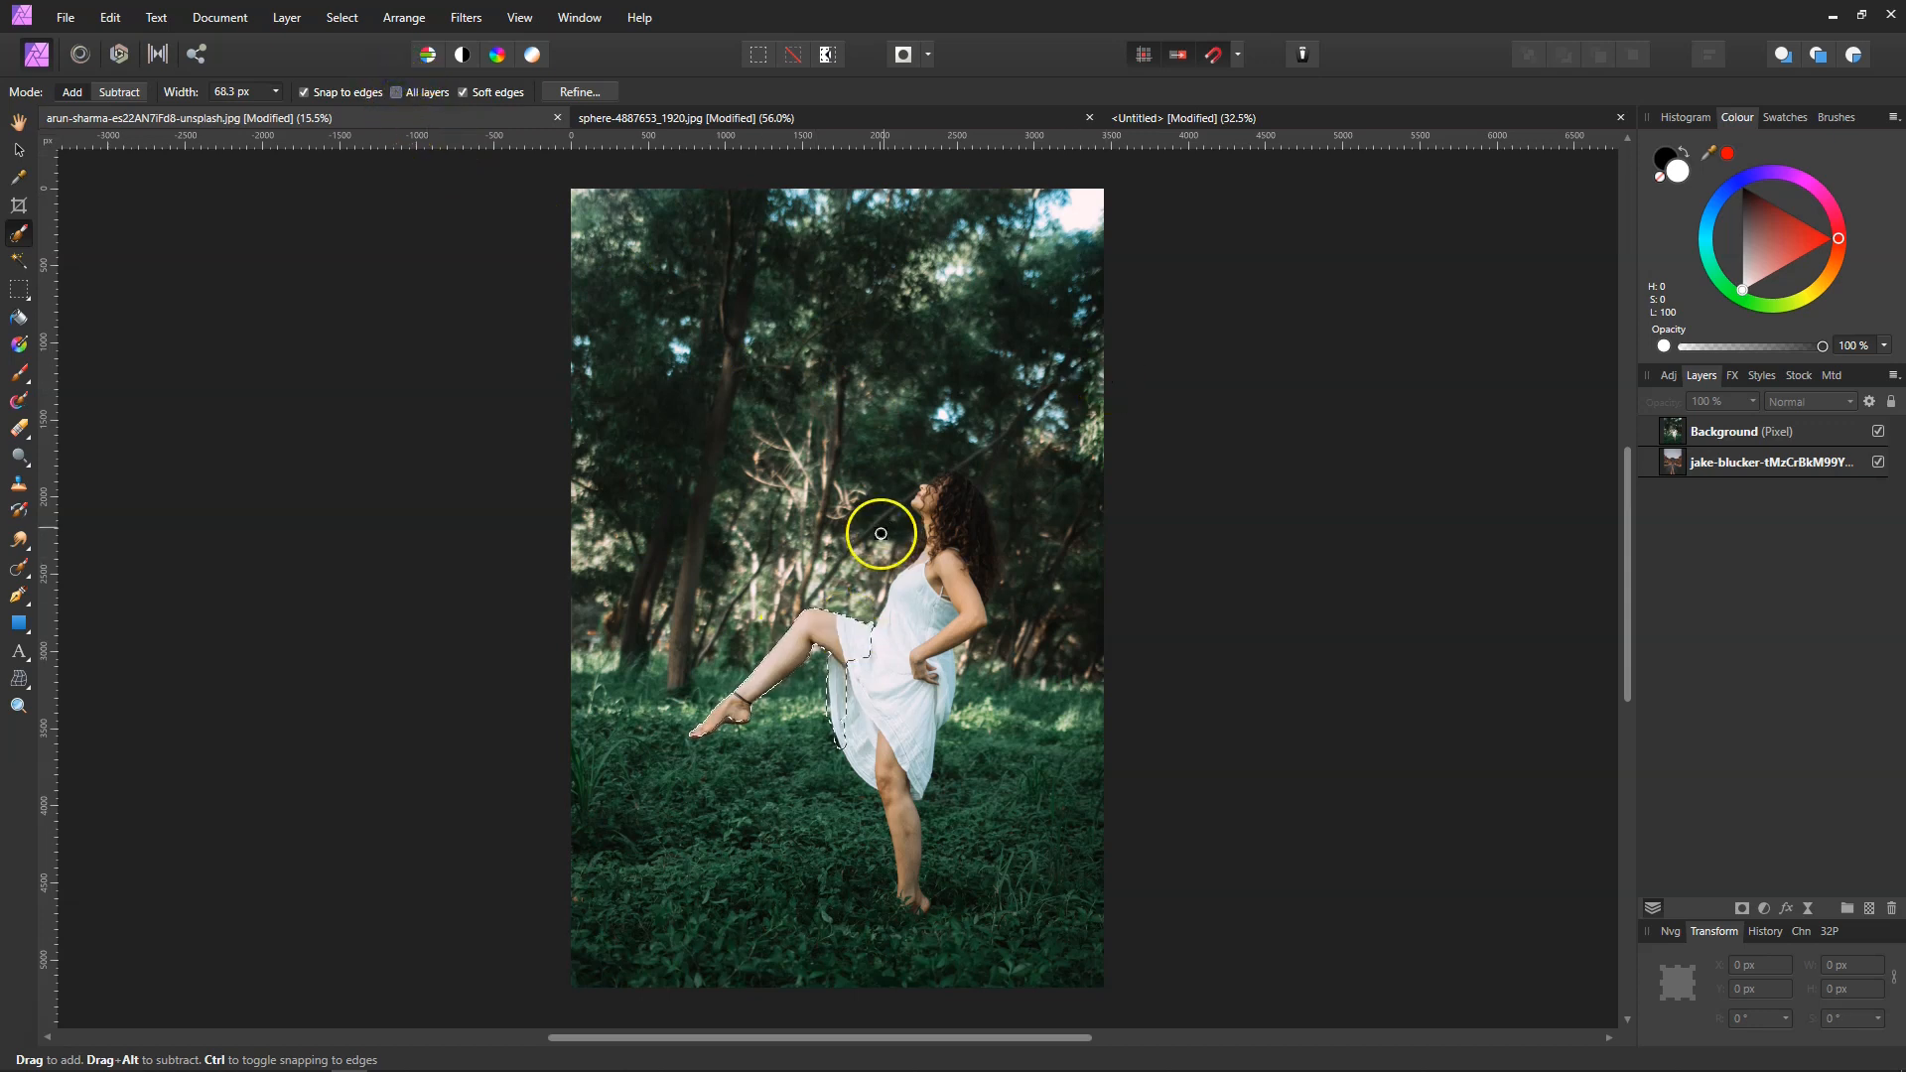
Step: Clear the selection on the Background layer and switch to the sphere-4887653_1920.jpg document with the Flood Select Tool
{"action": "left_click", "coordinate": [1692, 434]}
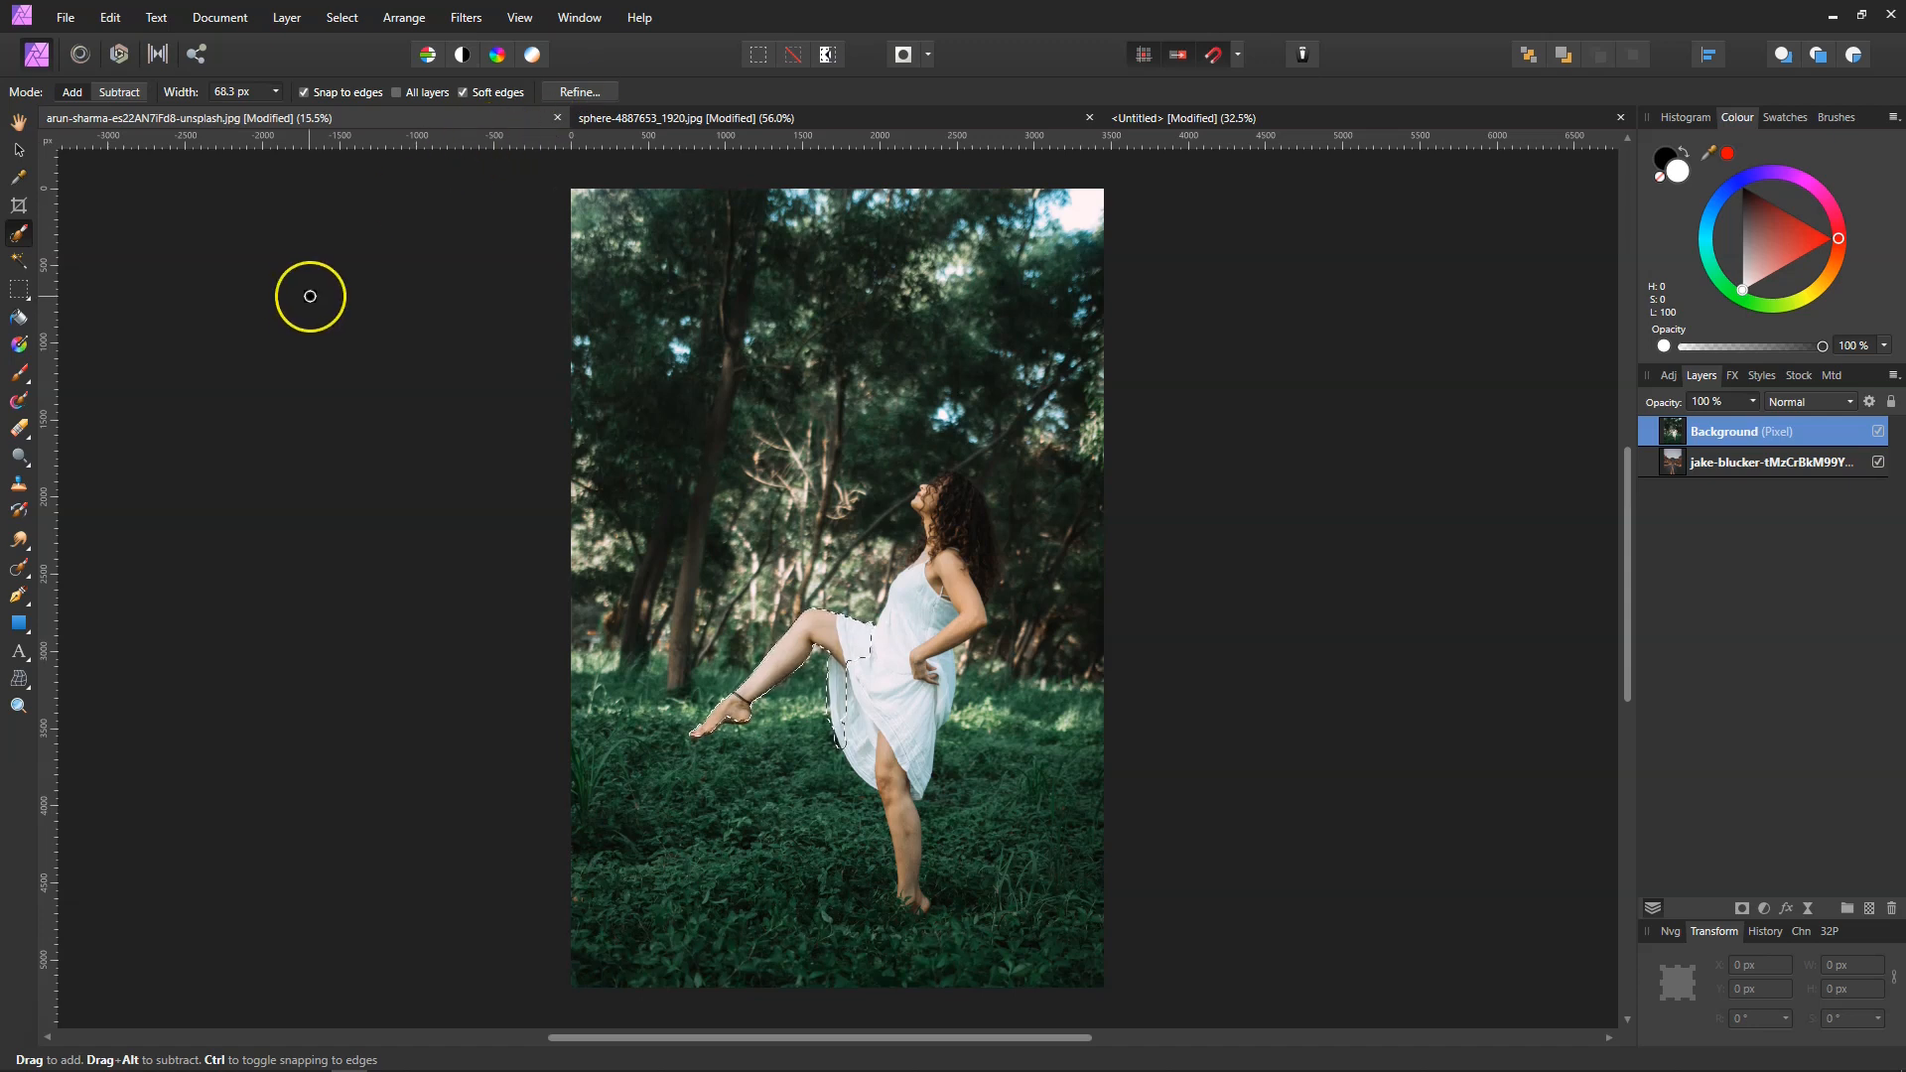
{"action": "key", "text": "ctrl+d"}
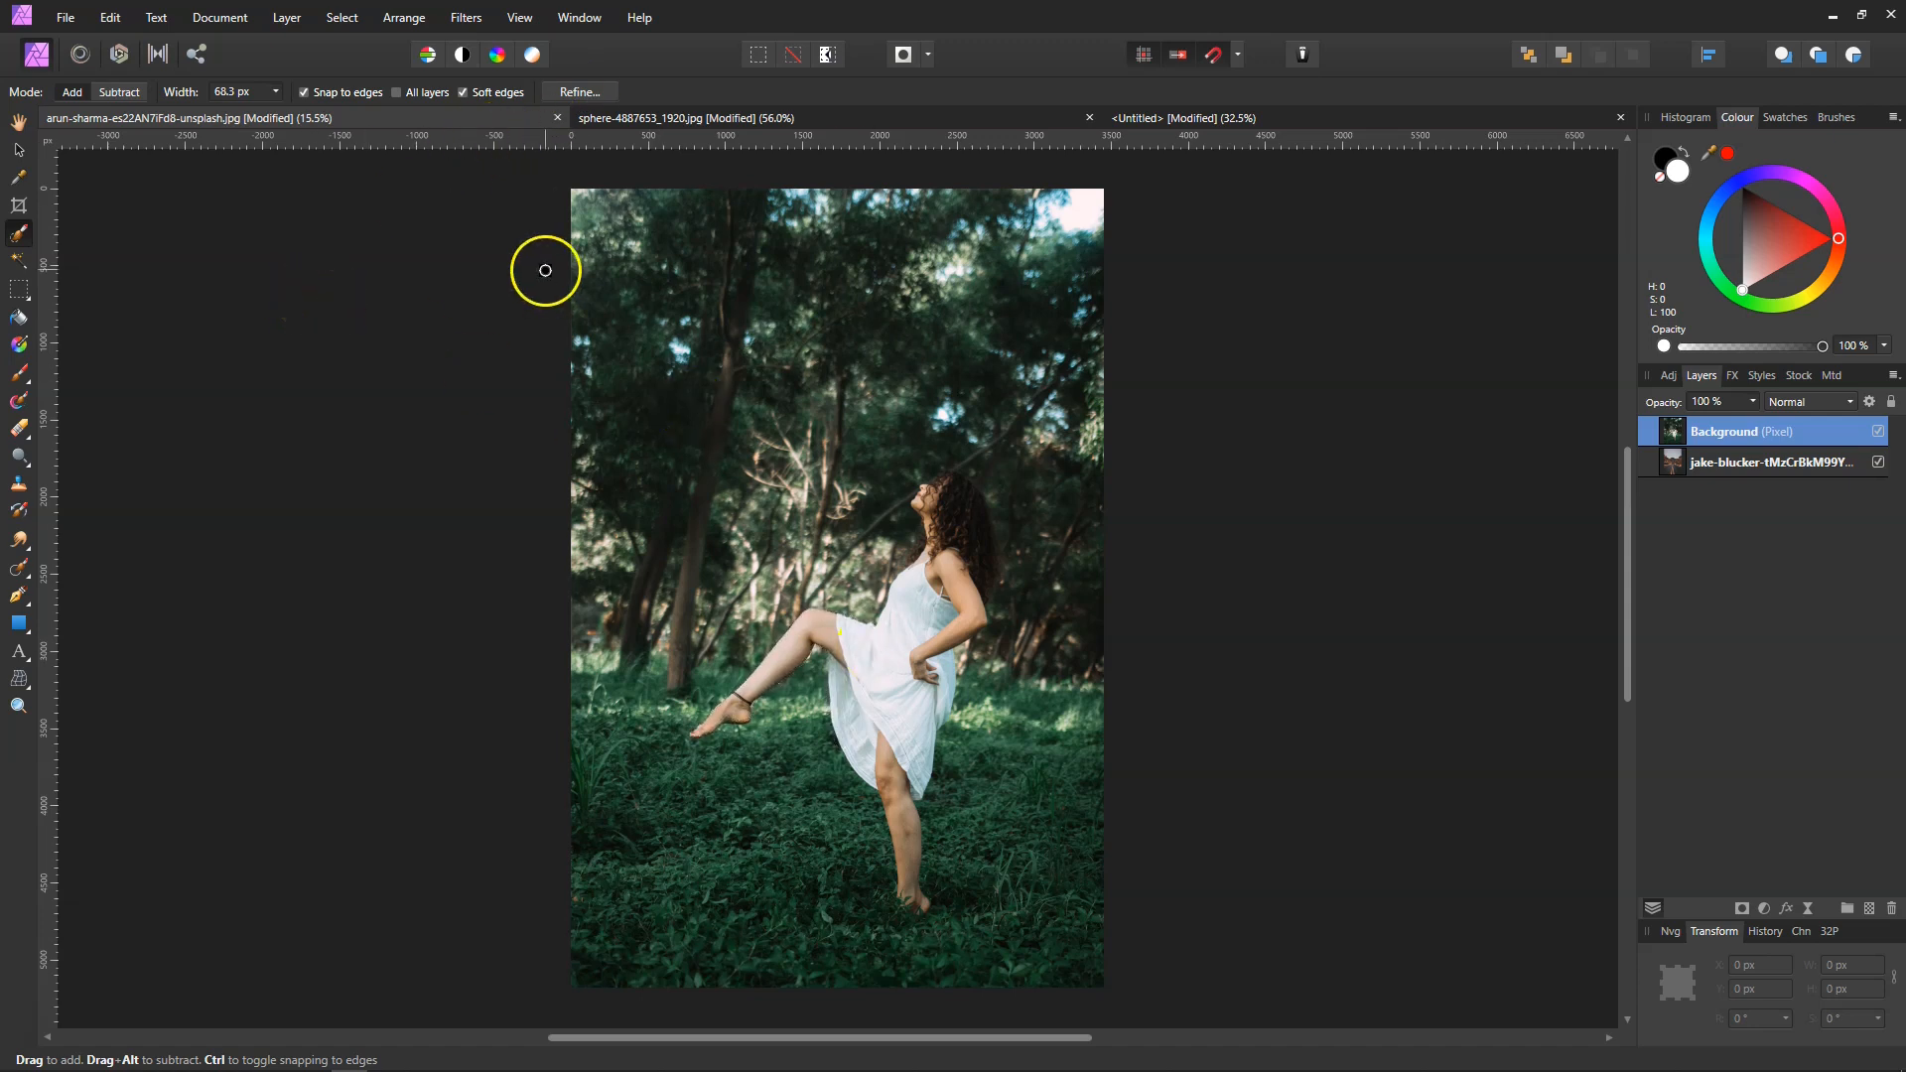
{"action": "left_click", "coordinate": [646, 123]}
{"action": "key", "text": "w"}
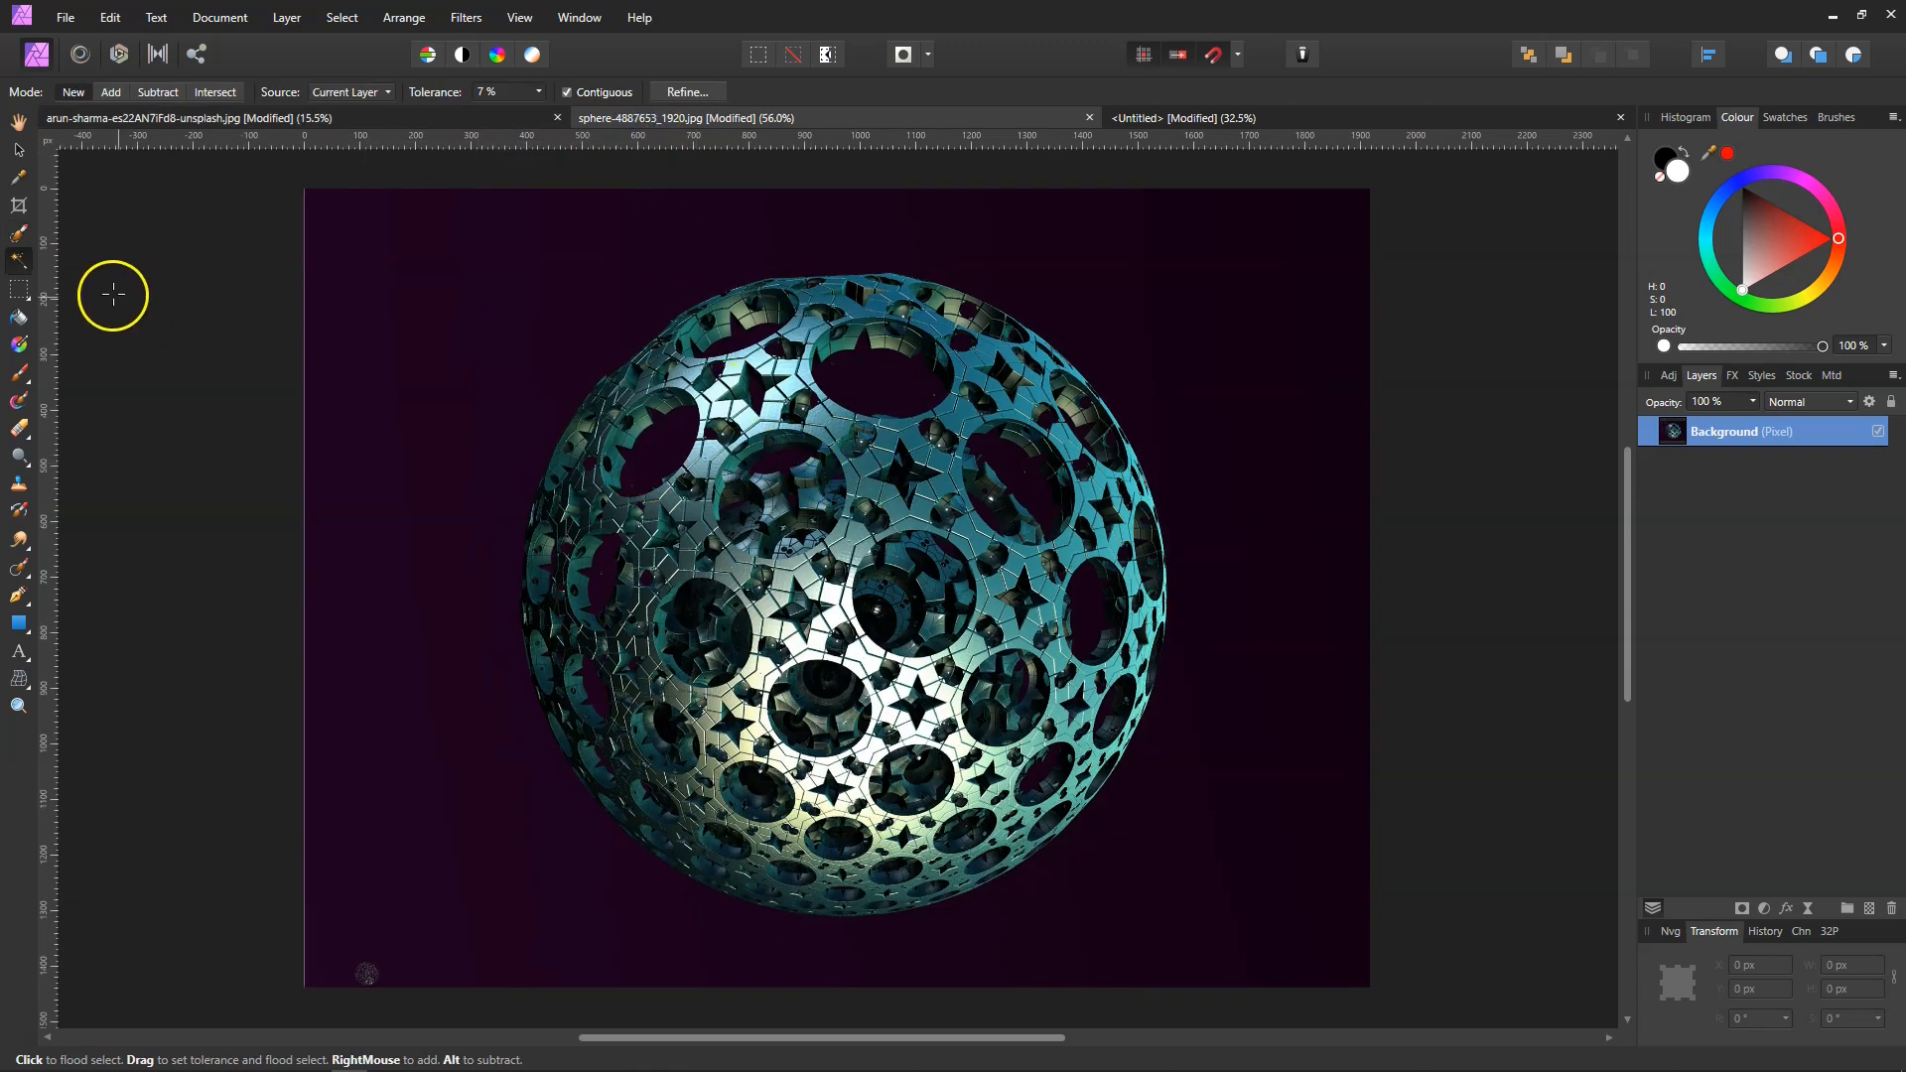
{"action": "left_click", "coordinate": [16, 266]}
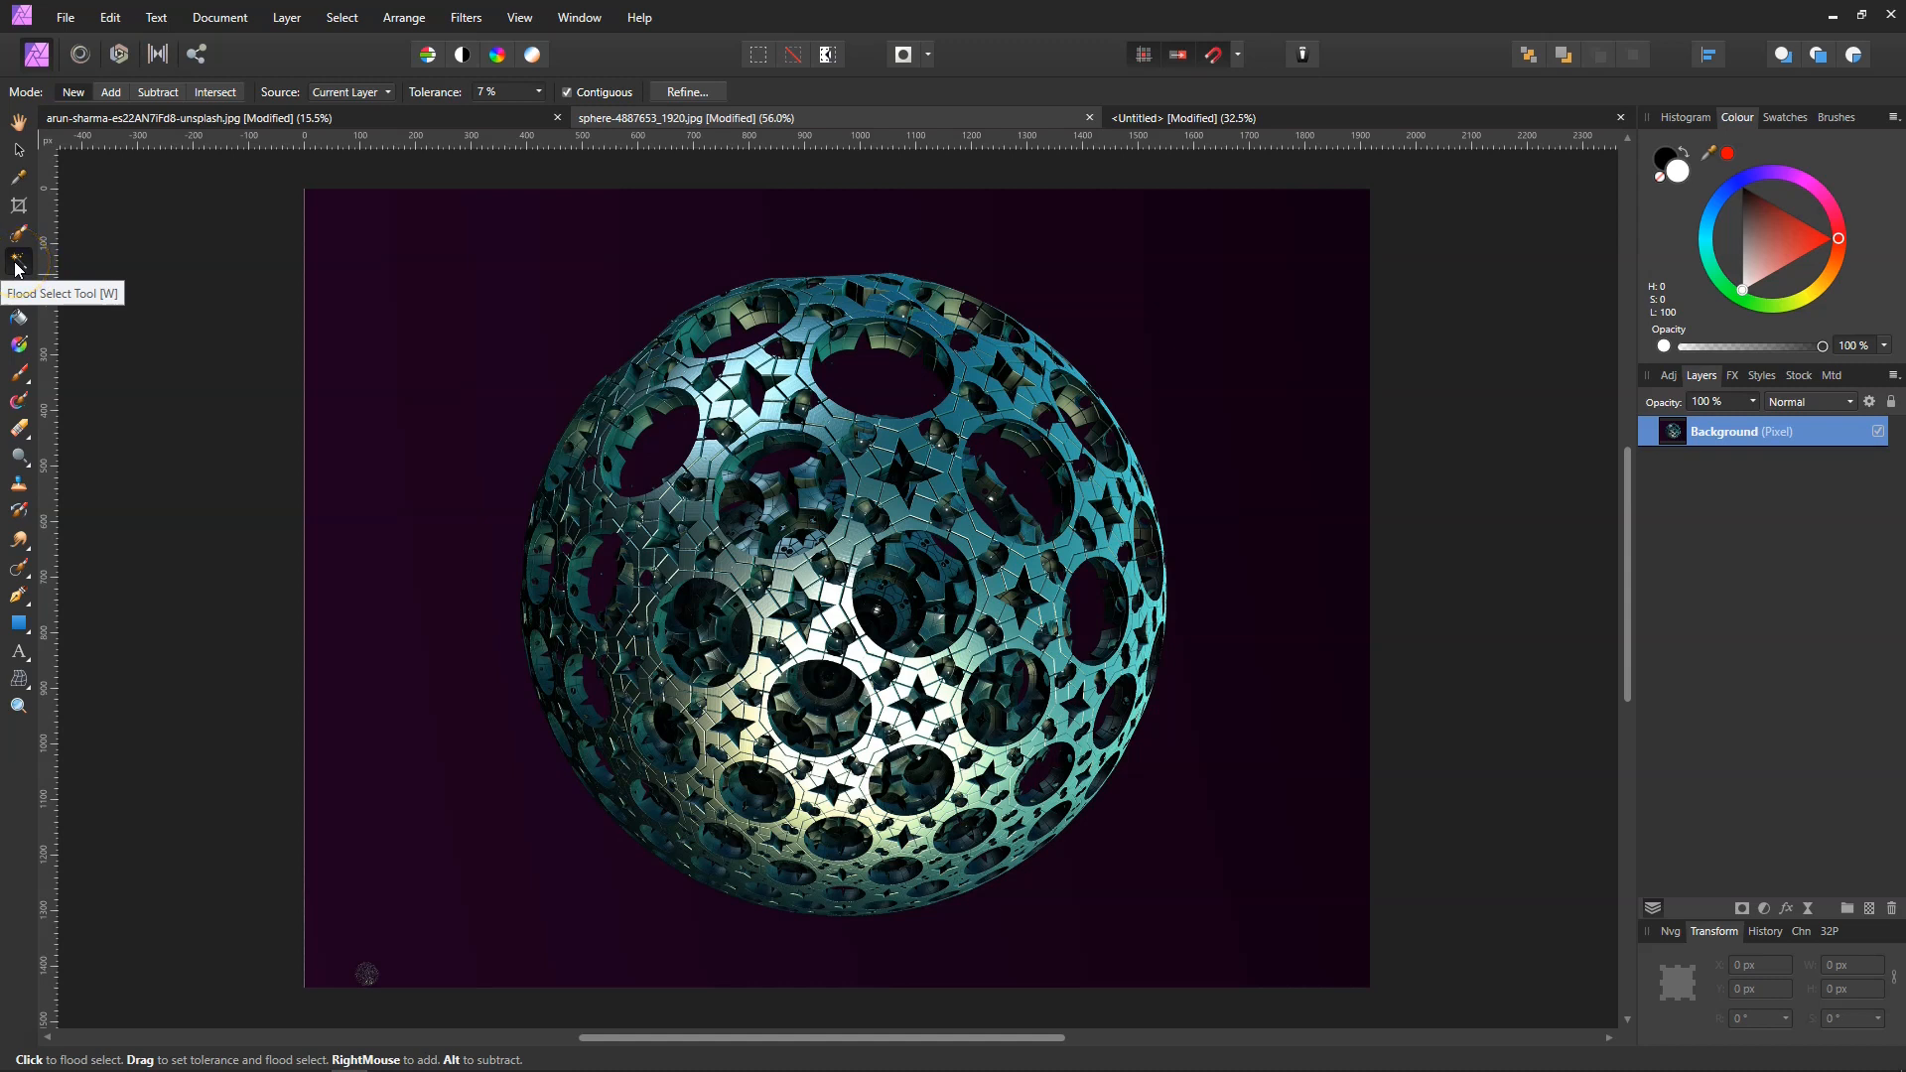
Step: Flood-select the dark purple background around the sphere with a tolerance of 20%
{"action": "left_click", "coordinate": [526, 92]}
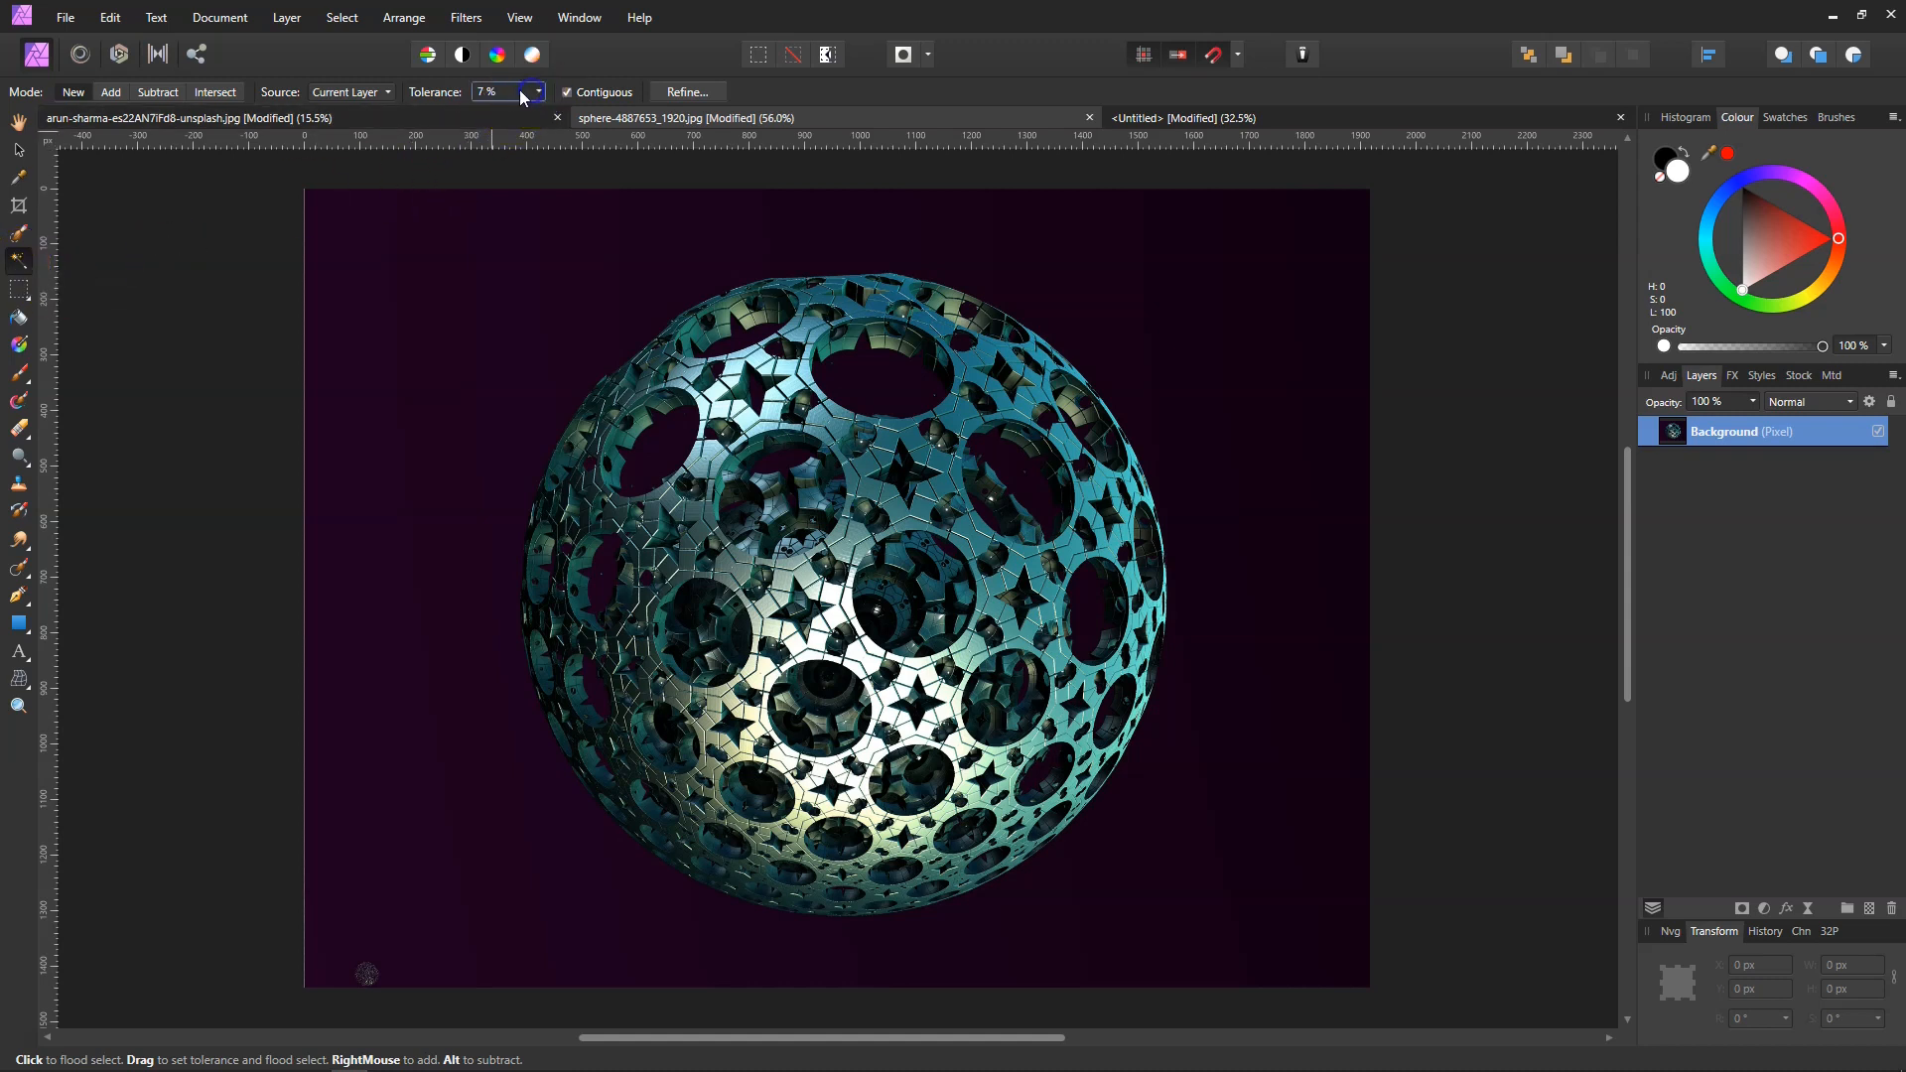
{"action": "left_click_drag", "start_coordinate": [545, 114], "coordinate": [565, 118]}
{"action": "left_click", "coordinate": [545, 84]}
{"action": "left_click", "coordinate": [447, 426]}
{"action": "left_click", "coordinate": [445, 424]}
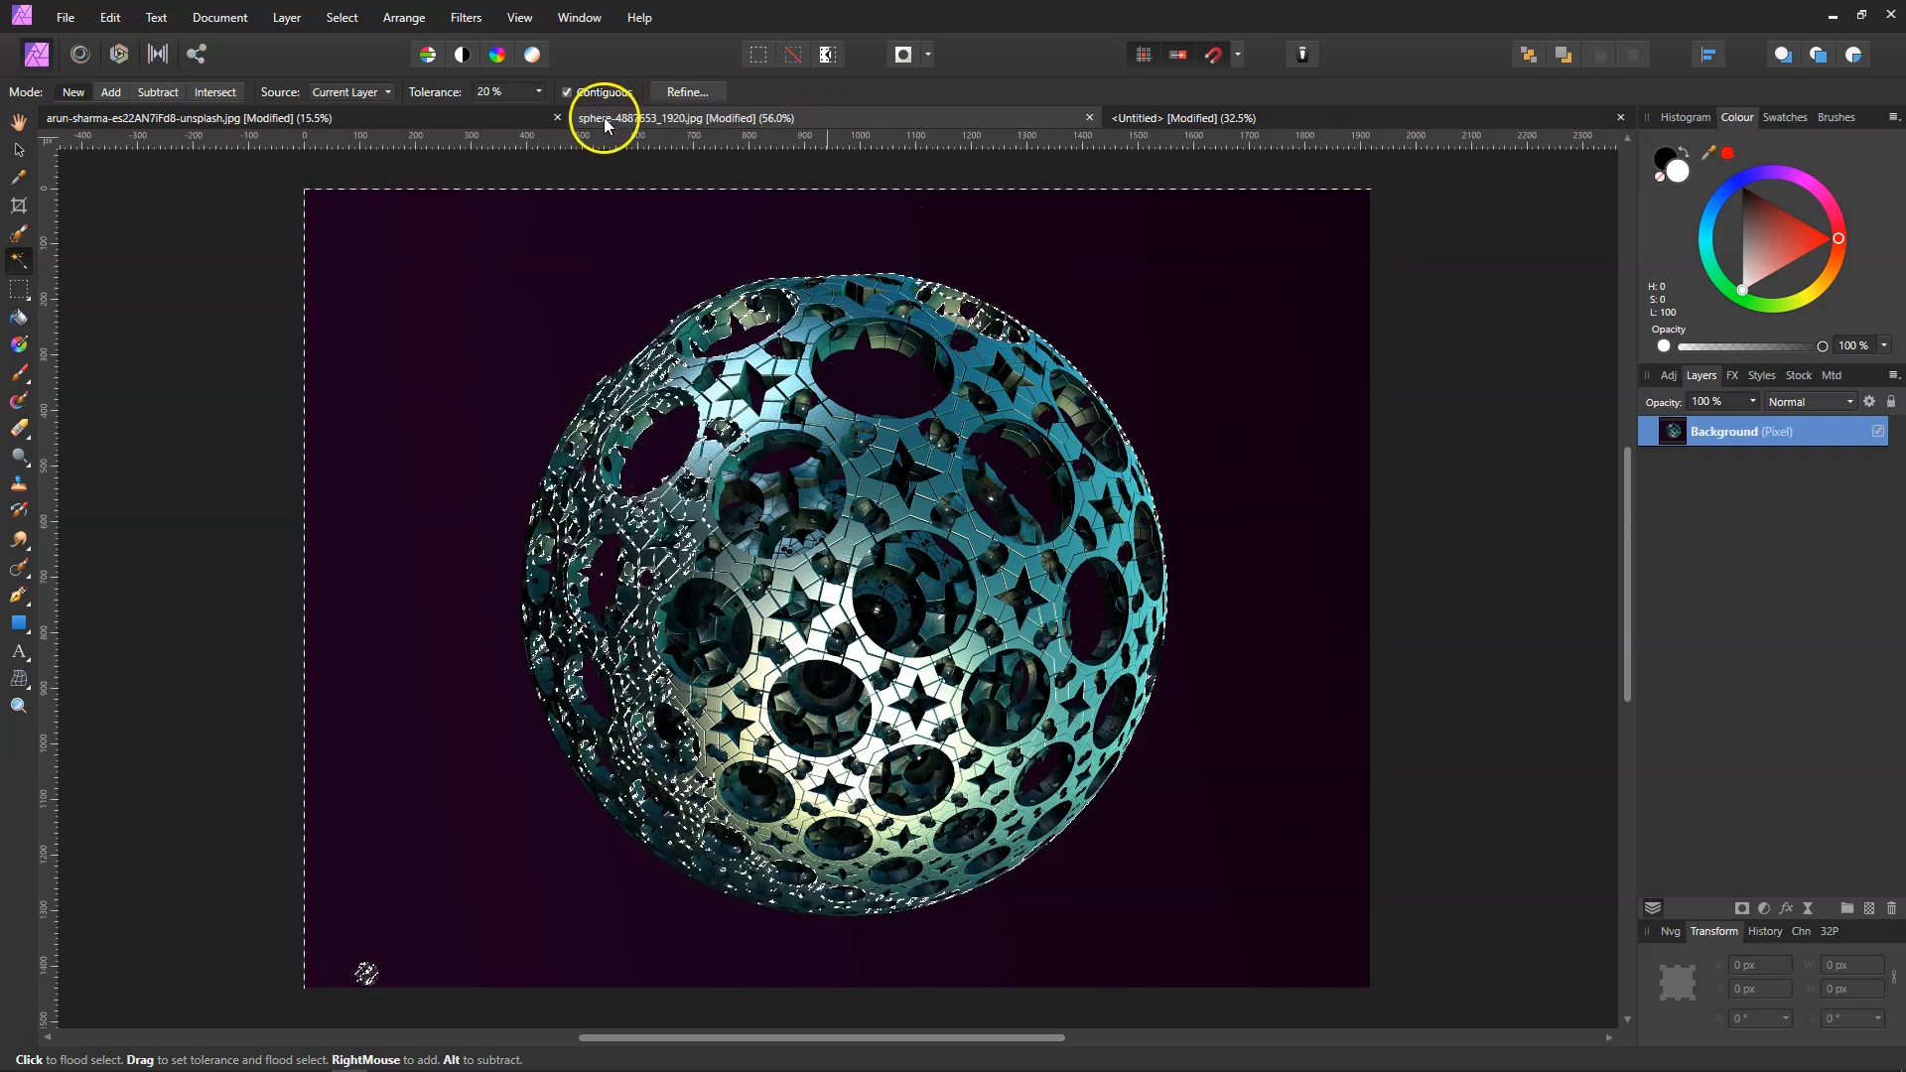
Step: Try flood-selecting the purple background with Contiguous off, then reselect it with Contiguous on
{"action": "left_click", "coordinate": [565, 91]}
{"action": "left_click_drag", "start_coordinate": [400, 422], "coordinate": [953, 752]}
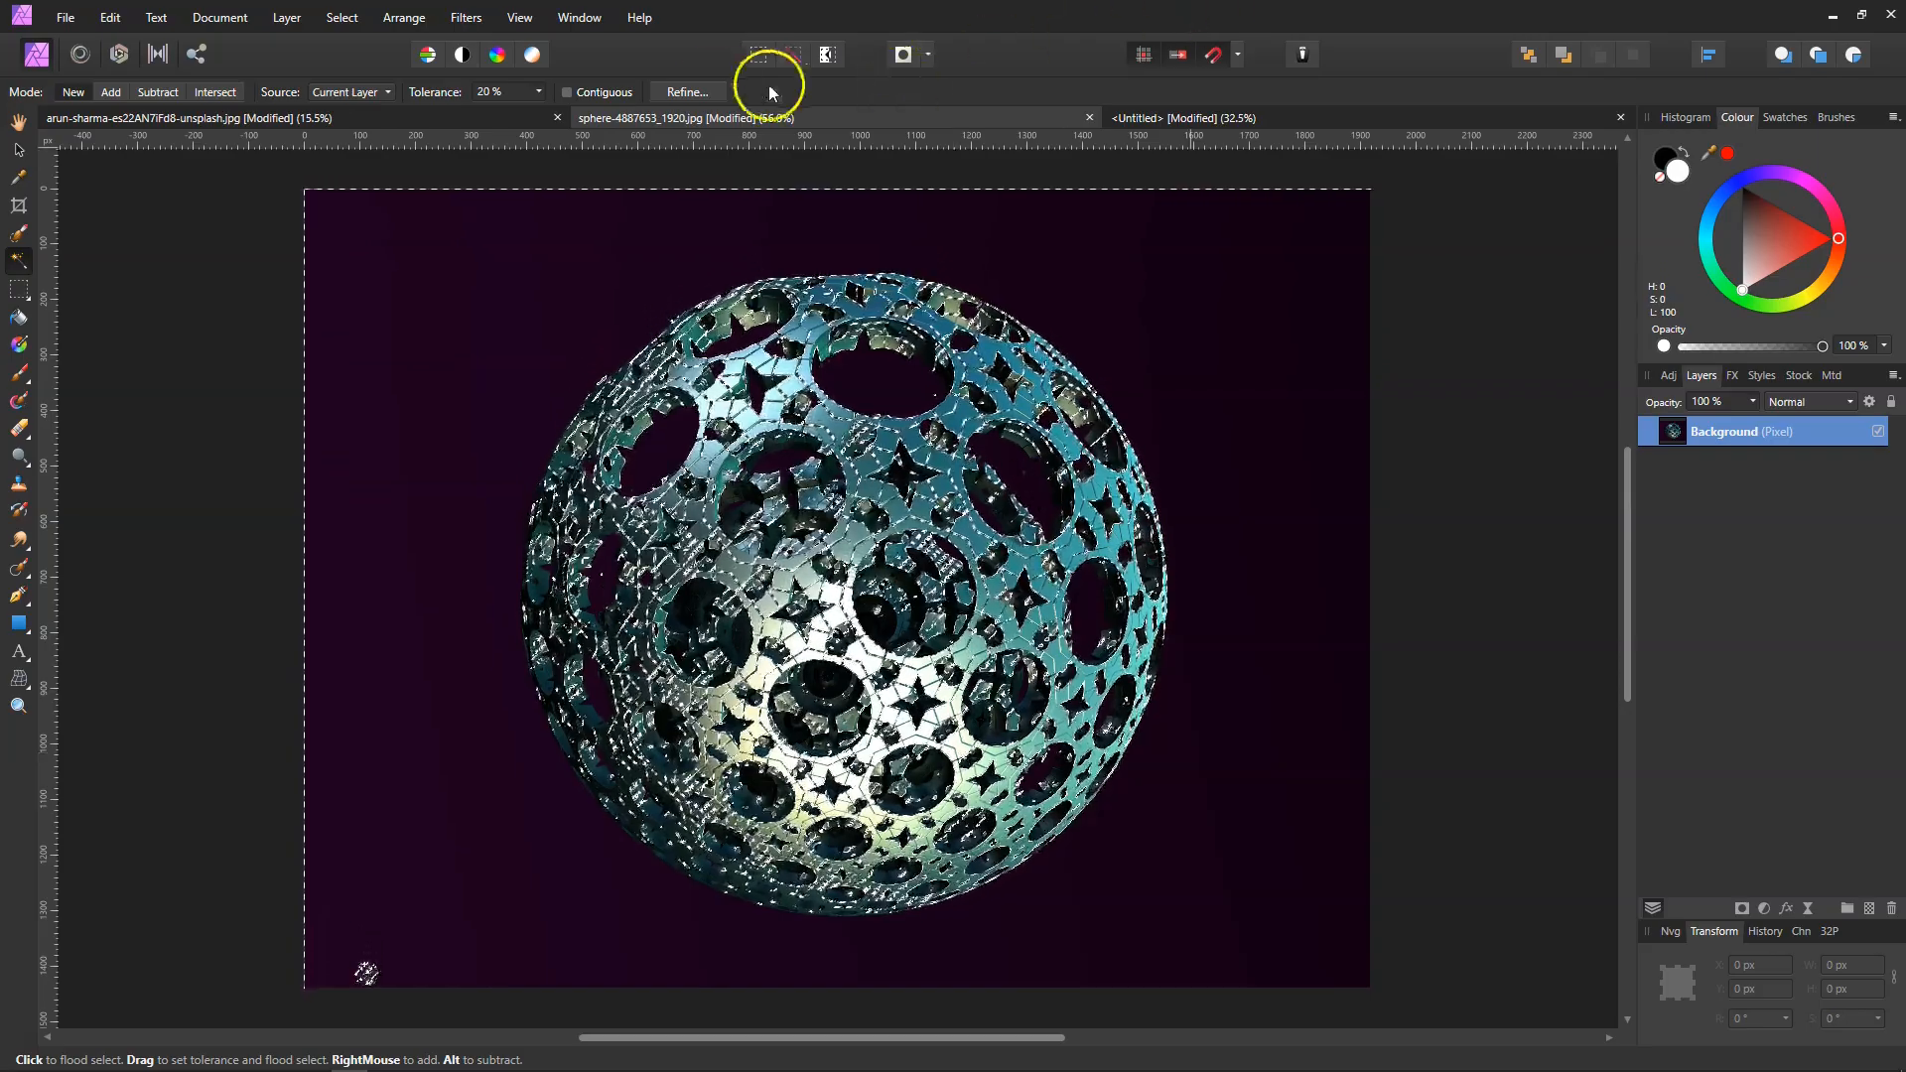
{"action": "left_click", "coordinate": [565, 92]}
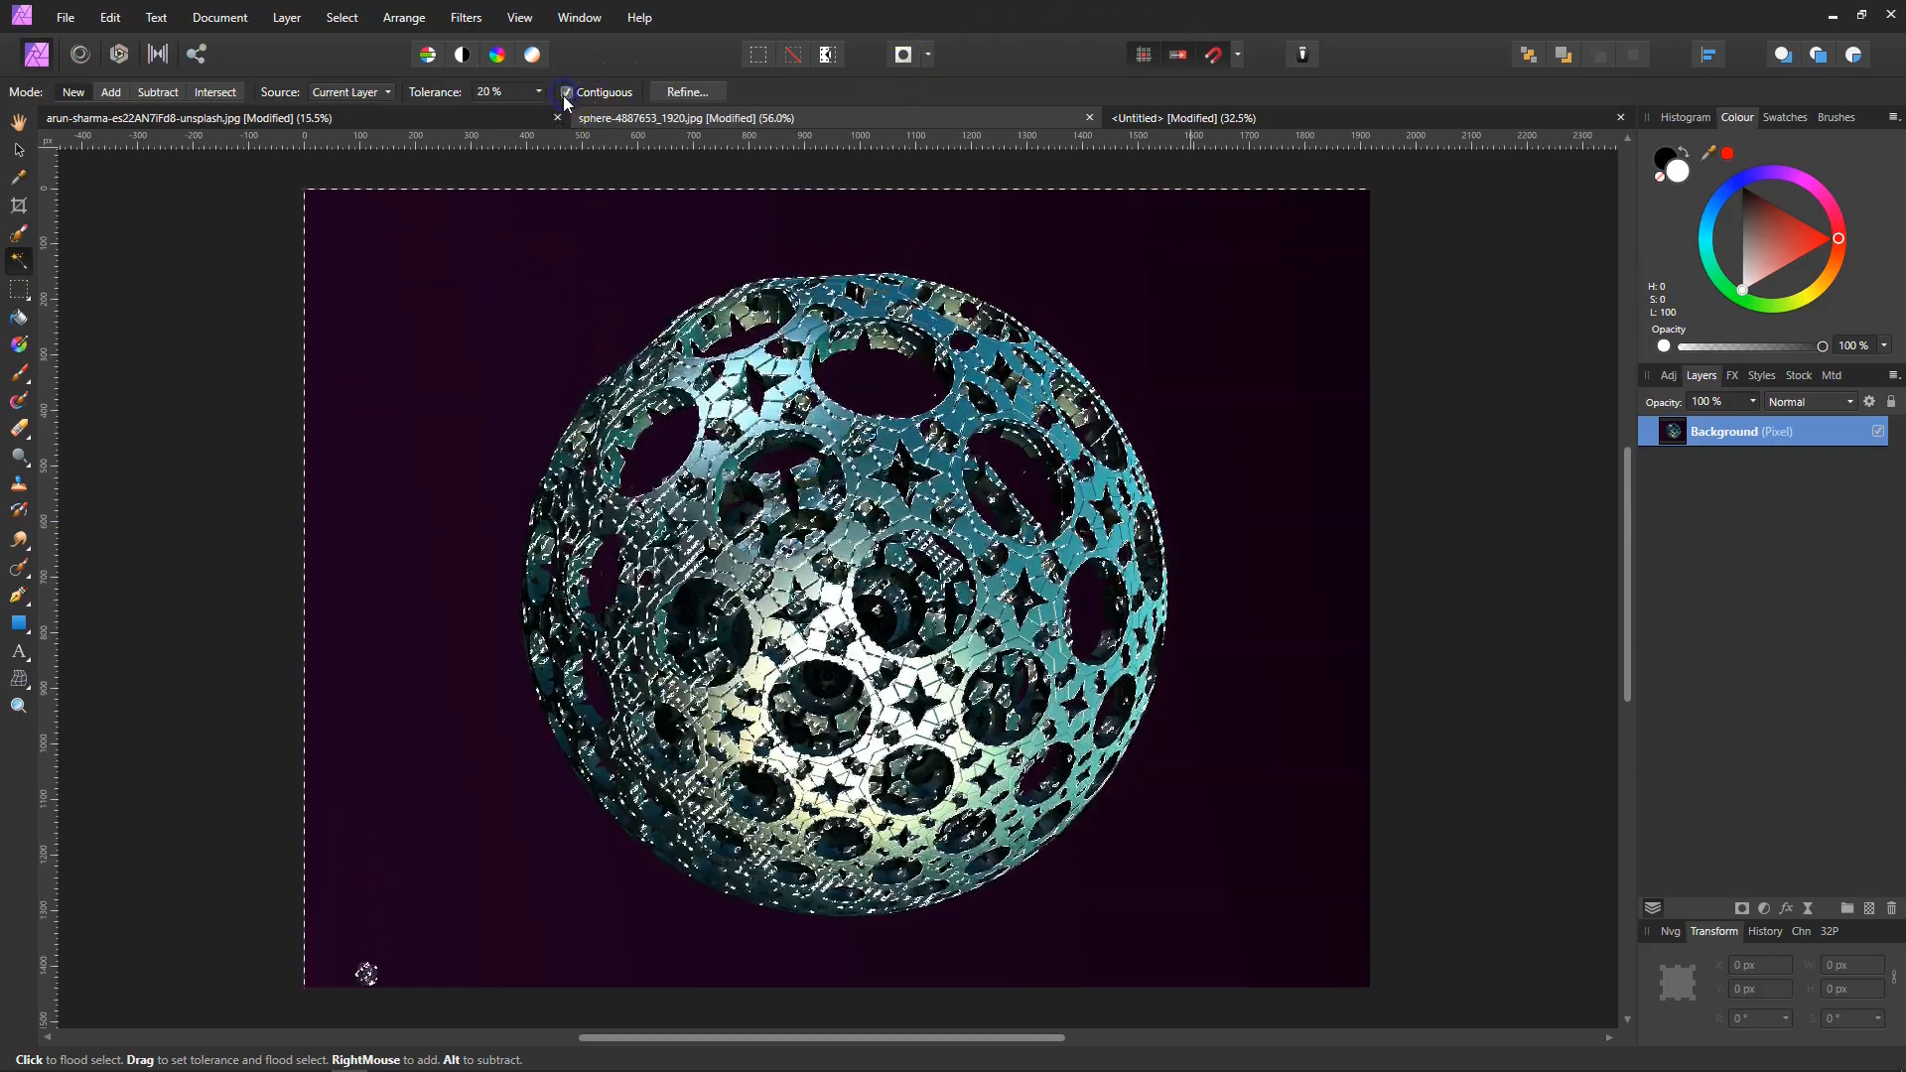
{"action": "left_click", "coordinate": [523, 350]}
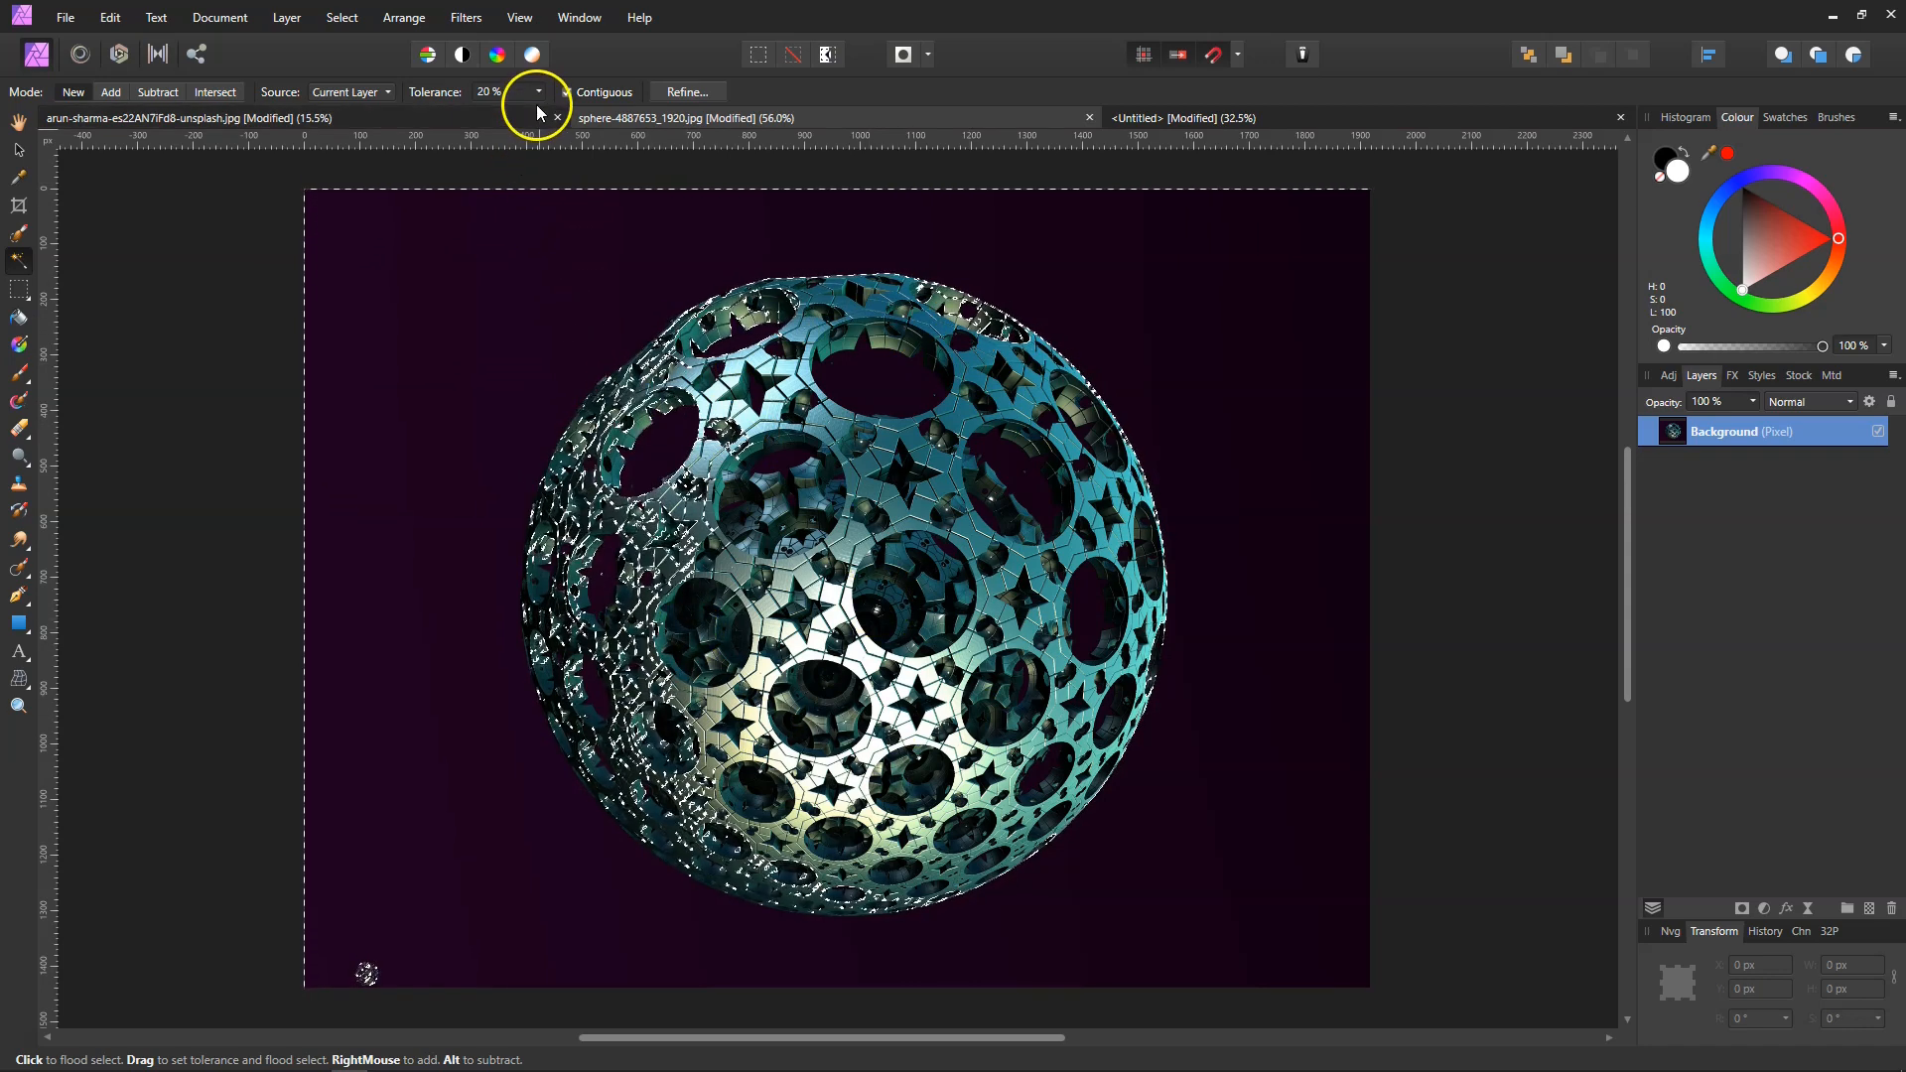
Step: Lower the flood selection tolerance to 9% and reselect the purple background
{"action": "scroll", "coordinate": [498, 91], "scroll_direction": "down", "scroll_amount": 11}
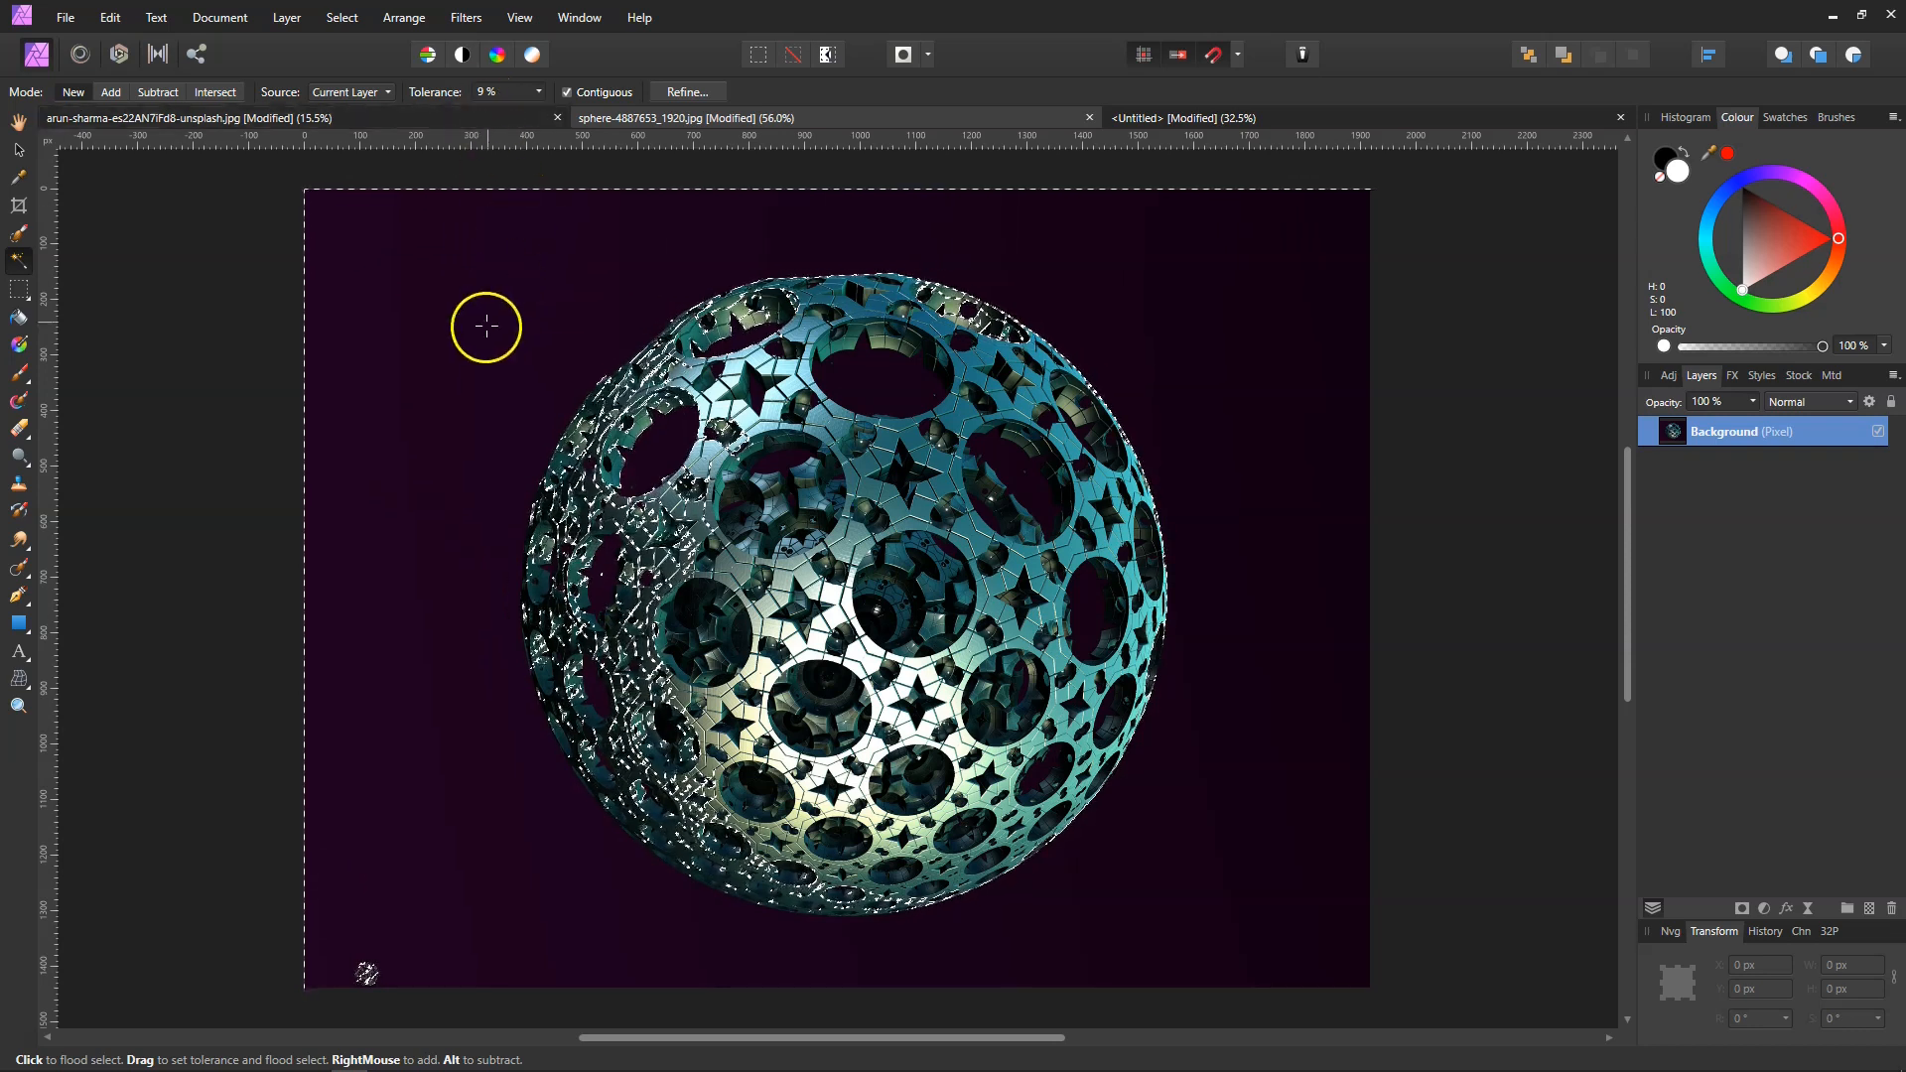
{"action": "left_click", "coordinate": [491, 368]}
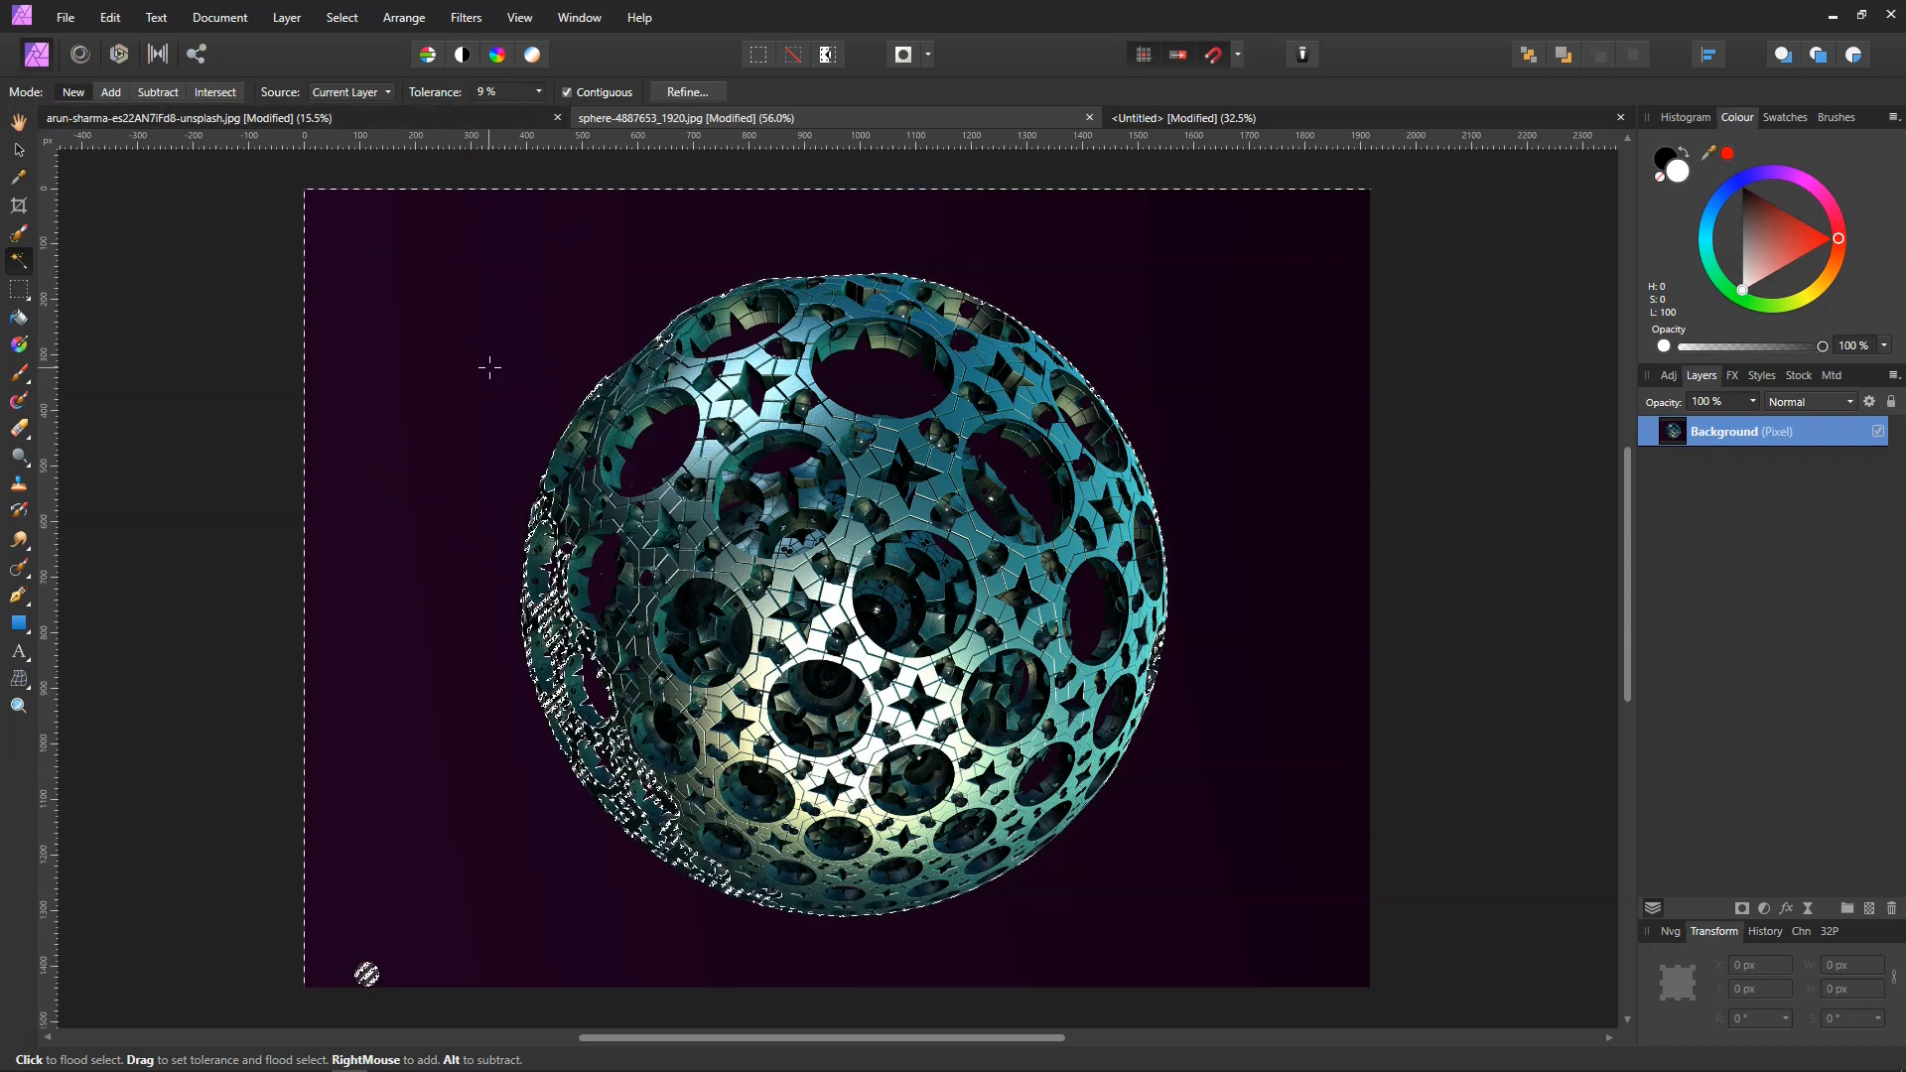
{"action": "left_click", "coordinate": [485, 594]}
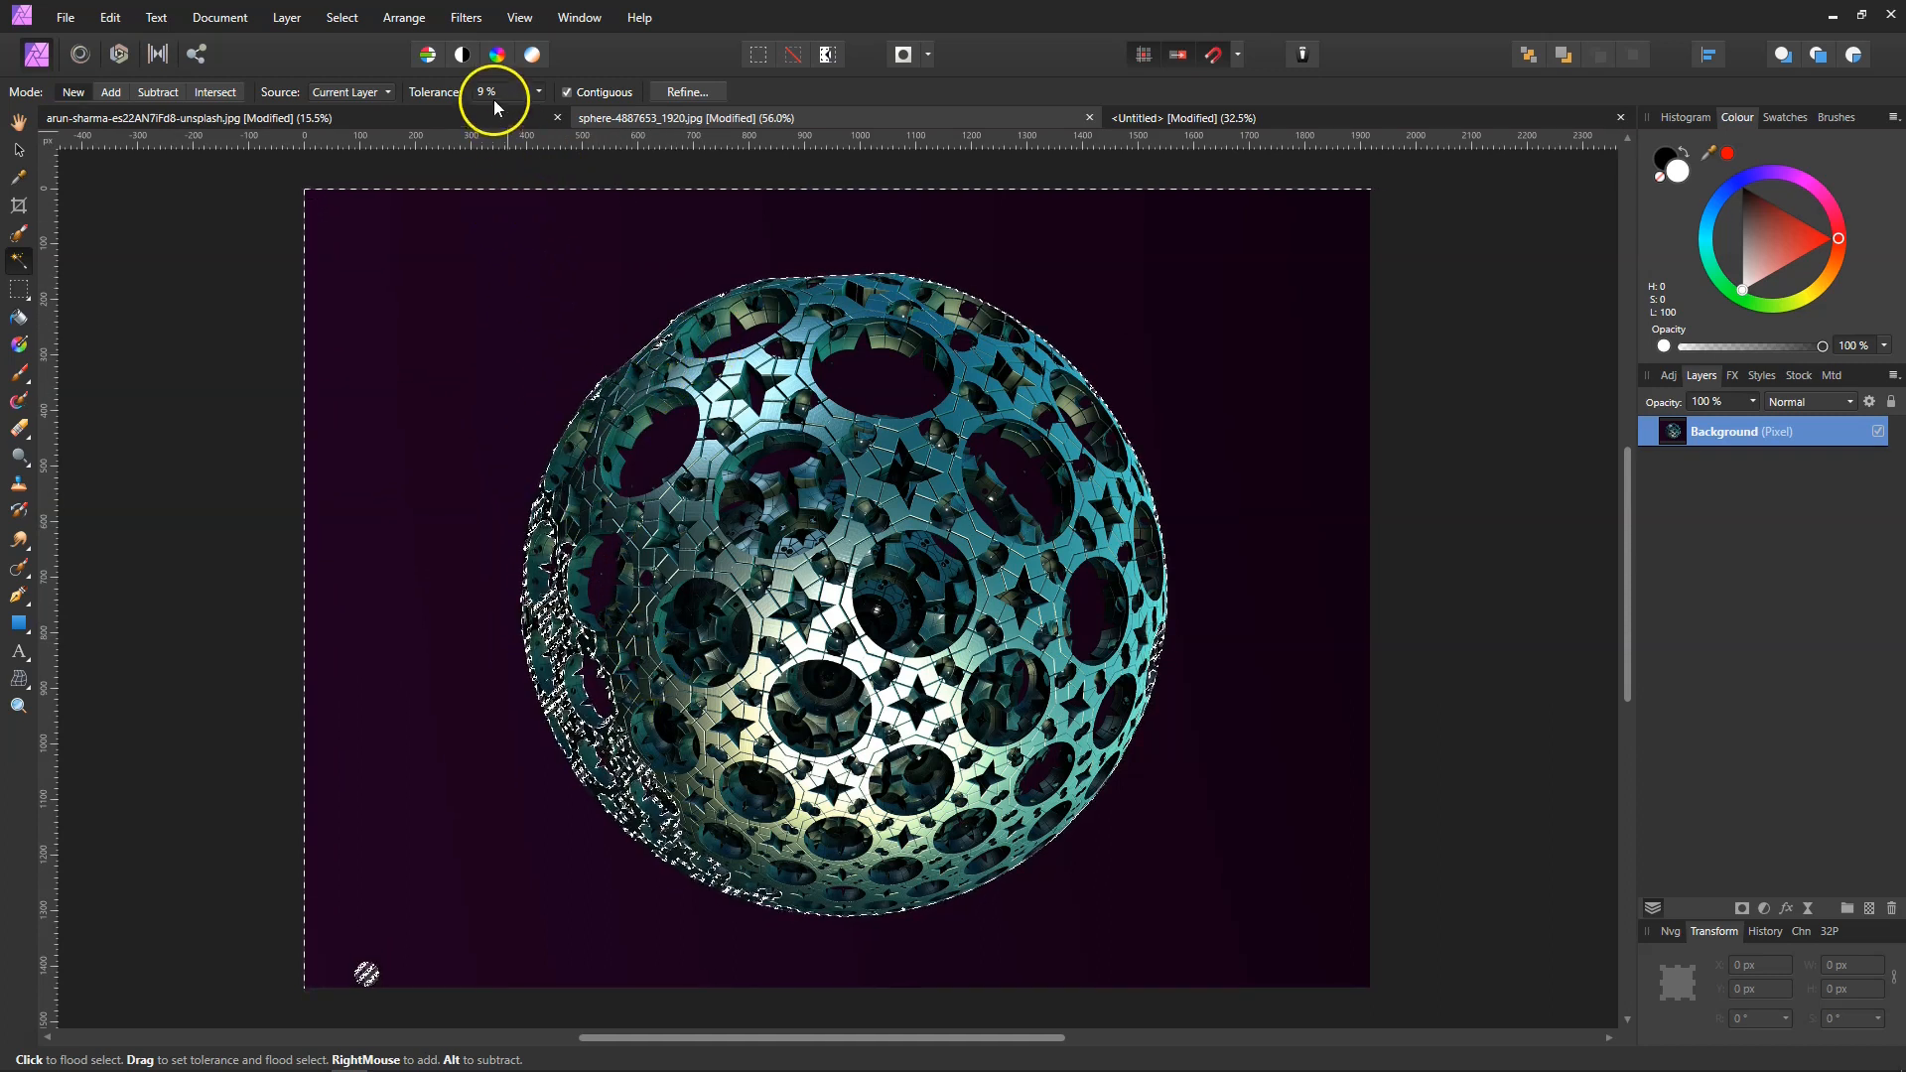
Step: Tighten the flood selection tolerance to 7% and finally 6%, reselecting the purple background each time
{"action": "scroll", "coordinate": [491, 90], "scroll_direction": "down", "scroll_amount": 2}
{"action": "left_click", "coordinate": [459, 287]}
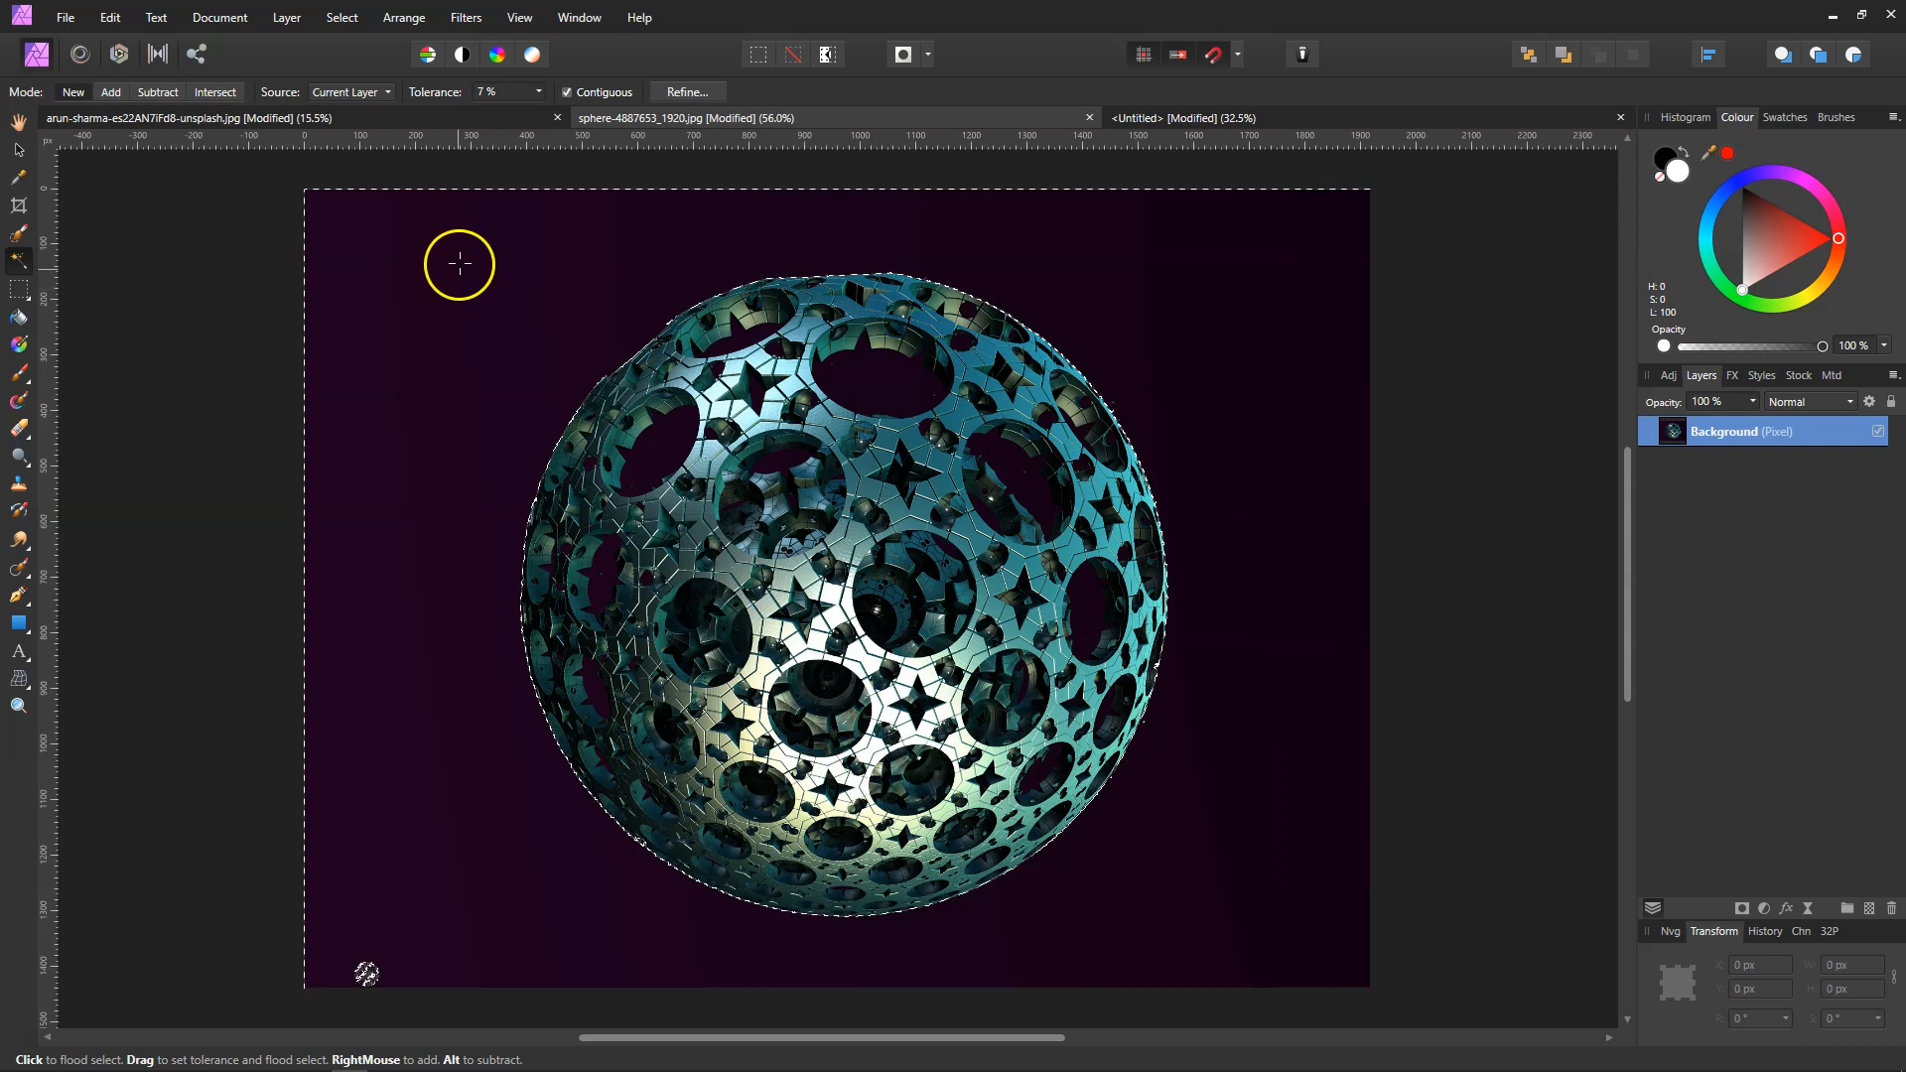
{"action": "scroll", "coordinate": [496, 92], "scroll_direction": "down", "scroll_amount": 1}
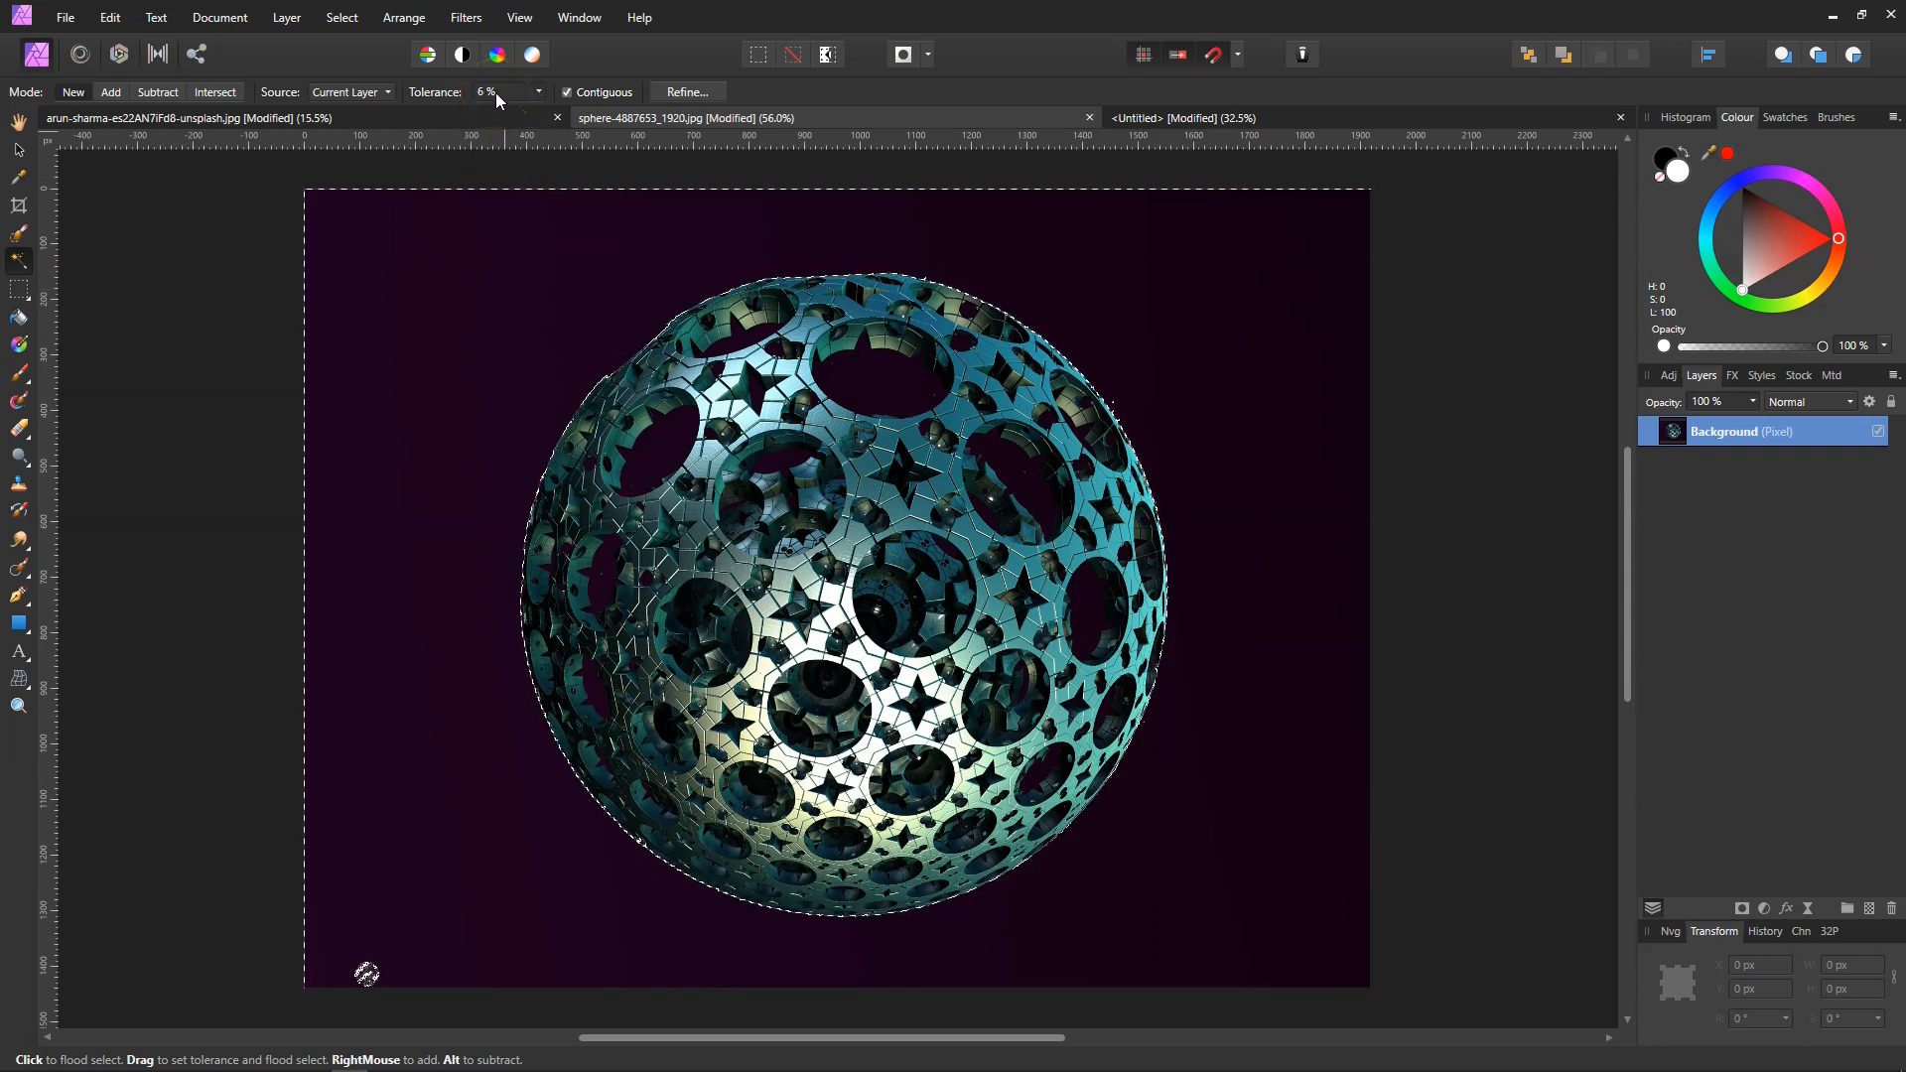
{"action": "left_click", "coordinate": [473, 286]}
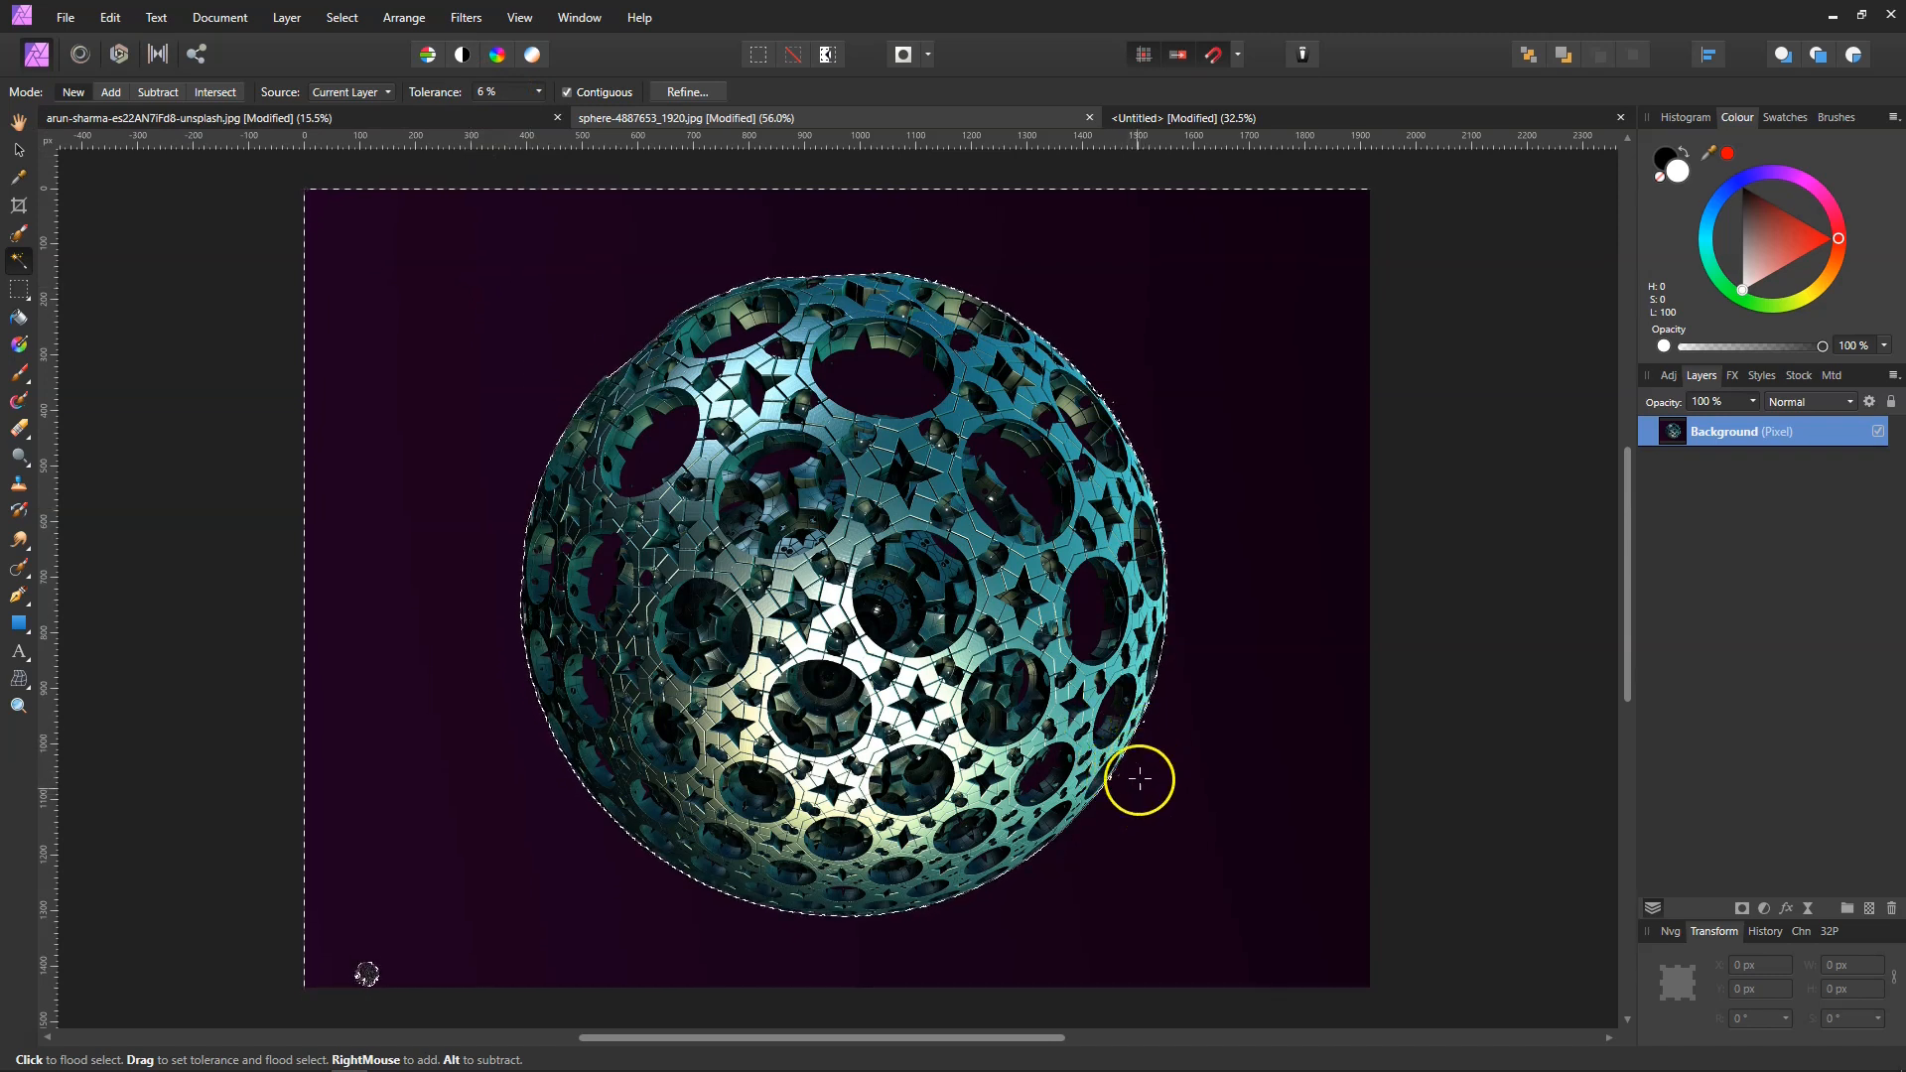
Step: Set the flood selection tolerance to 7% and add the large hole near the sphere's top to the background selection
{"action": "scroll", "coordinate": [492, 91], "scroll_direction": "up", "scroll_amount": 1}
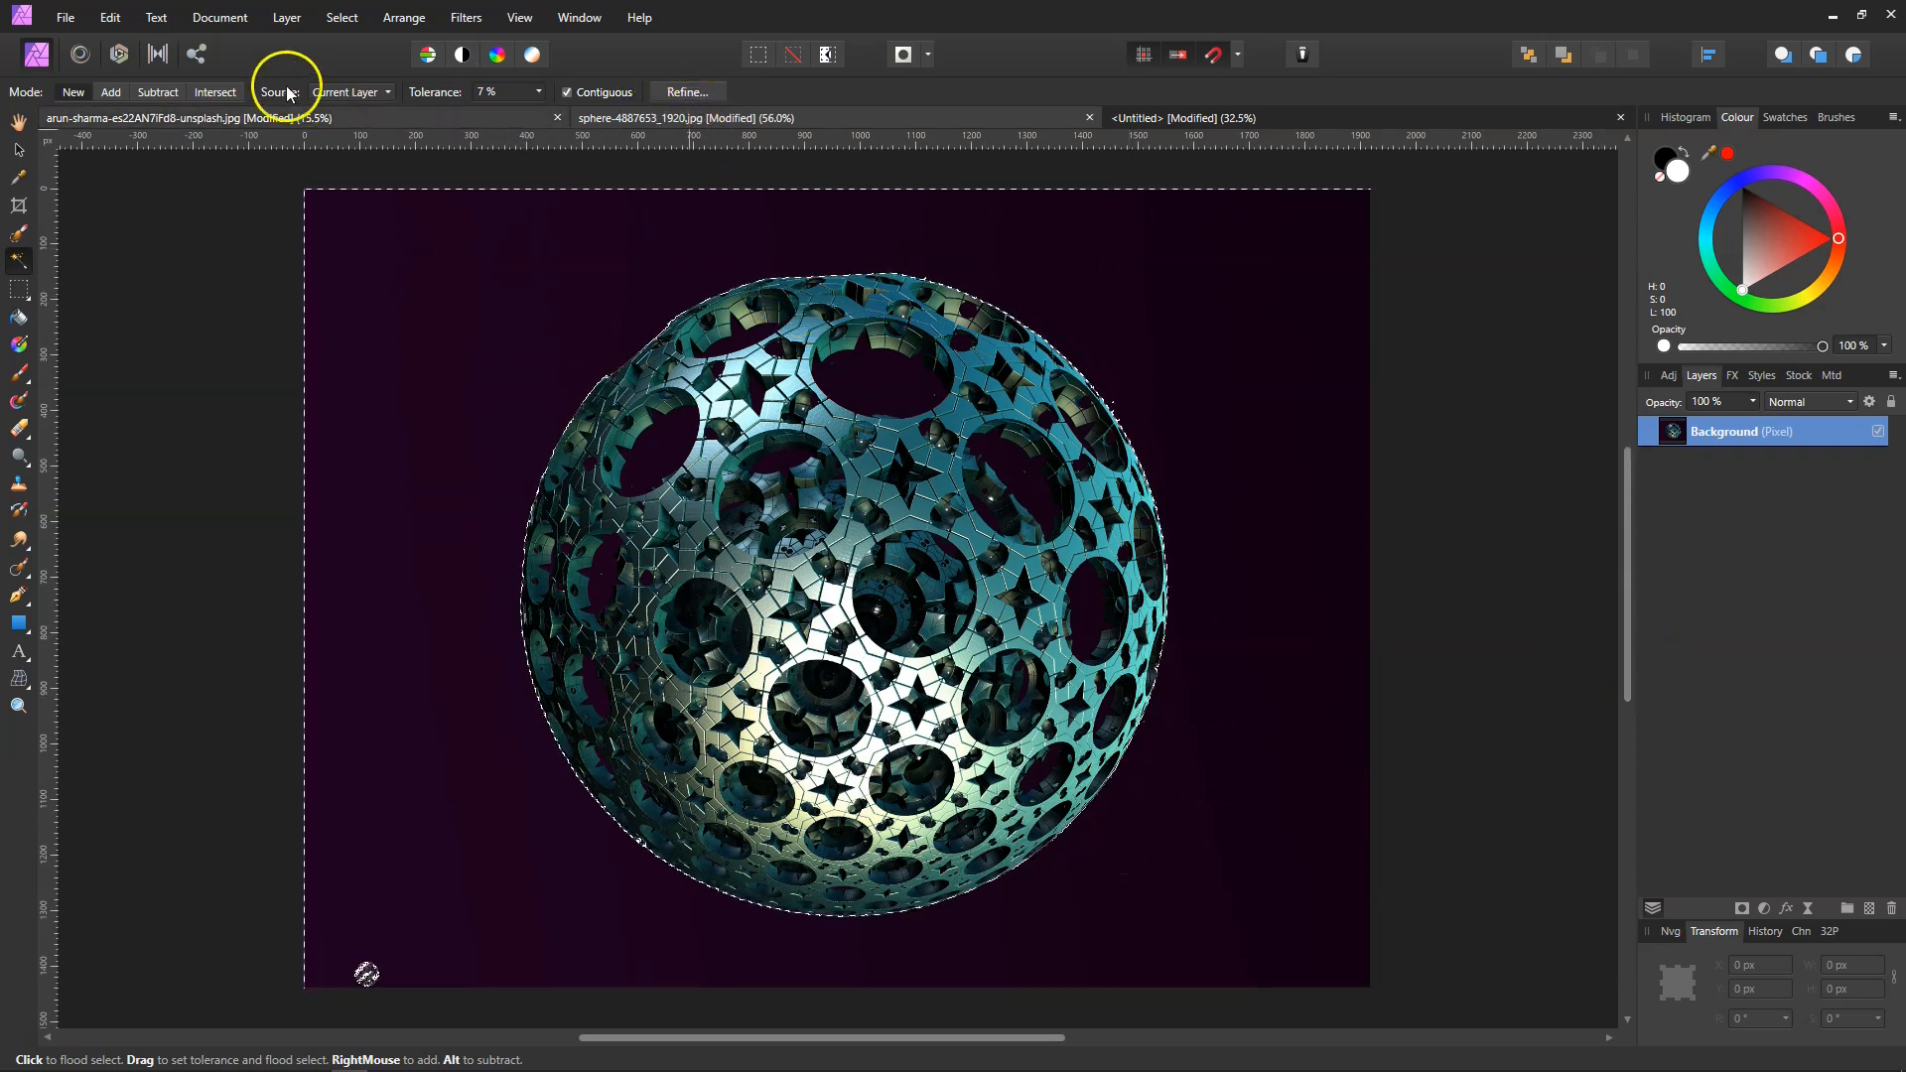
{"action": "left_click", "coordinate": [375, 93]}
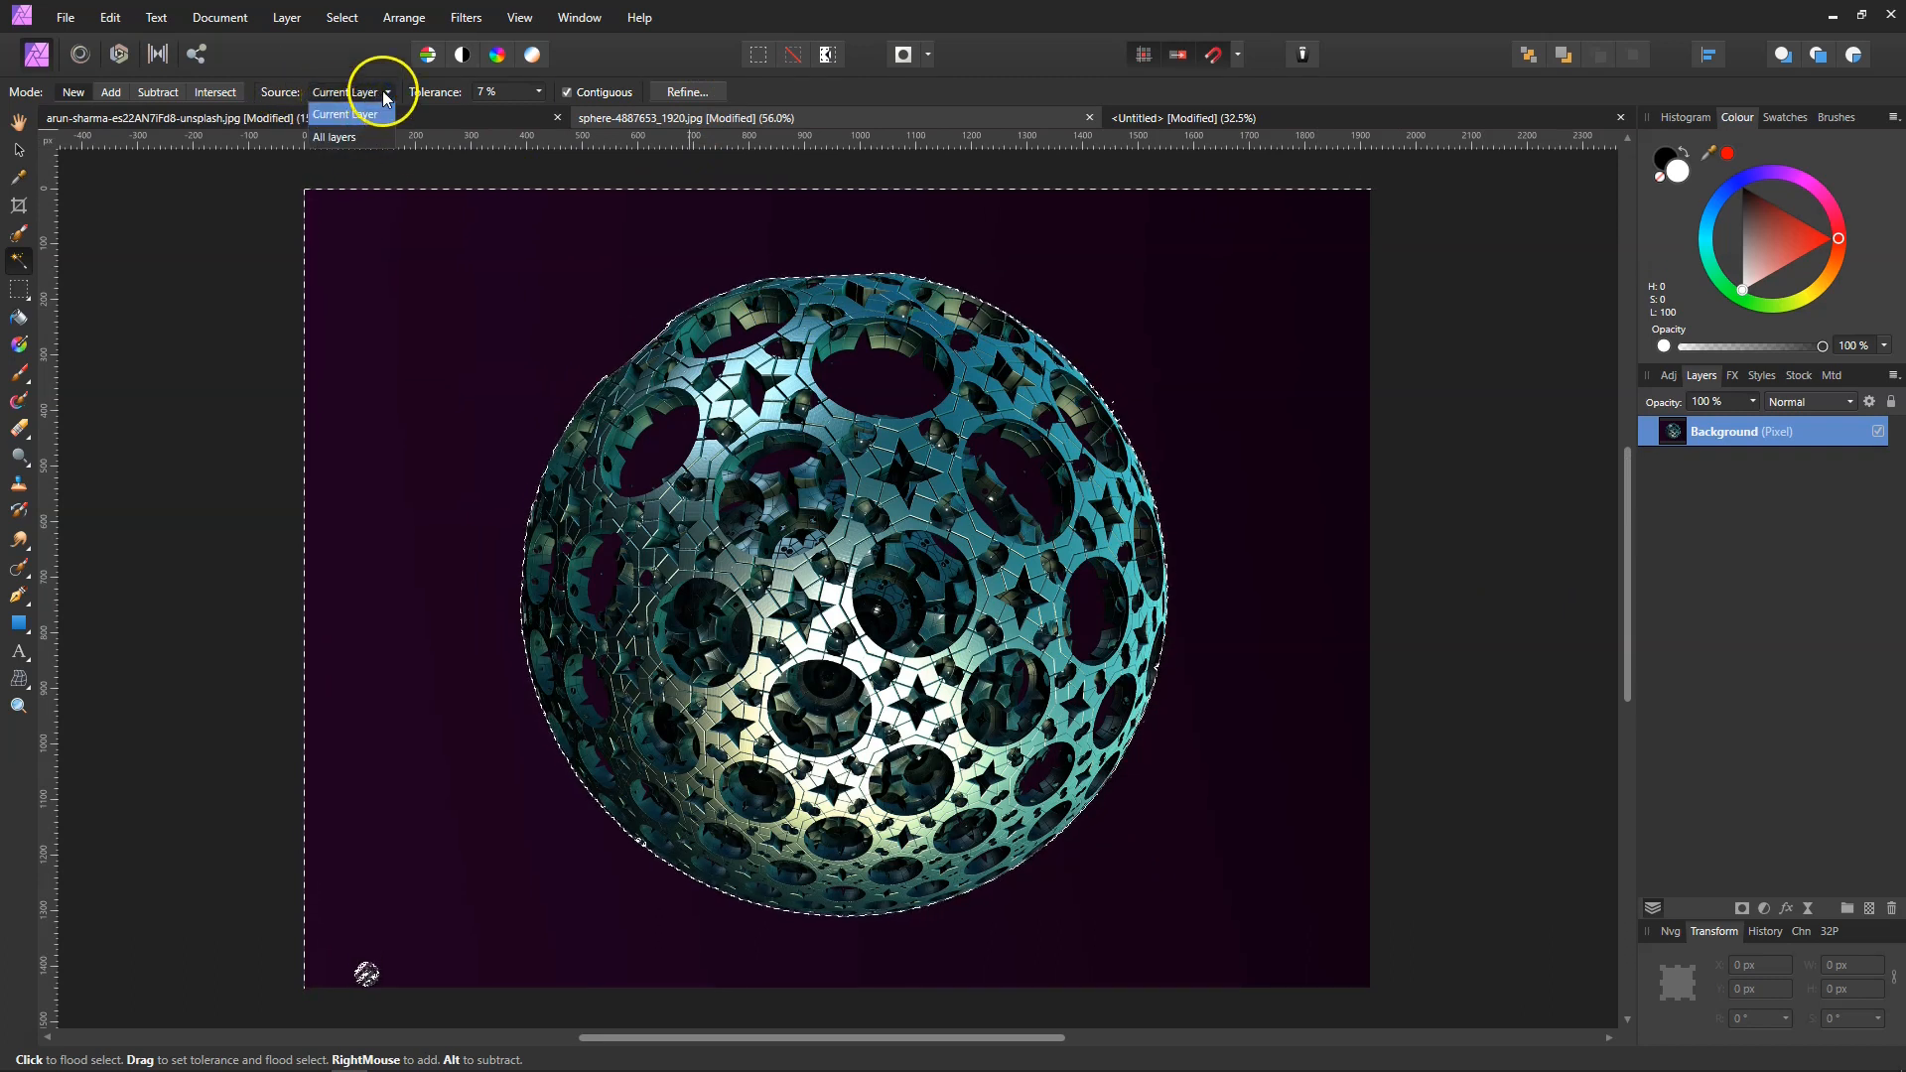
{"action": "left_click", "coordinate": [383, 91]}
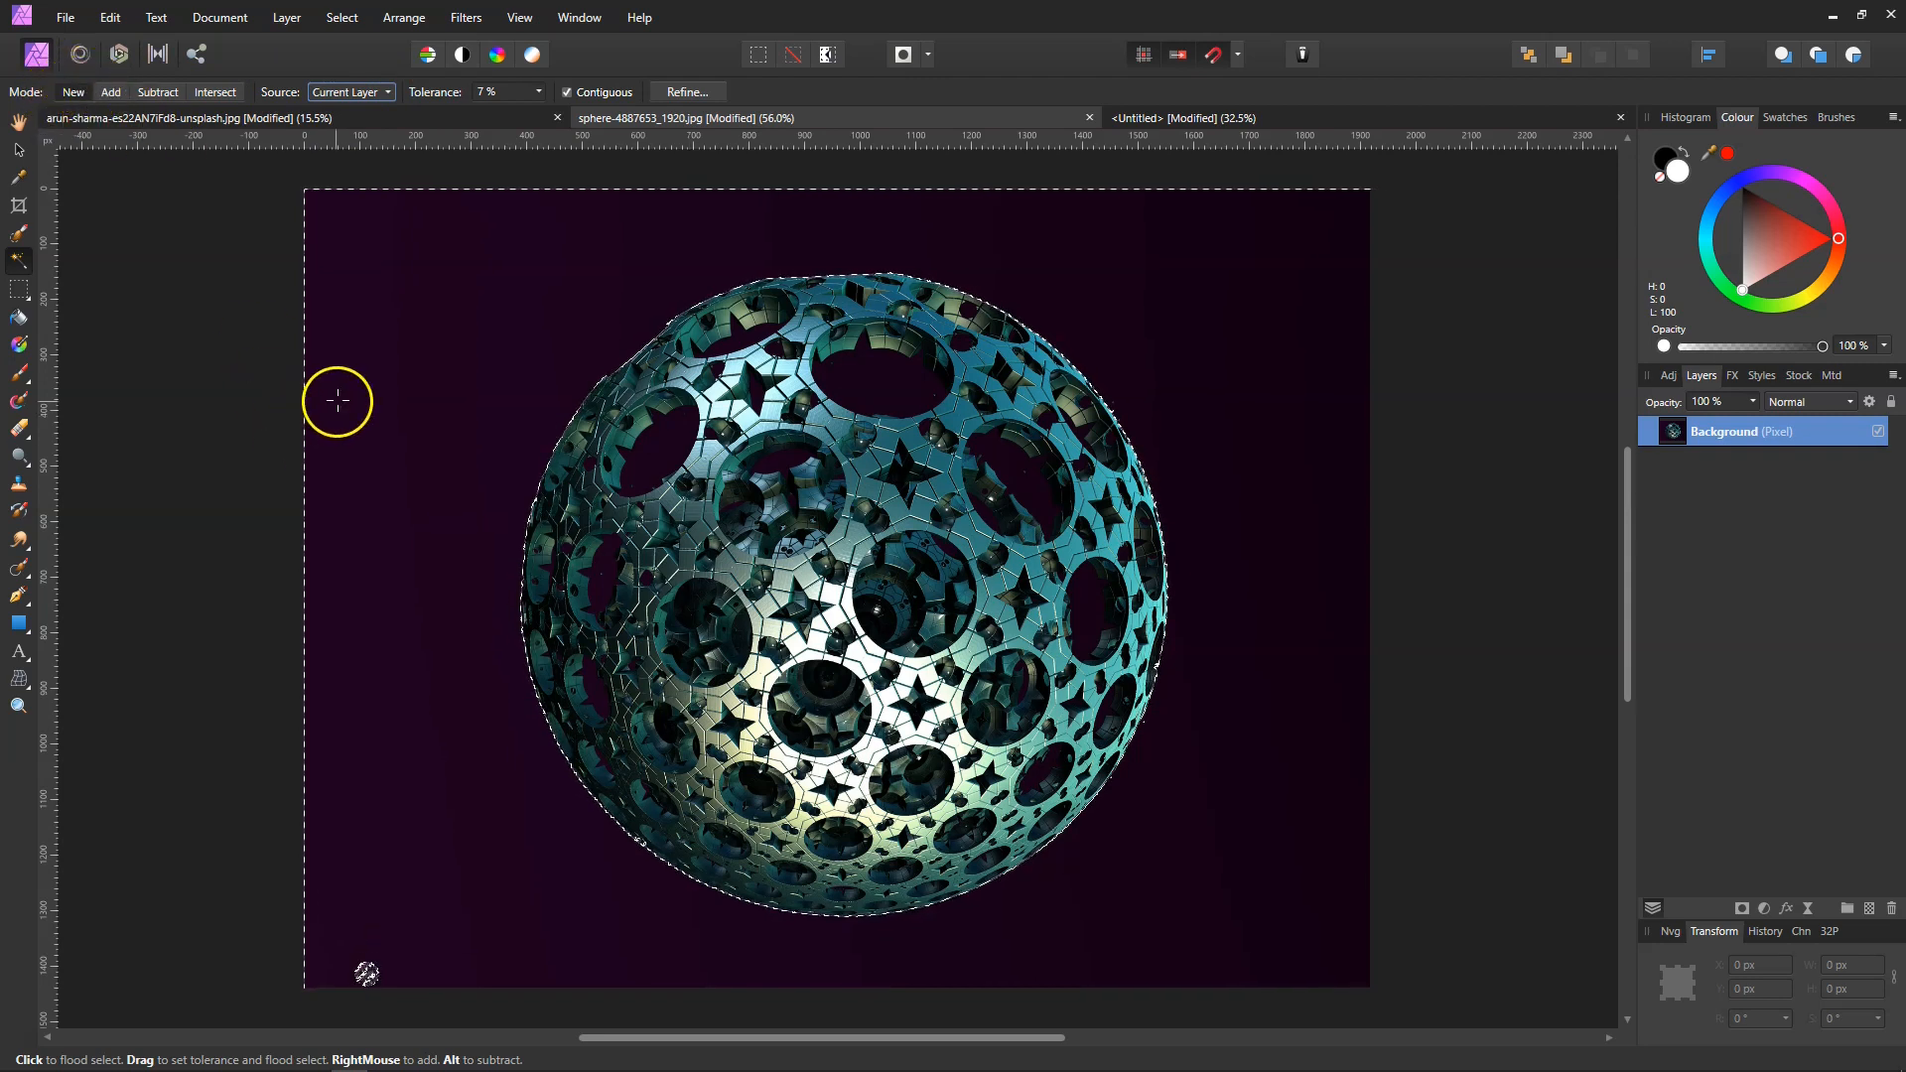
{"action": "left_click", "coordinate": [111, 91]}
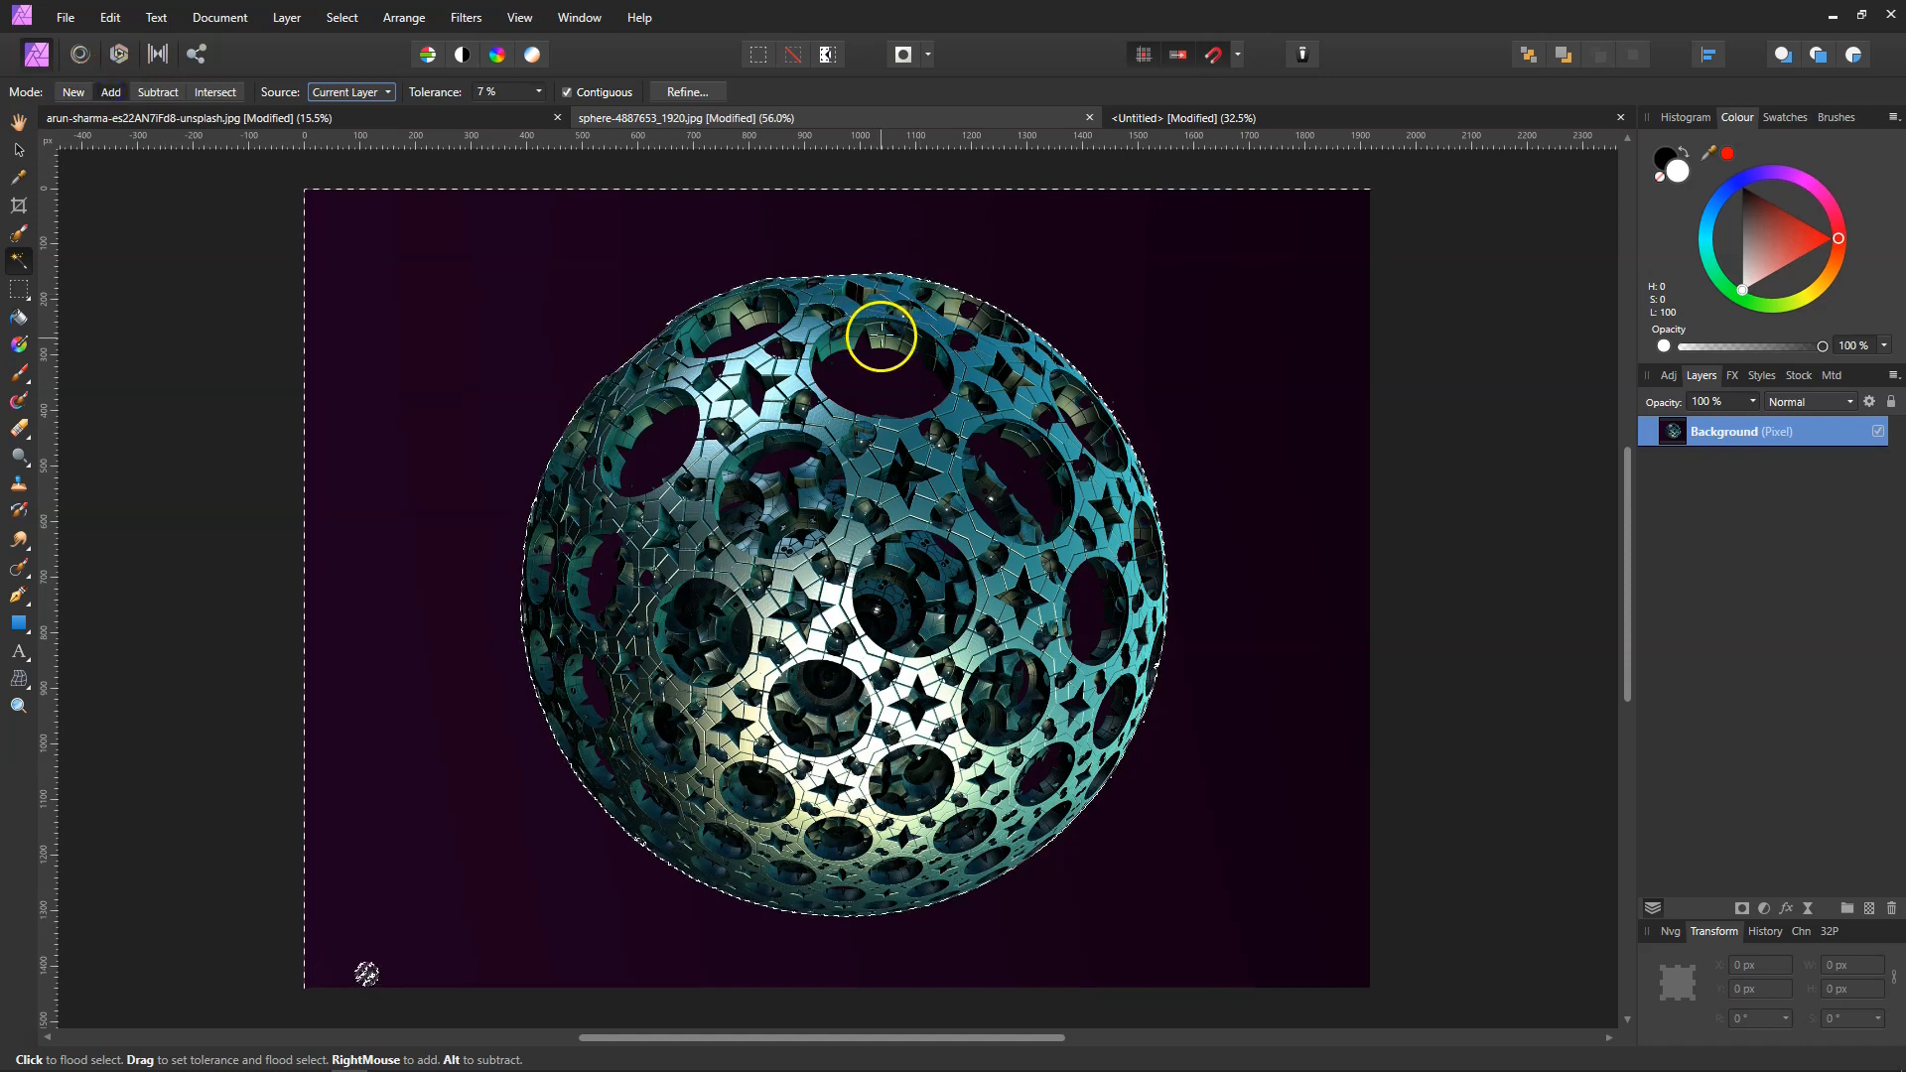
{"action": "left_click", "coordinate": [871, 375]}
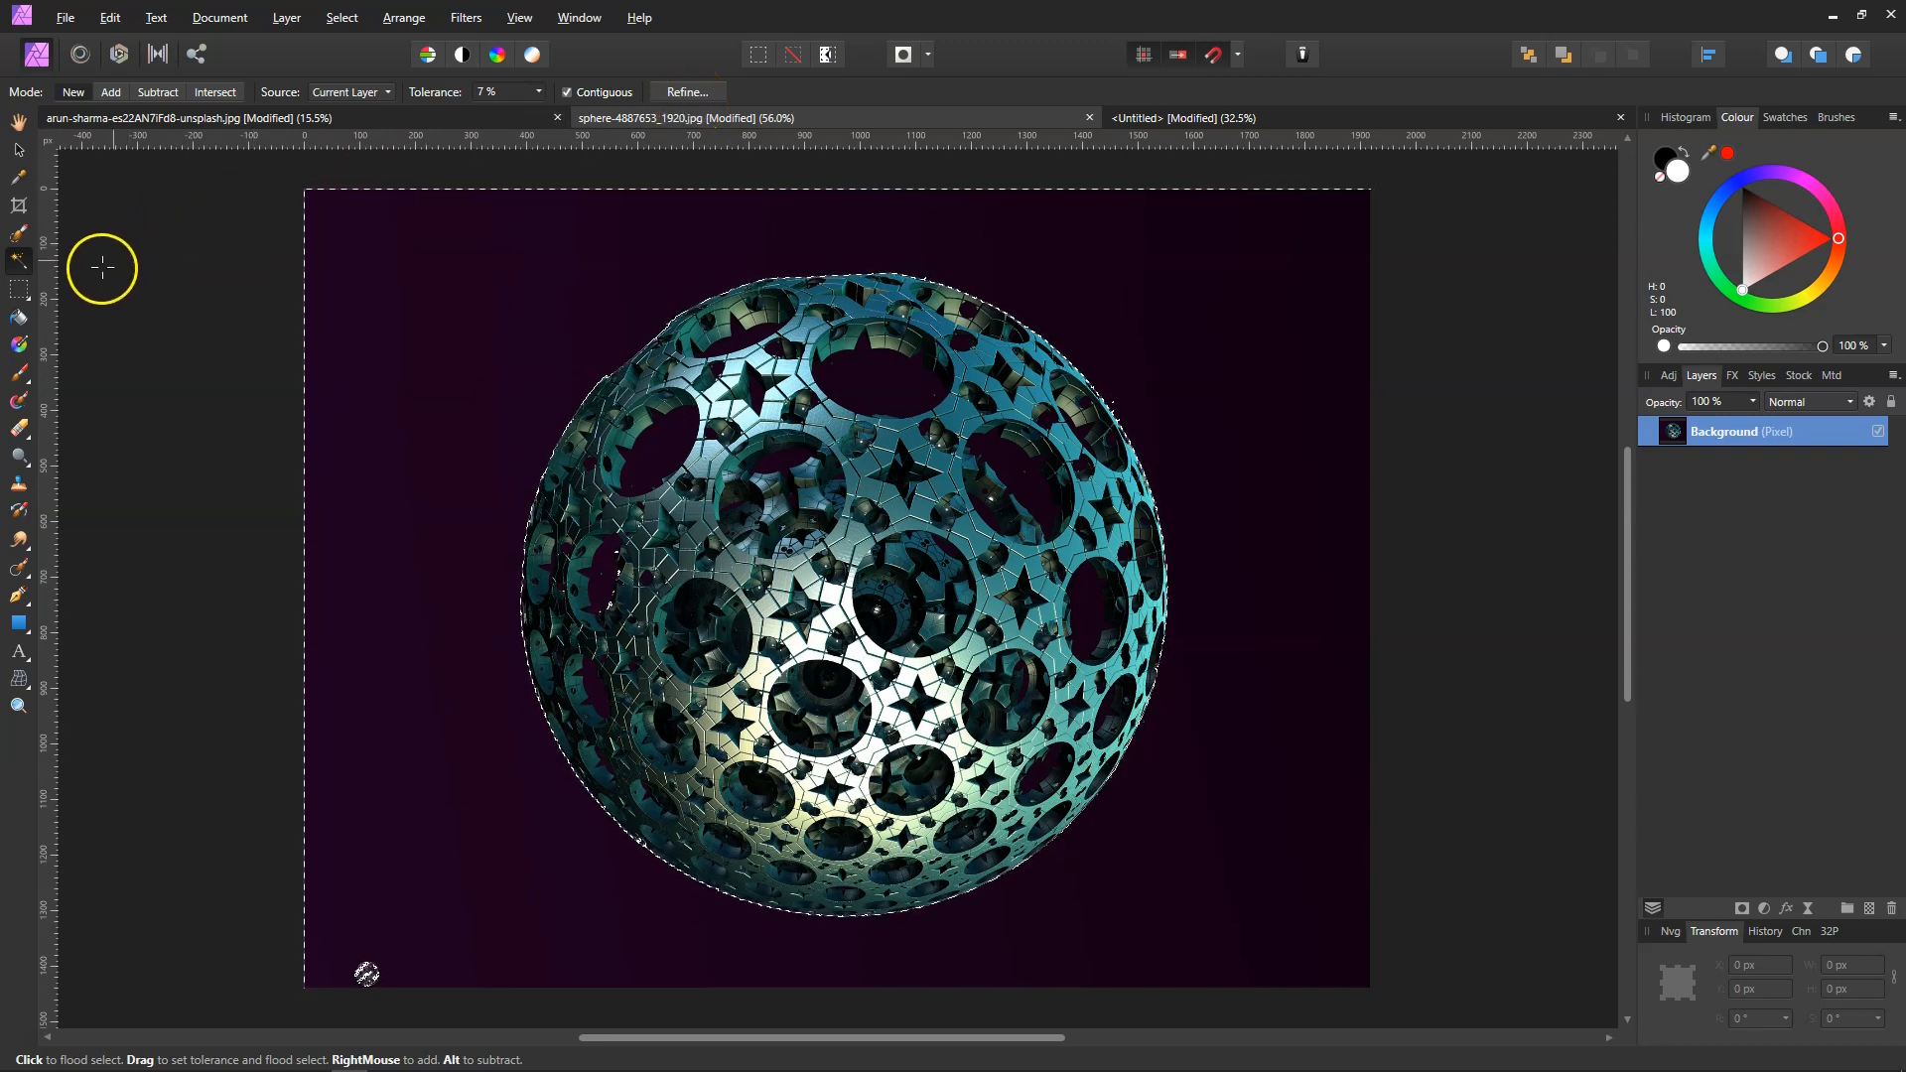
Step: Clear the flood selection, switch briefly to the dancer photo and return to the sphere image
{"action": "left_click", "coordinate": [551, 173]}
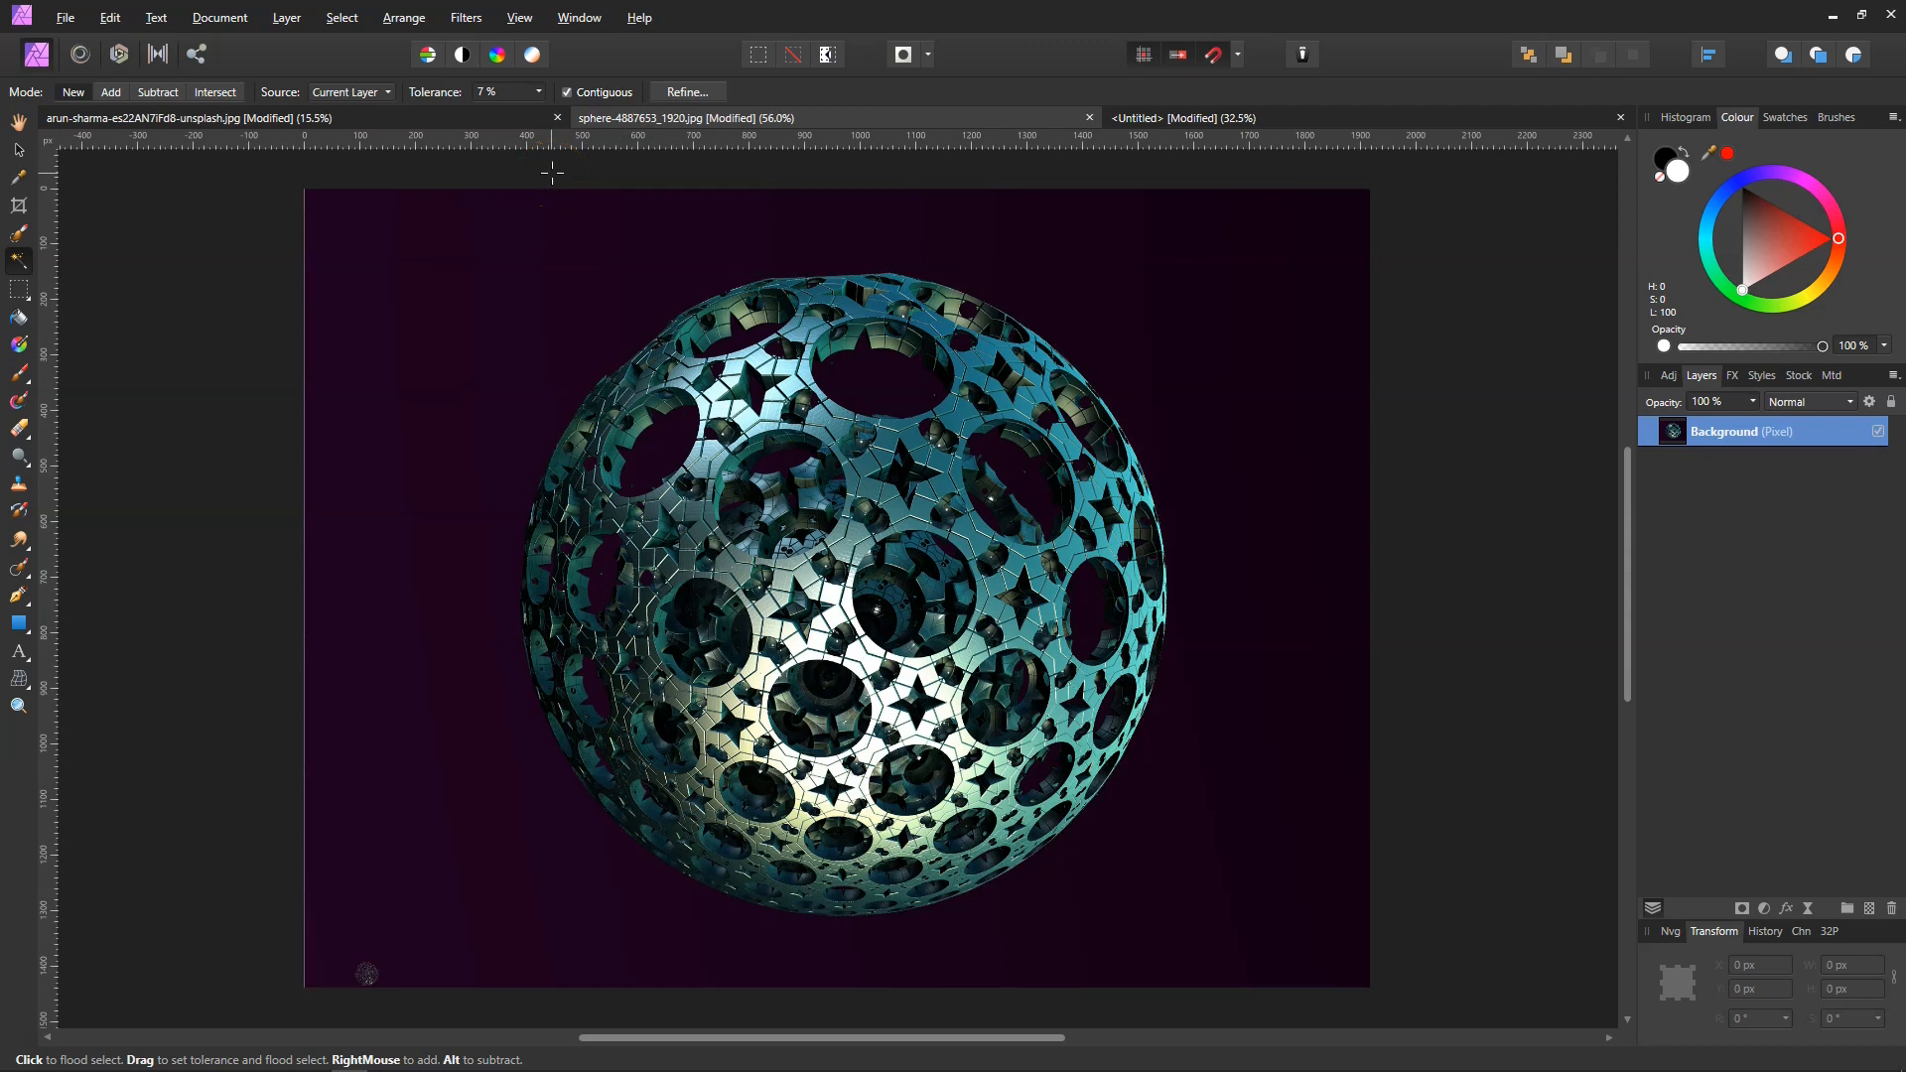
{"action": "left_click", "coordinate": [330, 117]}
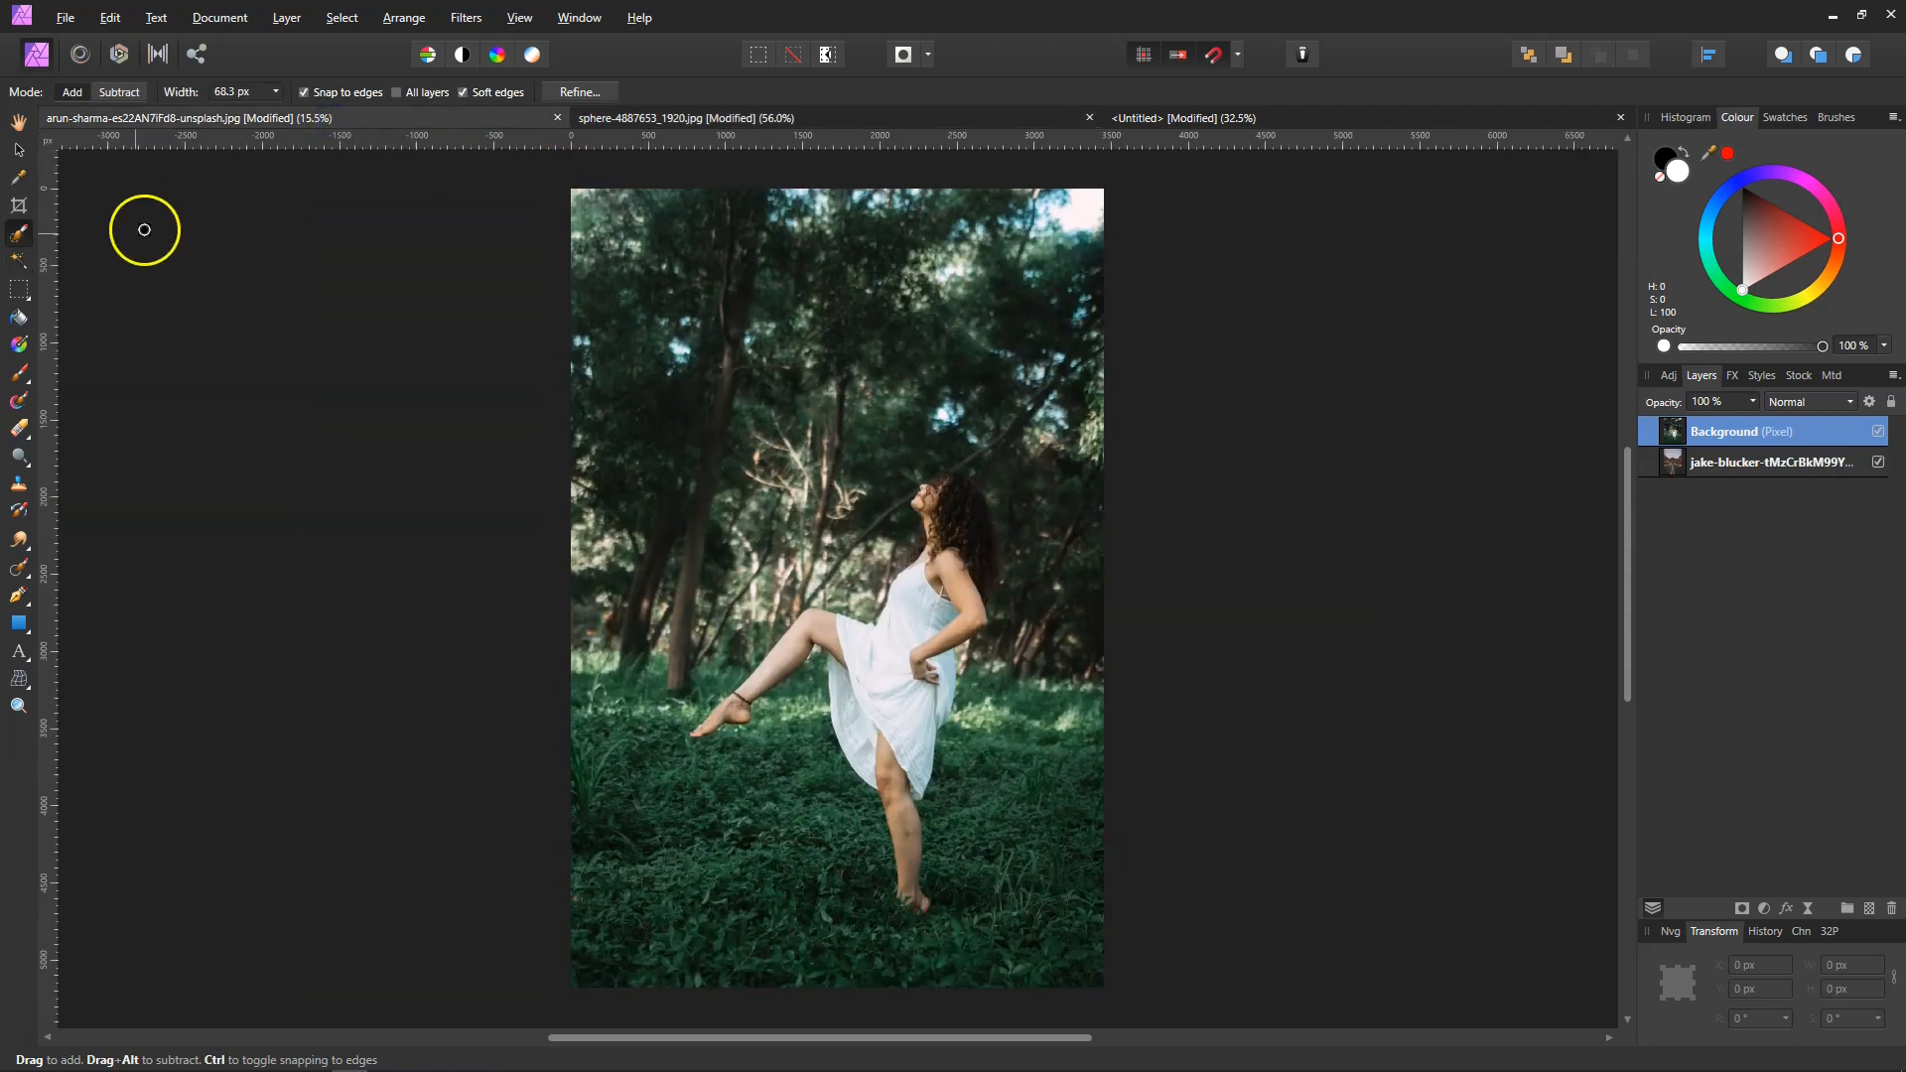
{"action": "left_click", "coordinate": [646, 117]}
Step: Draw an elliptical marquee about 881 × 1018 px over the sphere and move it against the sphere's left edge
{"action": "left_click", "coordinate": [23, 296]}
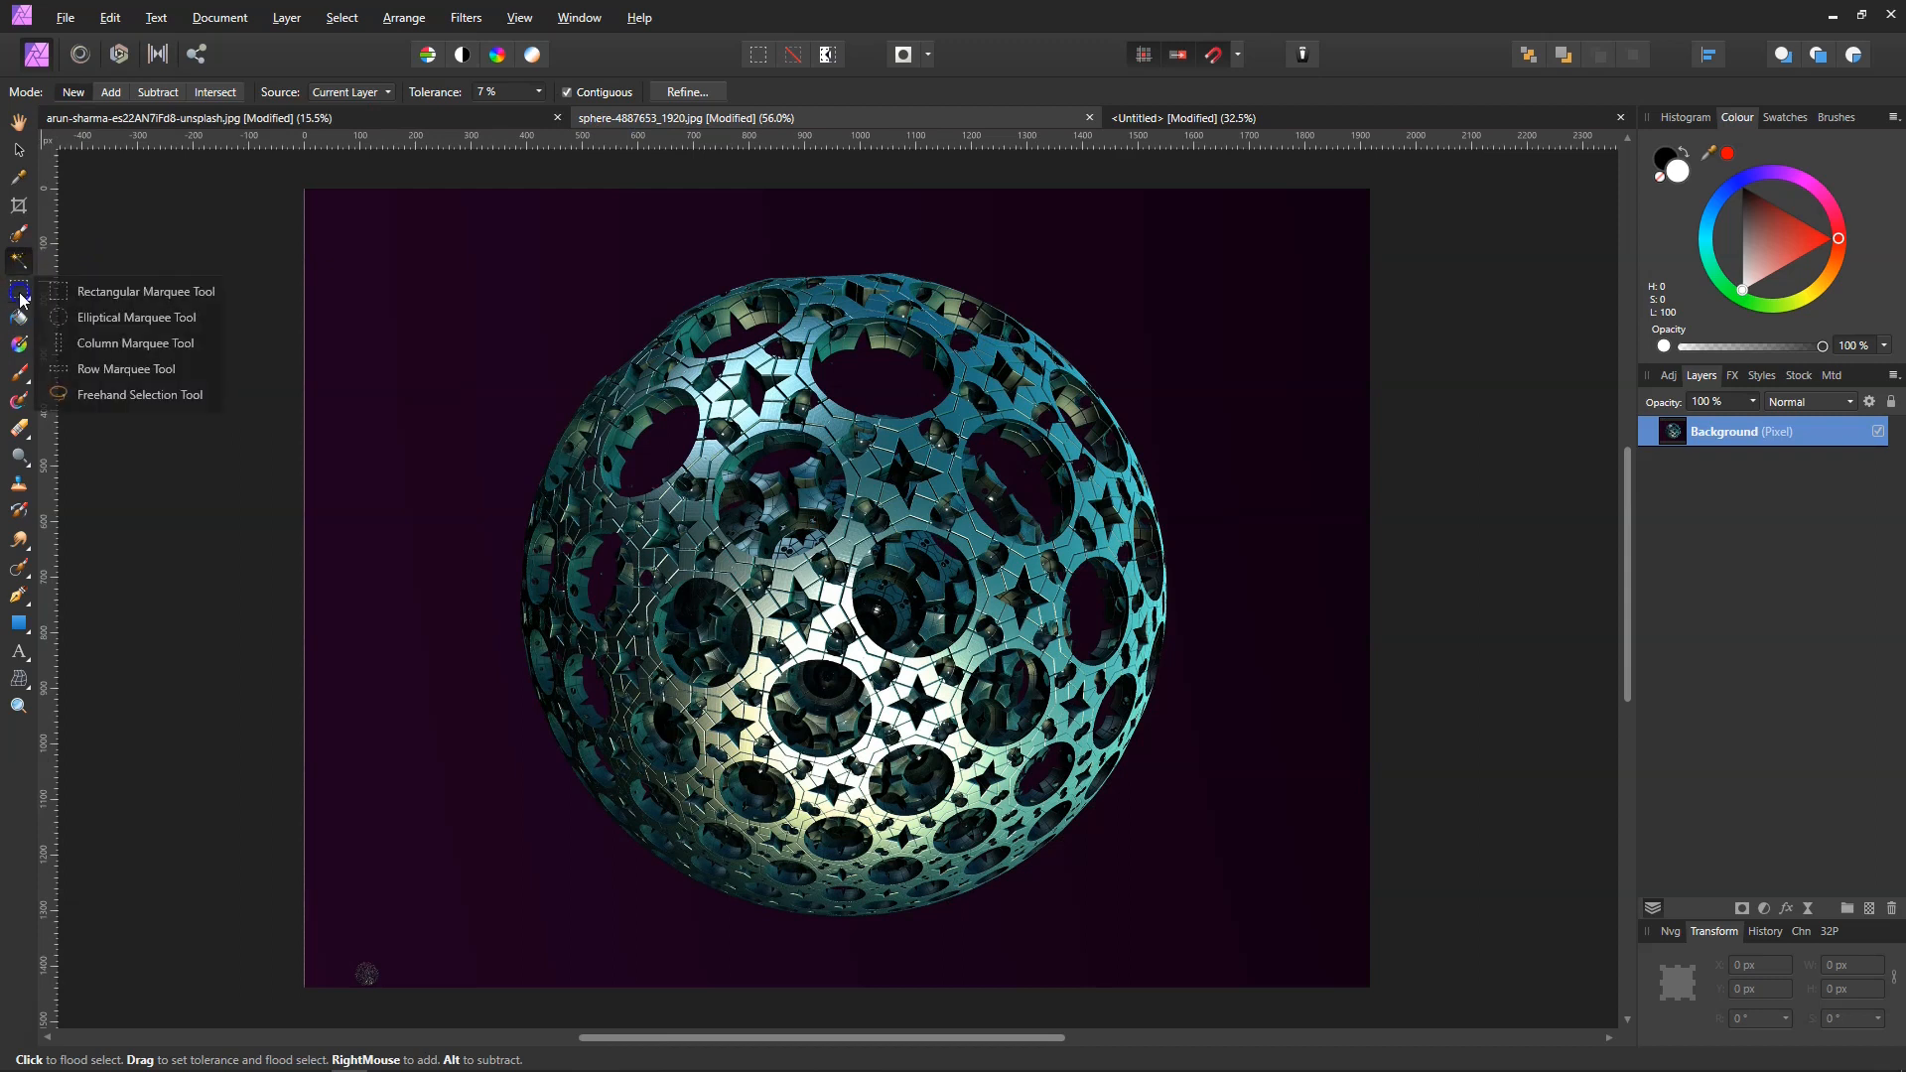
{"action": "left_click", "coordinate": [92, 319]}
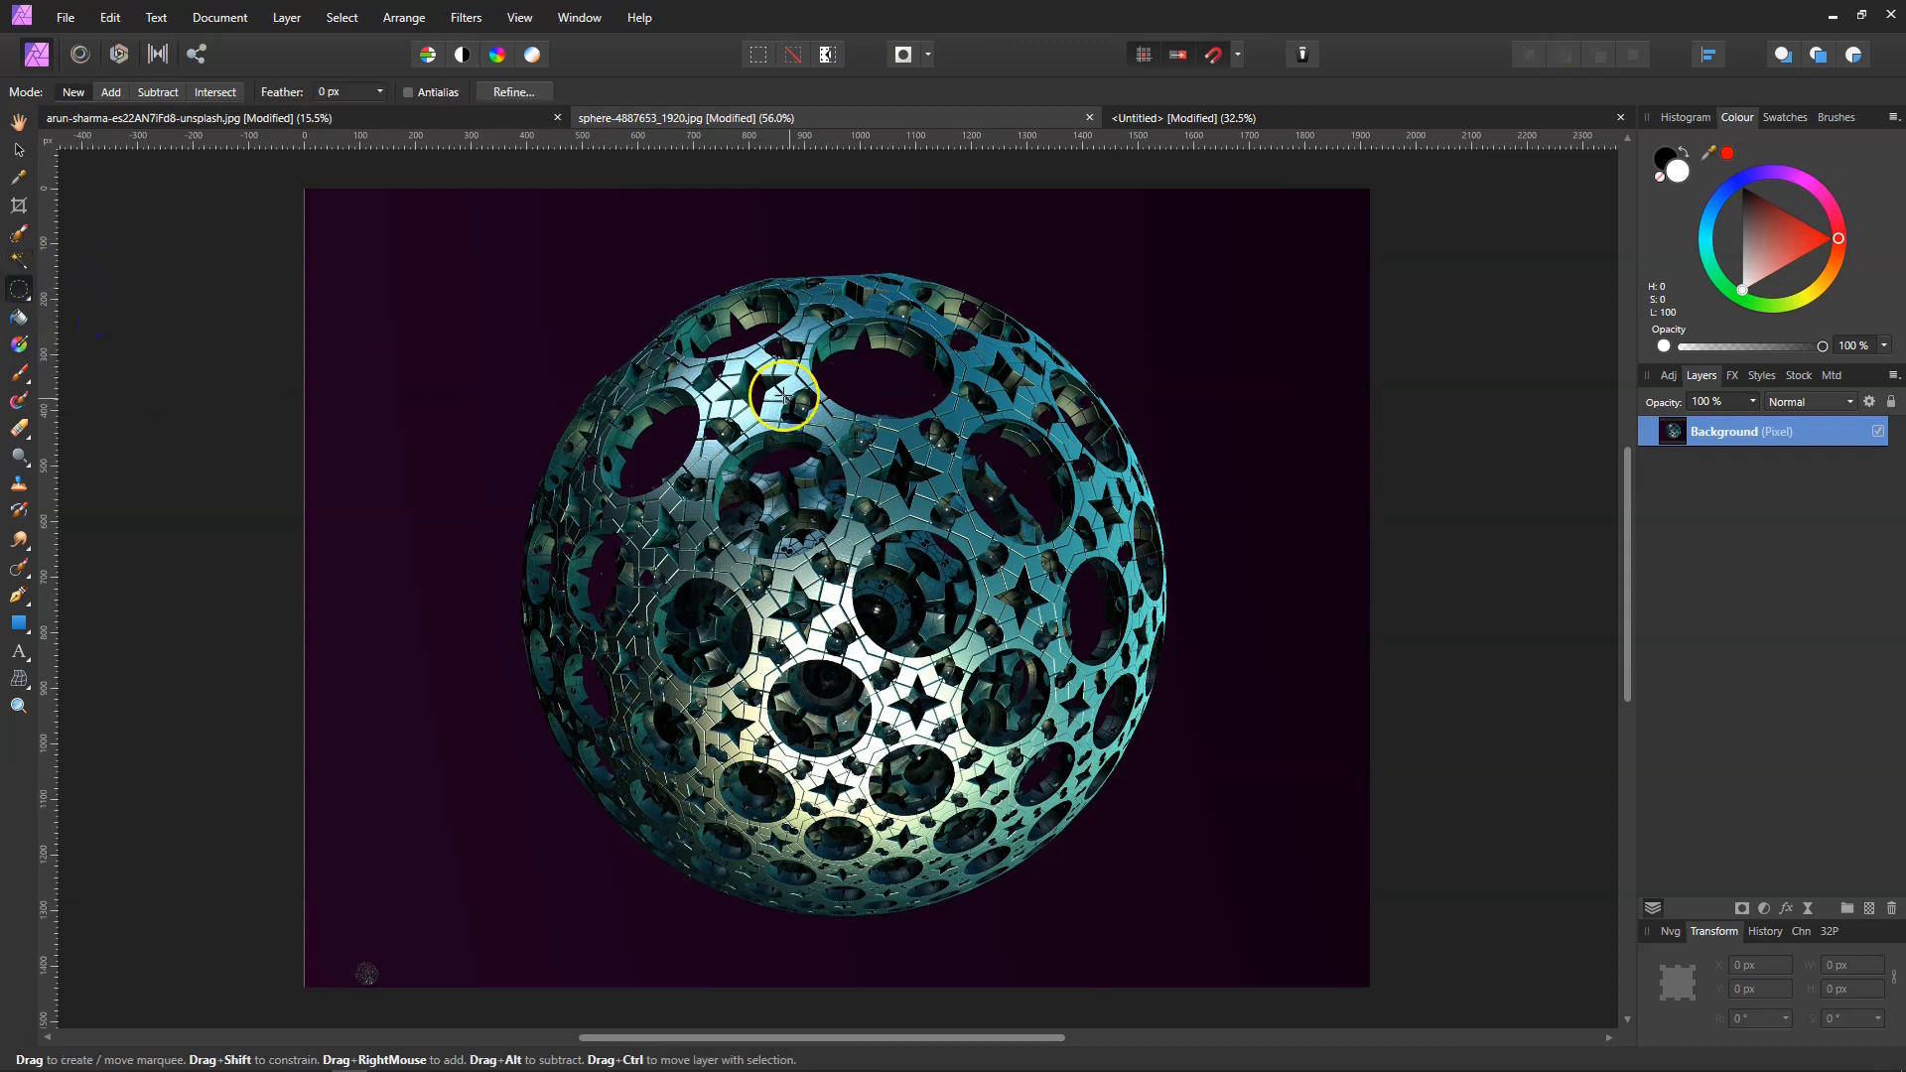
{"action": "left_click_drag", "start_coordinate": [673, 336], "coordinate": [1158, 891]}
{"action": "left_click_drag", "start_coordinate": [930, 652], "coordinate": [775, 583]}
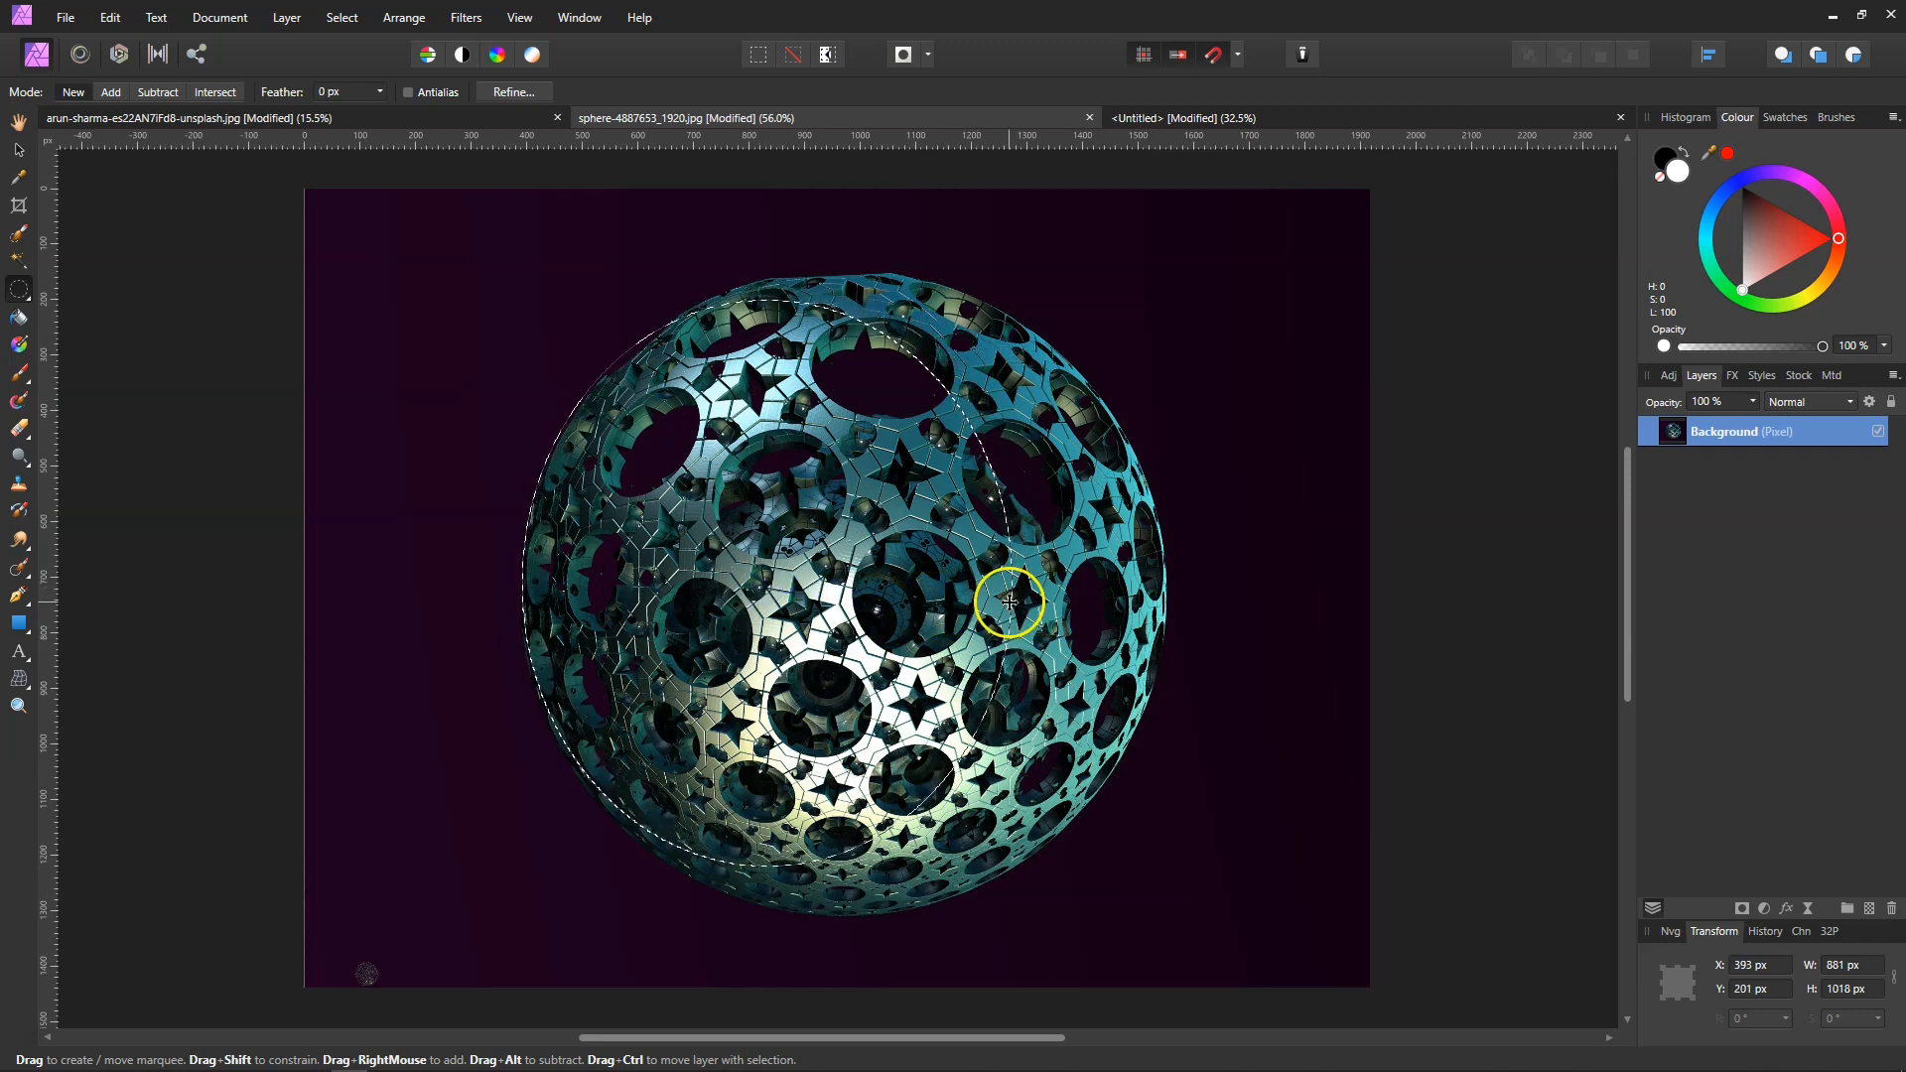
Step: Try adding a second elliptical marquee over the sphere's right side, then clear the whole selection
{"action": "left_click", "coordinate": [111, 92]}
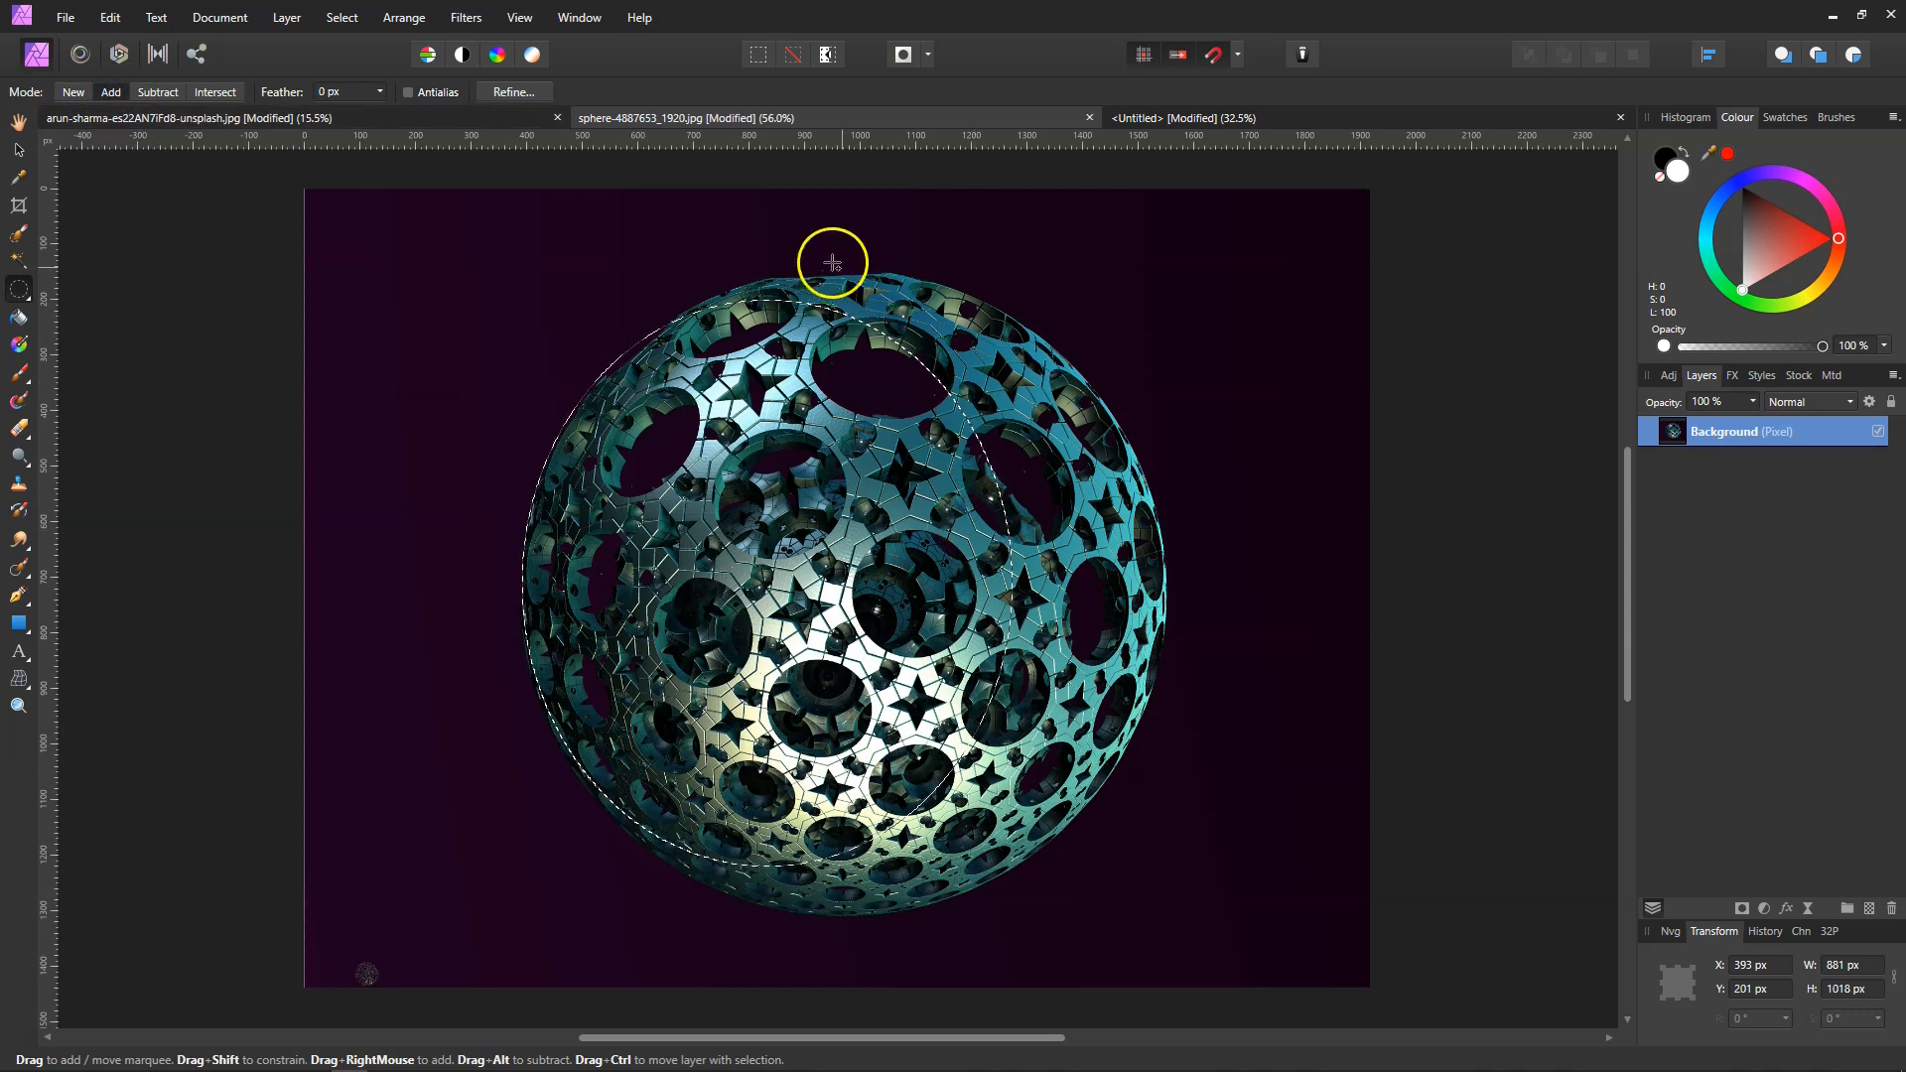
{"action": "left_click_drag", "start_coordinate": [879, 320], "coordinate": [1207, 791]}
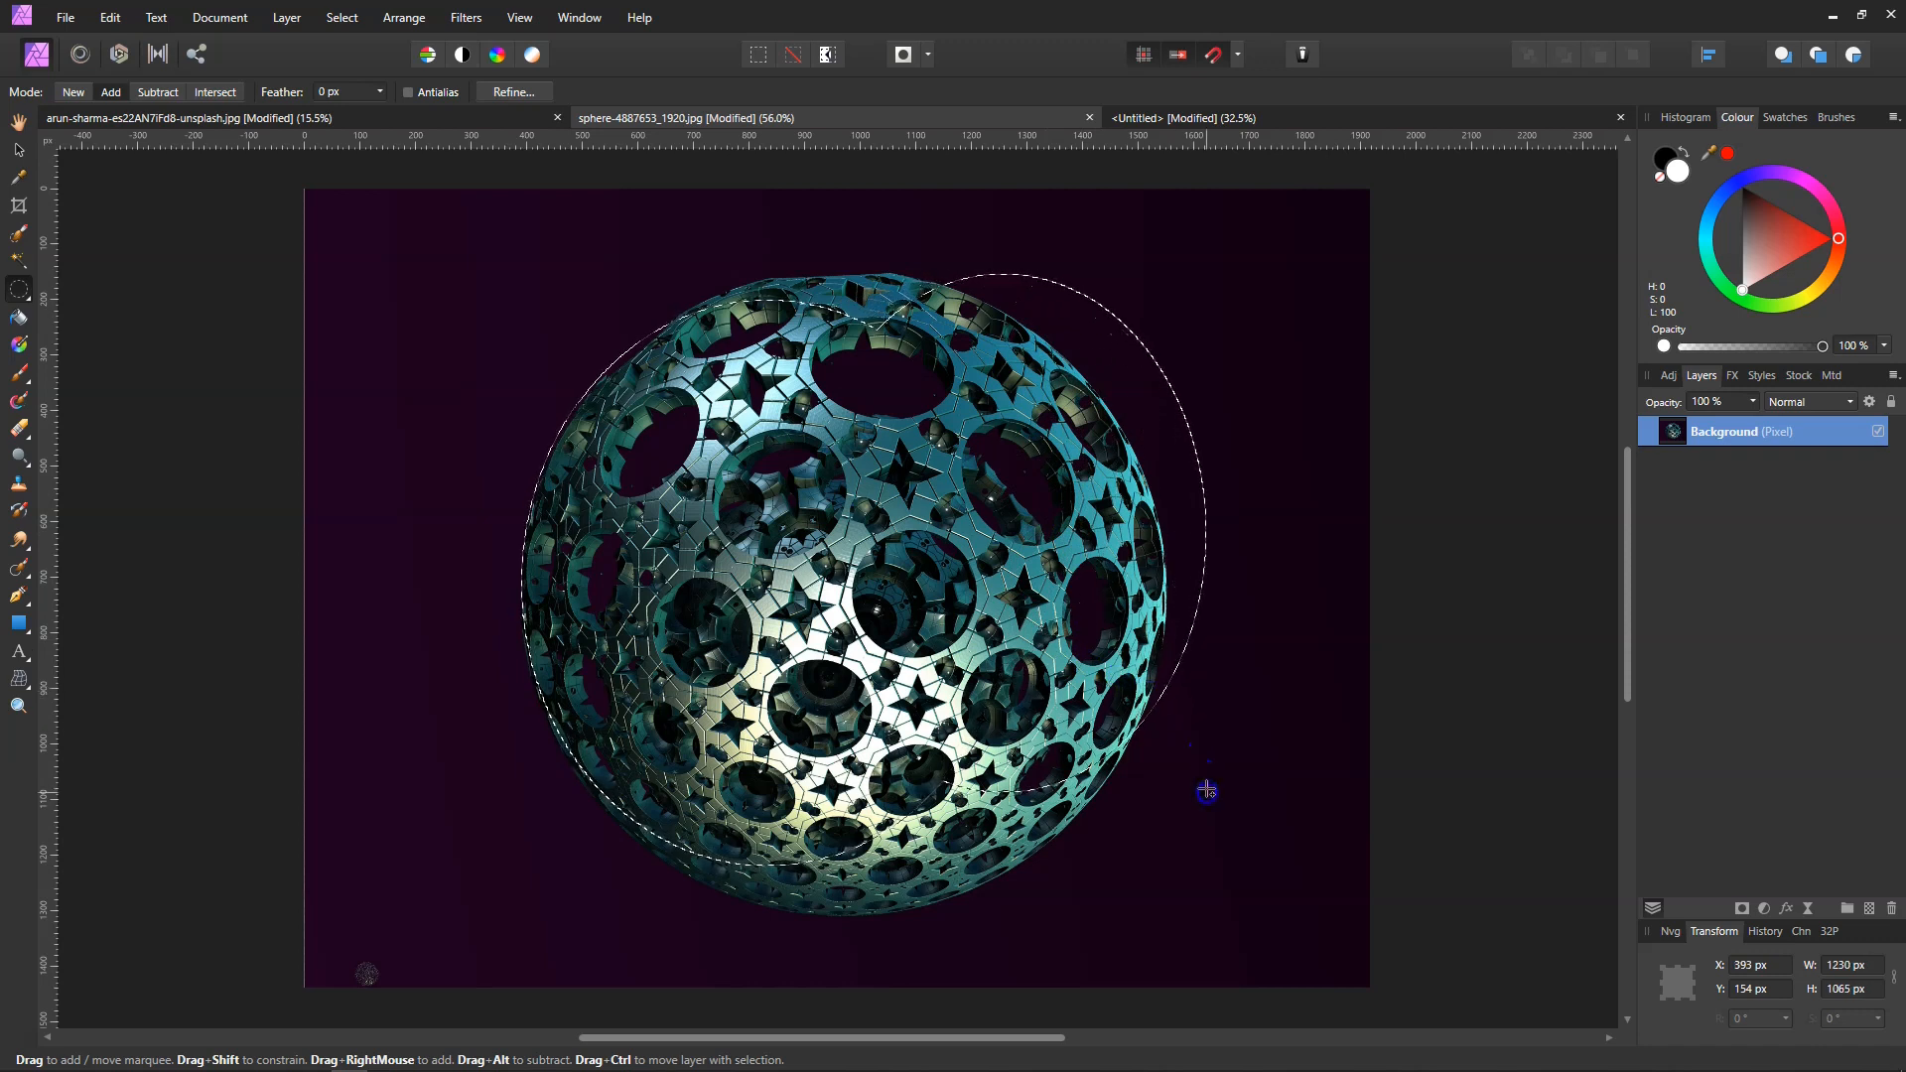
{"action": "key", "text": "ctrl+d"}
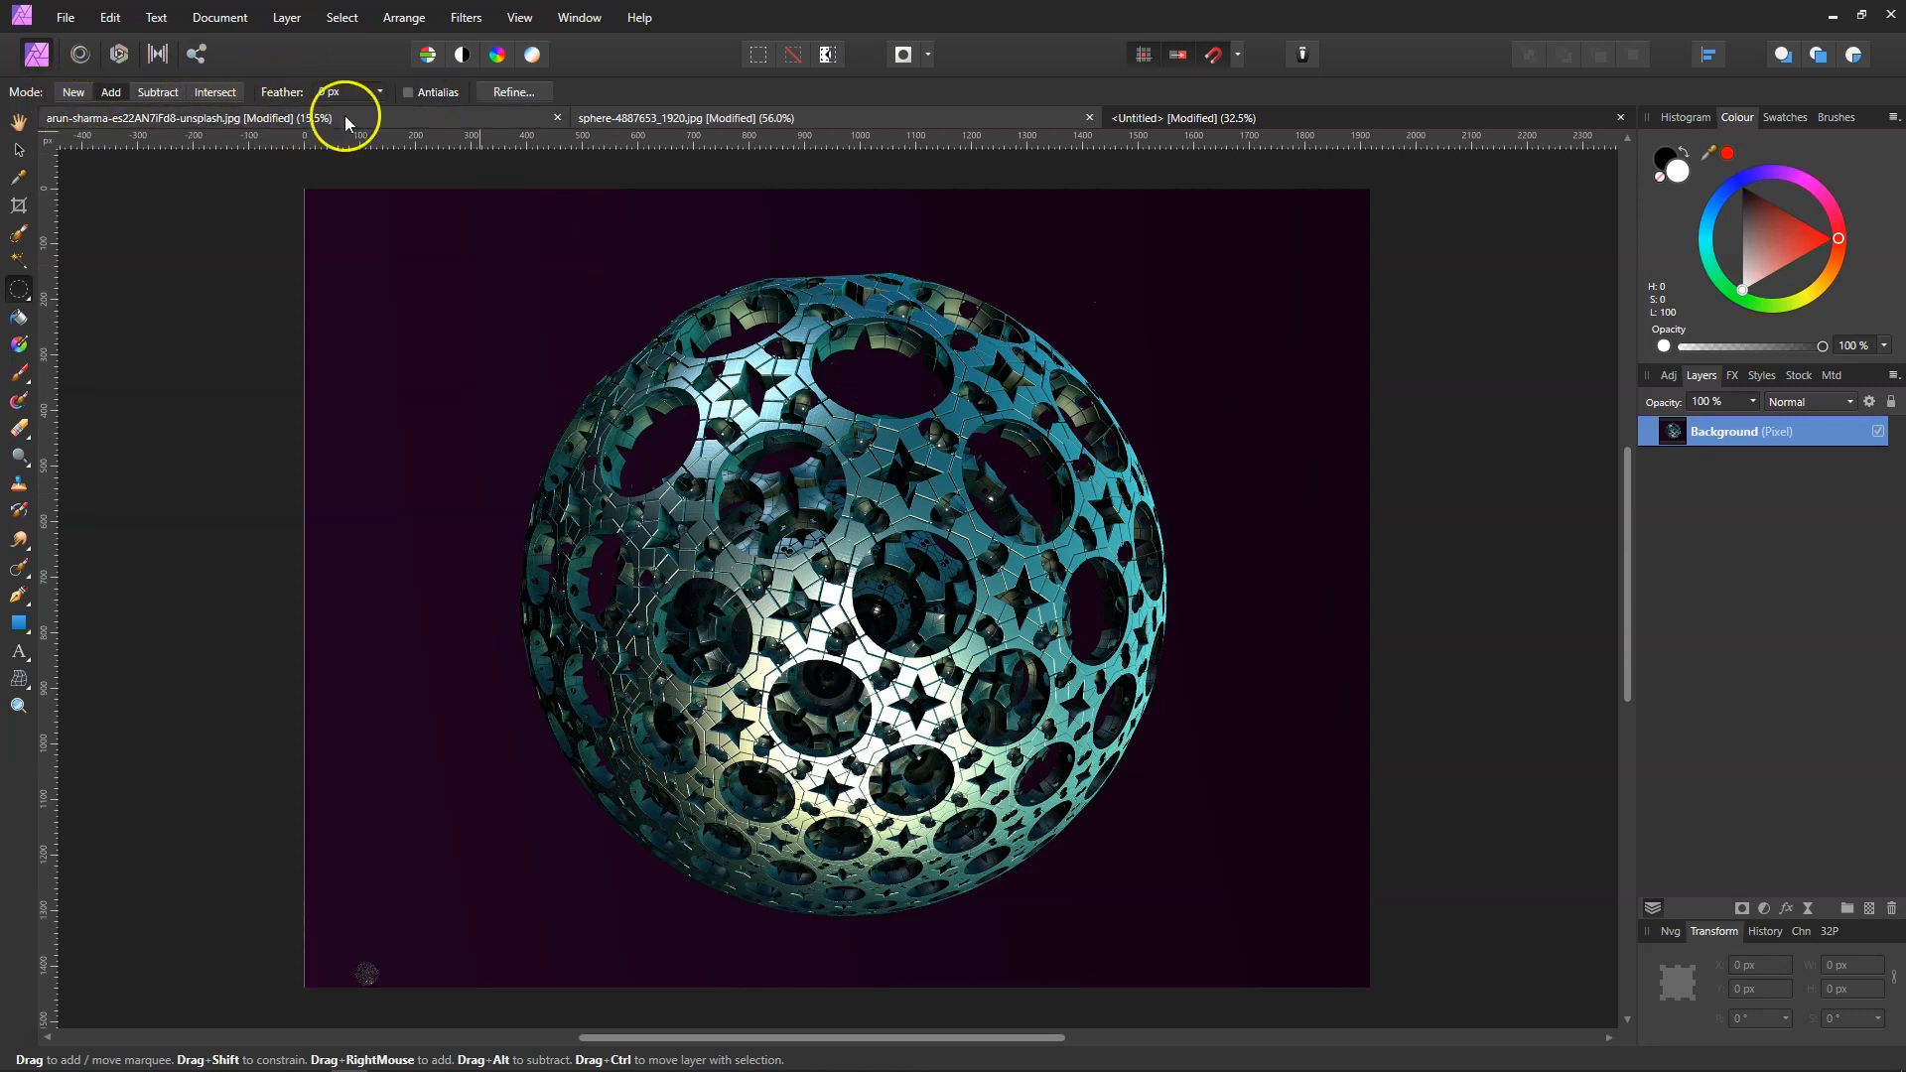
Step: Draw a new circular marquee about 966 × 966 px and move it over the sphere
{"action": "left_click", "coordinate": [77, 92]}
{"action": "left_click_drag", "start_coordinate": [714, 297], "coordinate": [1162, 867]}
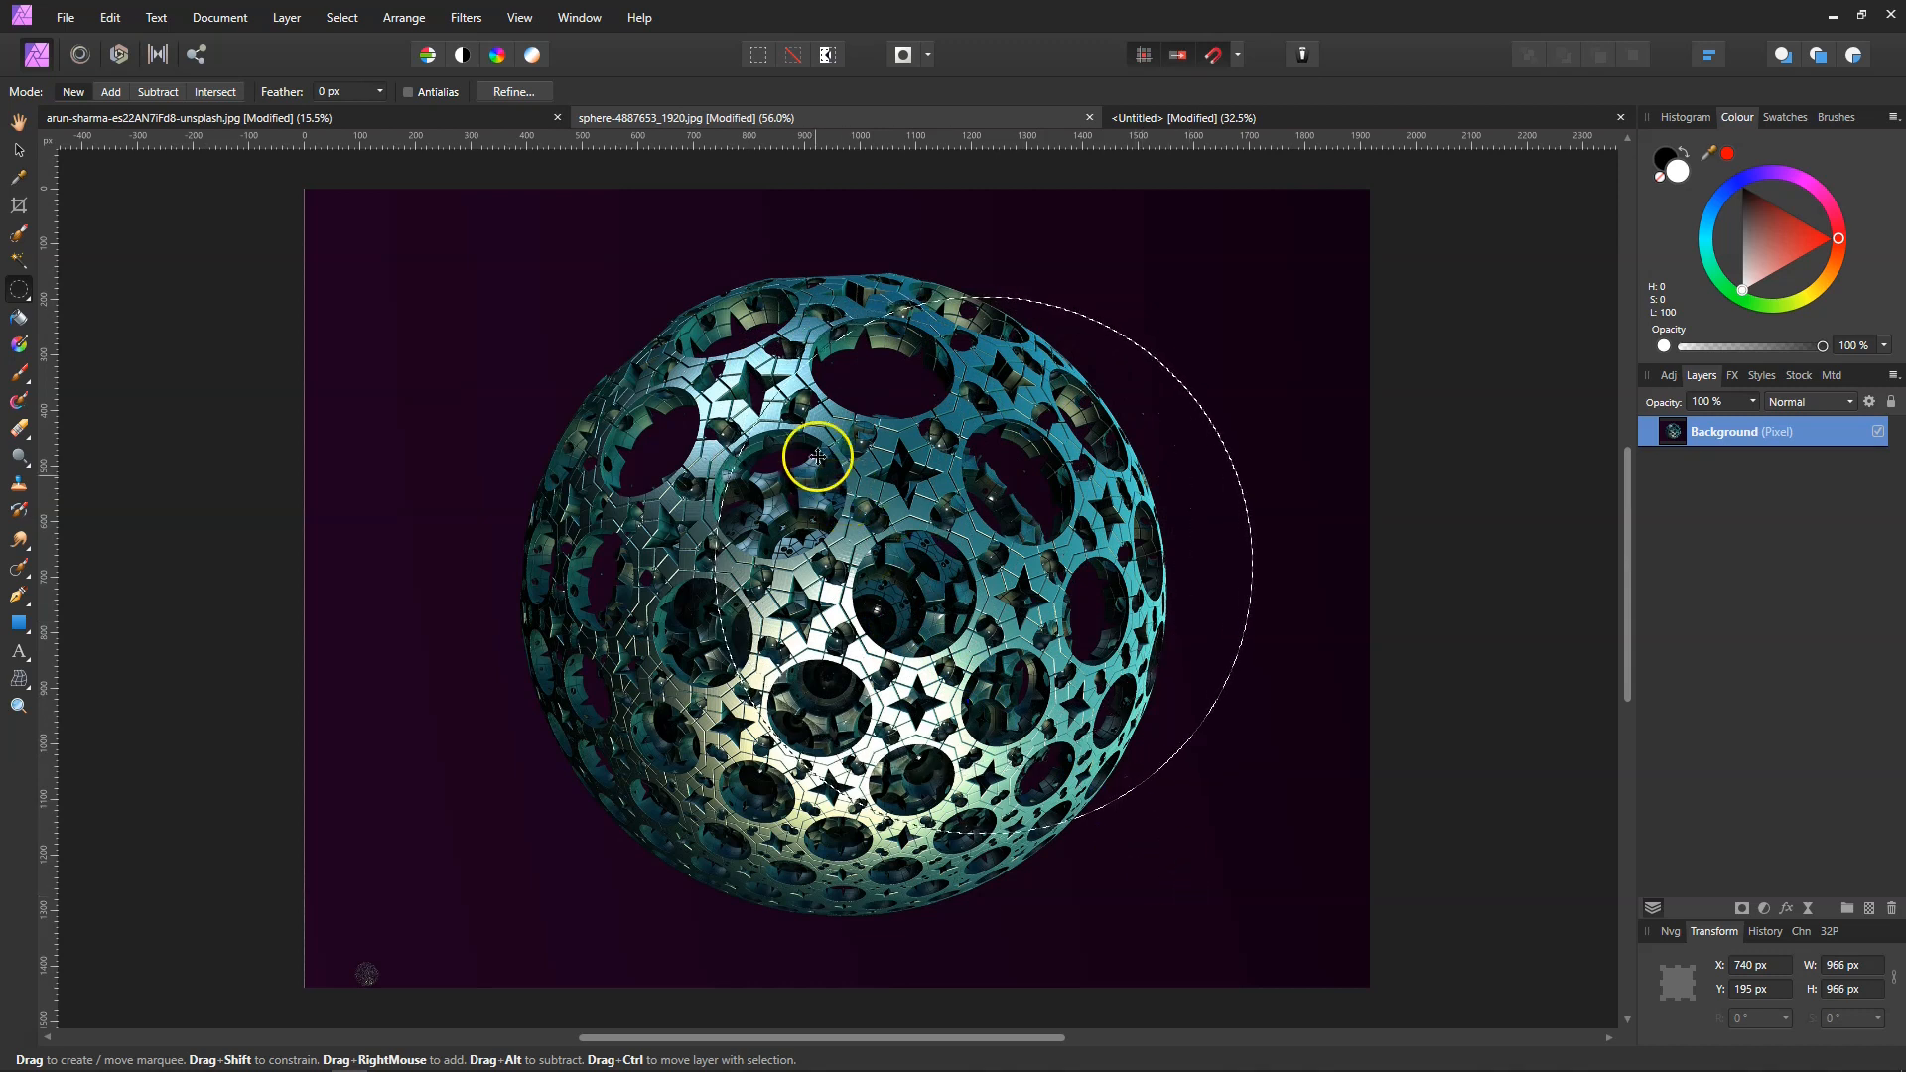
{"action": "left_click_drag", "start_coordinate": [906, 498], "coordinate": [762, 470]}
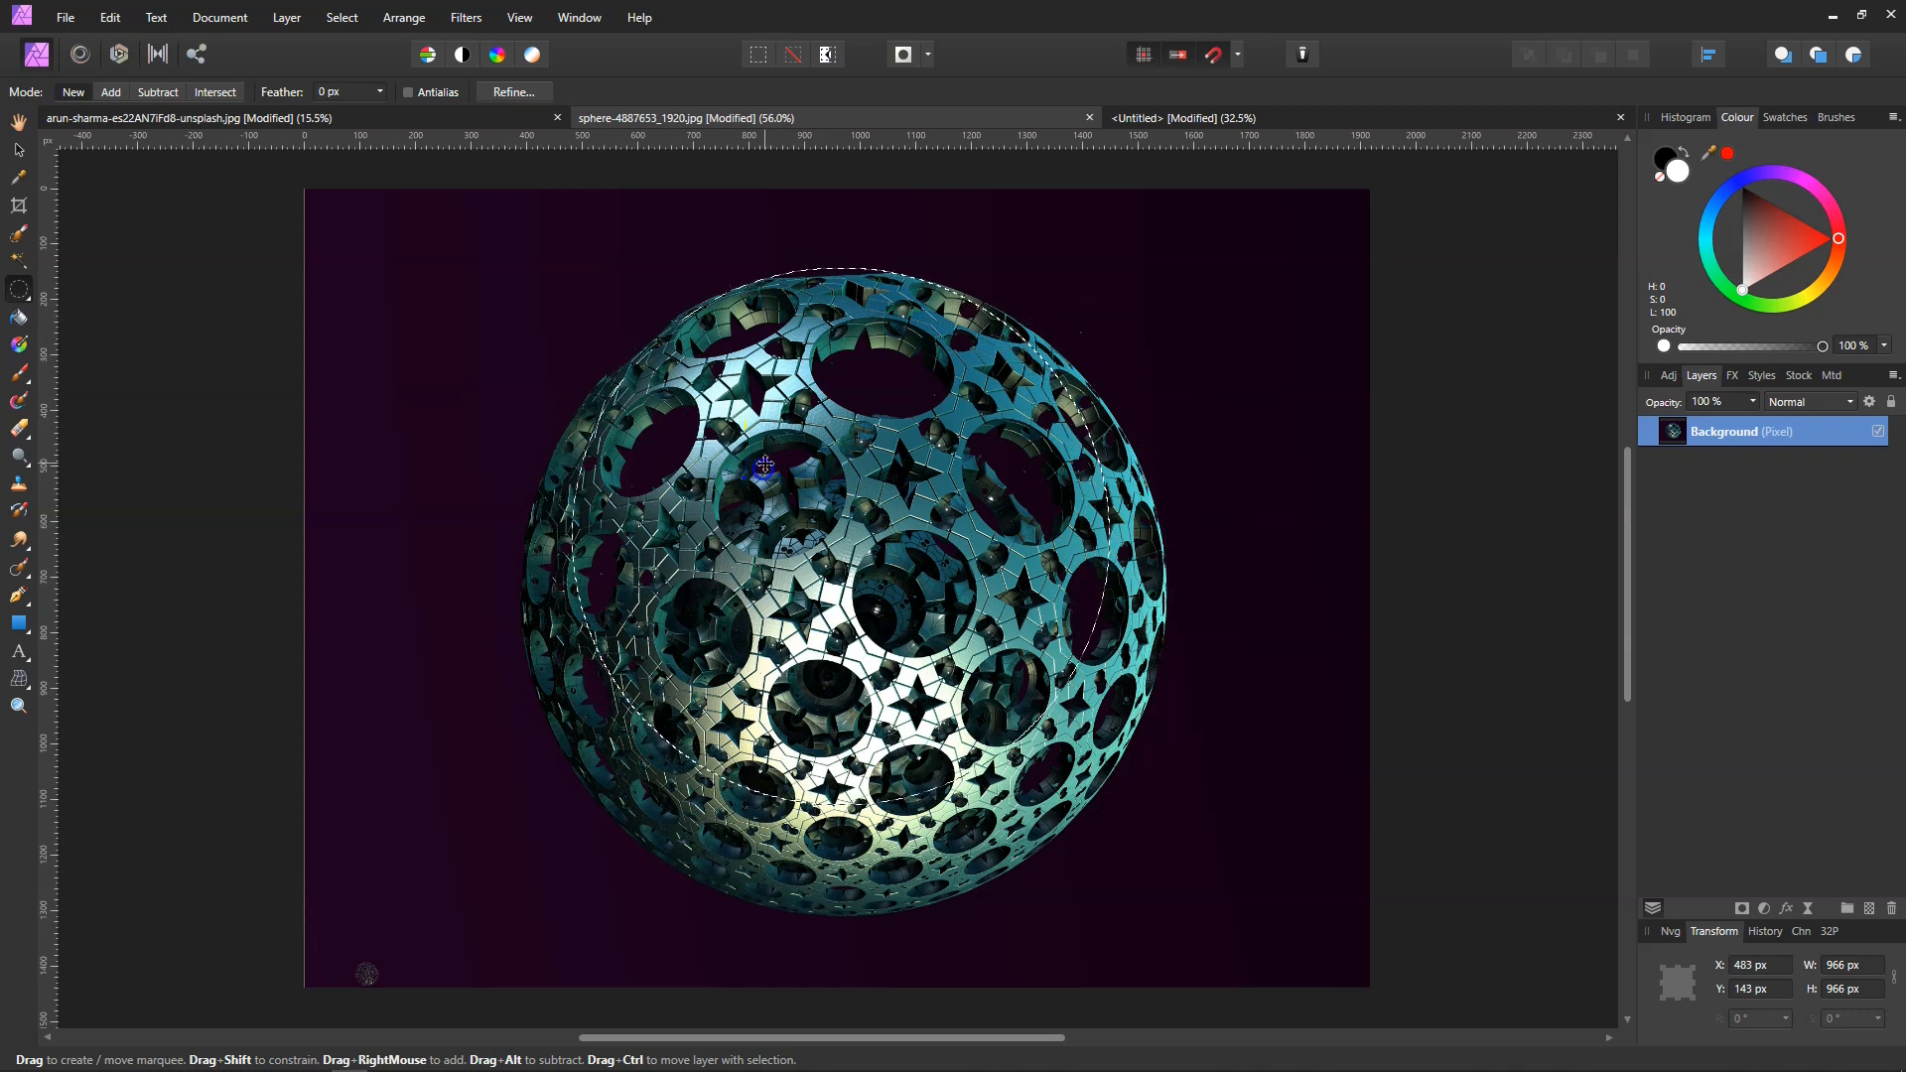
Step: In Quick Mask, enlarge the circular selection proportionally to about 1161 × 1161 px to span the sphere's width
{"action": "left_click", "coordinate": [903, 56]}
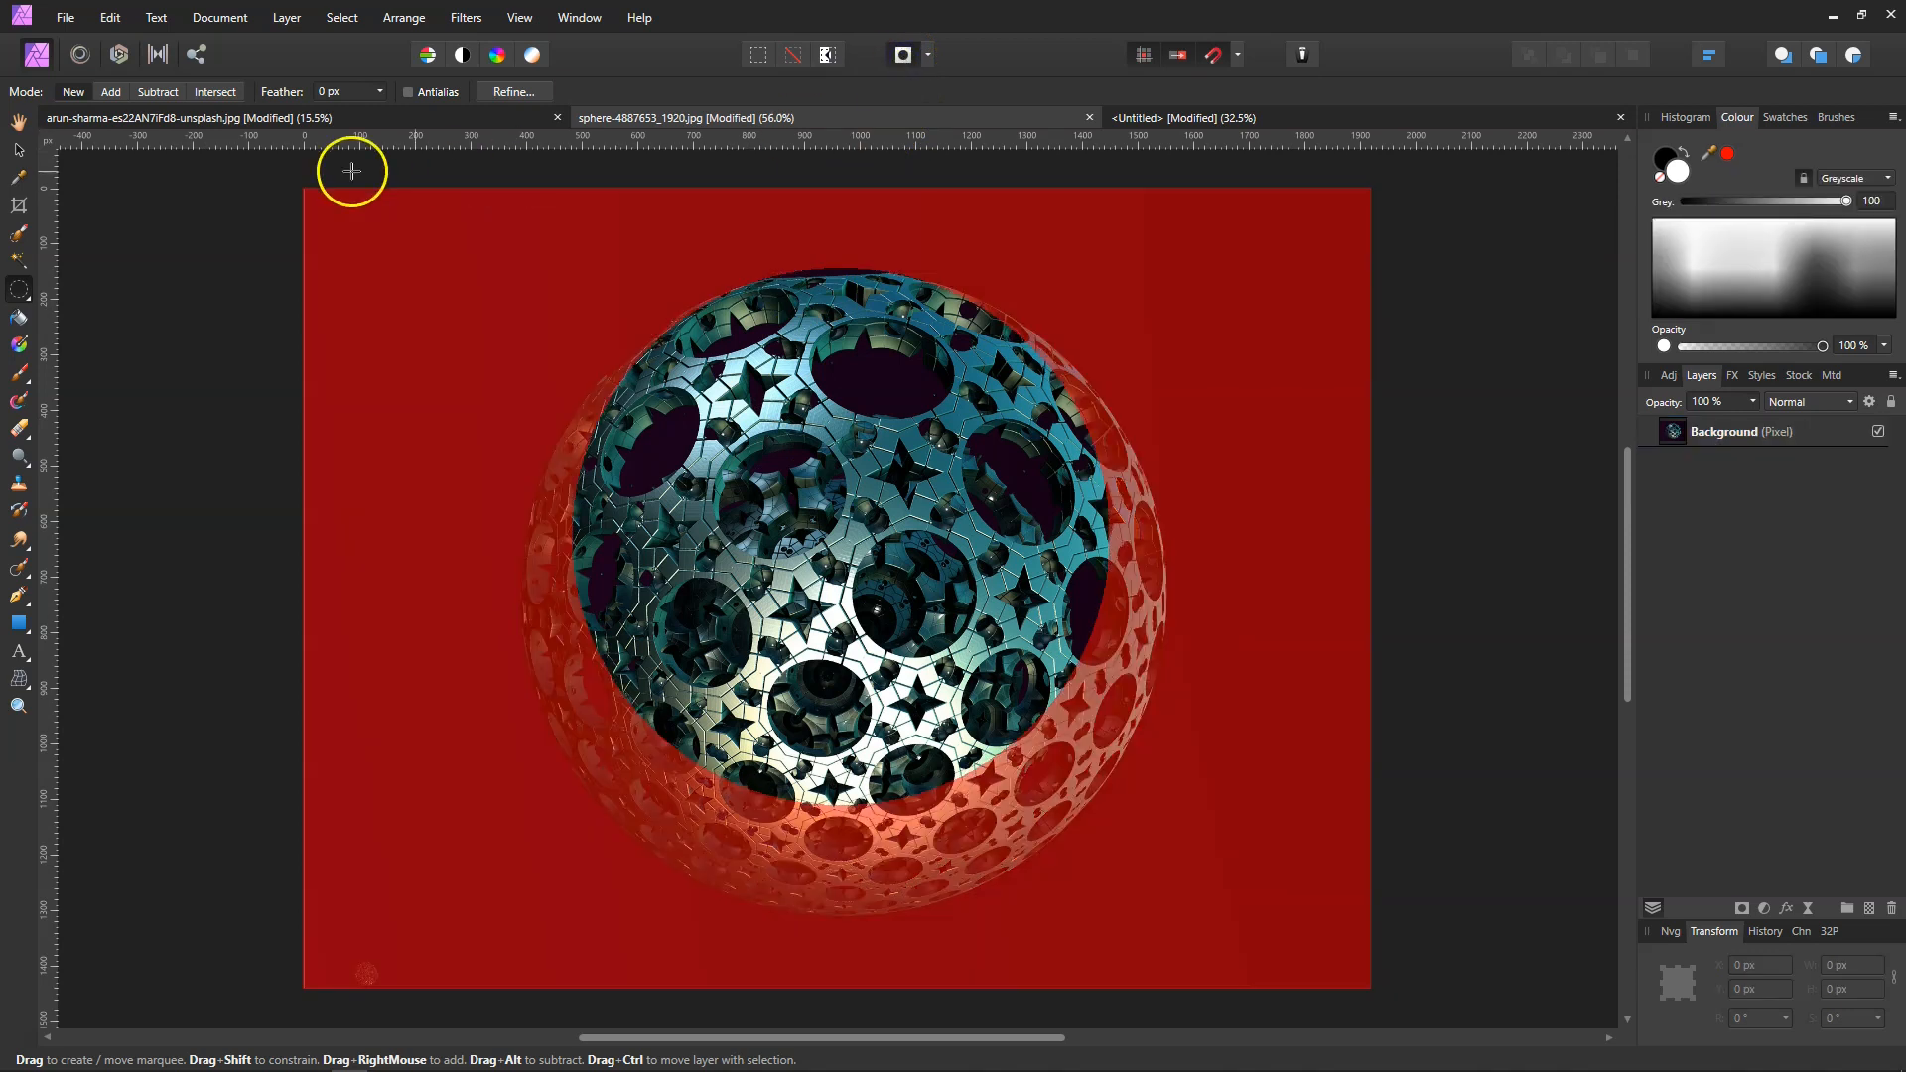
{"action": "left_click", "coordinate": [20, 150]}
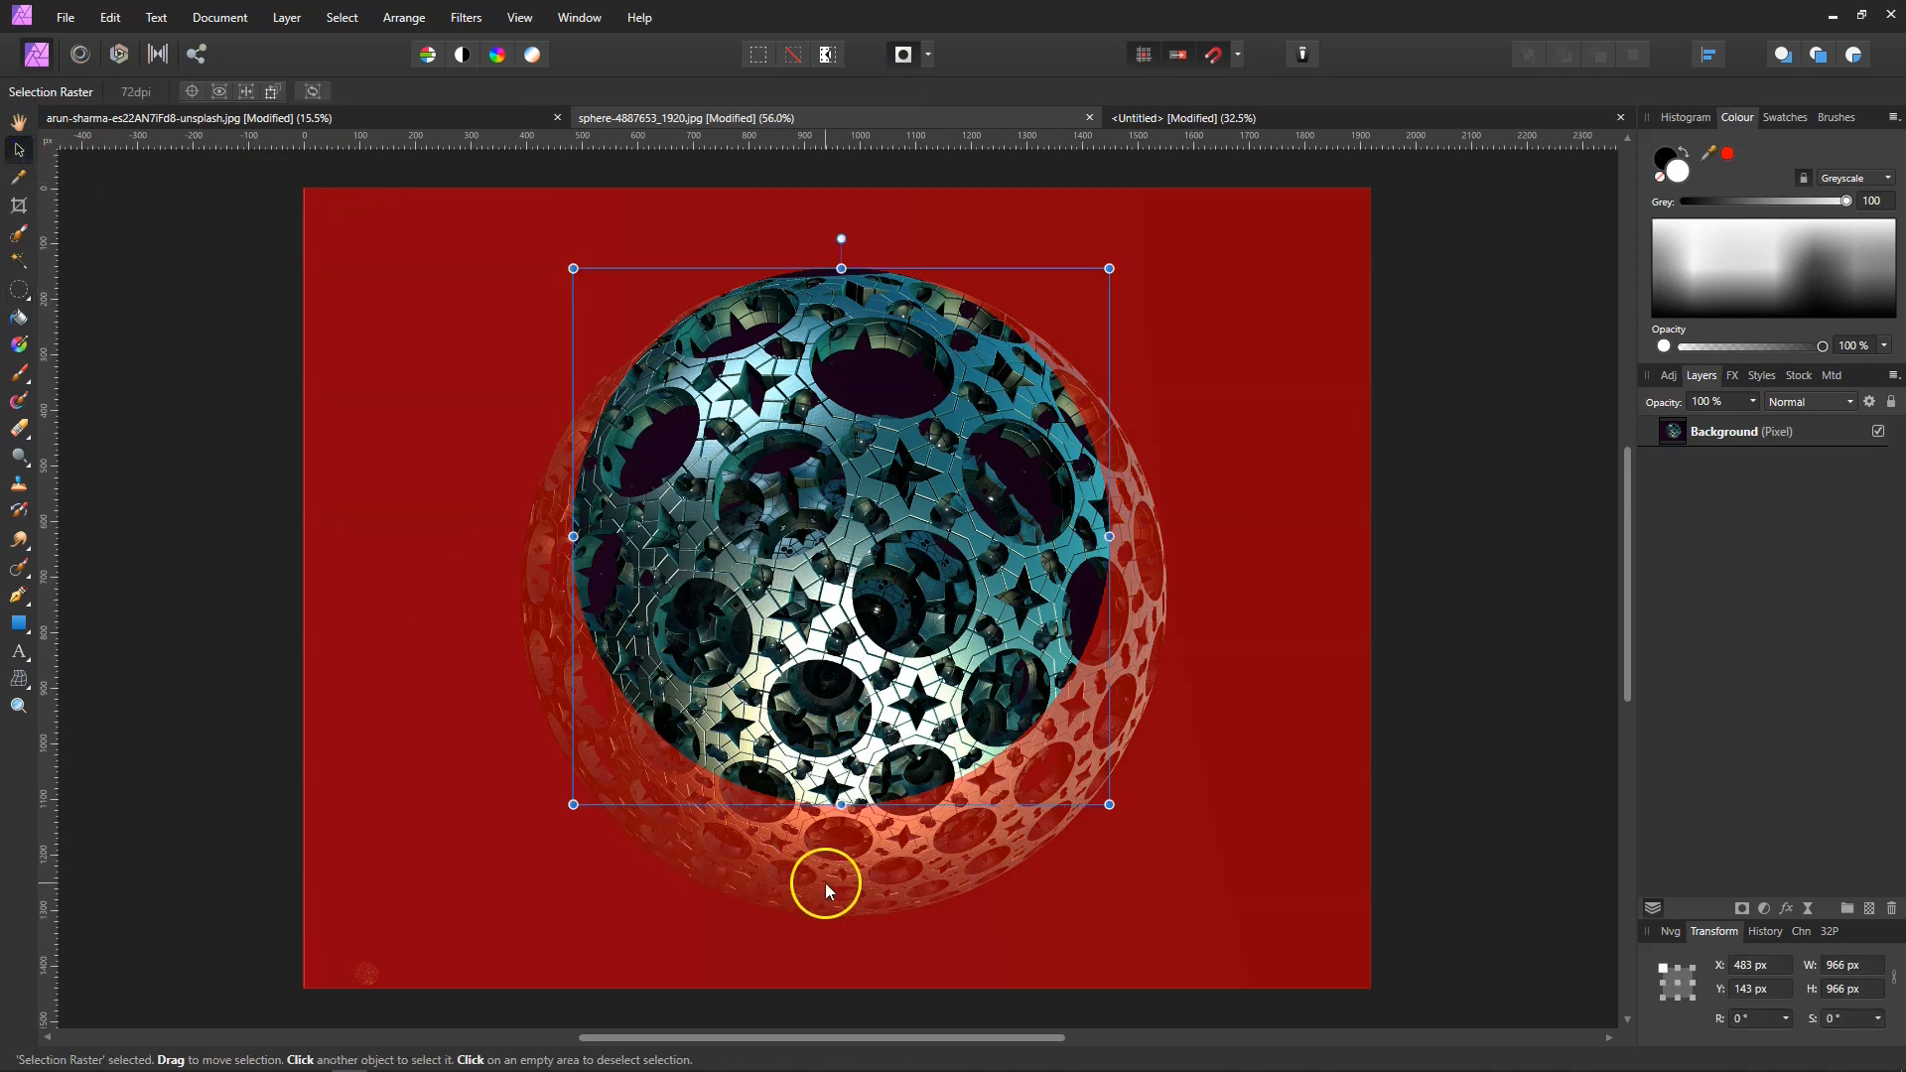
{"action": "left_click_drag", "start_coordinate": [1108, 804], "coordinate": [1166, 863]}
{"action": "left_click_drag", "start_coordinate": [565, 868], "coordinate": [518, 916]}
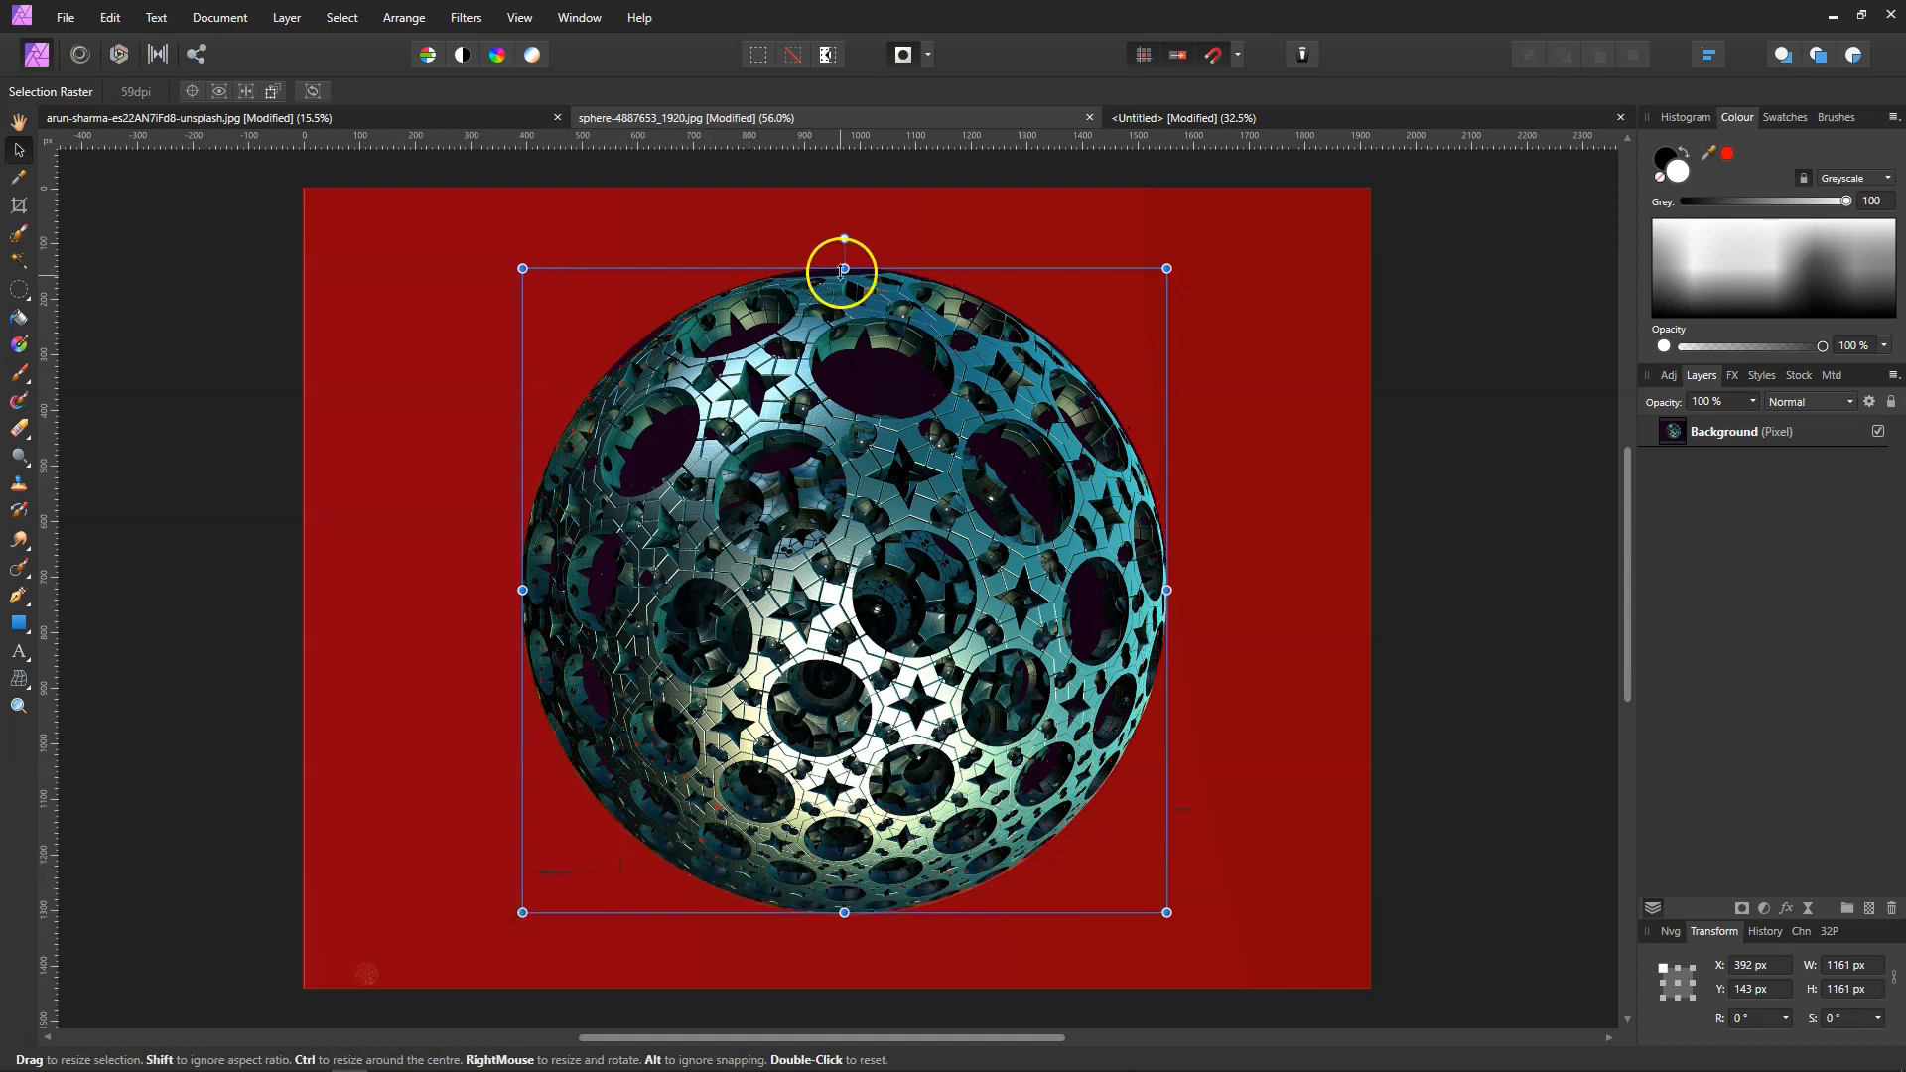
Step: Fine-tune the mask's top and bottom edges to a height of about 1156 px and leave Quick Mask
{"action": "left_click_drag", "start_coordinate": [844, 268], "coordinate": [844, 272]}
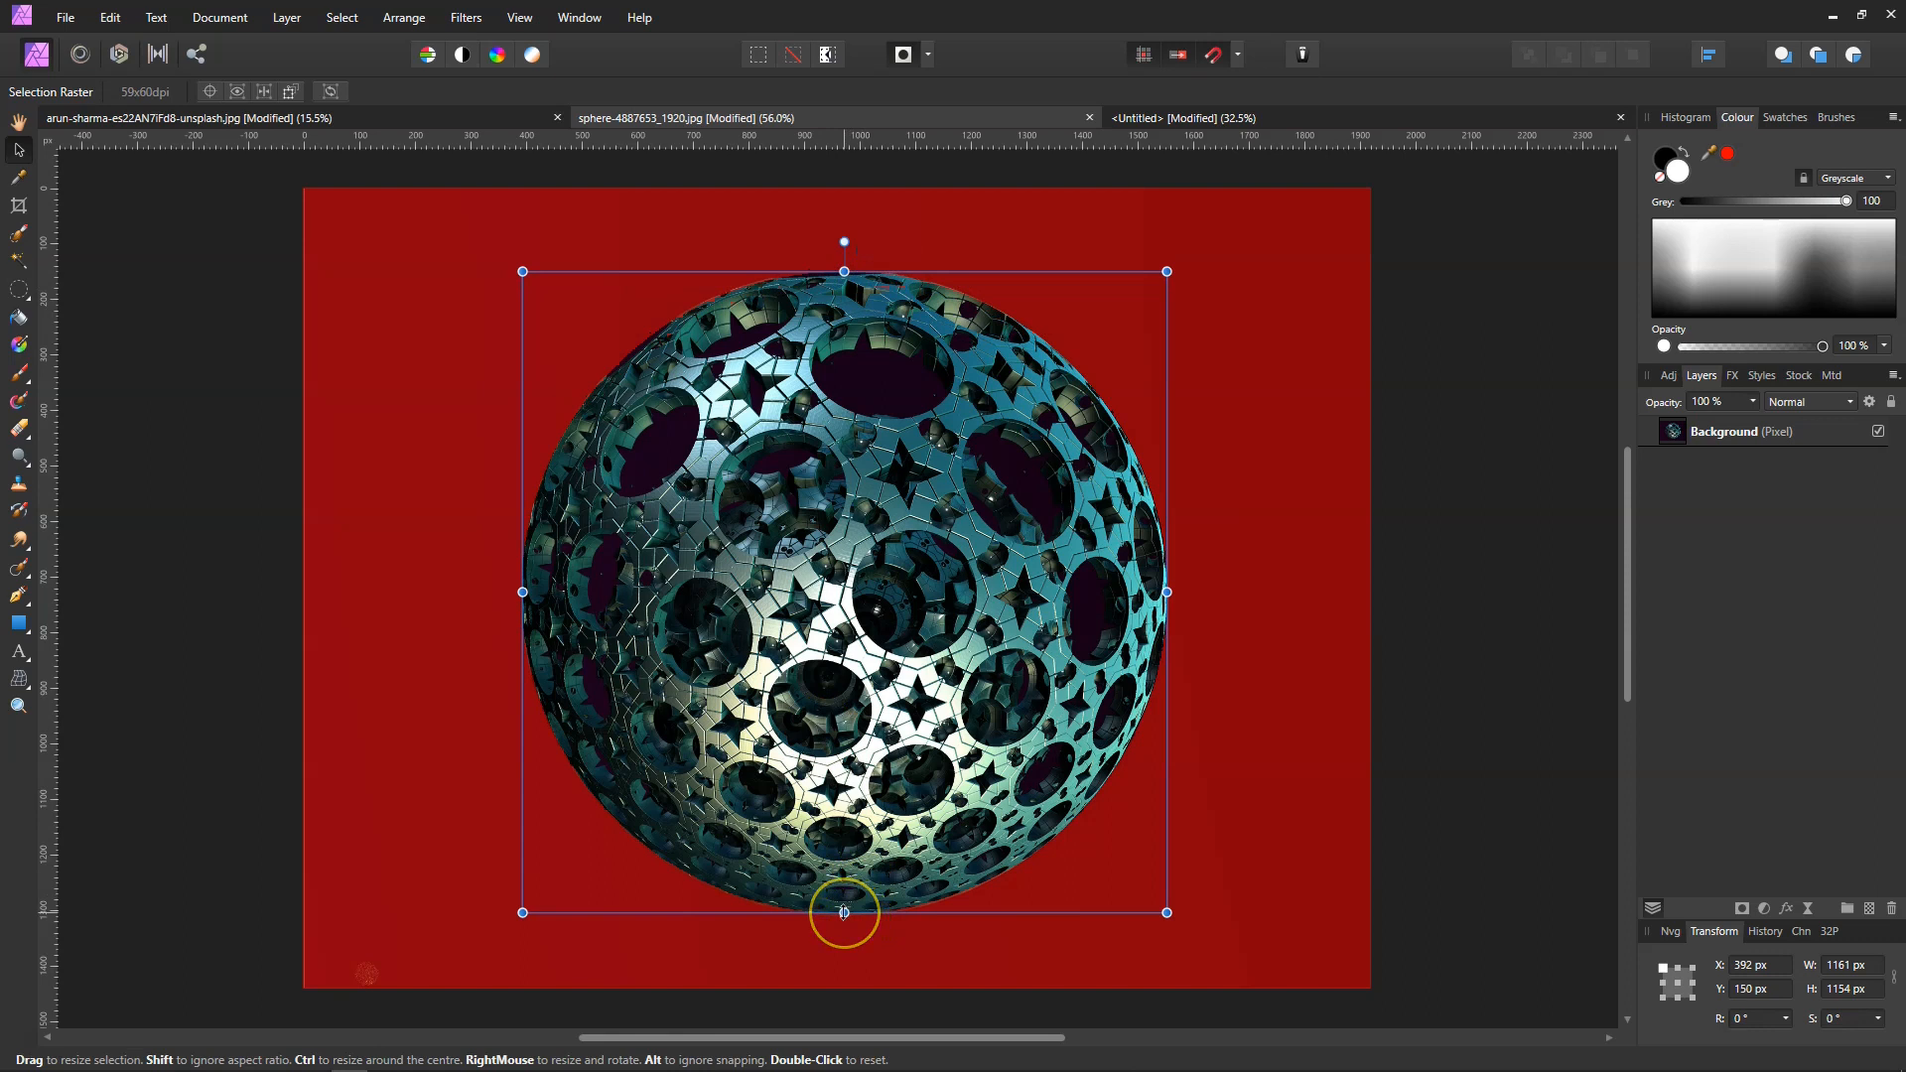
{"action": "left_click_drag", "start_coordinate": [844, 912], "coordinate": [843, 911]}
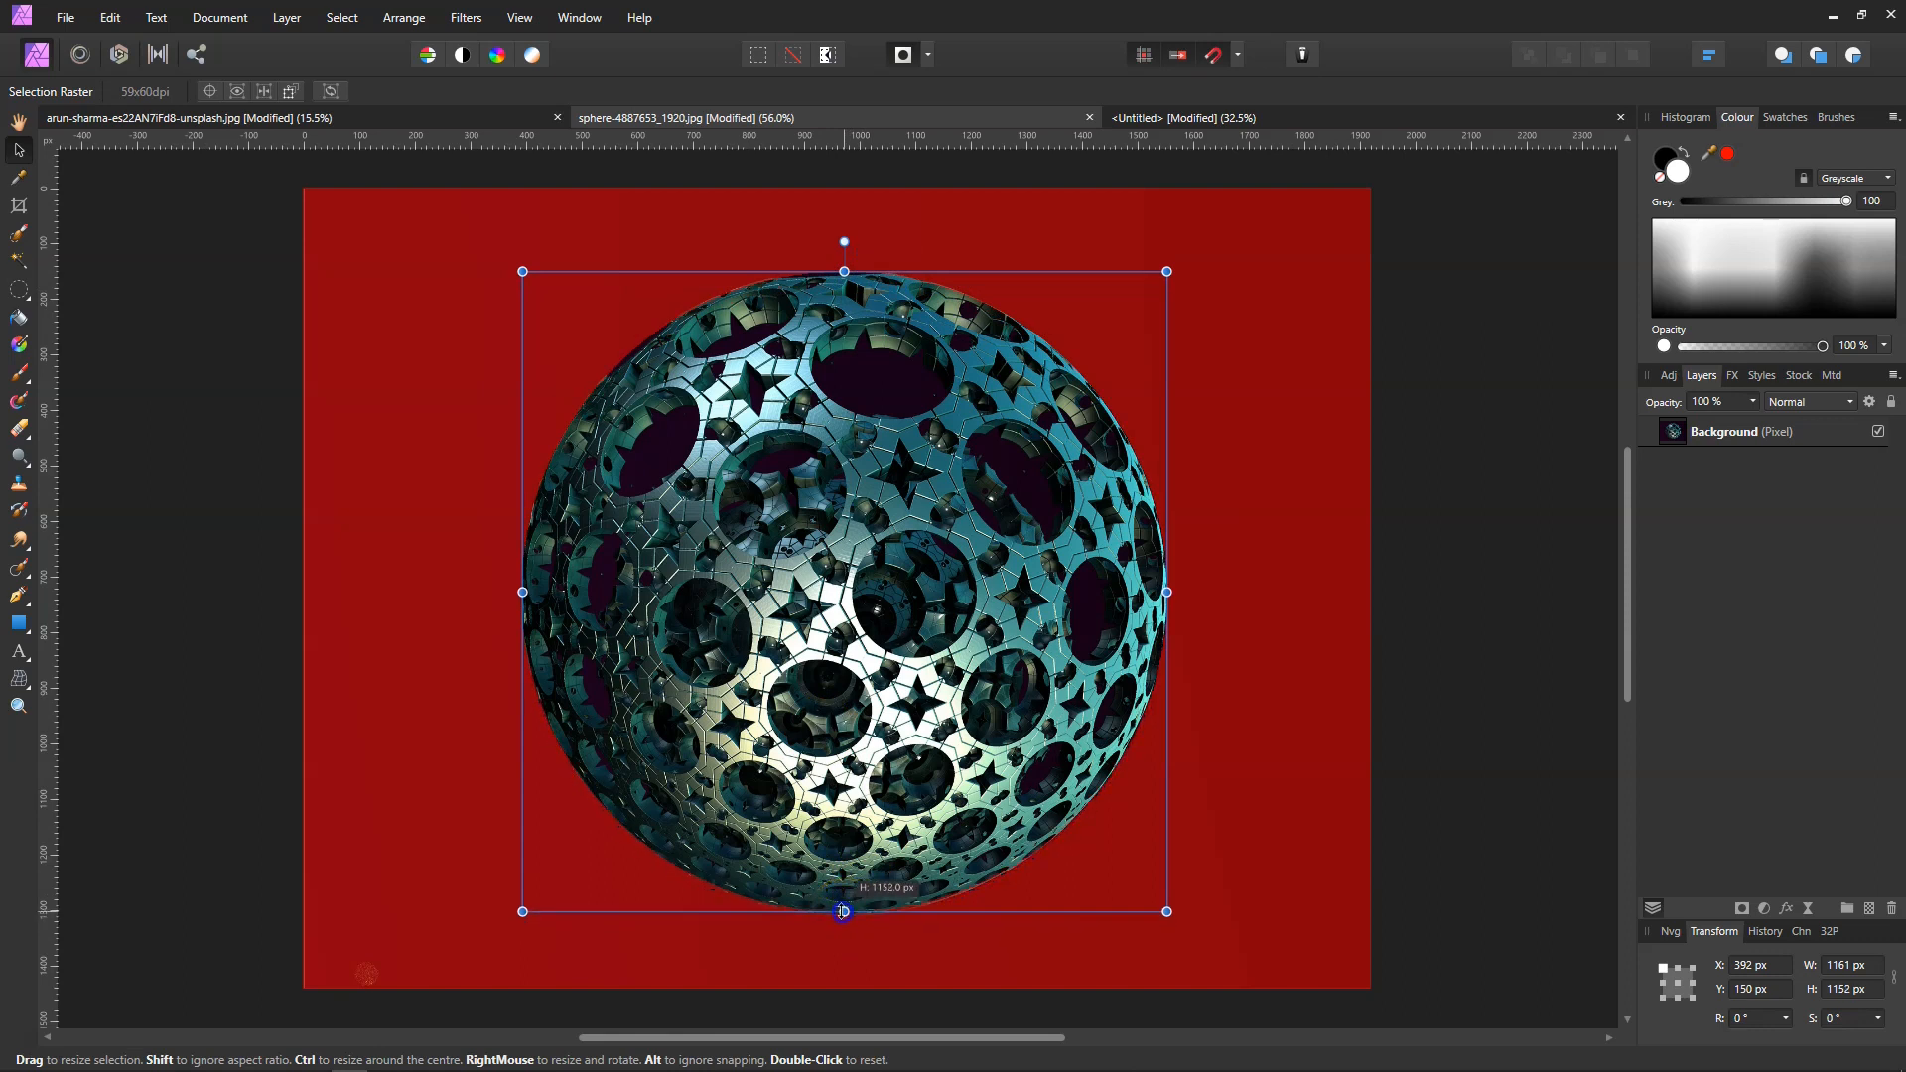
{"action": "left_click_drag", "start_coordinate": [844, 271], "coordinate": [844, 270]}
{"action": "left_click", "coordinate": [902, 54]}
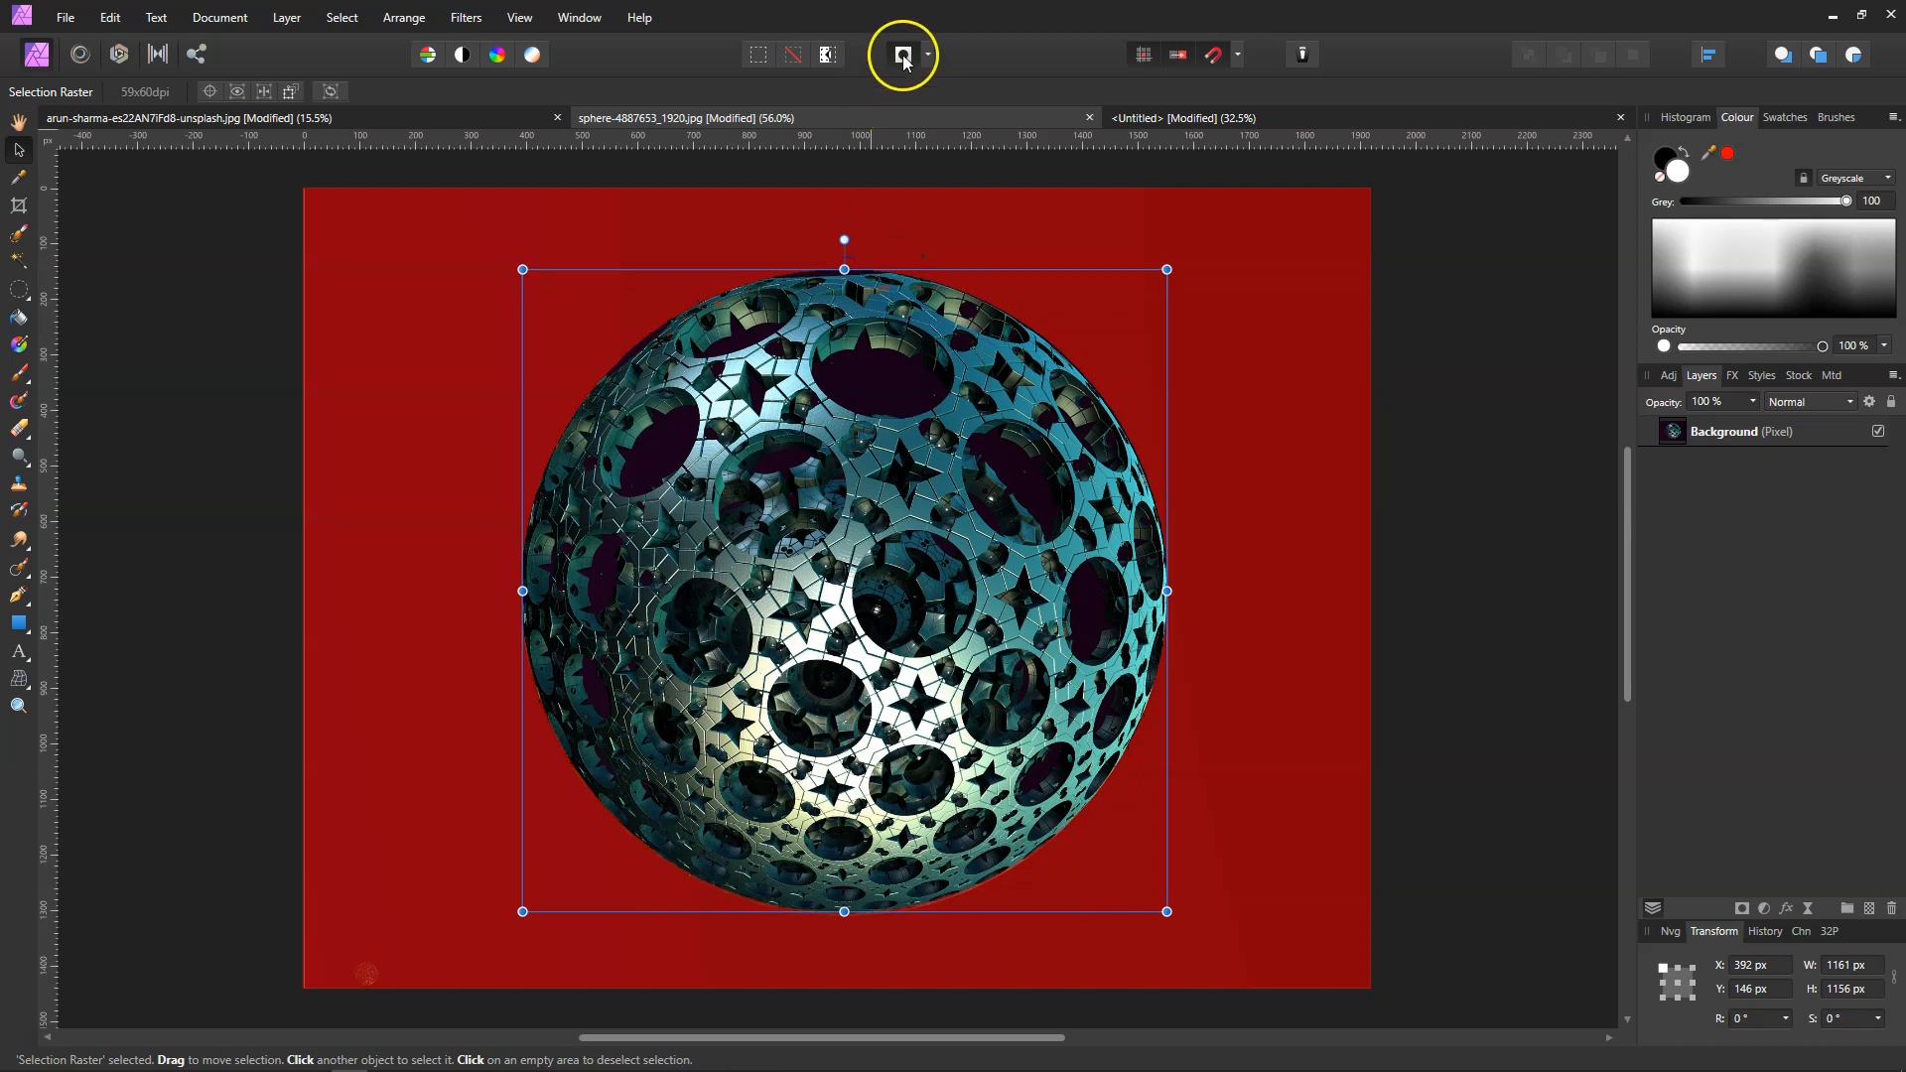
Step: Try moving the selected sphere pixels slightly down and to the left, then undo the move
{"action": "left_click", "coordinate": [831, 537]}
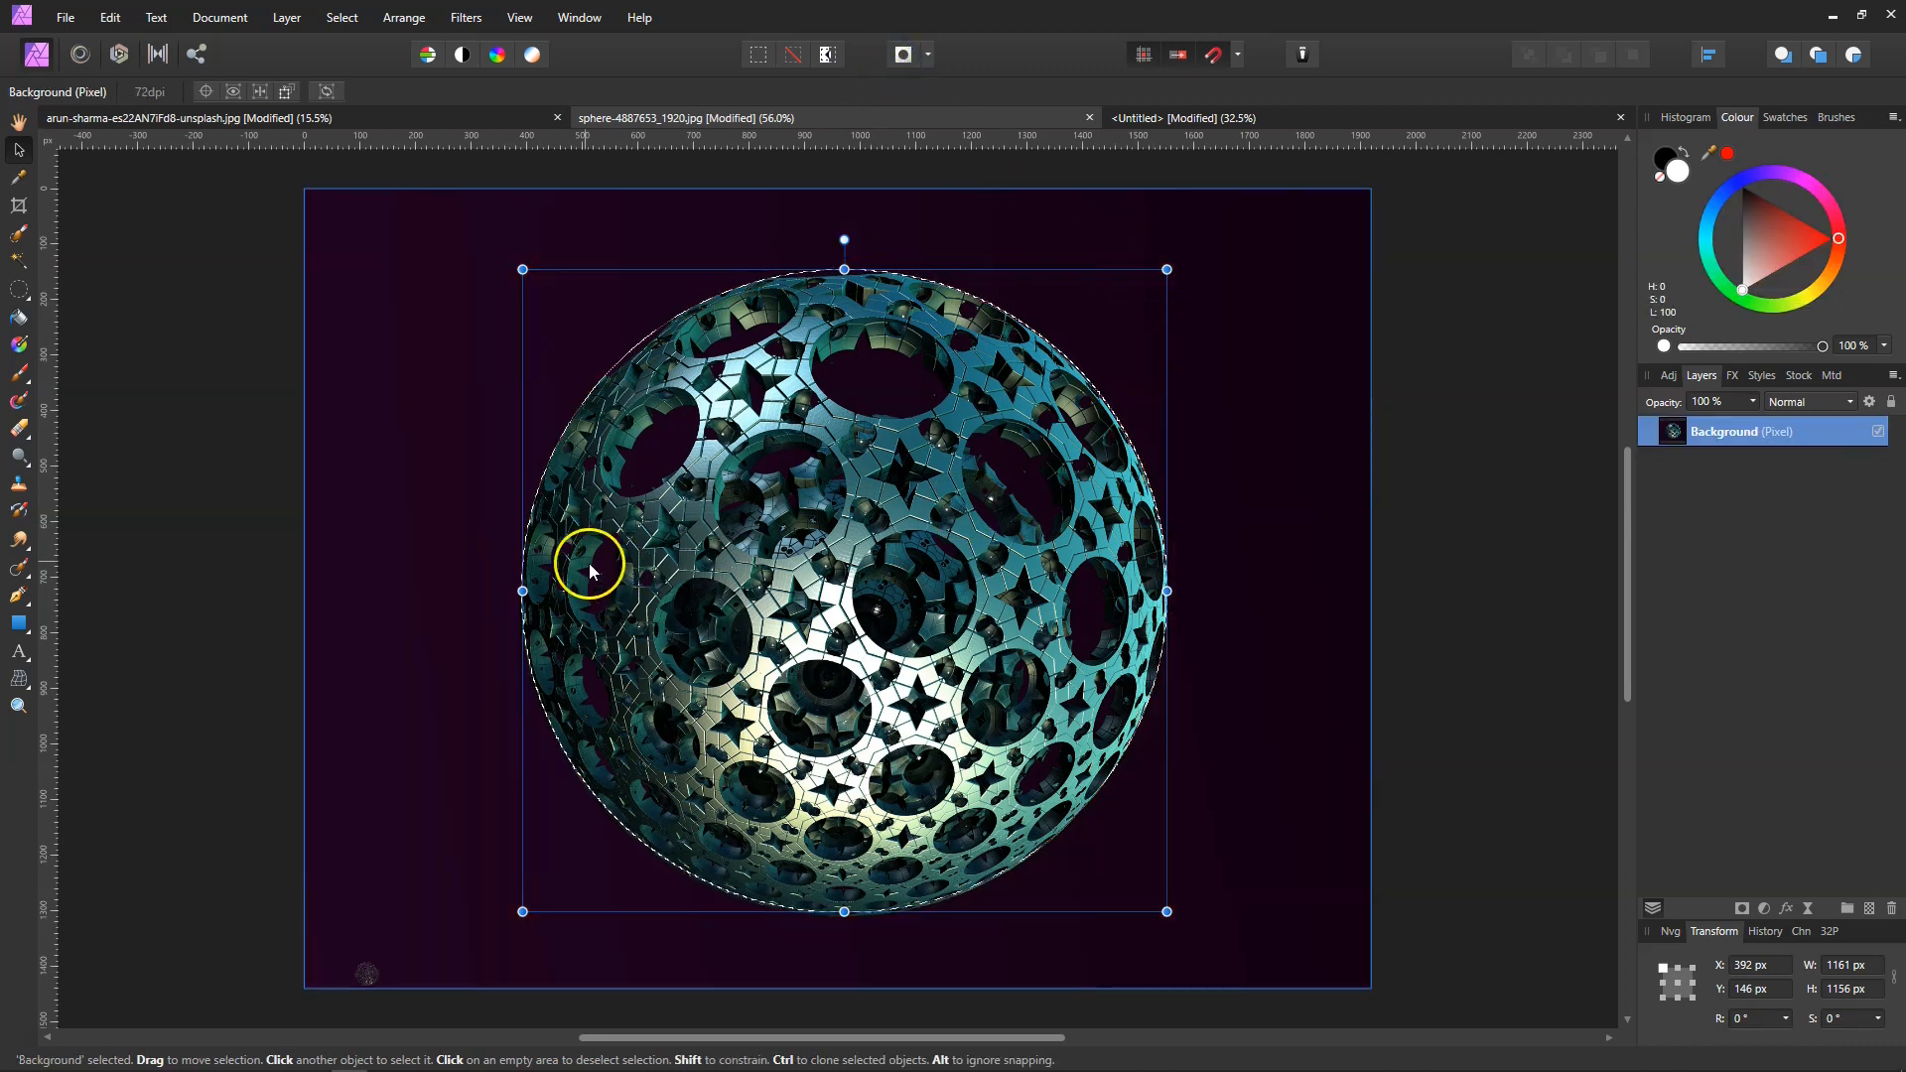
{"action": "mouse_move", "coordinate": [1045, 591]}
{"action": "left_mouse_down"}
{"action": "mouse_move", "coordinate": [840, 617]}
{"action": "mouse_move", "coordinate": [986, 787]}
{"action": "mouse_move", "coordinate": [1457, 508]}
{"action": "mouse_move", "coordinate": [1019, 602]}
{"action": "left_mouse_up"}
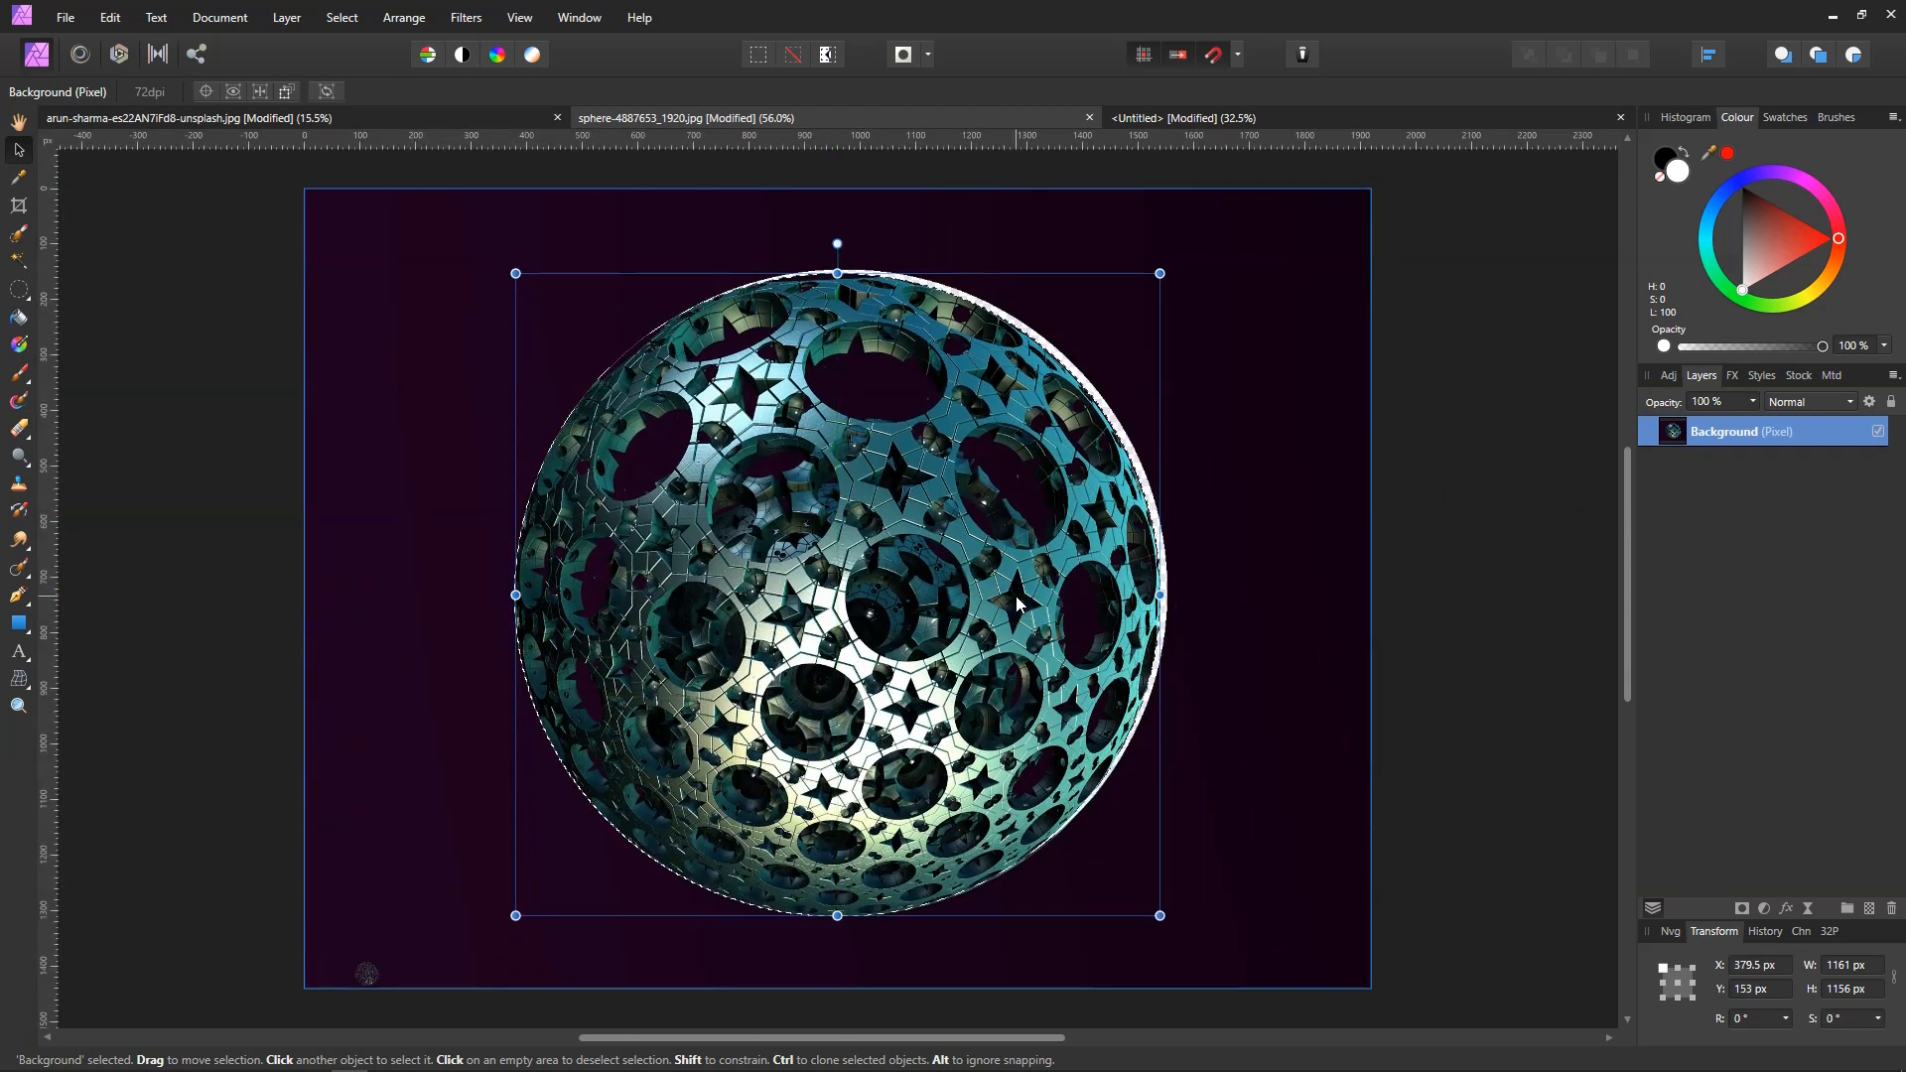
{"action": "key", "text": "q"}
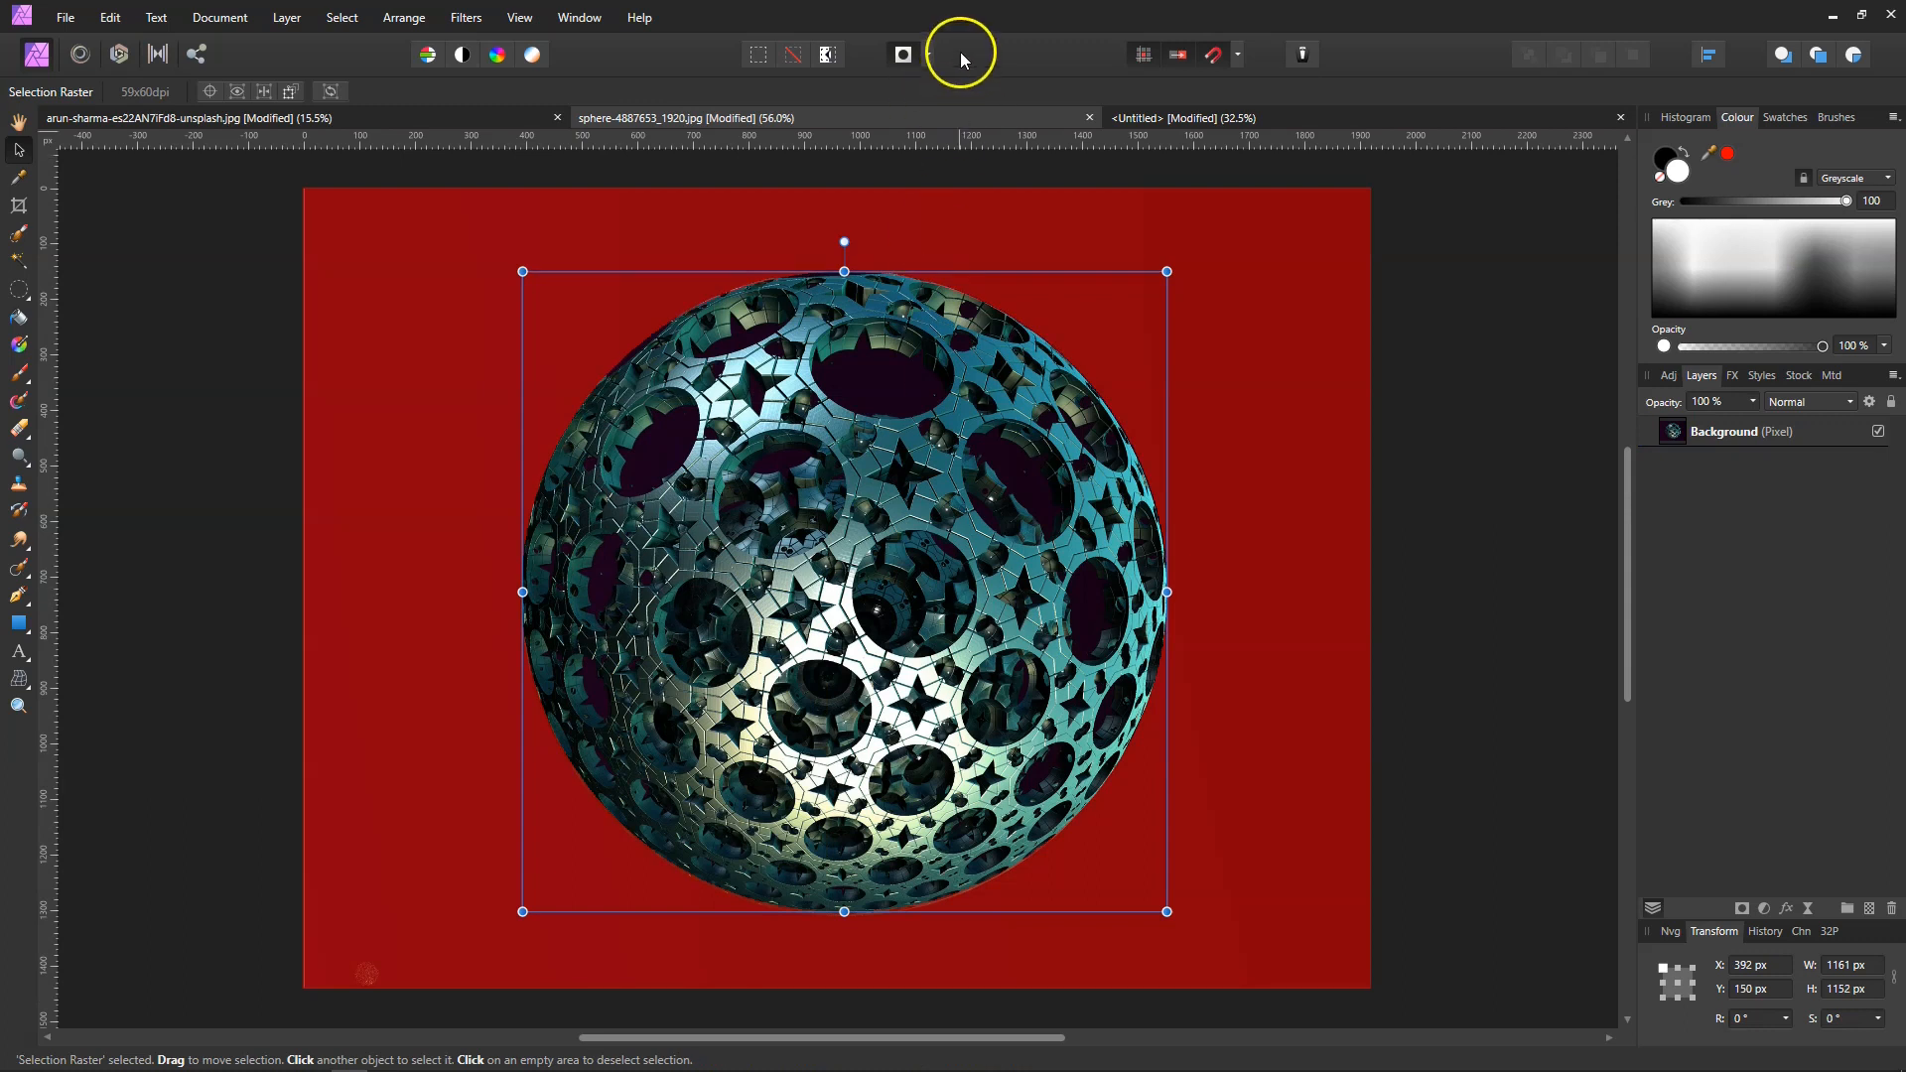
{"action": "left_click", "coordinate": [902, 54]}
Step: Clear the circular selection and draw a rectangular marquee about 1138 × 1195 px around the sphere
{"action": "key", "text": "ctrl+d"}
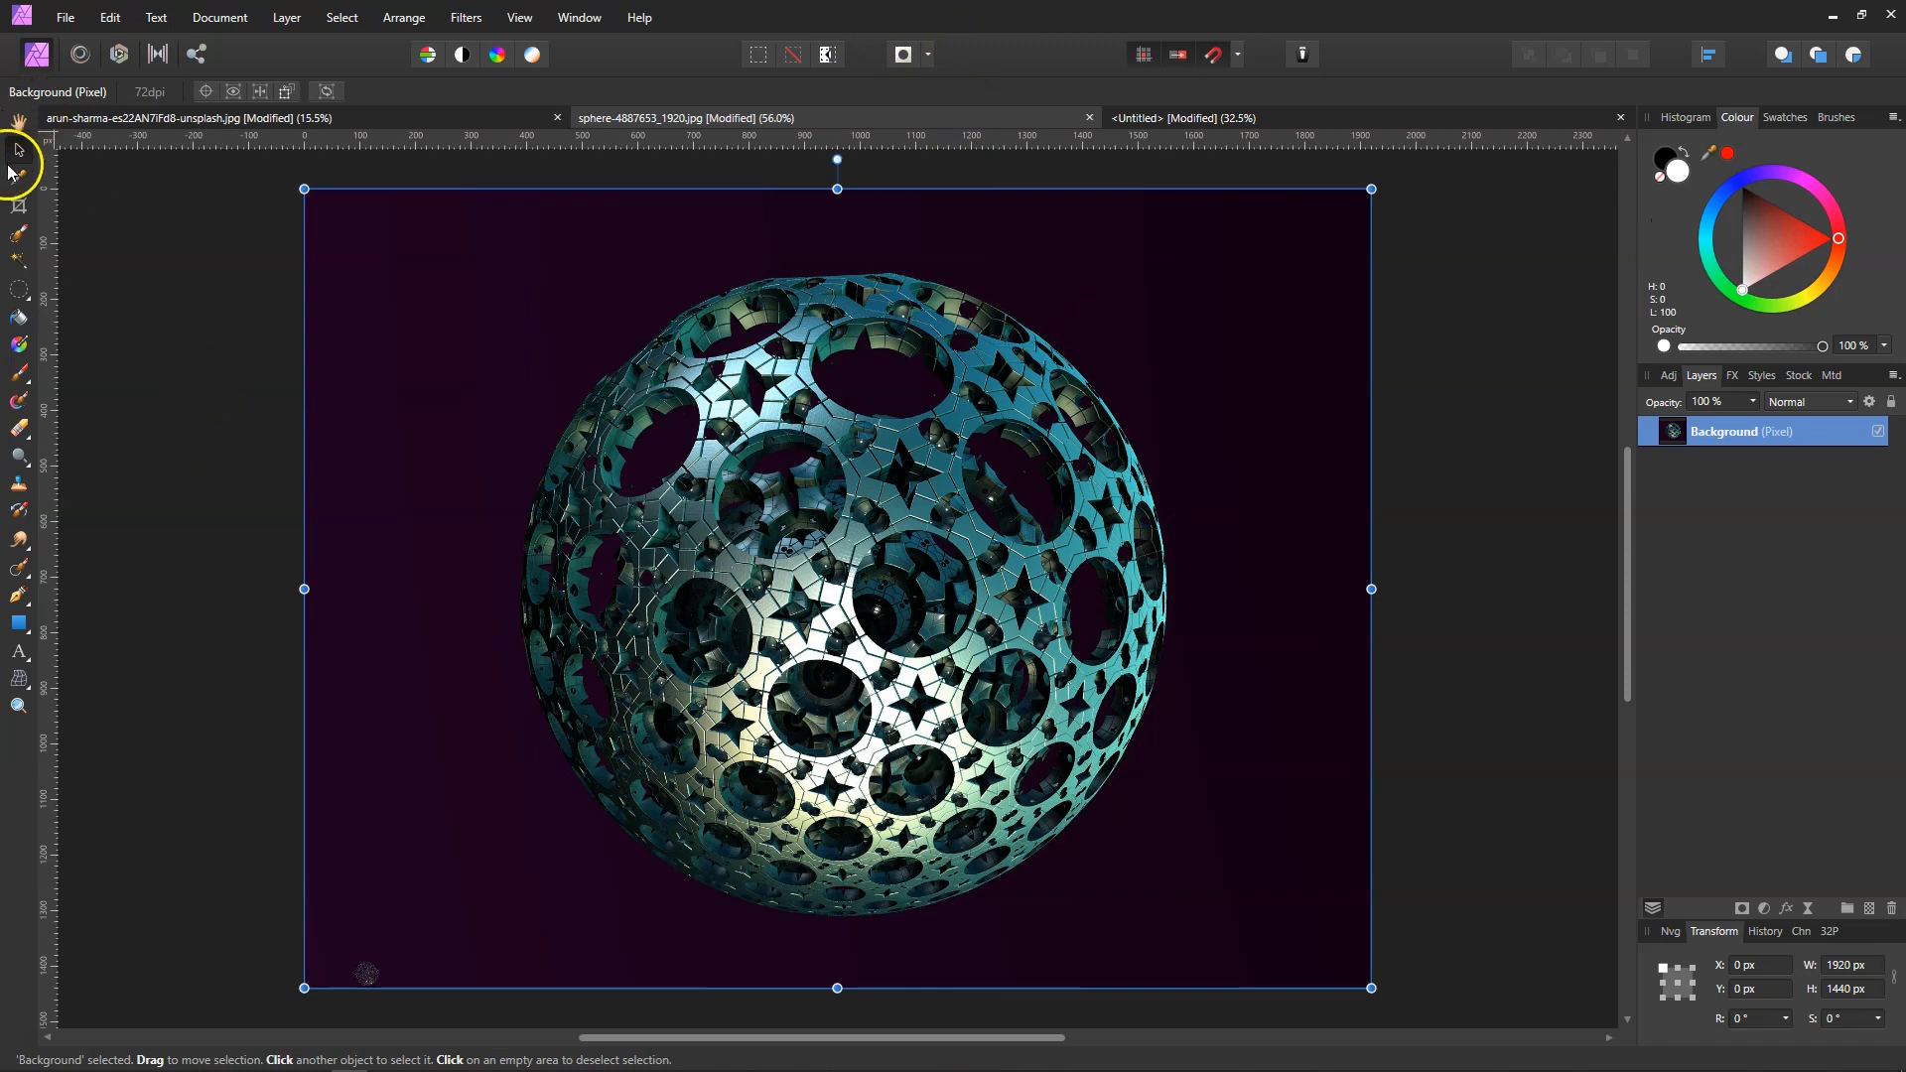
{"action": "left_click", "coordinate": [20, 291]}
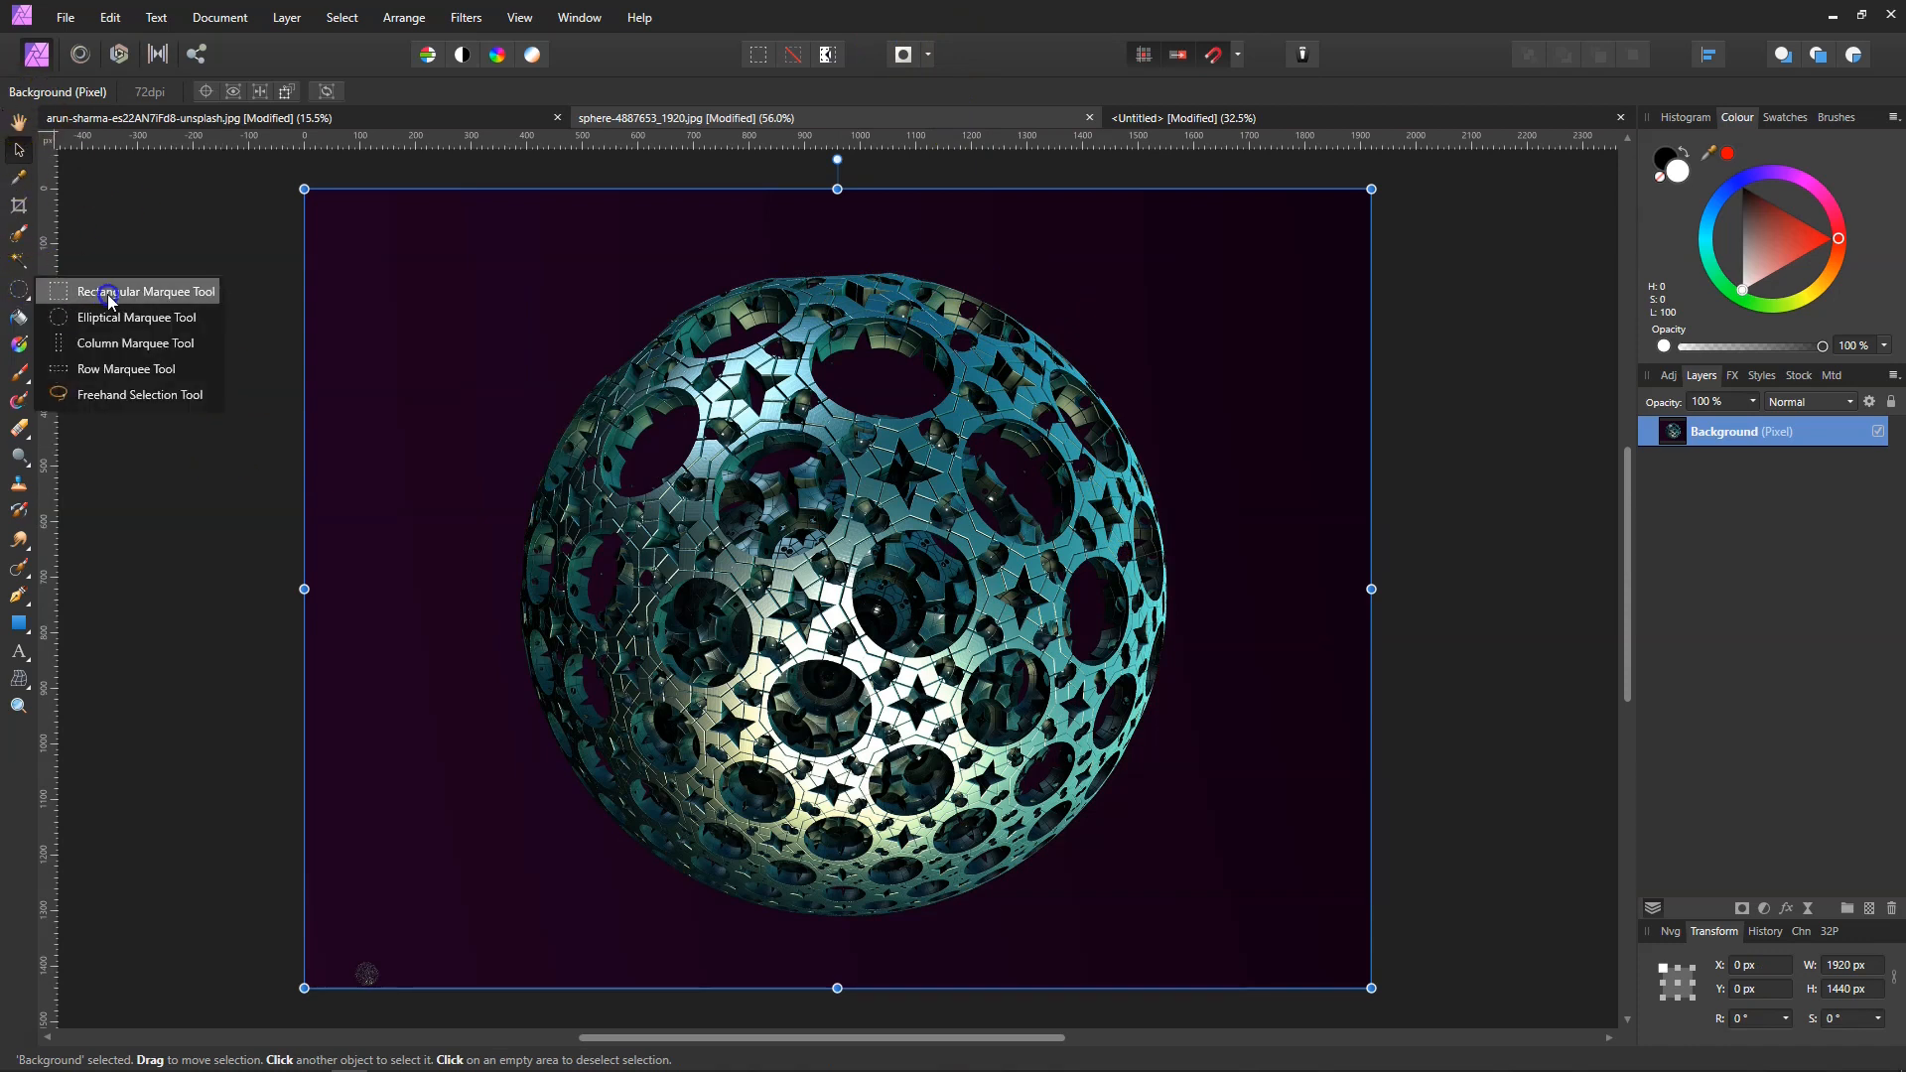
{"action": "left_click", "coordinate": [107, 292]}
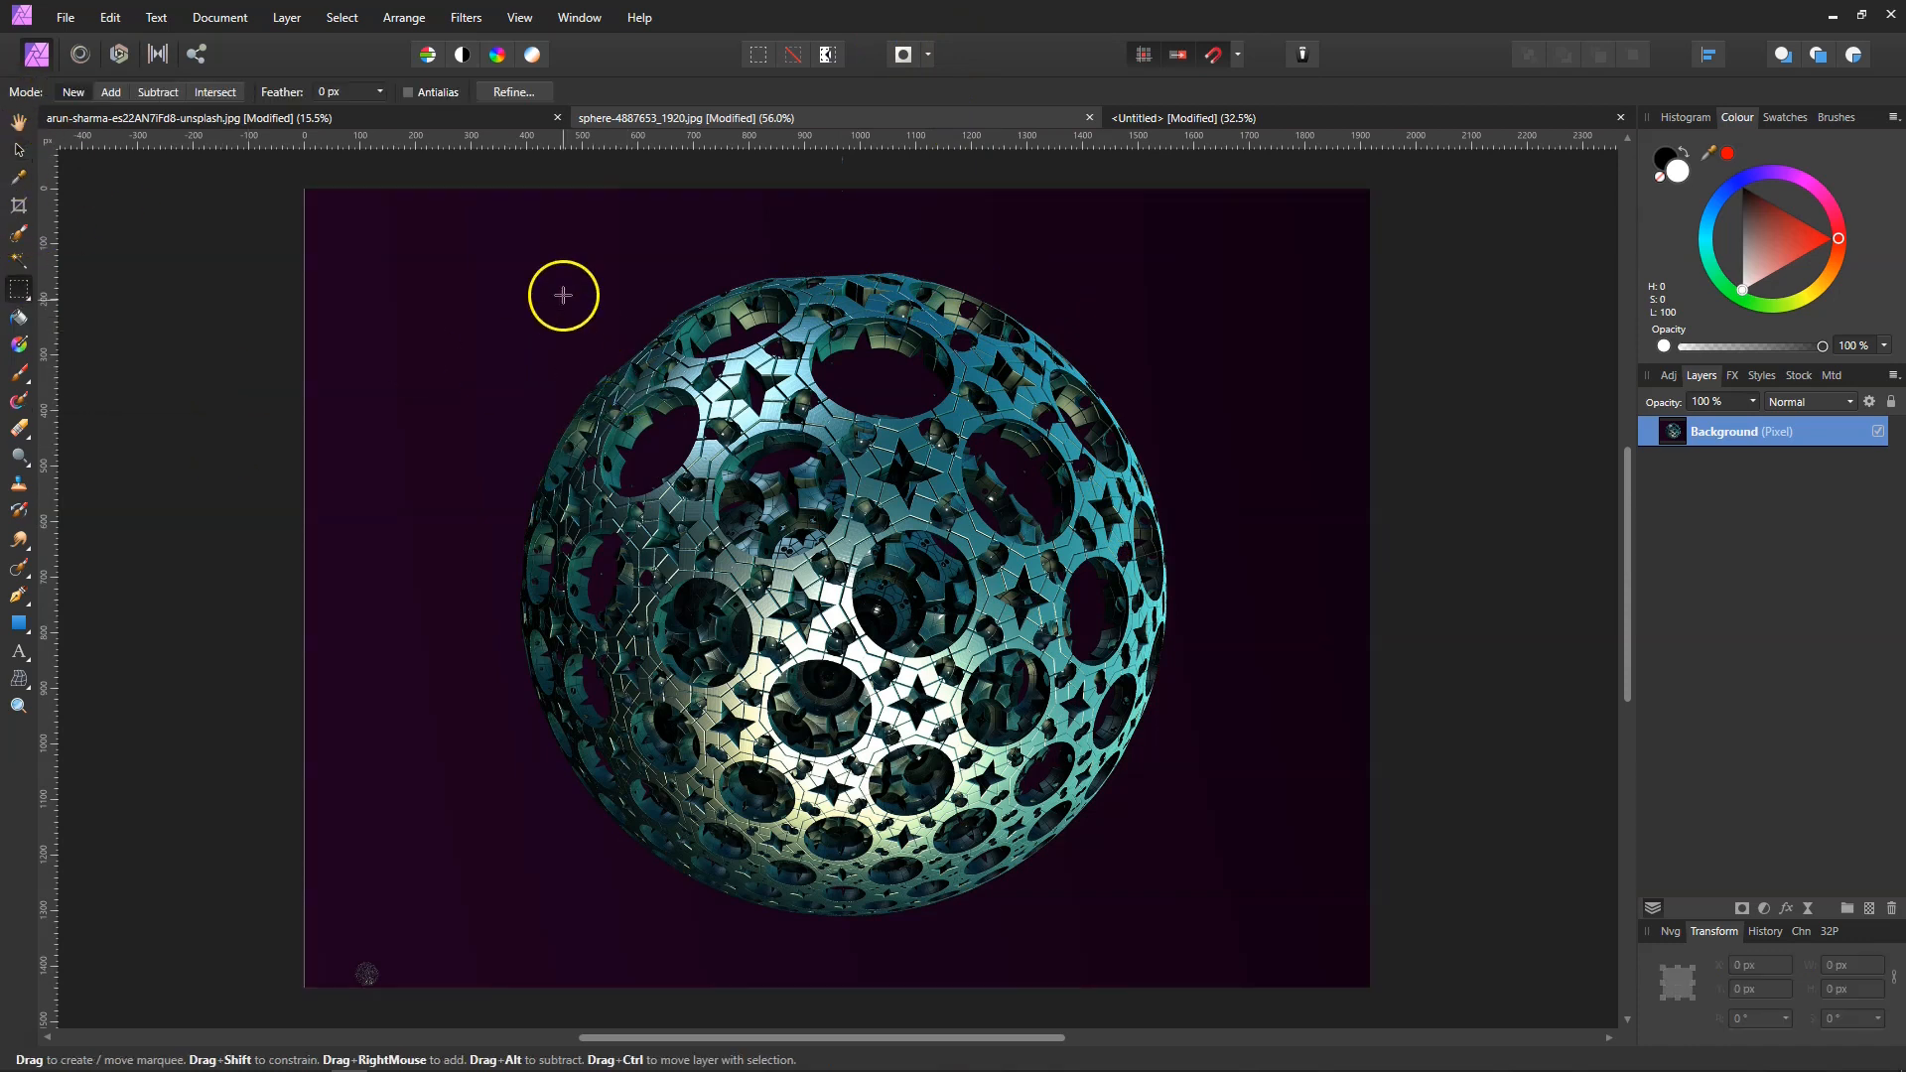
{"action": "left_click_drag", "start_coordinate": [535, 245], "coordinate": [1169, 910]}
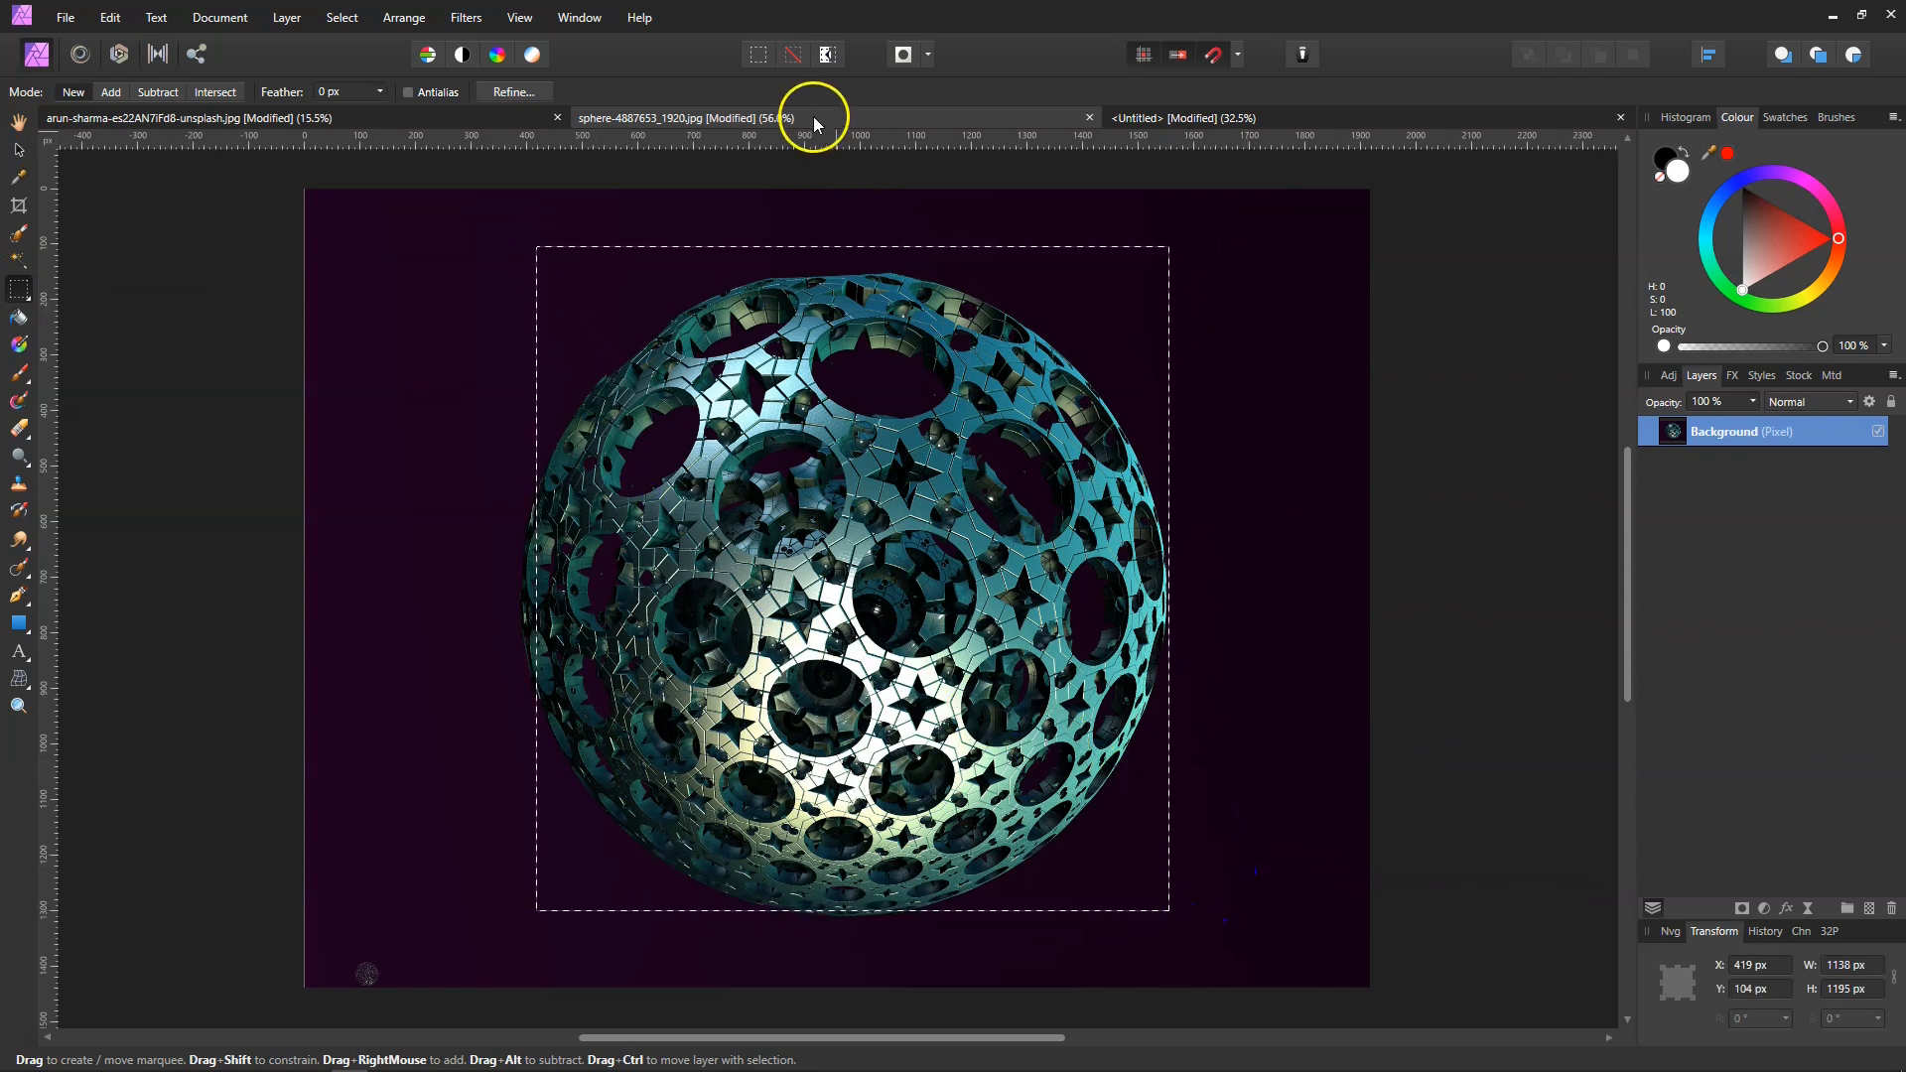
Step: In Quick Mask, enlarge the rectangular selection to about 1185 × 1244 px and return to the normal selection view
{"action": "left_click", "coordinate": [901, 59]}
{"action": "left_click", "coordinate": [19, 149]}
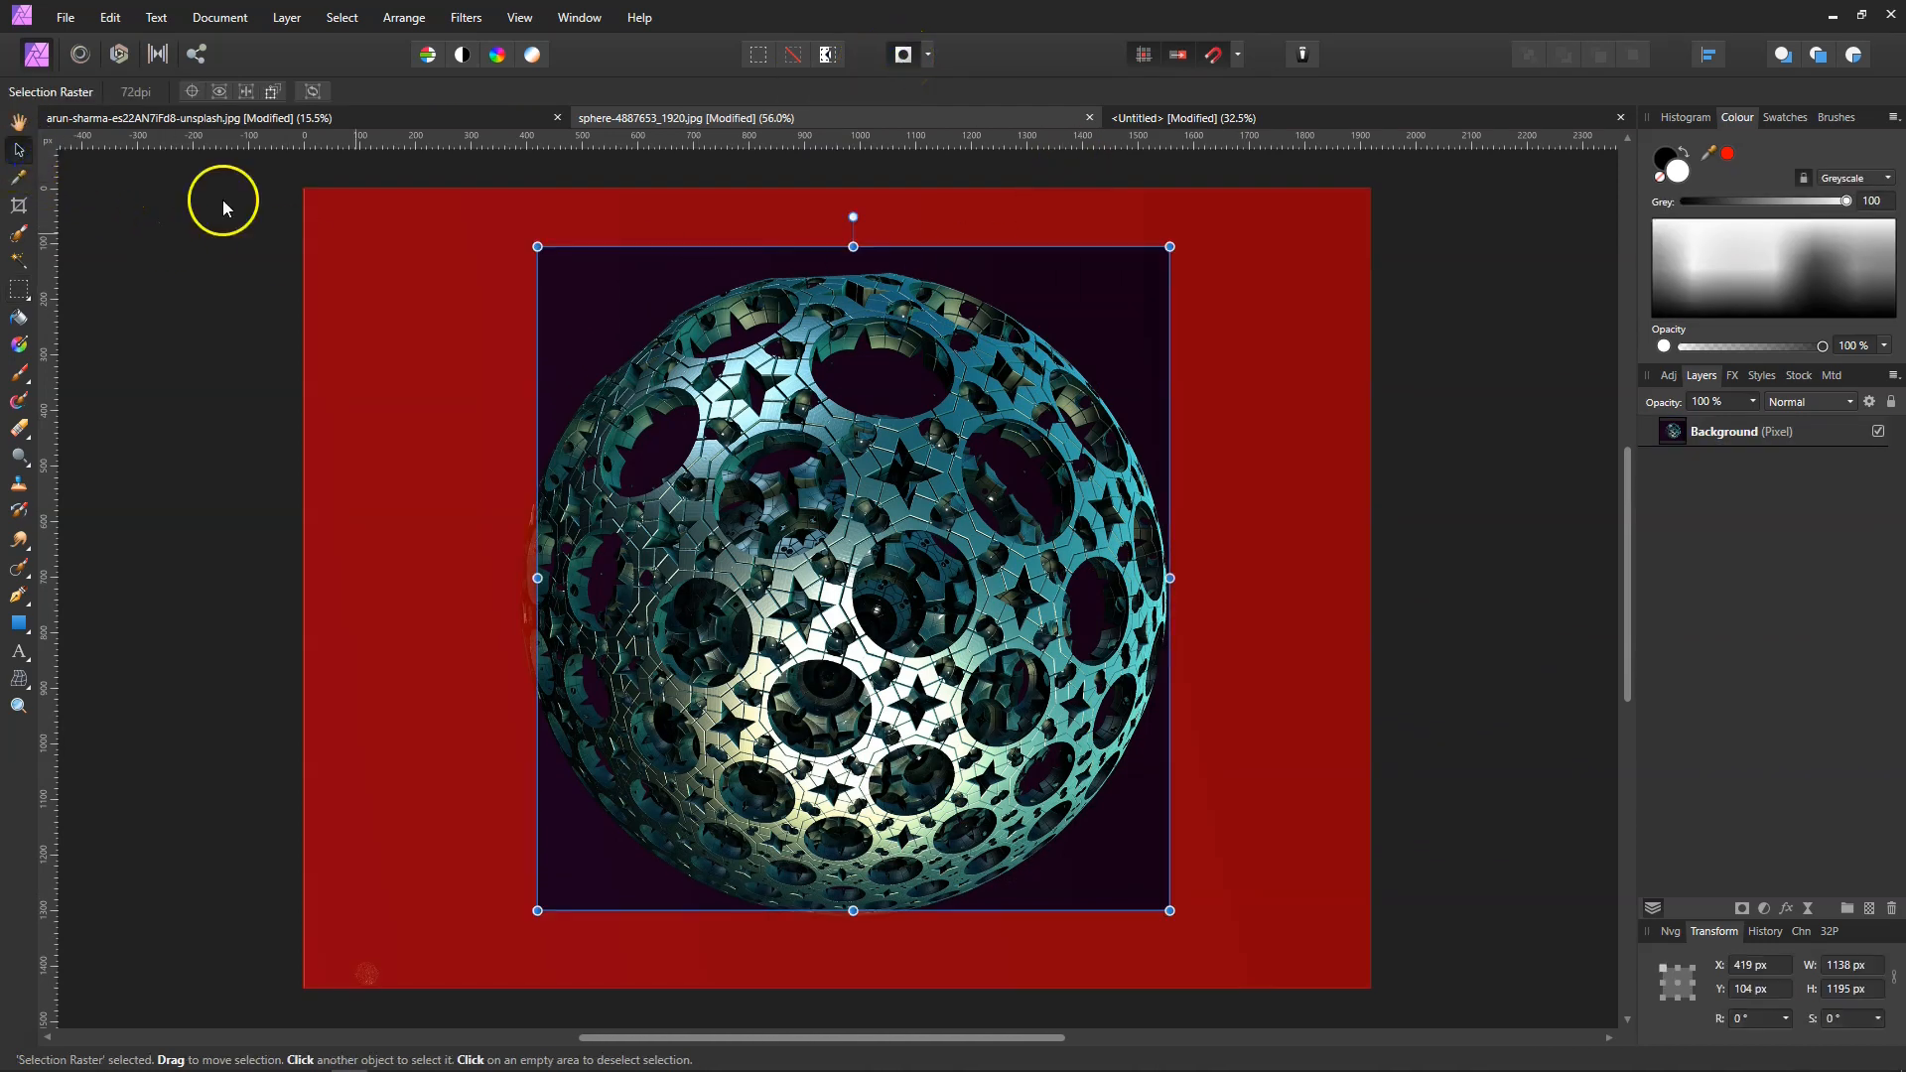
{"action": "left_click_drag", "start_coordinate": [1166, 247], "coordinate": [1231, 263]}
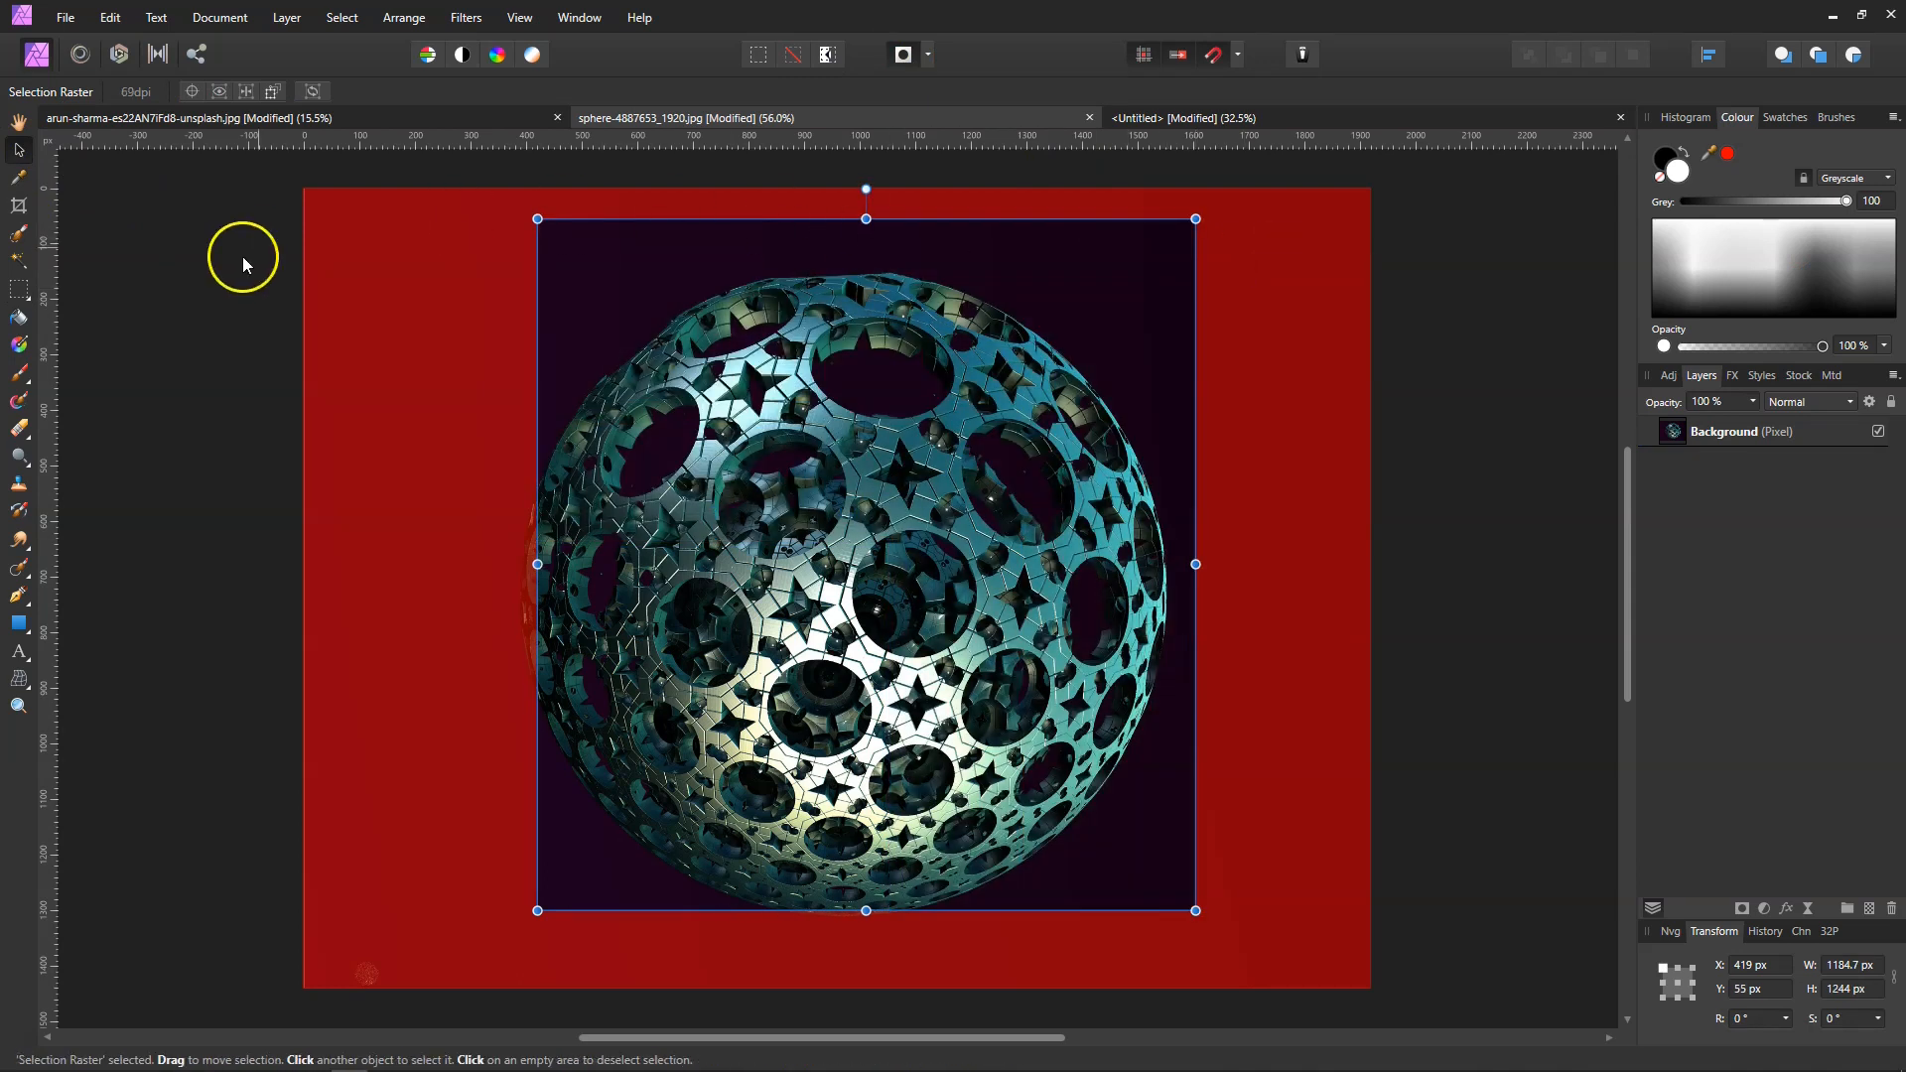
{"action": "left_click", "coordinate": [17, 290]}
{"action": "left_click", "coordinate": [903, 55]}
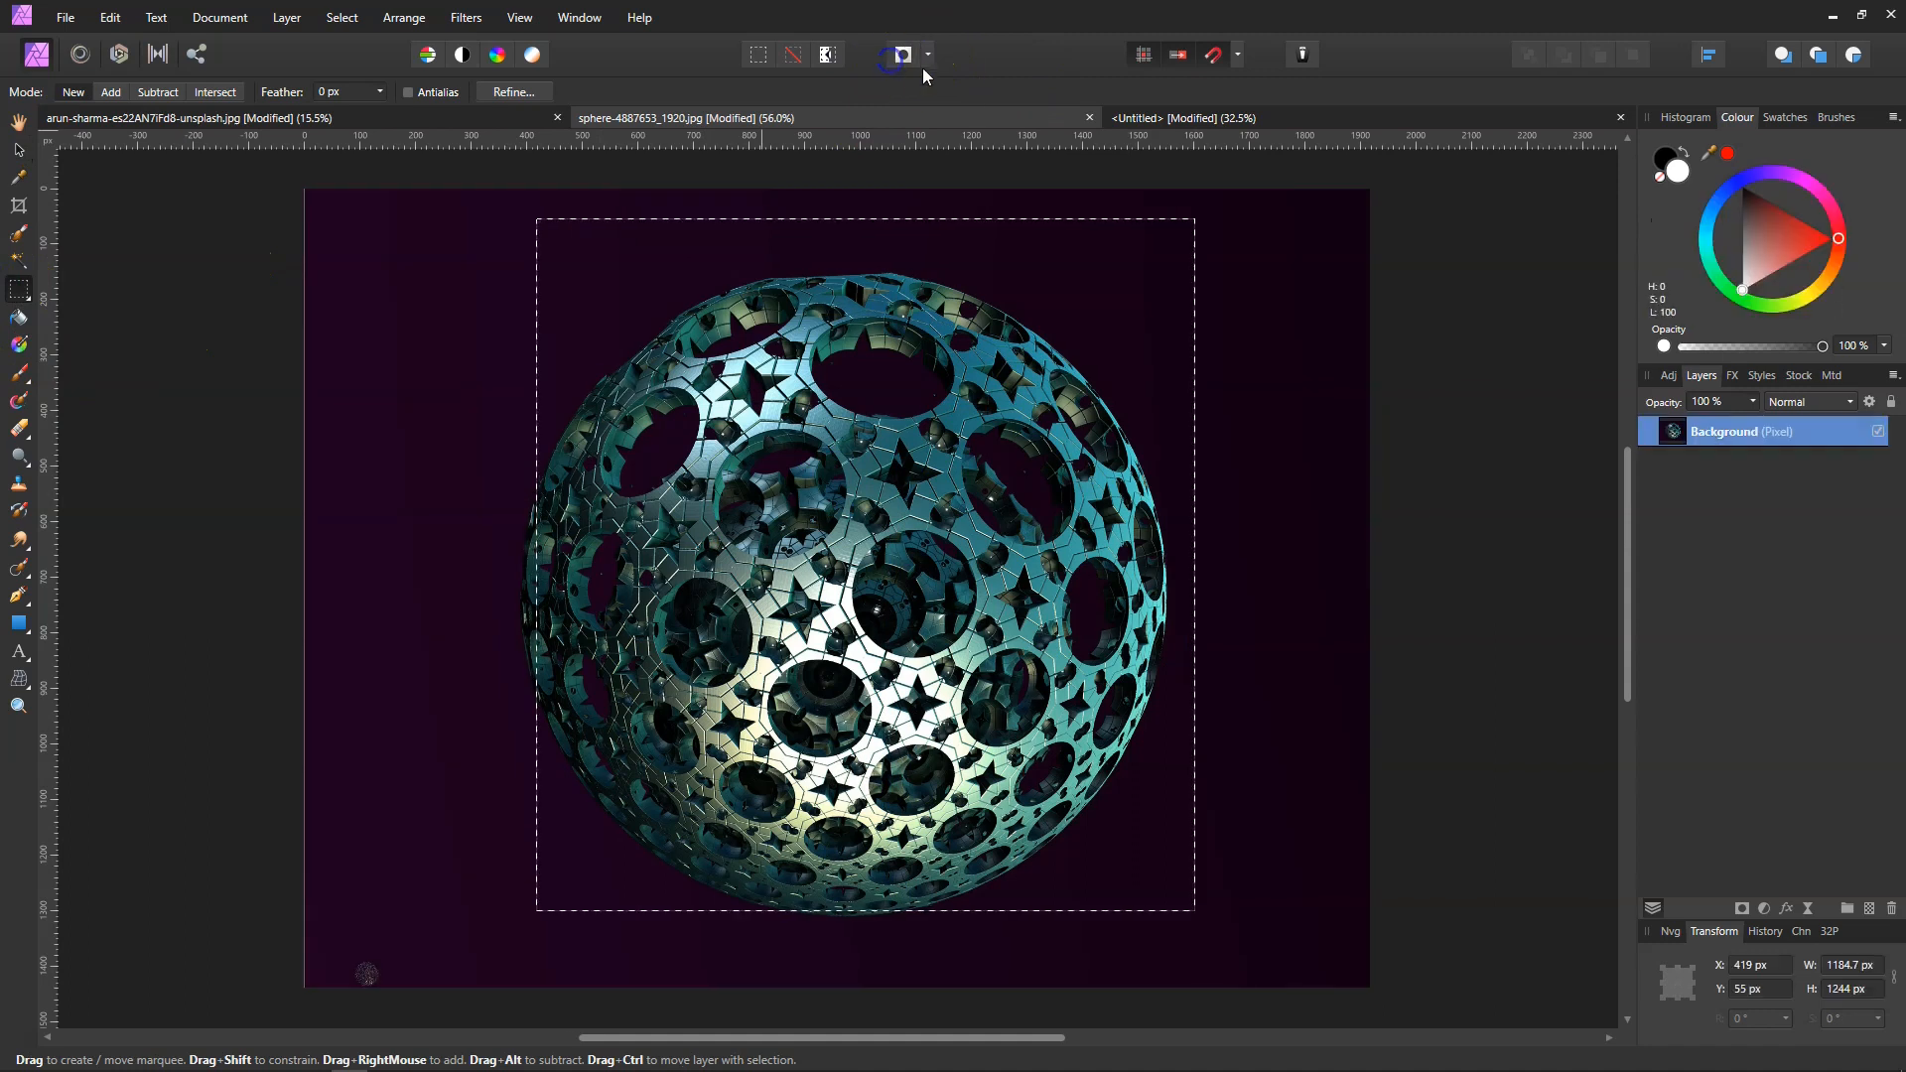
Step: Try the Column Marquee by selecting a 1 px wide column through the sphere's centre, then clear the selection
{"action": "left_click", "coordinate": [23, 306]}
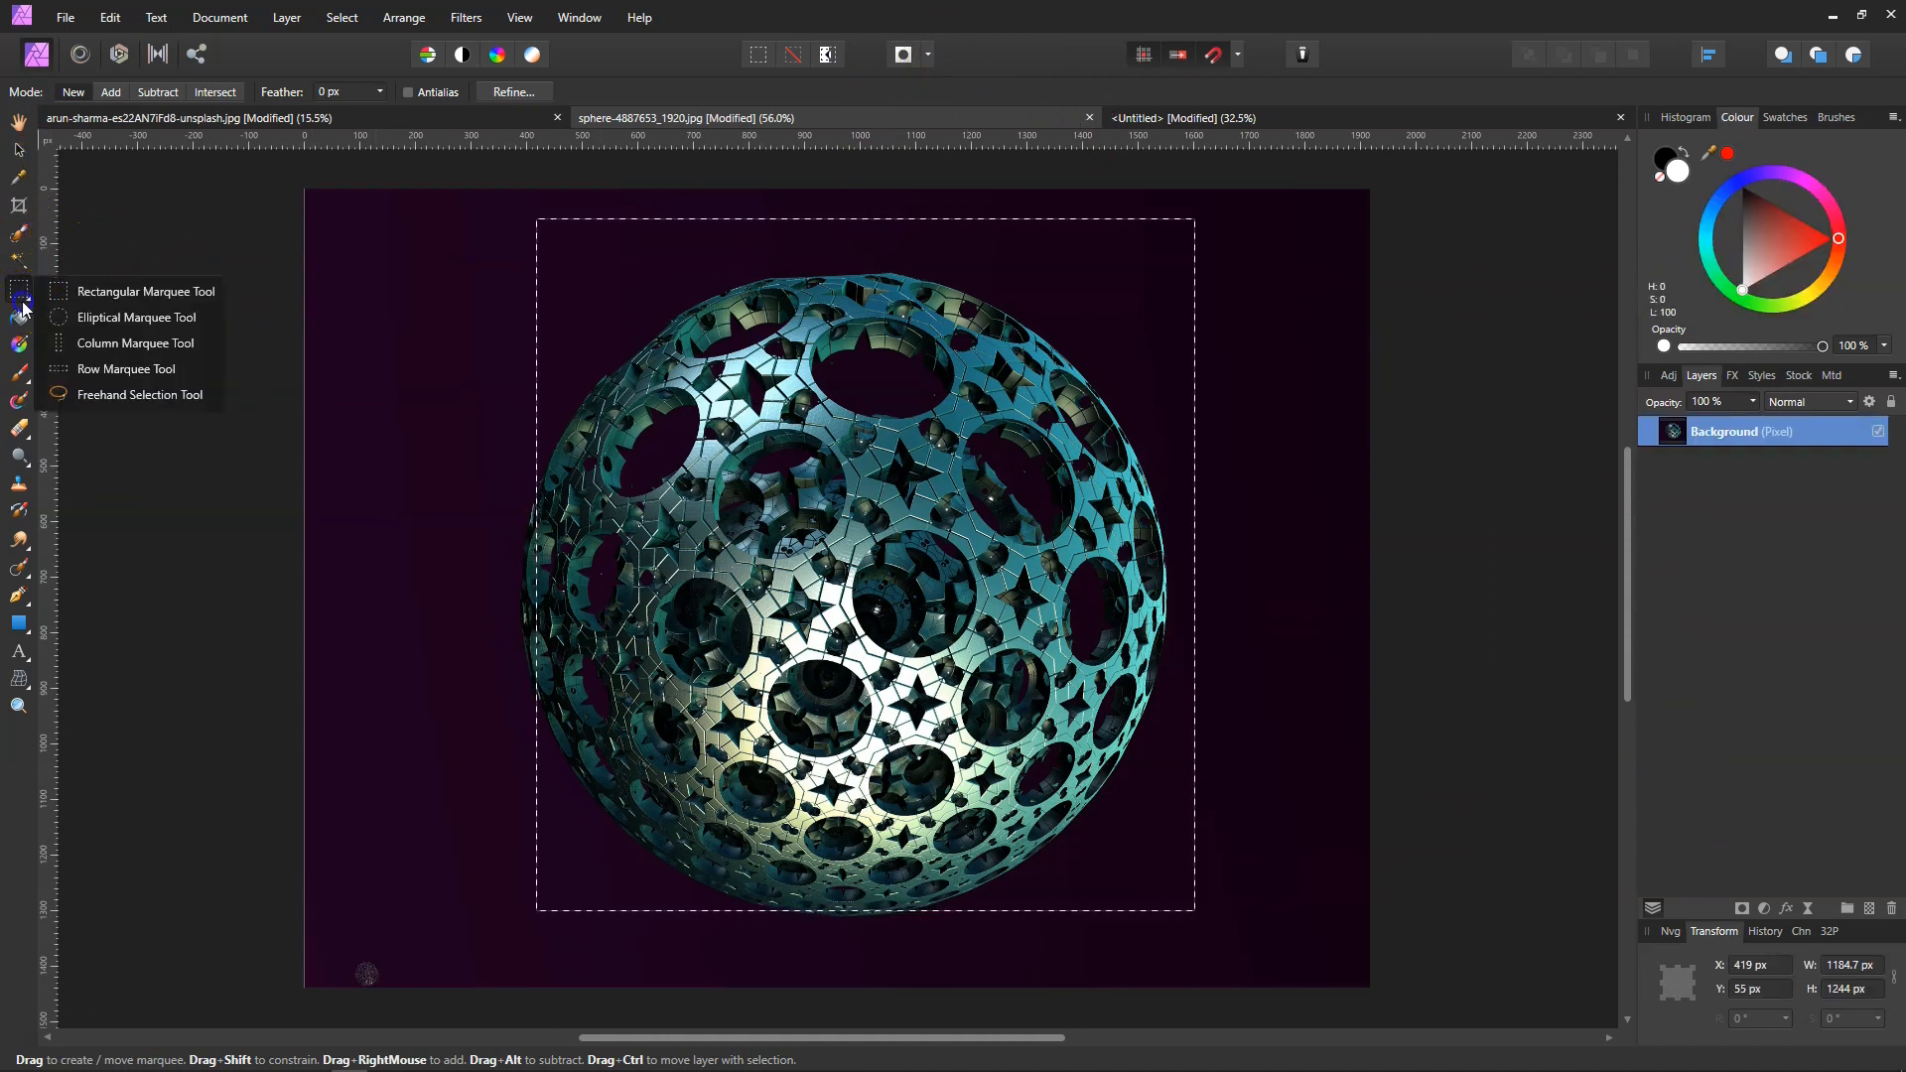
{"action": "left_click", "coordinate": [96, 343]}
{"action": "left_click_drag", "start_coordinate": [491, 397], "coordinate": [849, 424]}
{"action": "key", "text": "ctrl+d"}
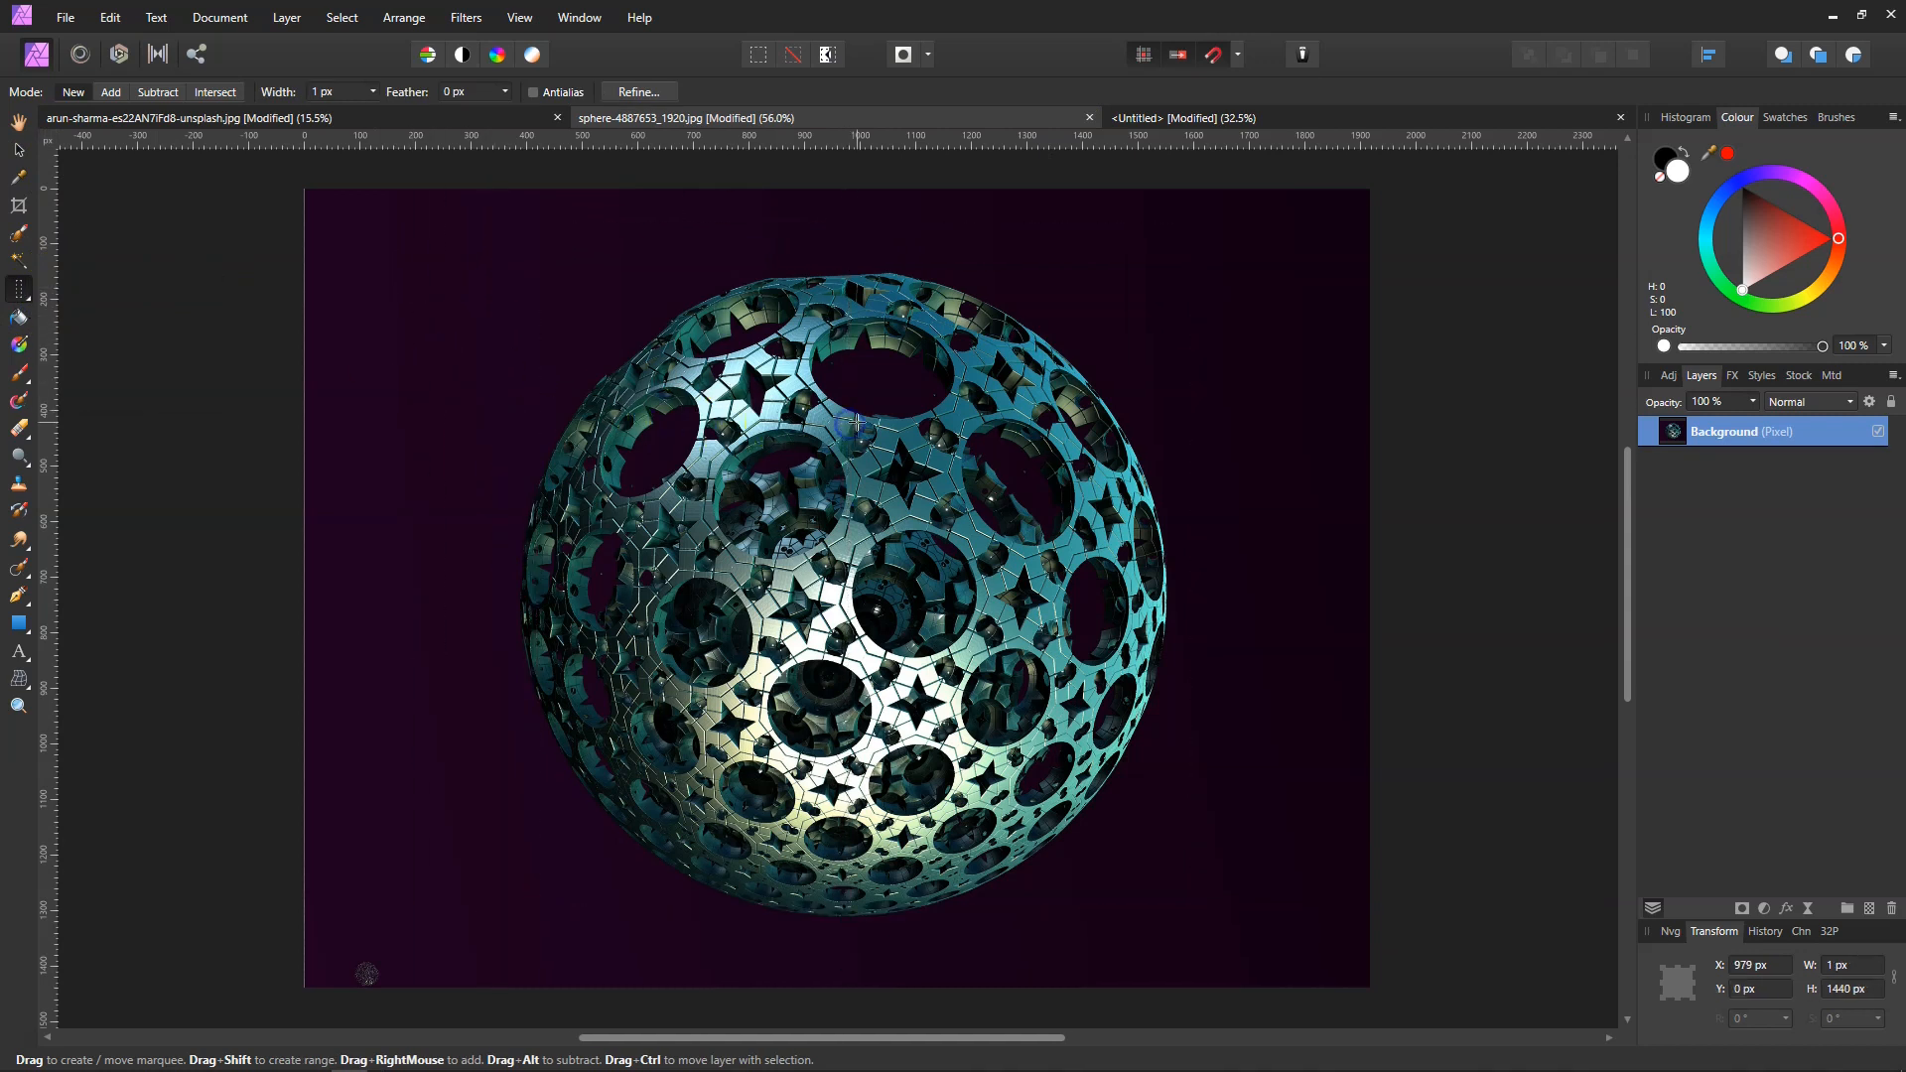
Step: Select a 1 px high row across the sphere with the Row Marquee, positioned at about Y 671 px
{"action": "left_click", "coordinate": [22, 295]}
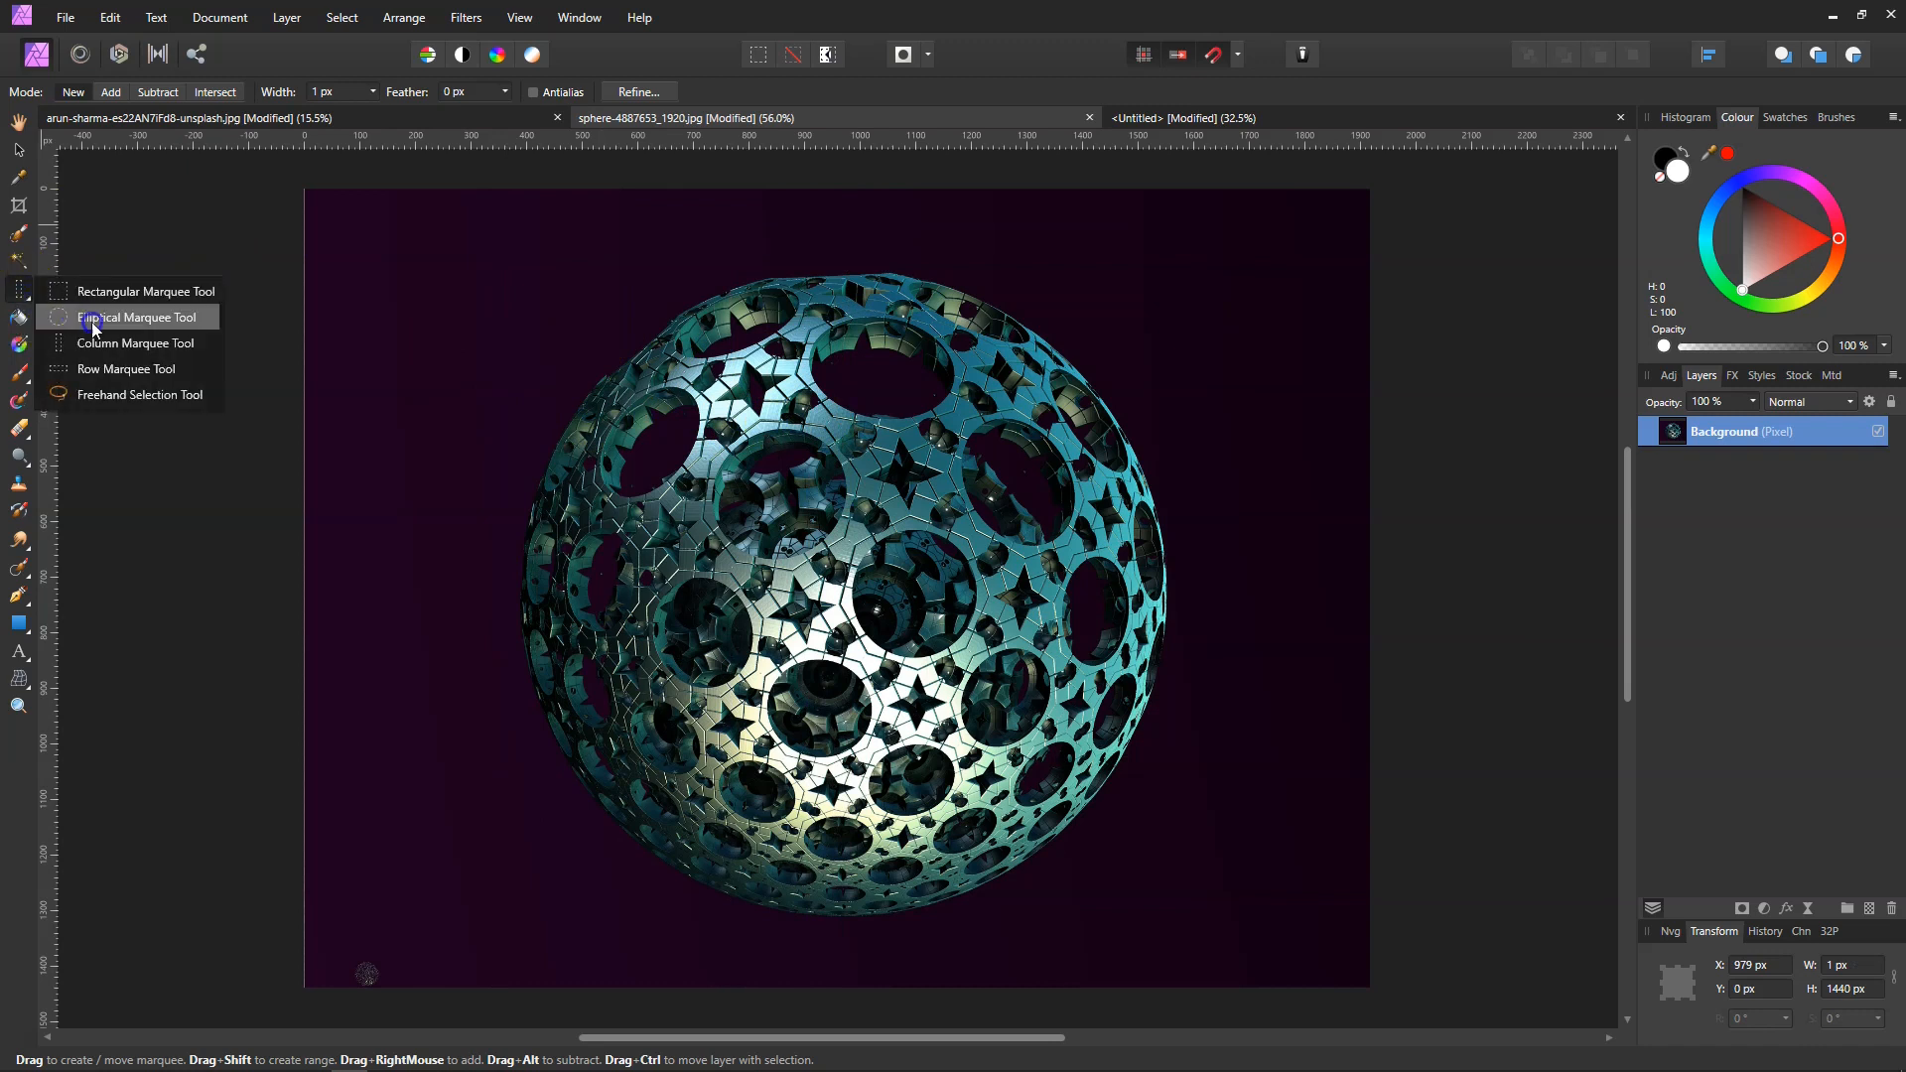
{"action": "left_click", "coordinate": [126, 368]}
{"action": "left_click", "coordinate": [851, 451]}
{"action": "left_click_drag", "start_coordinate": [817, 590], "coordinate": [1004, 563]}
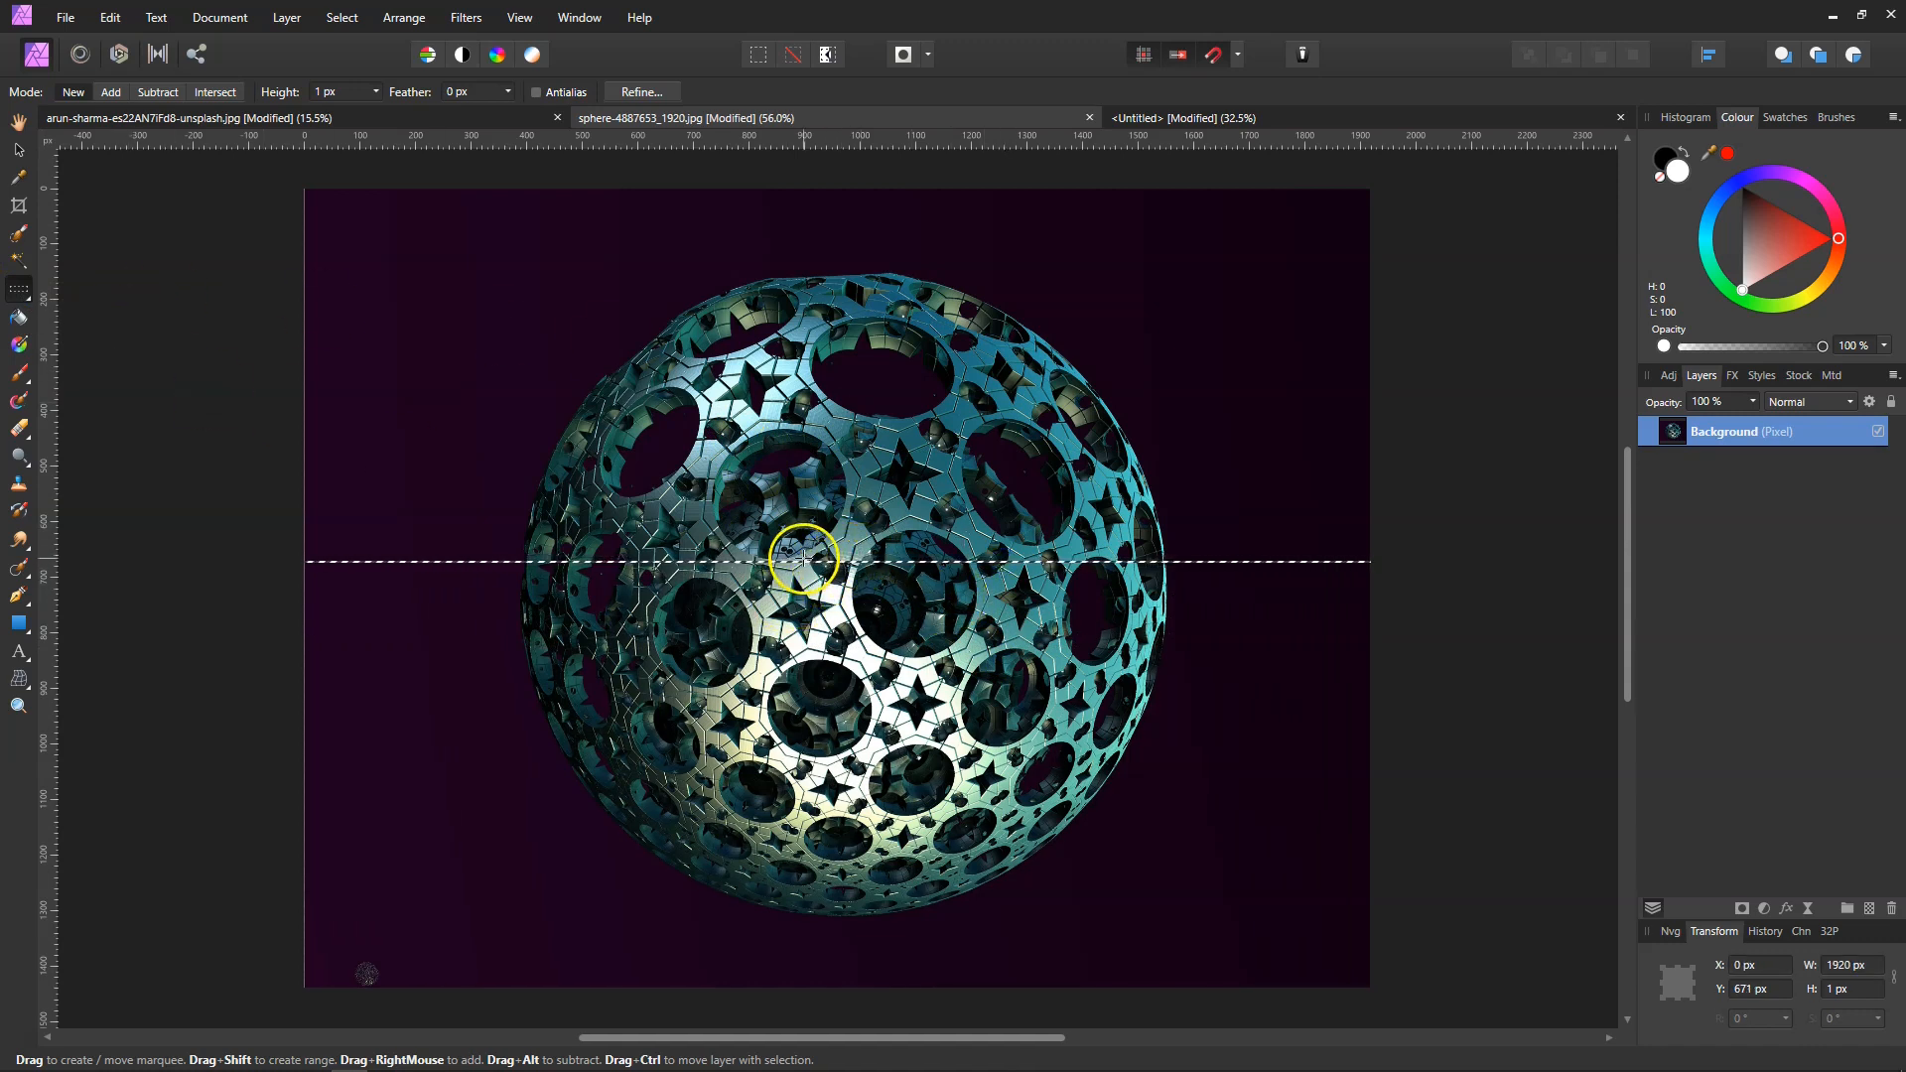
Step: Clear the row selection, then try a thin rectangular marquee about 1097 × 2 px across the sphere's upper part and clear it
{"action": "left_click", "coordinate": [789, 541]}
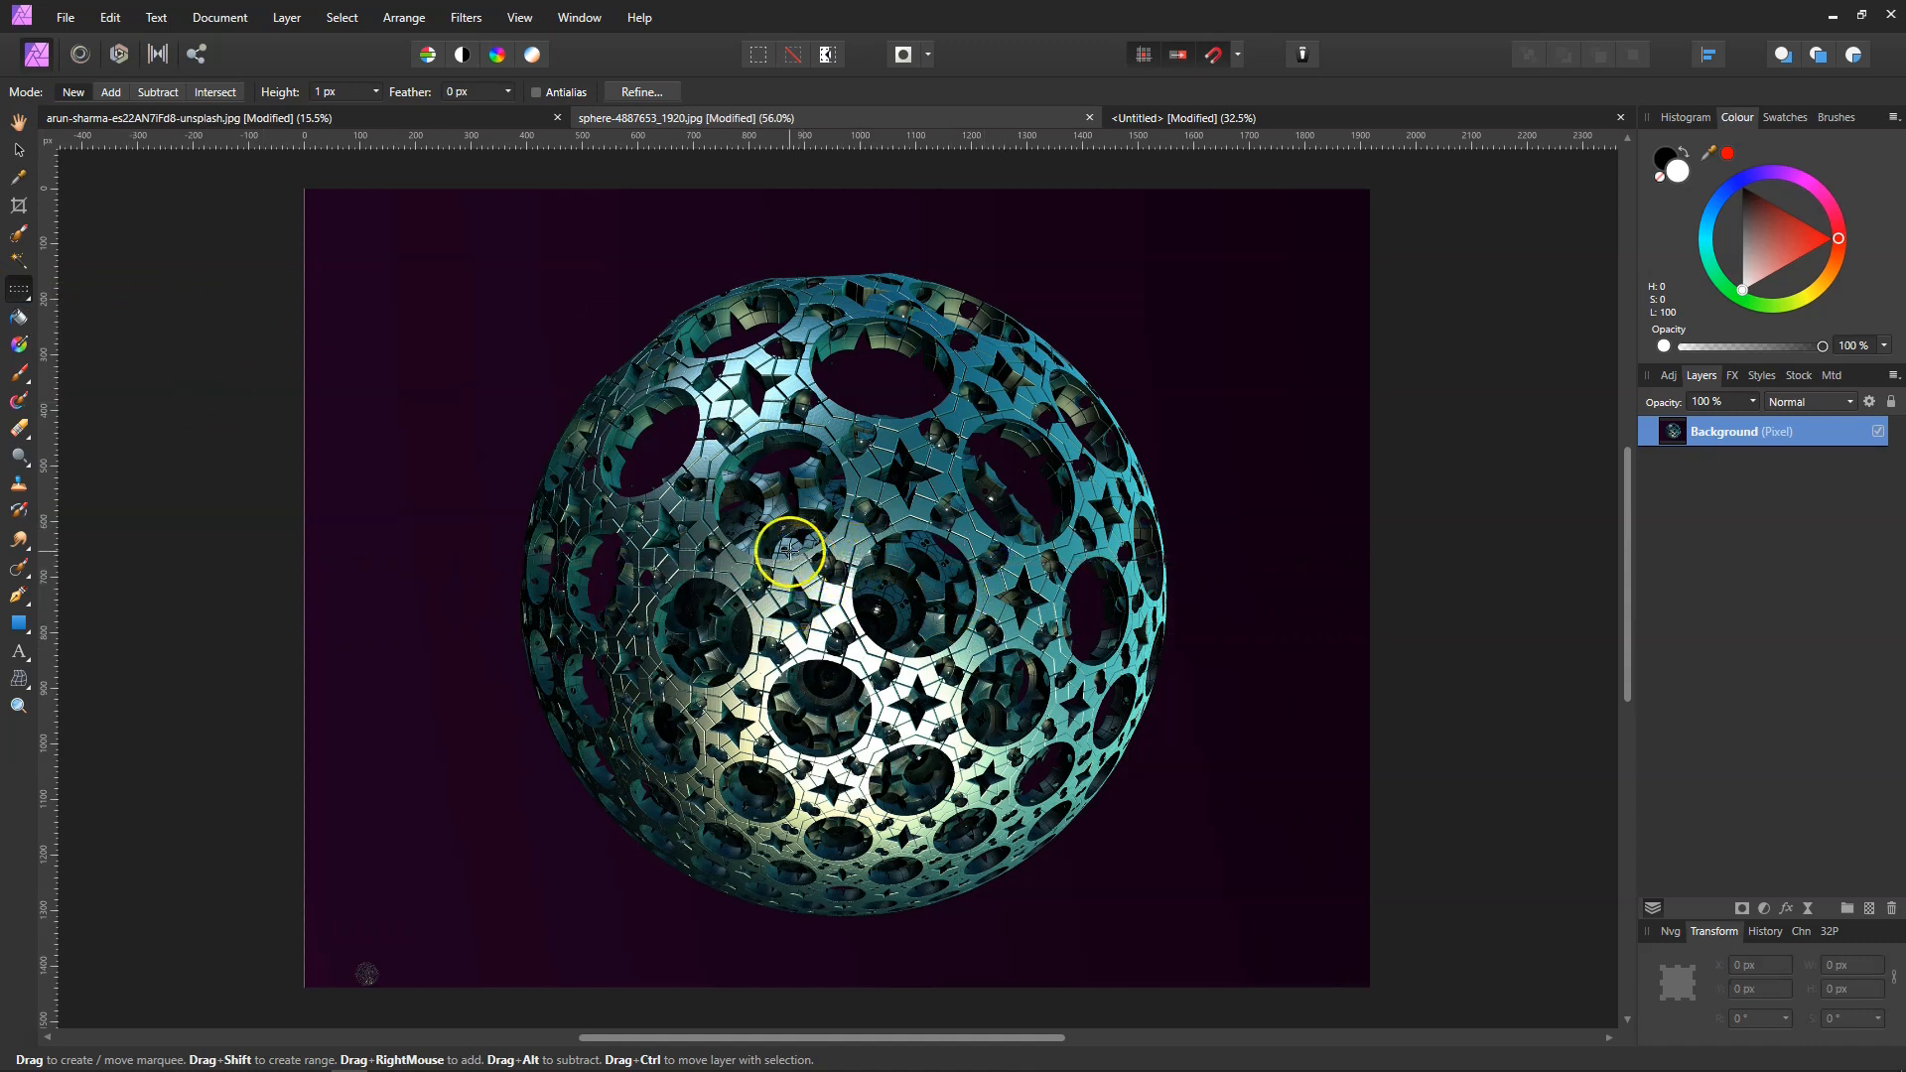
{"action": "left_click", "coordinate": [20, 290]}
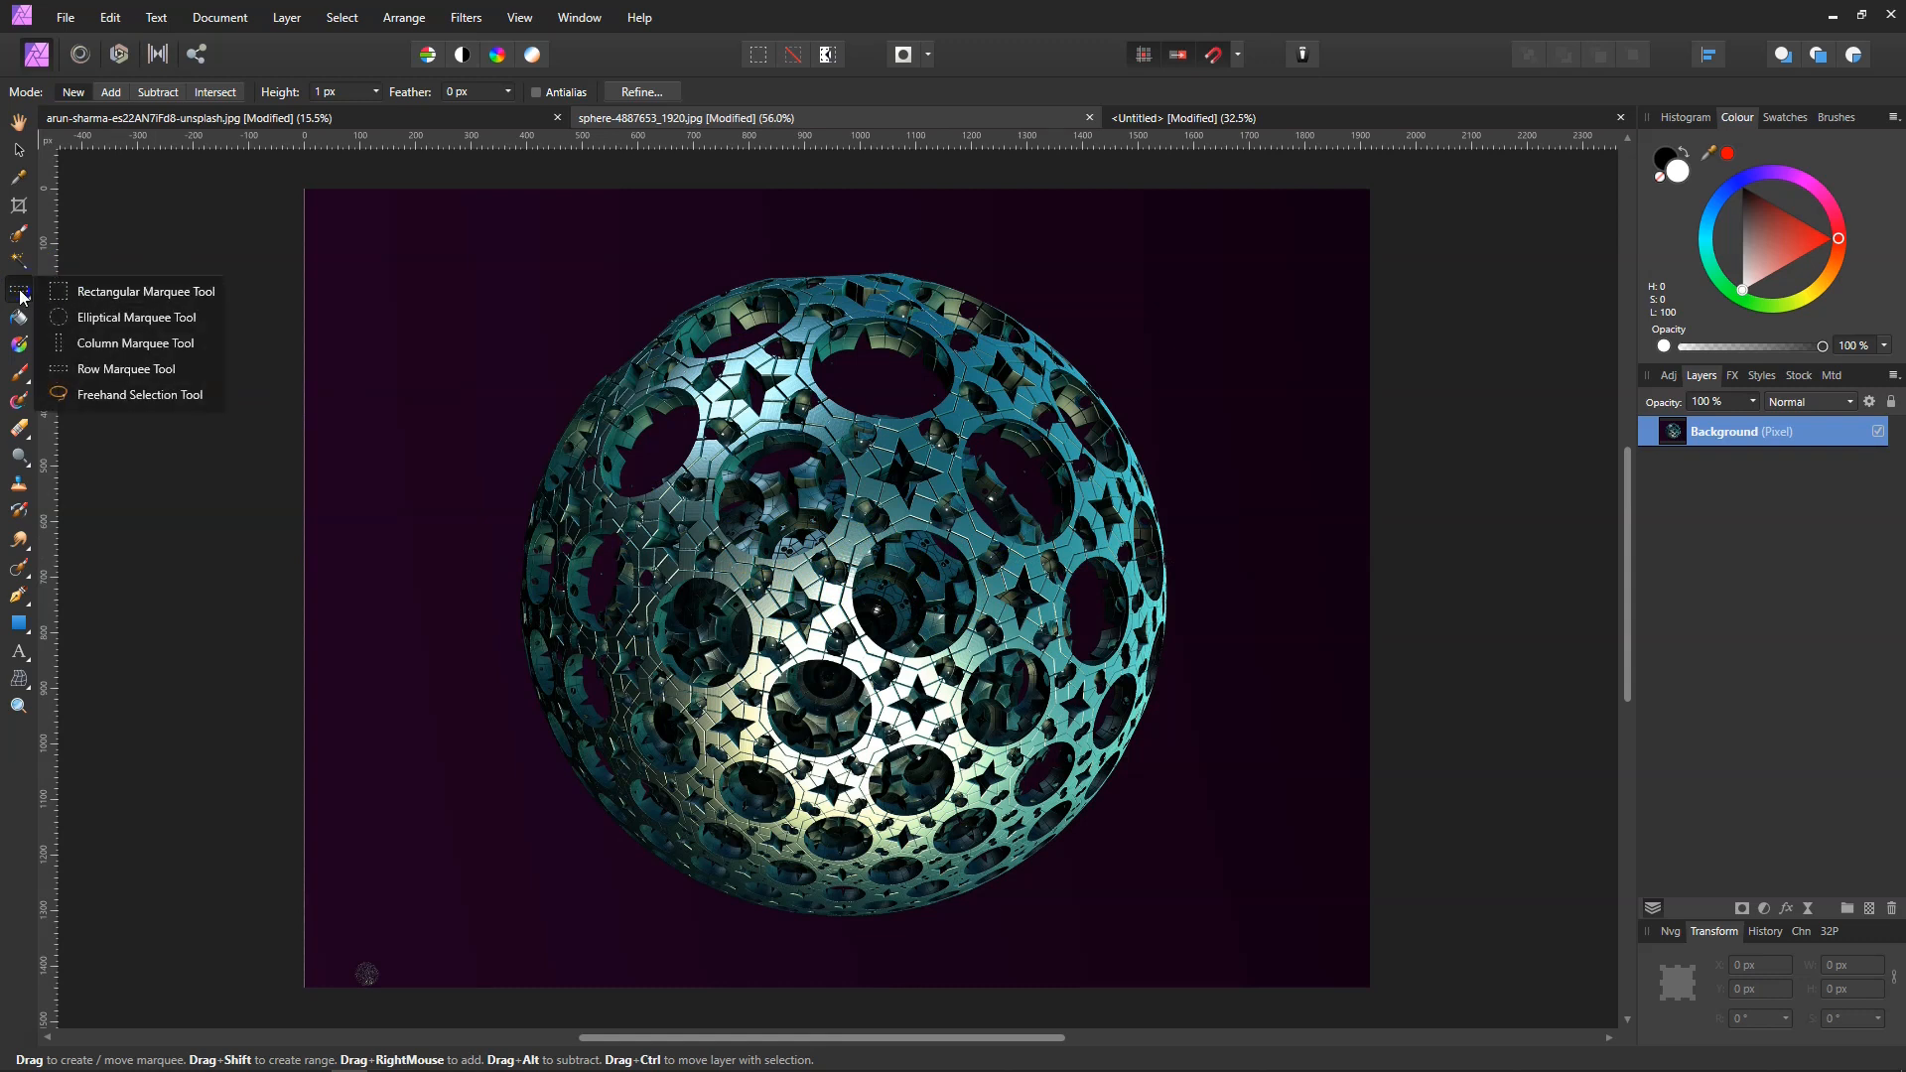
{"action": "left_click", "coordinate": [94, 290]}
{"action": "left_click_drag", "start_coordinate": [701, 389], "coordinate": [1307, 387]}
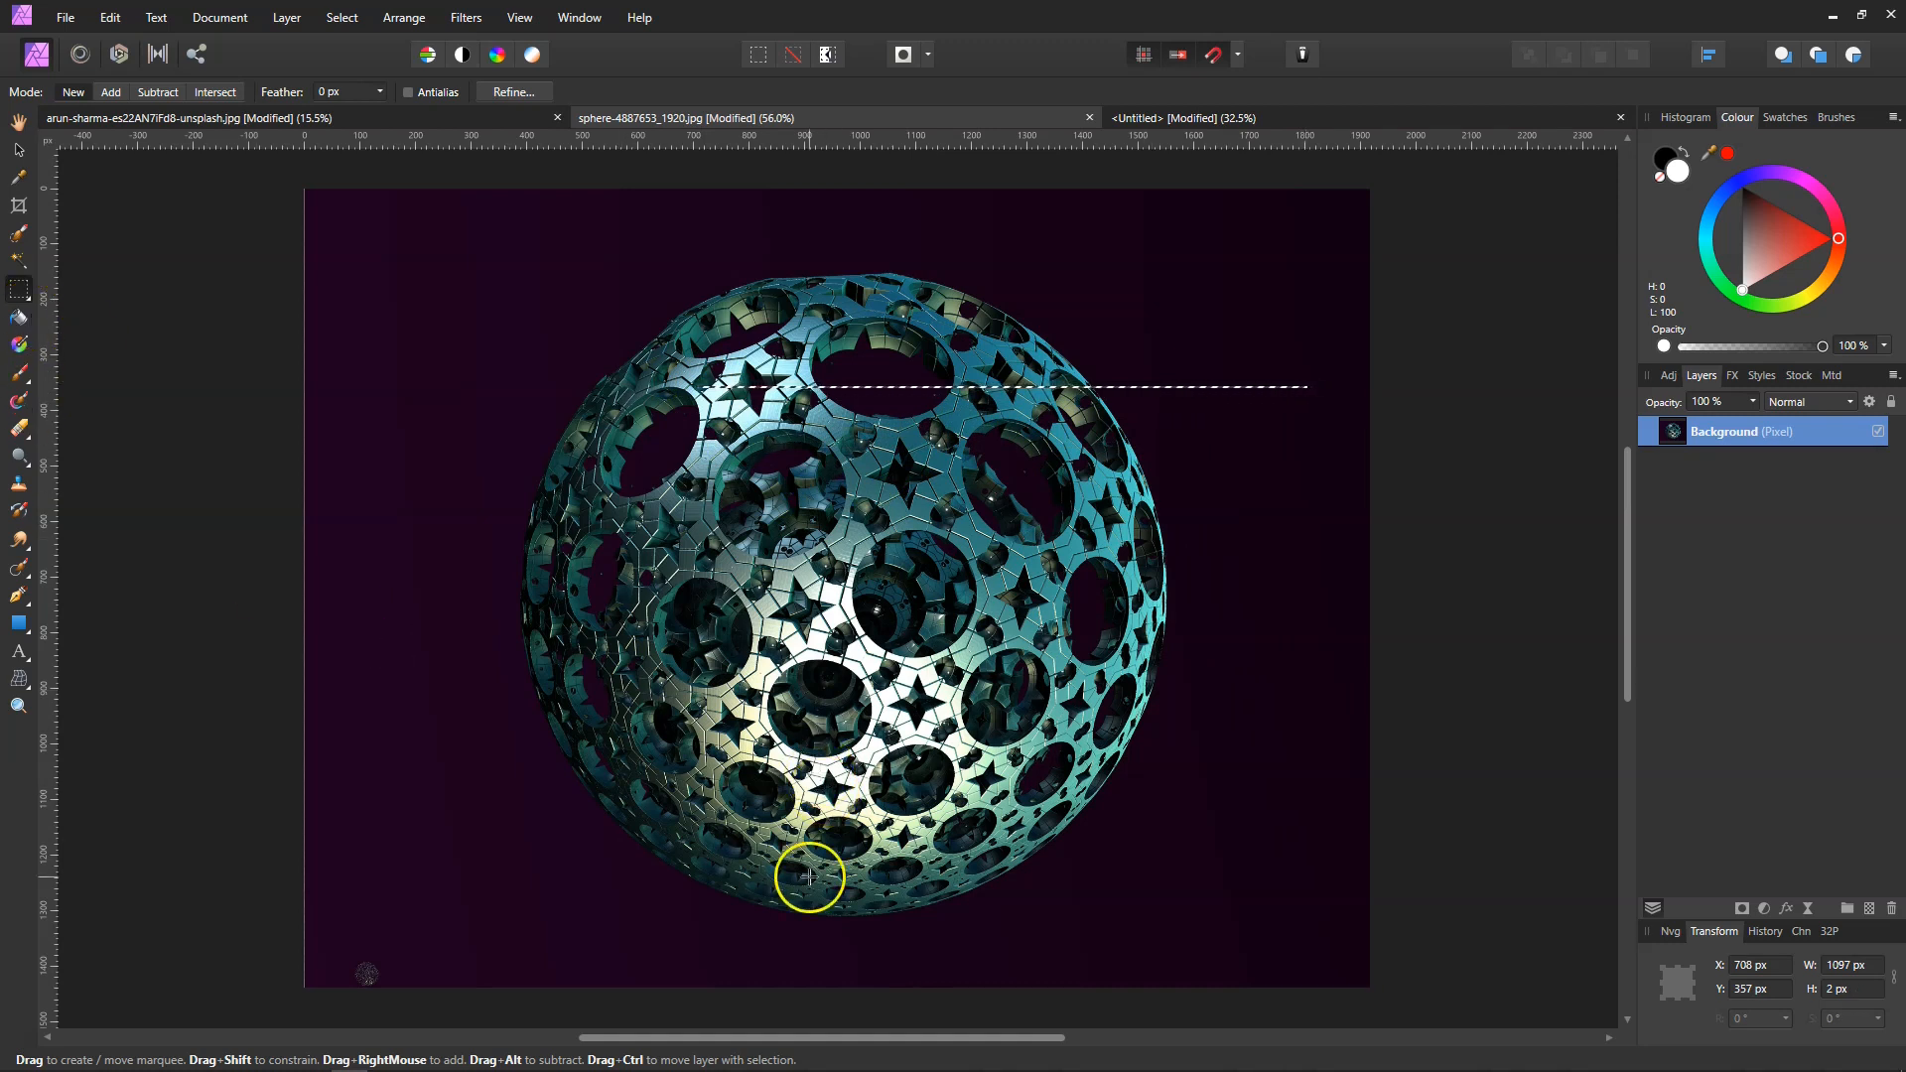
{"action": "left_click", "coordinate": [939, 604]}
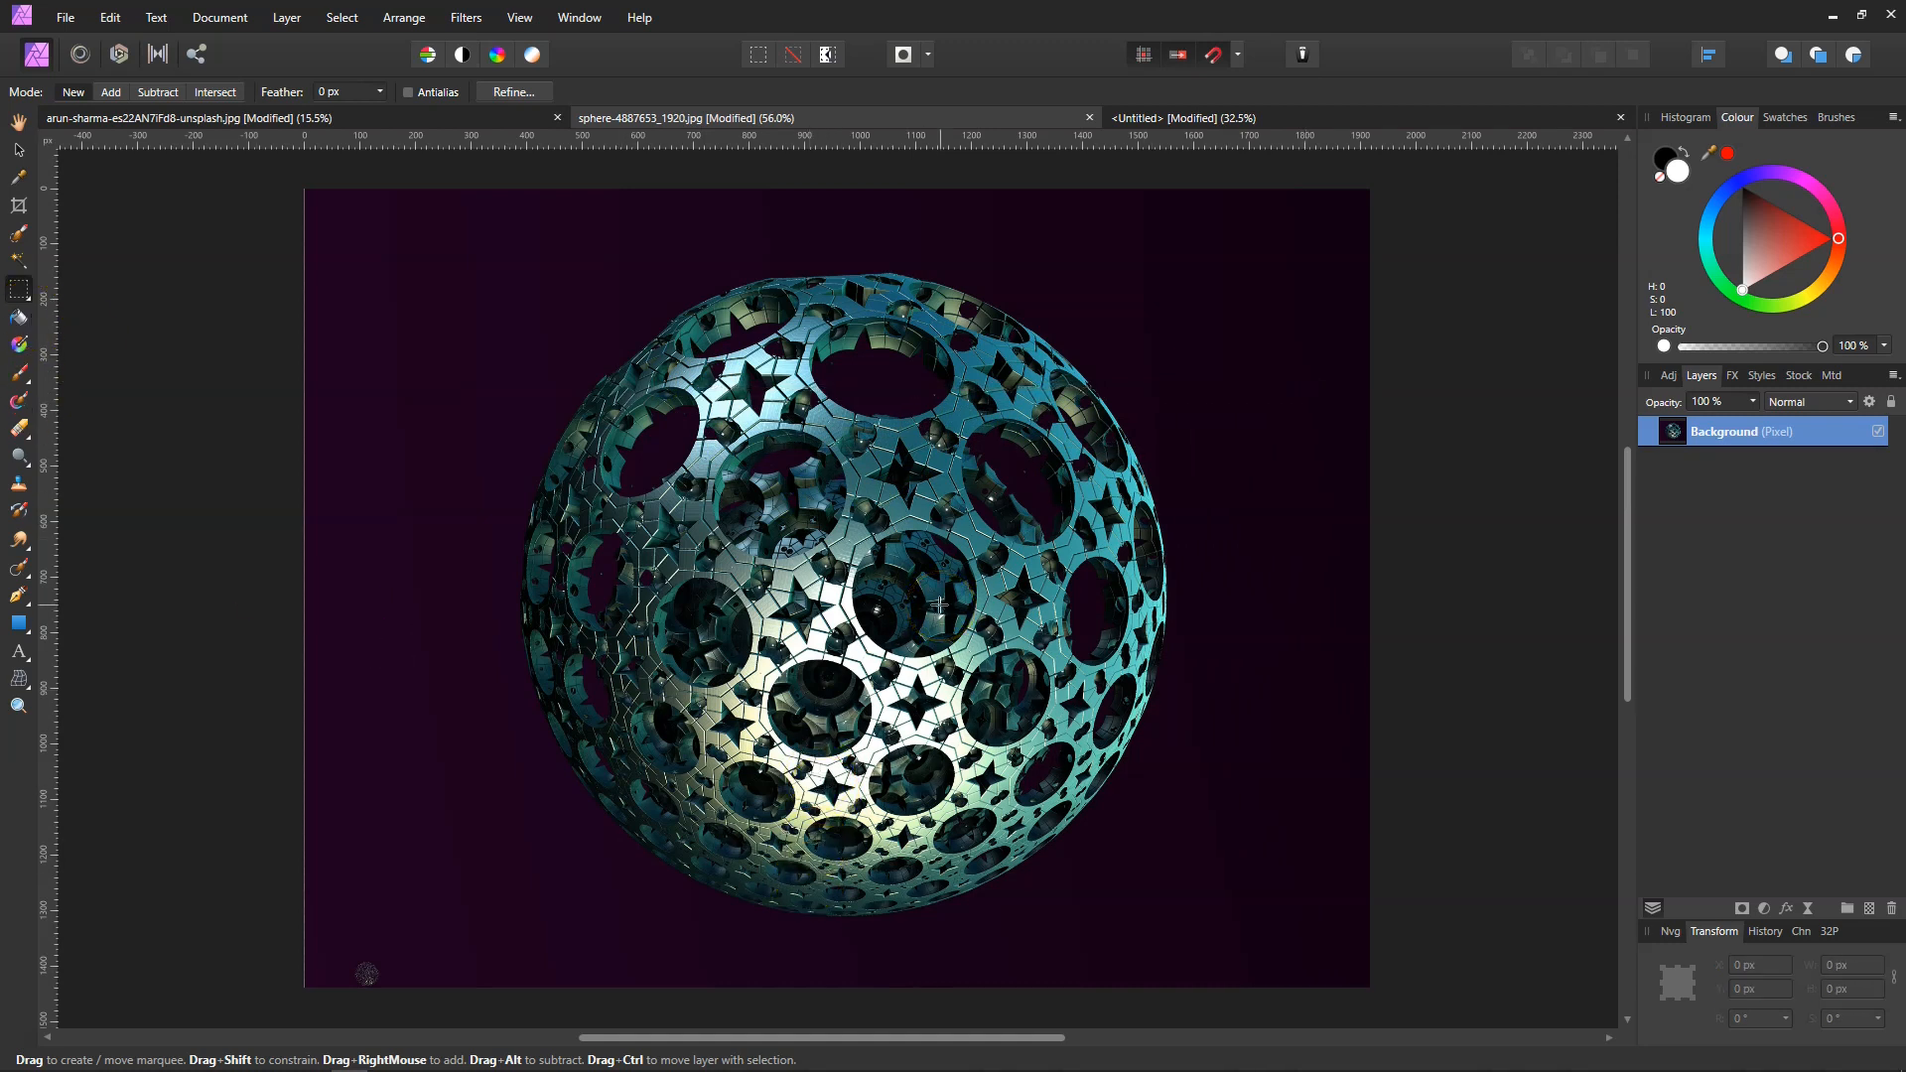
Step: Activate the Freehand Selection Tool, then in the untitled document create a pixel selection from the text layer's letter shapes
{"action": "left_click", "coordinate": [19, 289]}
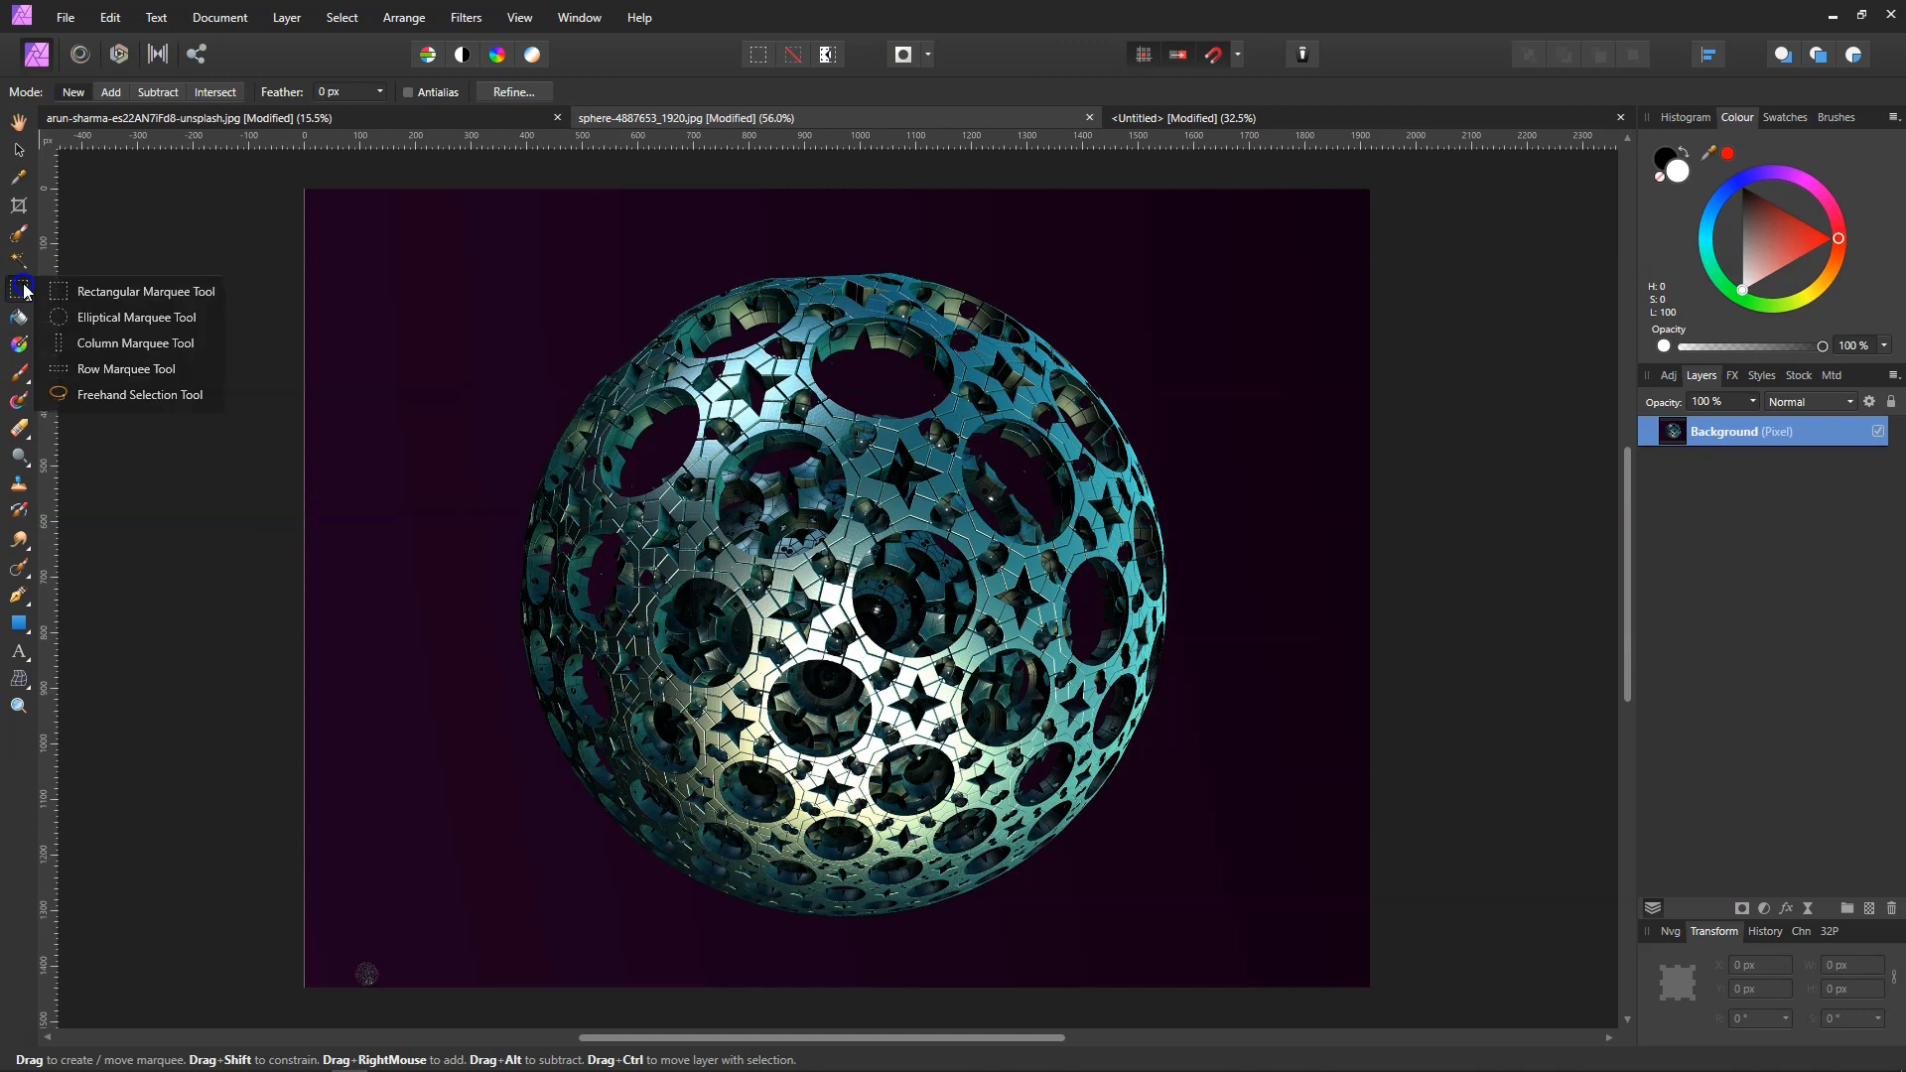
{"action": "left_click", "coordinate": [61, 397]}
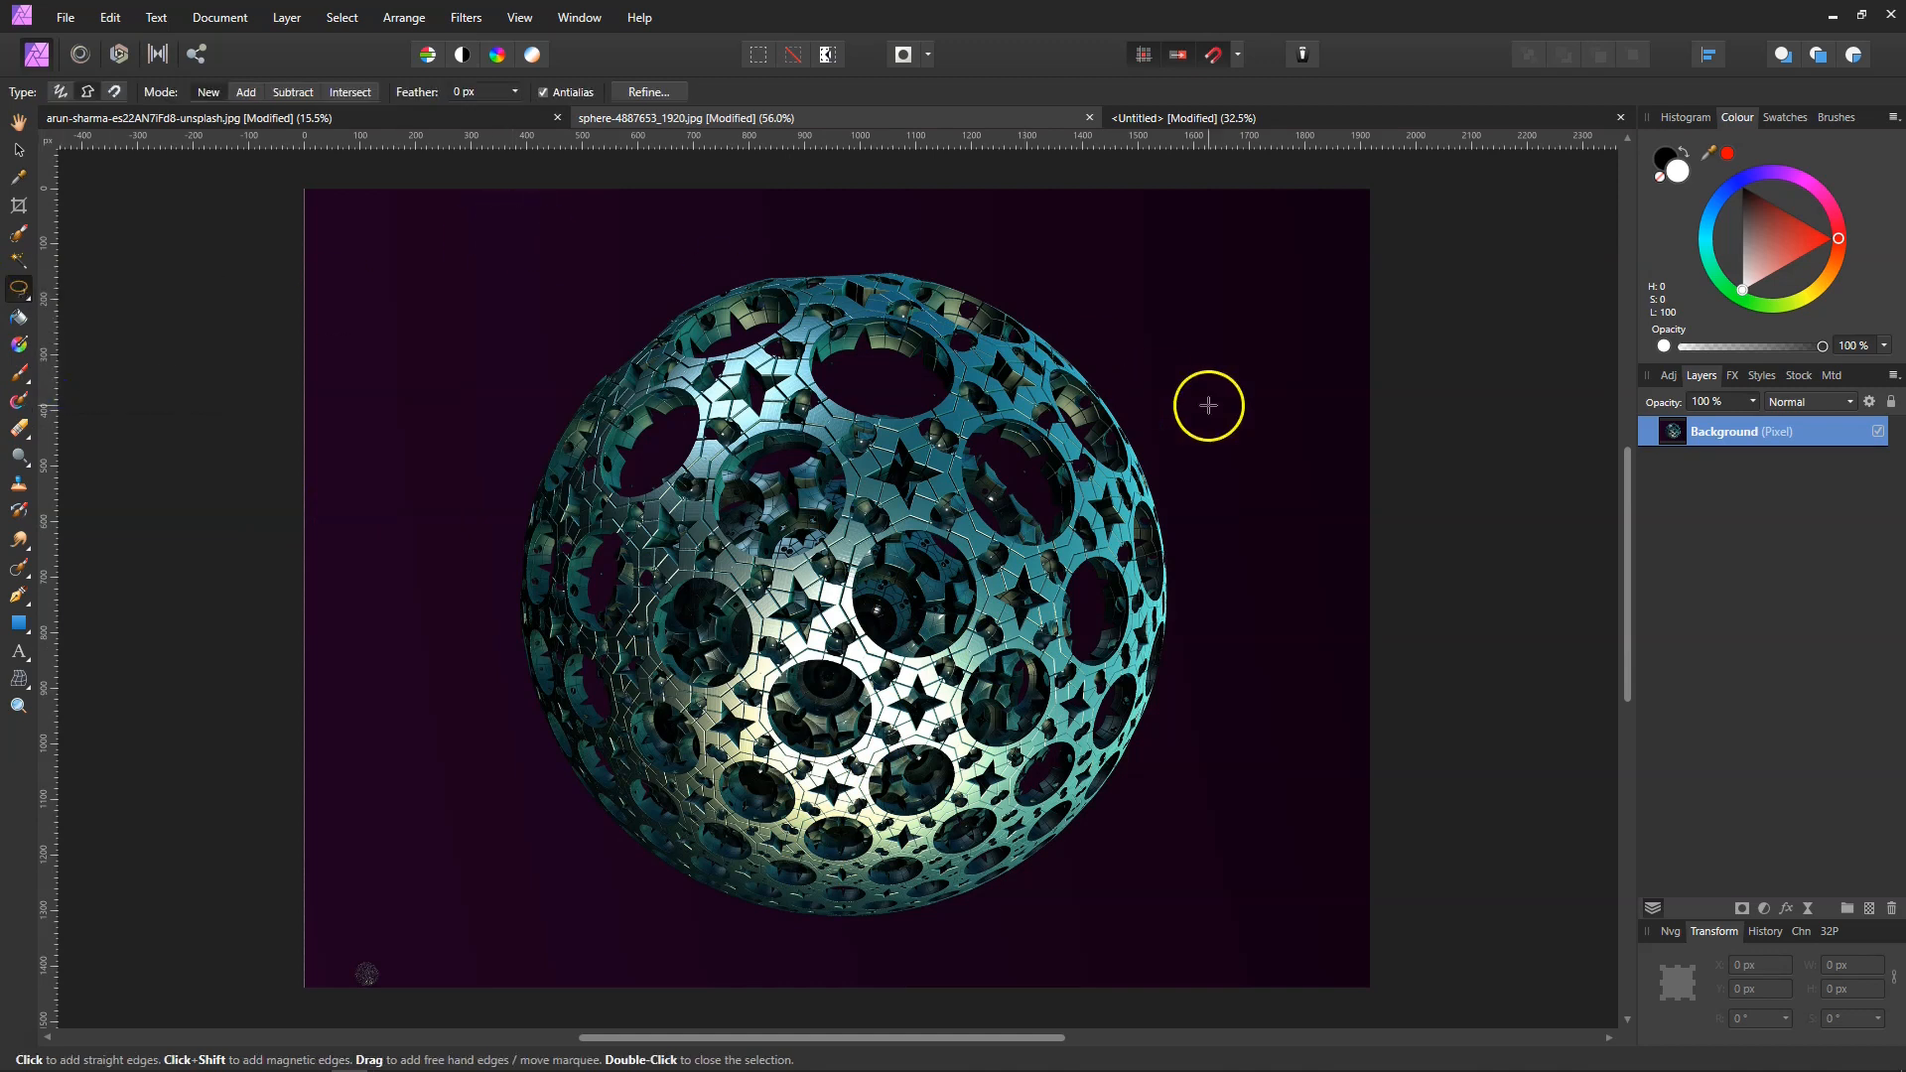
{"action": "left_click", "coordinate": [1151, 120]}
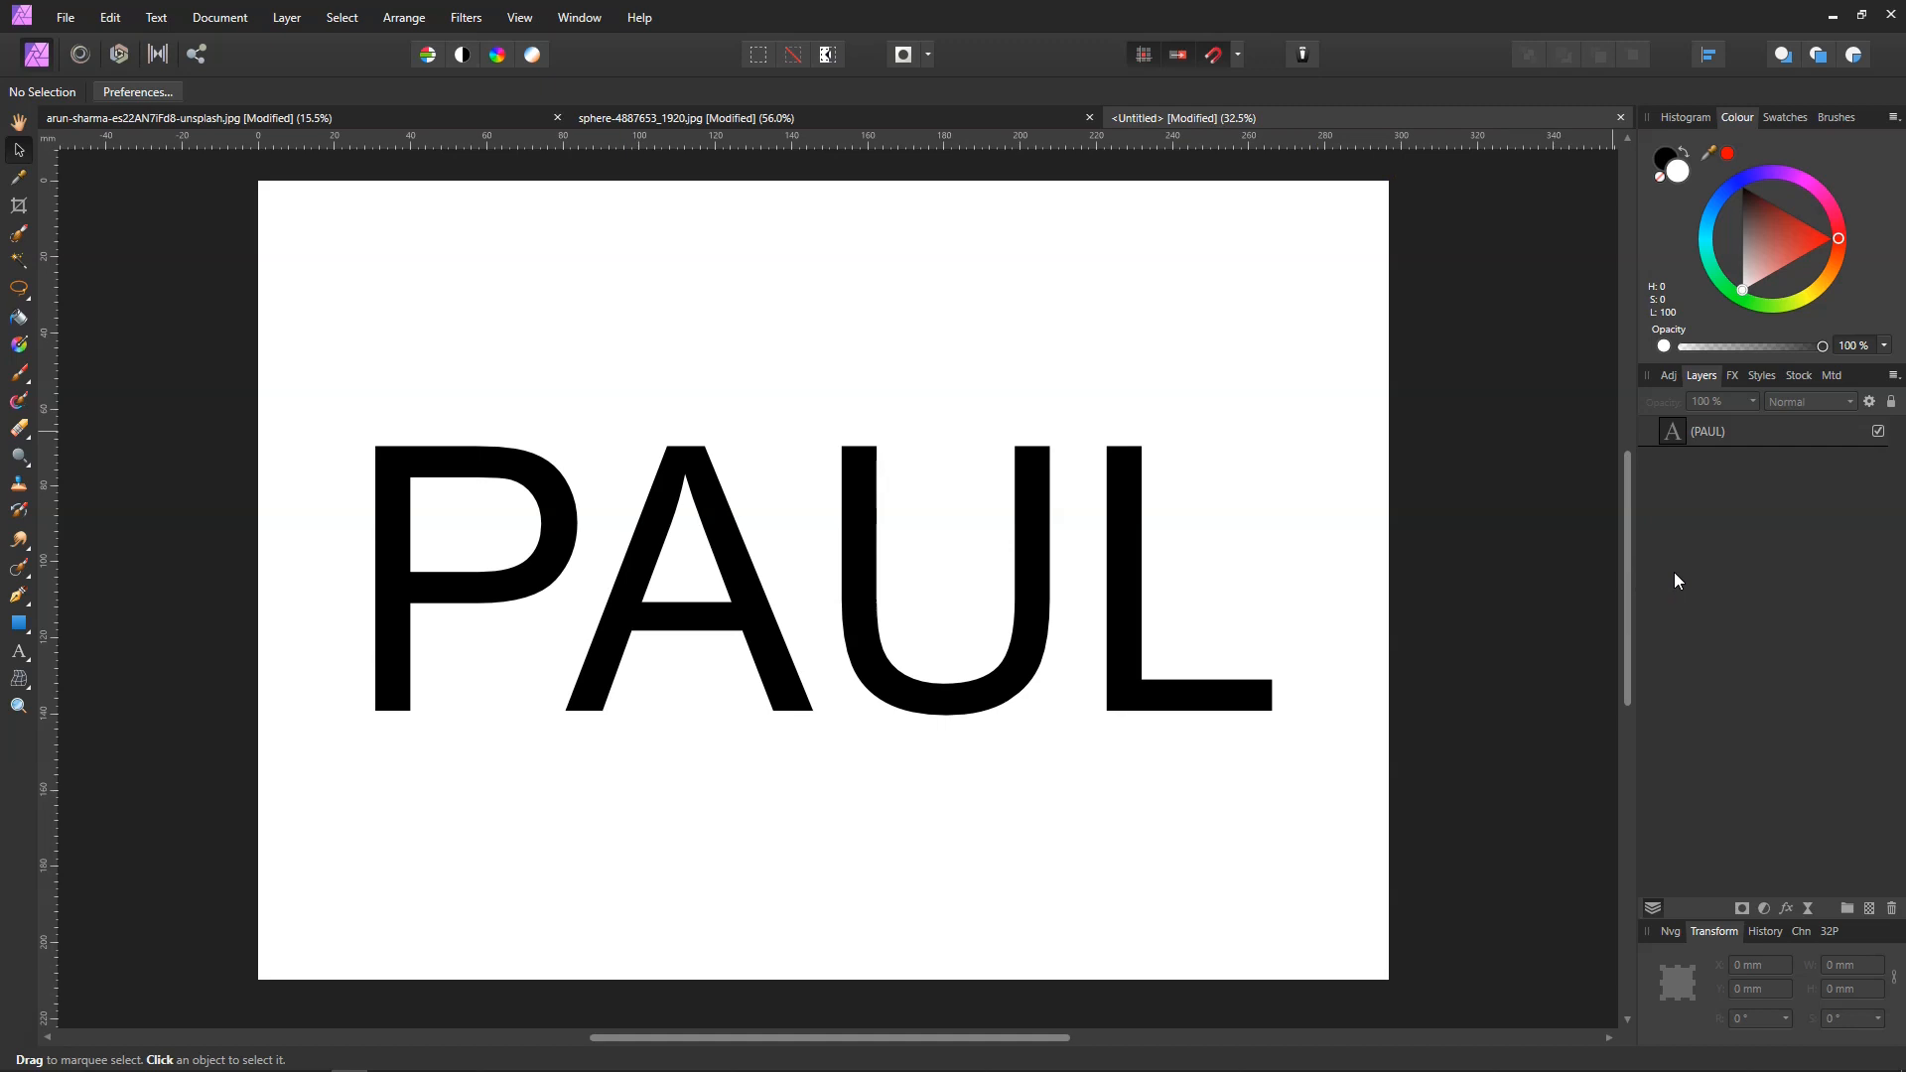
{"action": "left_click", "coordinate": [1675, 437], "text": "ctrl"}
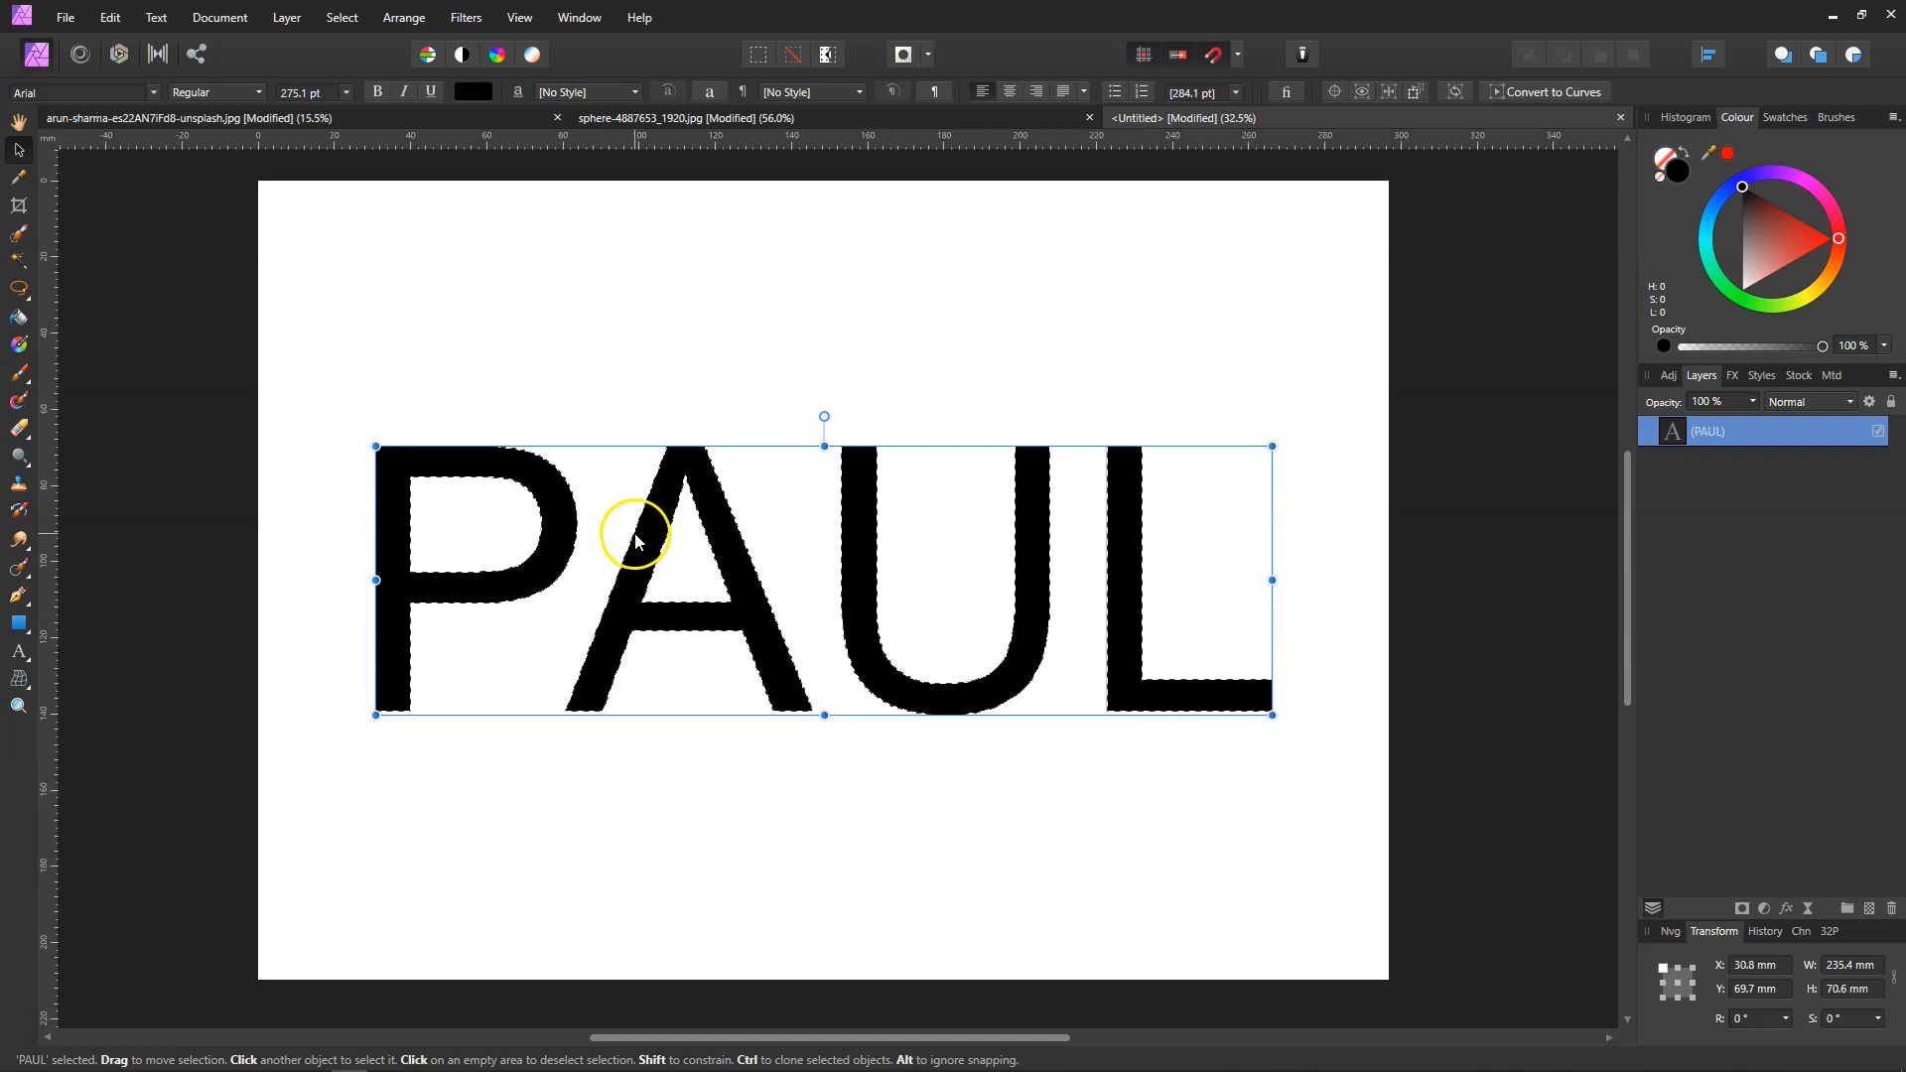
Step: Switch to the dancer image, activate the Move Tool and try loading a luminosity selection from the Background layer
{"action": "left_click", "coordinate": [291, 120]}
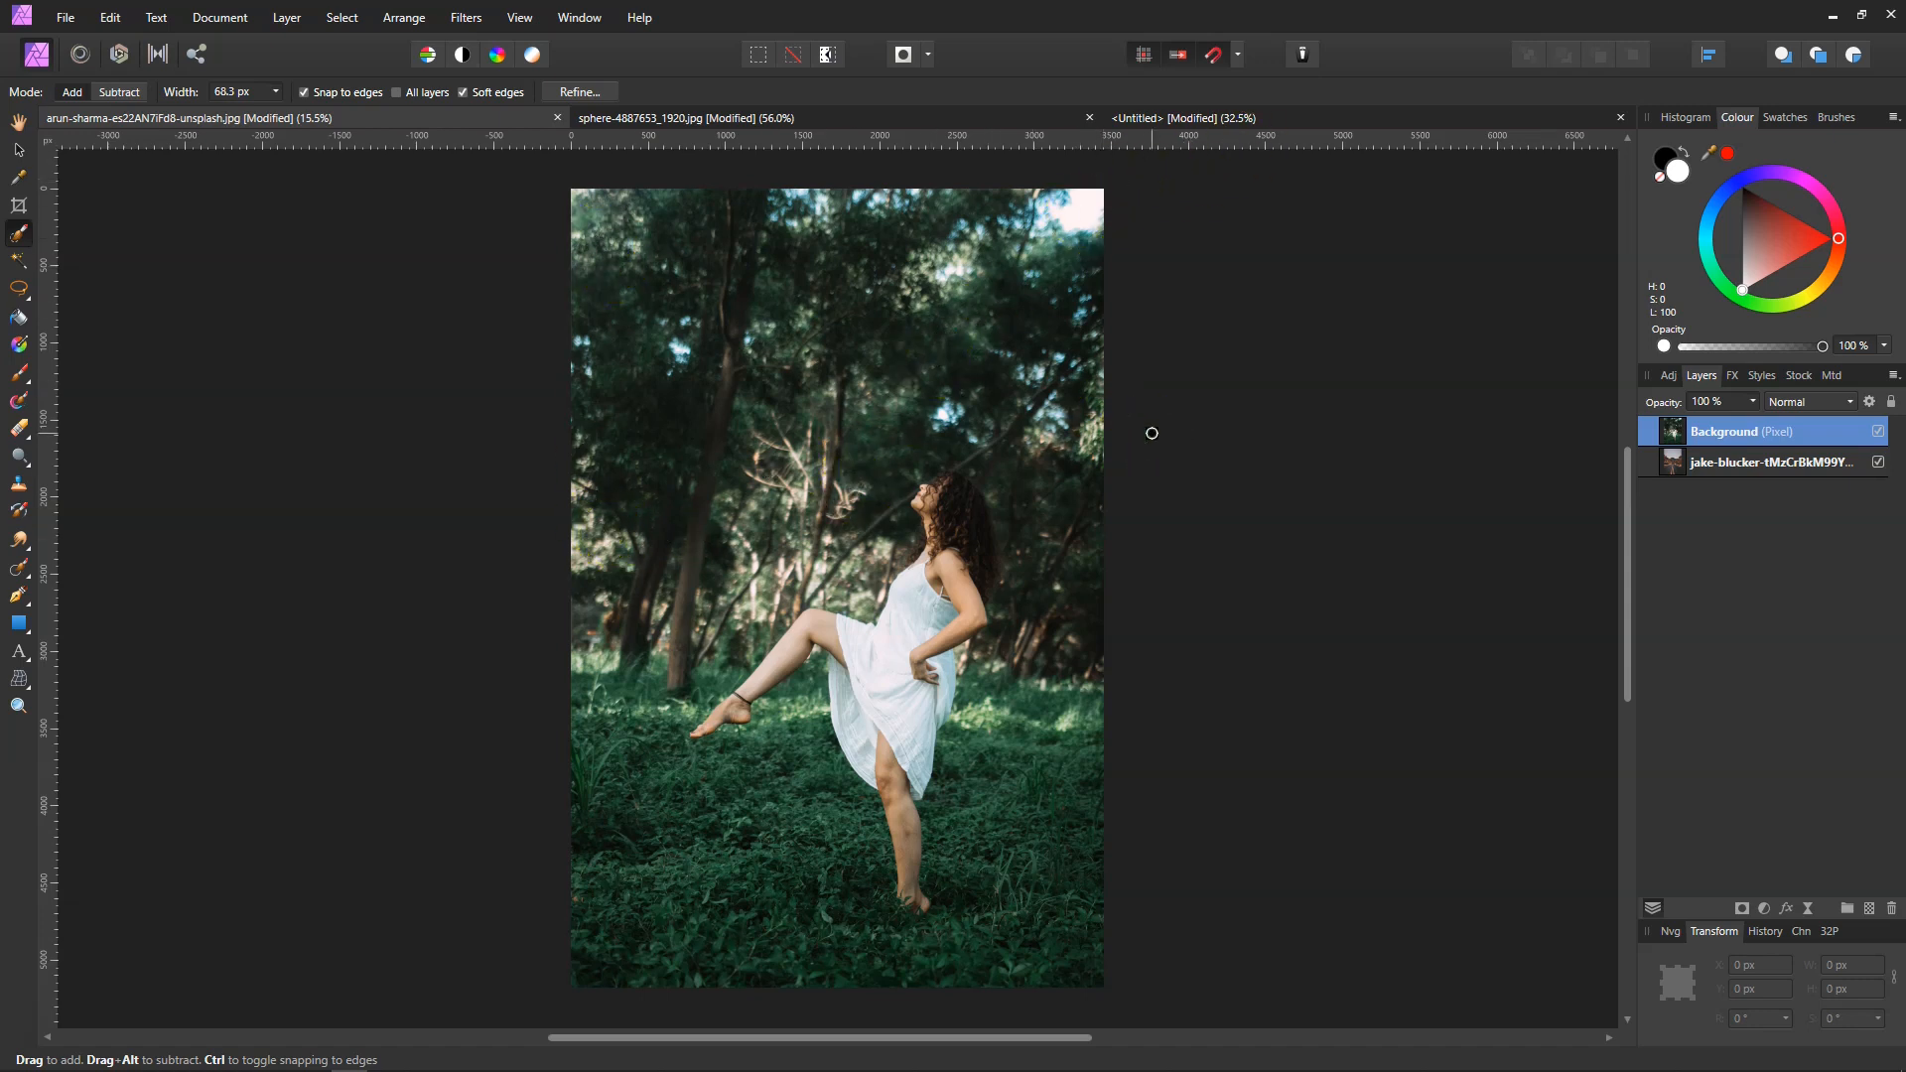
{"action": "left_click", "coordinate": [20, 151]}
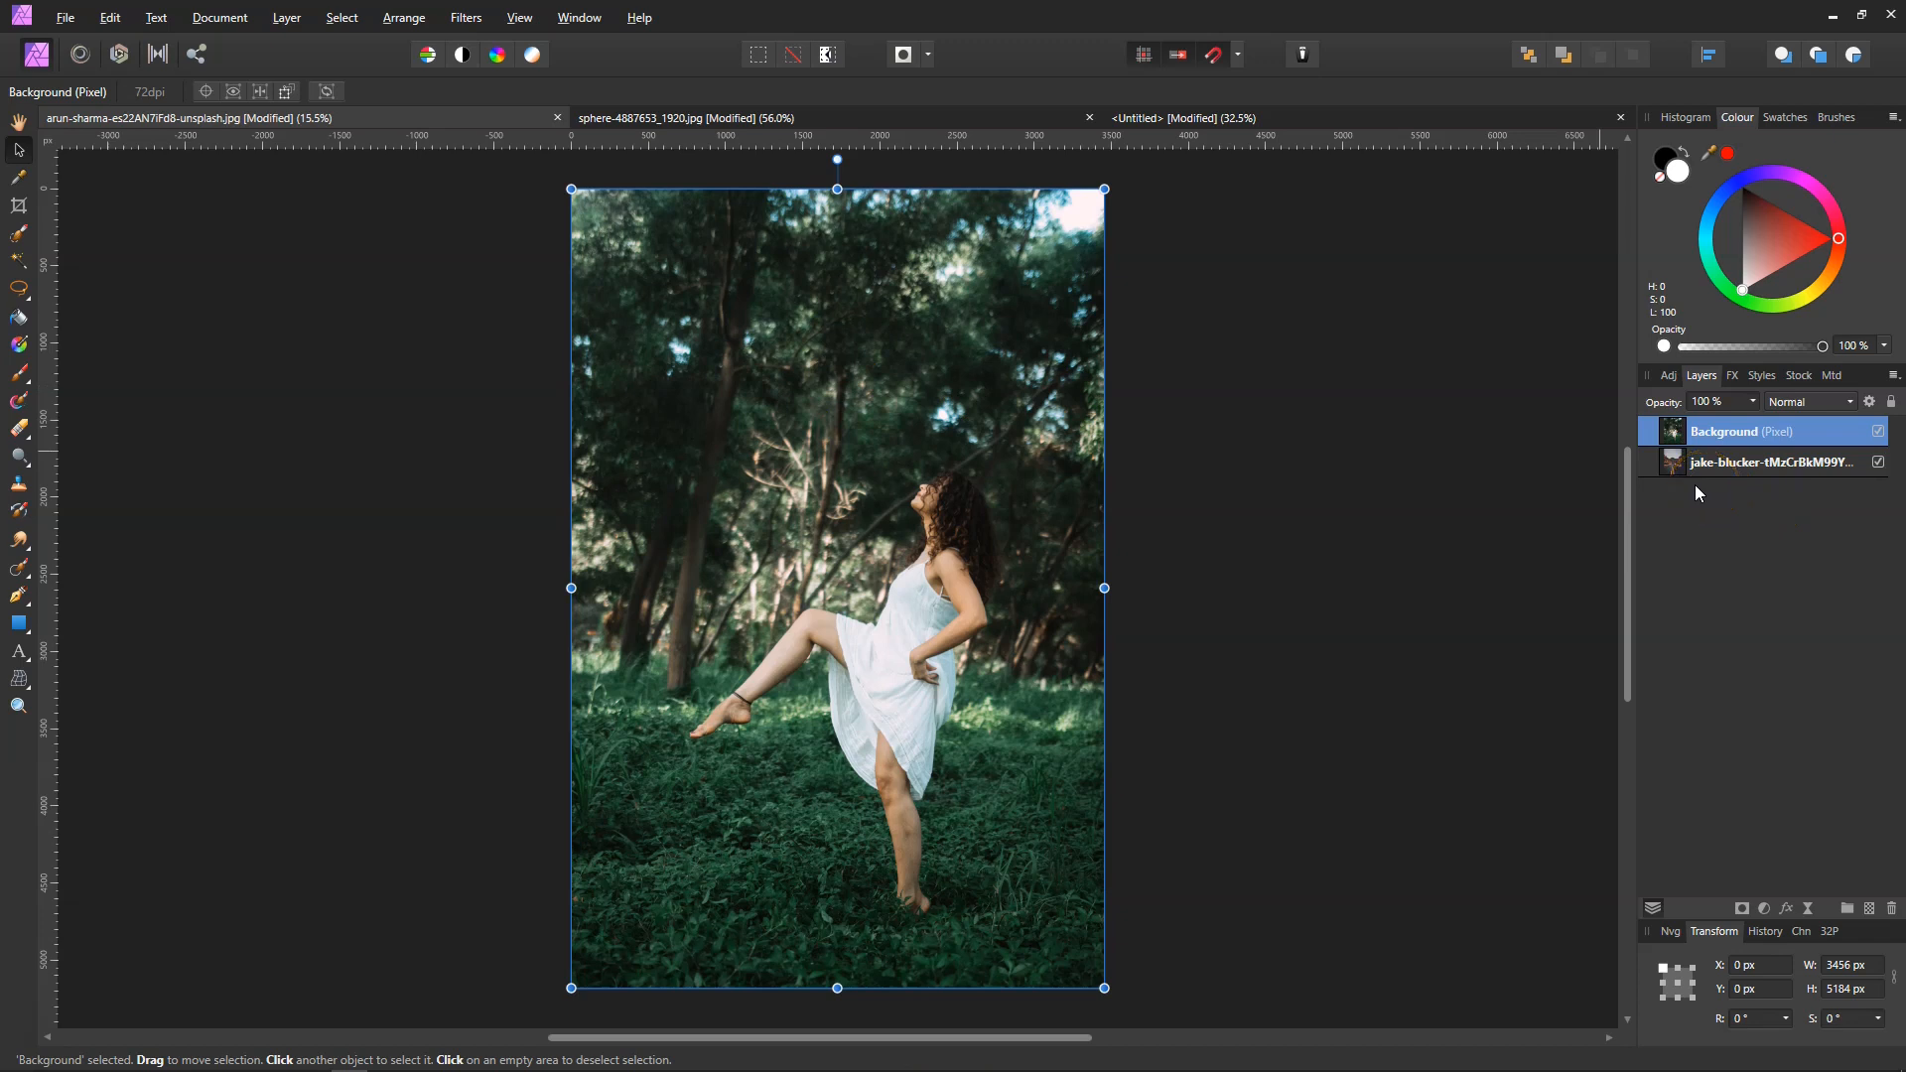
{"action": "left_click", "coordinate": [1671, 435], "text": "ctrl+shift"}
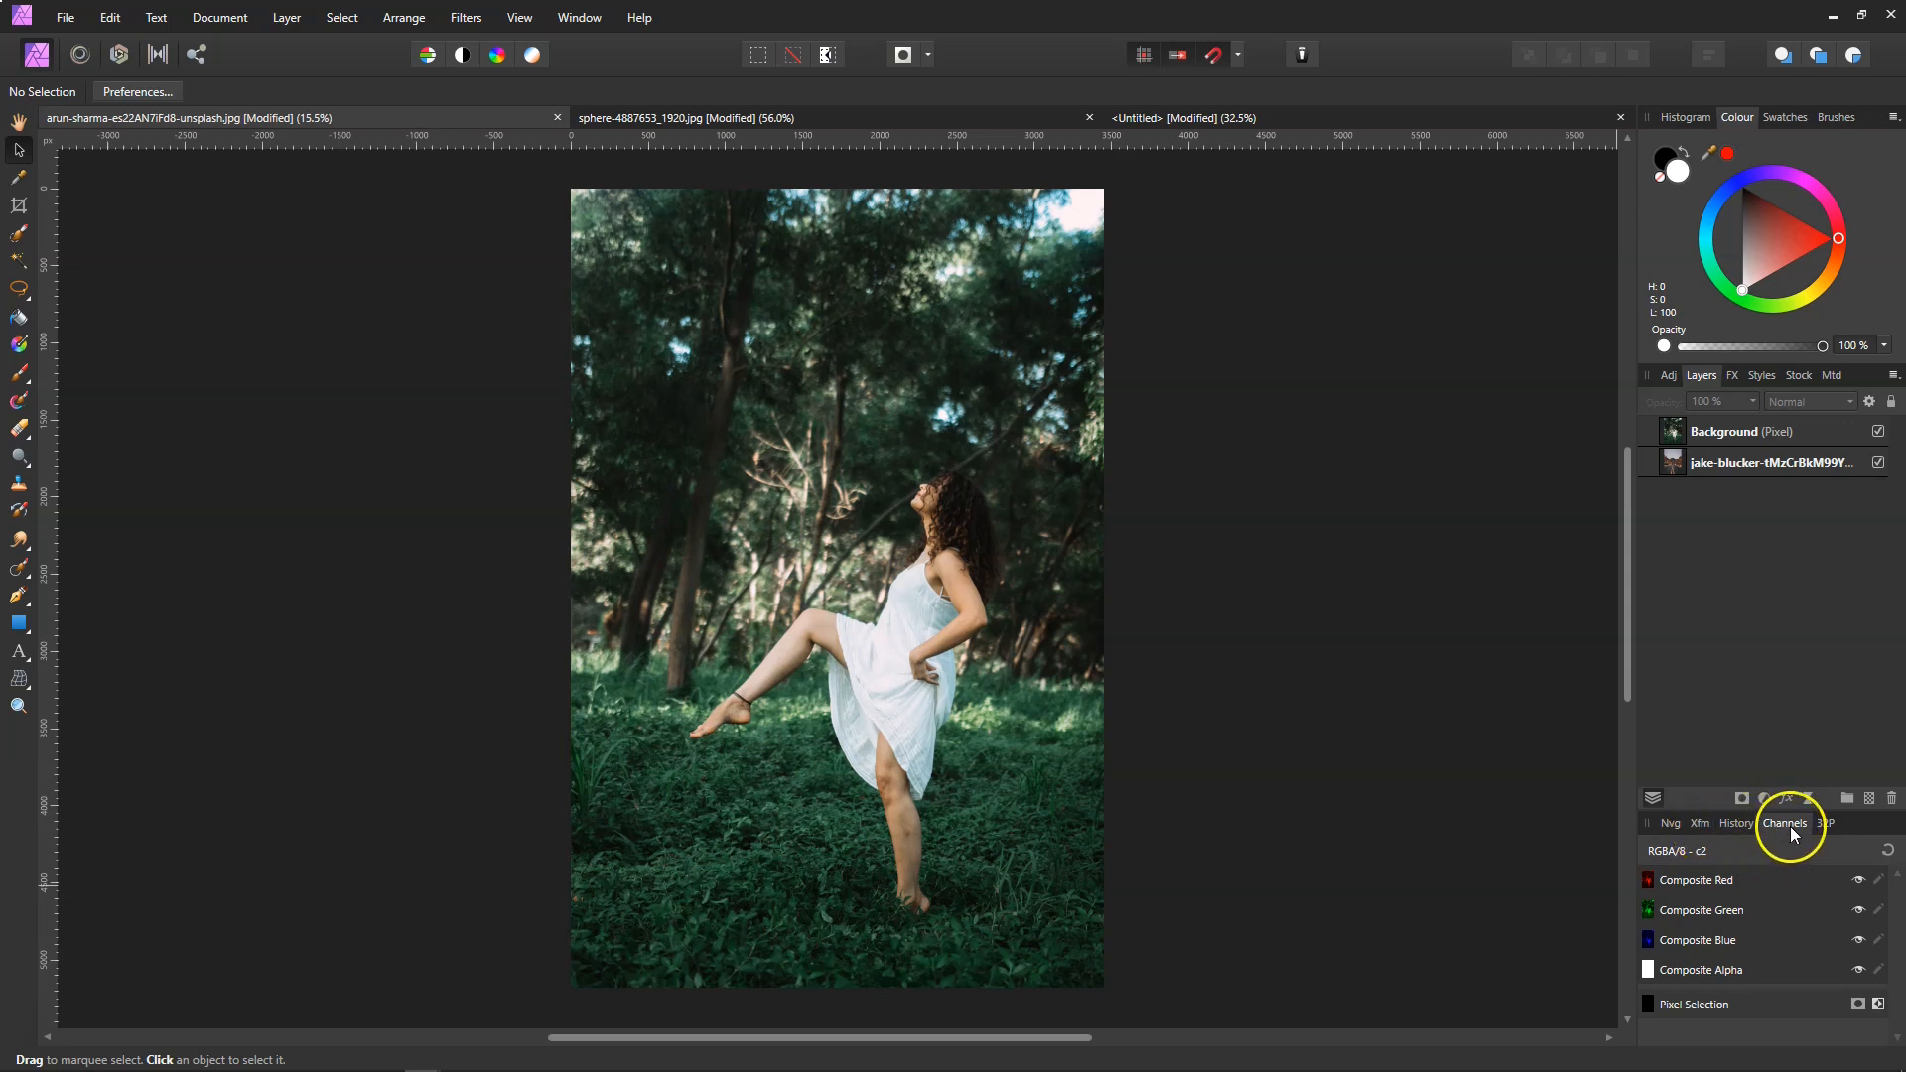
Step: Check in the list of studio panels that the Channels panel is enabled
{"action": "left_click", "coordinate": [512, 17]}
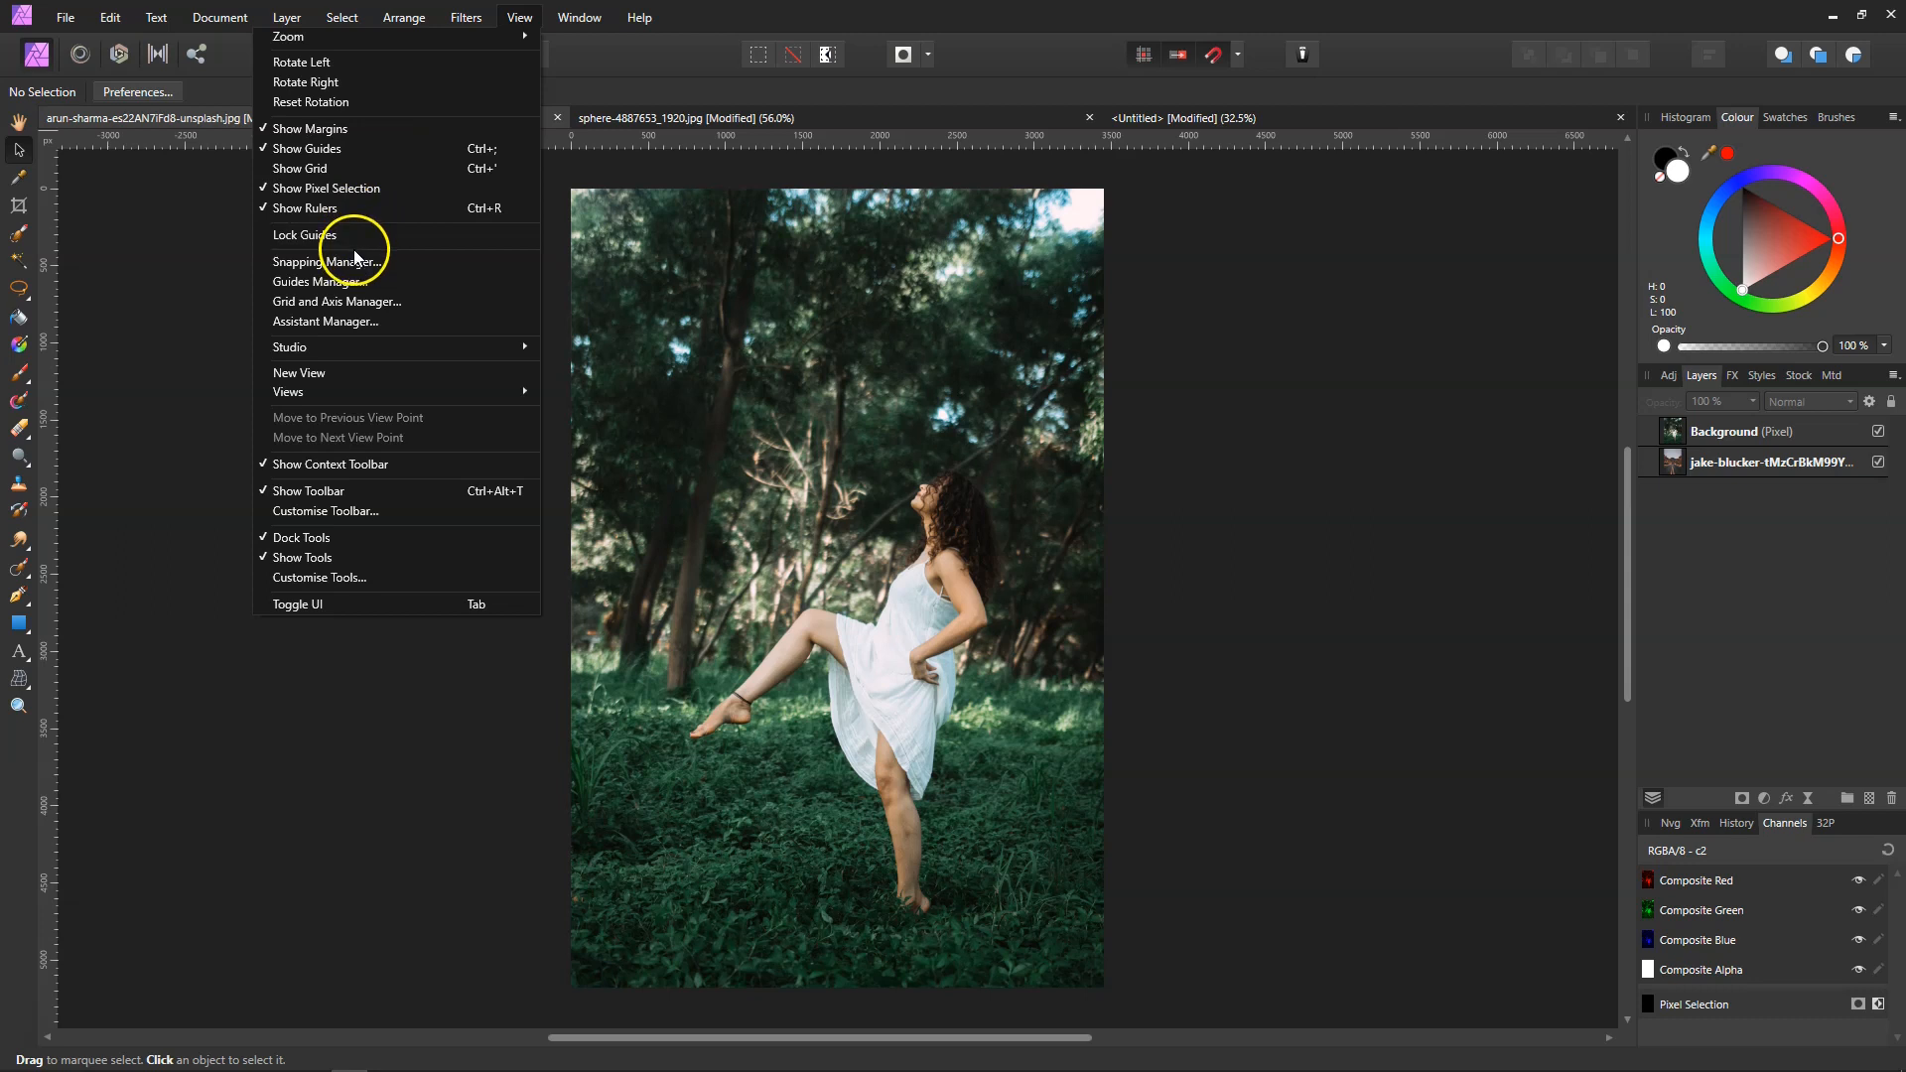
{"action": "mouse_move", "coordinate": [348, 348]}
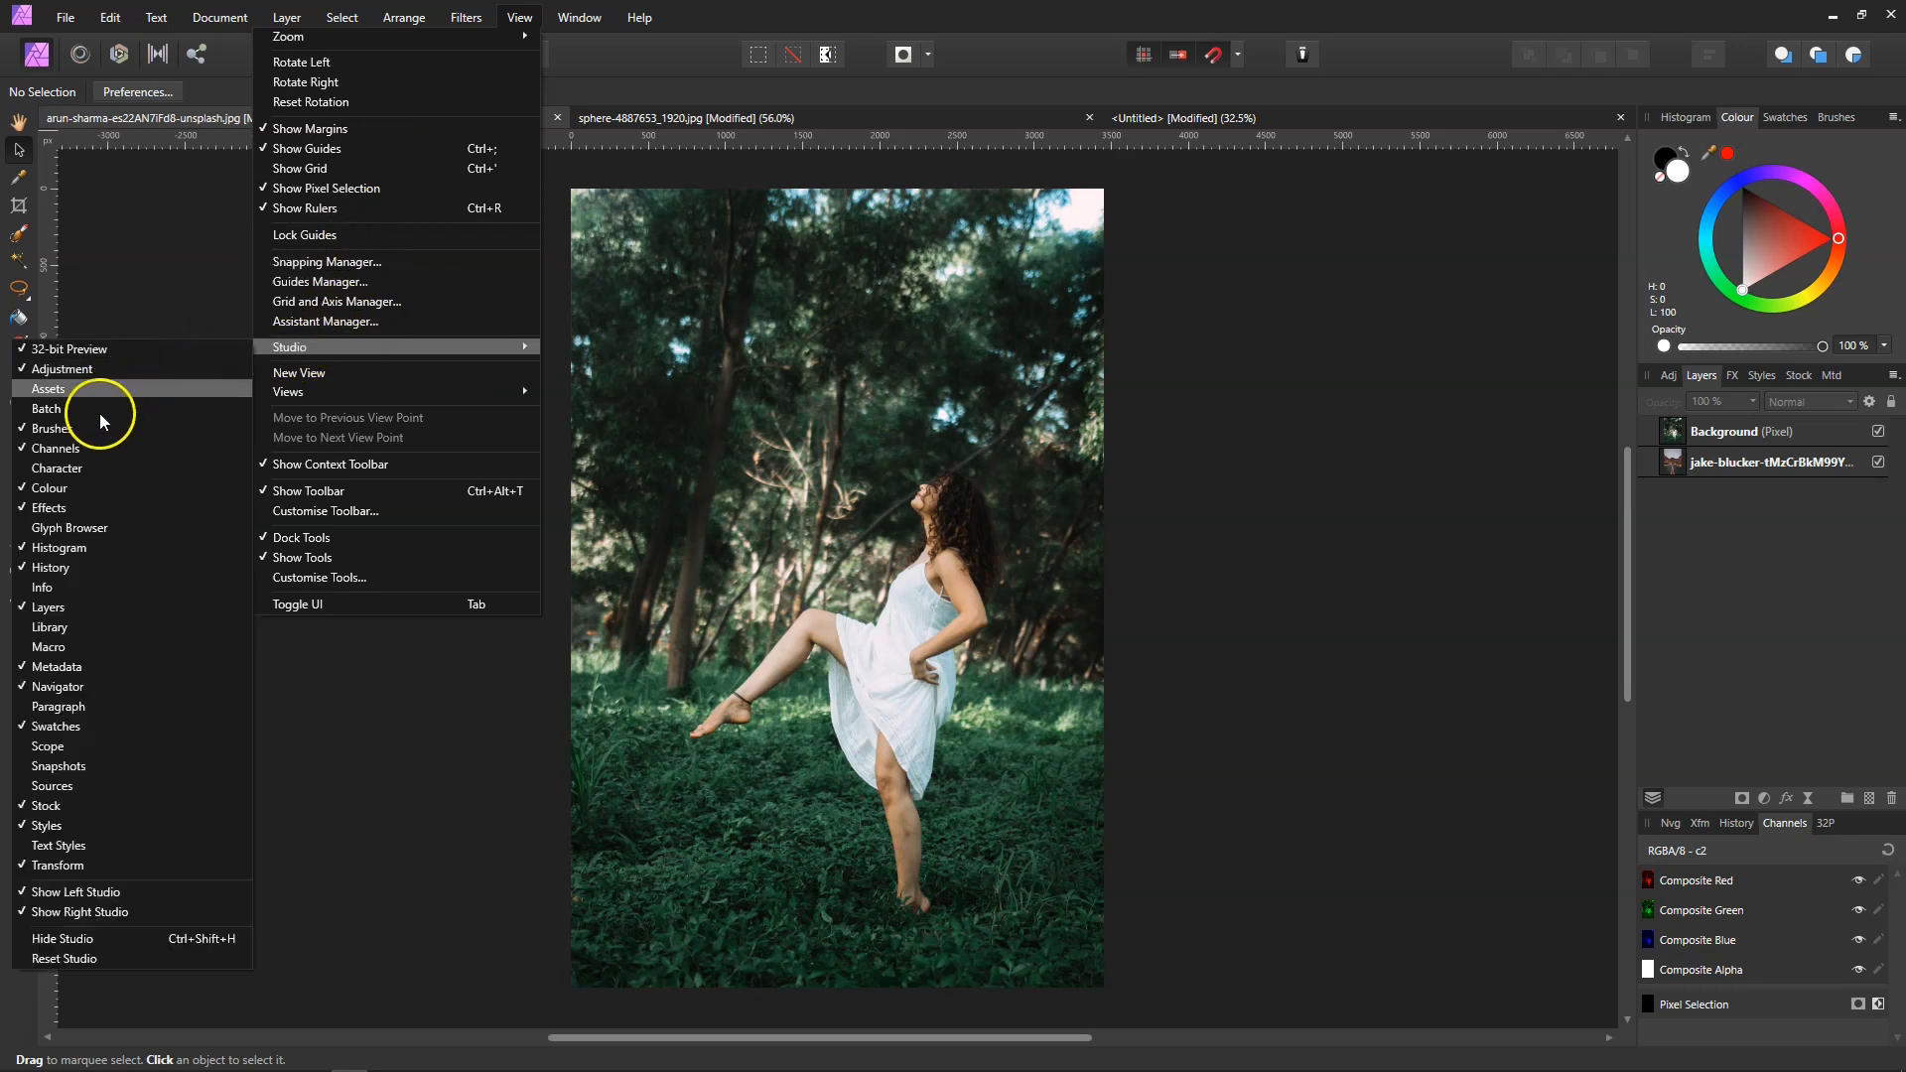
{"action": "left_click", "coordinate": [124, 448]}
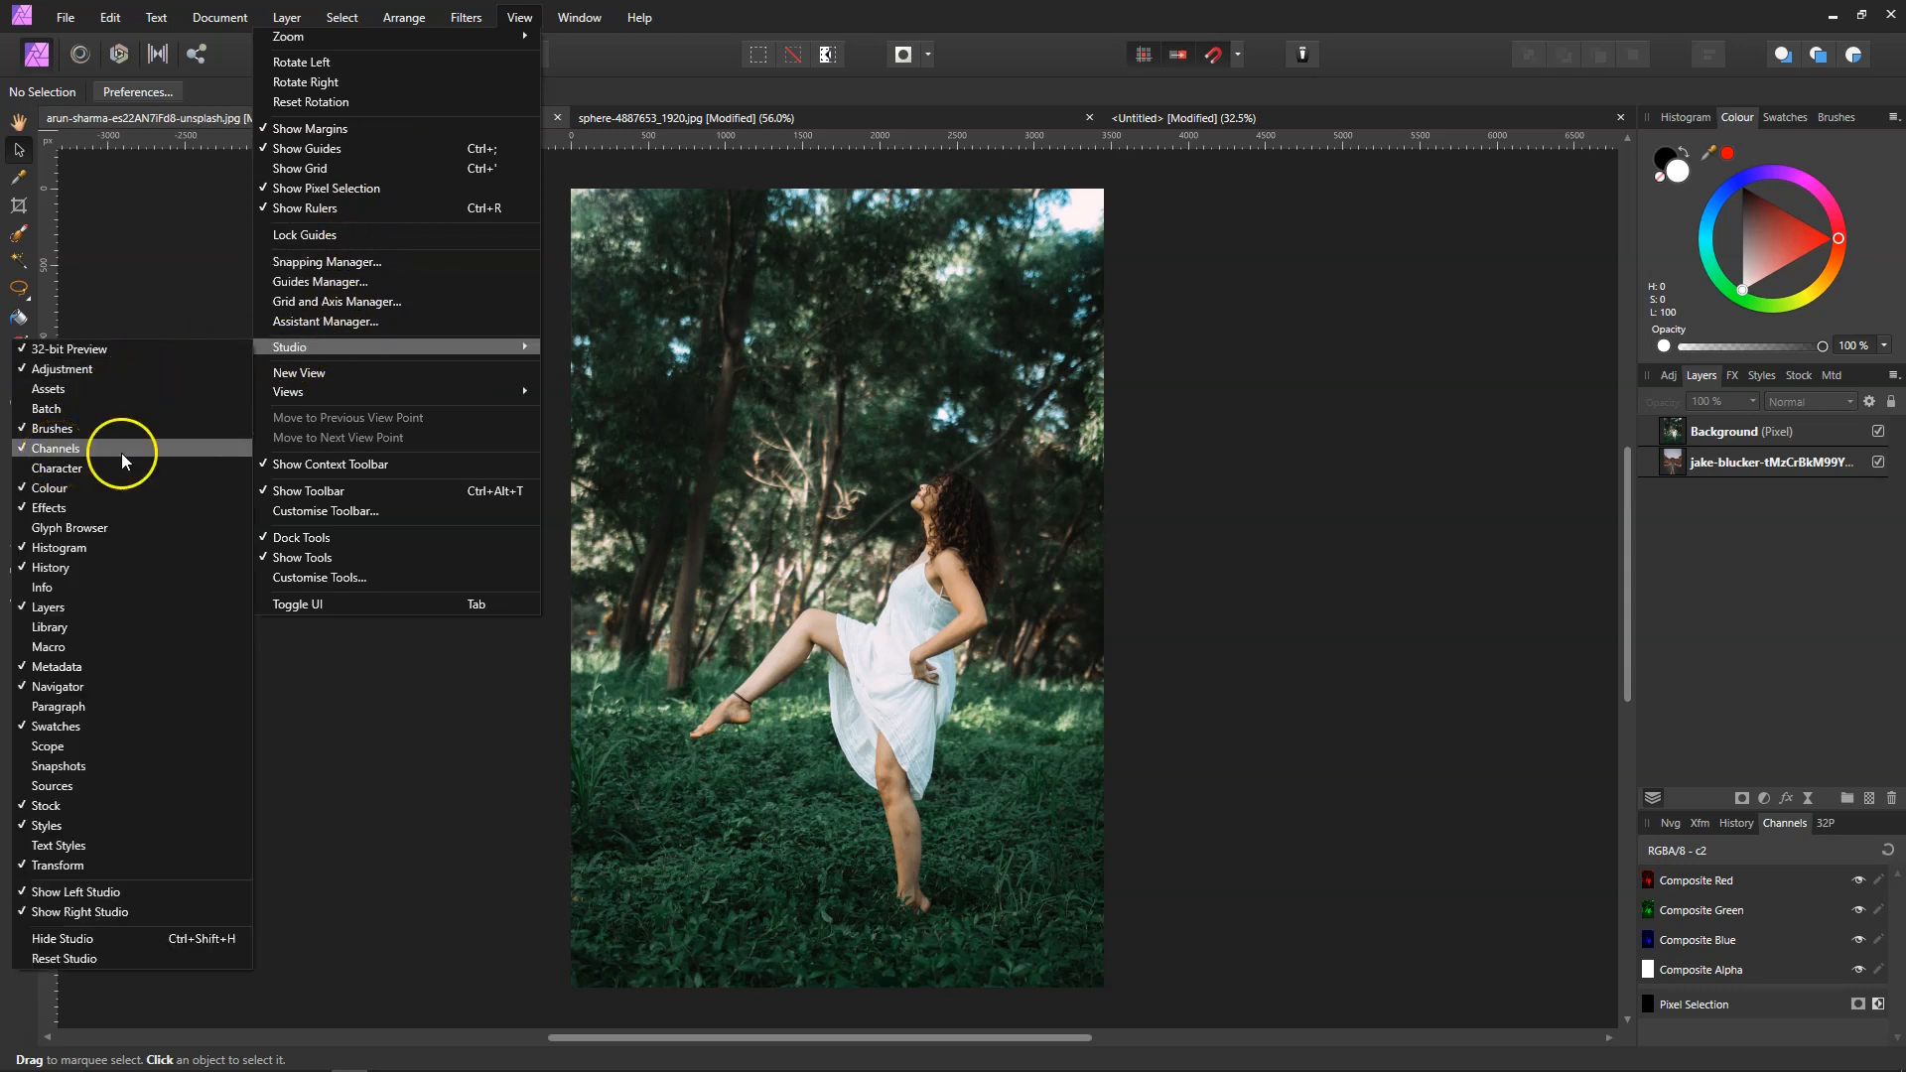
{"action": "left_click", "coordinate": [1802, 850]}
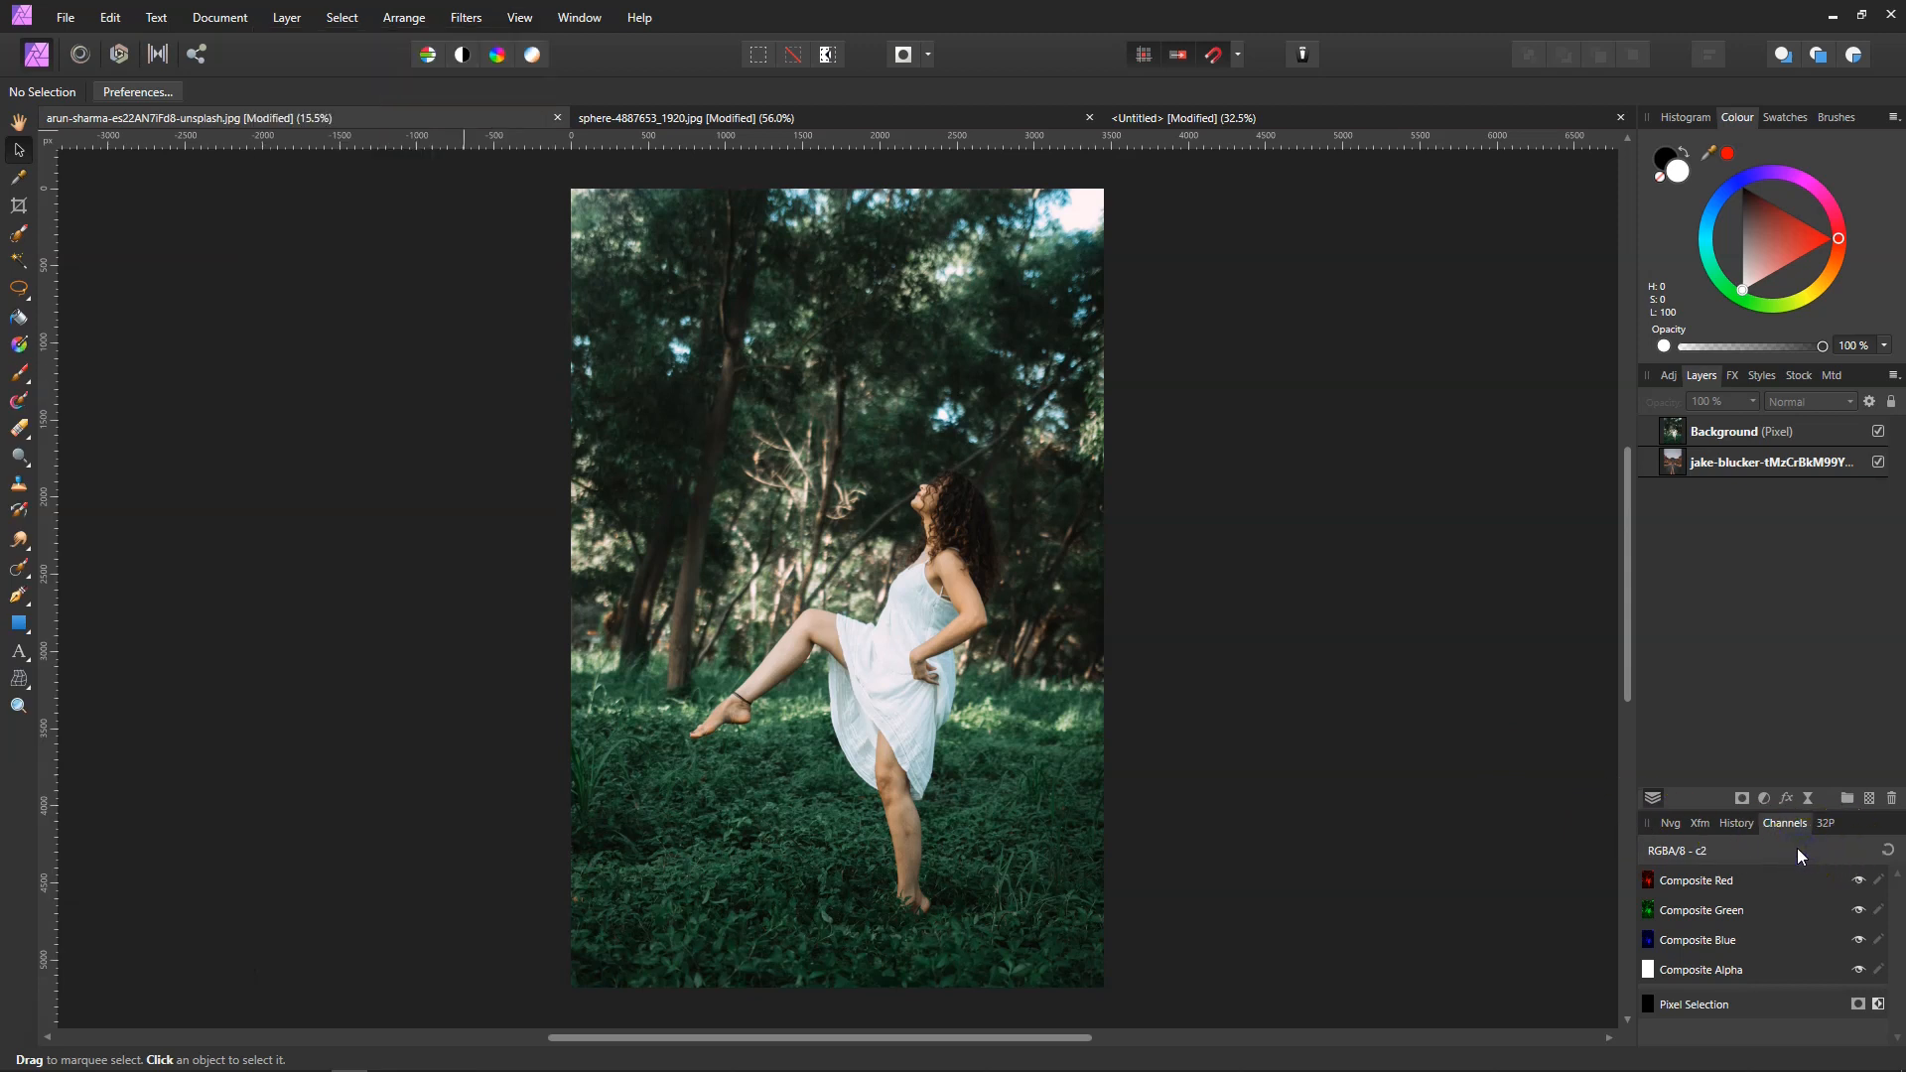
Step: Load the dancer image's Composite Red channel as the pixel selection
{"action": "left_click", "coordinate": [1694, 892]}
{"action": "right_click", "coordinate": [1694, 886]}
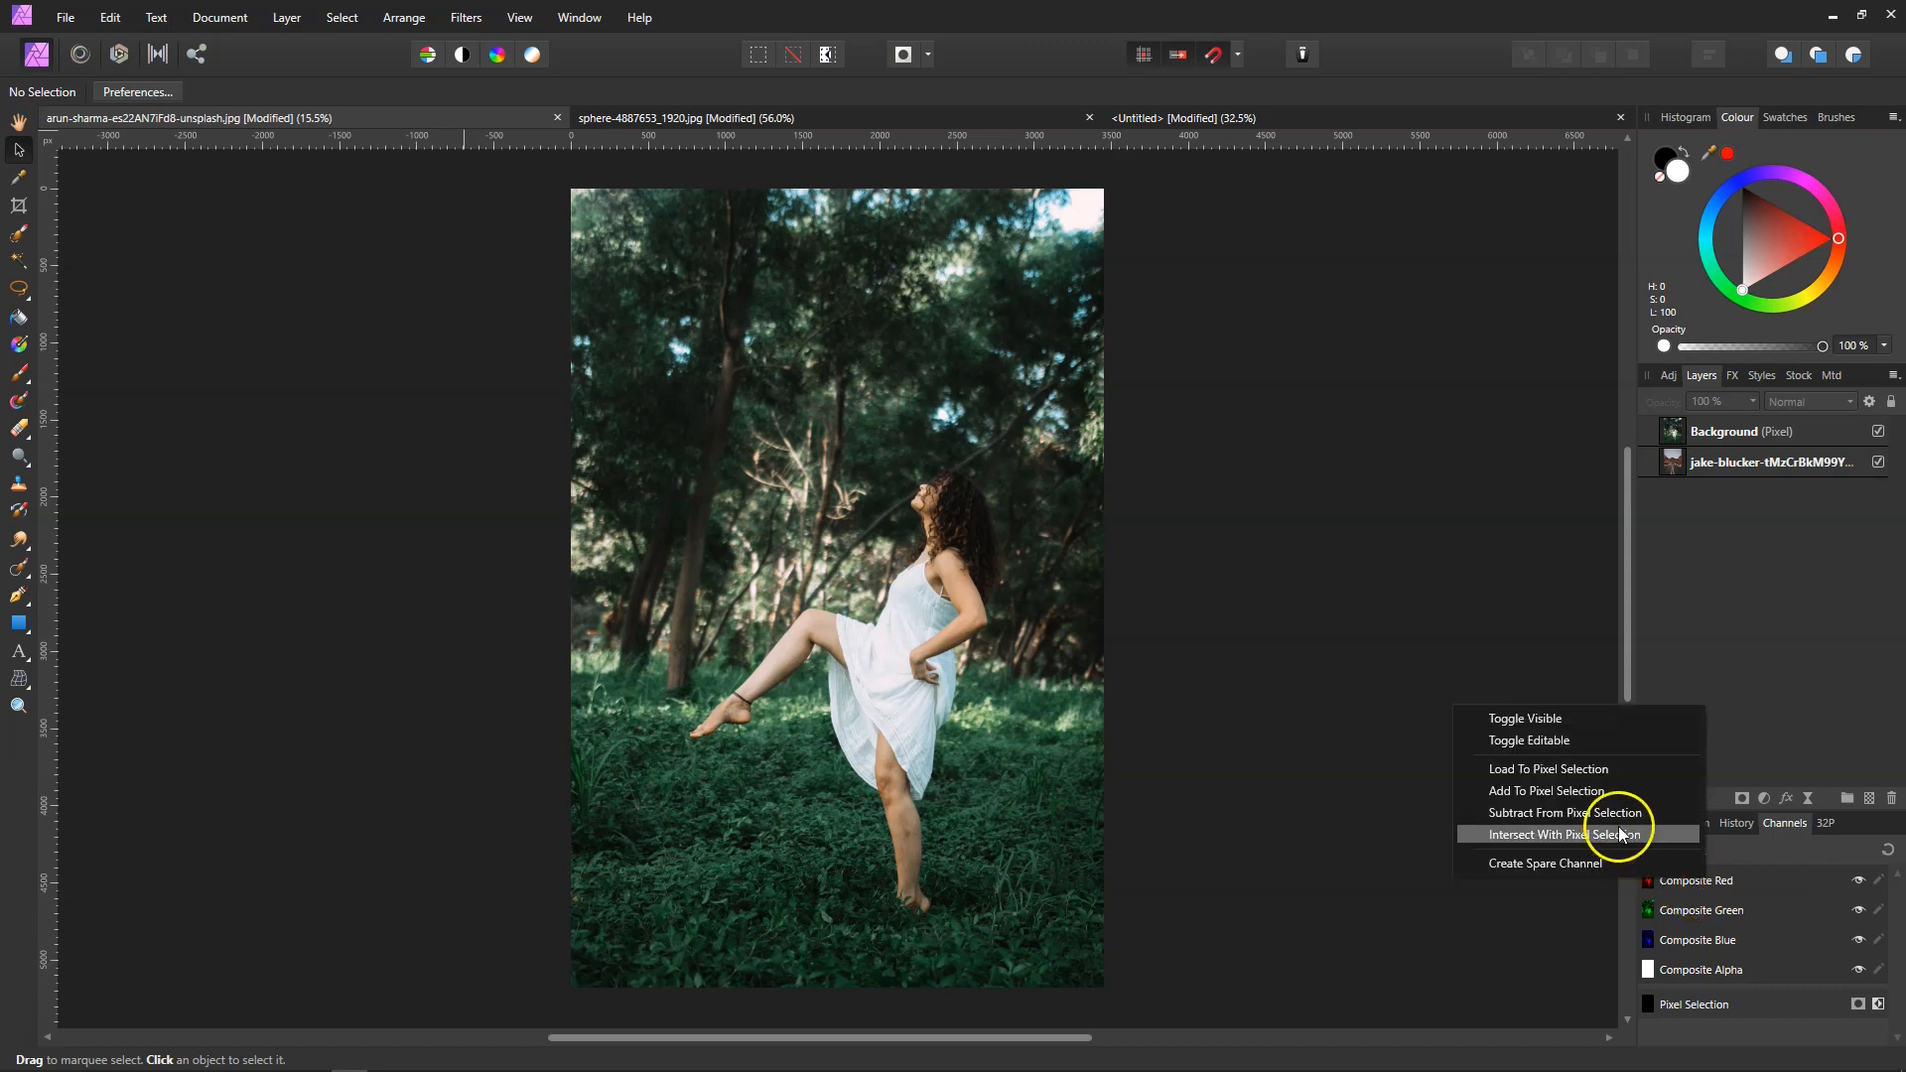
{"action": "left_click", "coordinate": [1554, 771]}
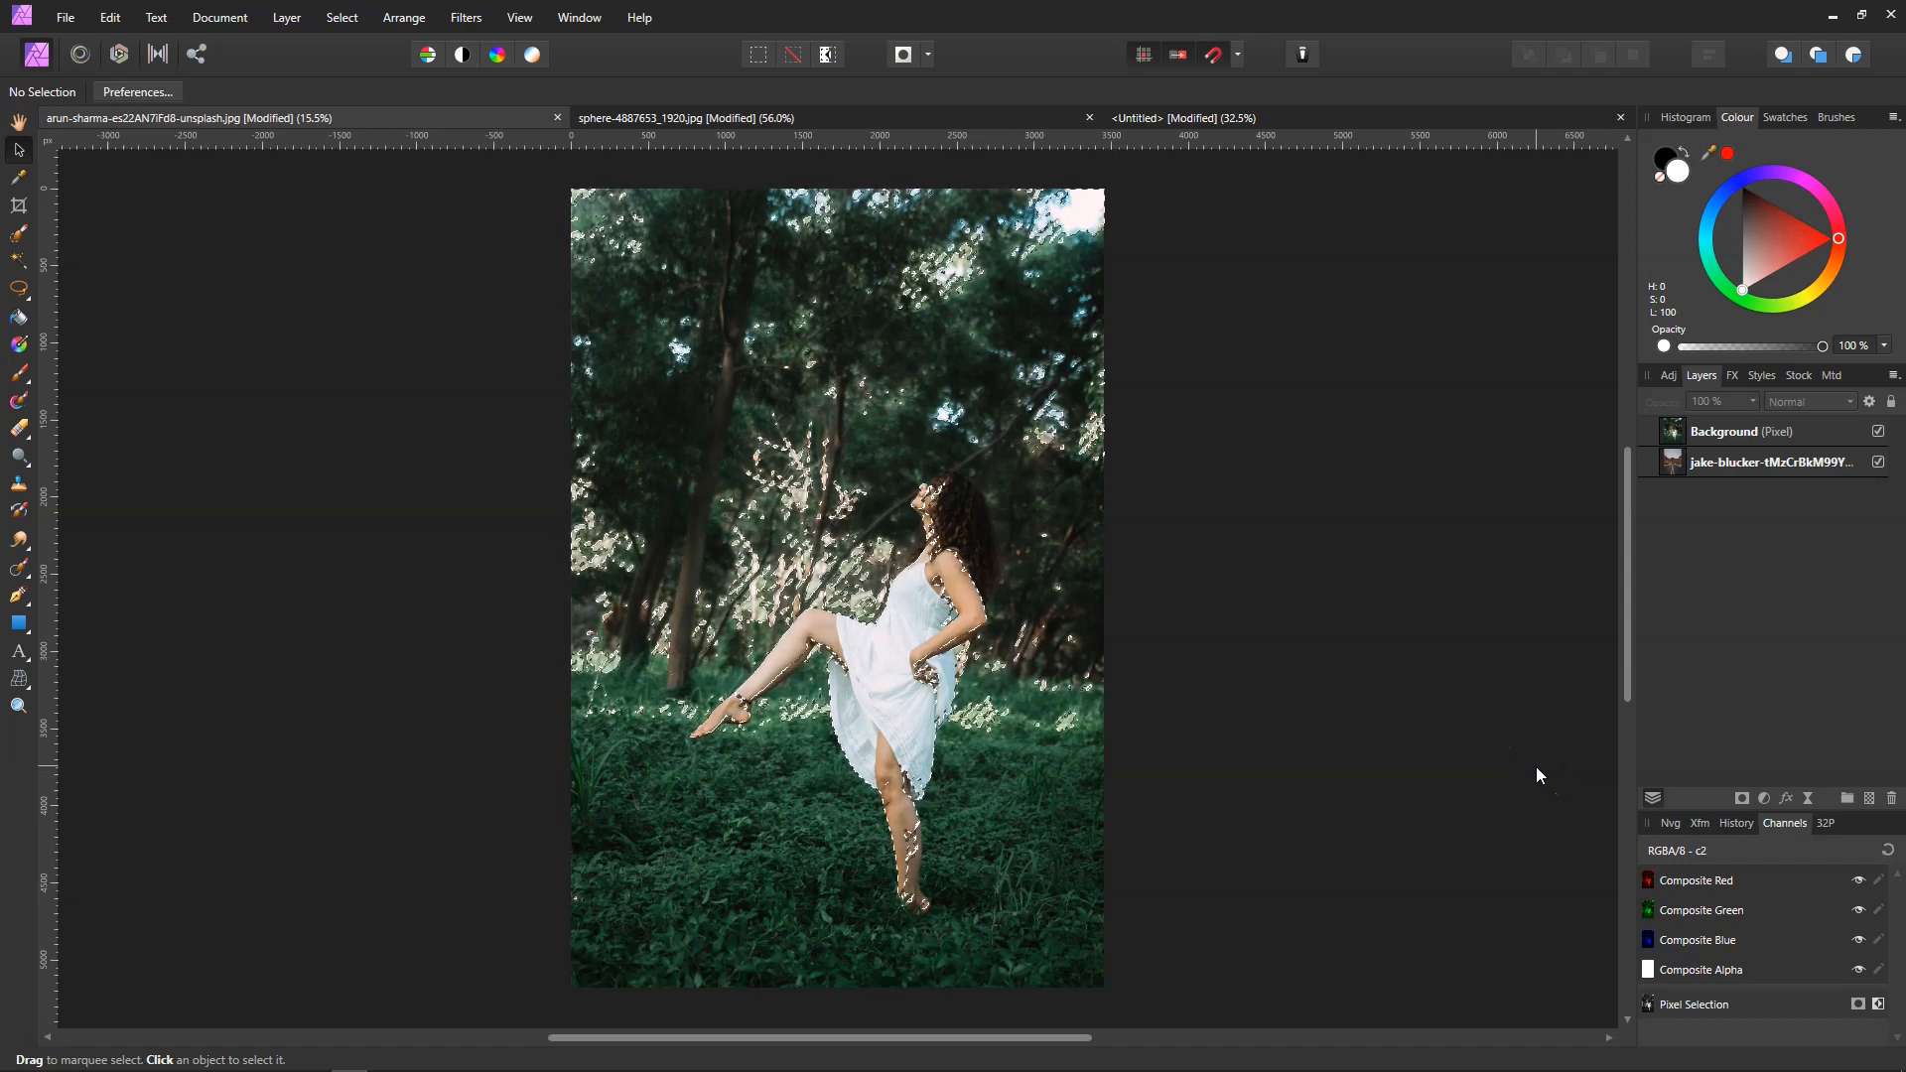
{"action": "left_click", "coordinate": [1527, 764]}
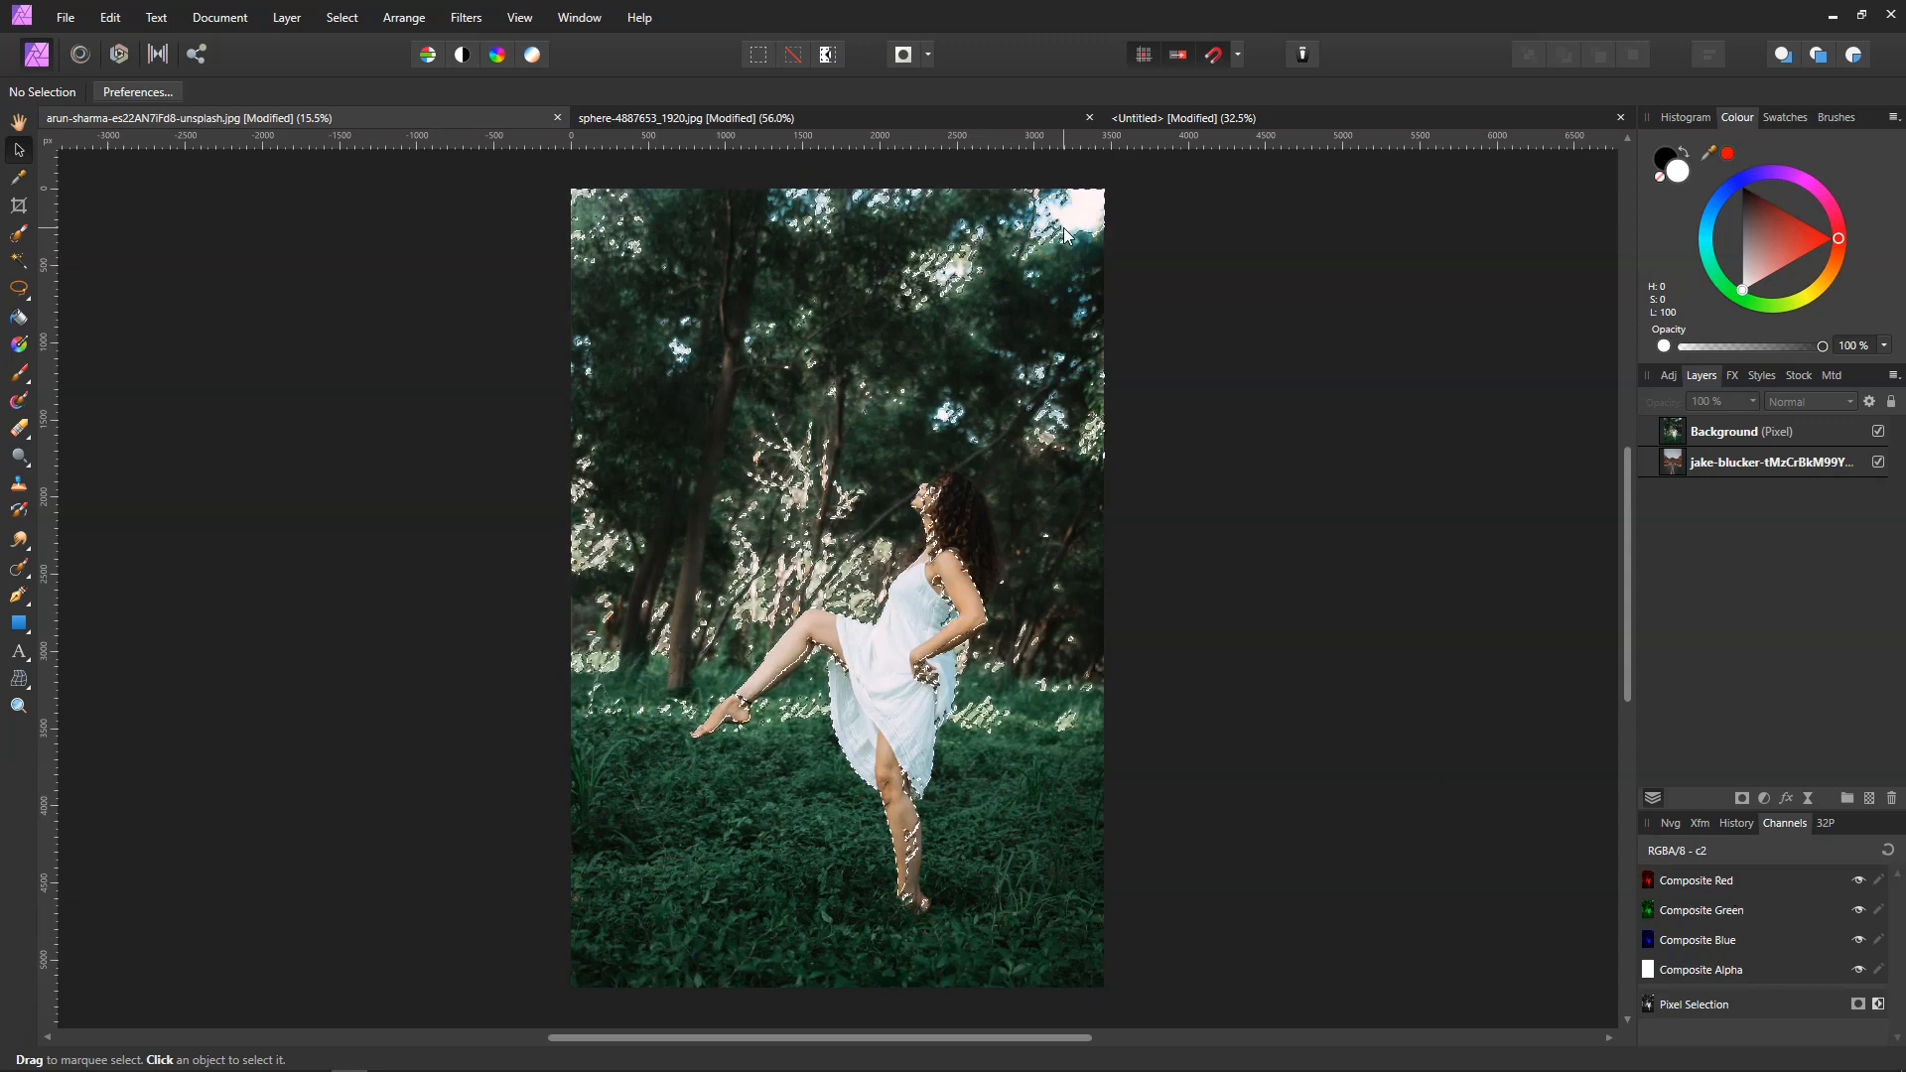
Step: Add the Composite Green channel to the pixel selection, then subtract the same channel from it
{"action": "right_click", "coordinate": [1709, 918]}
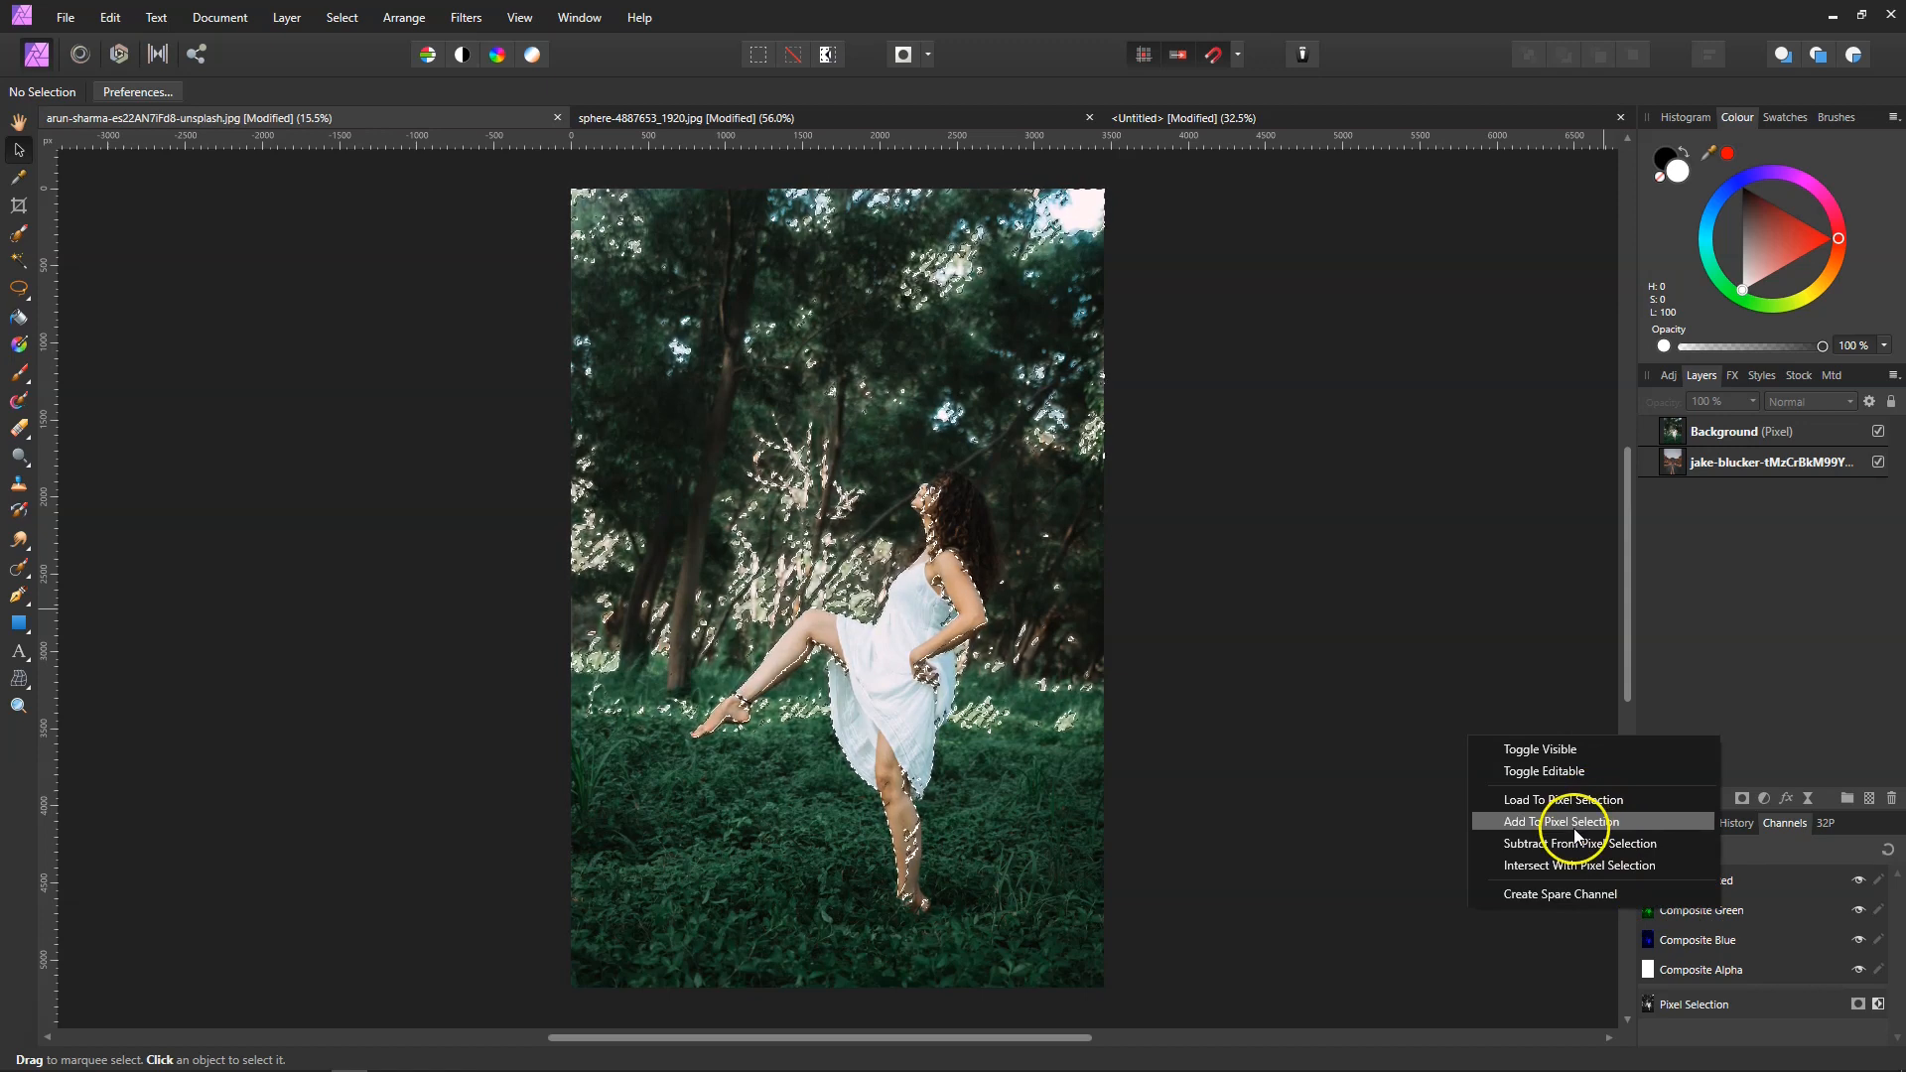
{"action": "left_click", "coordinate": [1544, 824]}
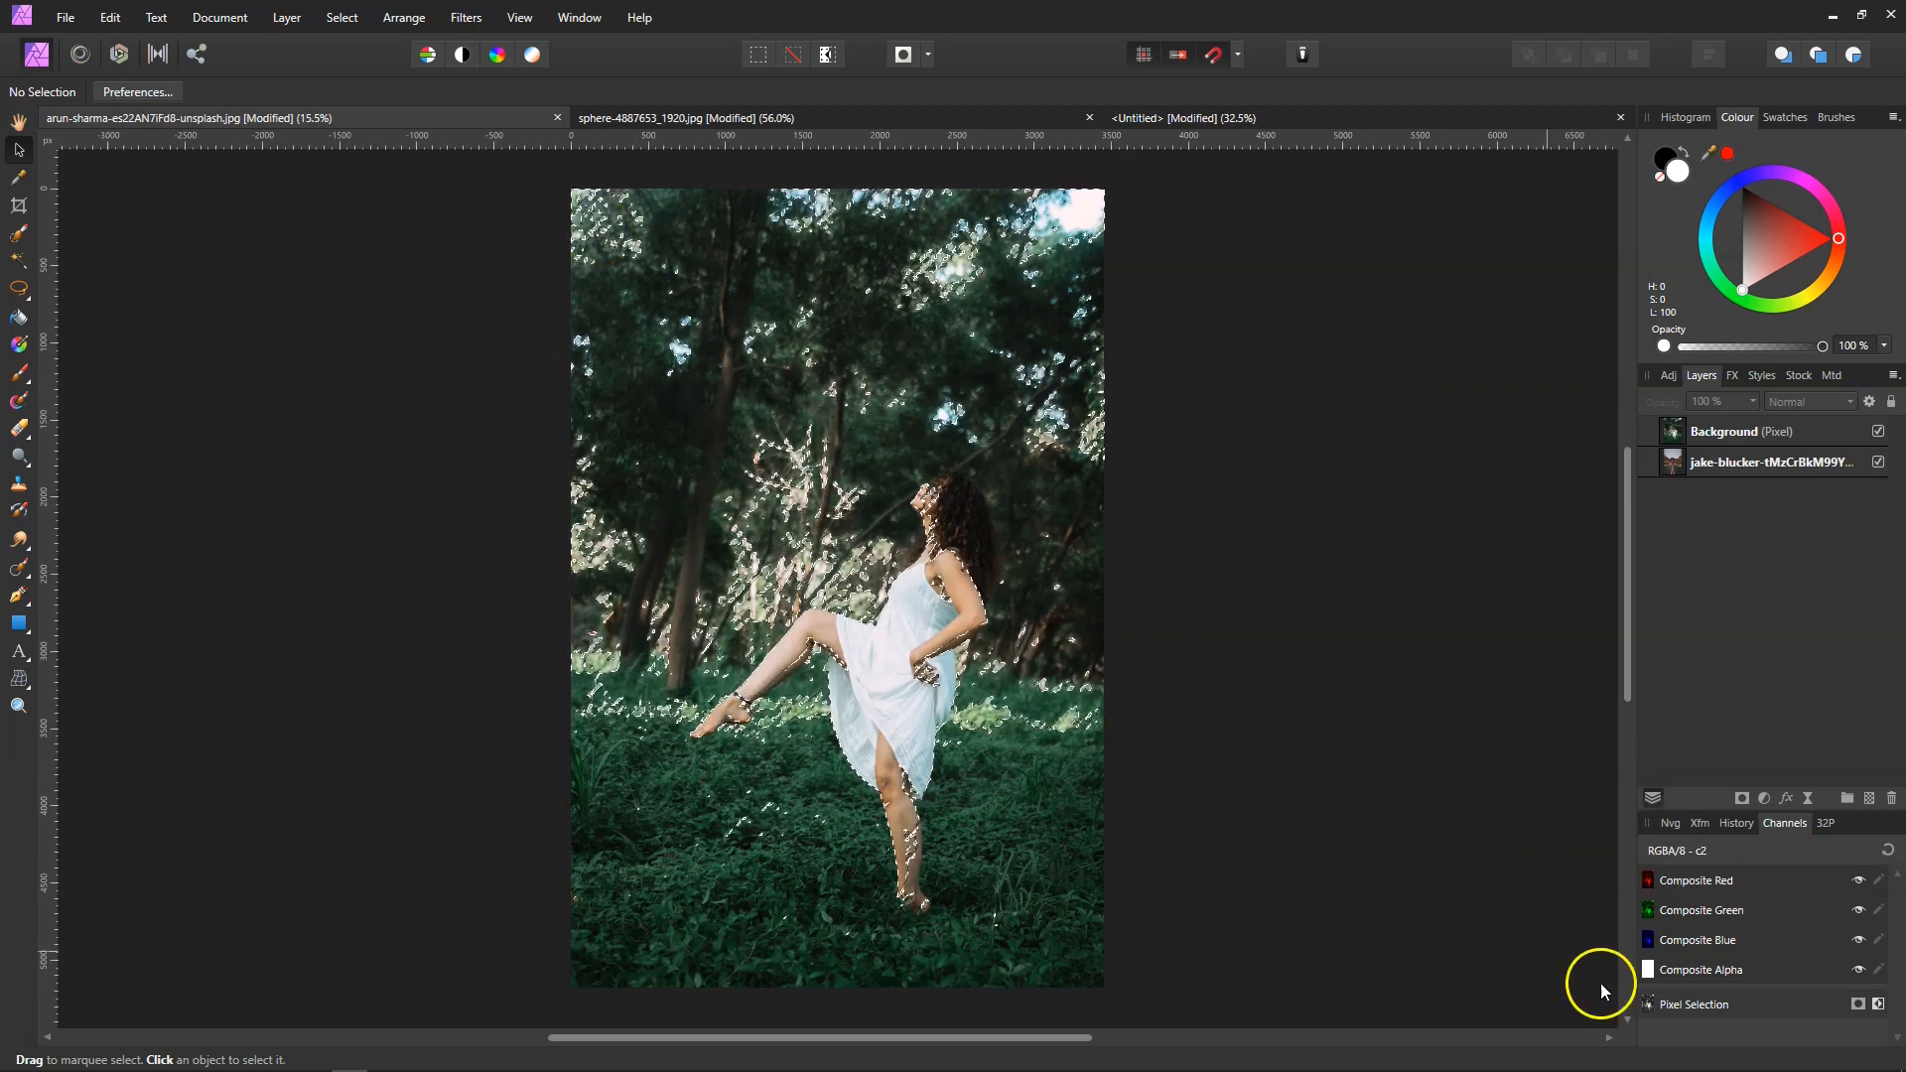
{"action": "right_click", "coordinate": [1705, 913]}
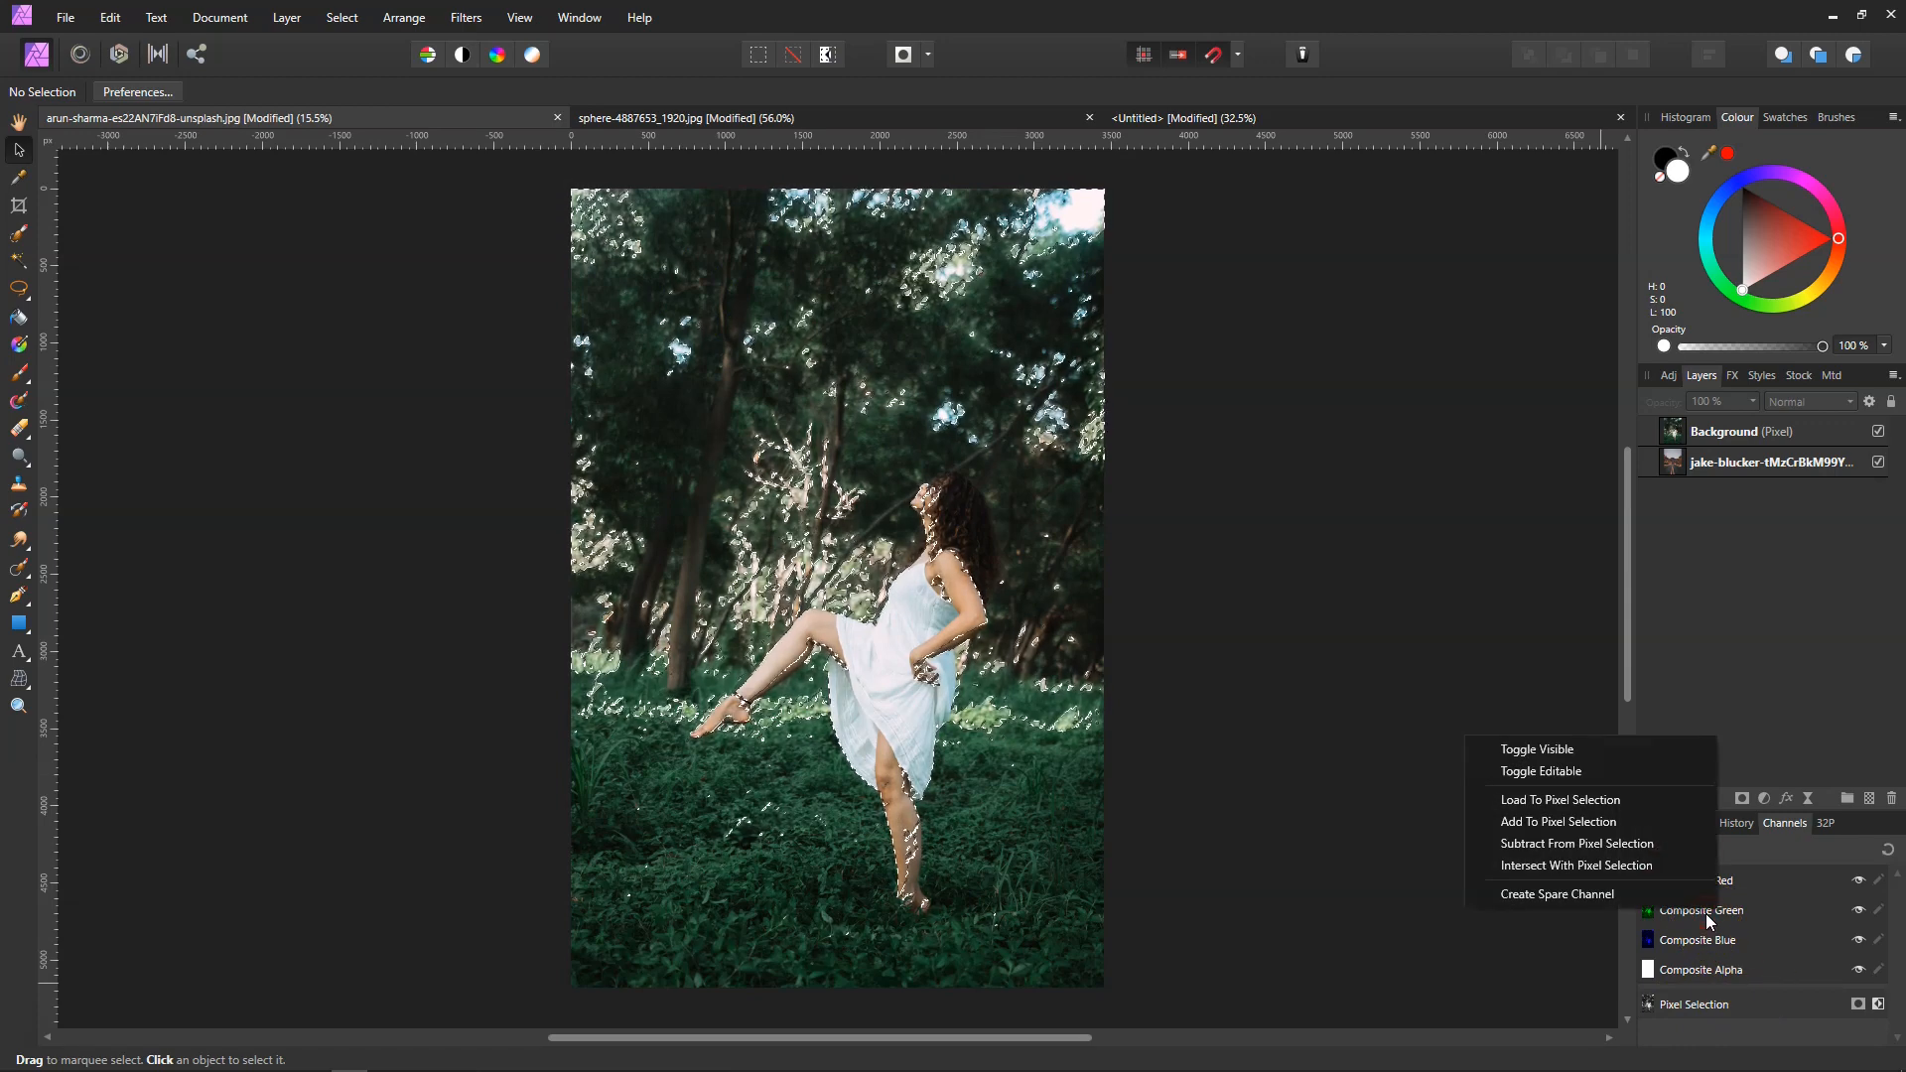
{"action": "left_click", "coordinate": [1584, 844]}
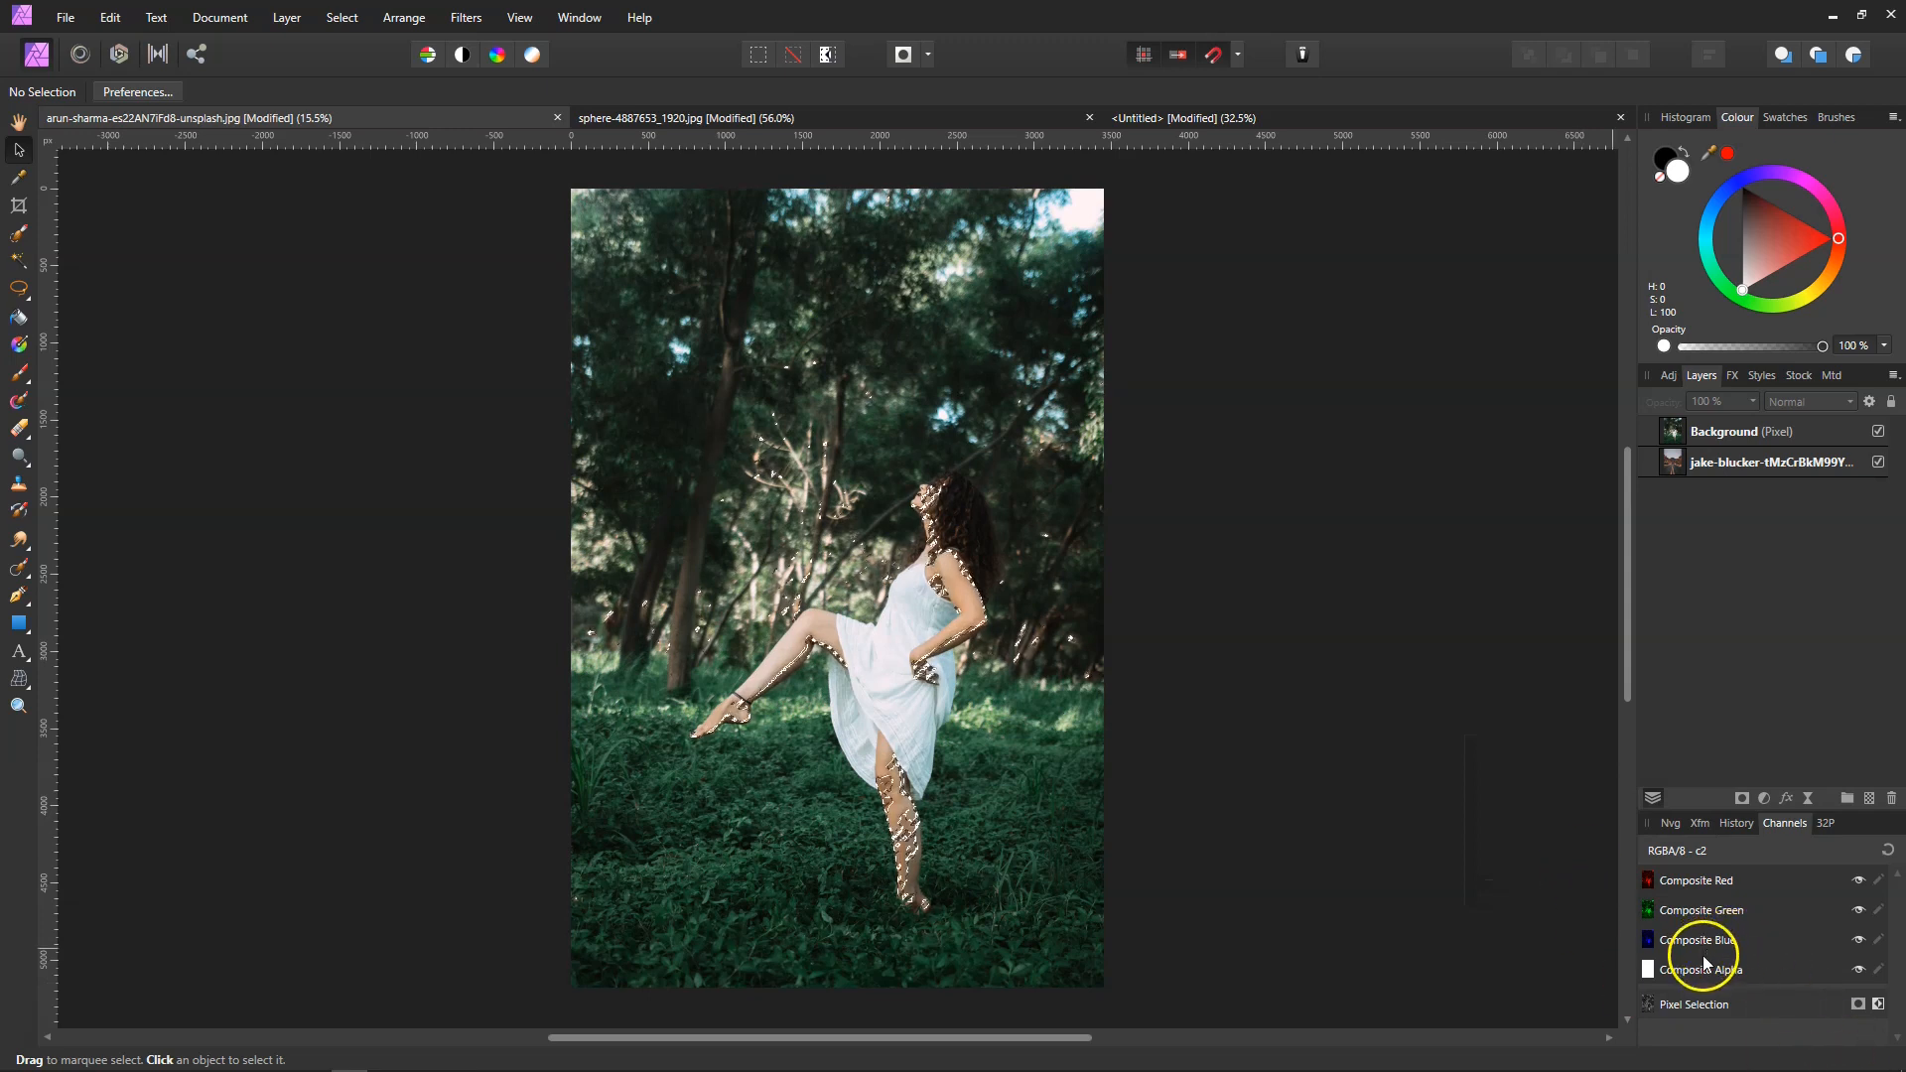
Step: Clear the selection and load the Composite Blue channel as the new pixel selection
{"action": "key", "text": "ctrl+d"}
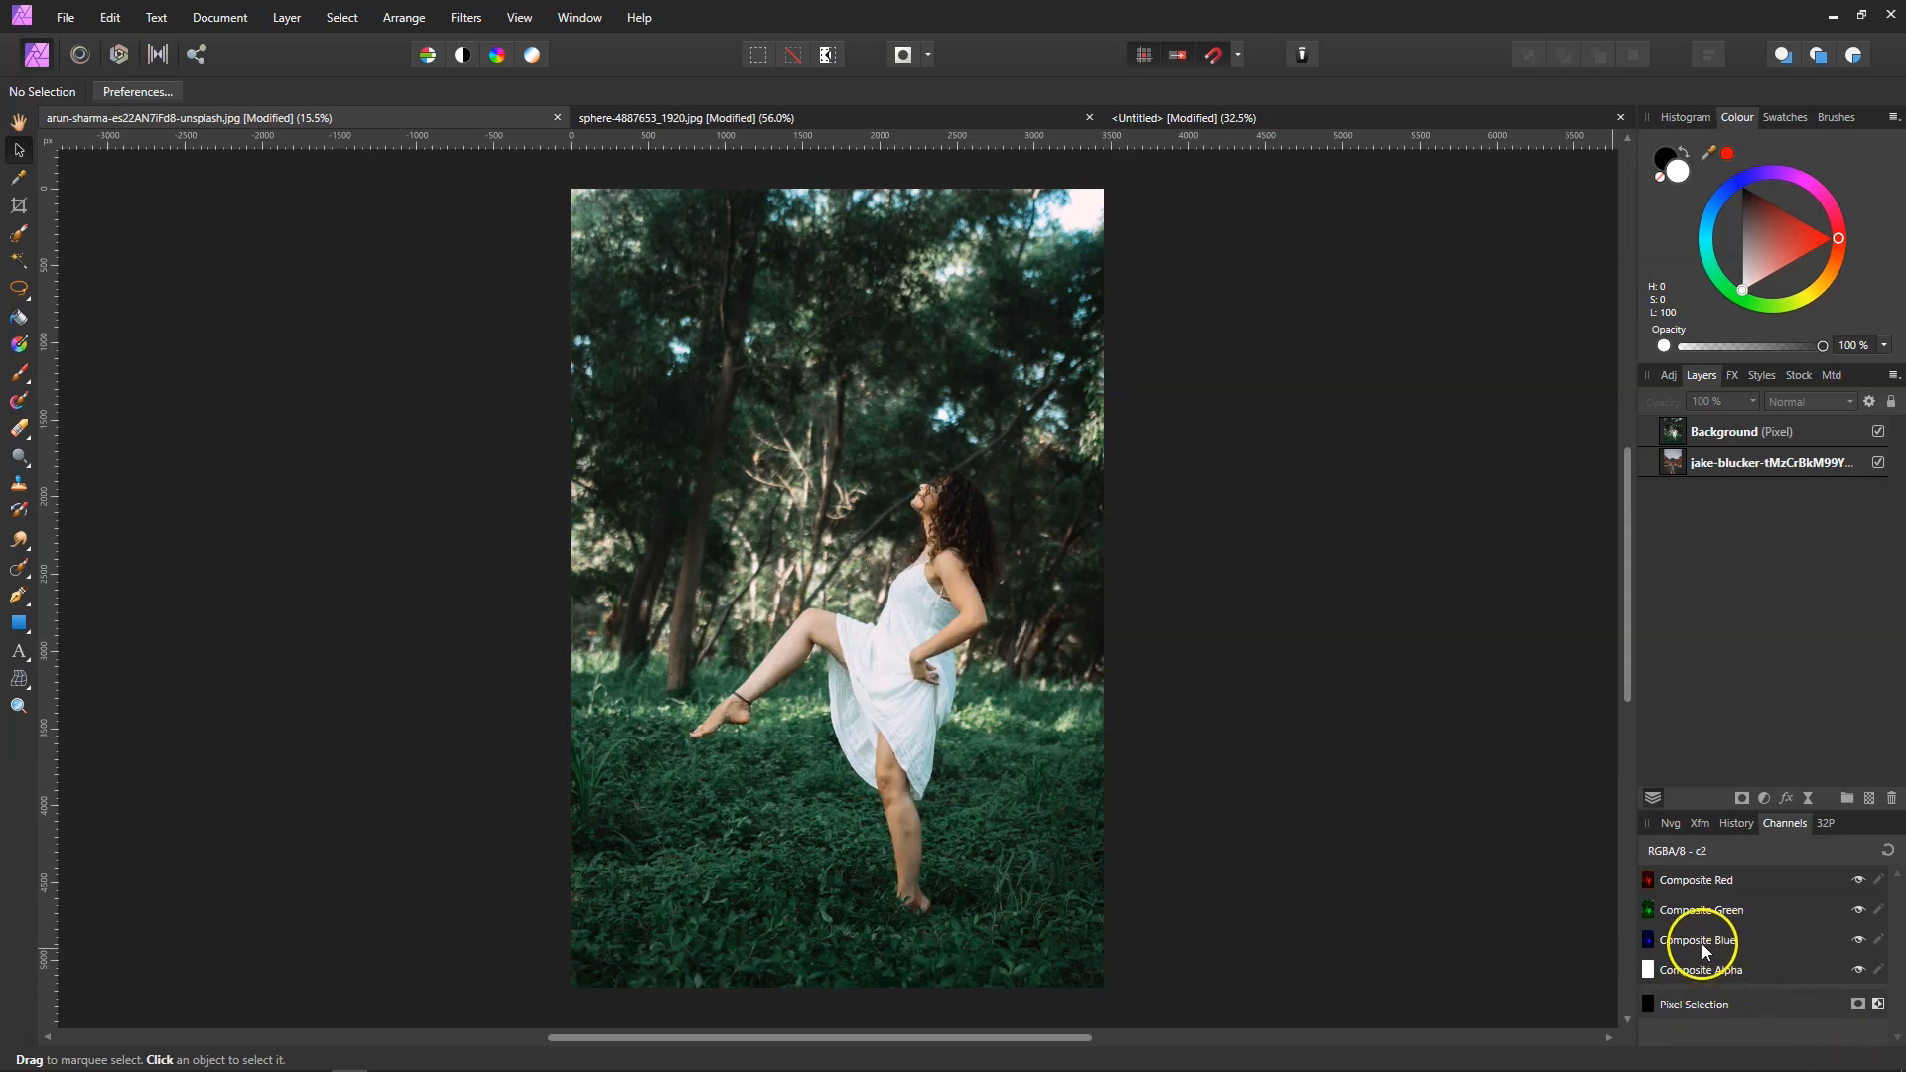
{"action": "right_click", "coordinate": [1702, 945]}
{"action": "left_click", "coordinate": [1561, 832]}
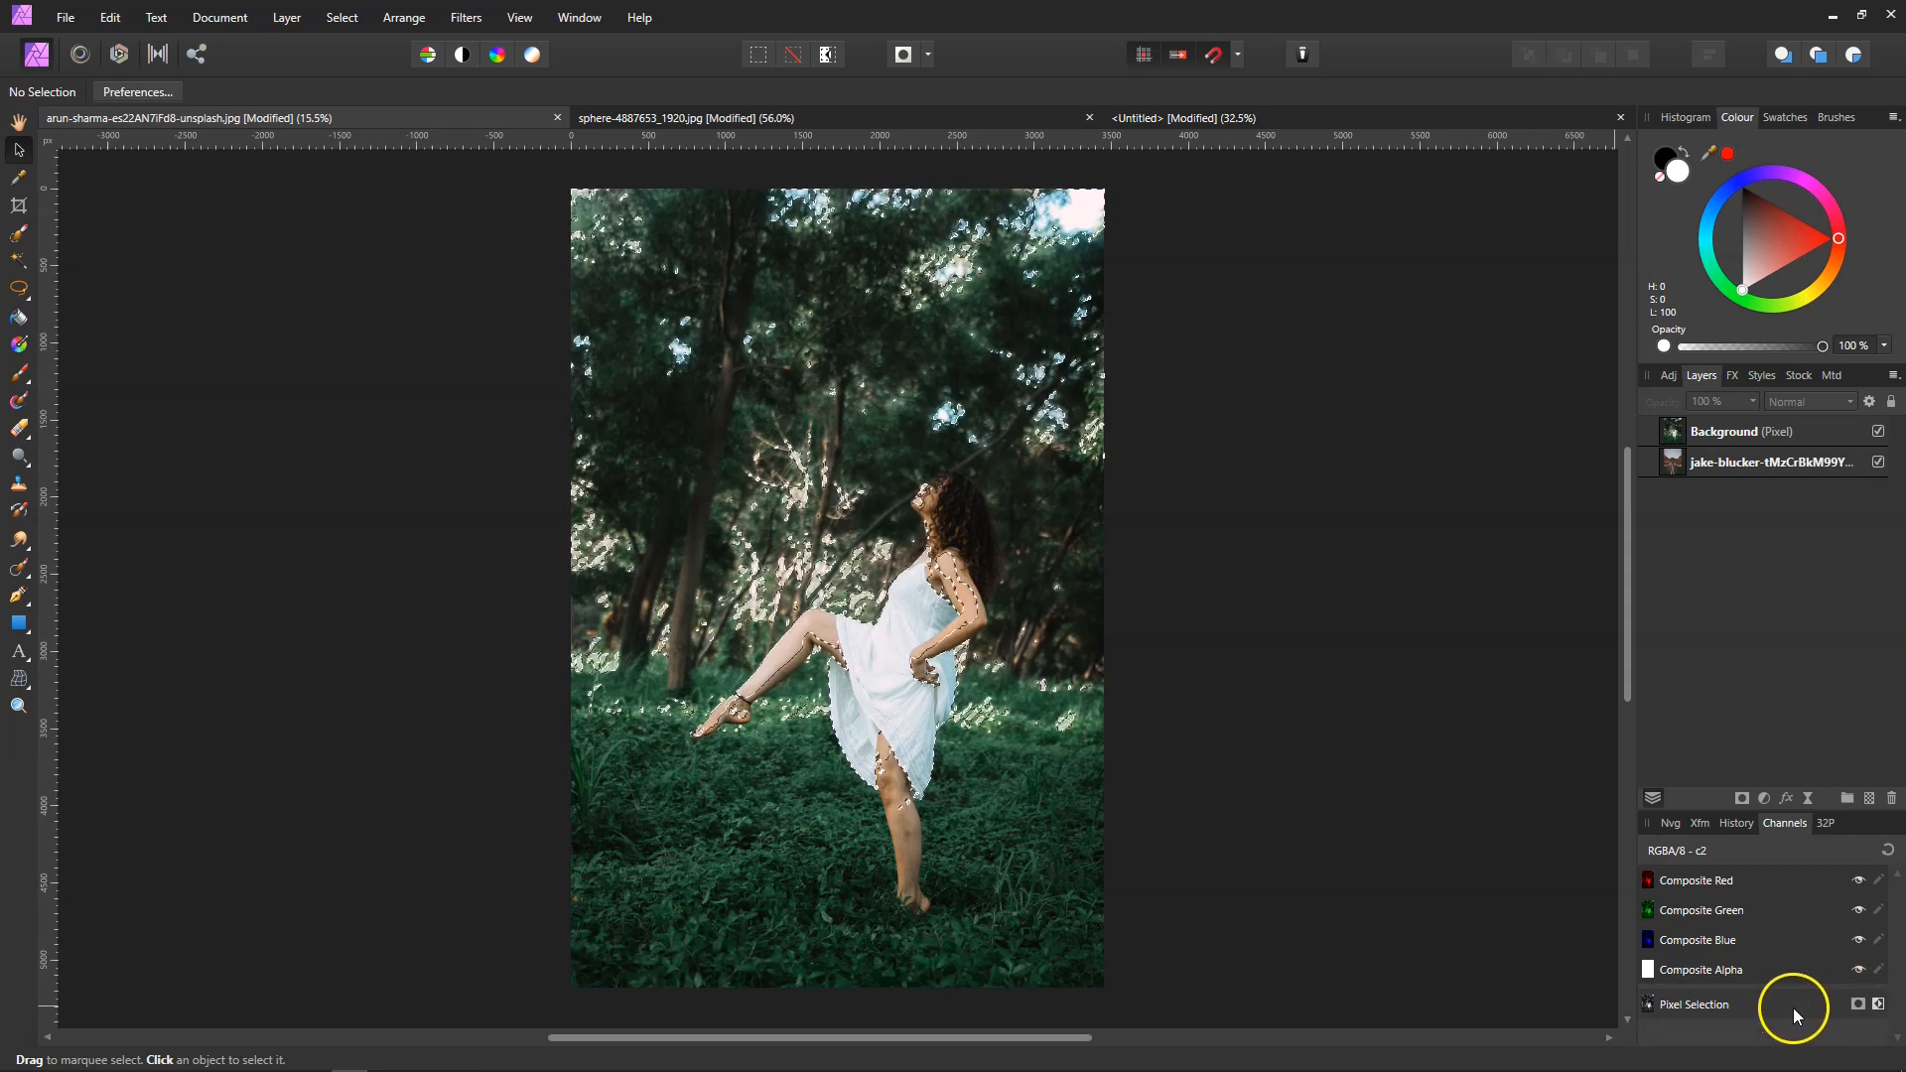
Step: View the blue-channel selection as a Quick Mask, return to the normal view and clear the selection
{"action": "left_click", "coordinate": [1857, 1005]}
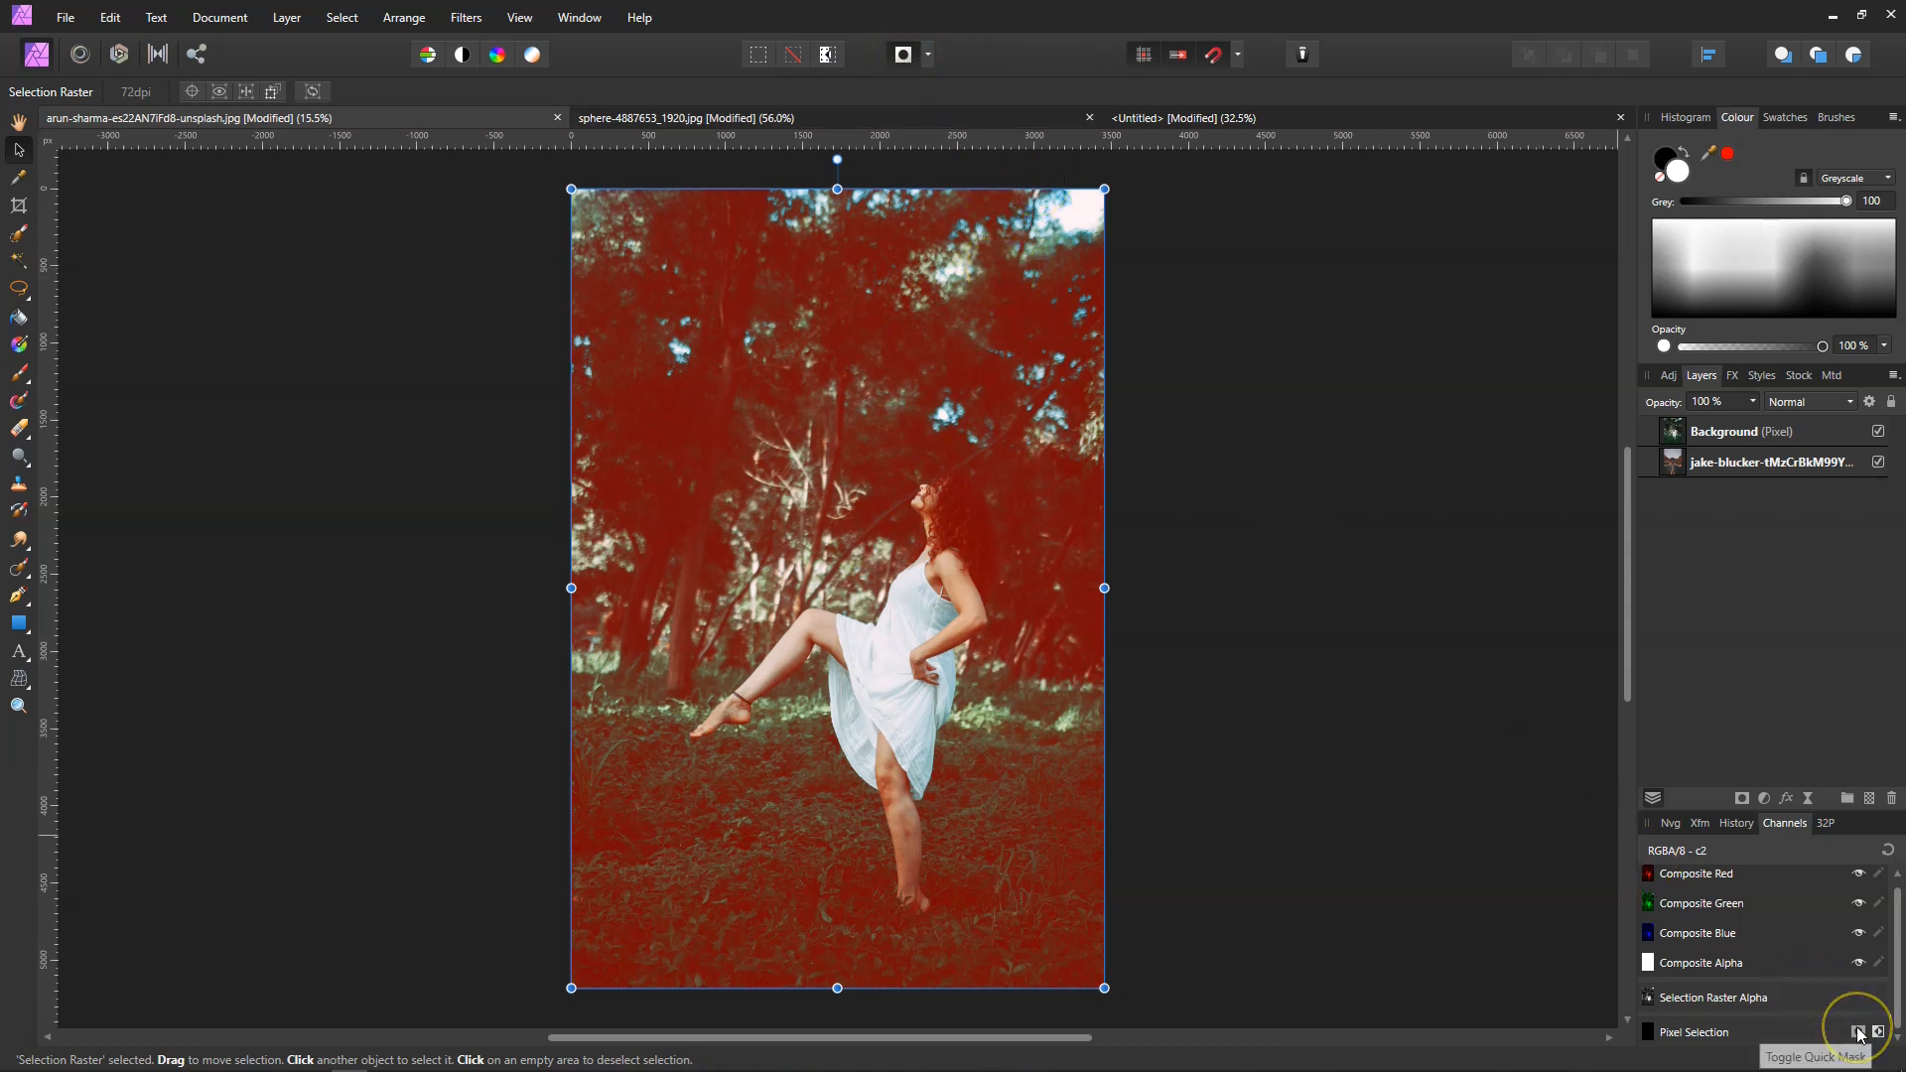
{"action": "left_click", "coordinate": [903, 56]}
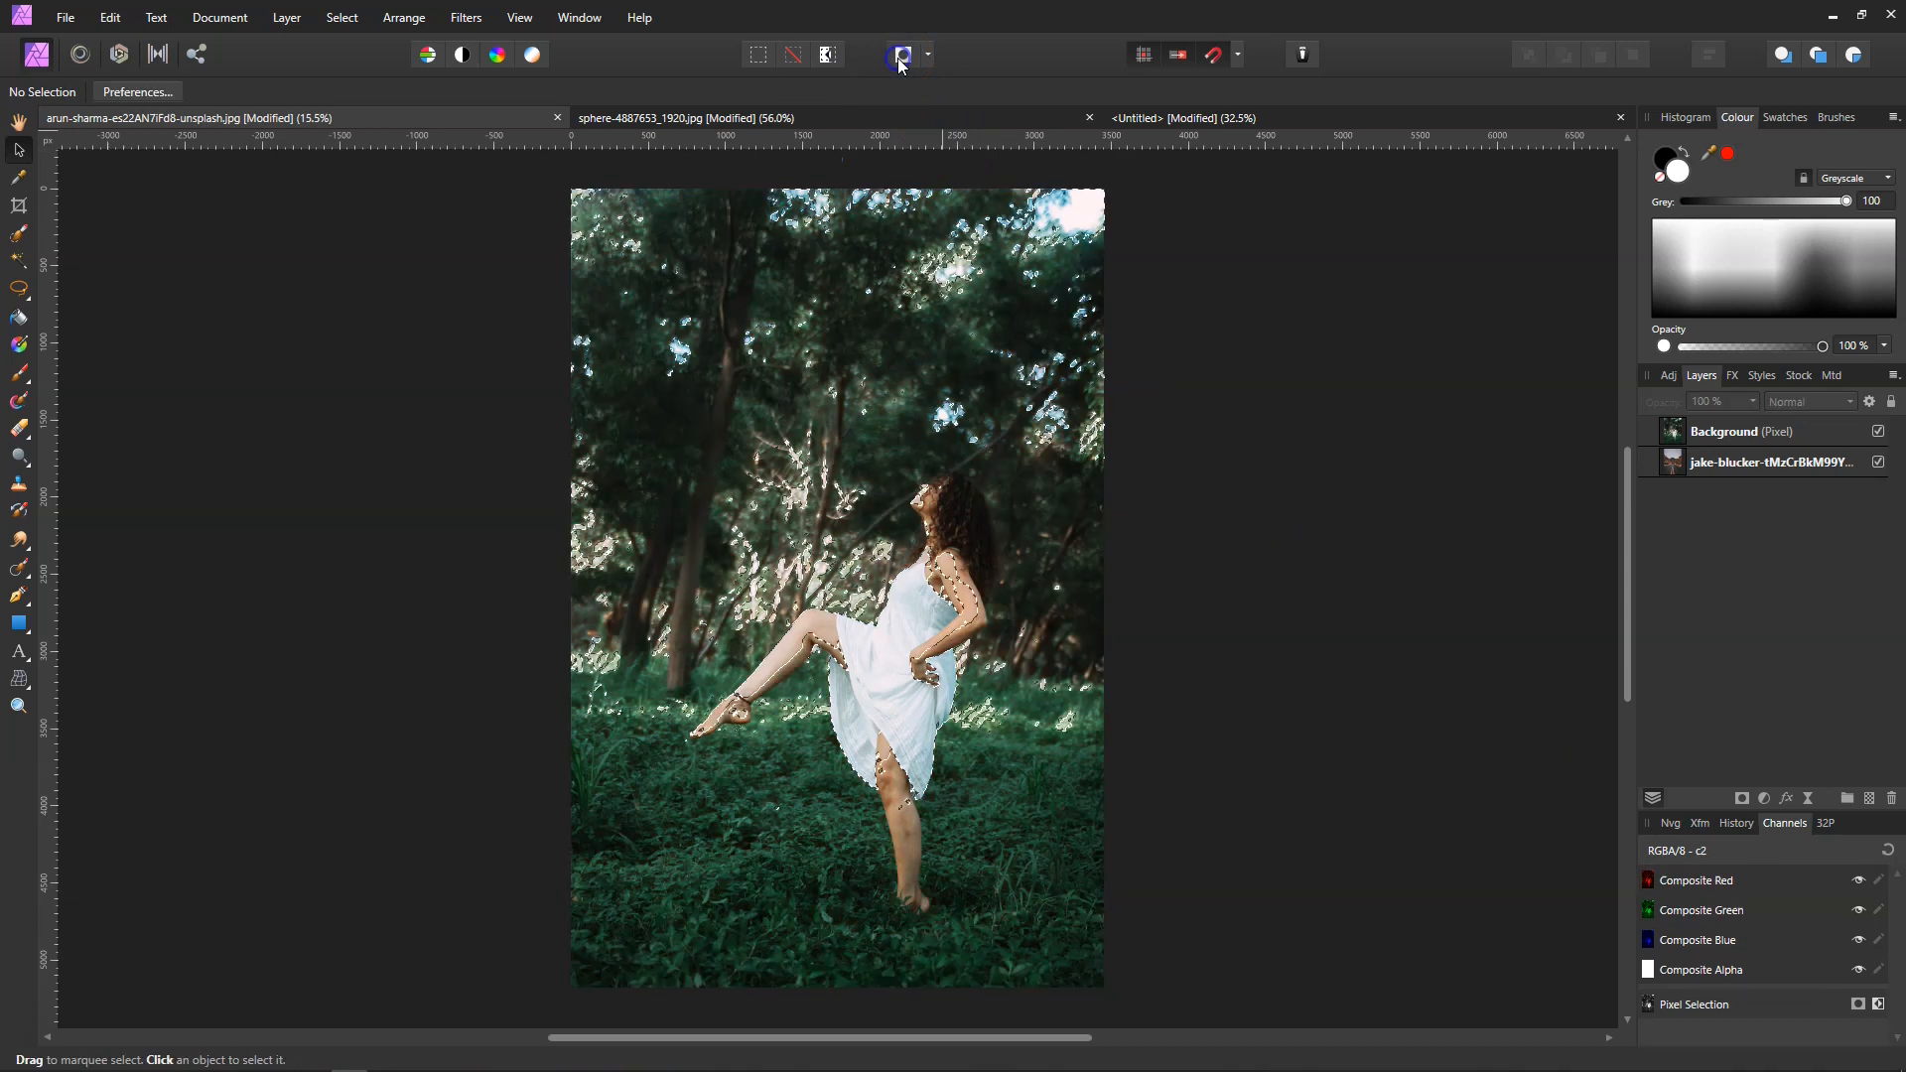
{"action": "left_click", "coordinate": [1259, 599]}
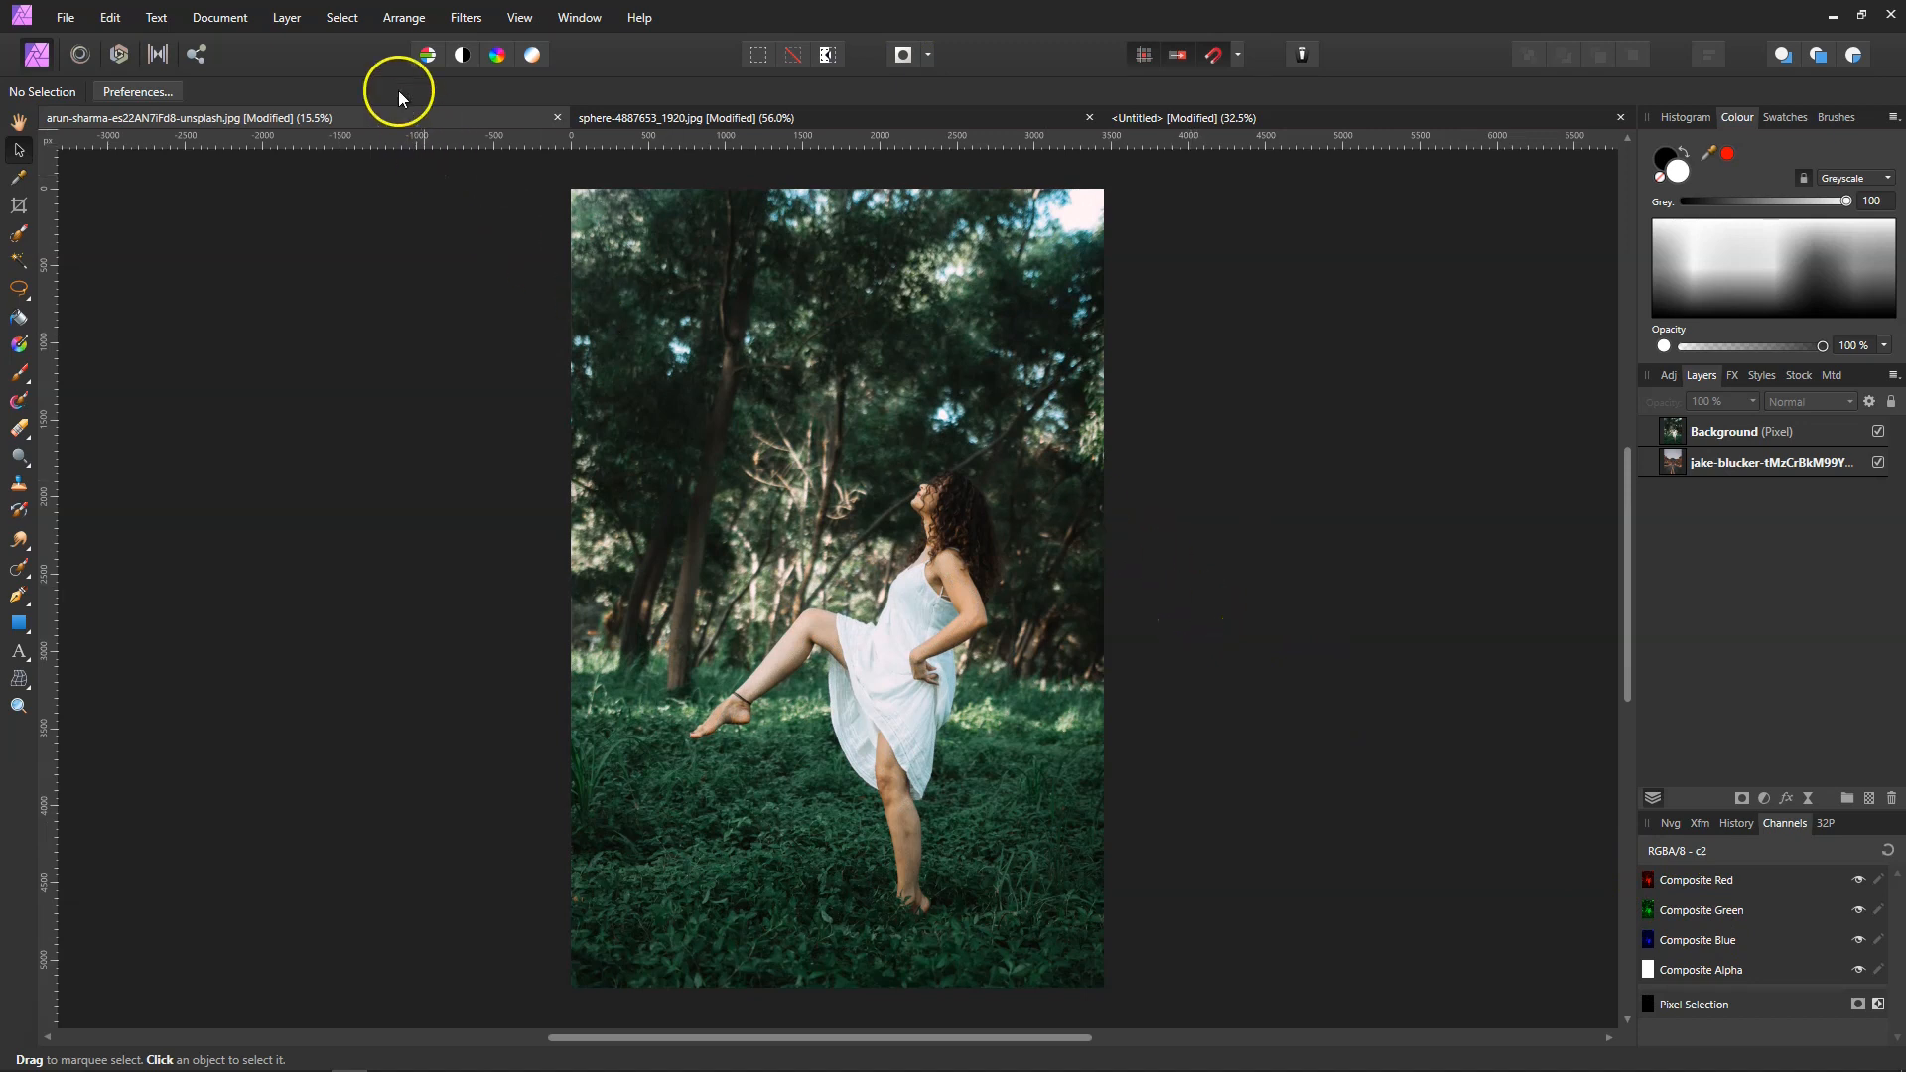
Step: Target the Background layer and create a Colour Range selection of its reds
{"action": "left_click", "coordinate": [350, 22]}
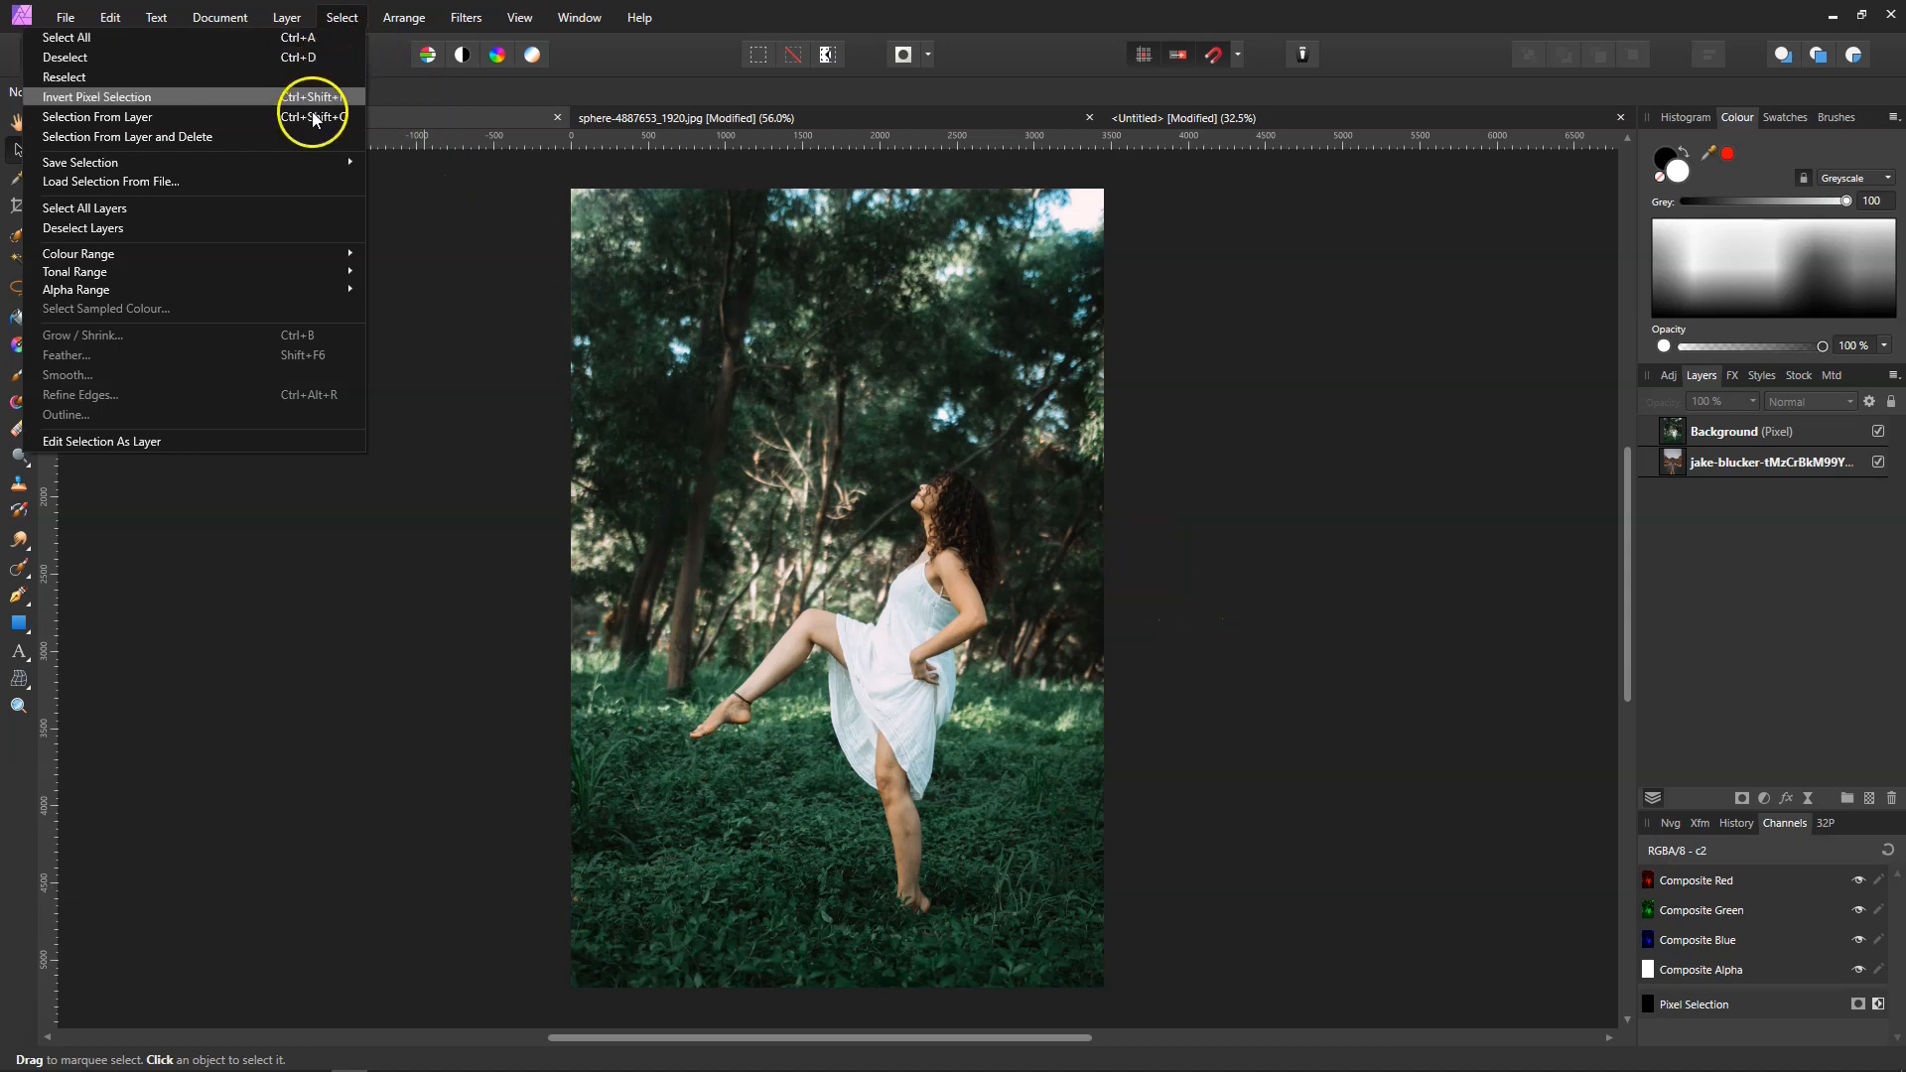
{"action": "mouse_move", "coordinate": [240, 260]}
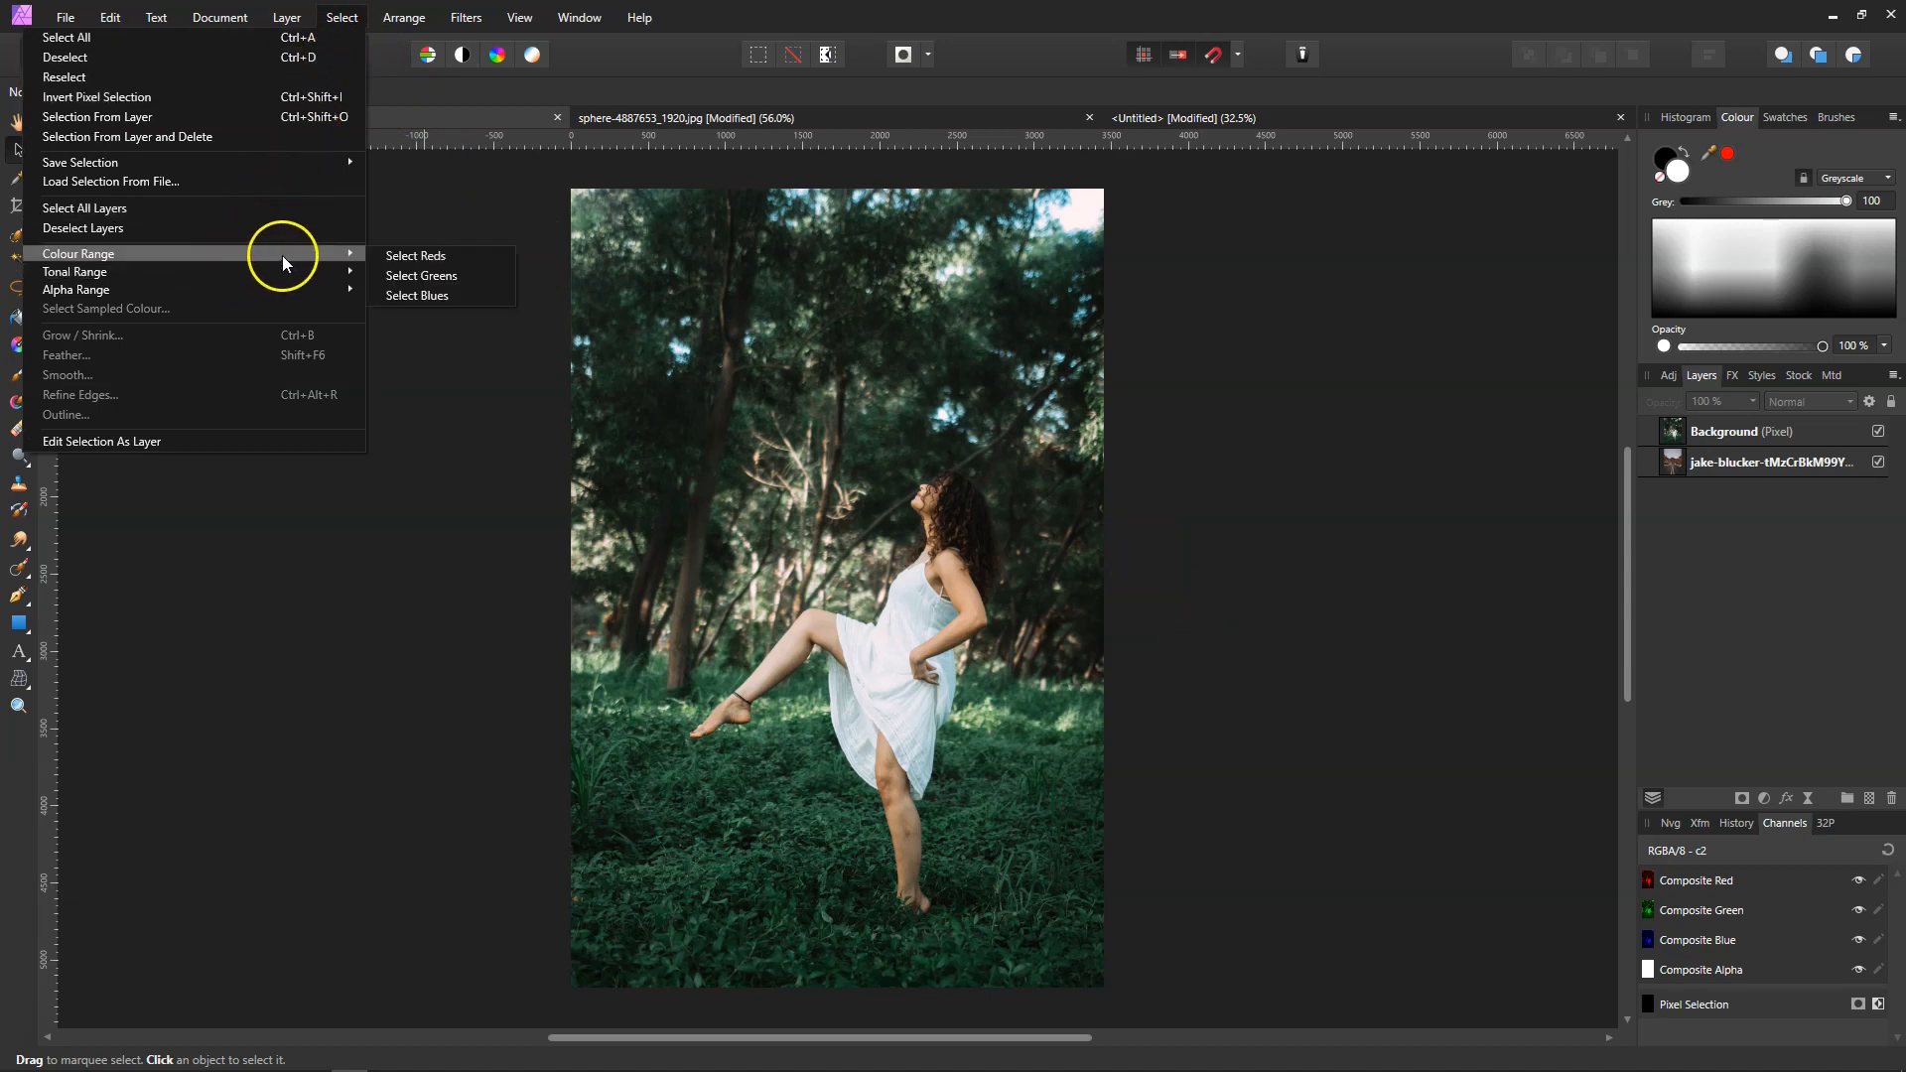
{"action": "left_click", "coordinate": [1729, 431]}
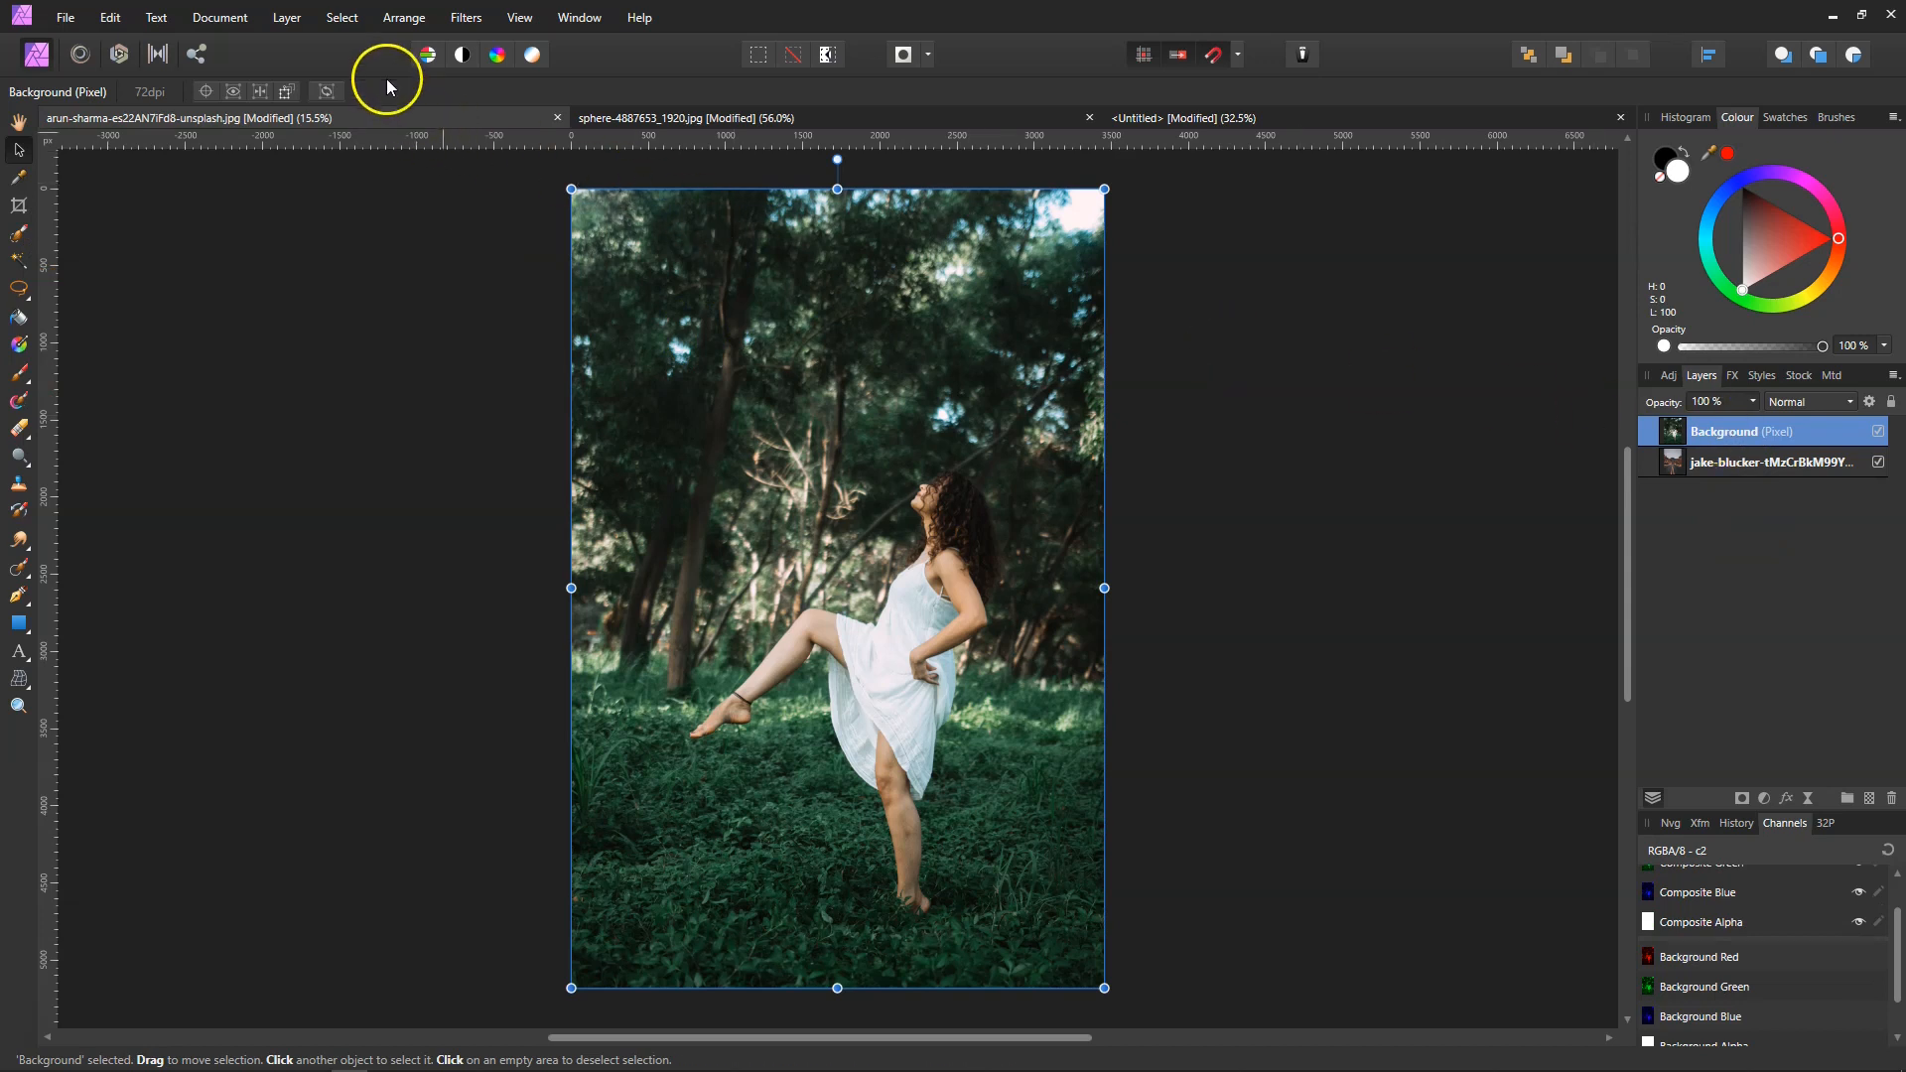
{"action": "left_click", "coordinate": [343, 19]}
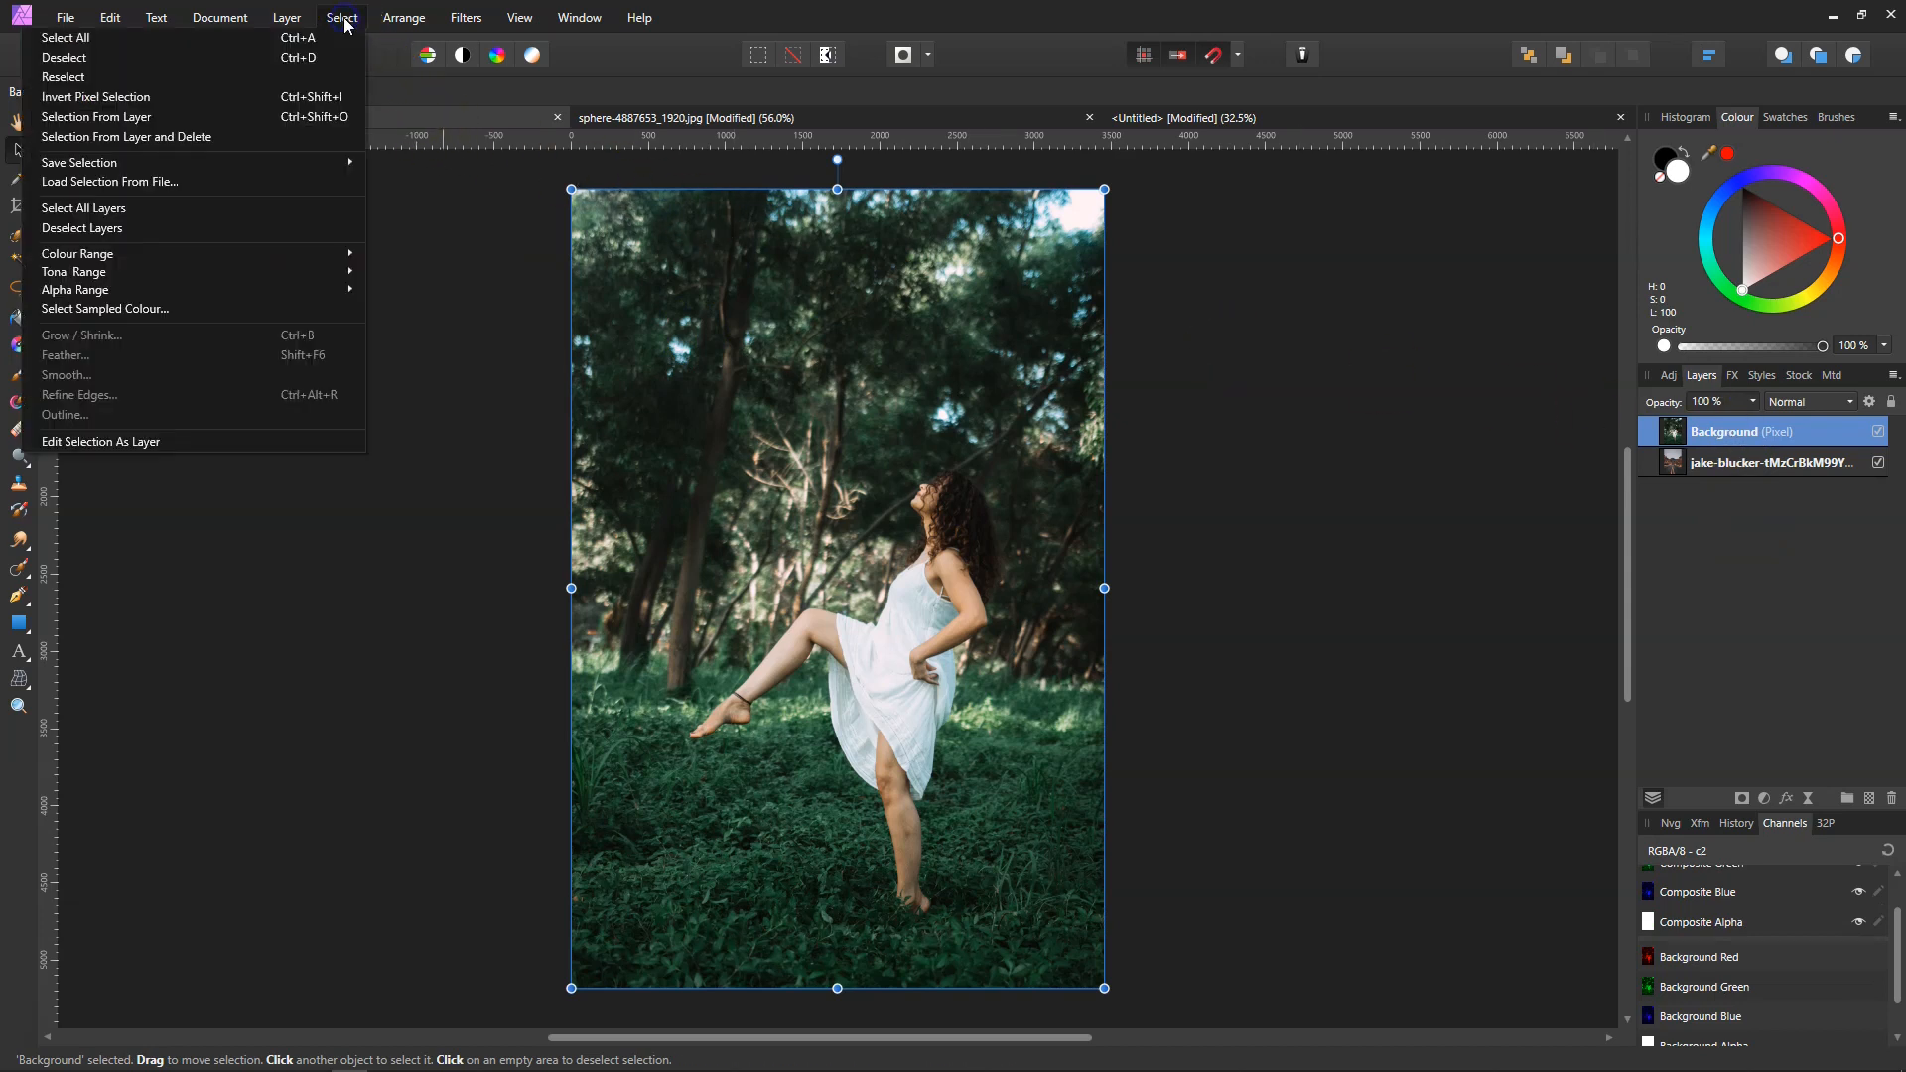
{"action": "mouse_move", "coordinate": [282, 258]}
{"action": "left_click", "coordinate": [415, 267]}
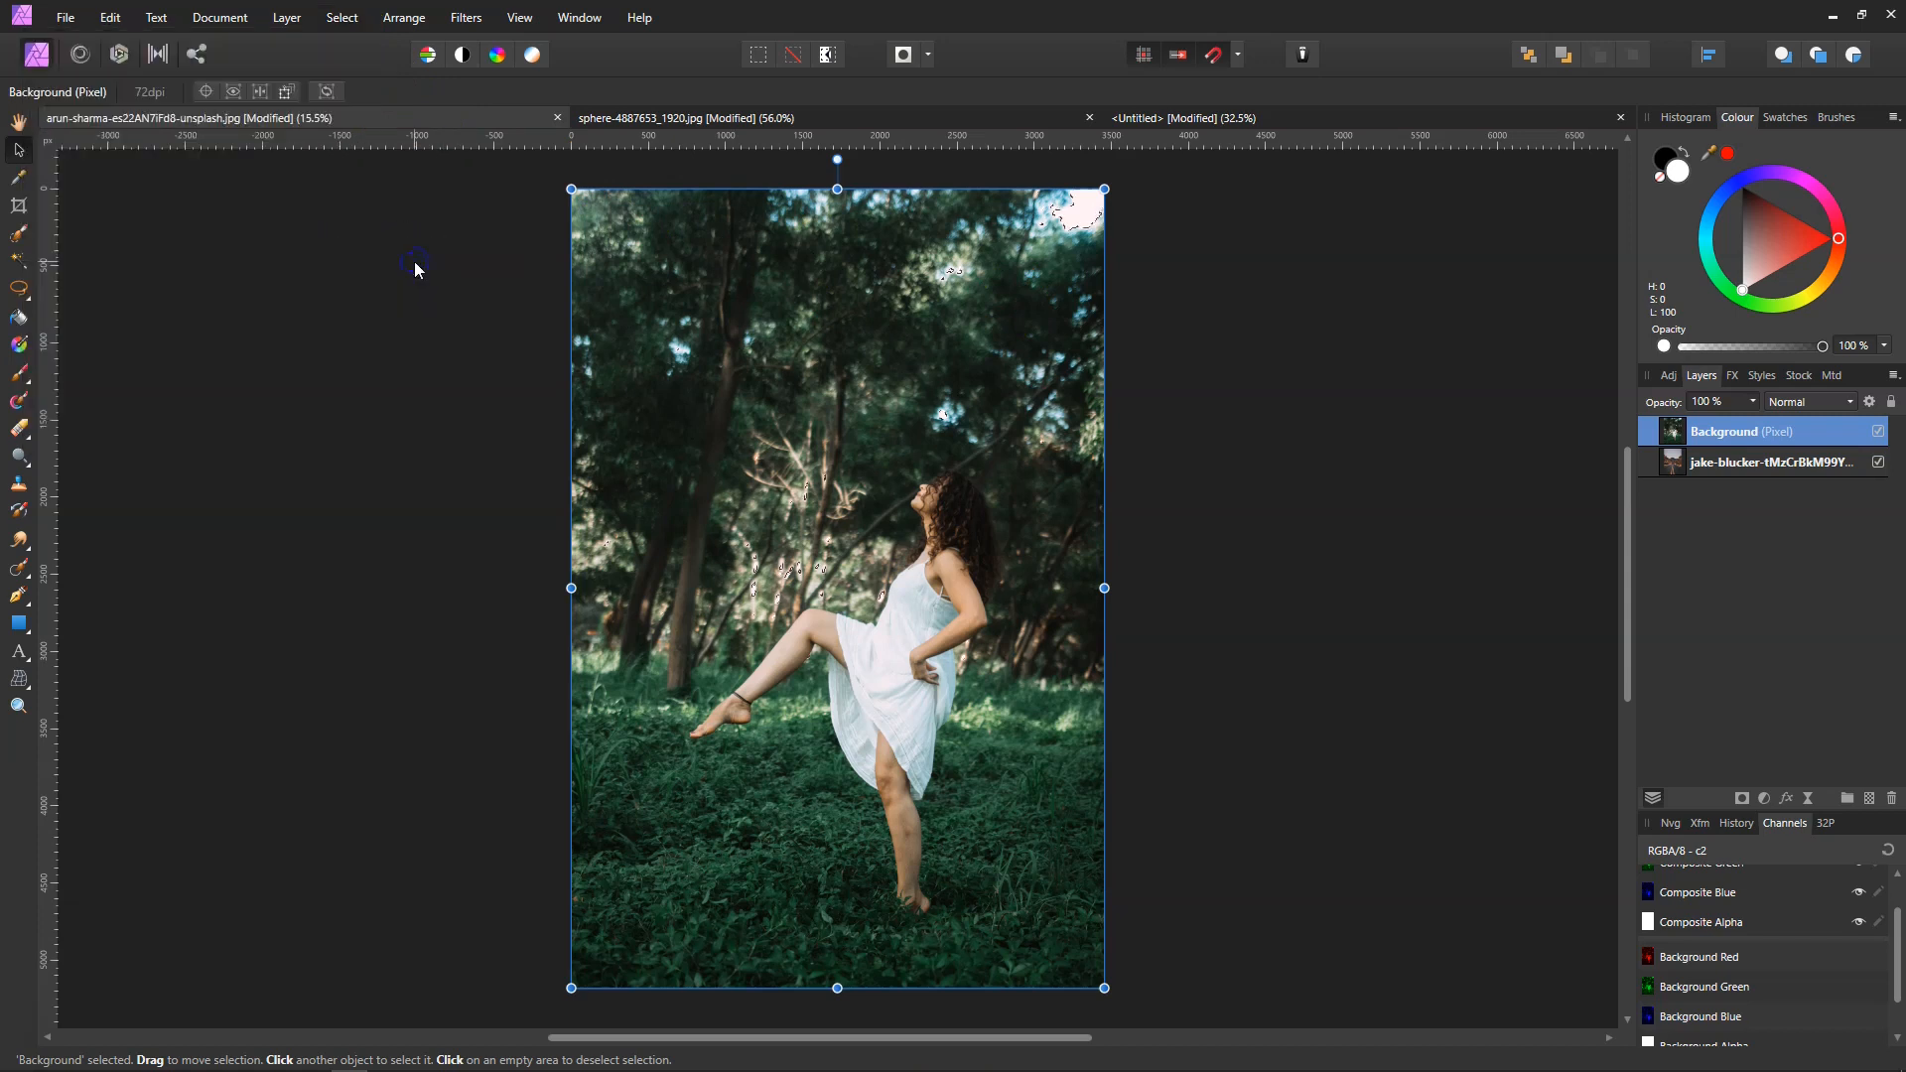
{"action": "left_click", "coordinate": [909, 373]}
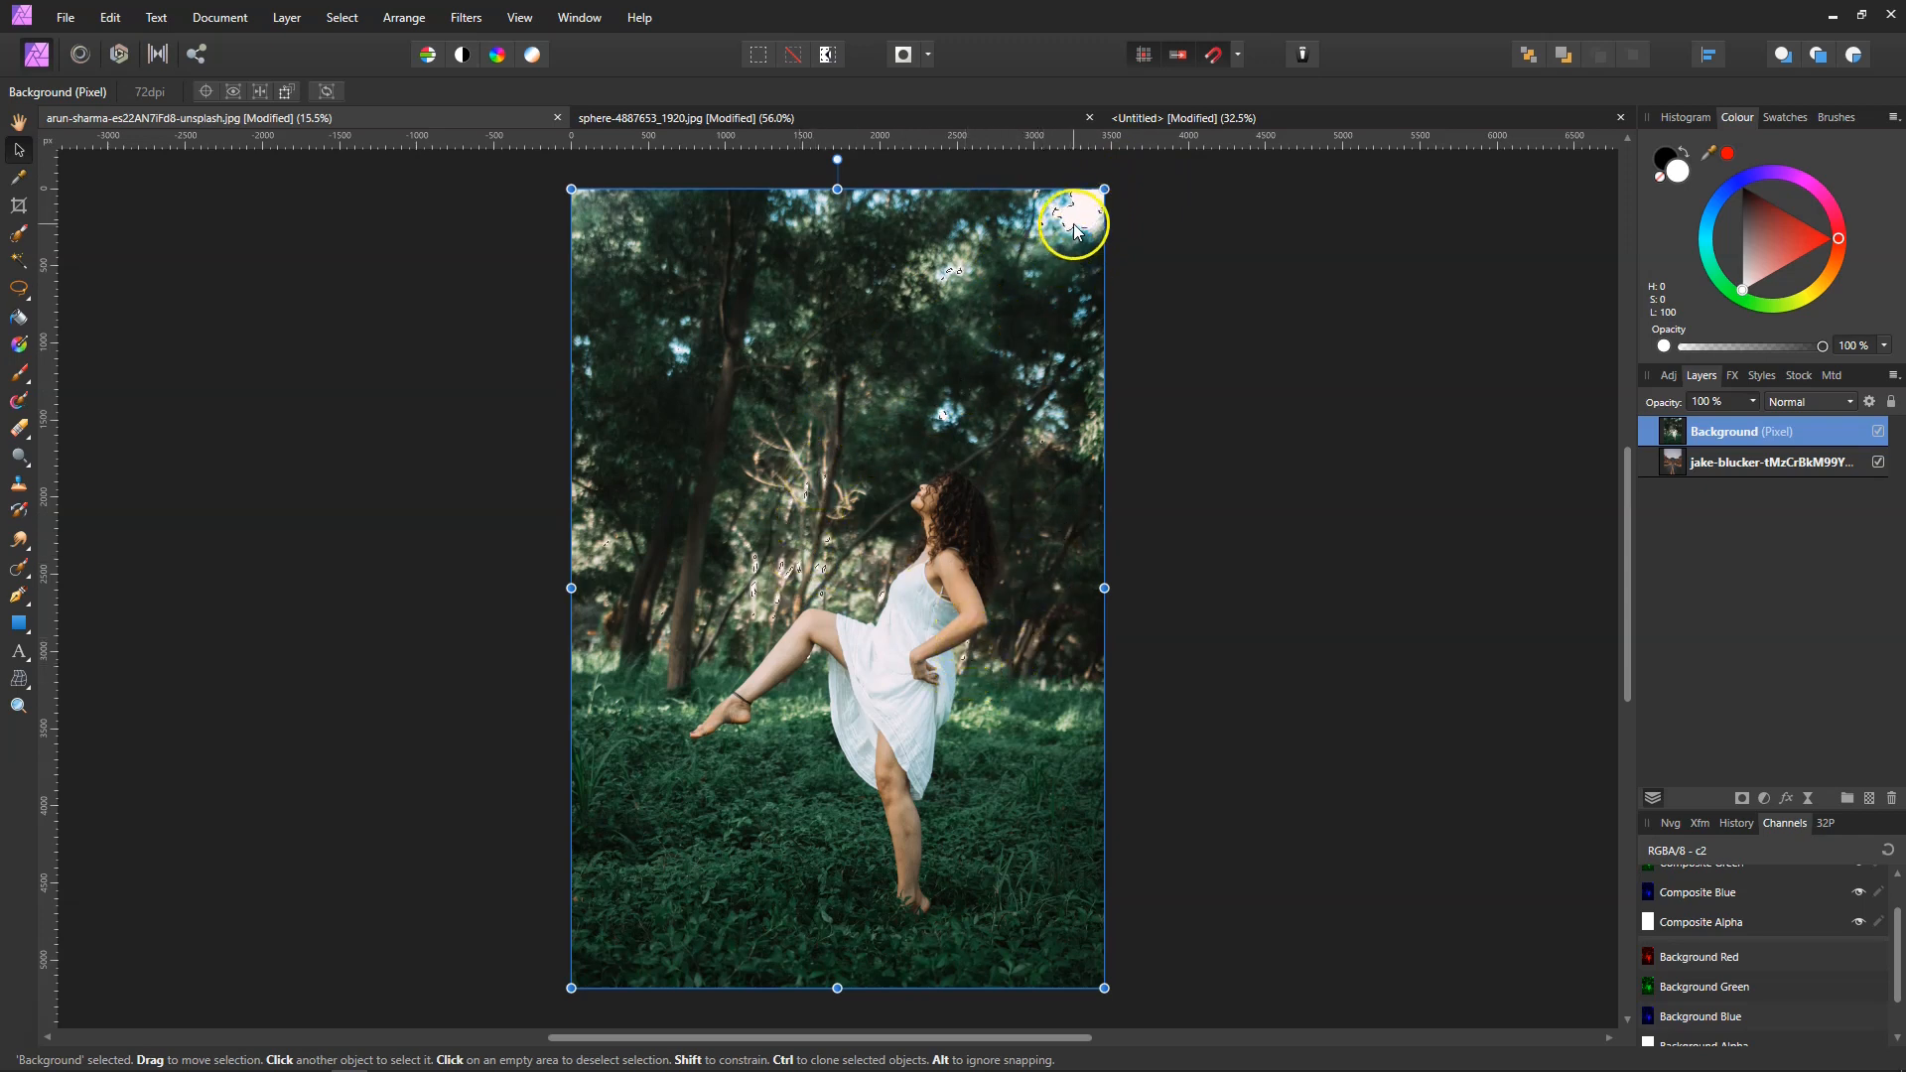
Step: Create a Colour Range selection of the Background layer's greens
{"action": "left_click", "coordinate": [342, 18]}
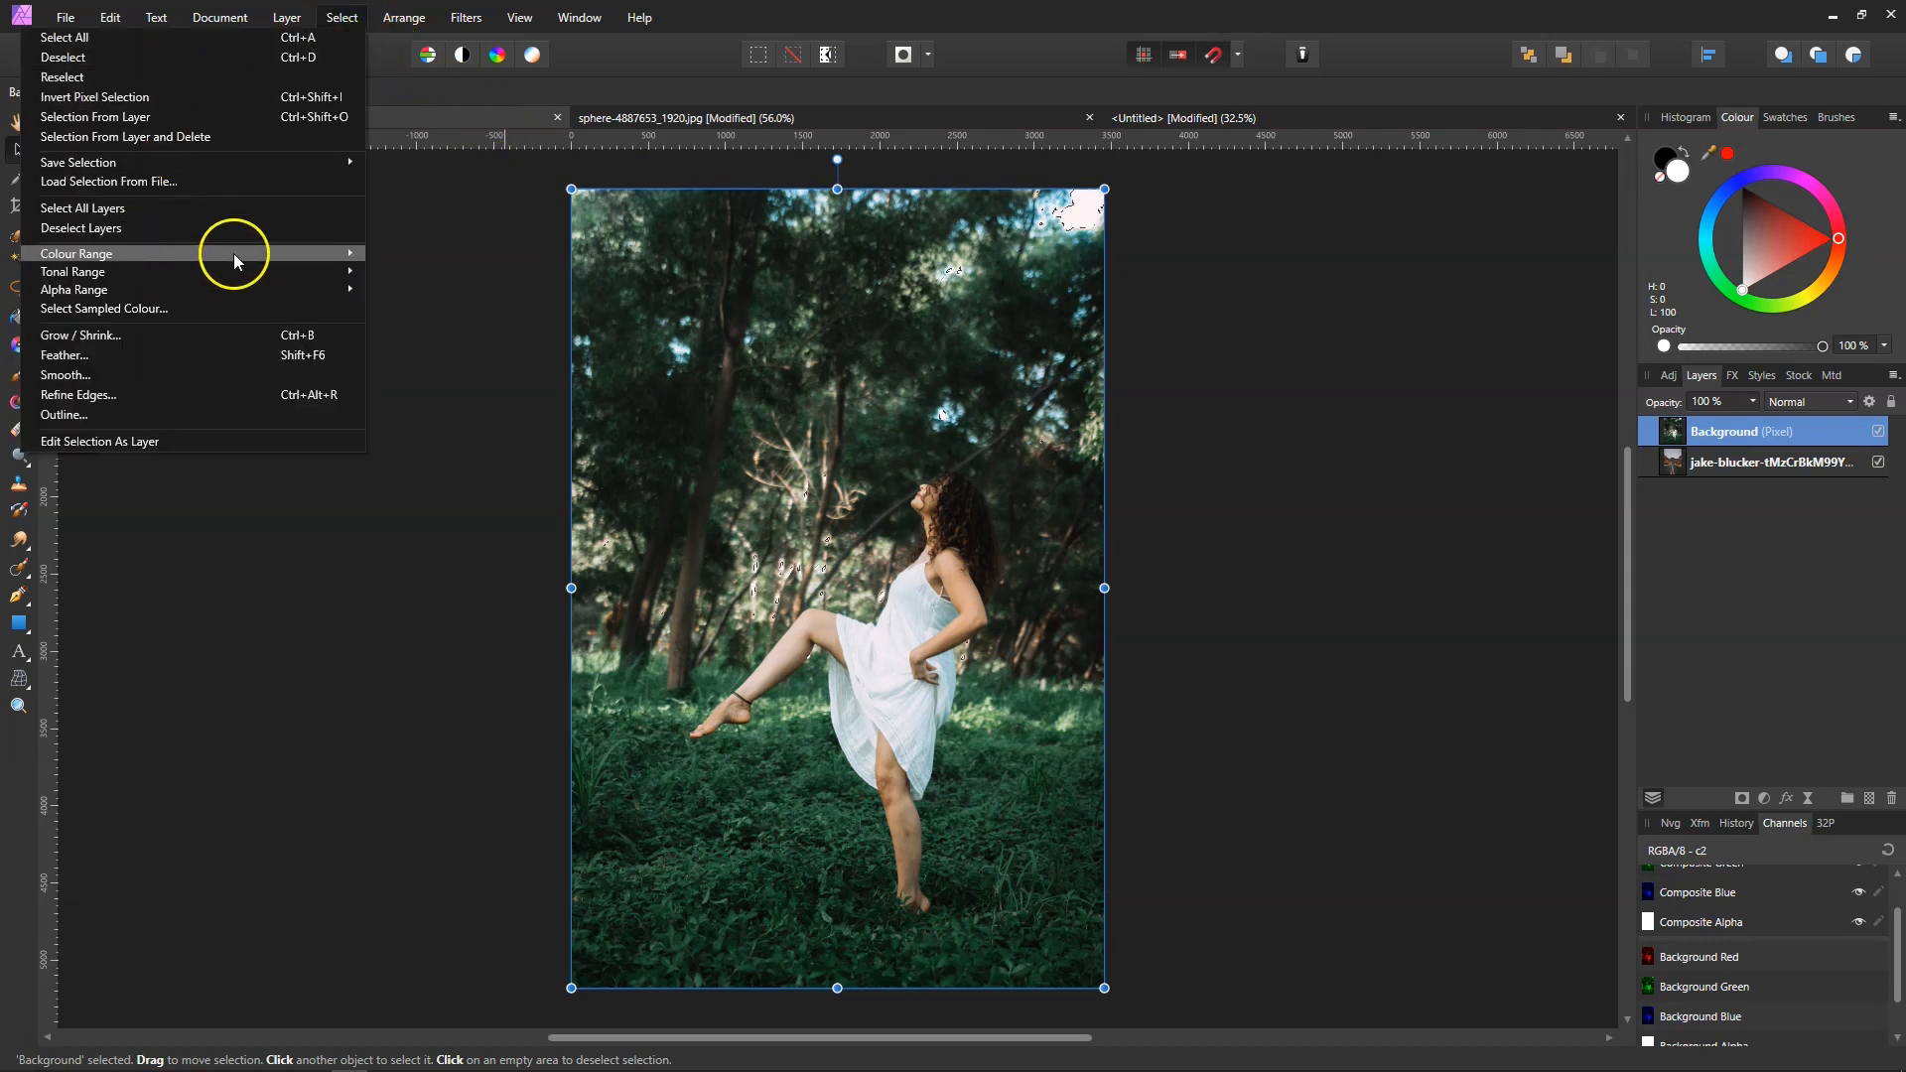
{"action": "left_click", "coordinate": [423, 276]}
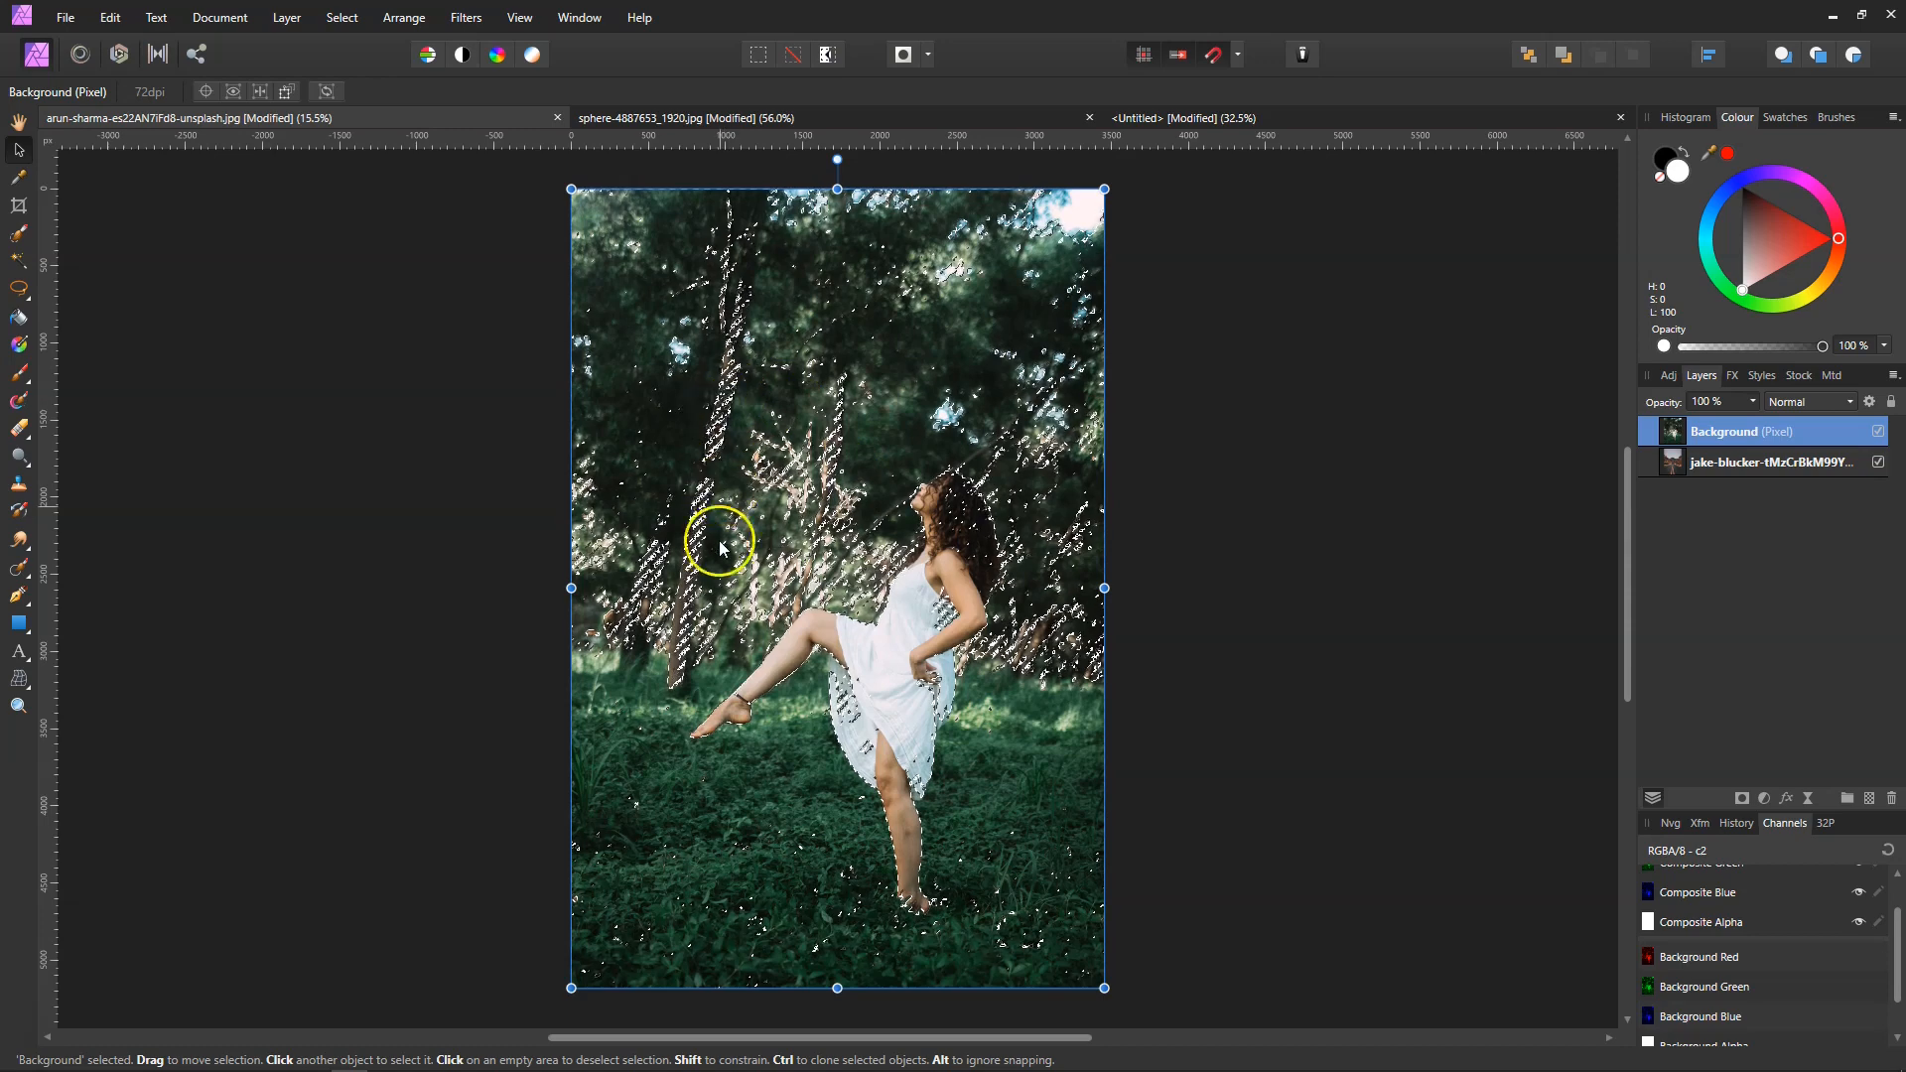
Step: Create a Colour Range selection of the Background layer's blues
{"action": "left_click", "coordinate": [337, 22]}
{"action": "mouse_move", "coordinate": [296, 253]}
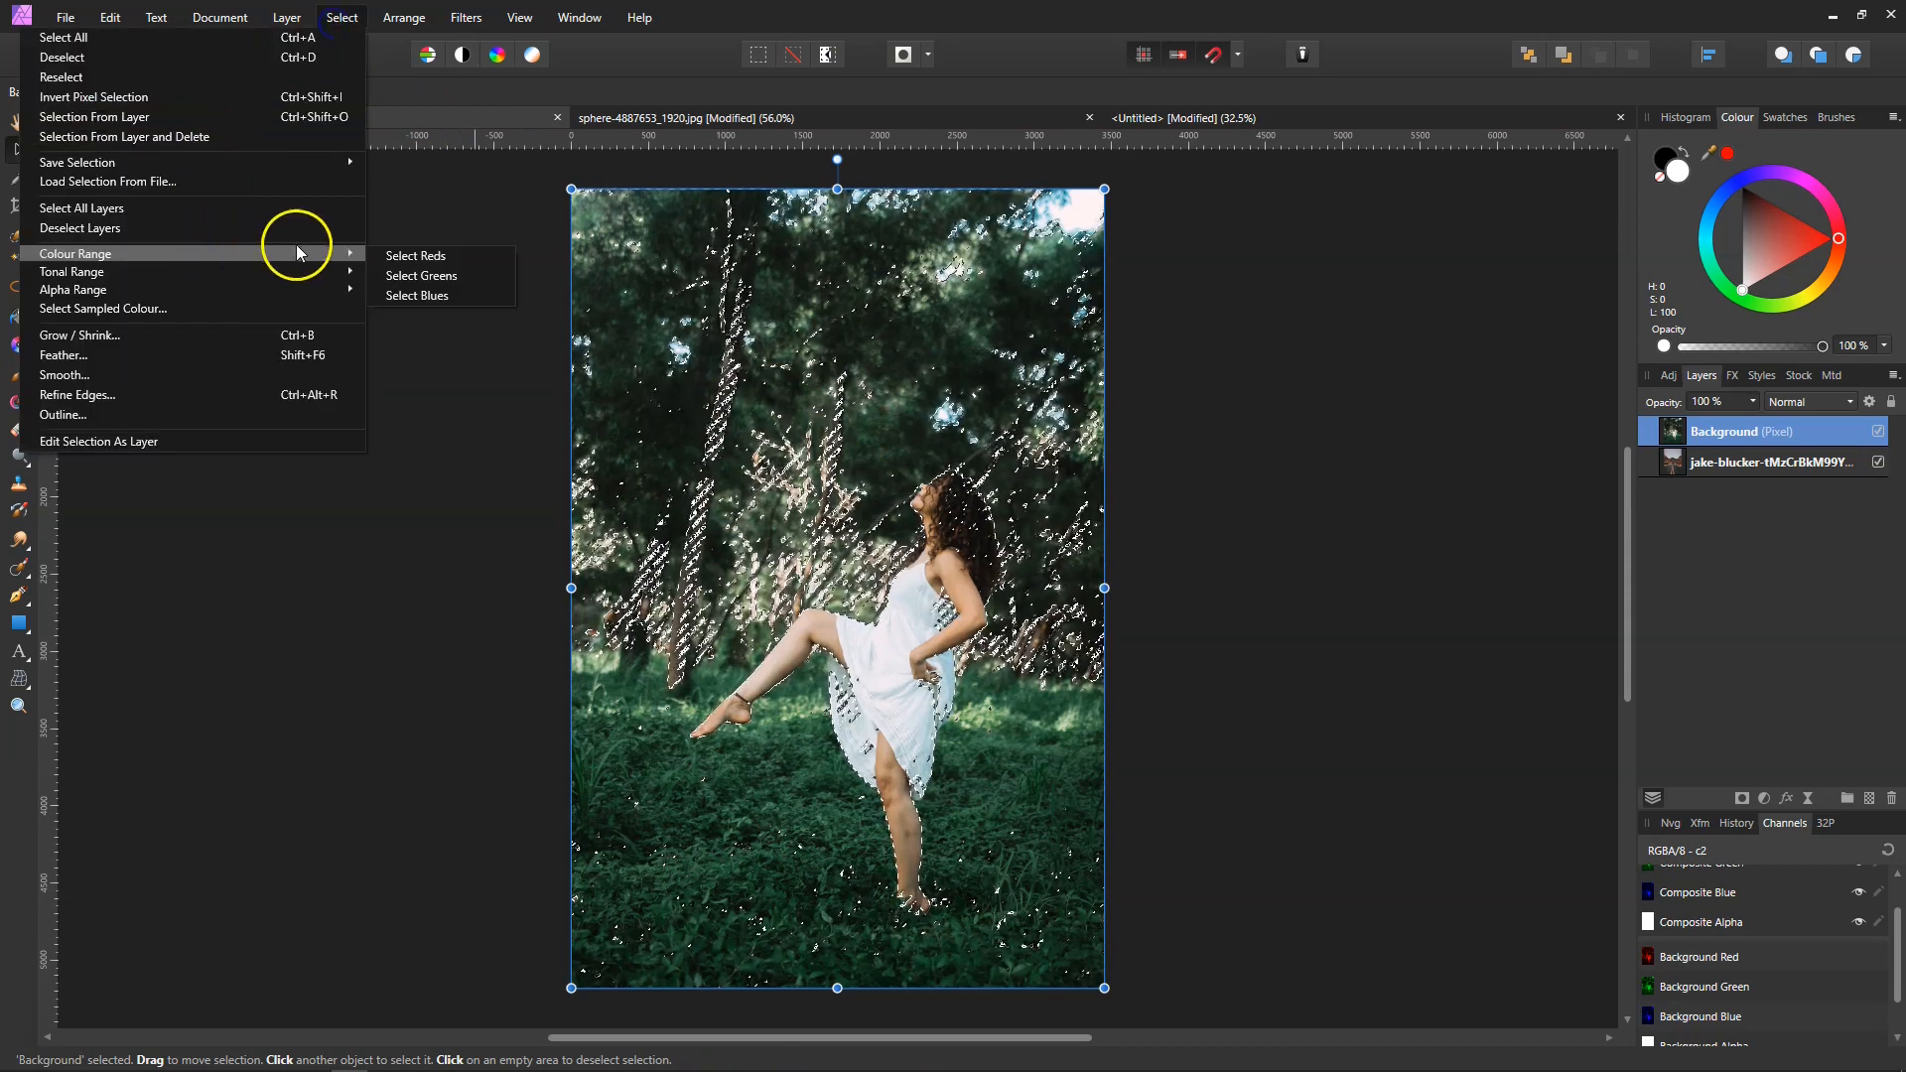
{"action": "left_click", "coordinate": [409, 299]}
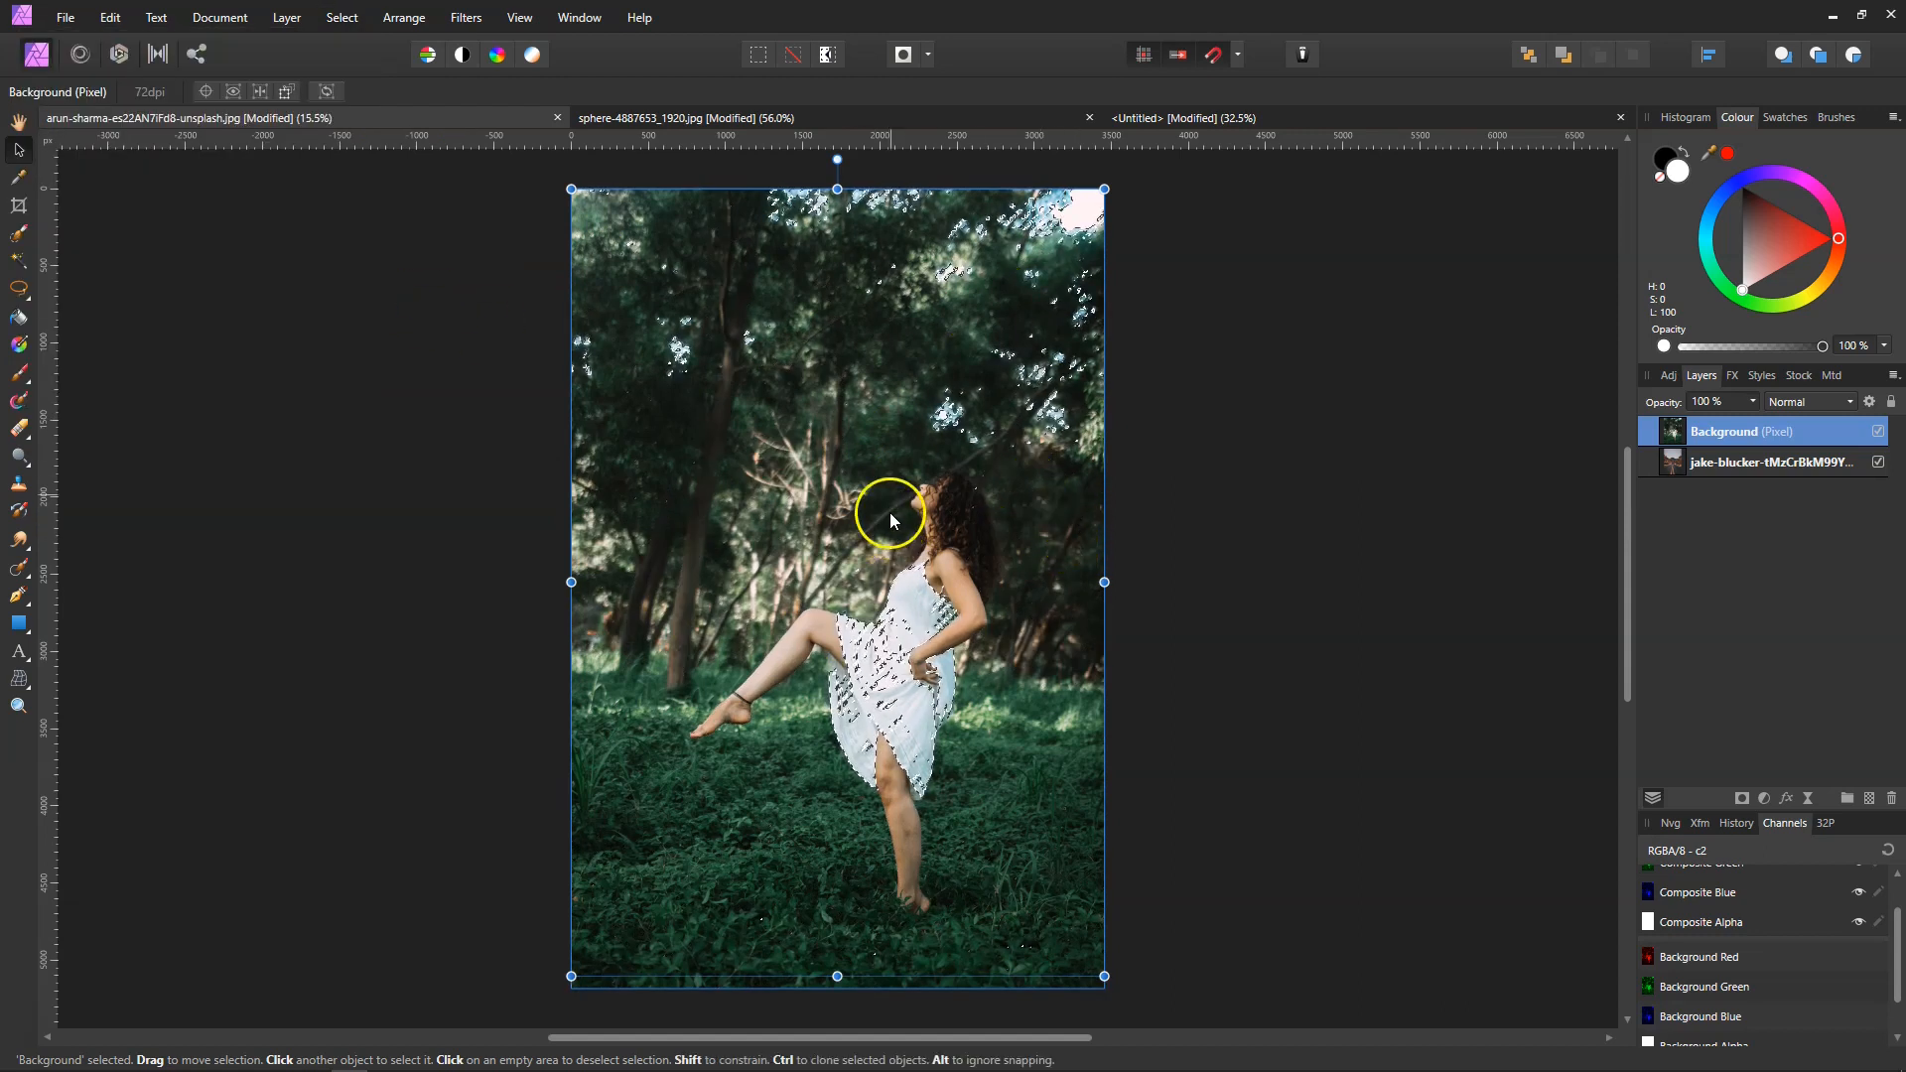
Step: Create a Tonal Range selection of the Background layer's midtones and clear it
{"action": "left_click", "coordinate": [337, 18]}
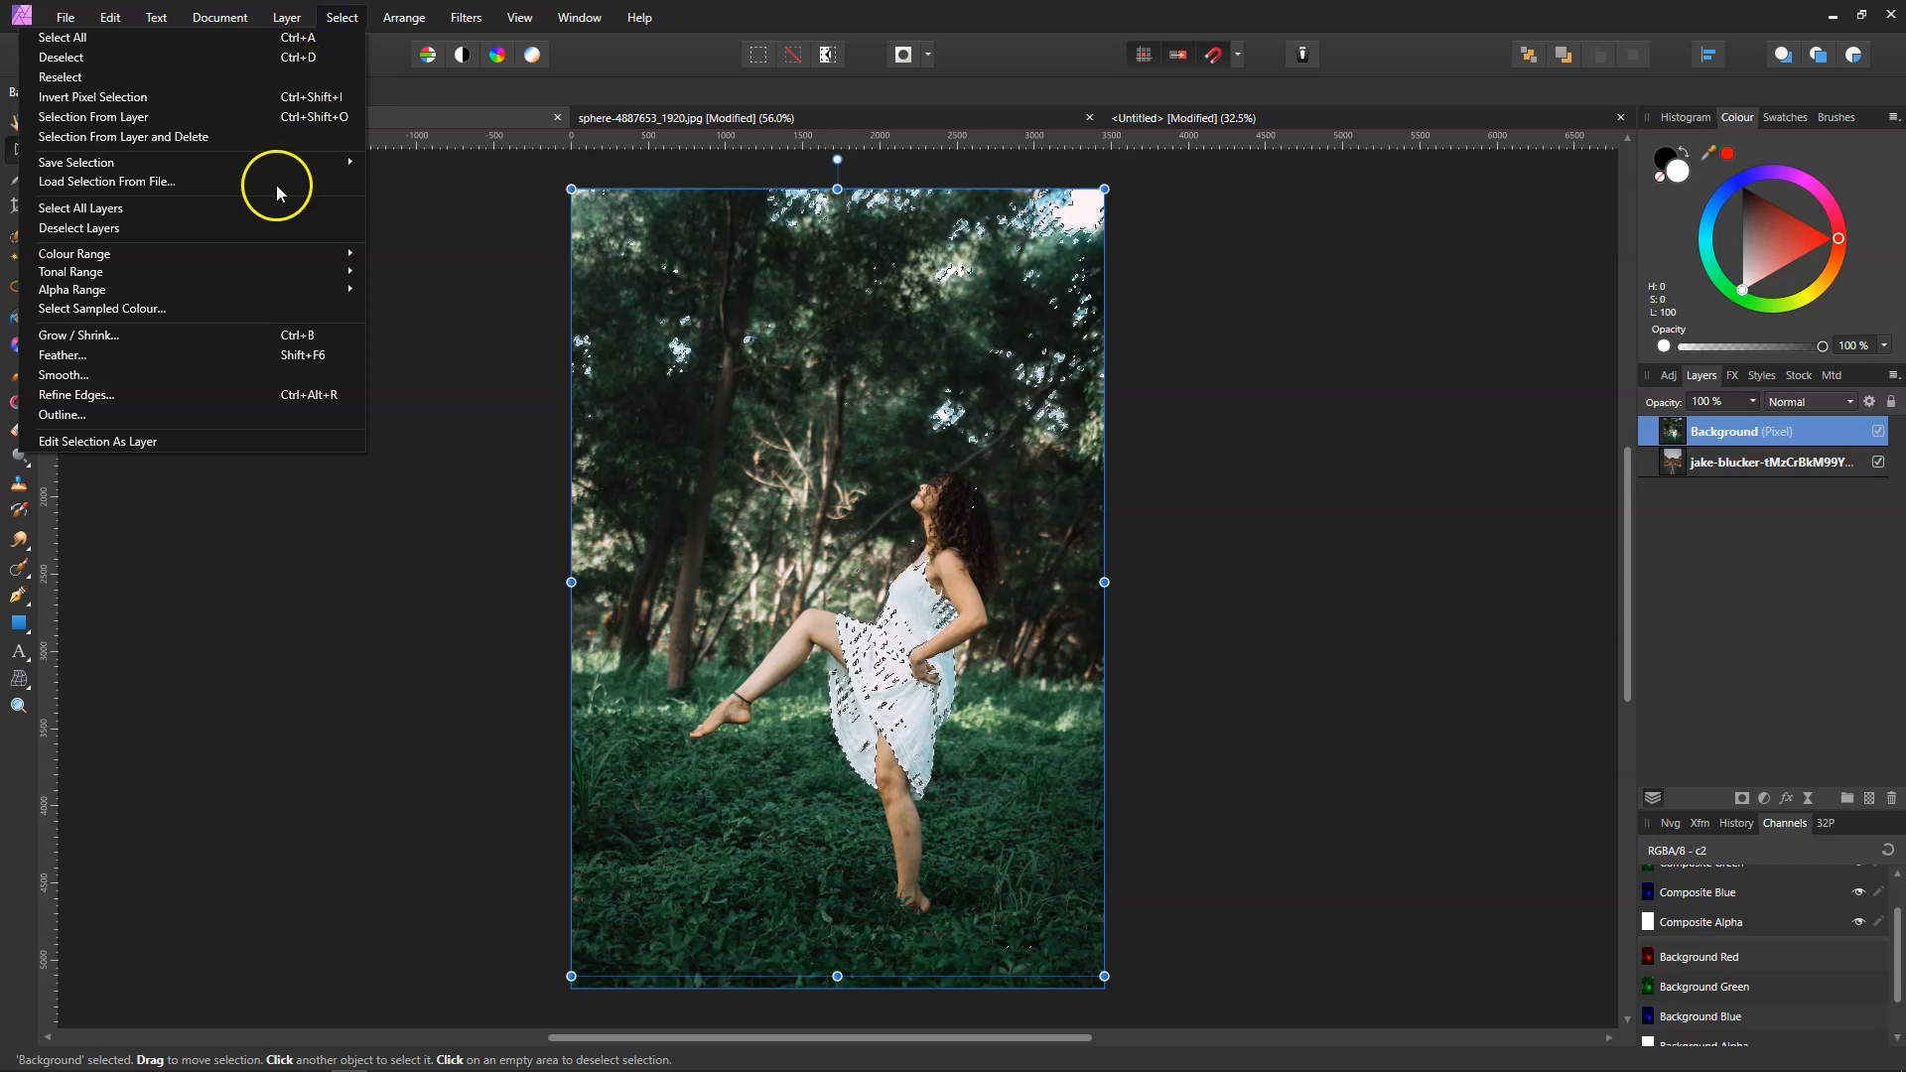
{"action": "mouse_move", "coordinate": [256, 271]}
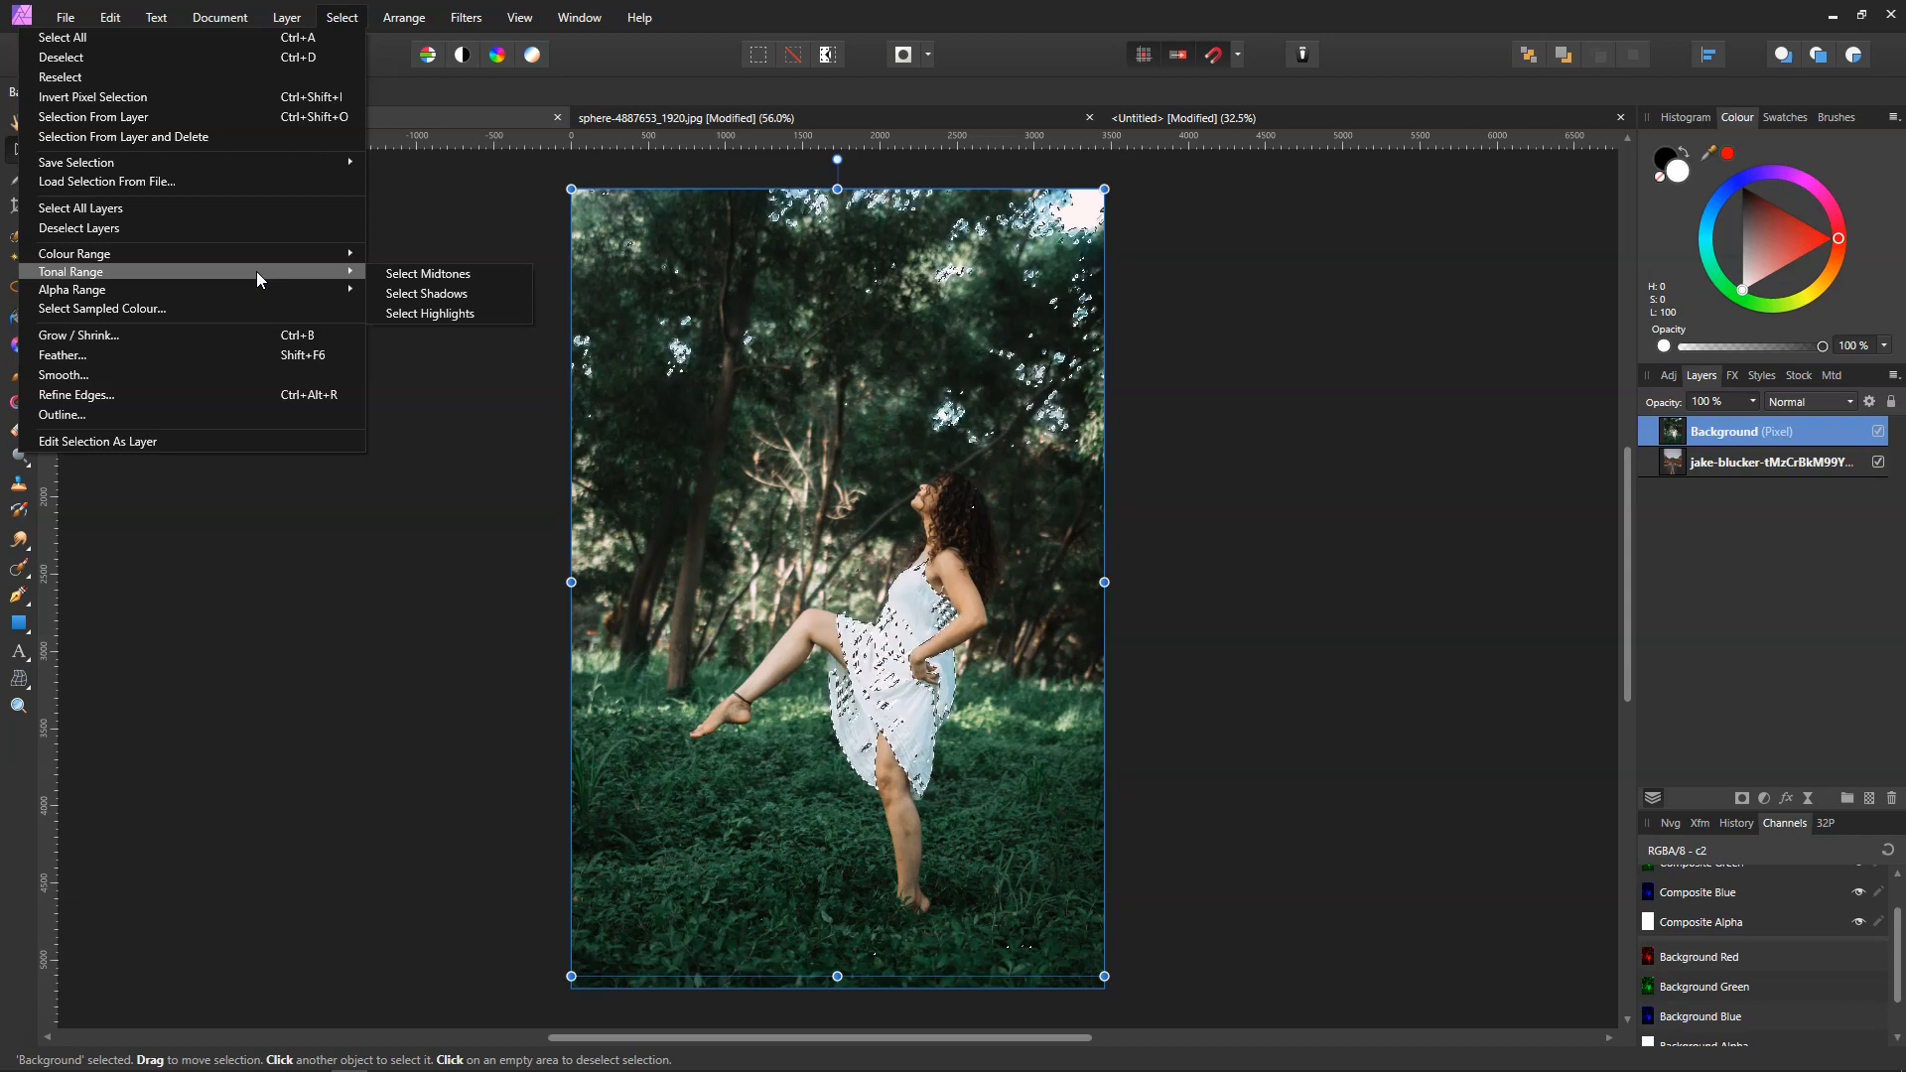
{"action": "left_click", "coordinate": [398, 280]}
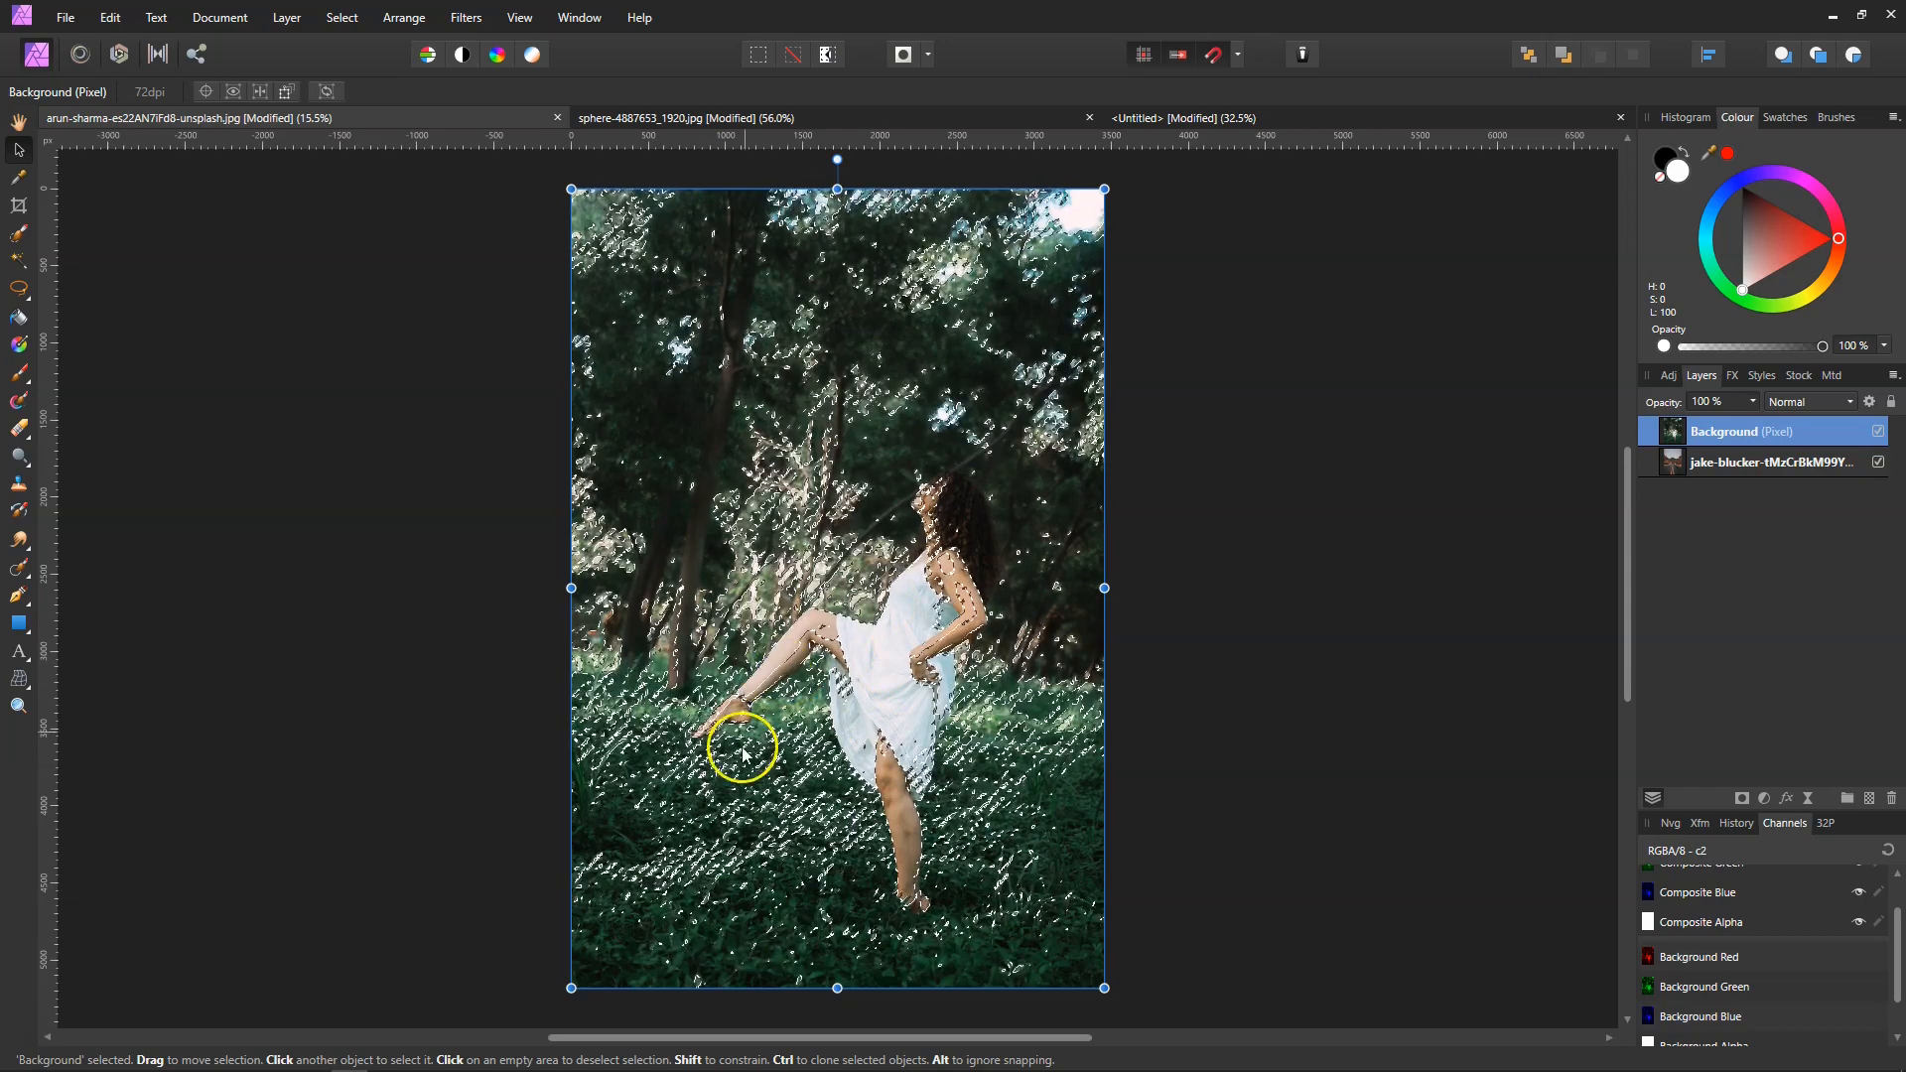
{"action": "left_click", "coordinate": [468, 391]}
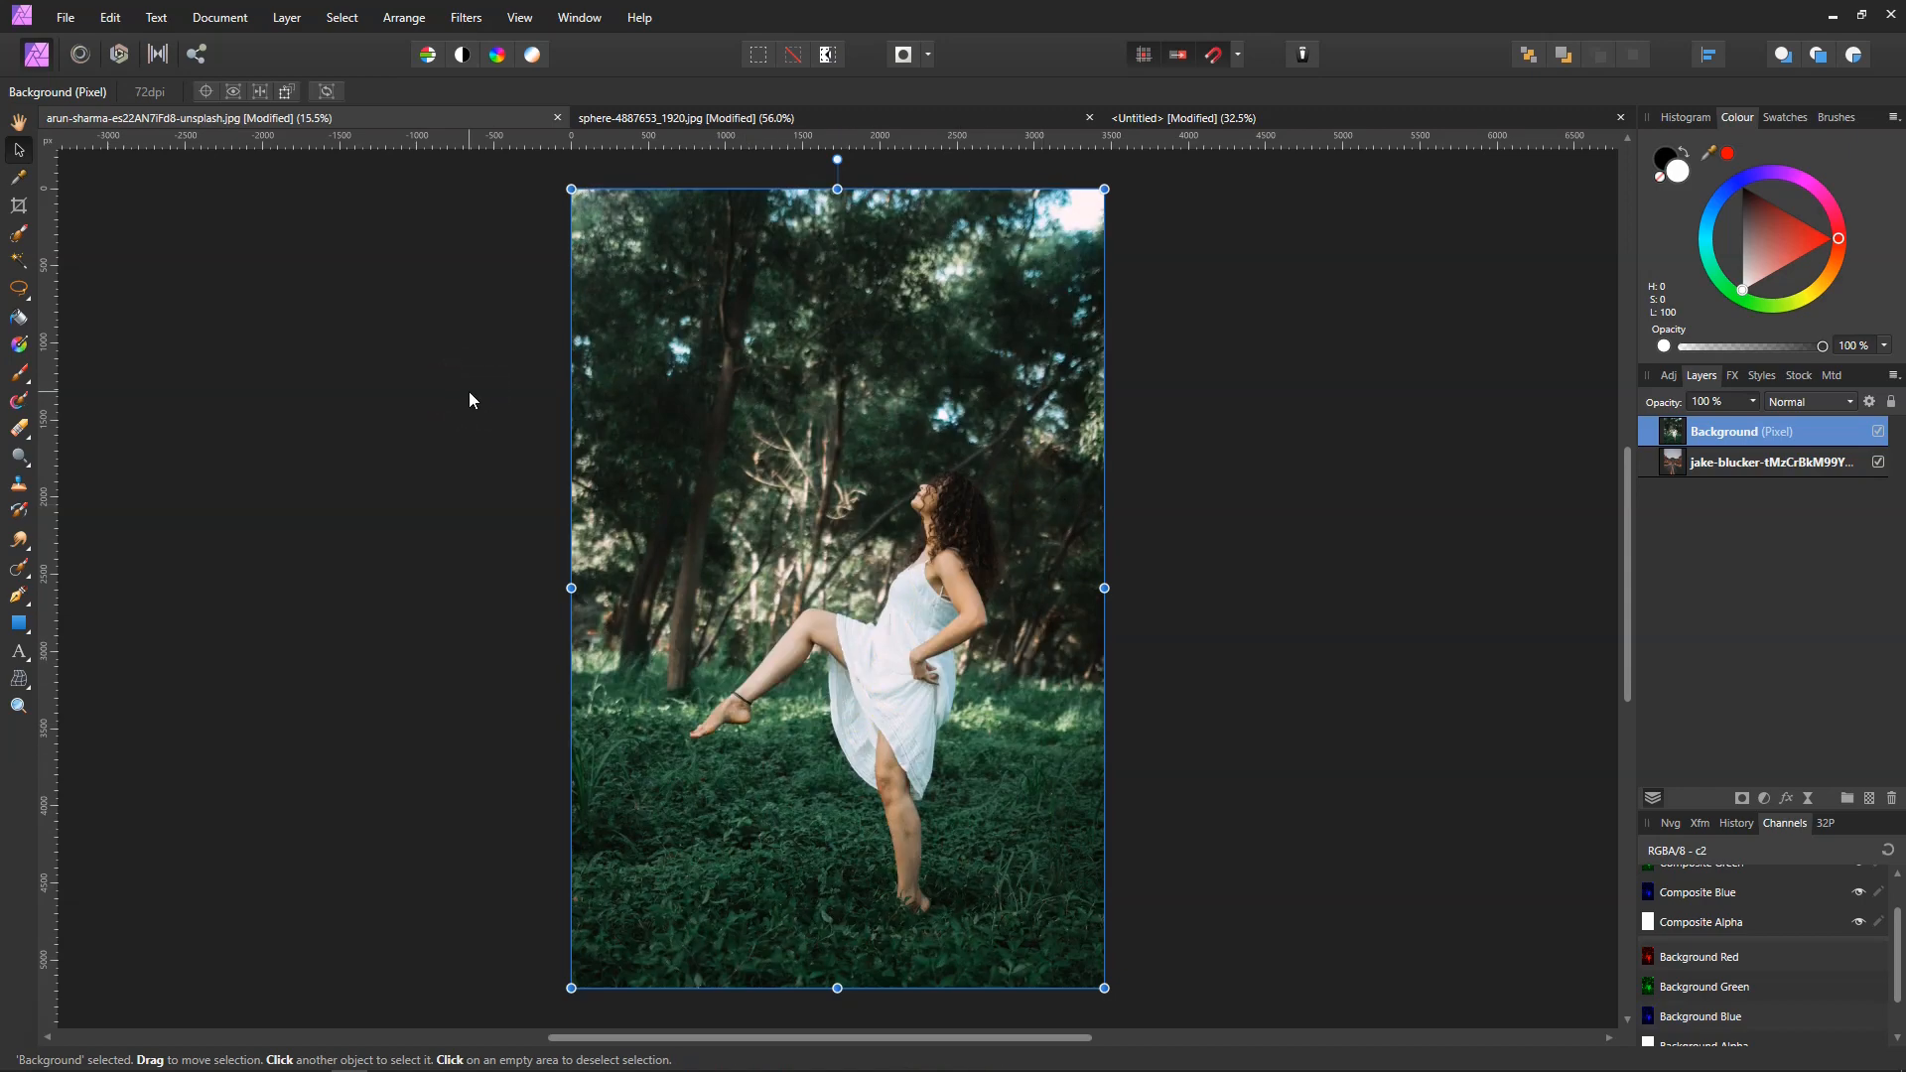
Step: Create a Tonal Range selection of the Background layer's shadows and clear it
{"action": "left_click", "coordinate": [340, 19]}
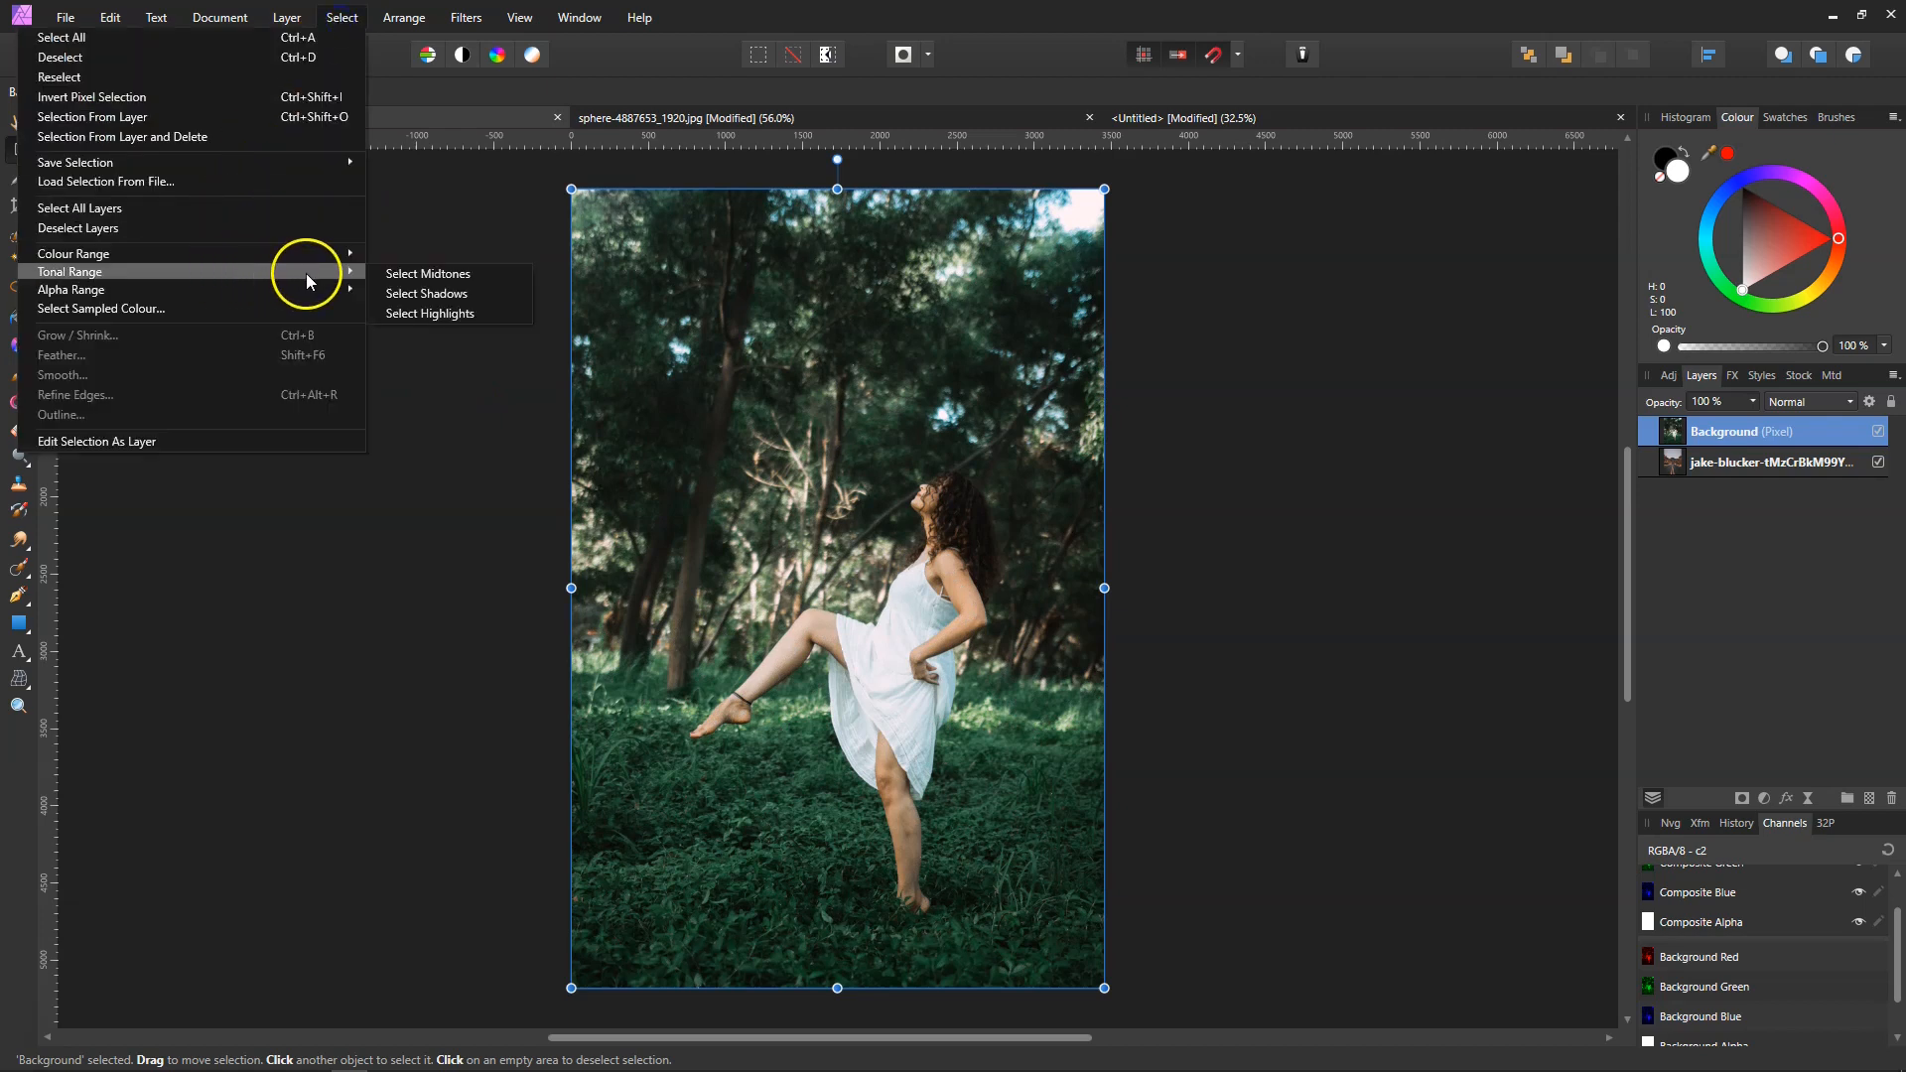
{"action": "left_click", "coordinate": [438, 295]}
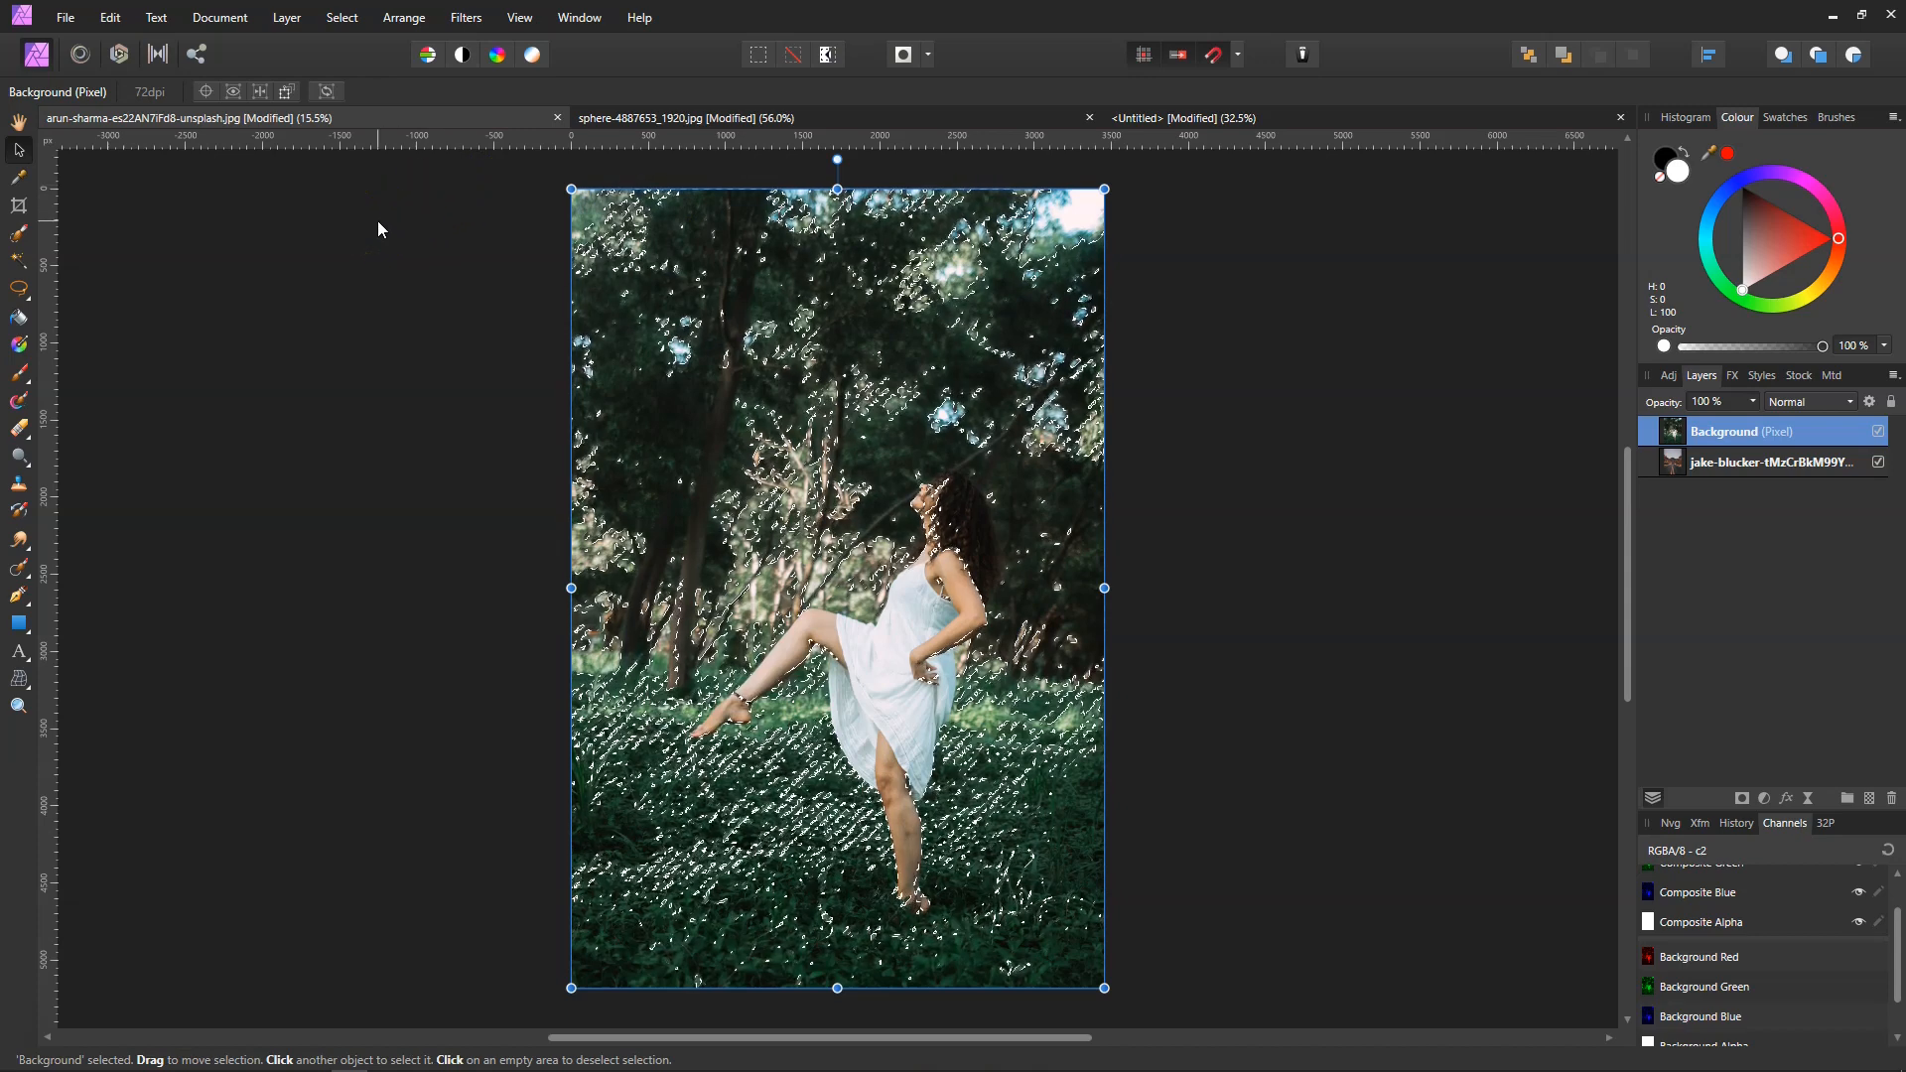
{"action": "key", "text": "ctrl+d"}
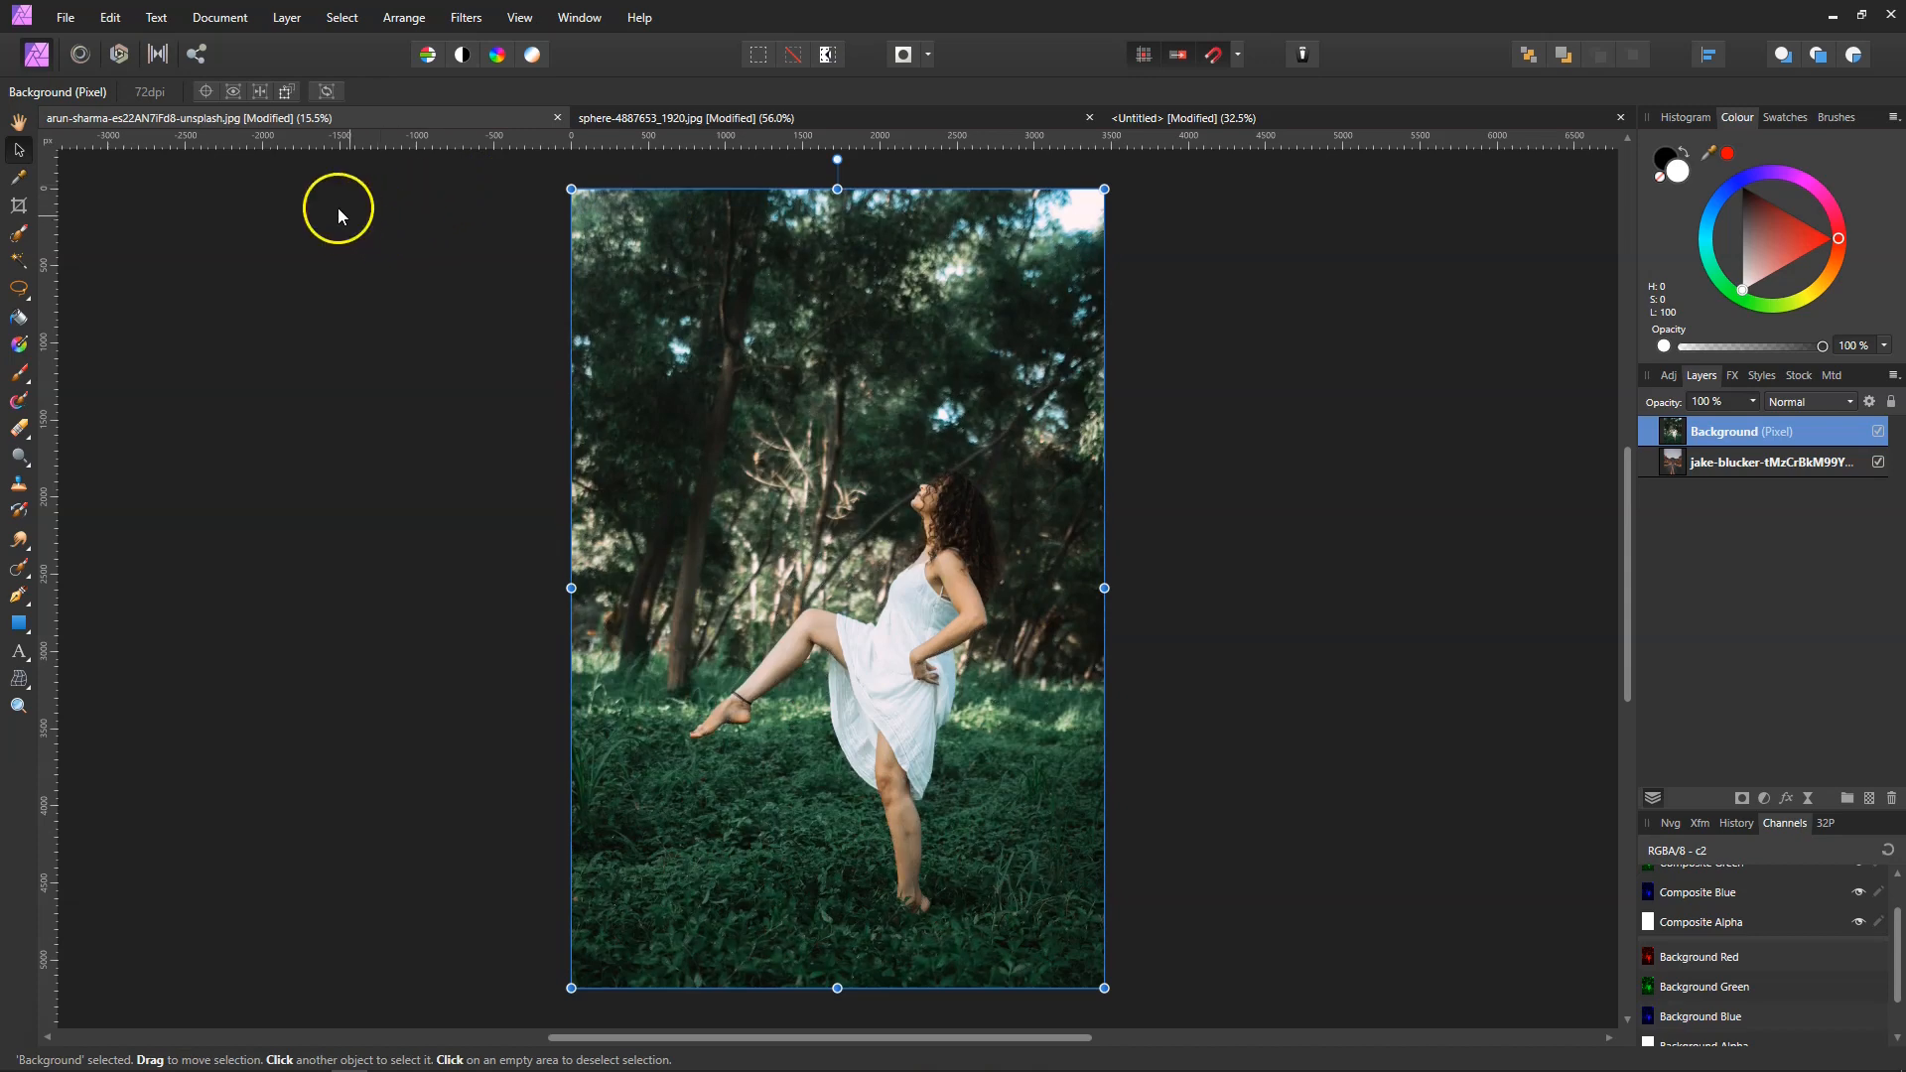
Step: Create a Tonal Range selection of the Background layer's highlights and clear it
{"action": "left_click", "coordinate": [340, 18]}
{"action": "mouse_move", "coordinate": [216, 270]}
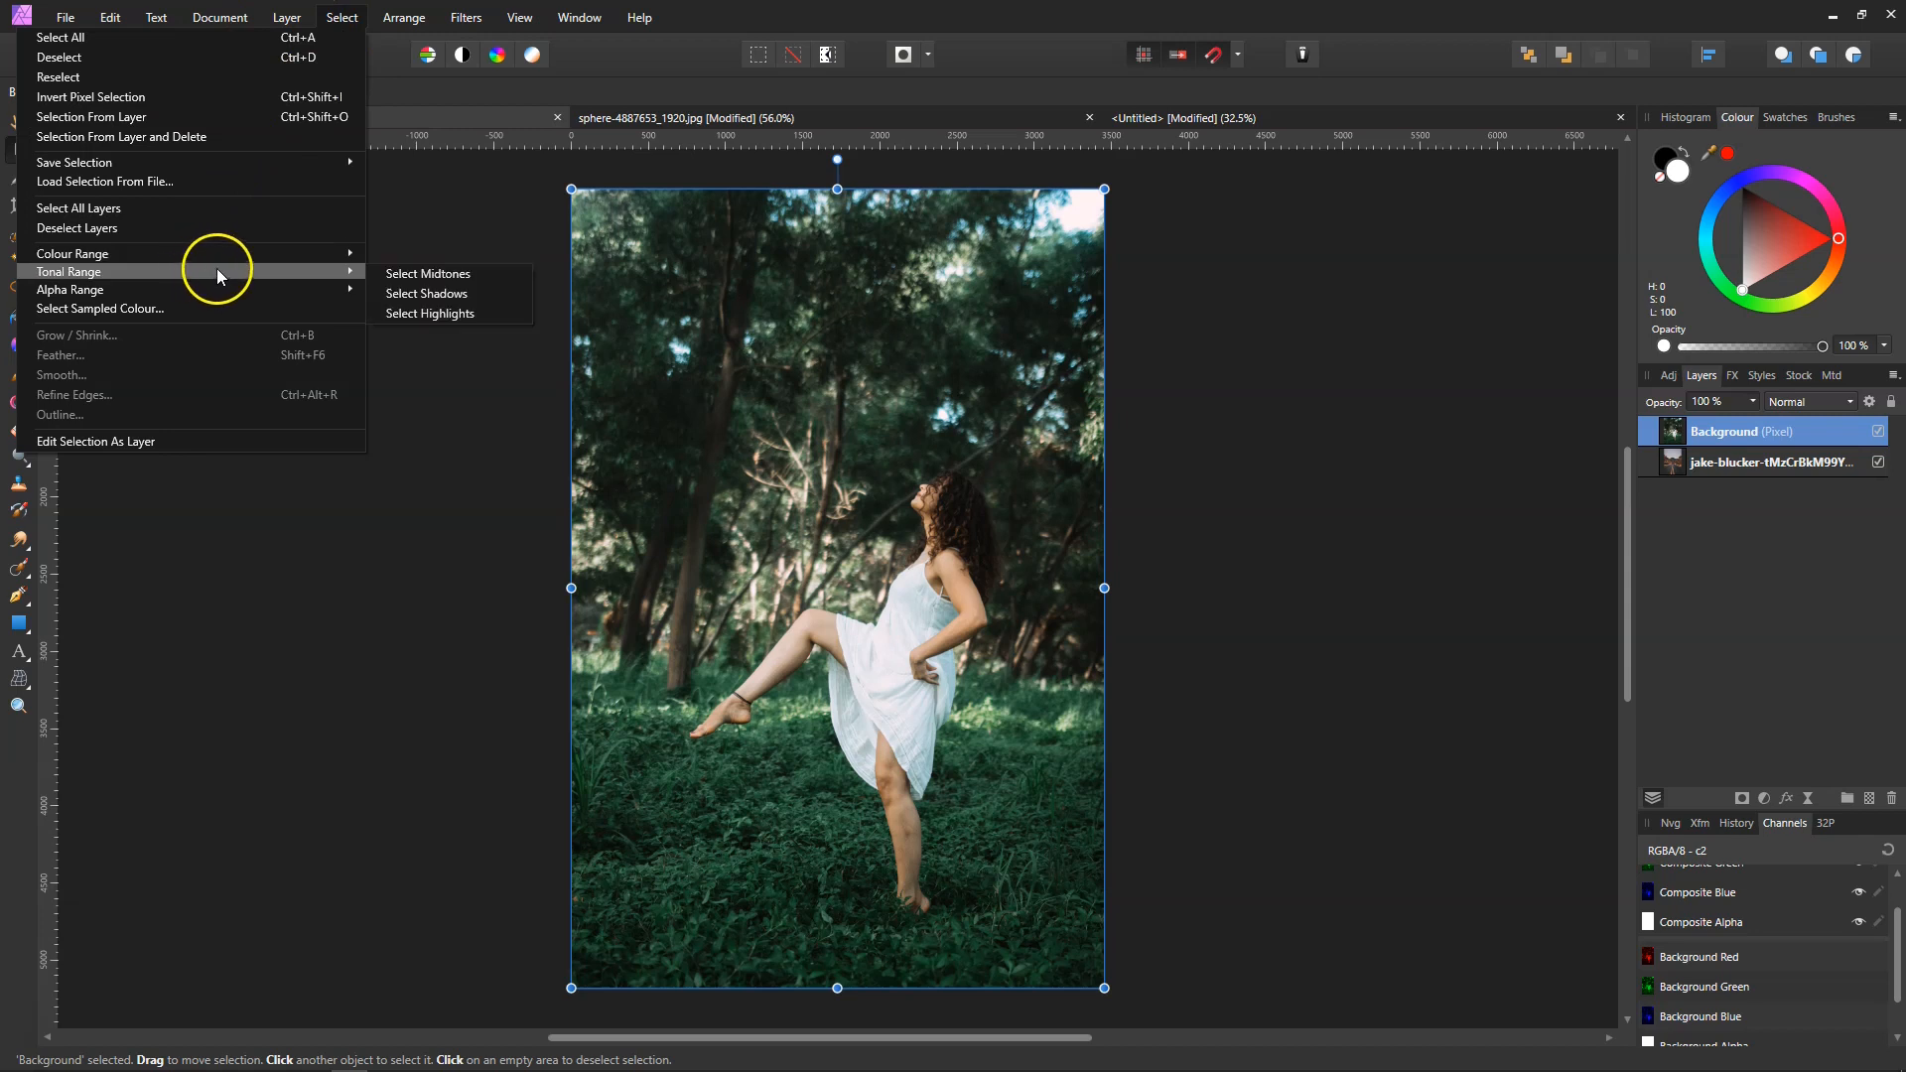
{"action": "left_click", "coordinate": [429, 315]}
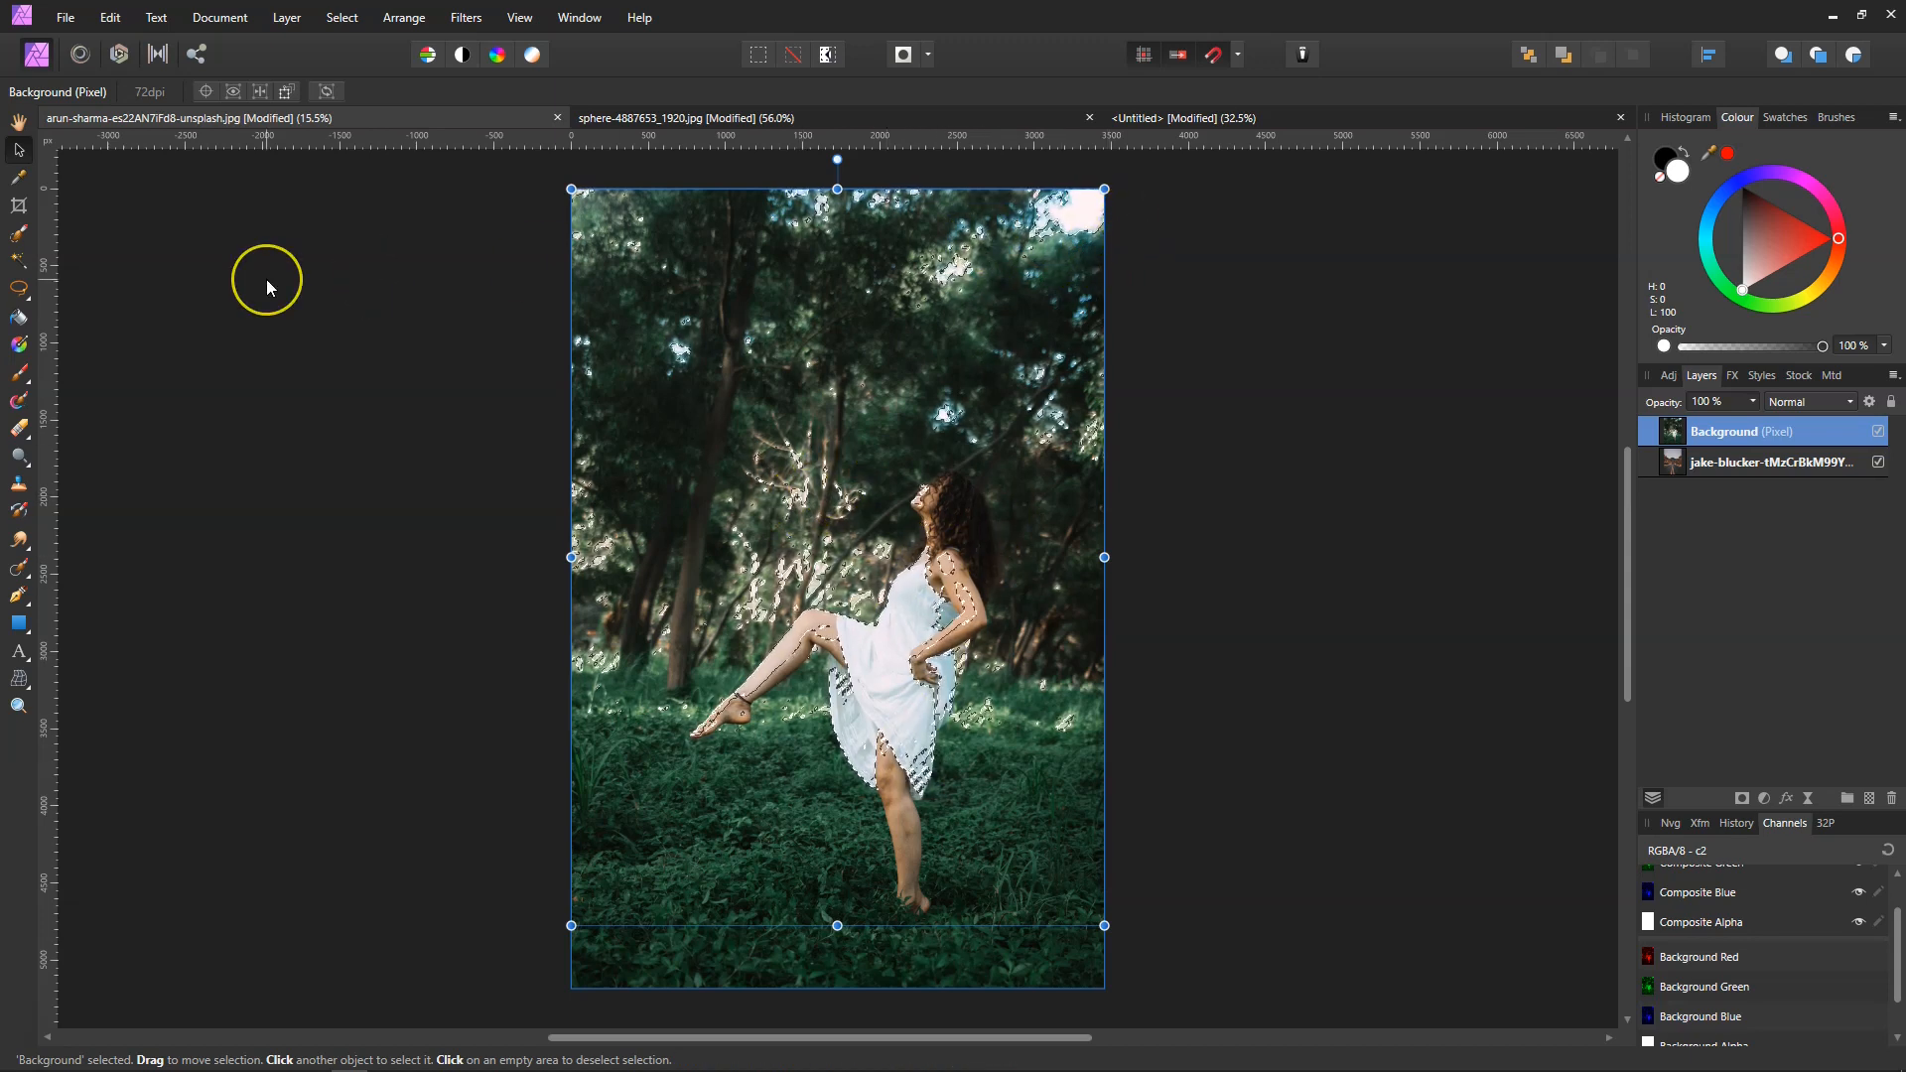
{"action": "key", "text": "ctrl+d"}
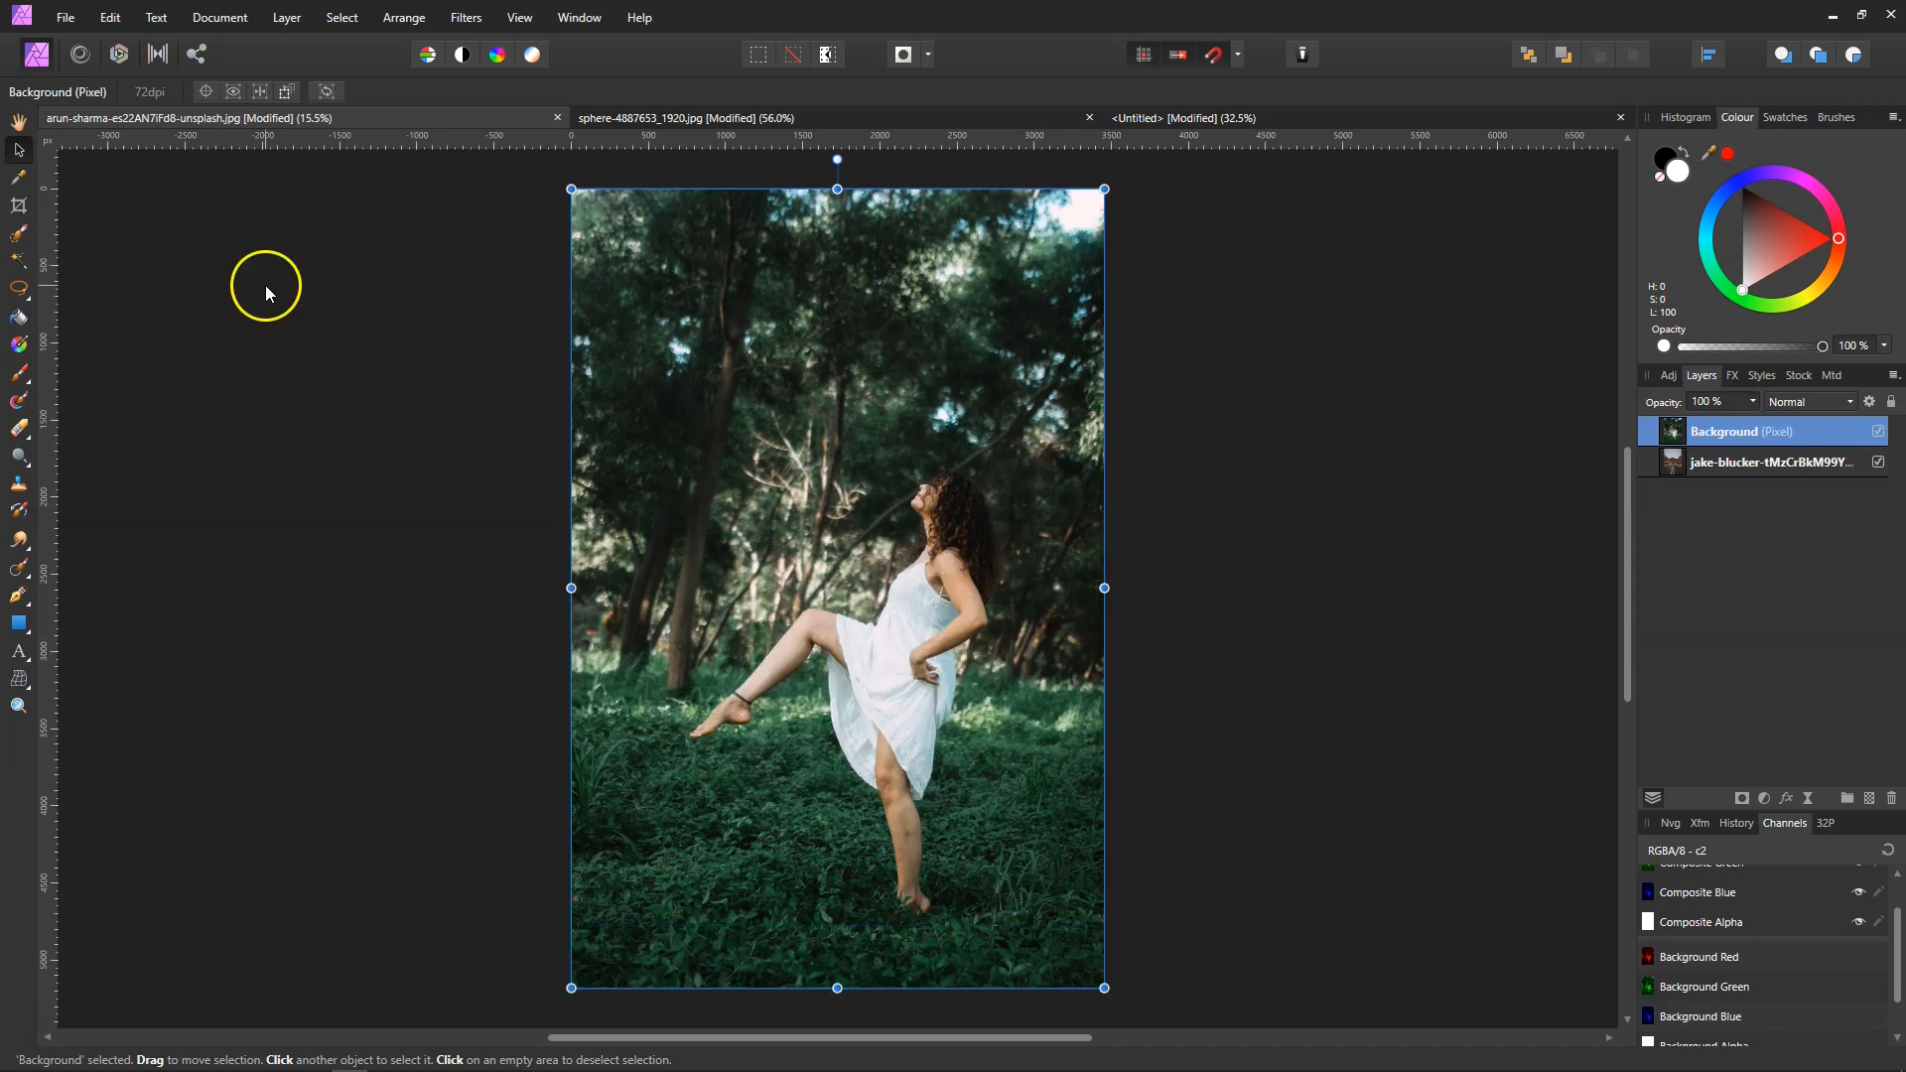
Step: Look over the Alpha Range options and start a Select Sampled Colour selection, sampling the woman's white dress
{"action": "left_click", "coordinate": [341, 19]}
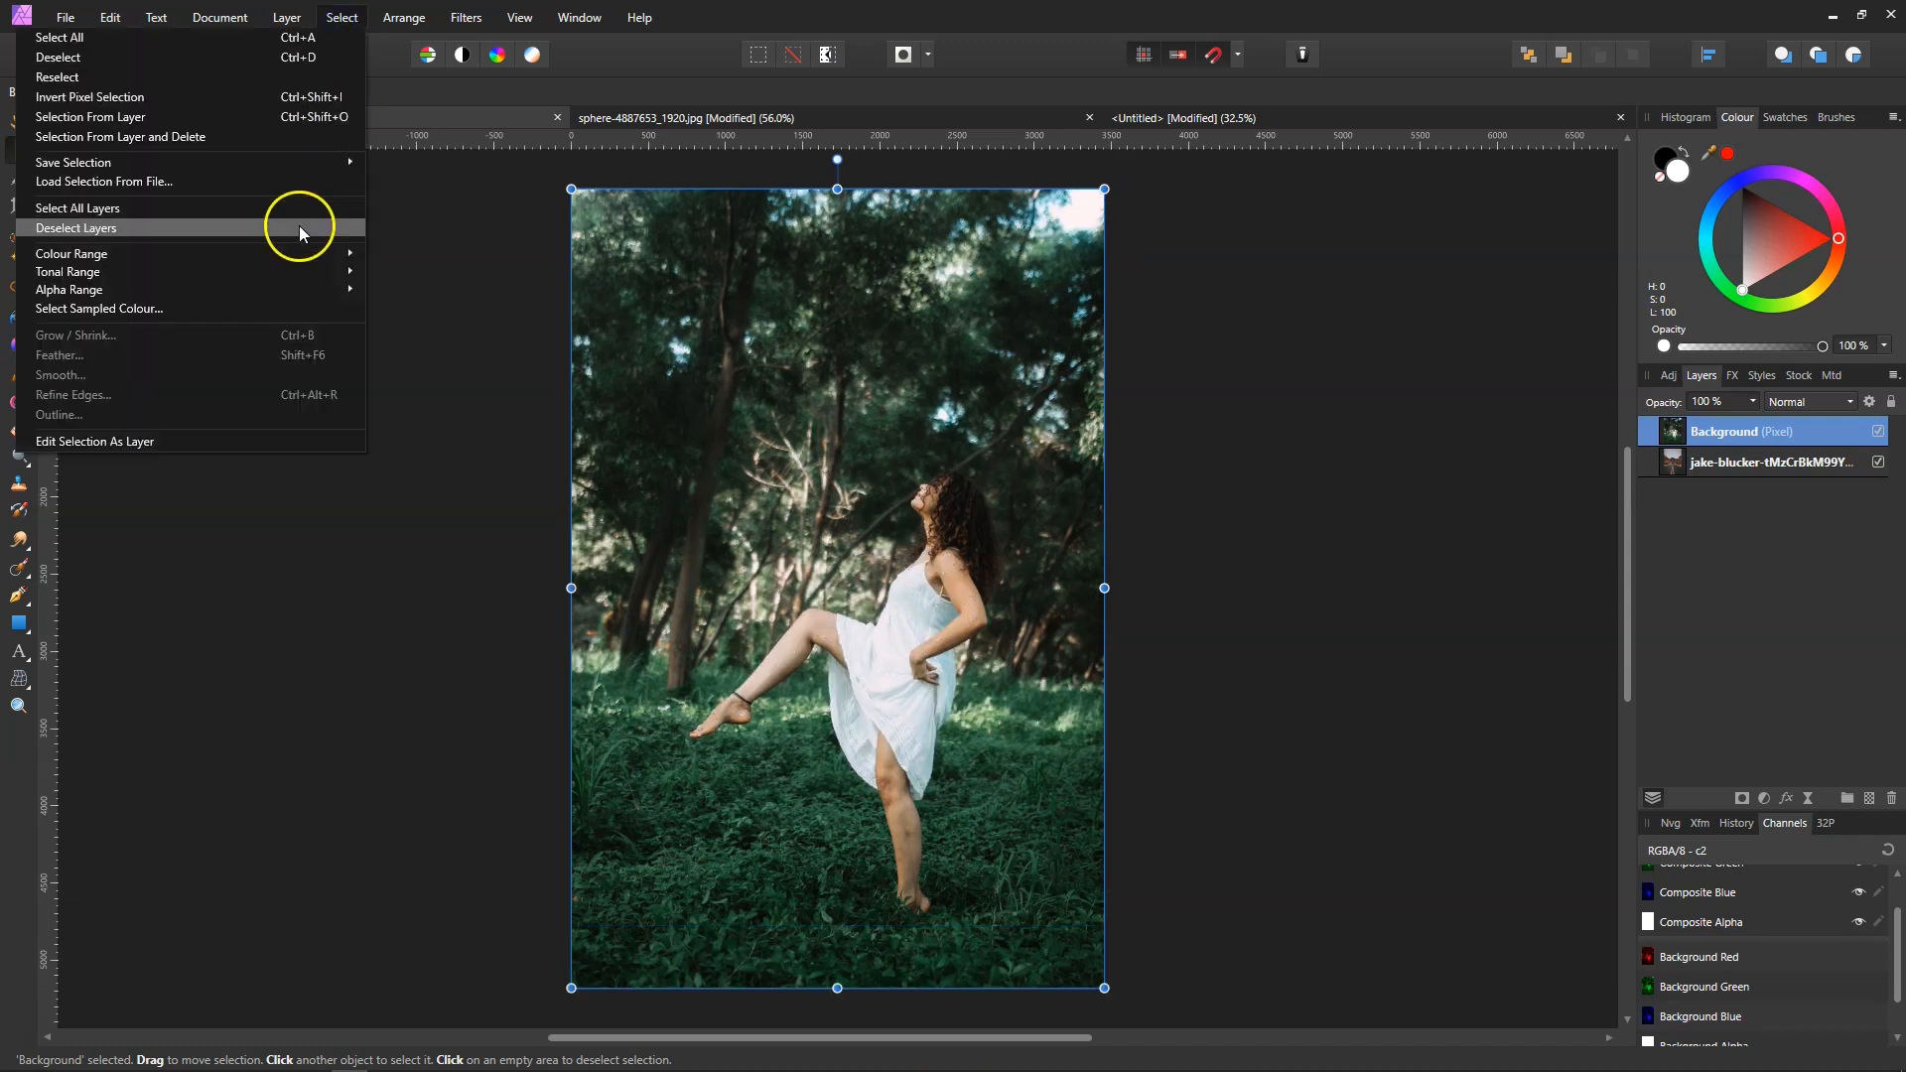
{"action": "mouse_move", "coordinate": [282, 284]}
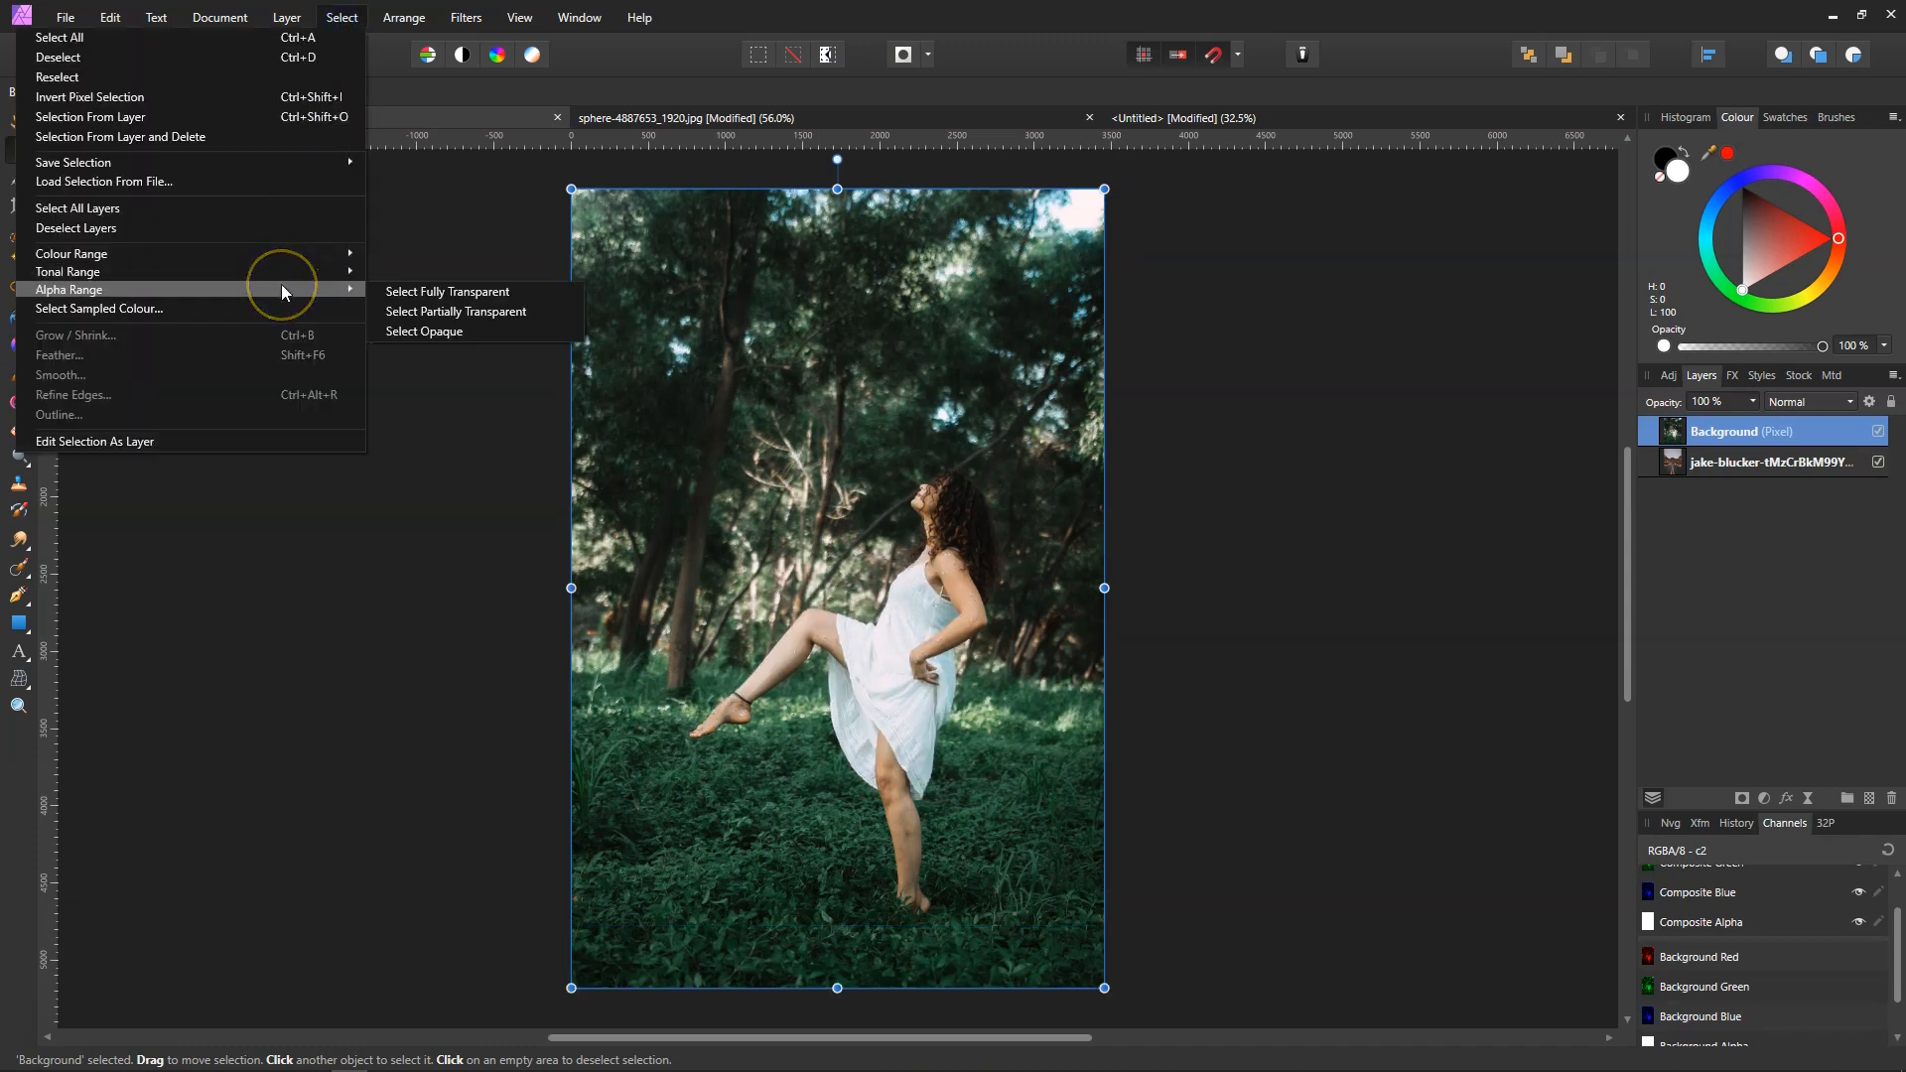
{"action": "left_click", "coordinate": [475, 313]}
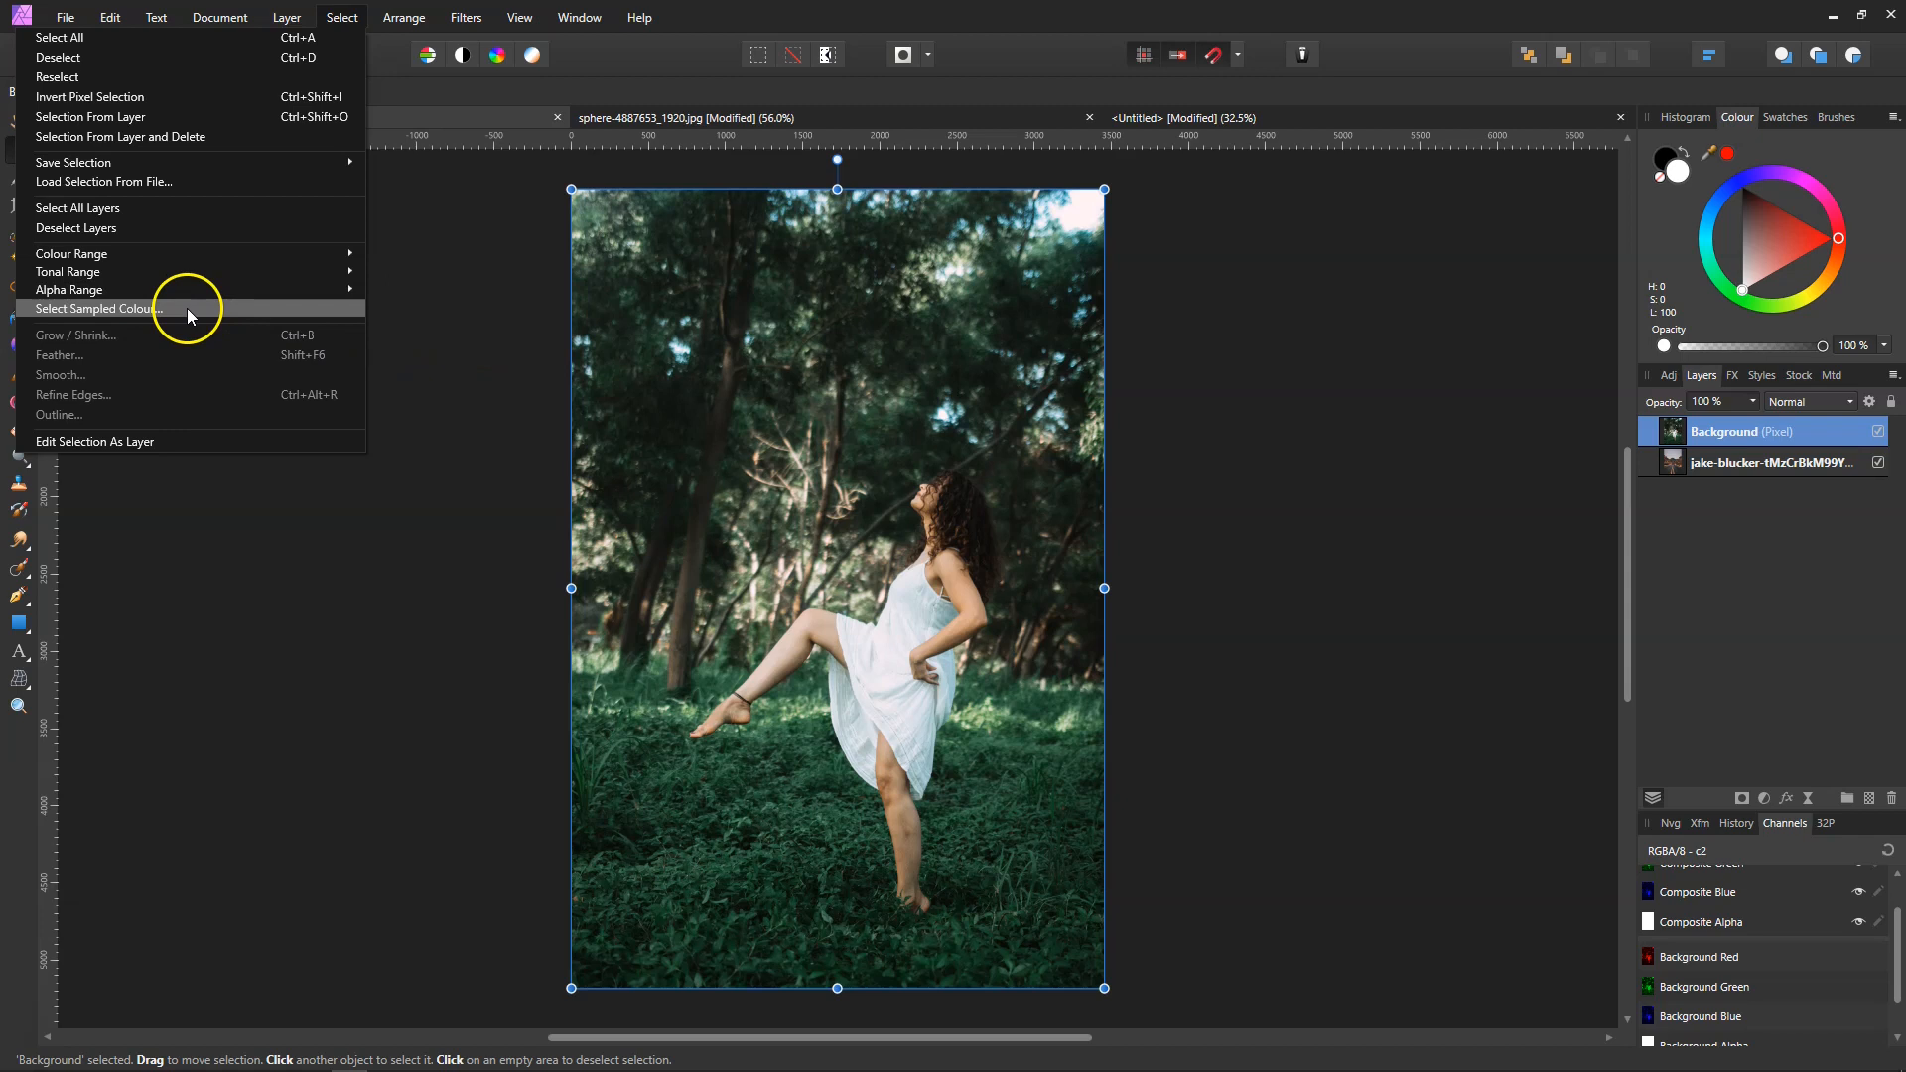
{"action": "left_click", "coordinate": [145, 308]}
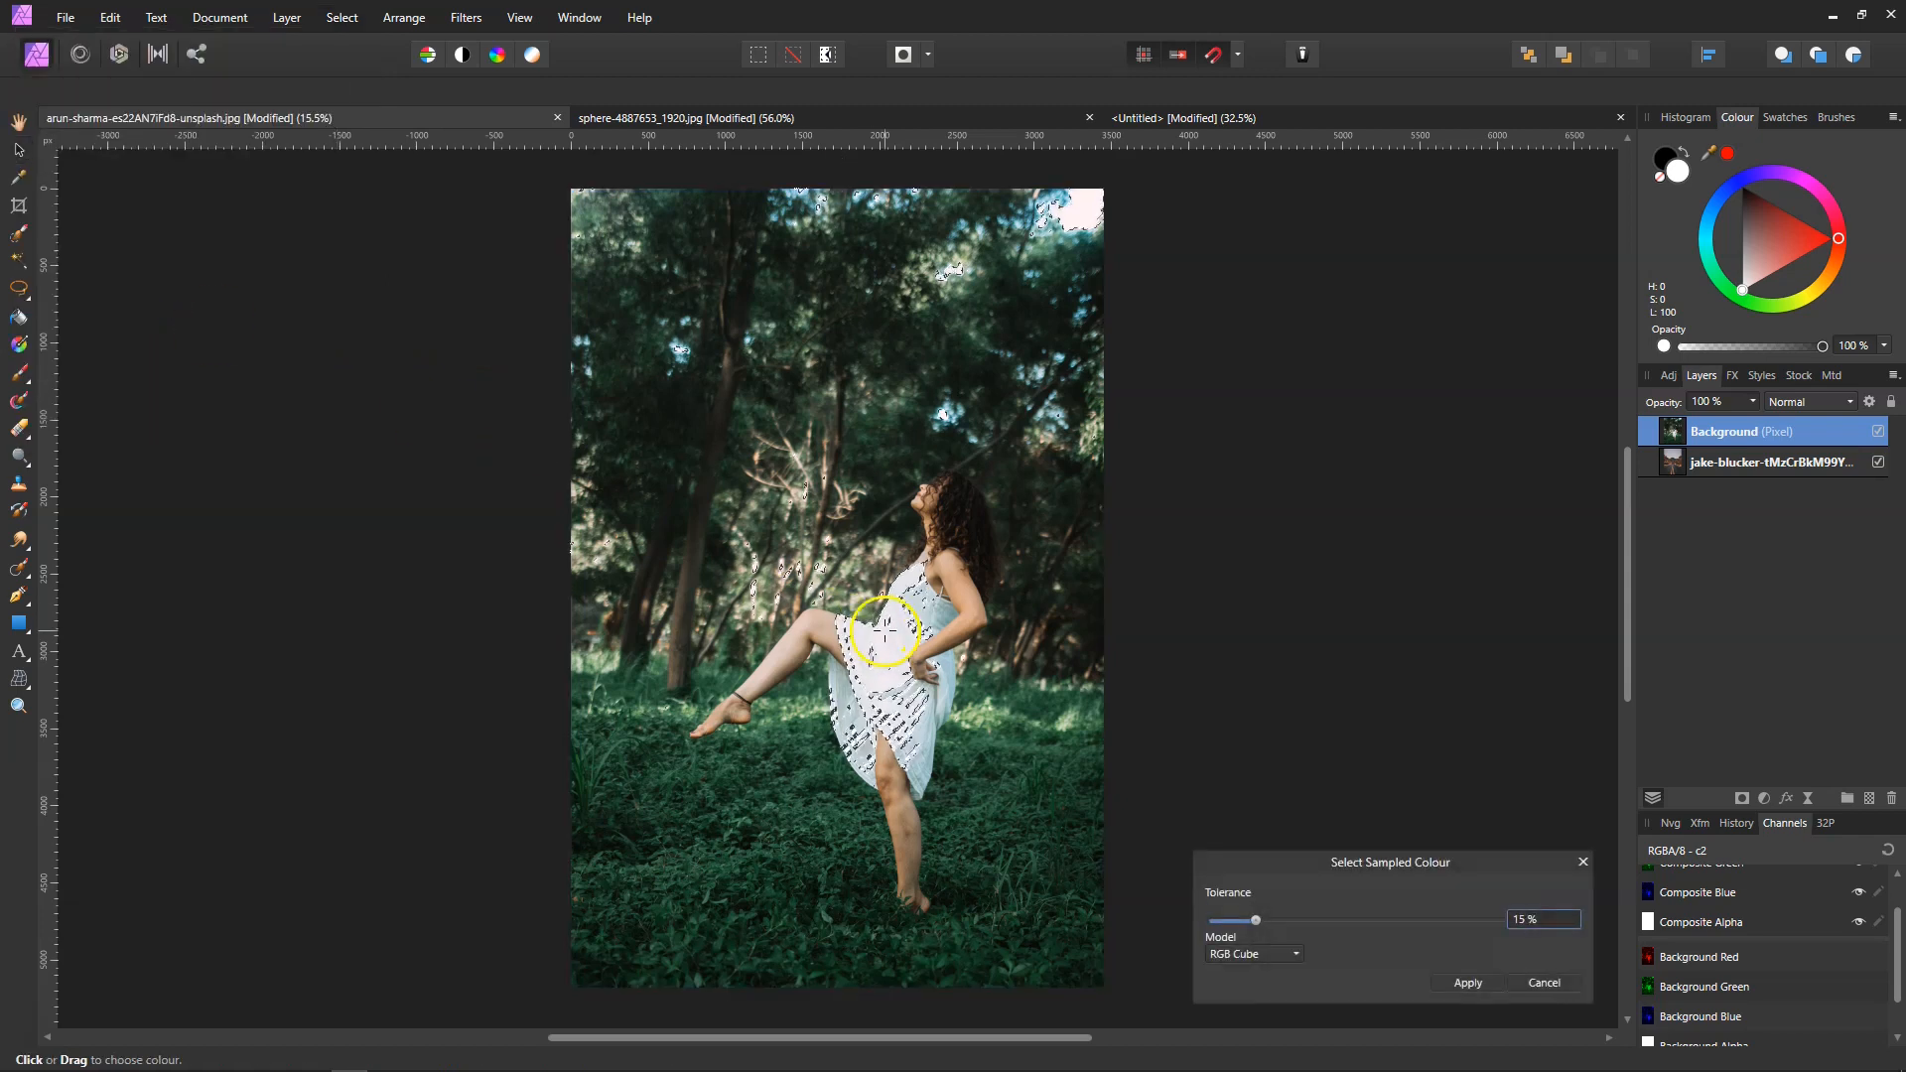
{"action": "left_click", "coordinate": [918, 765]}
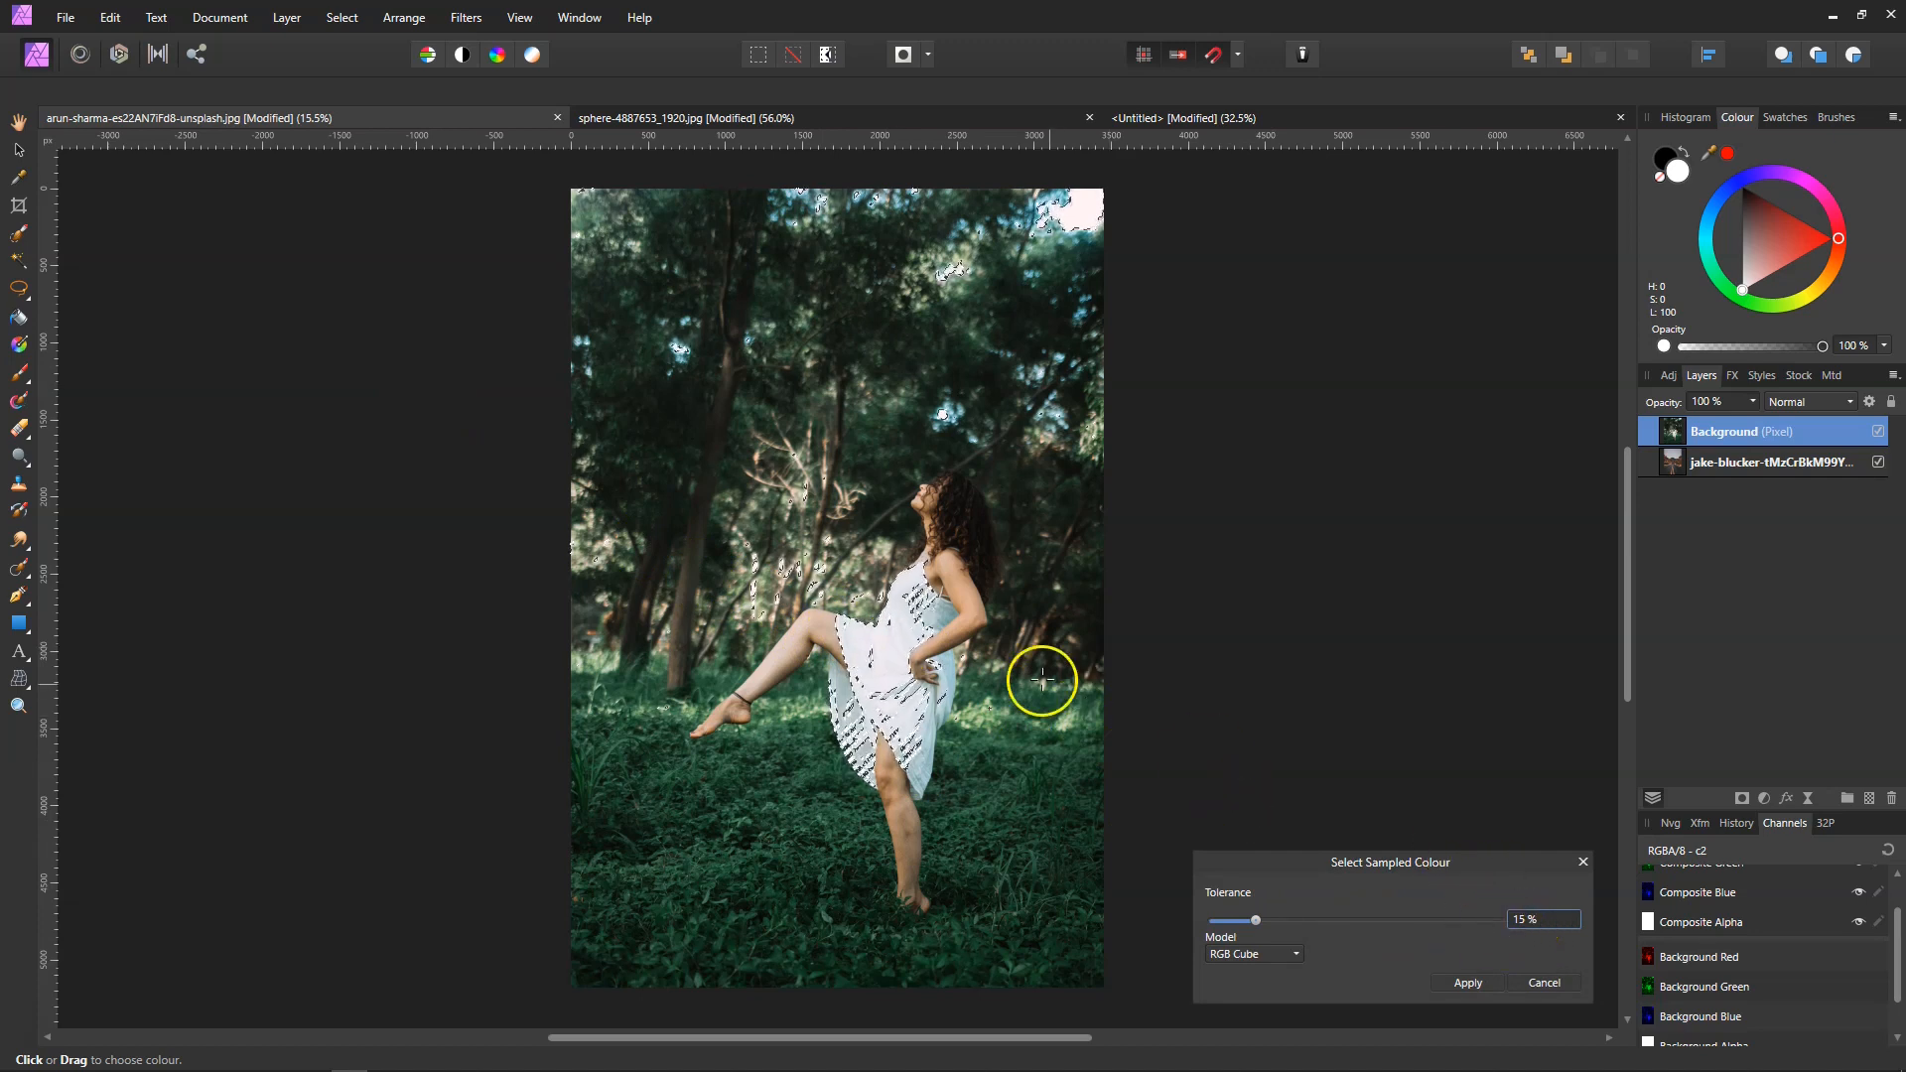
{"action": "left_click", "coordinate": [881, 652]}
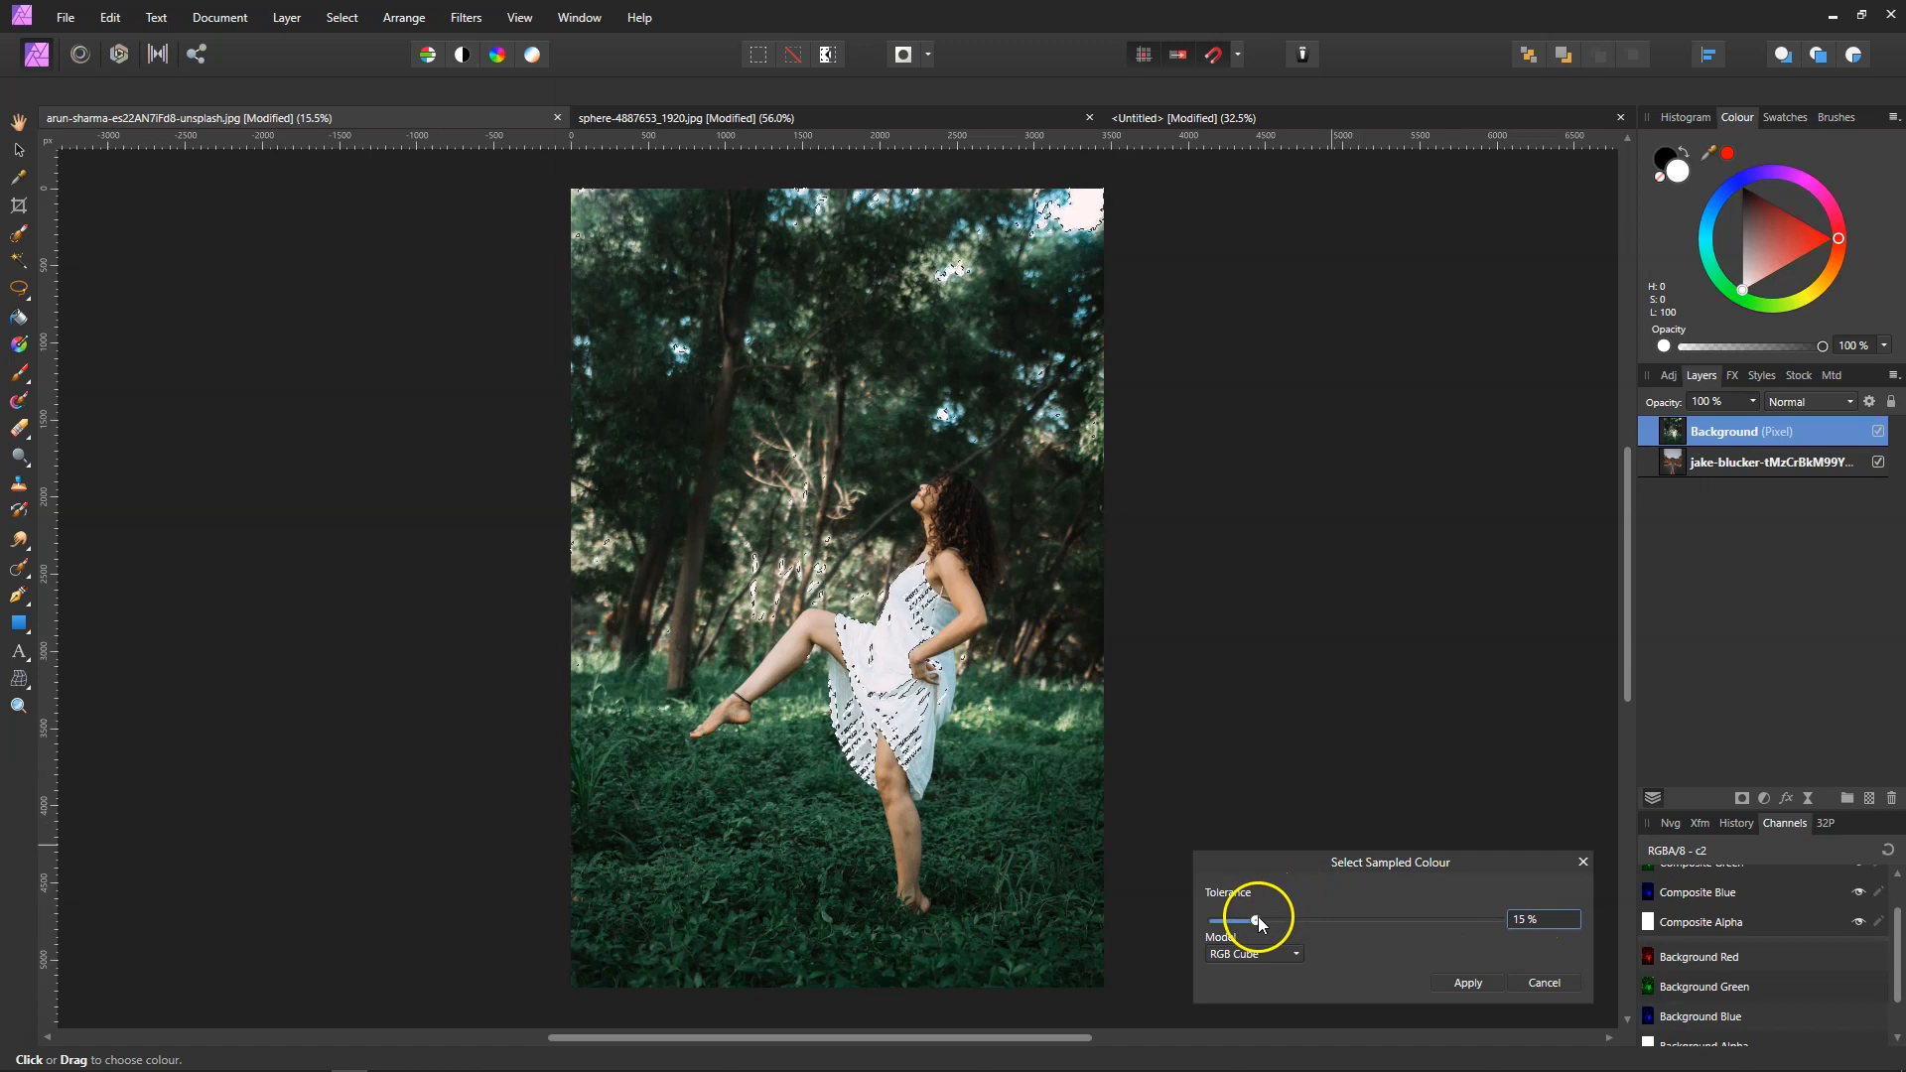
Step: Try tolerances of 32%, 41% and 10% for the sampled-colour selection and cancel it
{"action": "left_click_drag", "start_coordinate": [1259, 916], "coordinate": [1306, 923]}
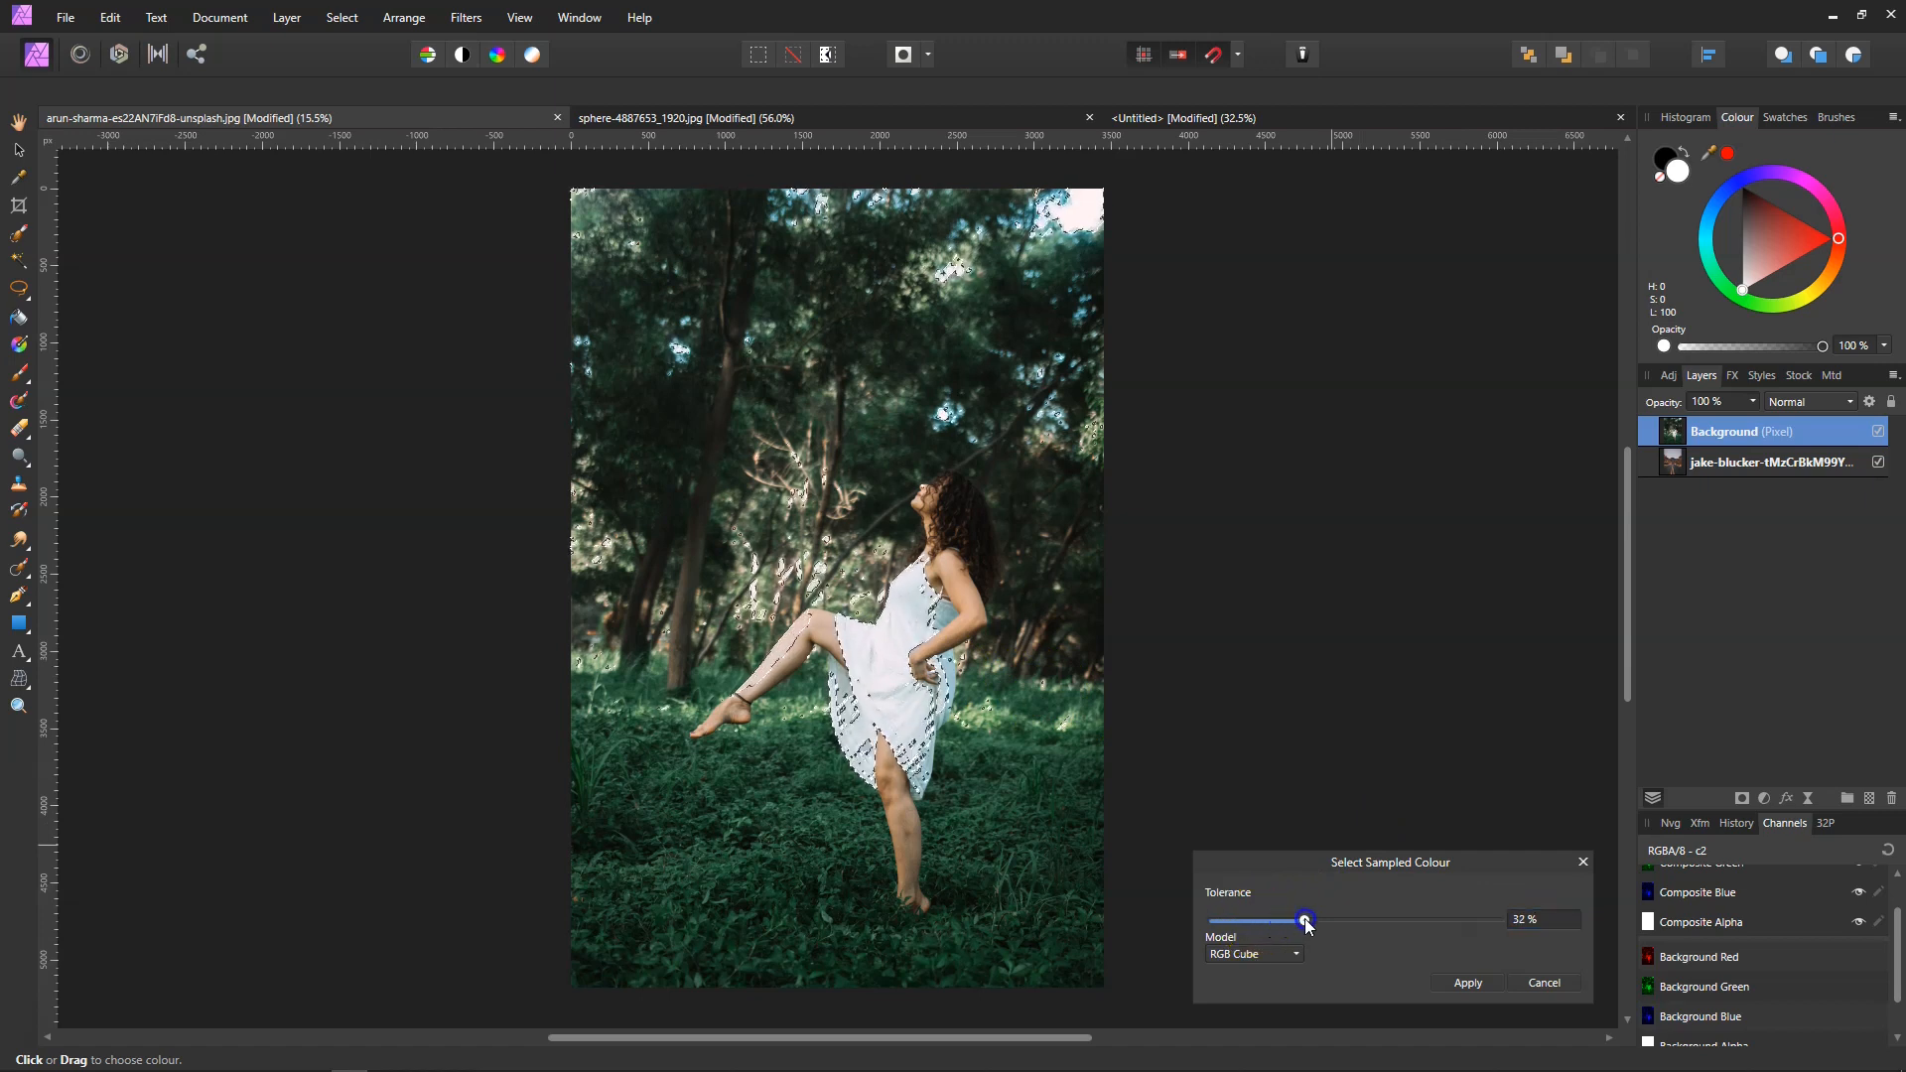
{"action": "scroll", "coordinate": [1521, 926], "scroll_direction": "up", "scroll_amount": 6}
{"action": "scroll", "coordinate": [1521, 926], "scroll_direction": "up", "scroll_amount": 5}
{"action": "scroll", "coordinate": [1520, 926], "scroll_direction": "down", "scroll_amount": 2}
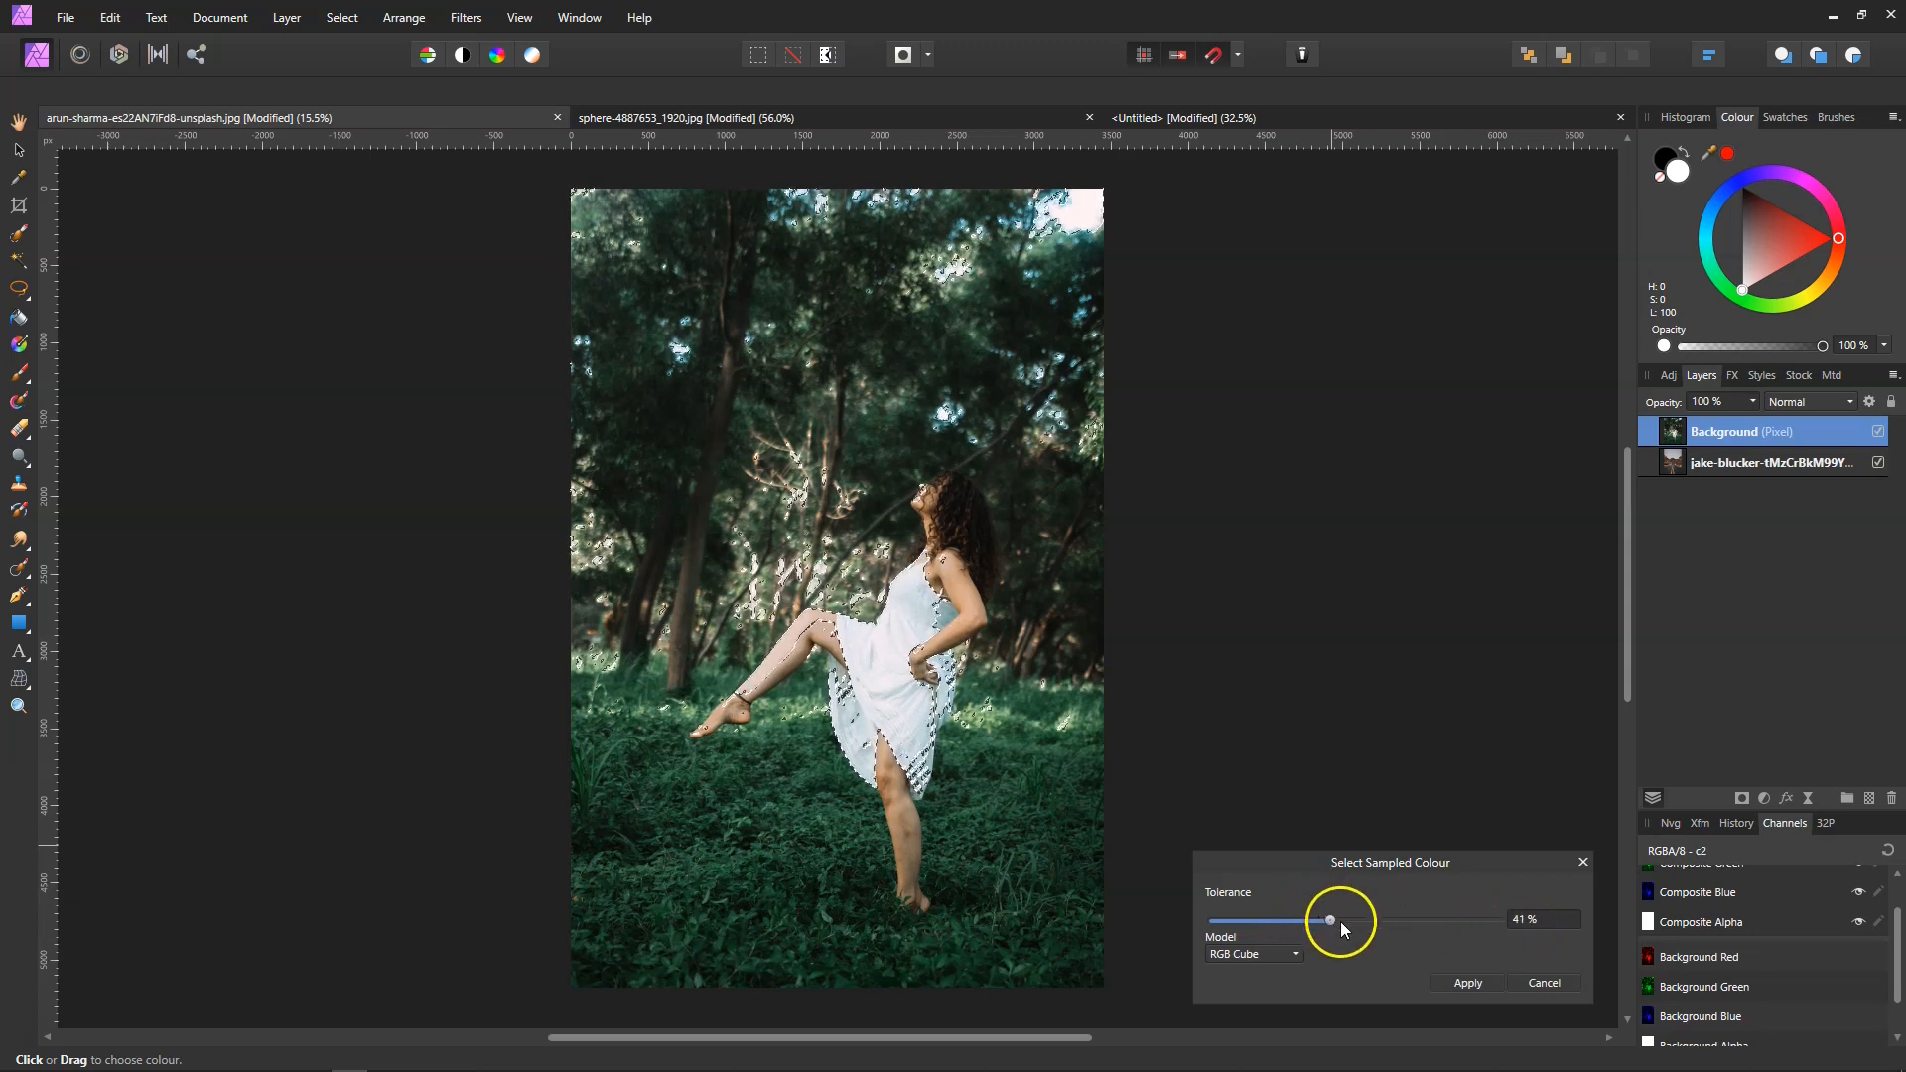
{"action": "mouse_move", "coordinate": [1328, 921]}
{"action": "left_mouse_down"}
{"action": "mouse_move", "coordinate": [1188, 931]}
{"action": "mouse_move", "coordinate": [1358, 925]}
{"action": "left_mouse_up"}
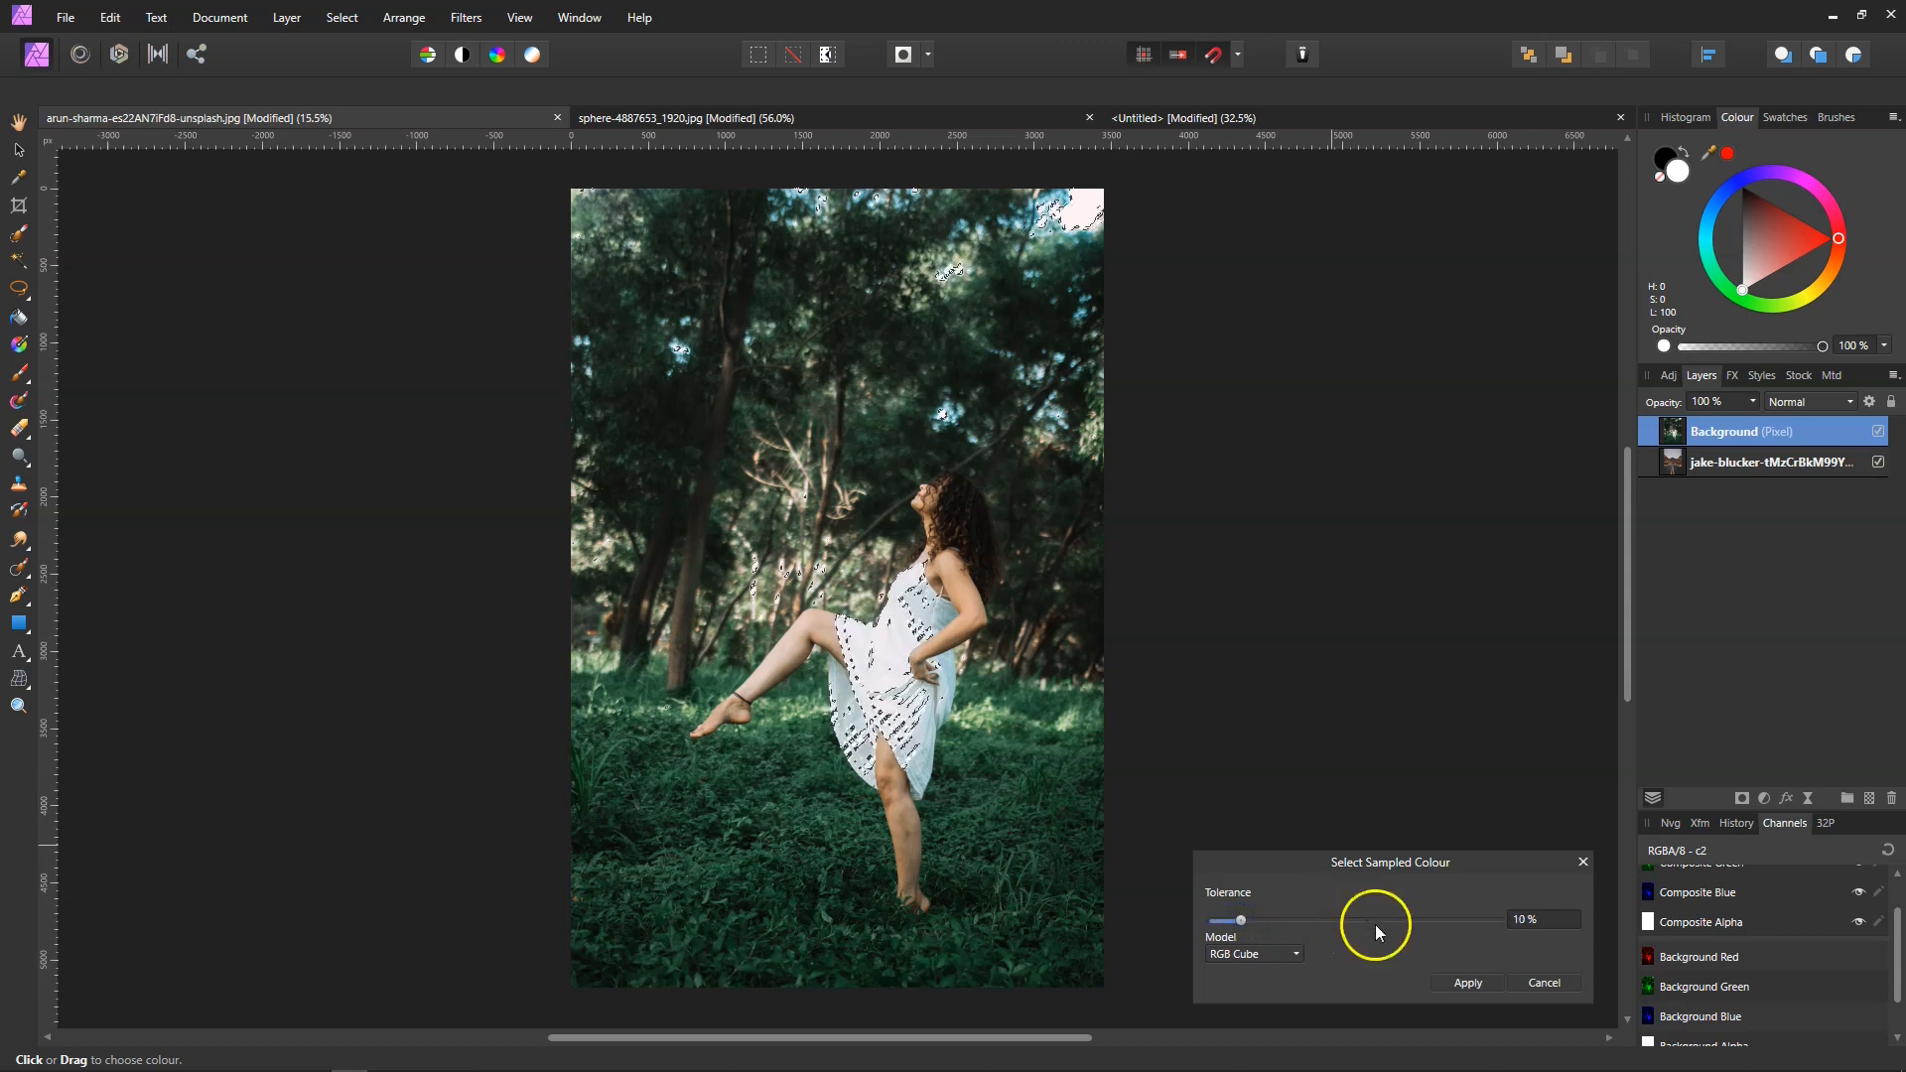
{"action": "left_click", "coordinate": [1567, 982]}
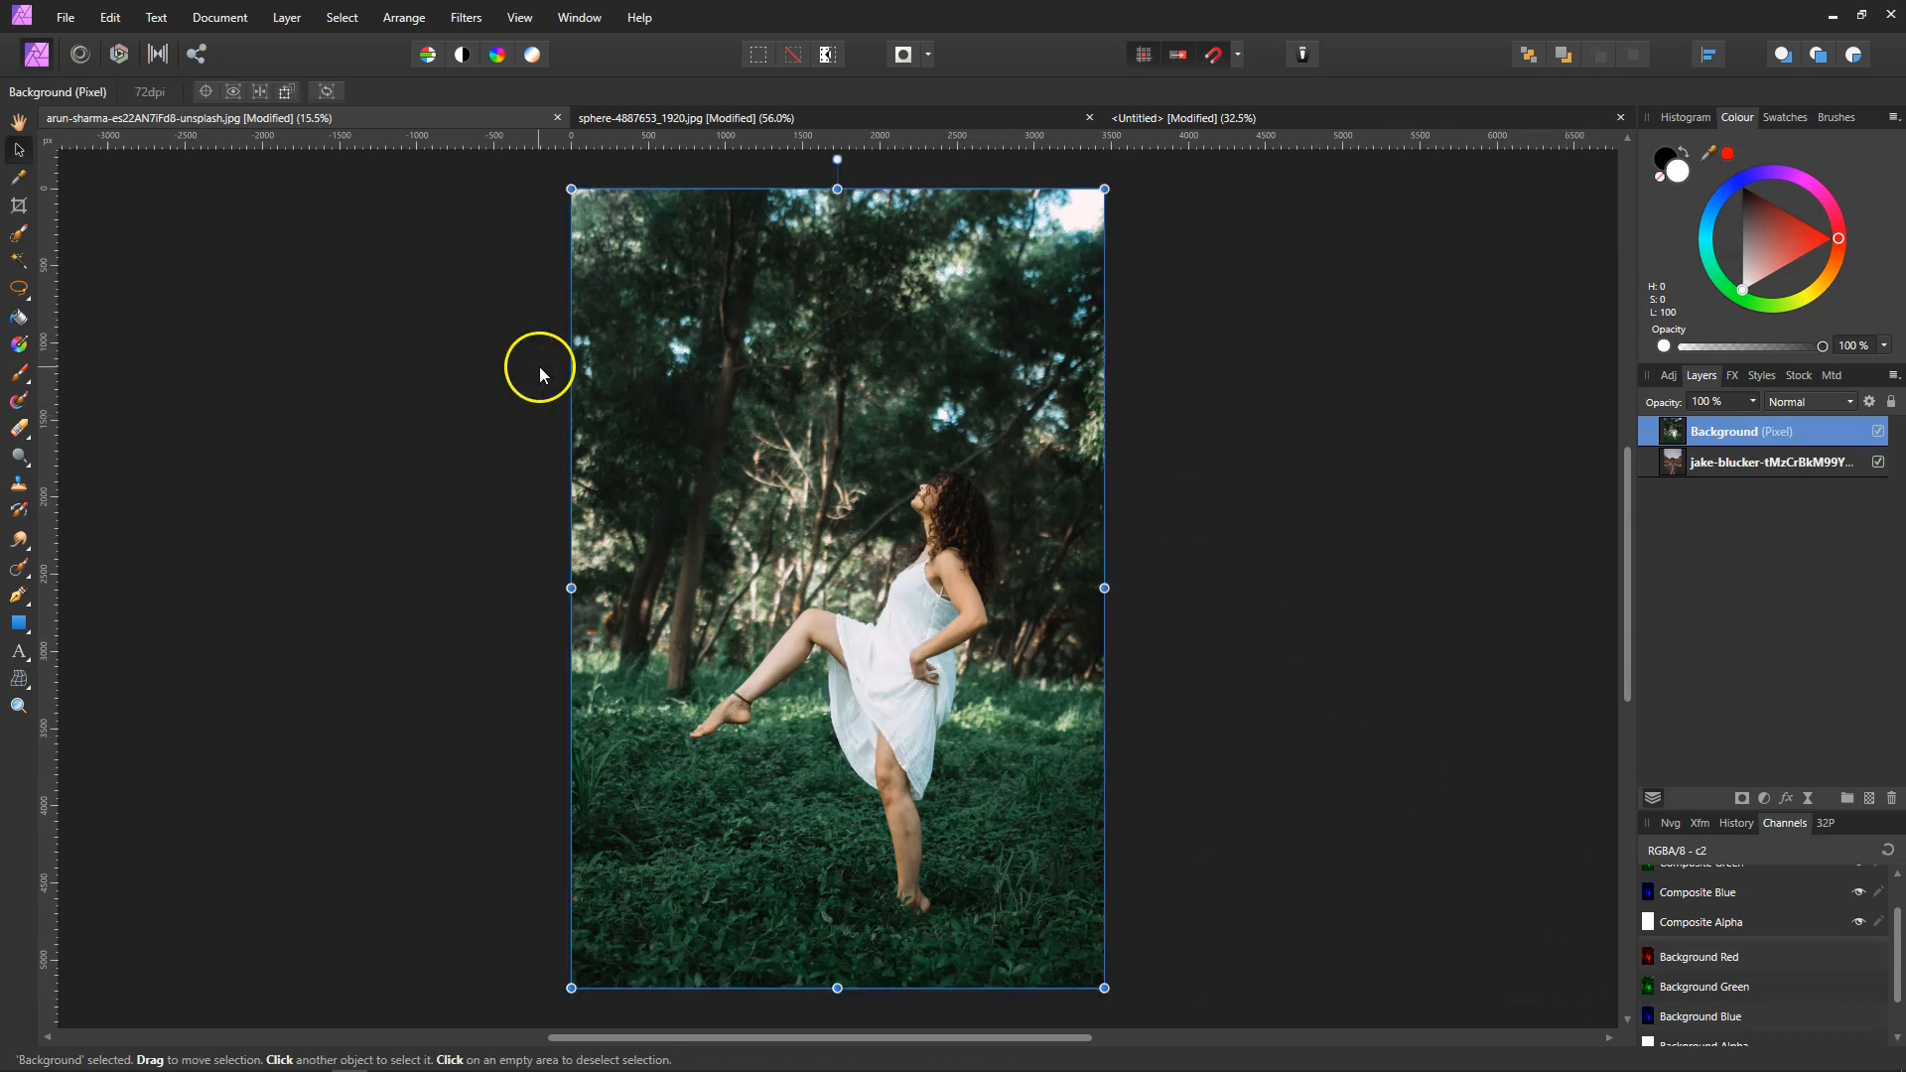
Step: Deselect the Background layer and paint a selection over the woman's body, hair and arm with the Selection Brush
{"action": "left_click", "coordinate": [347, 22]}
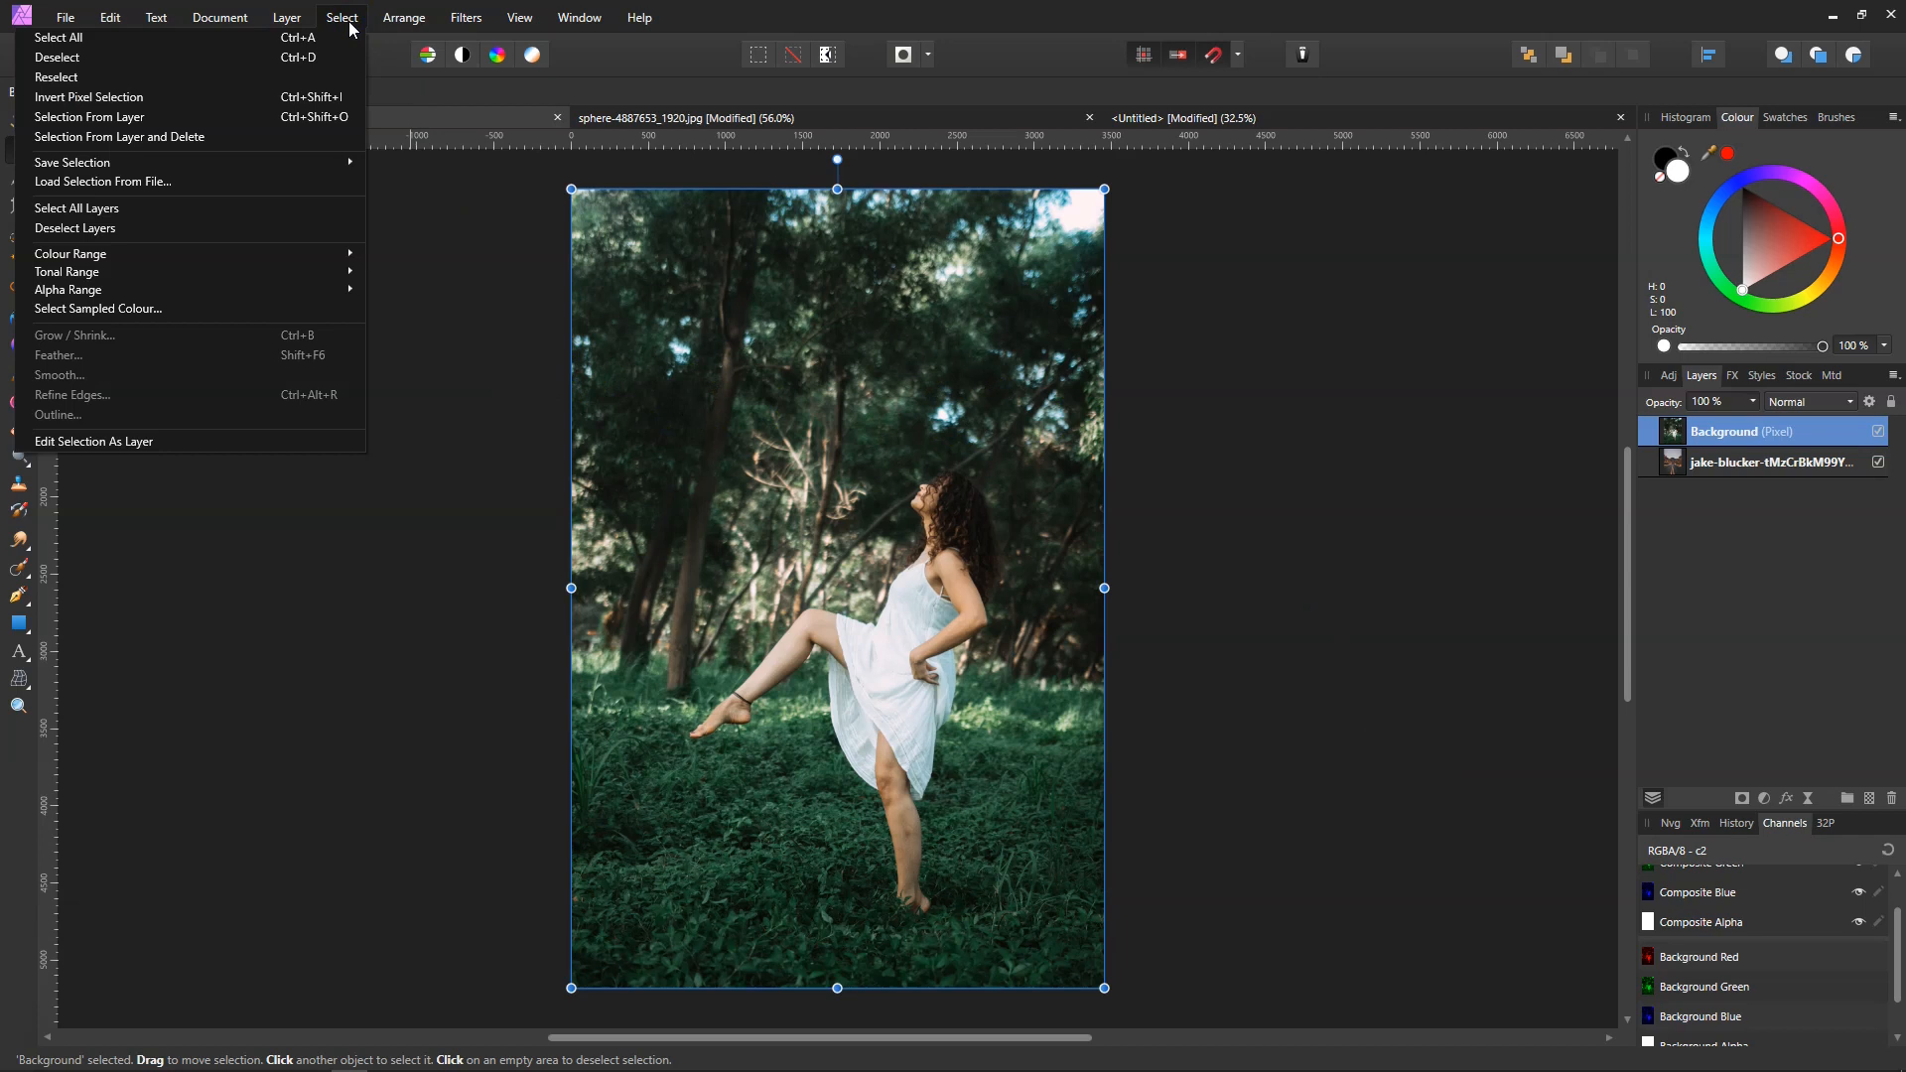
{"action": "left_click", "coordinate": [521, 229]}
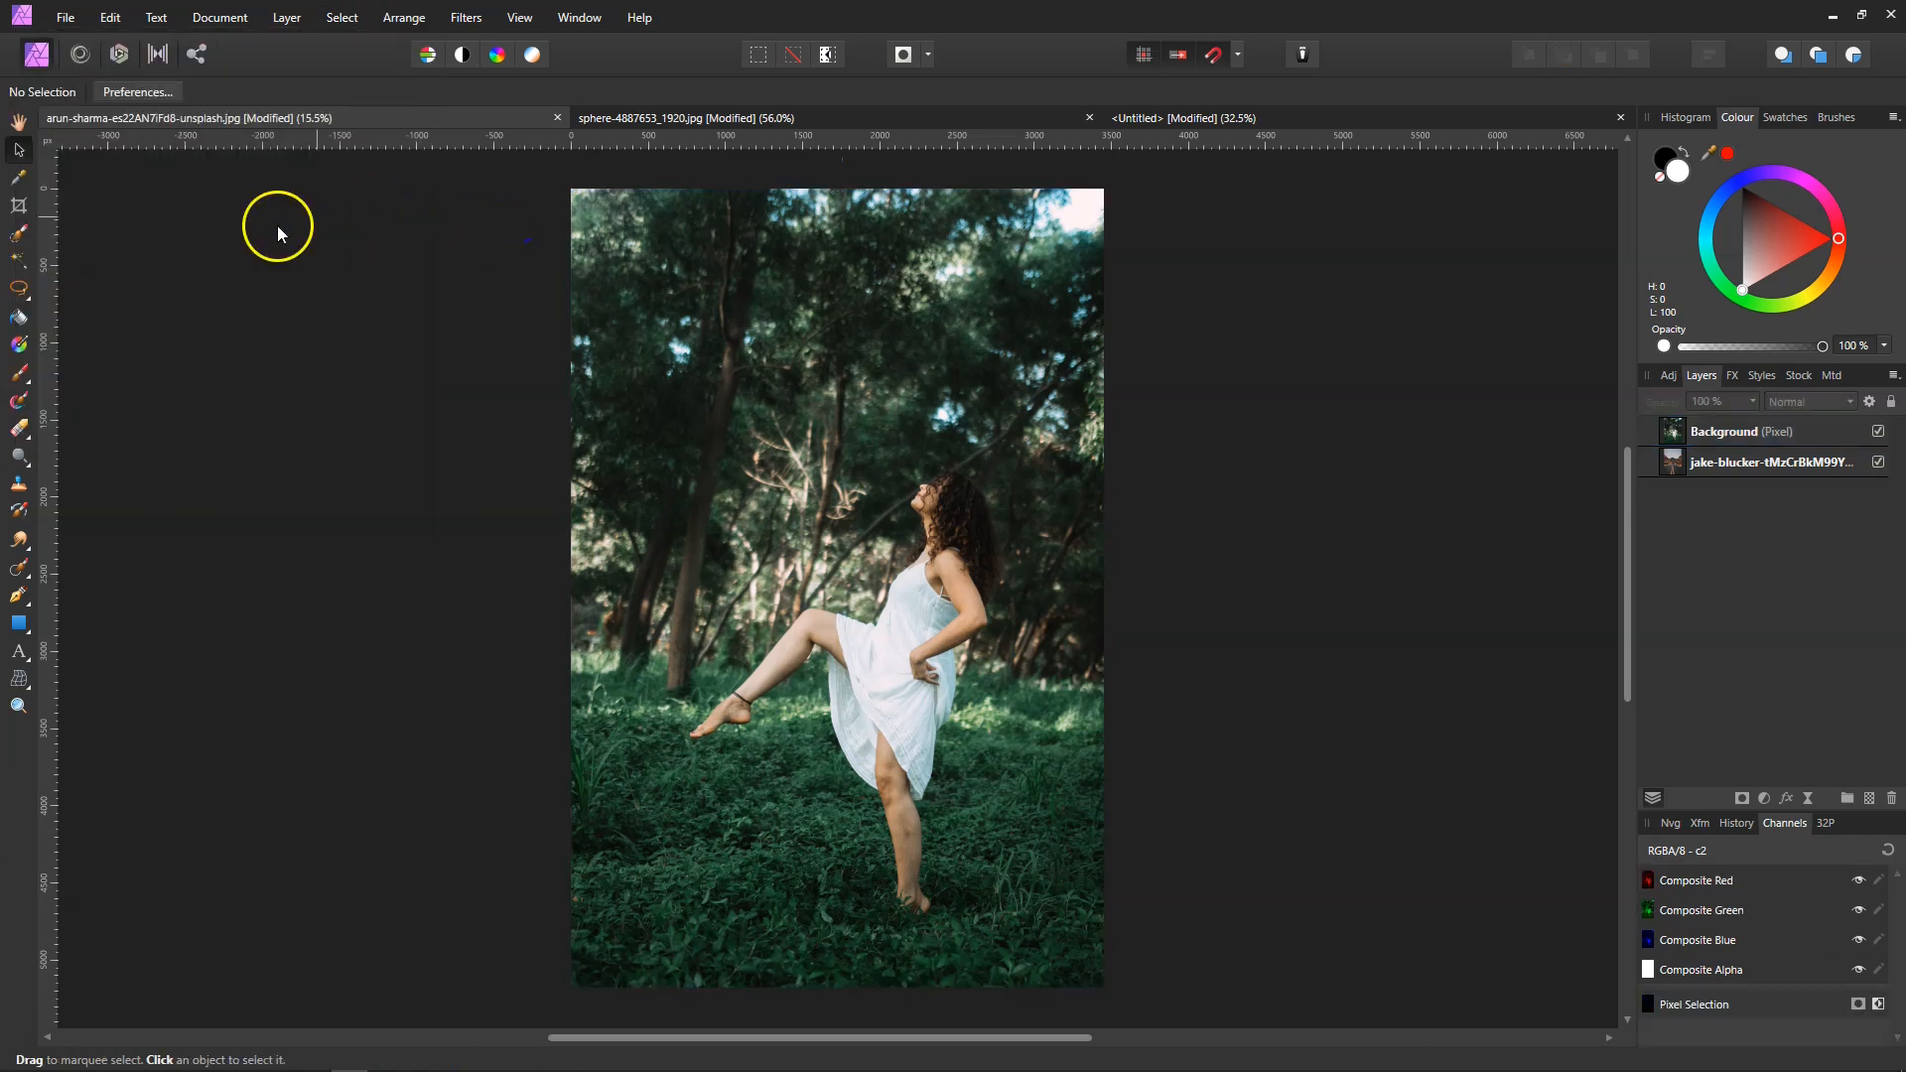
{"action": "left_click", "coordinate": [19, 237]}
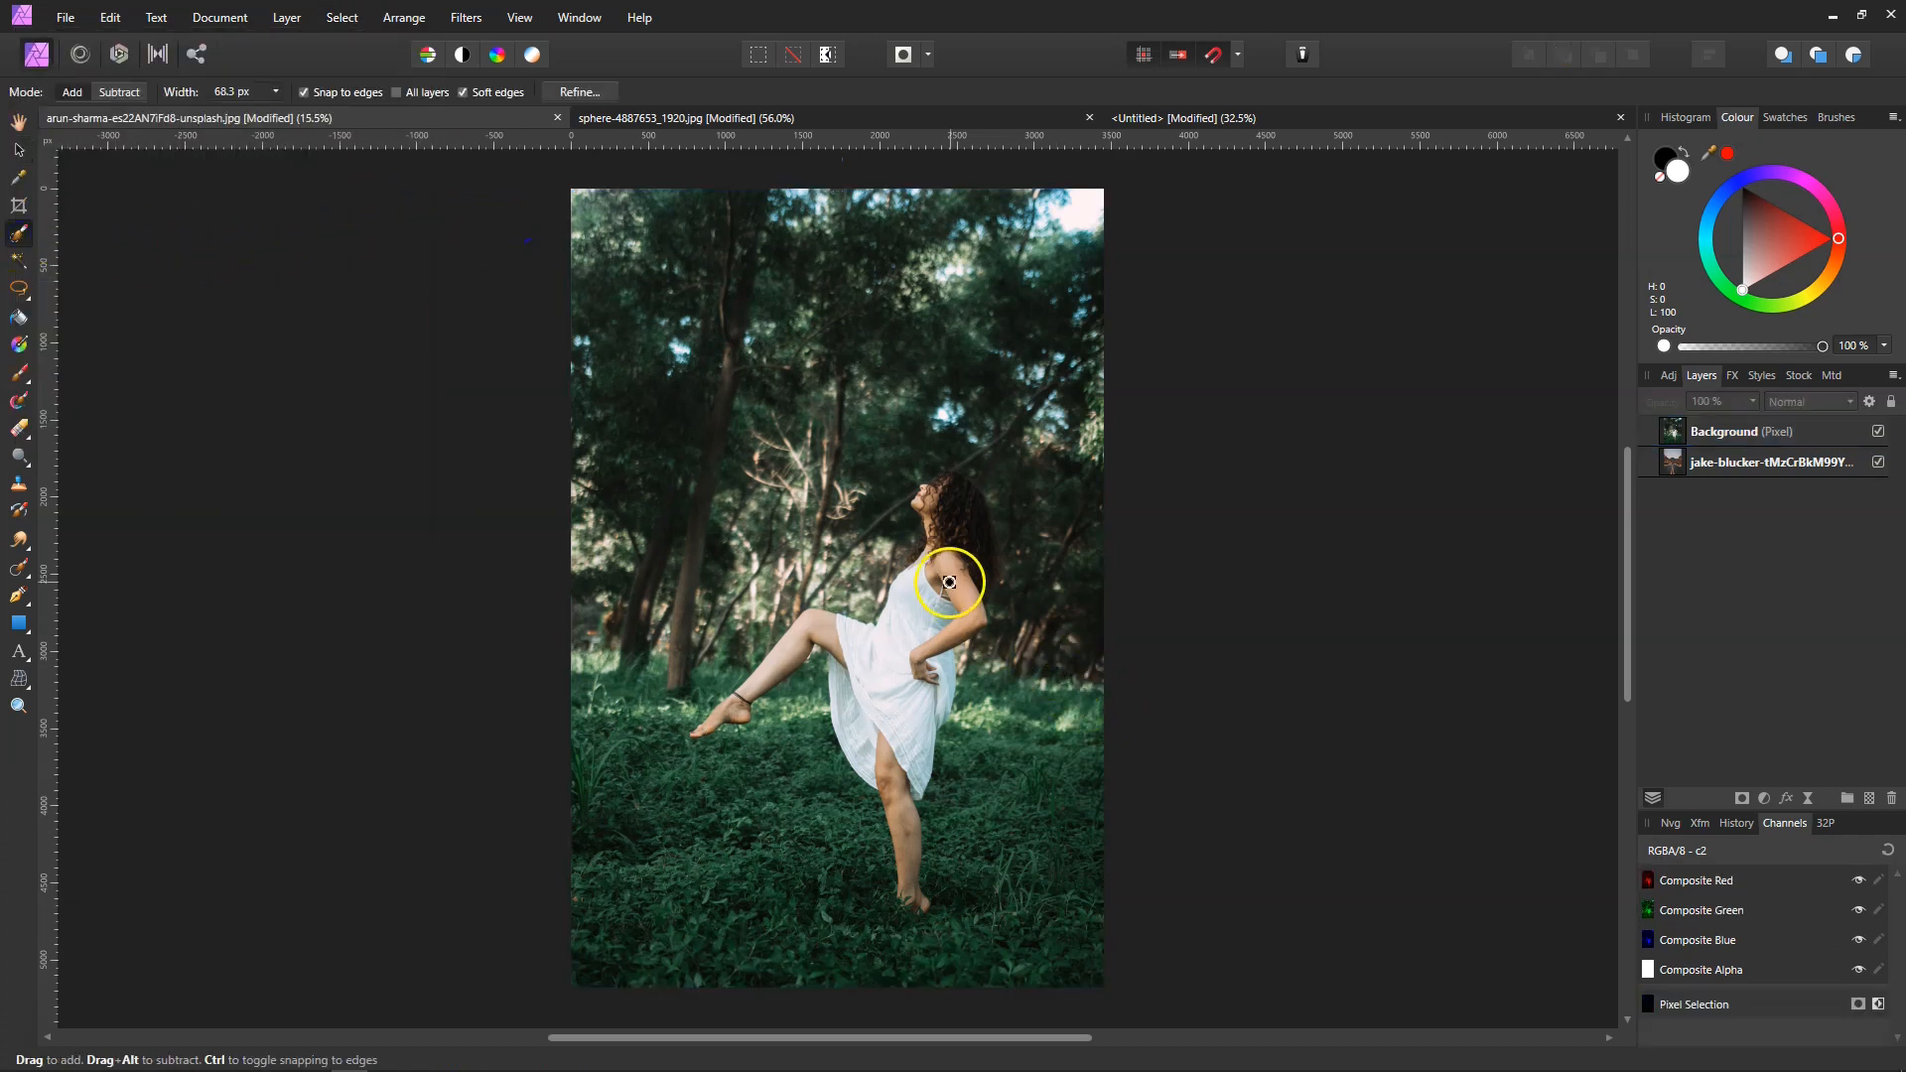
{"action": "mouse_move", "coordinate": [925, 585]}
{"action": "left_mouse_down"}
{"action": "mouse_move", "coordinate": [878, 646]}
{"action": "mouse_move", "coordinate": [809, 637]}
{"action": "mouse_move", "coordinate": [723, 719]}
{"action": "mouse_move", "coordinate": [826, 623]}
{"action": "mouse_move", "coordinate": [904, 685]}
{"action": "mouse_move", "coordinate": [887, 766]}
{"action": "mouse_move", "coordinate": [908, 888]}
{"action": "left_mouse_up"}
{"action": "left_click_drag", "start_coordinate": [933, 501], "coordinate": [958, 488]}
{"action": "mouse_move", "coordinate": [979, 560]}
{"action": "left_mouse_down"}
{"action": "mouse_move", "coordinate": [960, 484]}
{"action": "mouse_move", "coordinate": [933, 489]}
{"action": "mouse_move", "coordinate": [989, 580]}
{"action": "mouse_move", "coordinate": [970, 545]}
{"action": "left_mouse_up"}
Step: Open Refine Edges for the woman's selection, trying wider borders and leaving the border width at 10%
{"action": "left_click", "coordinate": [341, 17]}
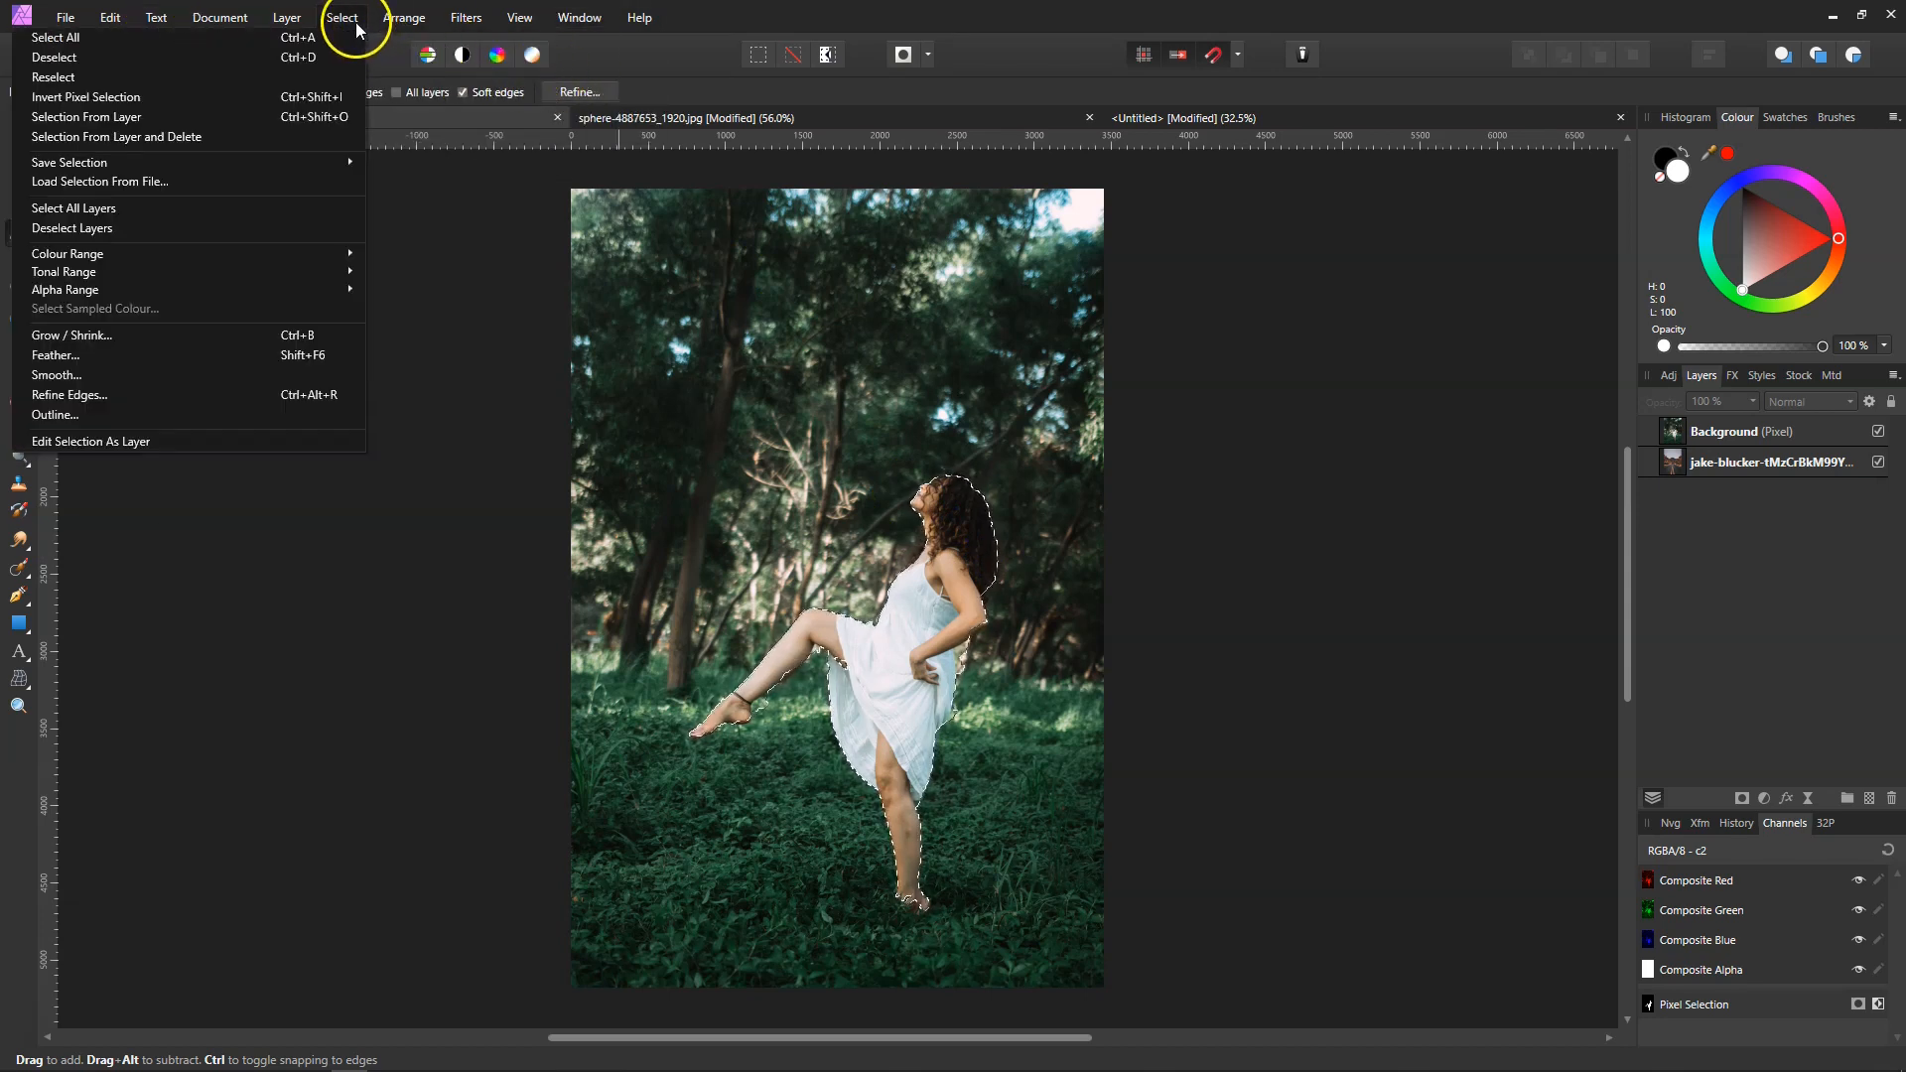
{"action": "left_click", "coordinate": [91, 397]}
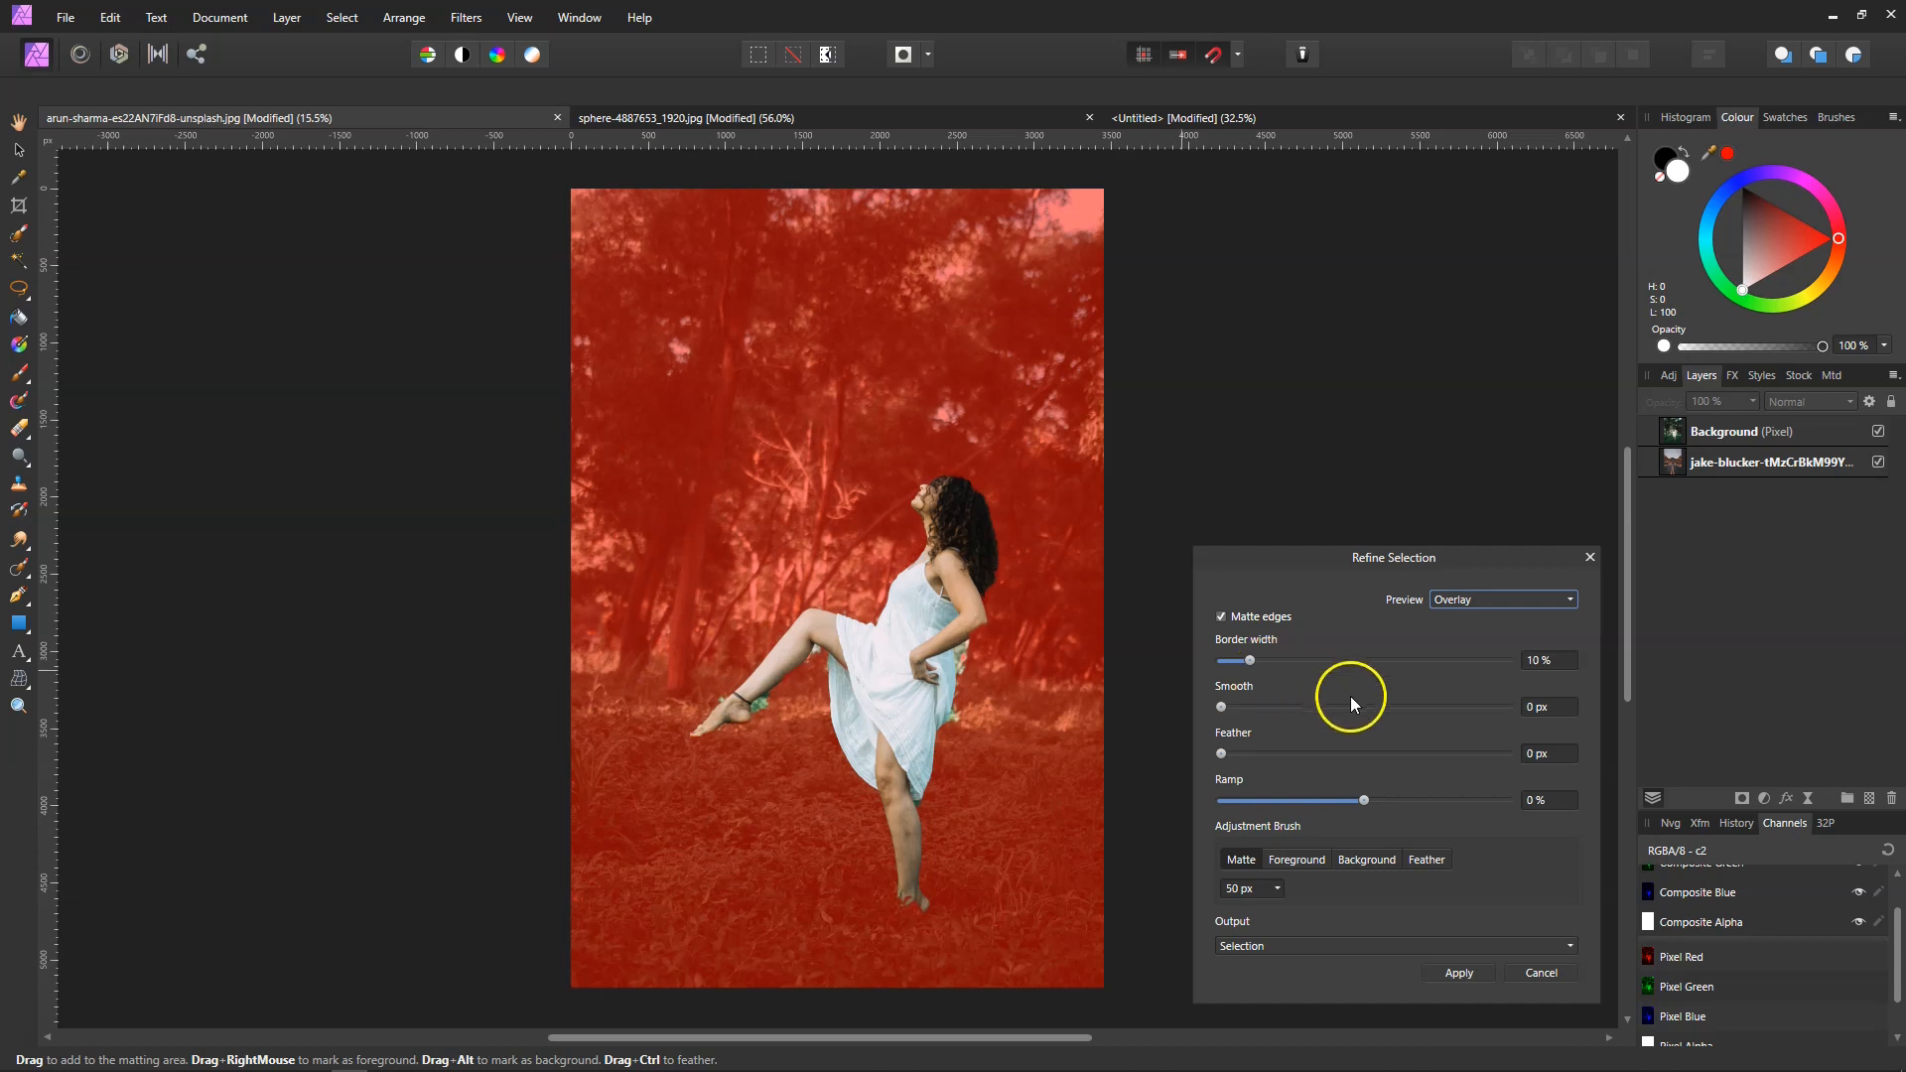
{"action": "left_click", "coordinate": [1254, 659]}
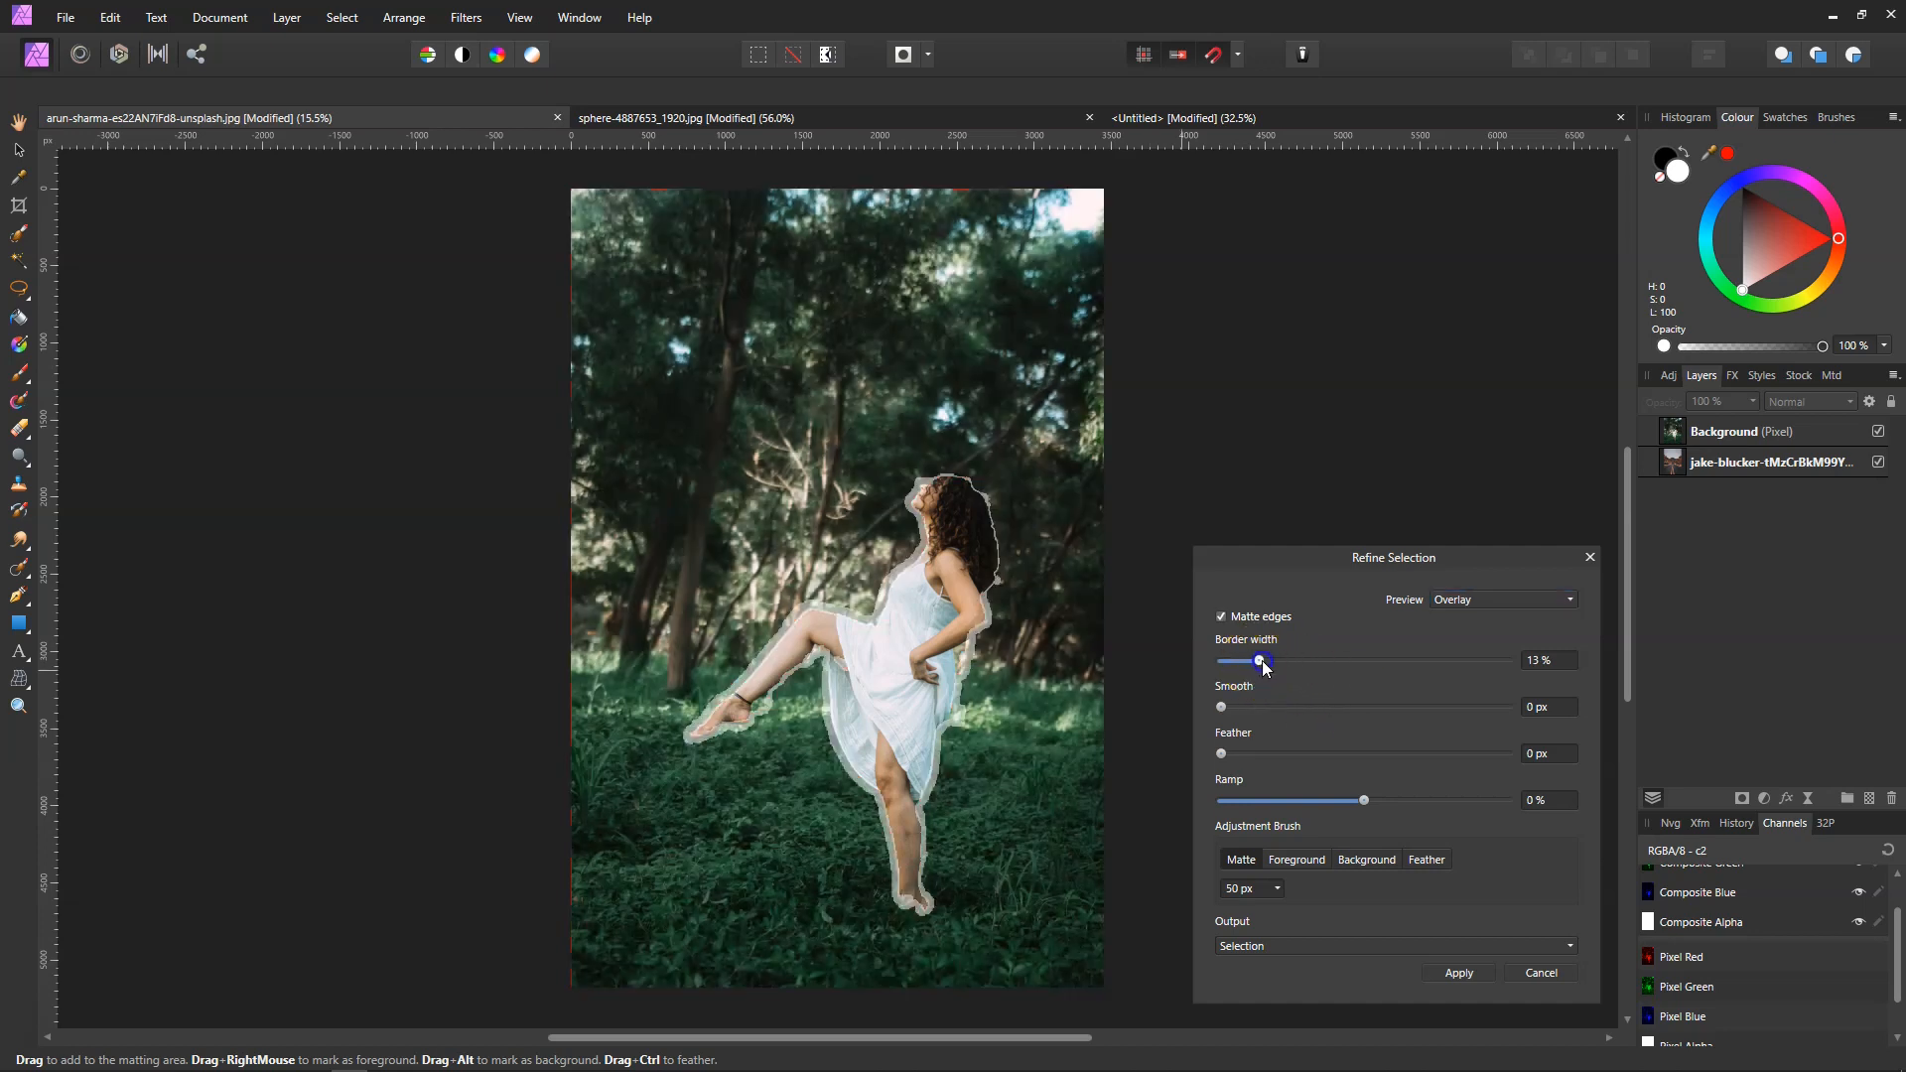
{"action": "left_click_drag", "start_coordinate": [1255, 661], "coordinate": [1273, 662]}
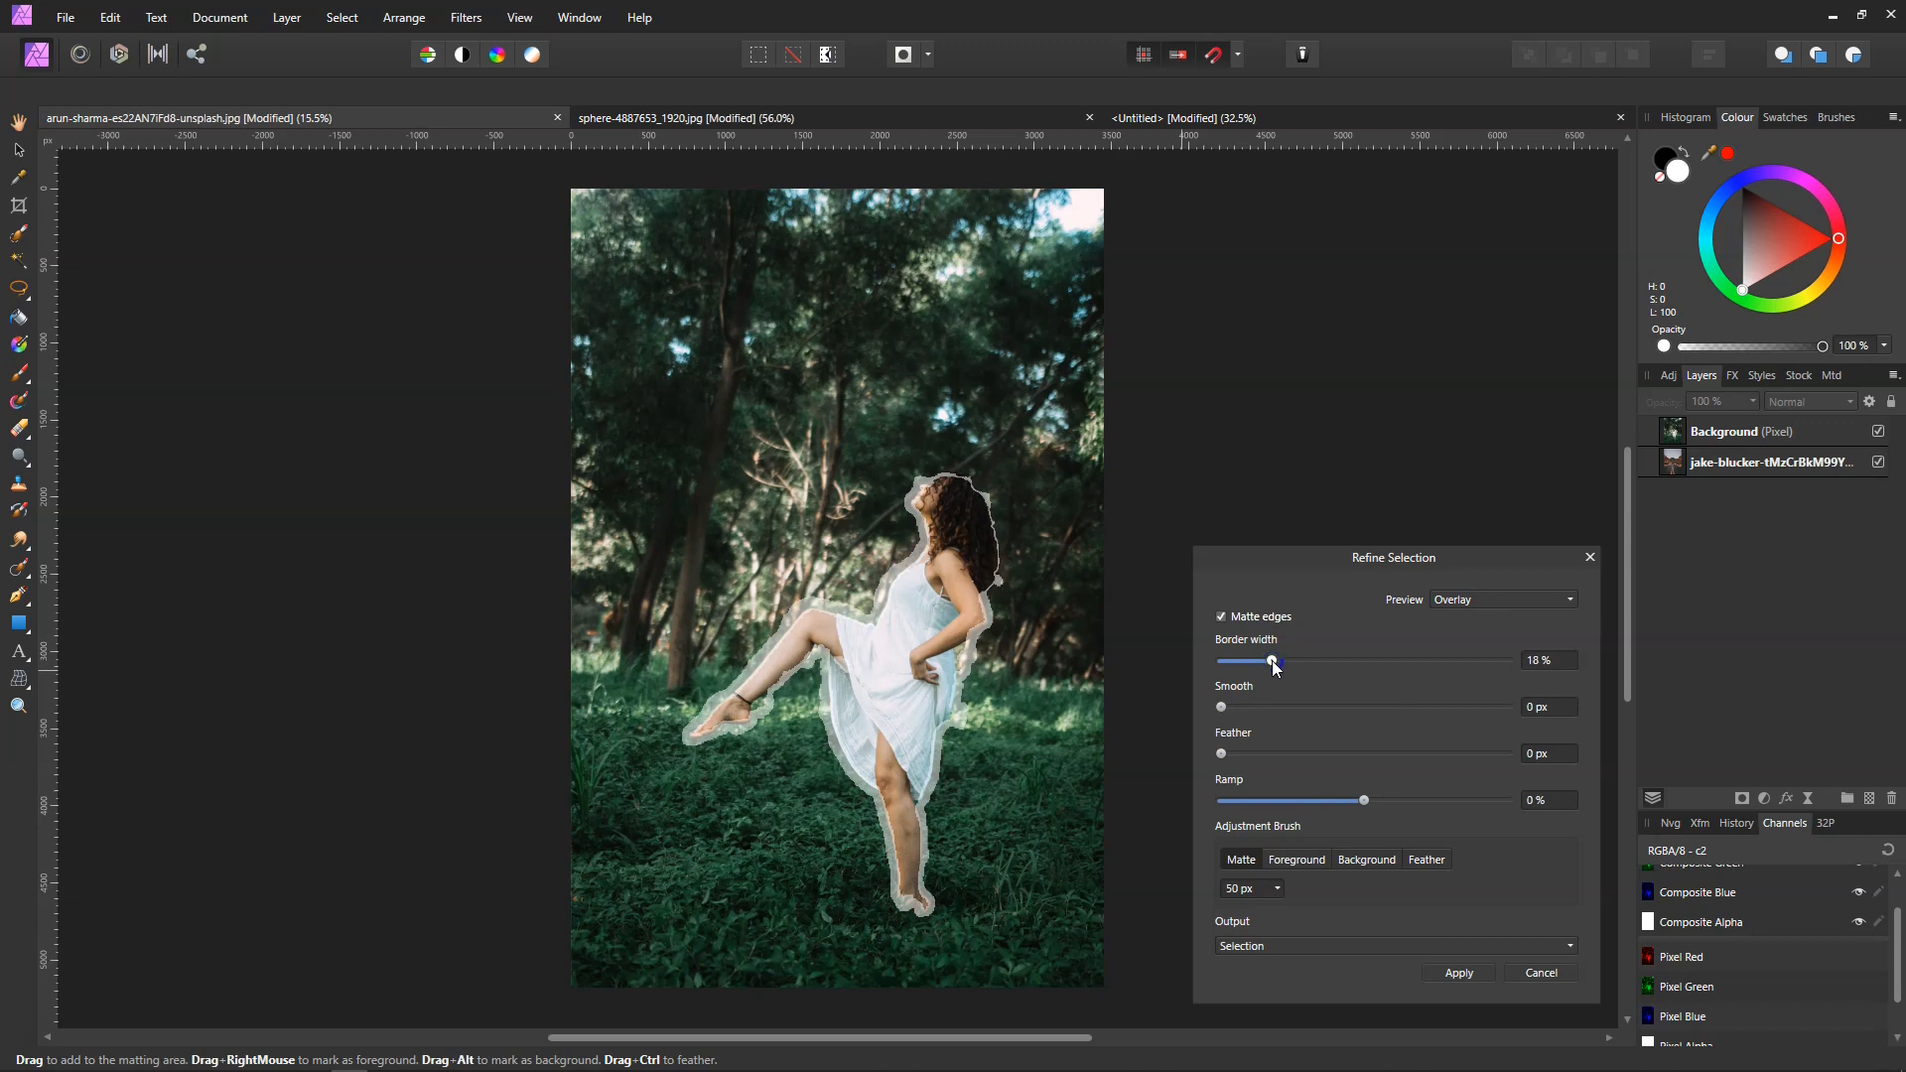
{"action": "left_click", "coordinate": [1276, 666]}
{"action": "left_click_drag", "start_coordinate": [1278, 666], "coordinate": [1252, 667]}
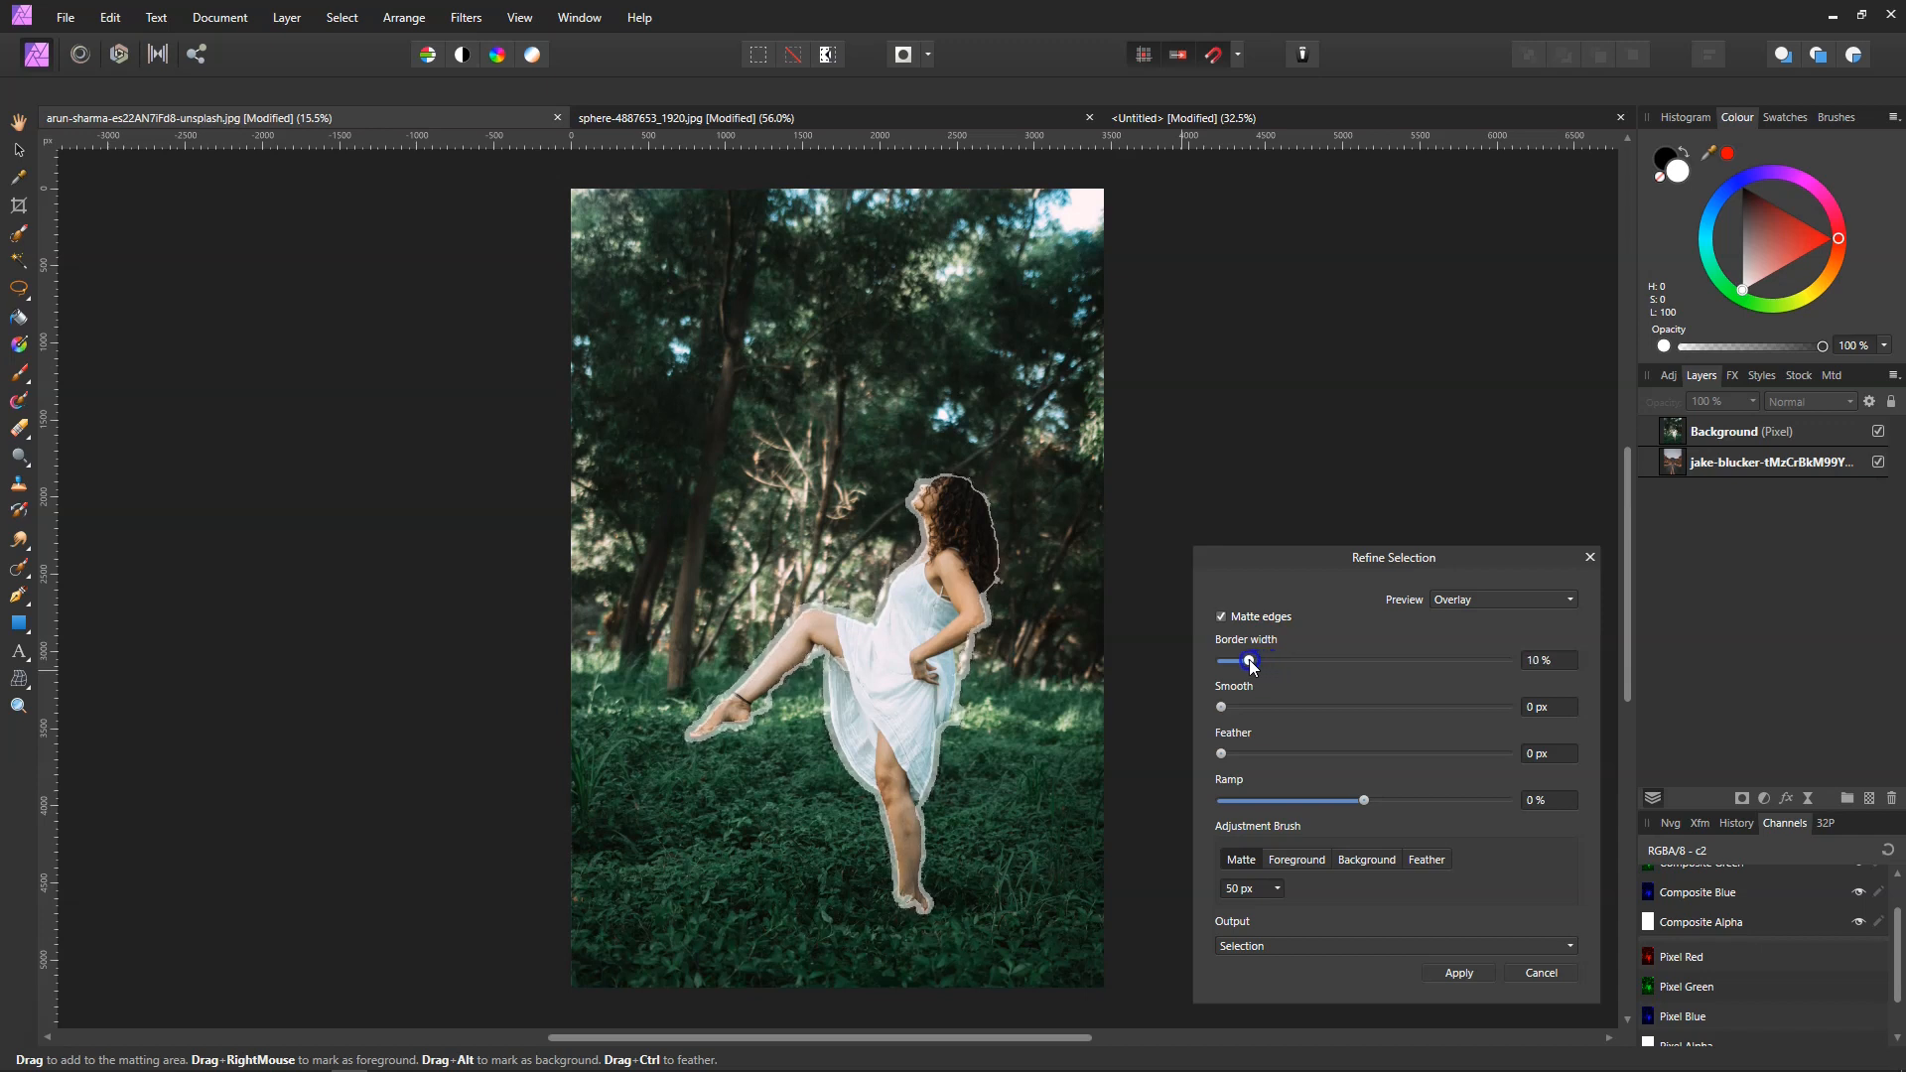
{"action": "left_click_drag", "start_coordinate": [1253, 667], "coordinate": [1253, 667]}
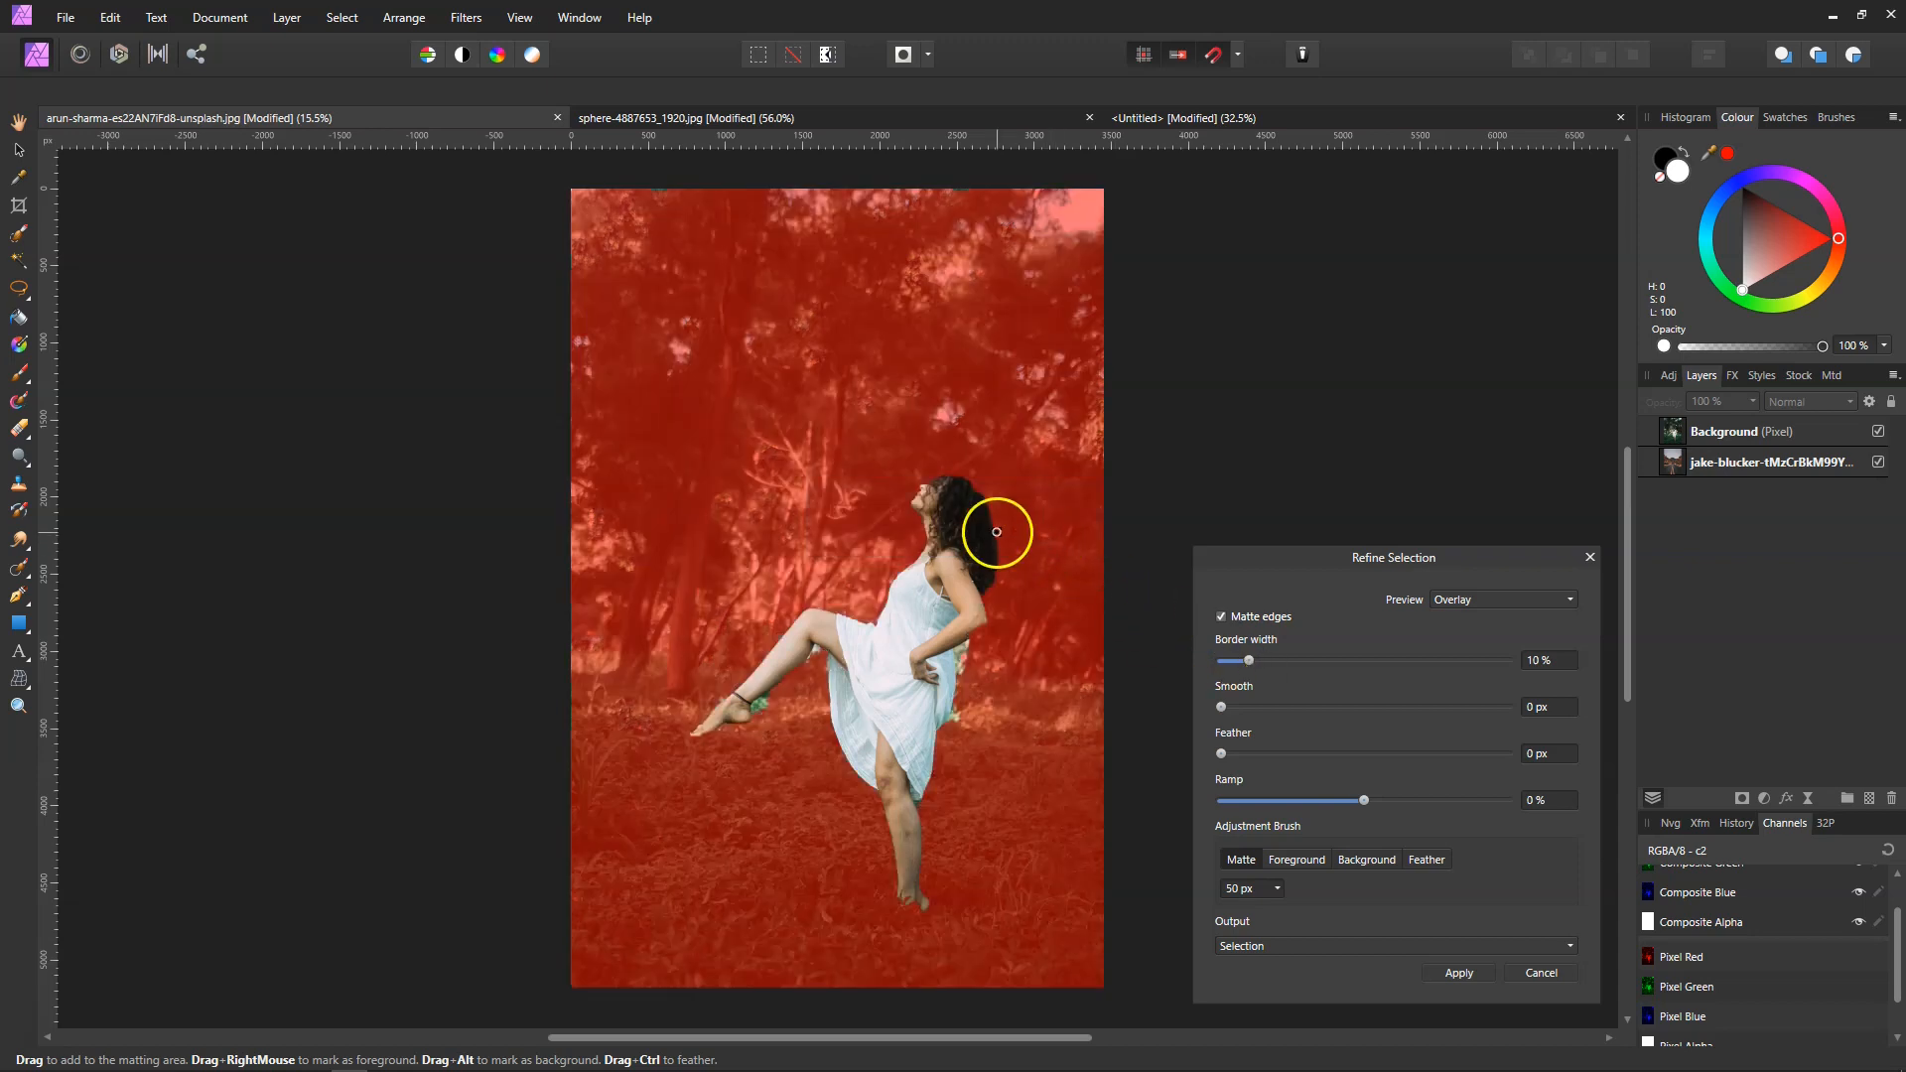
Step: Enlarge the Matte adjustment brush to 133 px and paint along the back edge of the woman's hair
{"action": "key", "text": "]"}
{"action": "key", "text": "bracketright"}
{"action": "key", "text": "bracketright"}
{"action": "key", "text": "bracketright"}
{"action": "key", "text": "bracketright"}
{"action": "key", "text": "bracketright"}
{"action": "key", "text": "bracketright"}
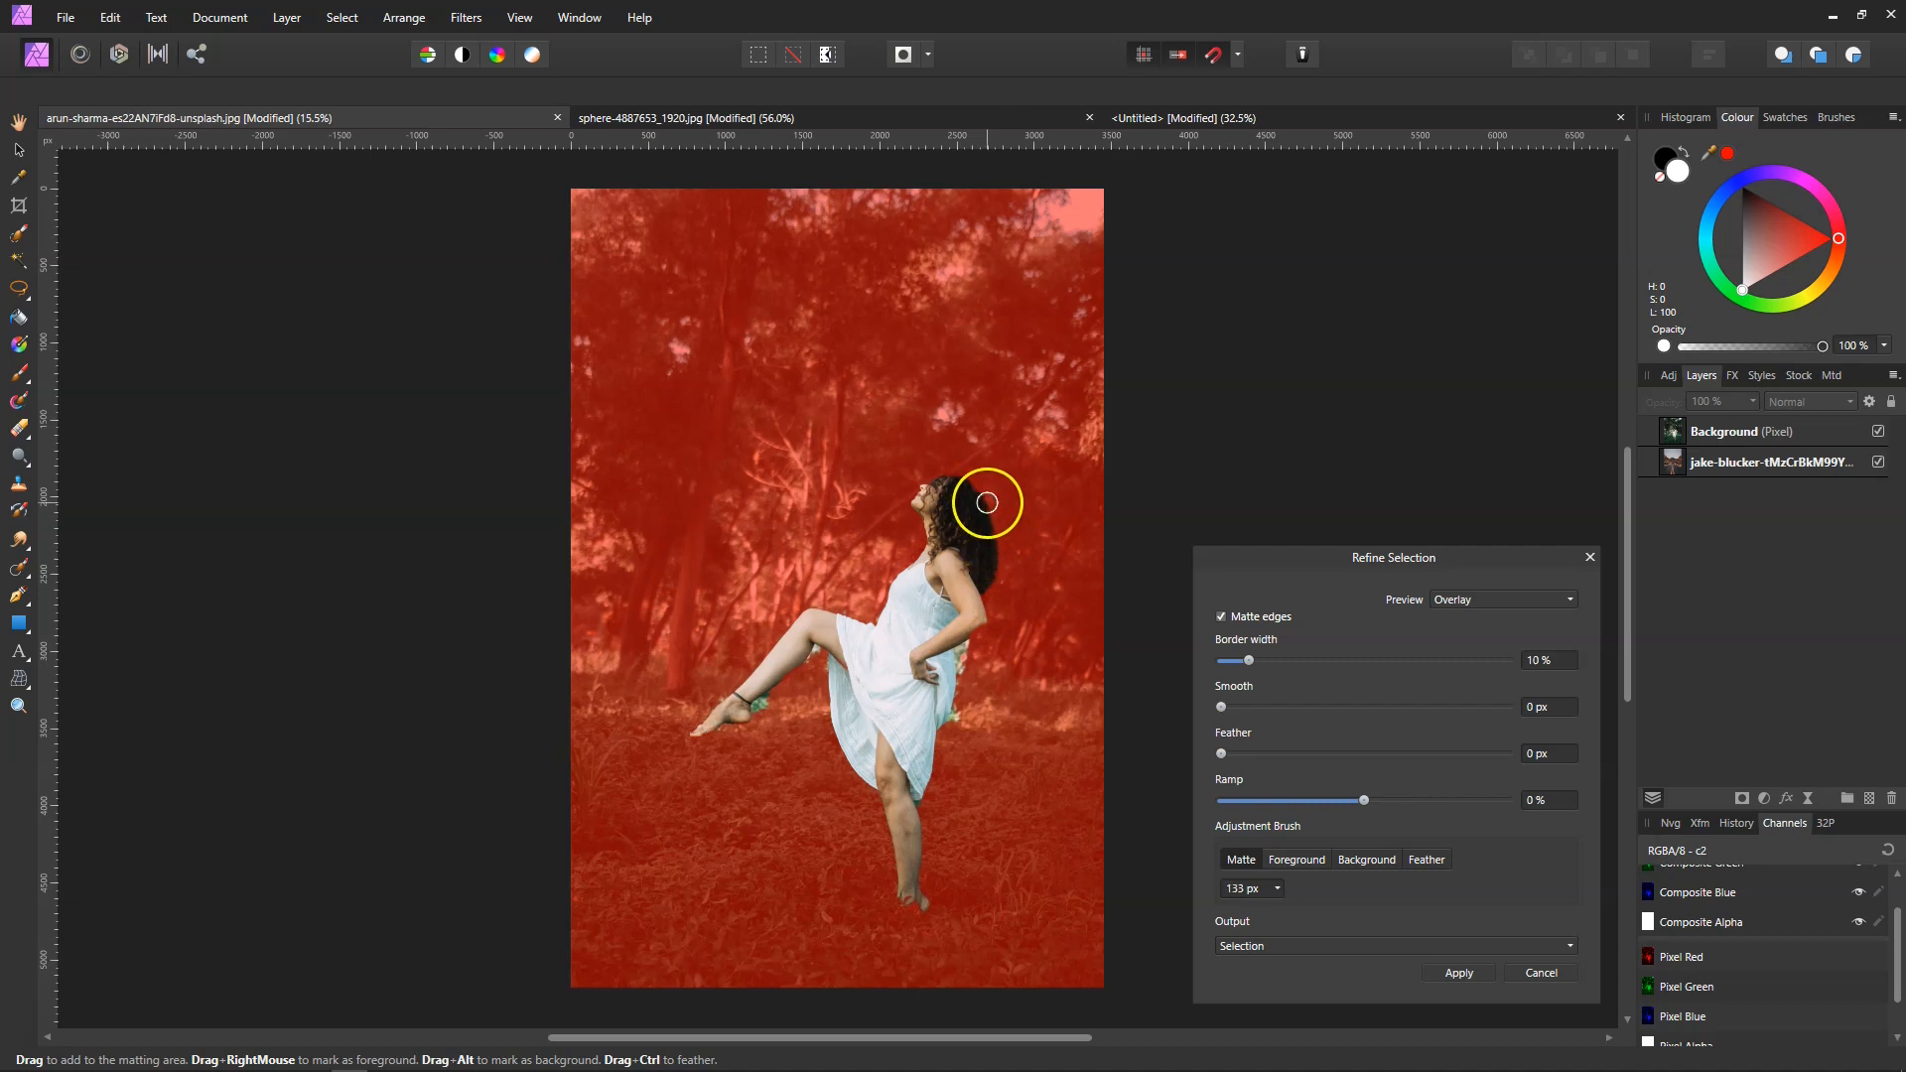
{"action": "left_click_drag", "start_coordinate": [992, 525], "coordinate": [983, 600]}
Step: Set the refinement's feather to 5 px and its ramp to -10%
{"action": "left_click_drag", "start_coordinate": [1224, 756], "coordinate": [1229, 757]}
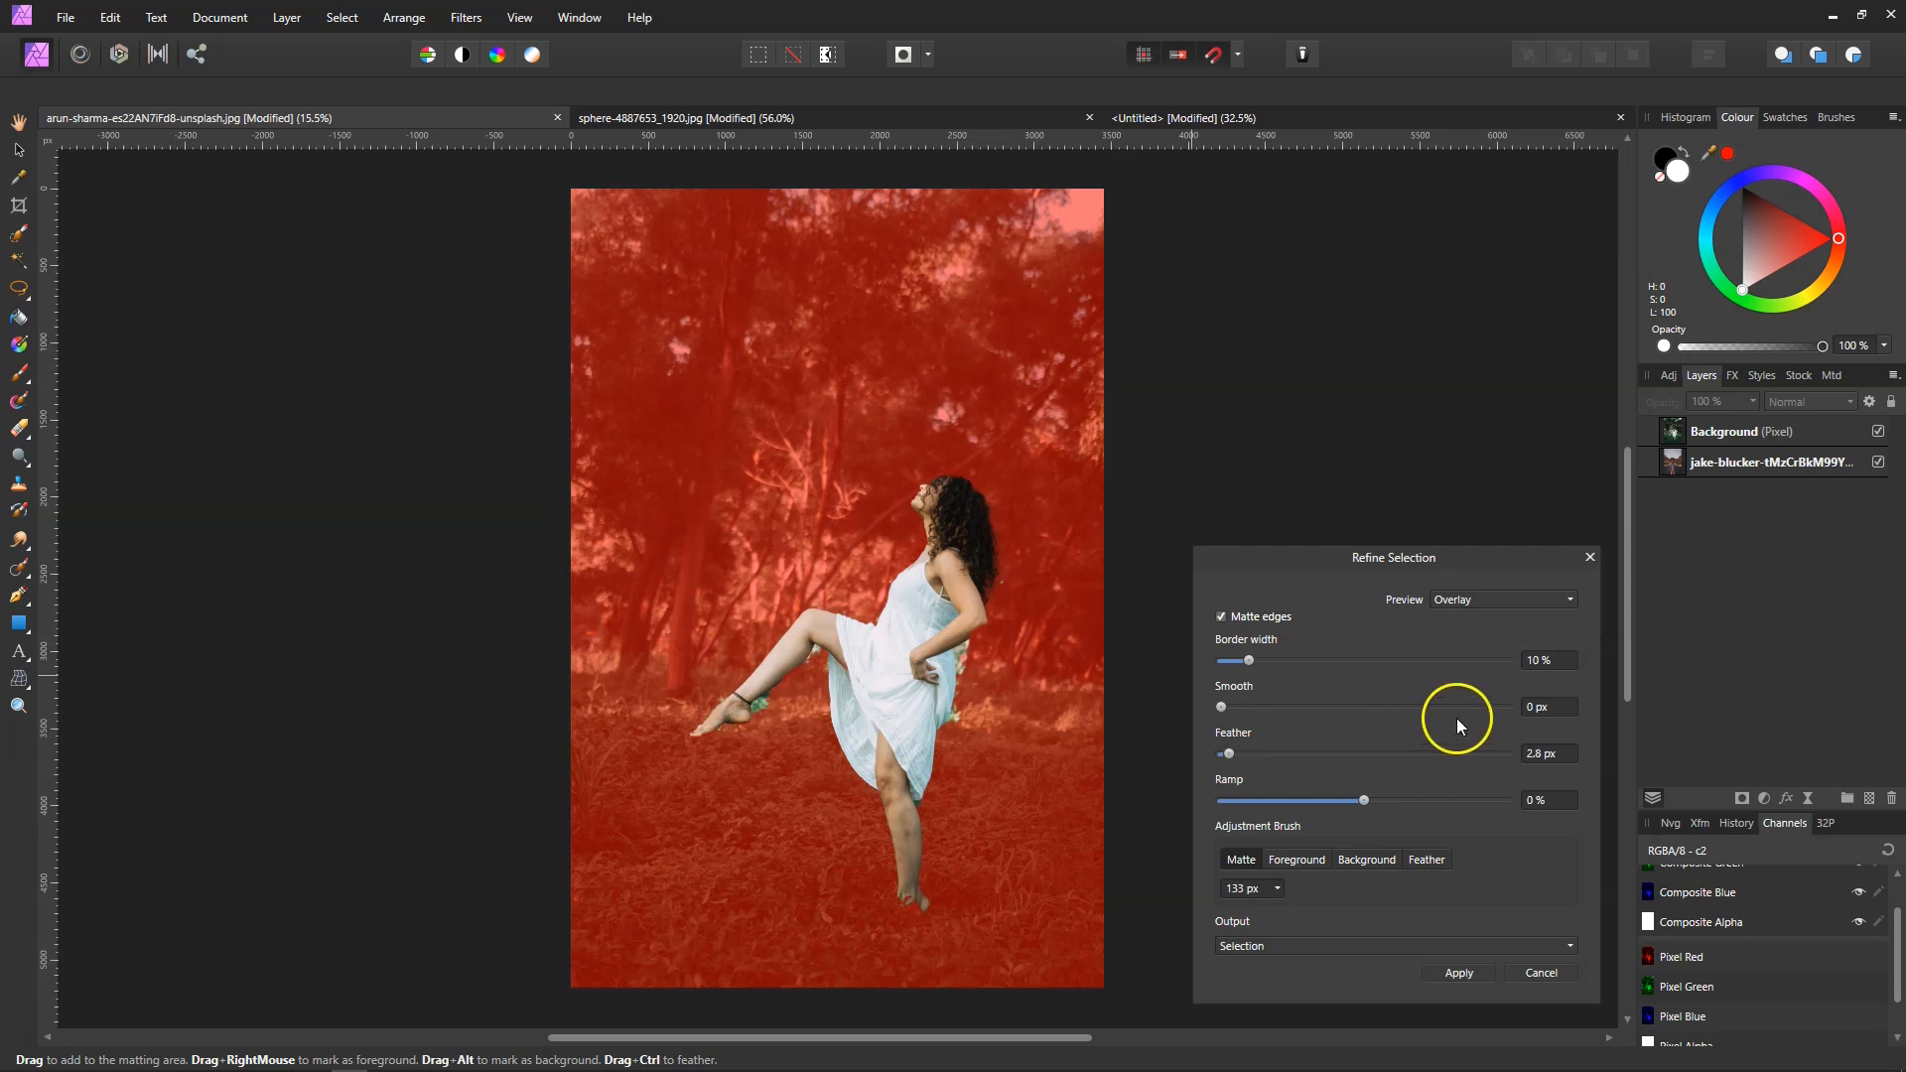
{"action": "left_click", "coordinate": [1533, 754]}
{"action": "type", "text": "5"}
{"action": "key", "text": "Return"}
{"action": "mouse_move", "coordinate": [1364, 800]}
{"action": "left_mouse_down"}
{"action": "mouse_move", "coordinate": [1321, 802]}
{"action": "mouse_move", "coordinate": [1415, 802]}
{"action": "mouse_move", "coordinate": [1345, 804]}
{"action": "left_mouse_up"}
{"action": "scroll", "coordinate": [1530, 800], "scroll_direction": "up", "scroll_amount": 1}
{"action": "scroll", "coordinate": [1547, 812], "scroll_direction": "up", "scroll_amount": 2}
Step: Preview the refinement on a Black matte and paint with the Foreground adjustment brush over the area above the woman's raised leg
{"action": "left_click", "coordinate": [1297, 861]}
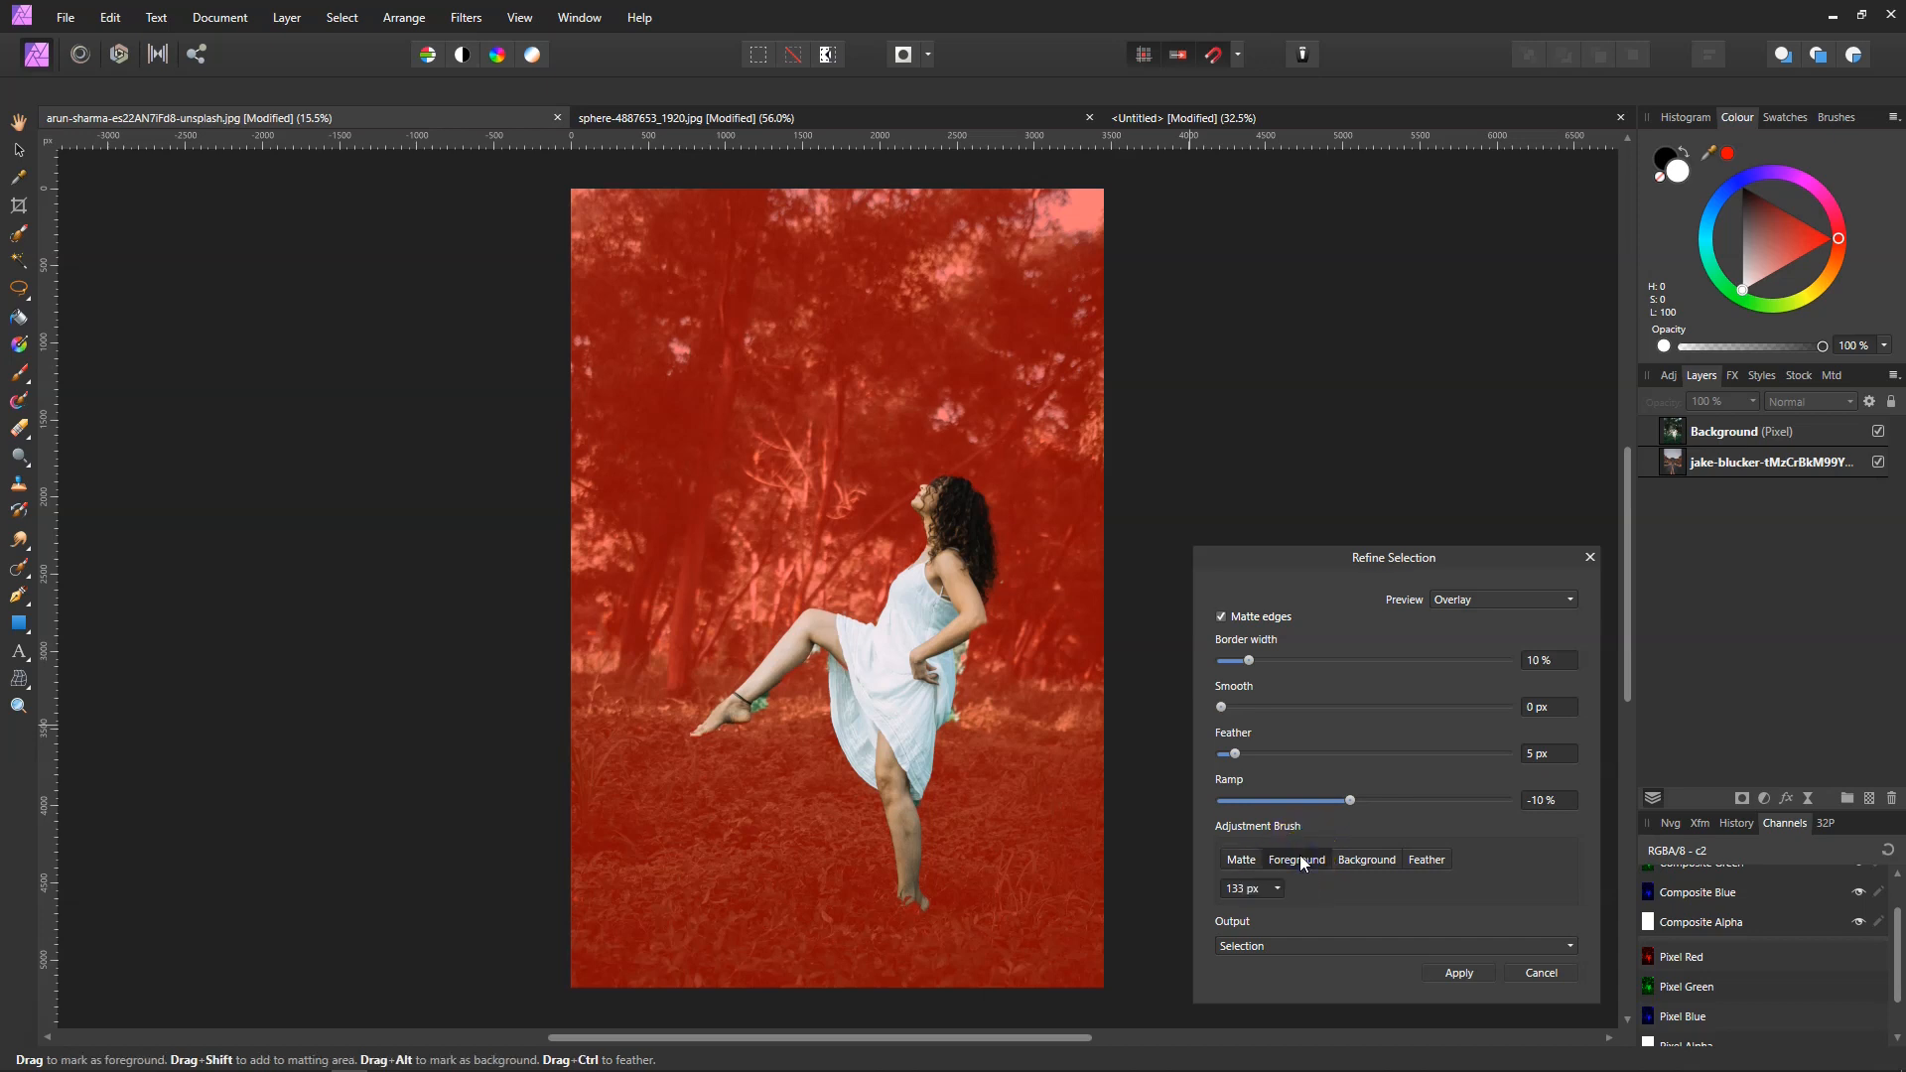
{"action": "left_click", "coordinate": [1568, 598]}
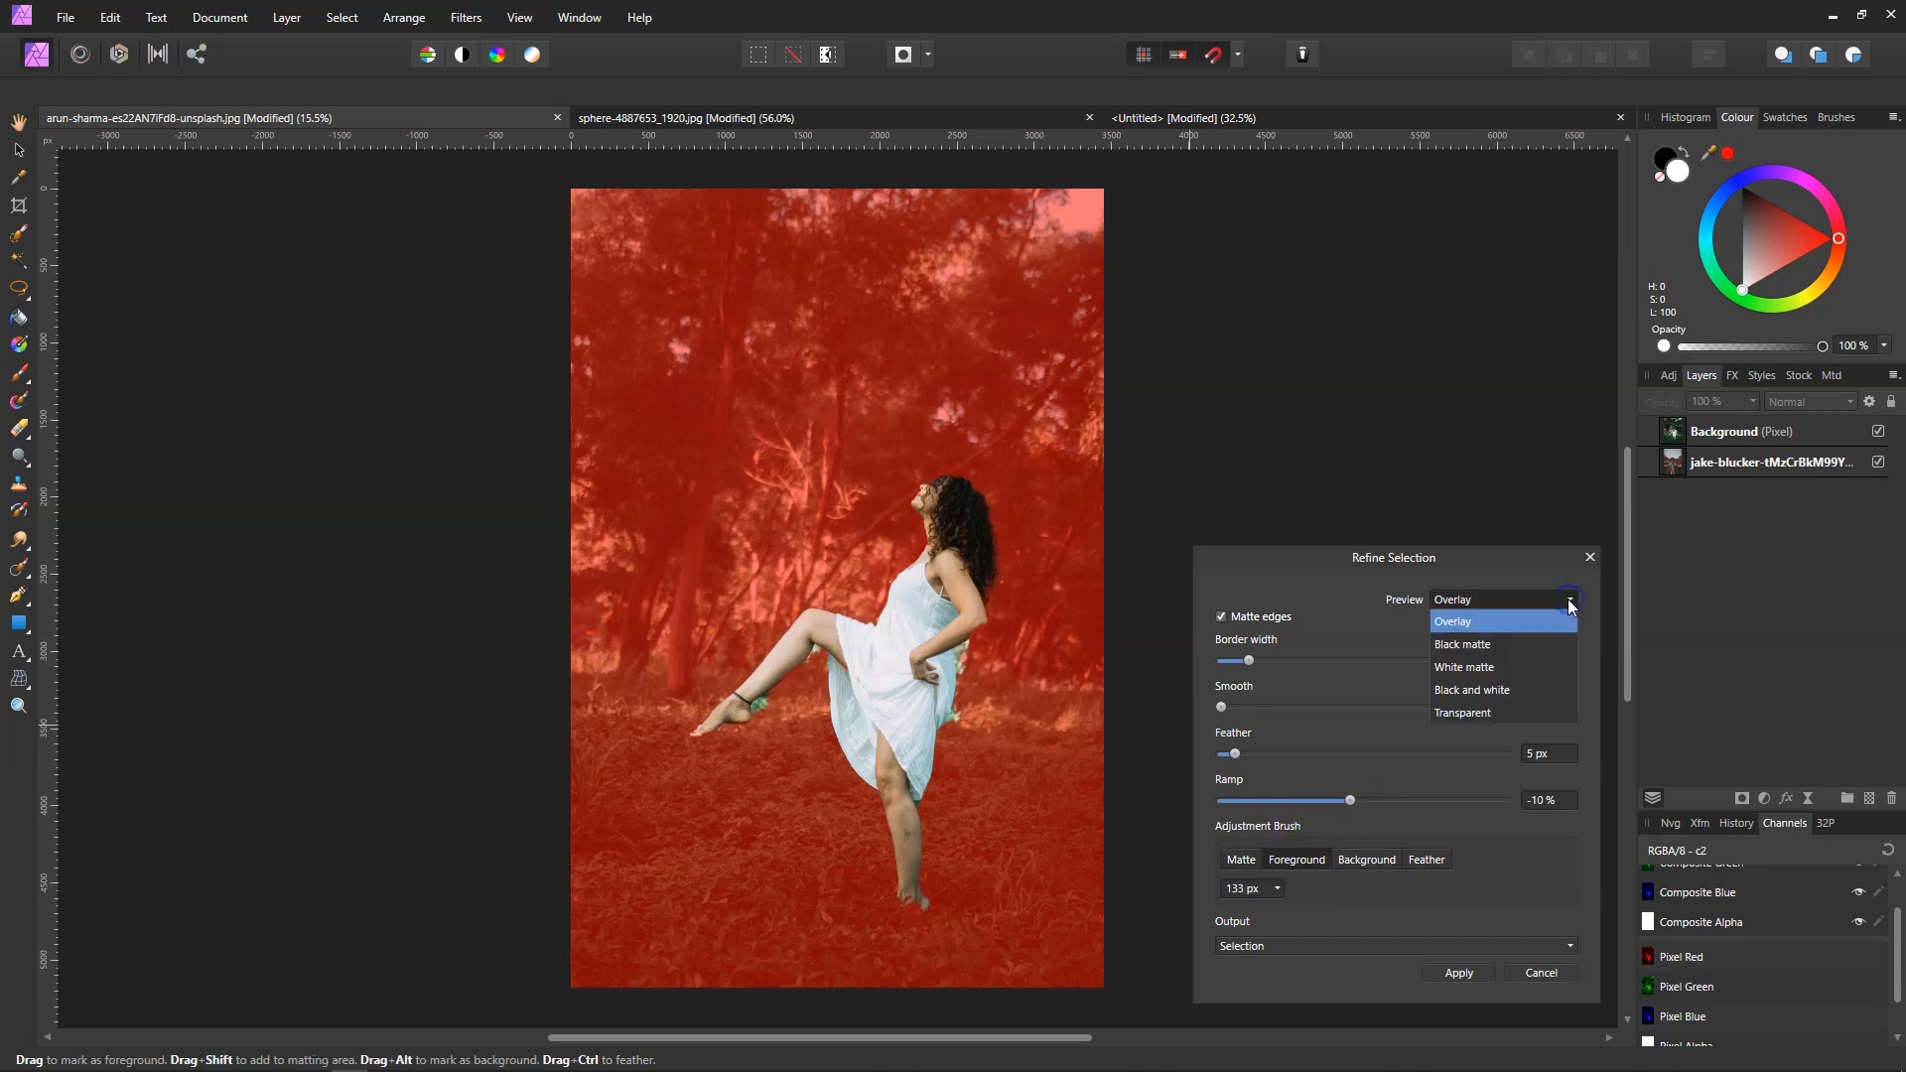
{"action": "left_click", "coordinate": [1485, 637]}
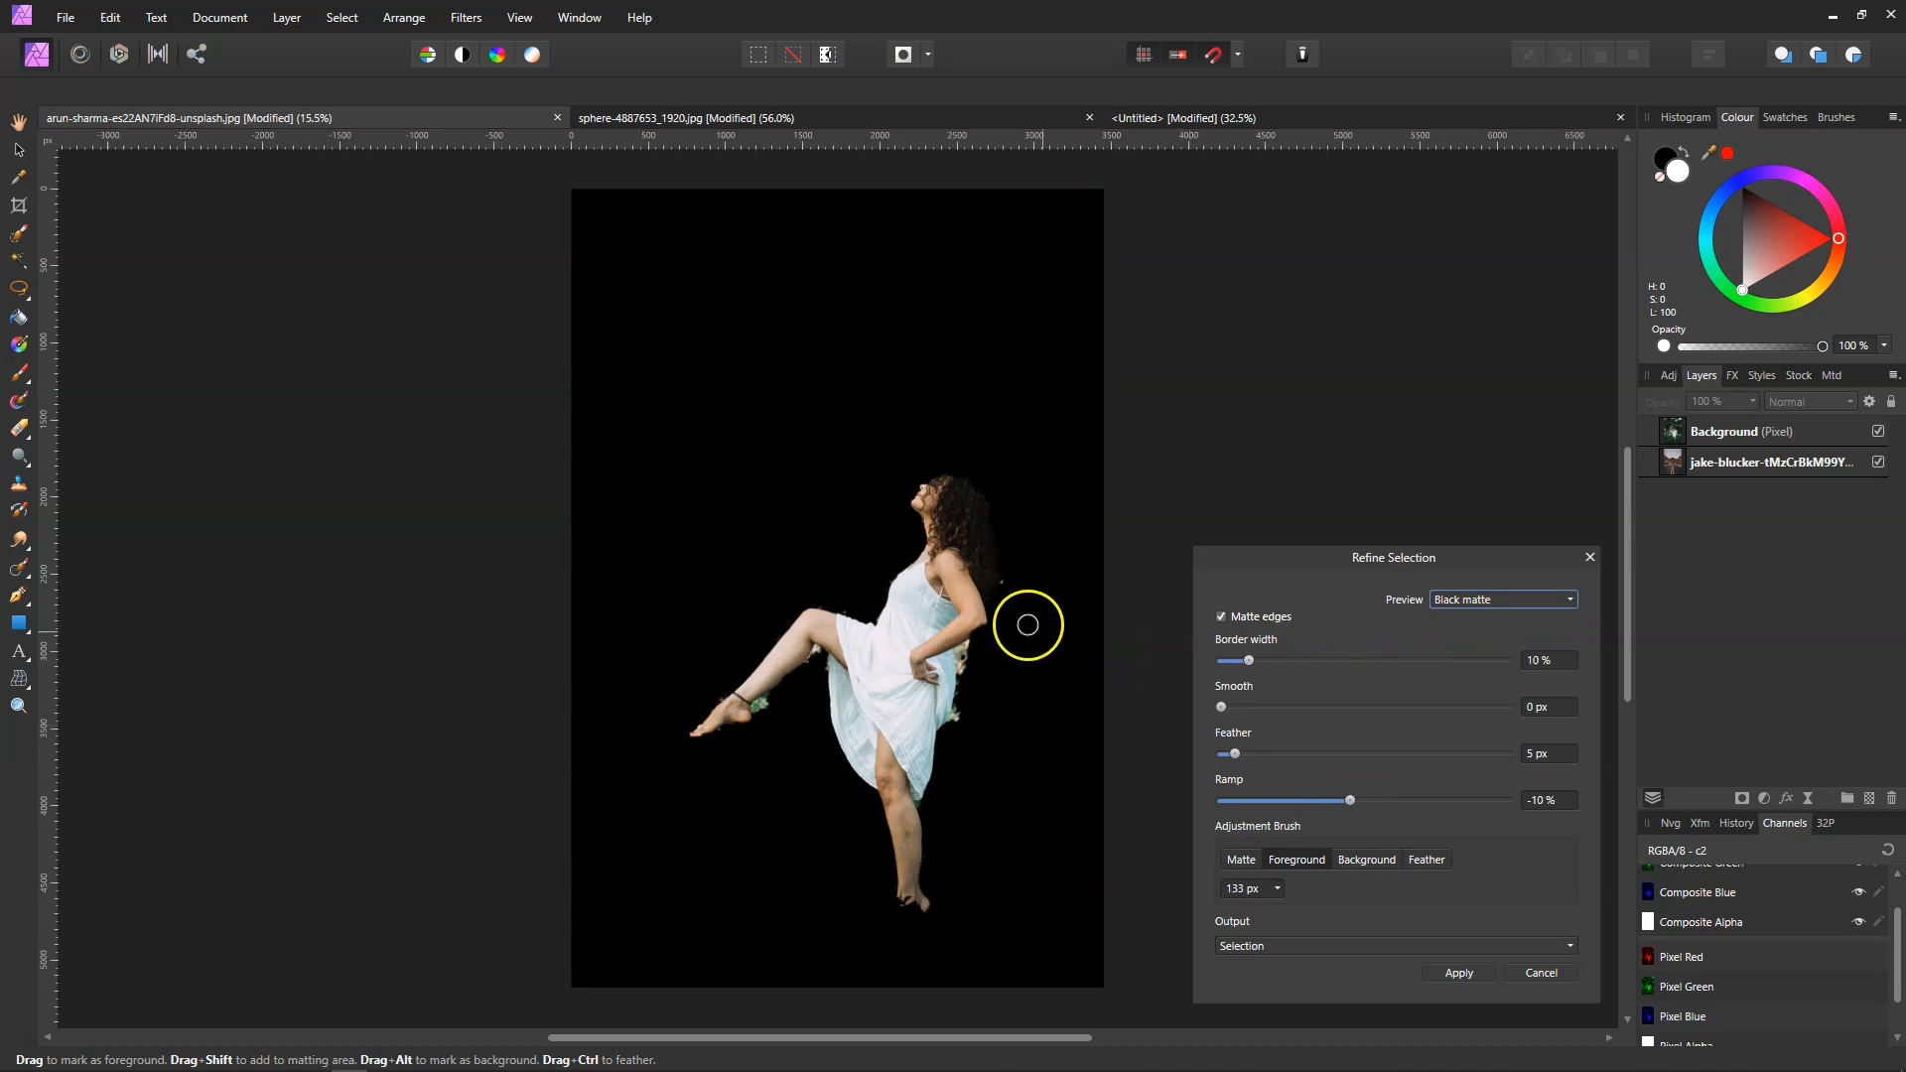
{"action": "left_click_drag", "start_coordinate": [814, 630], "coordinate": [763, 668]}
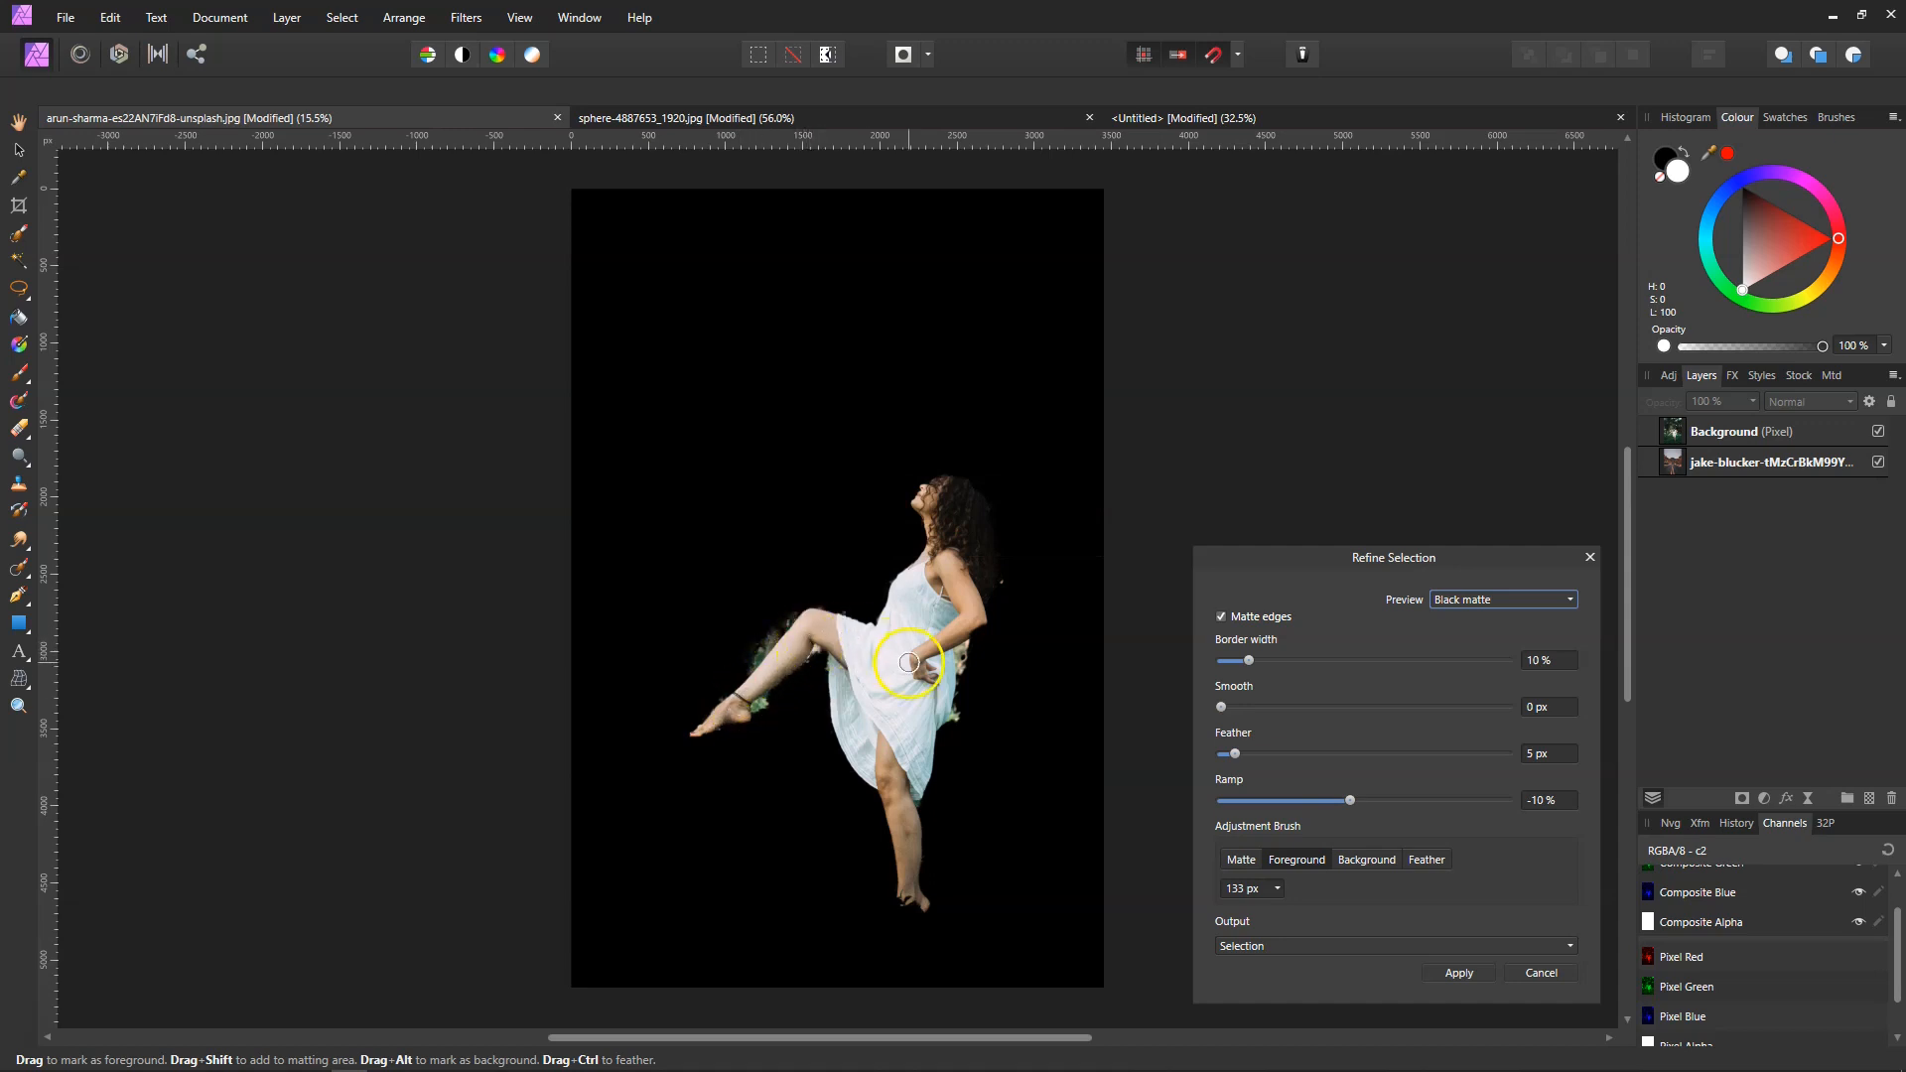
{"action": "left_click_drag", "start_coordinate": [782, 625], "coordinate": [749, 633]}
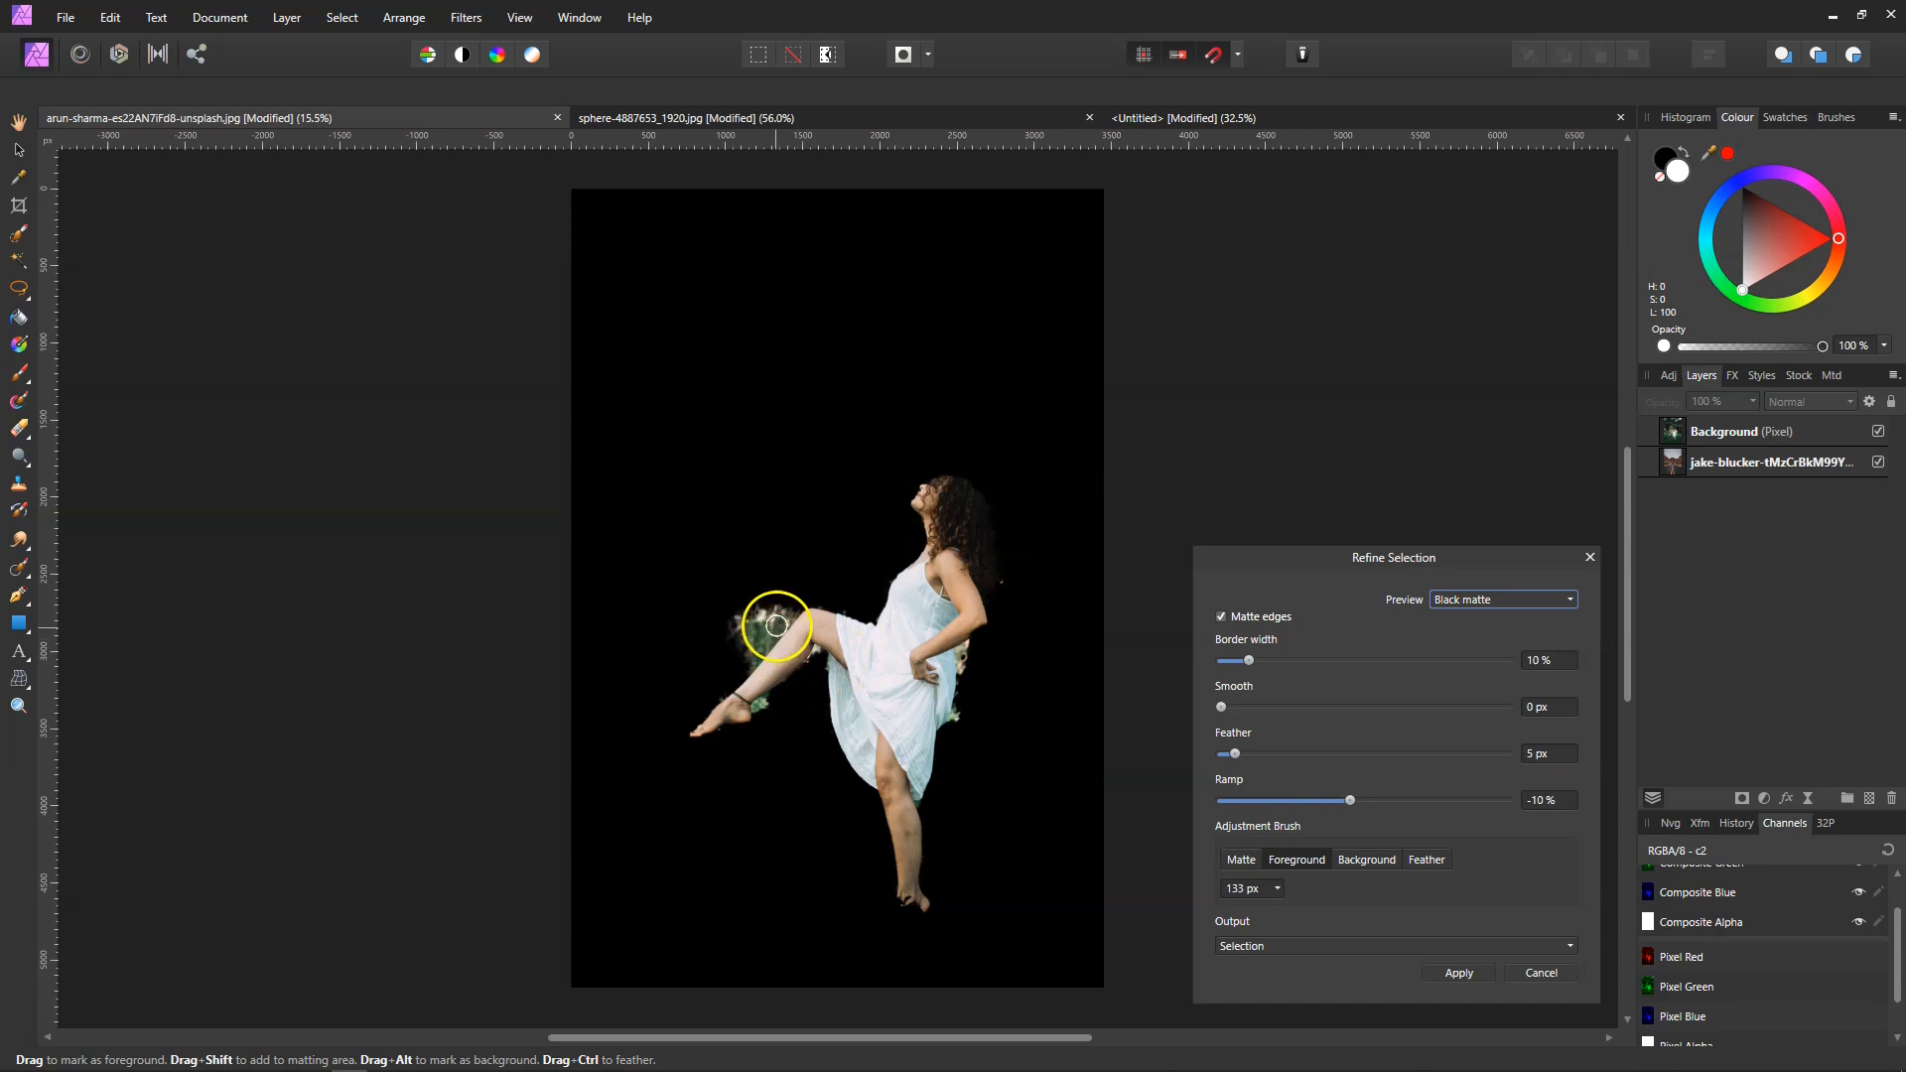
Step: Paint with the Background adjustment brush above and below the raised leg to remove the surrounding foliage from the selection
{"action": "left_click", "coordinate": [1379, 864]}
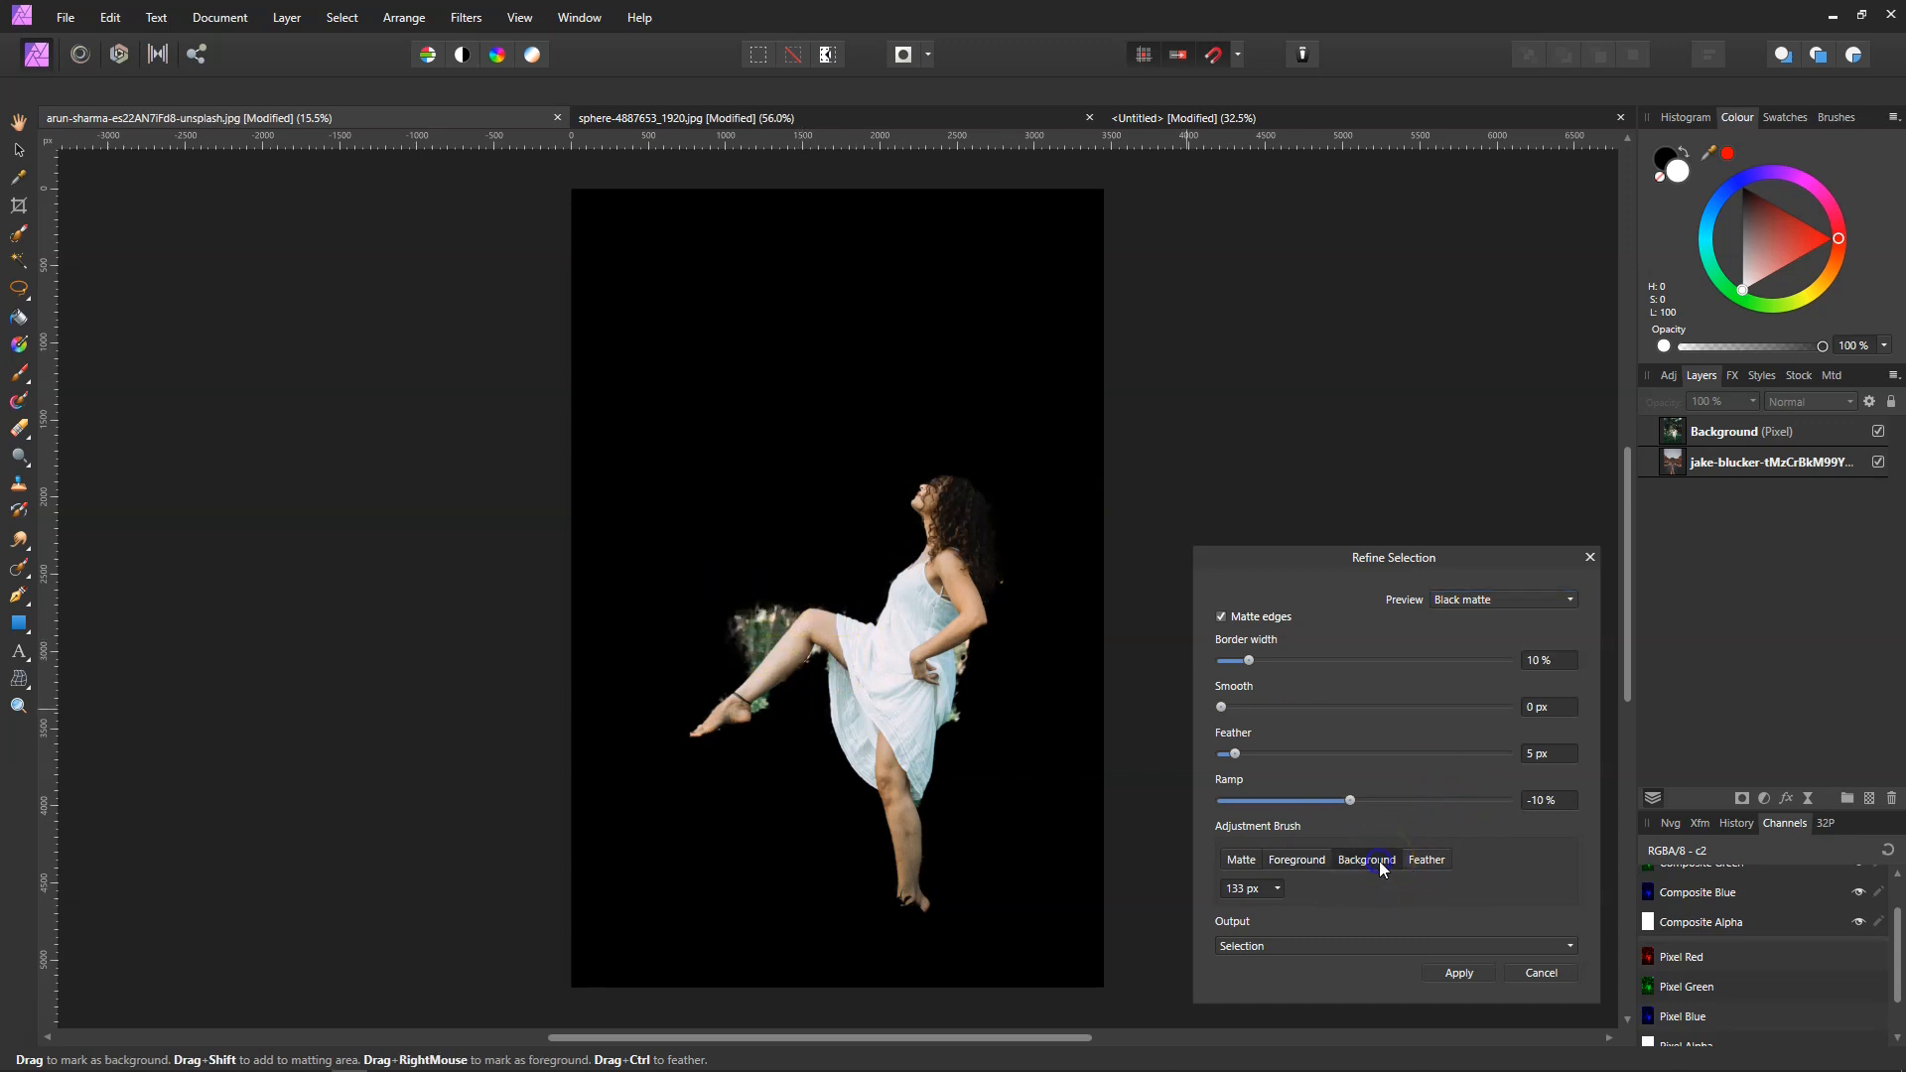
{"action": "mouse_move", "coordinate": [754, 630]}
{"action": "left_mouse_down"}
{"action": "mouse_move", "coordinate": [796, 607]}
{"action": "mouse_move", "coordinate": [738, 623]}
{"action": "mouse_move", "coordinate": [743, 639]}
{"action": "mouse_move", "coordinate": [754, 625]}
{"action": "mouse_move", "coordinate": [742, 649]}
{"action": "mouse_move", "coordinate": [786, 614]}
{"action": "left_mouse_up"}
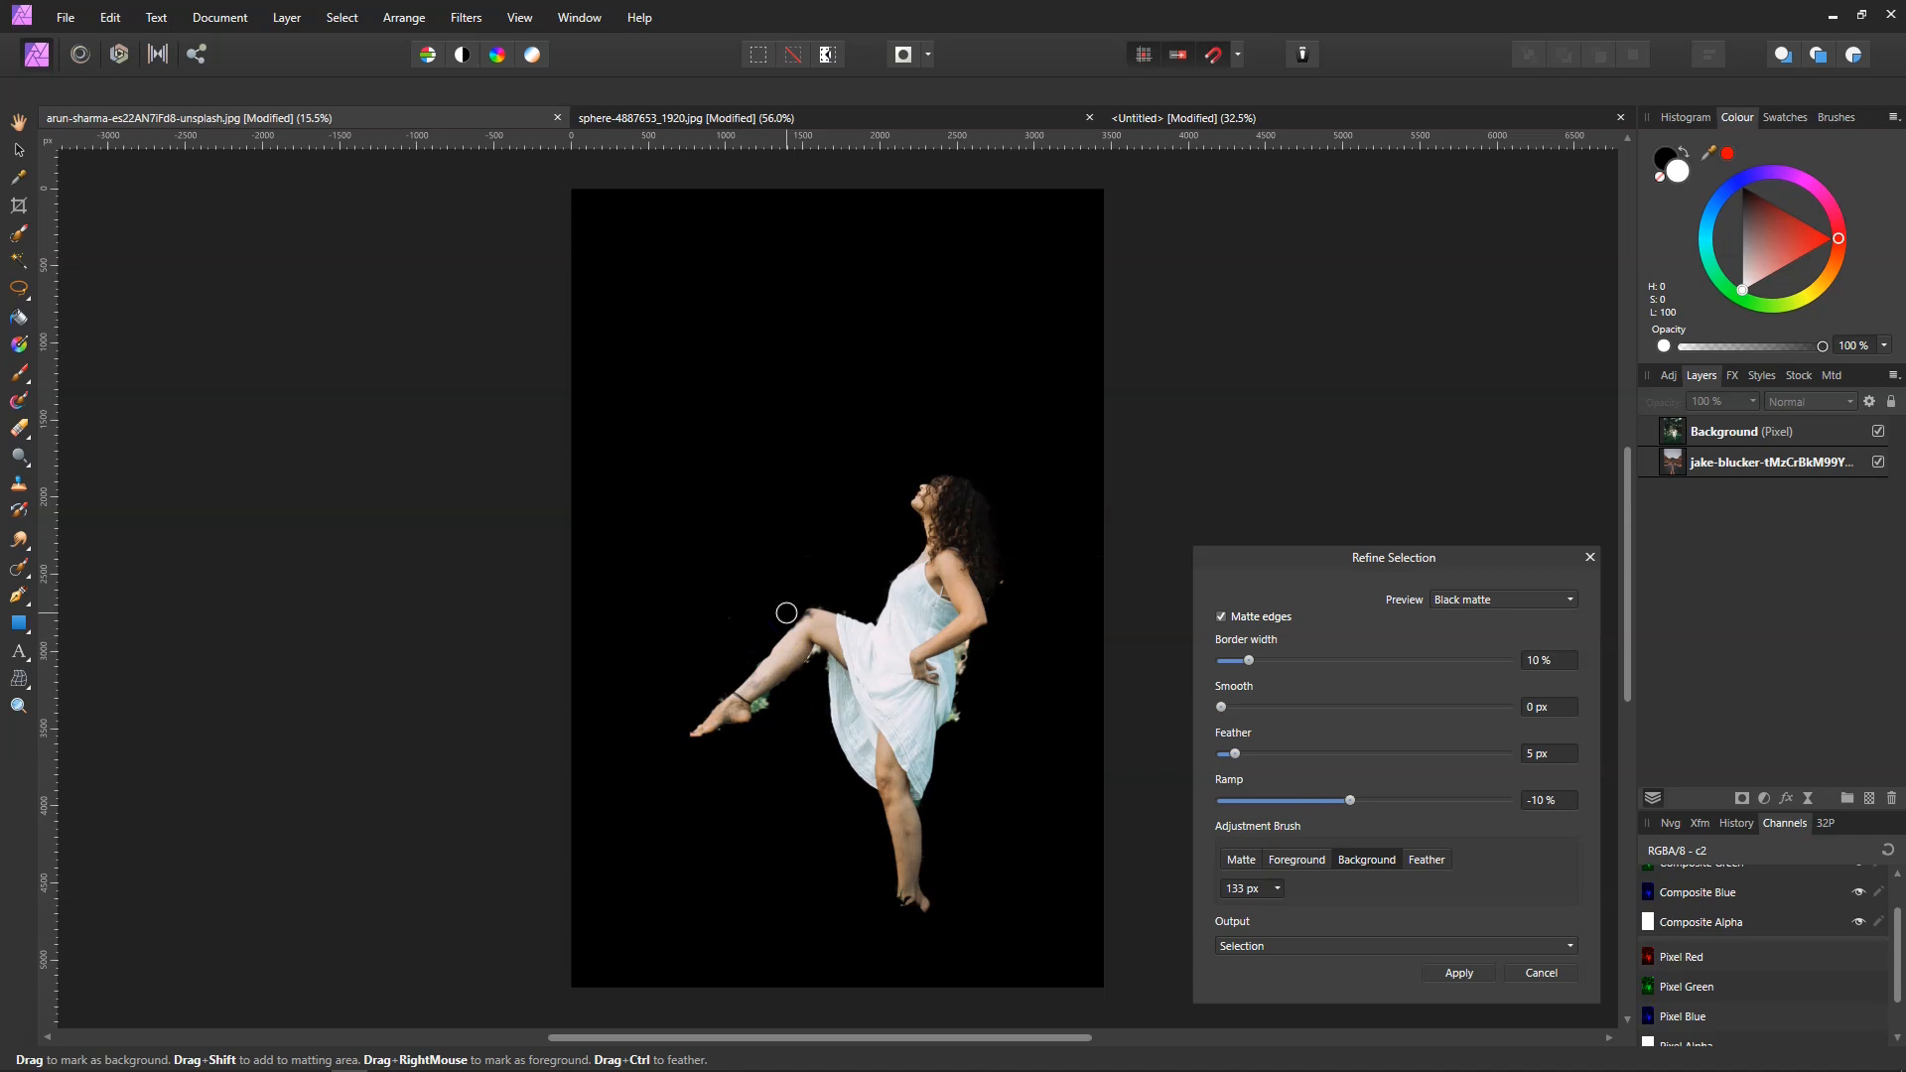
{"action": "mouse_move", "coordinate": [772, 728]}
{"action": "left_mouse_down"}
{"action": "mouse_move", "coordinate": [757, 711]}
{"action": "mouse_move", "coordinate": [812, 657]}
{"action": "left_mouse_up"}
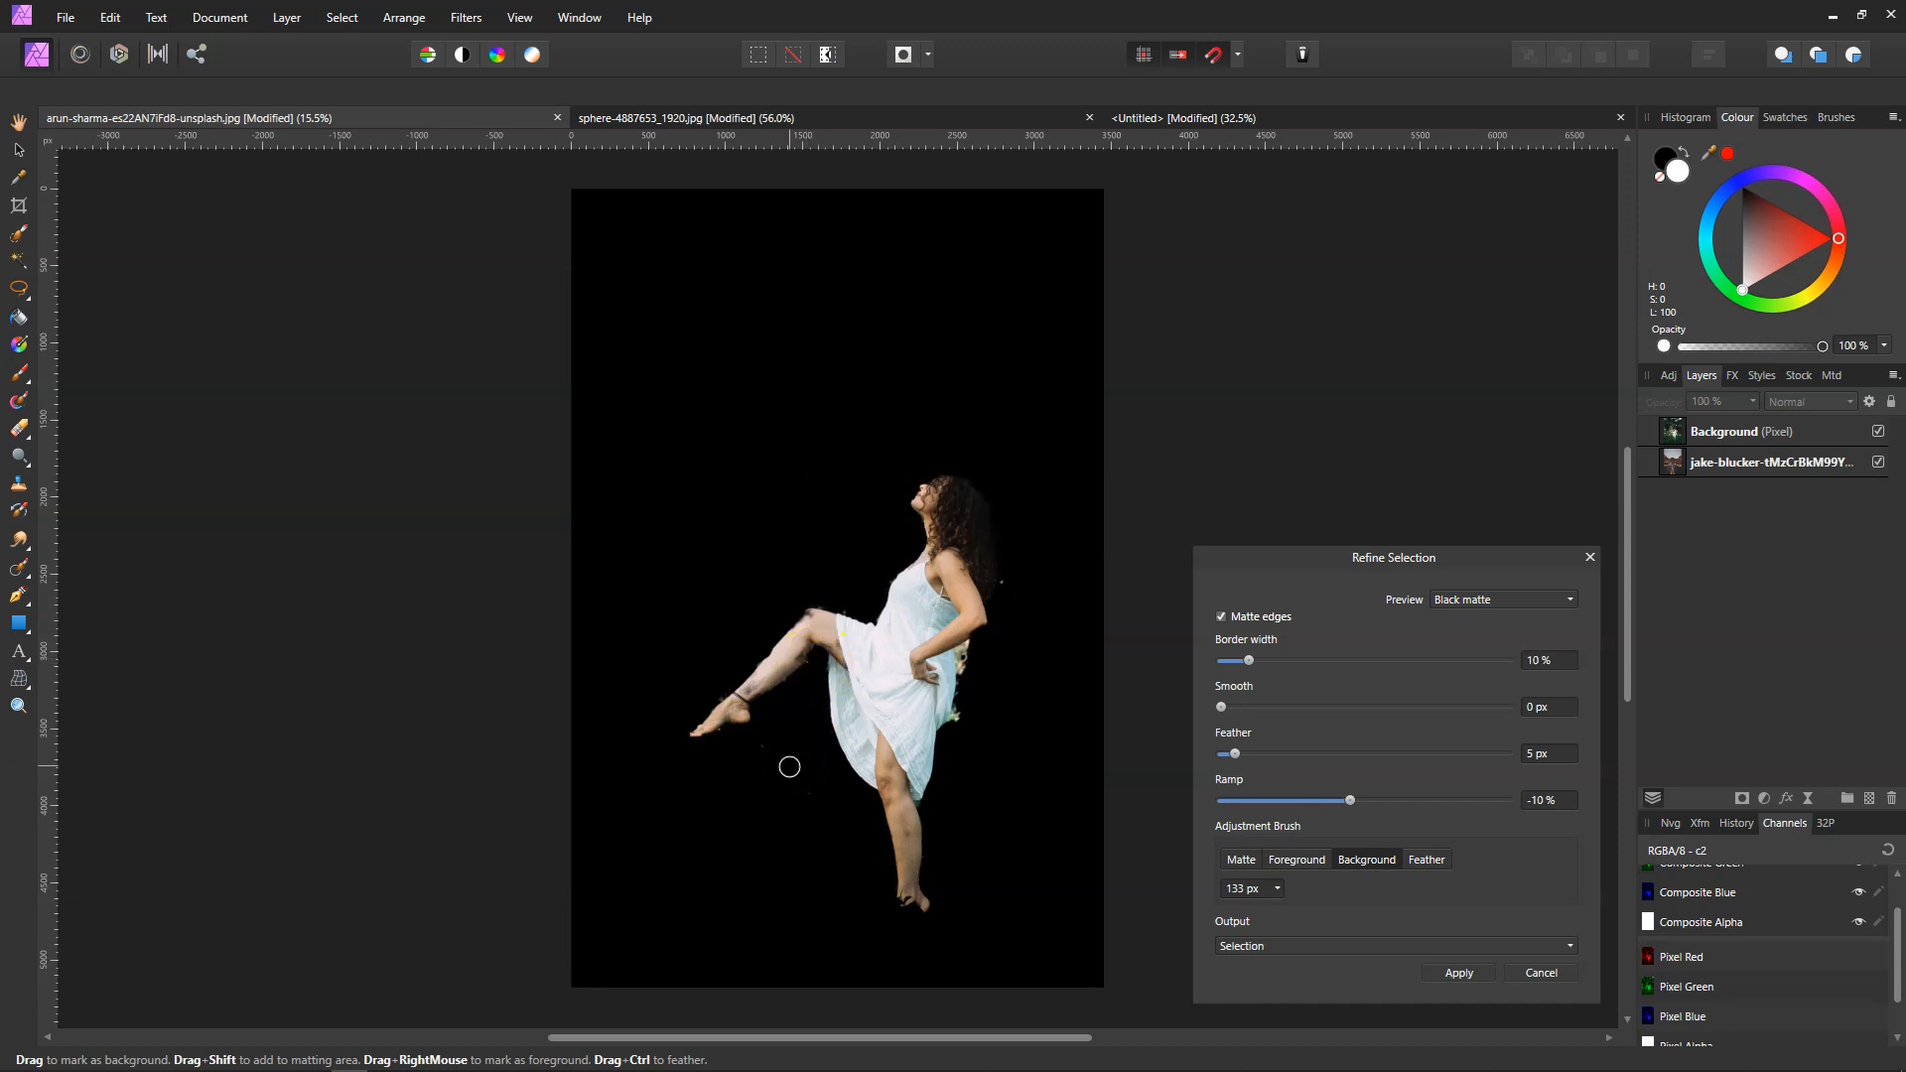
Step: Switch the adjustment brush to Feather and set its size to 48 px
{"action": "left_click", "coordinate": [1439, 867]}
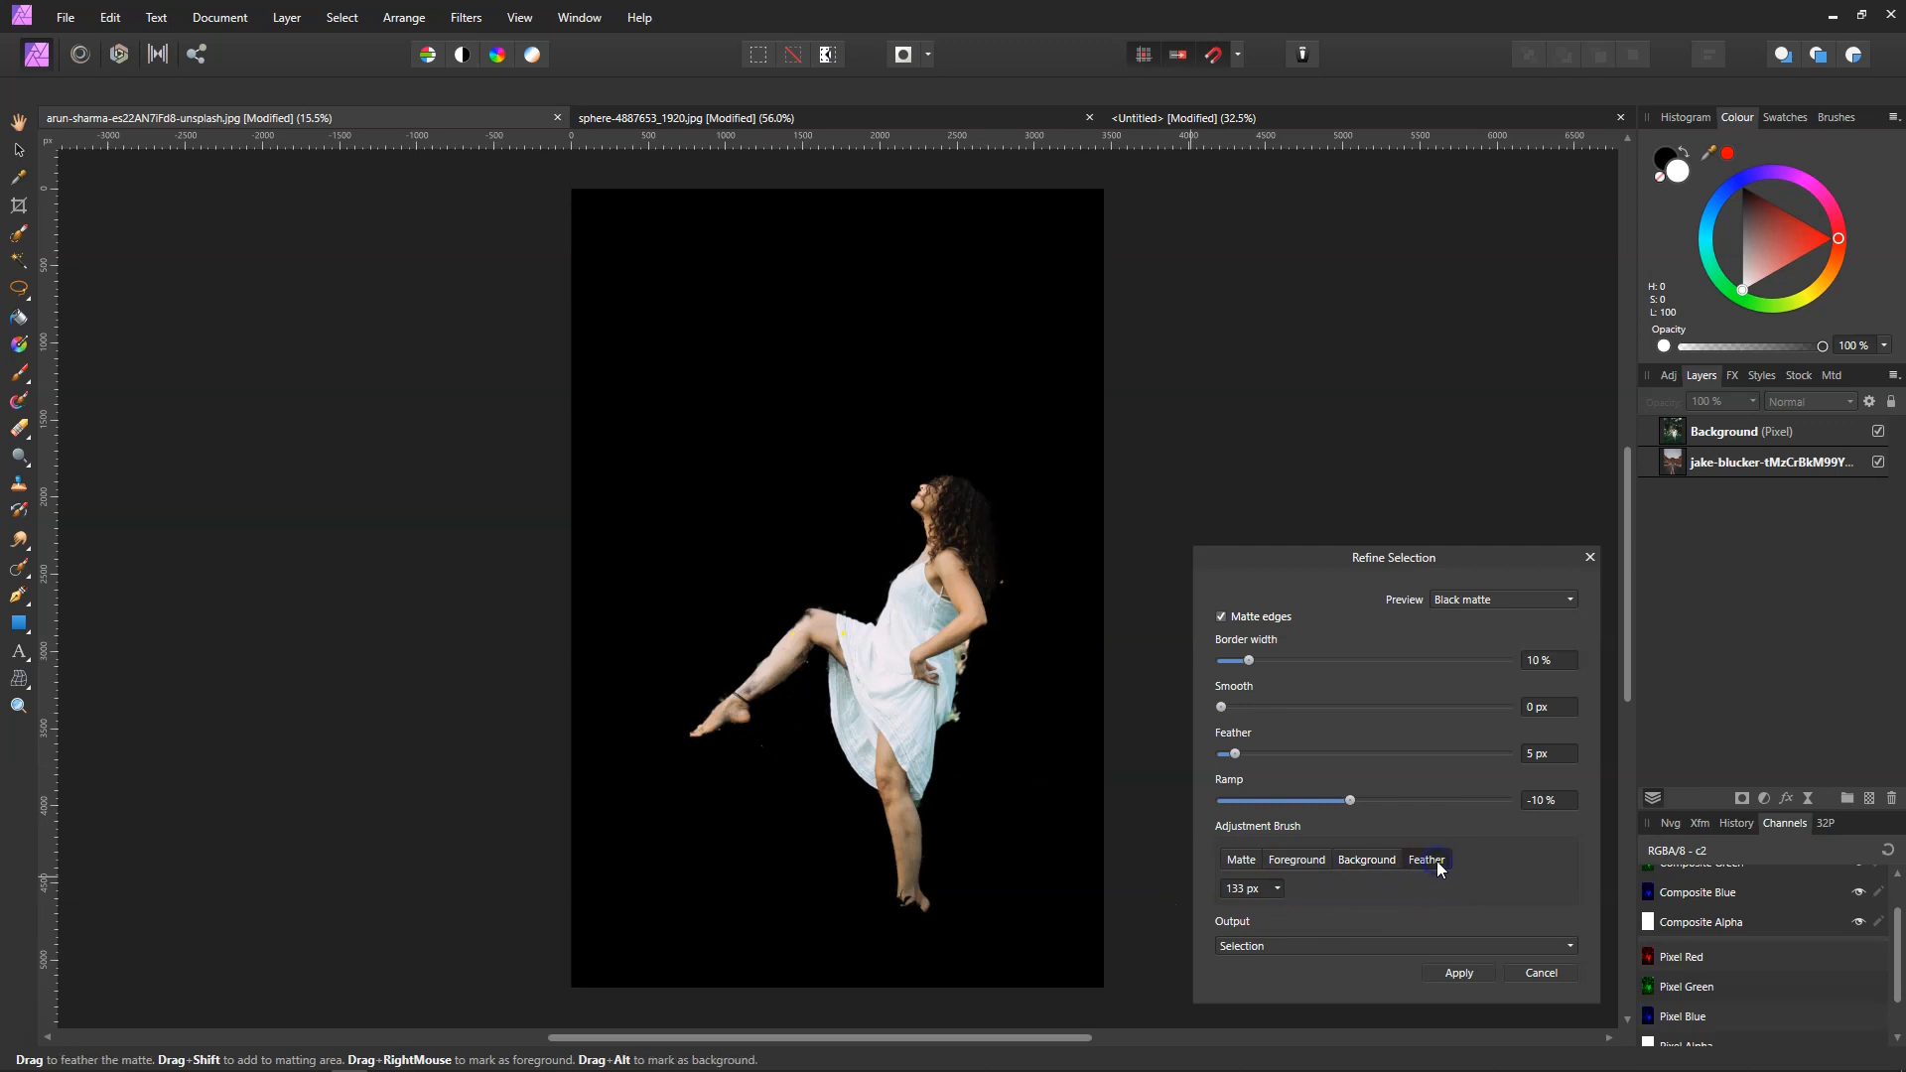
{"action": "left_click", "coordinate": [1275, 888]}
{"action": "left_click_drag", "start_coordinate": [1278, 908], "coordinate": [1245, 909]}
{"action": "left_click", "coordinate": [1386, 904]}
{"action": "left_click", "coordinate": [1275, 888]}
{"action": "left_click_drag", "start_coordinate": [1276, 909], "coordinate": [1297, 908]}
{"action": "left_click", "coordinate": [1403, 916]}
Step: Compare the refinement preview as White matte, Black and white, and Transparent, and return it to Overlay
{"action": "left_click", "coordinate": [1572, 602]}
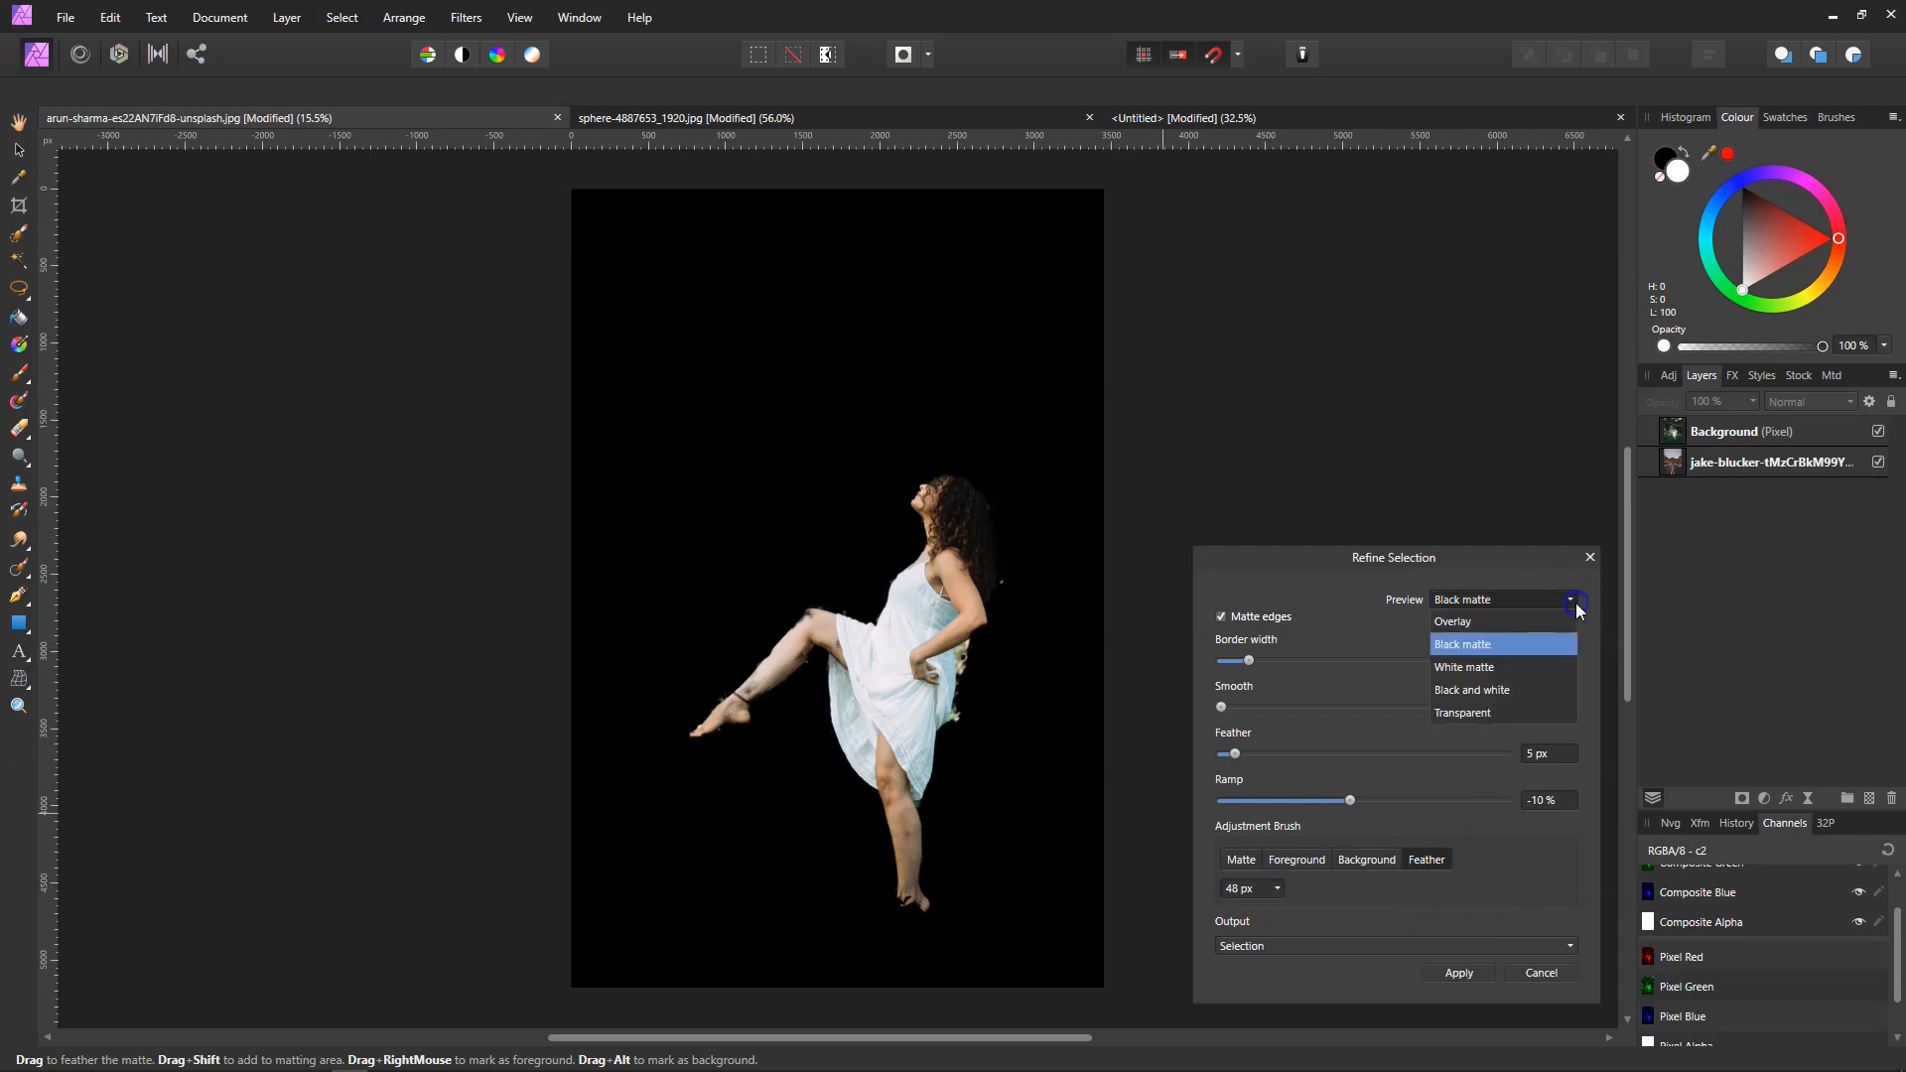
{"action": "left_click", "coordinate": [1501, 657]}
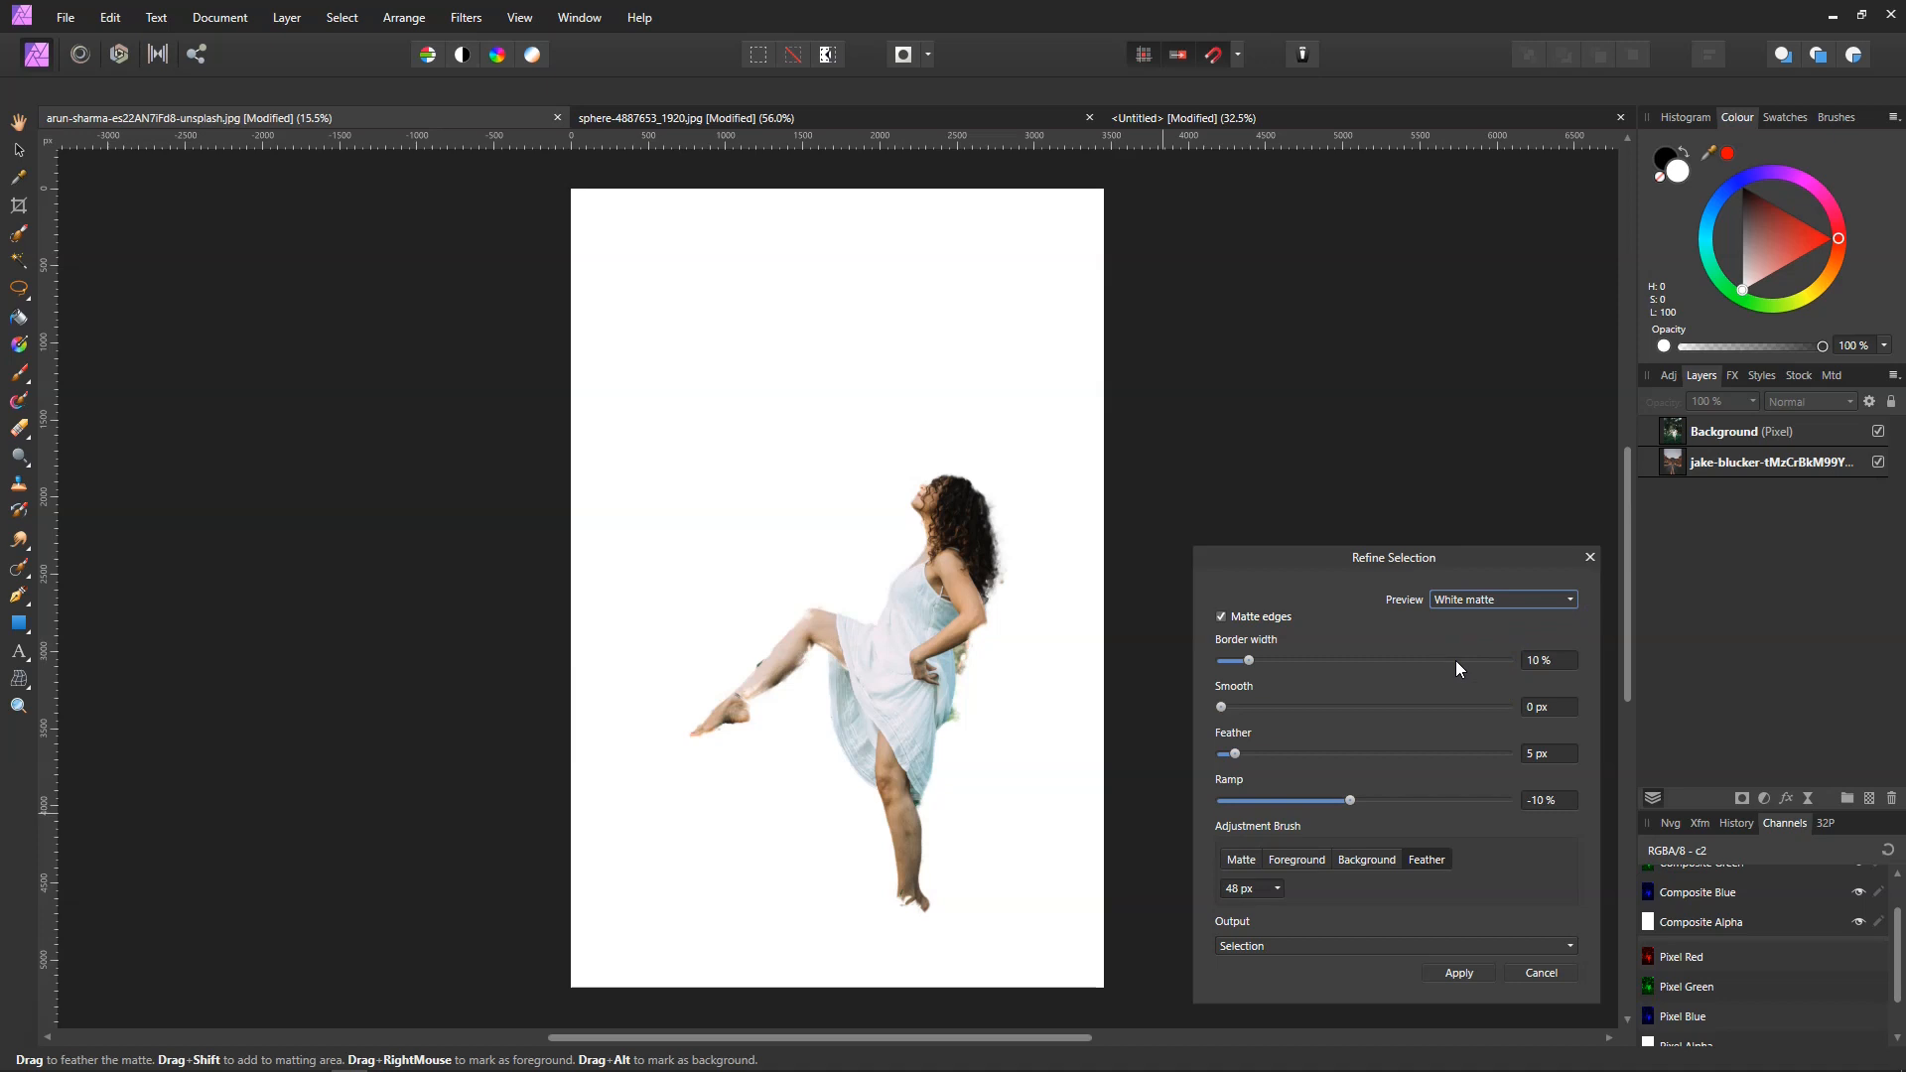
{"action": "left_click", "coordinate": [1570, 599]}
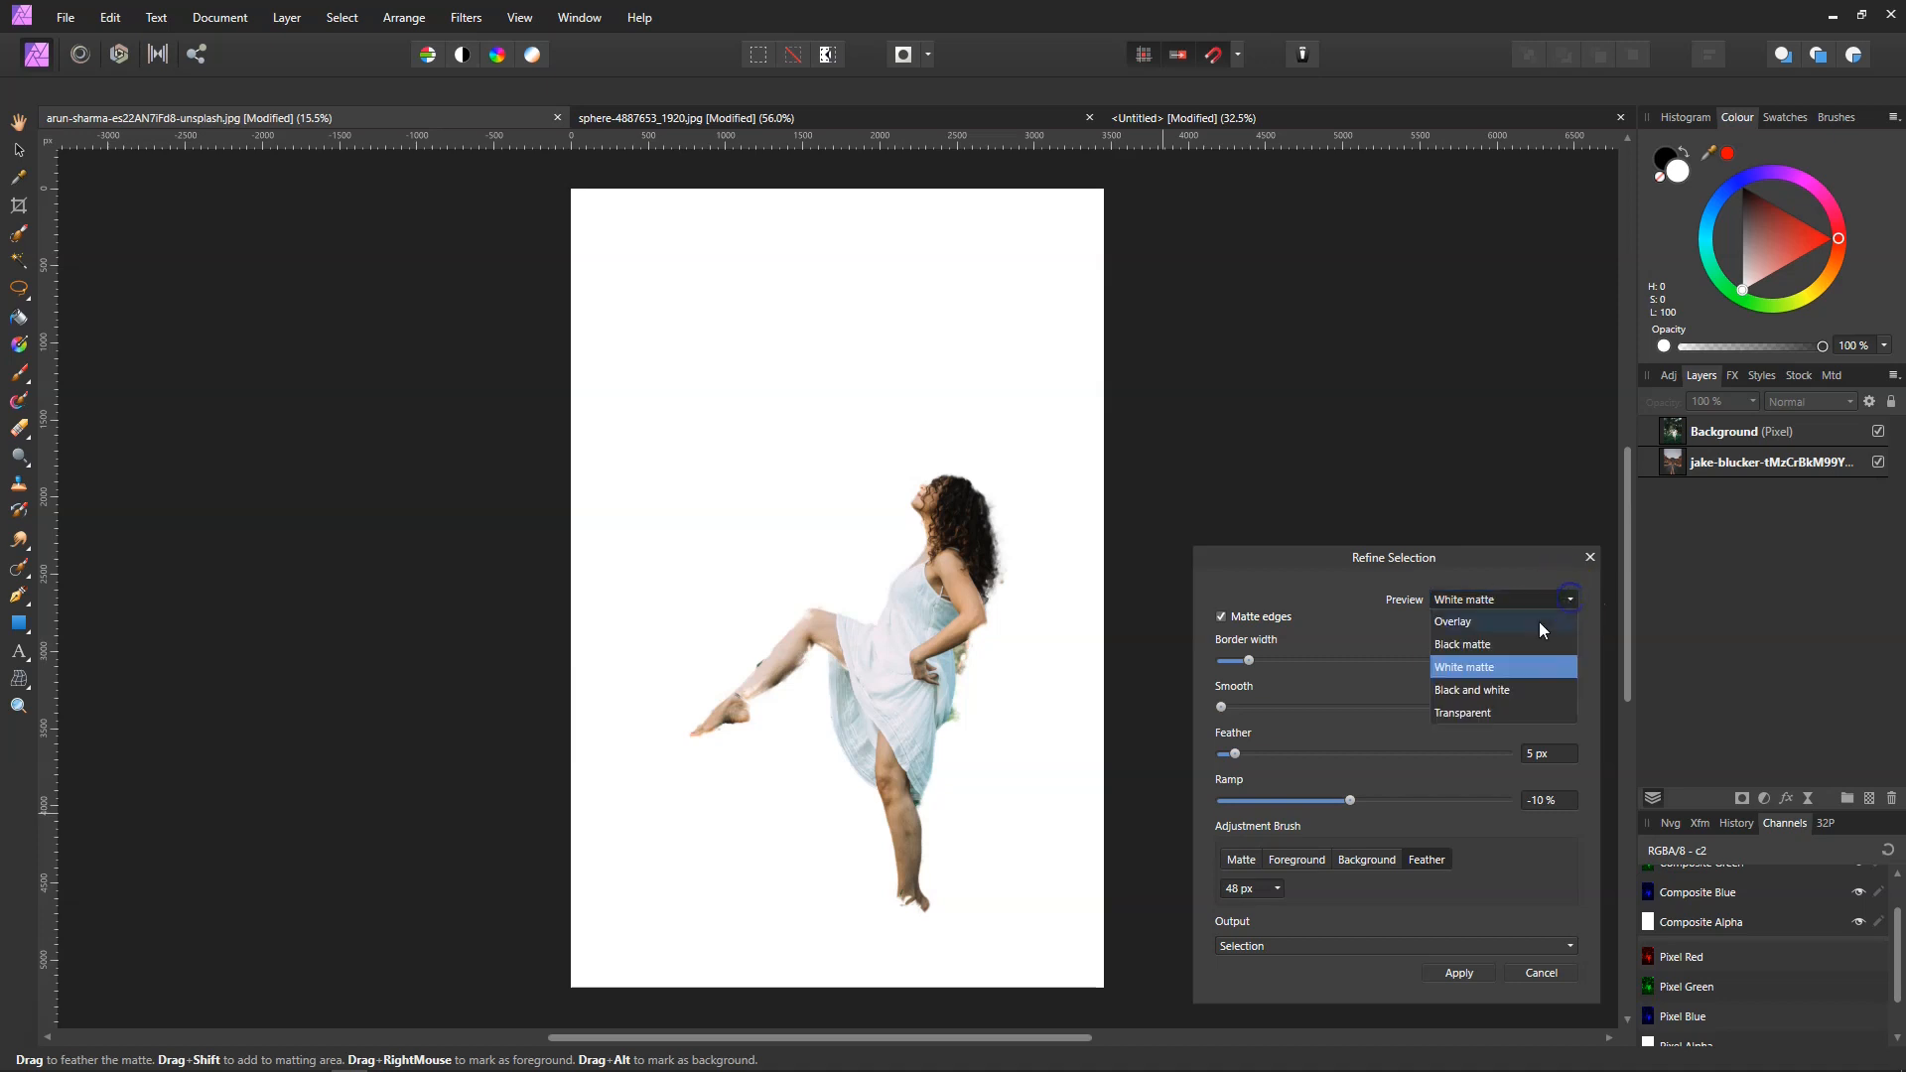
{"action": "left_click", "coordinate": [1505, 695]}
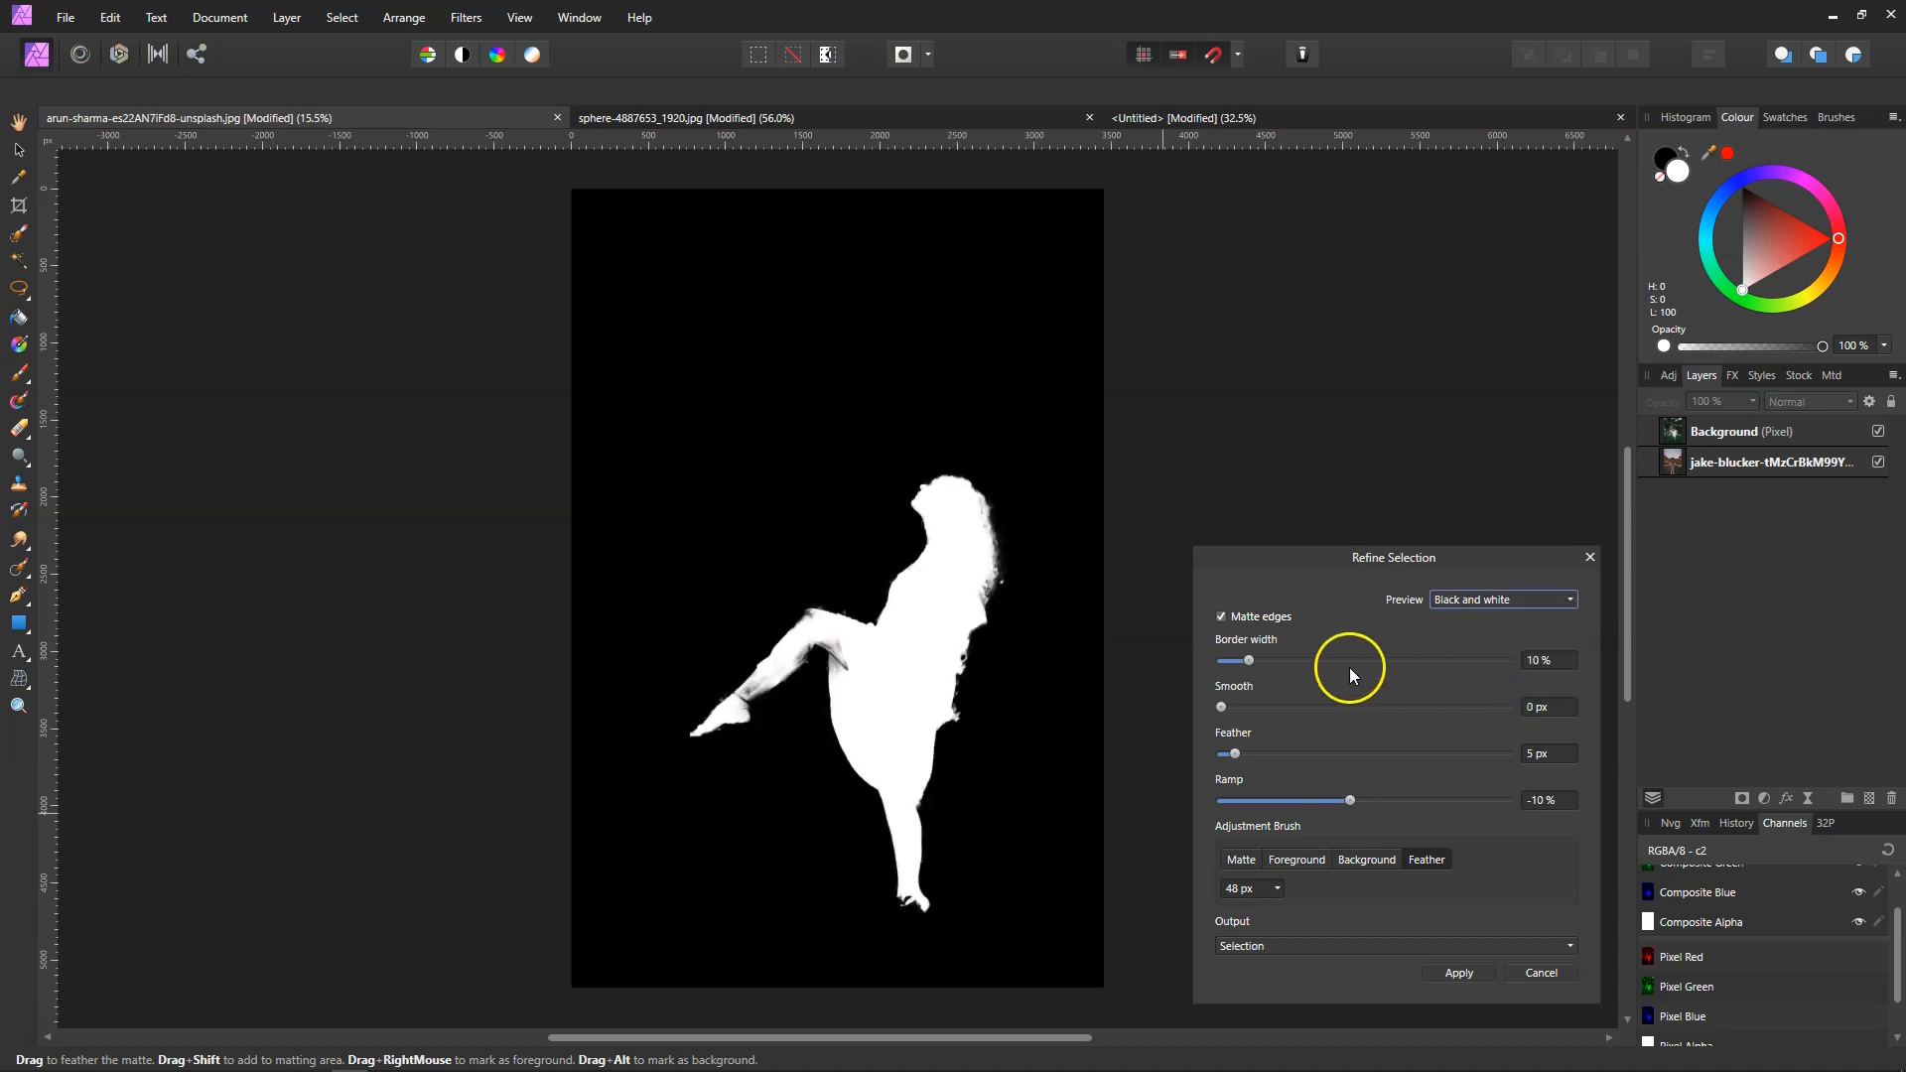
{"action": "left_click", "coordinate": [1493, 603]}
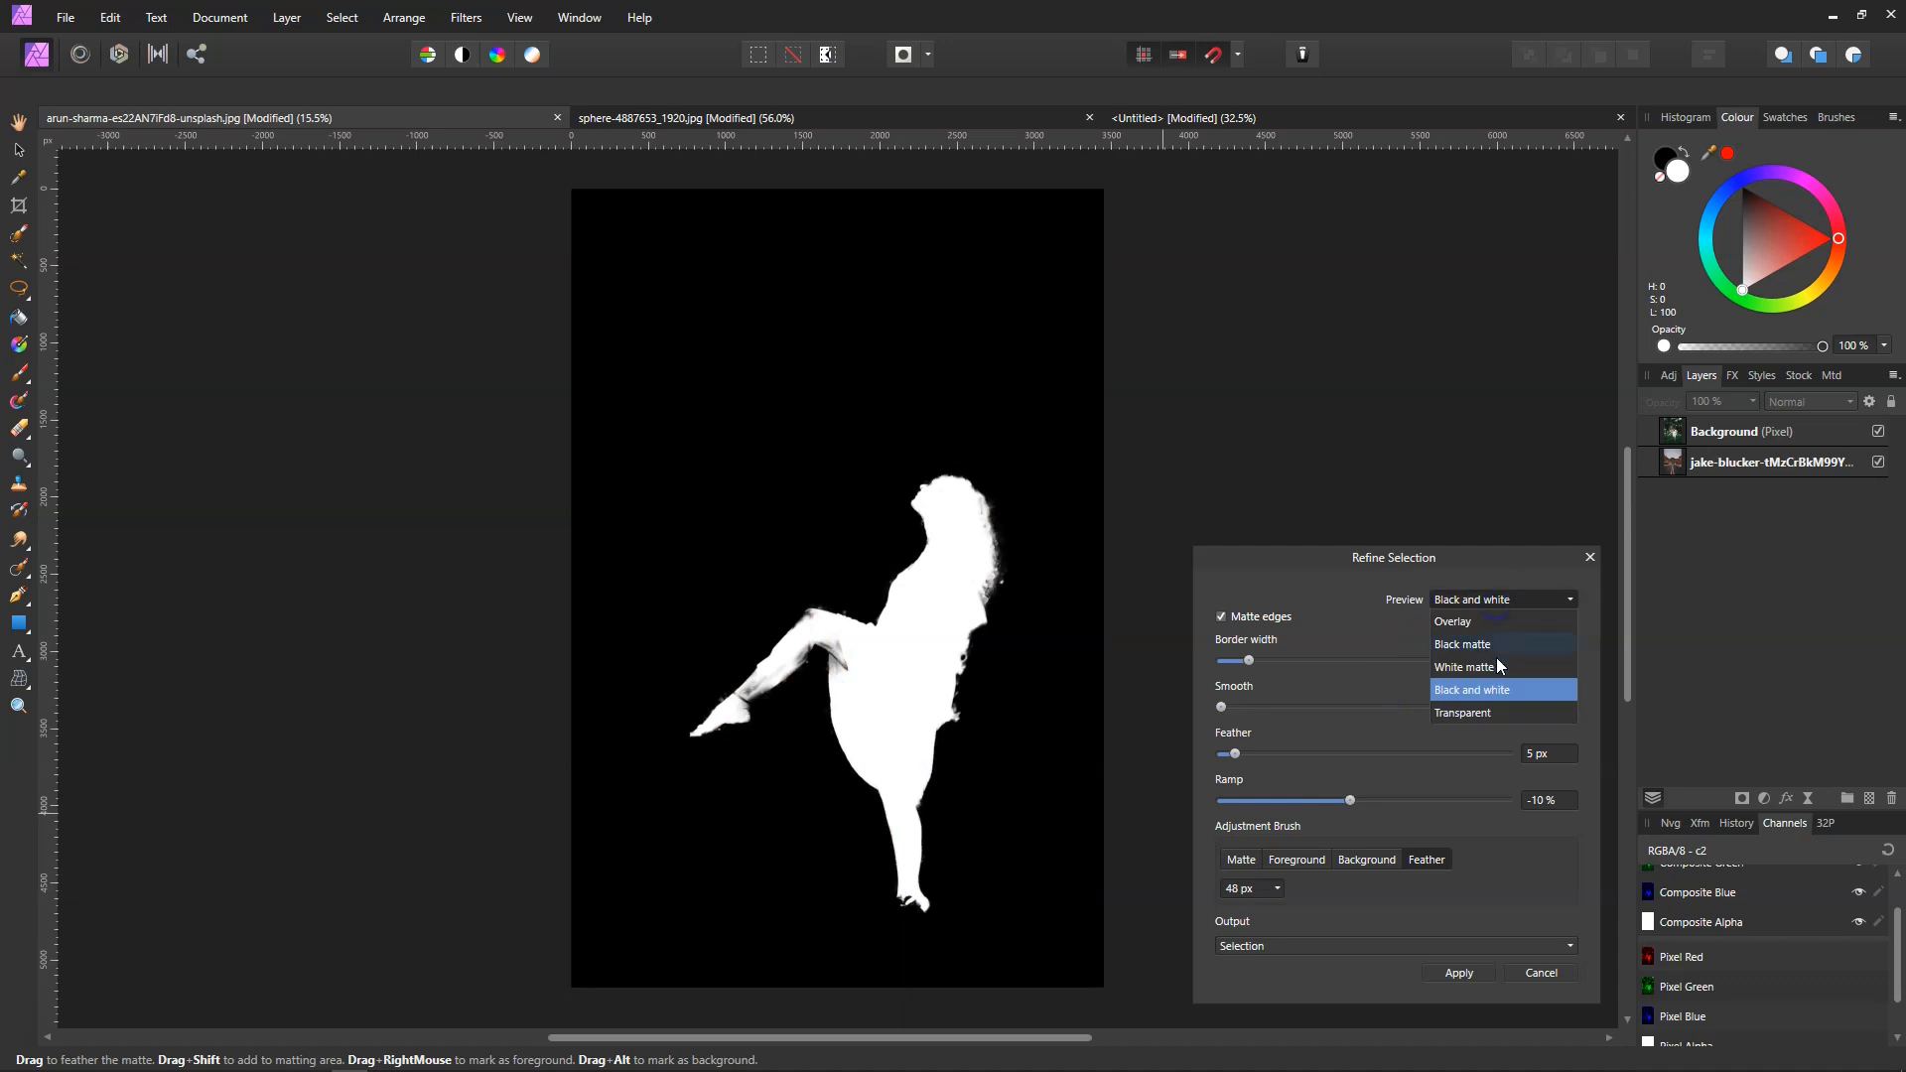
{"action": "left_click", "coordinate": [1488, 710]}
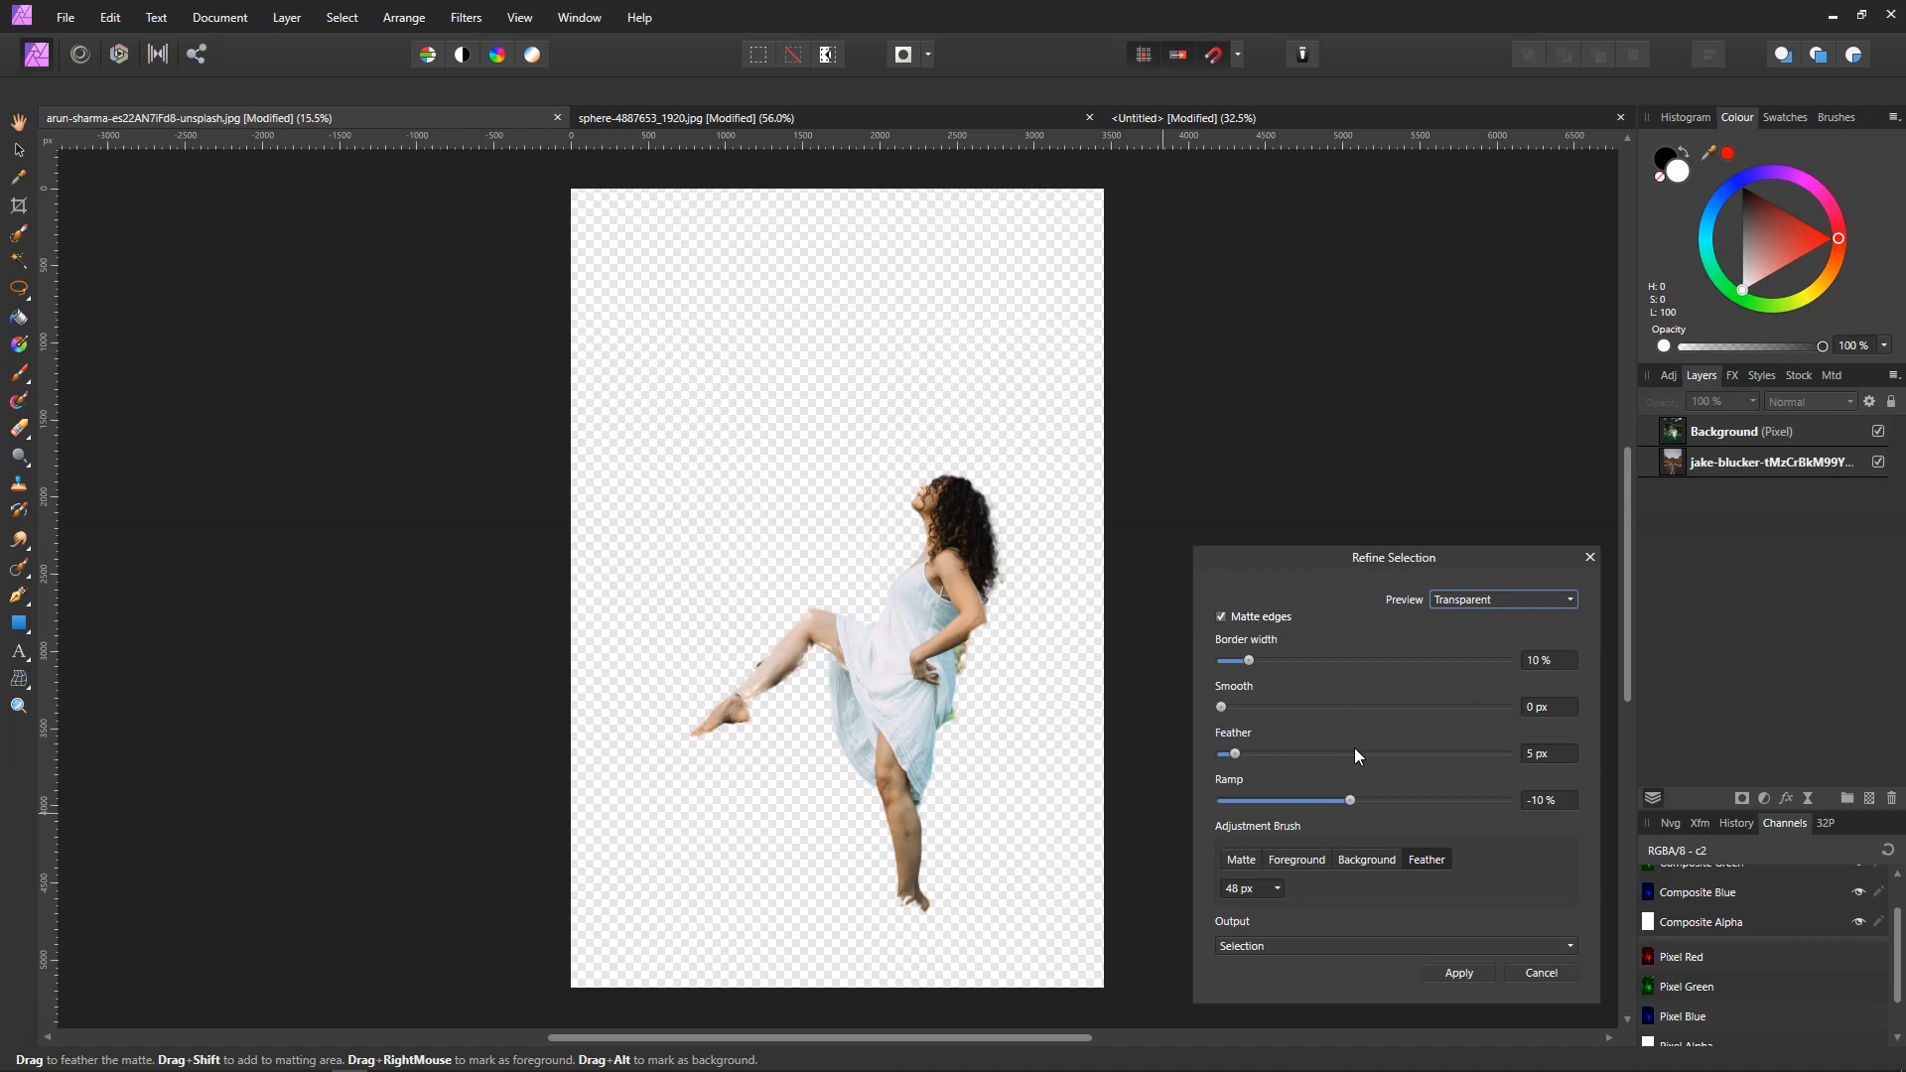
{"action": "left_click", "coordinate": [1524, 601]}
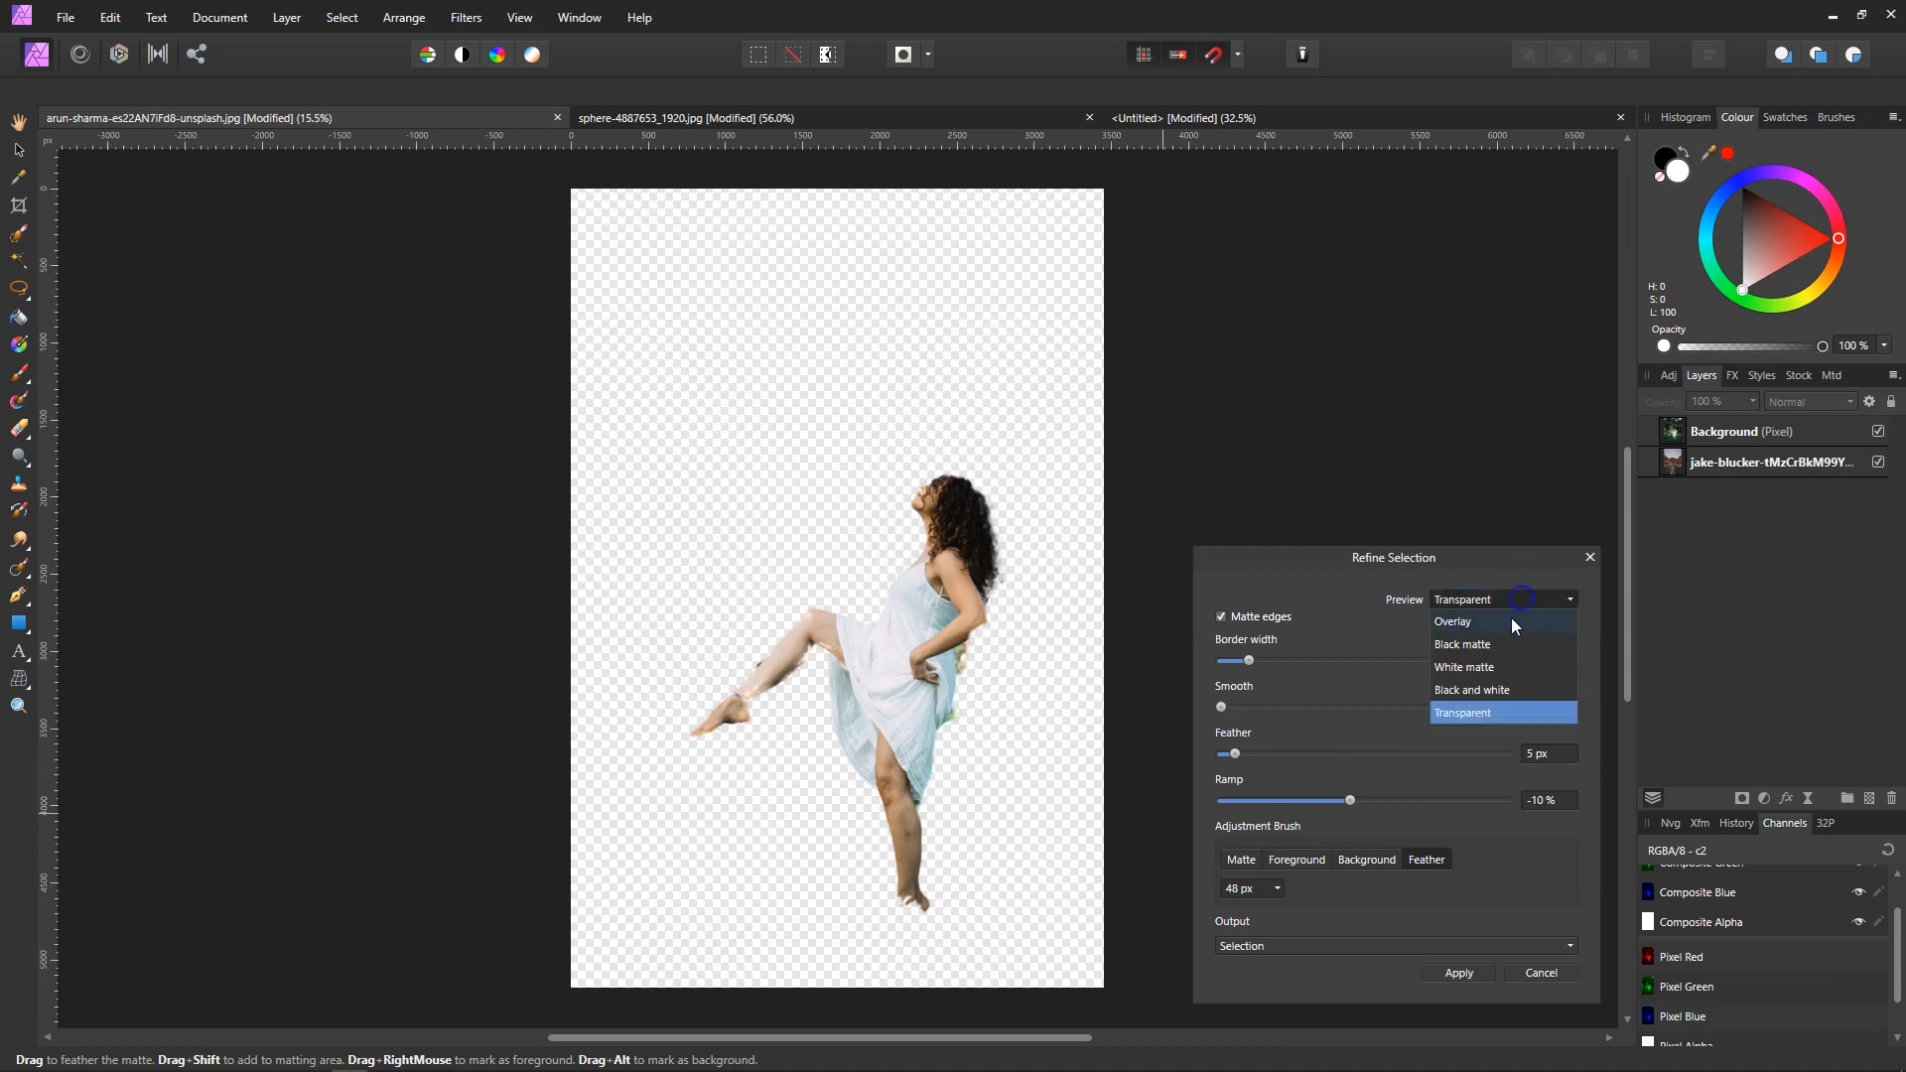
{"action": "left_click", "coordinate": [1504, 628]}
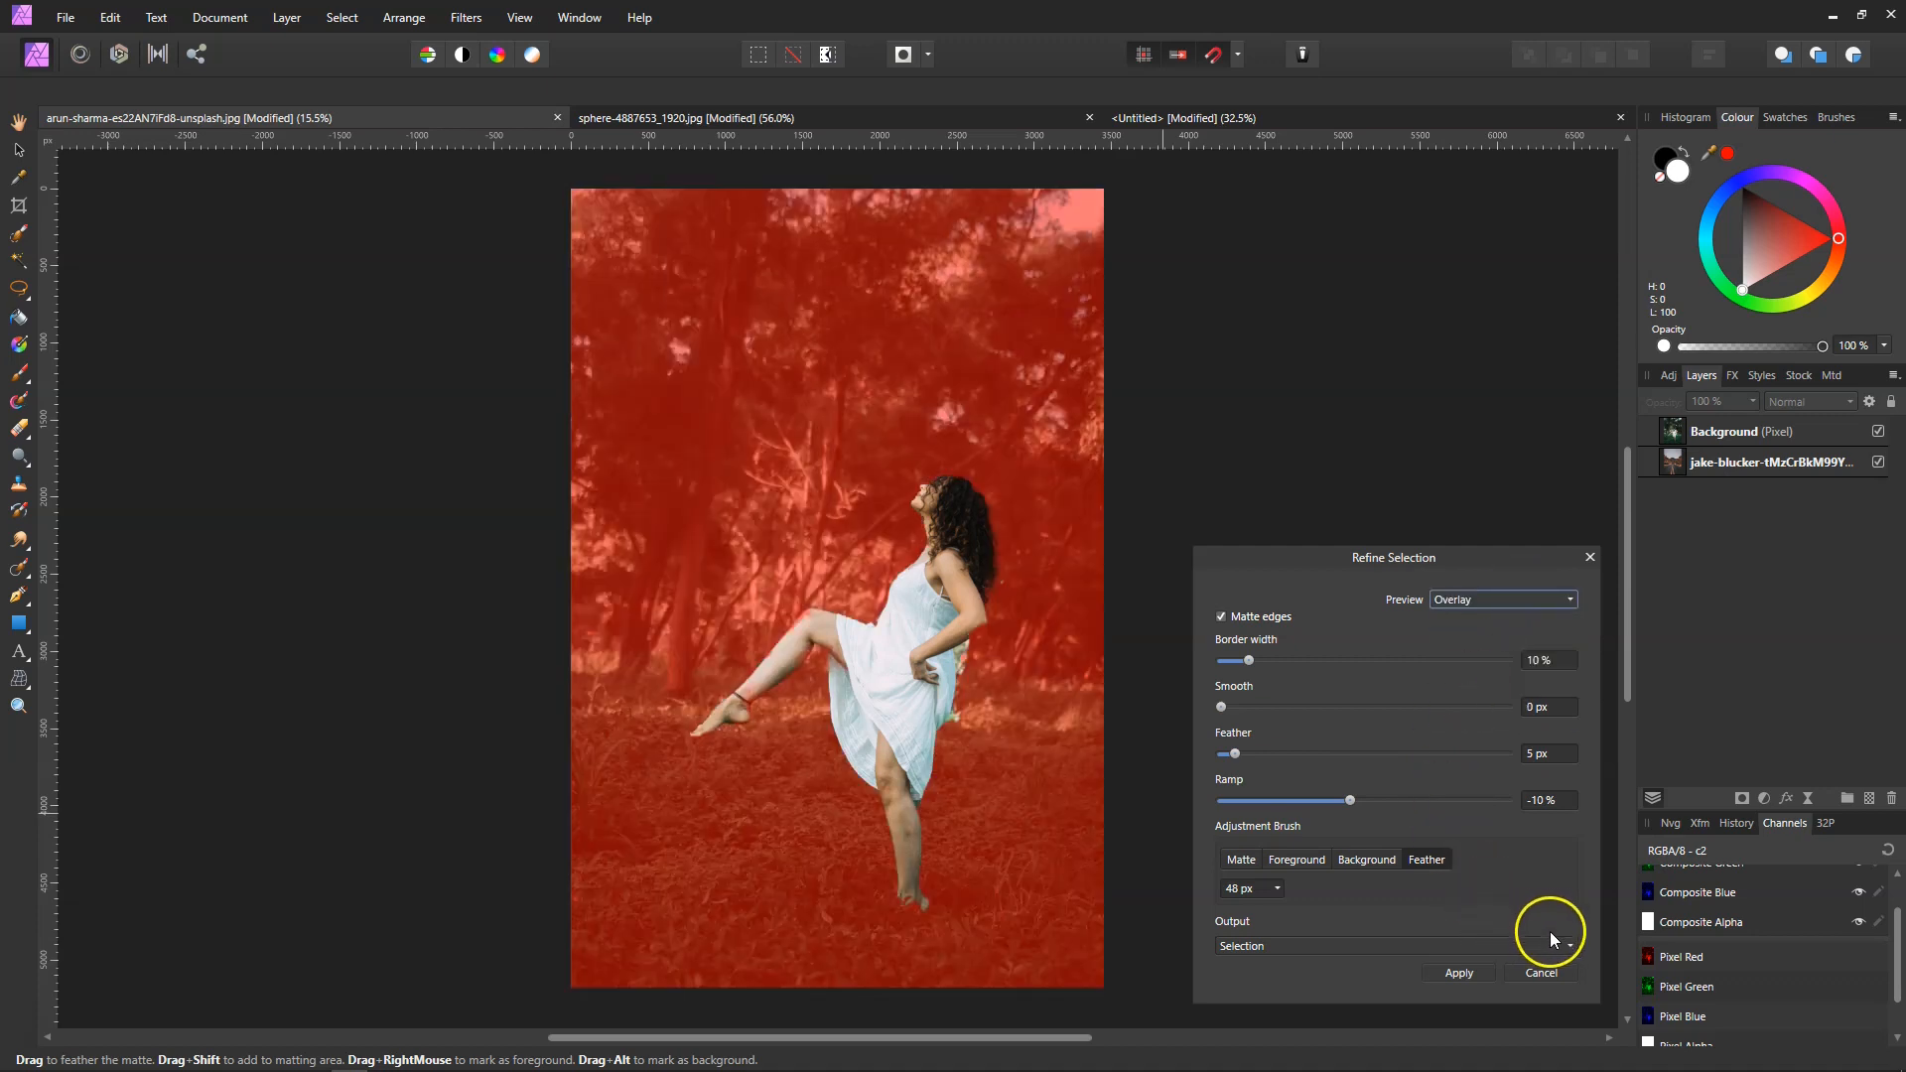
Step: Apply the refinement with the output New layer with mask, and inspect the mask nested in the resulting layer
{"action": "left_click", "coordinate": [1569, 948]}
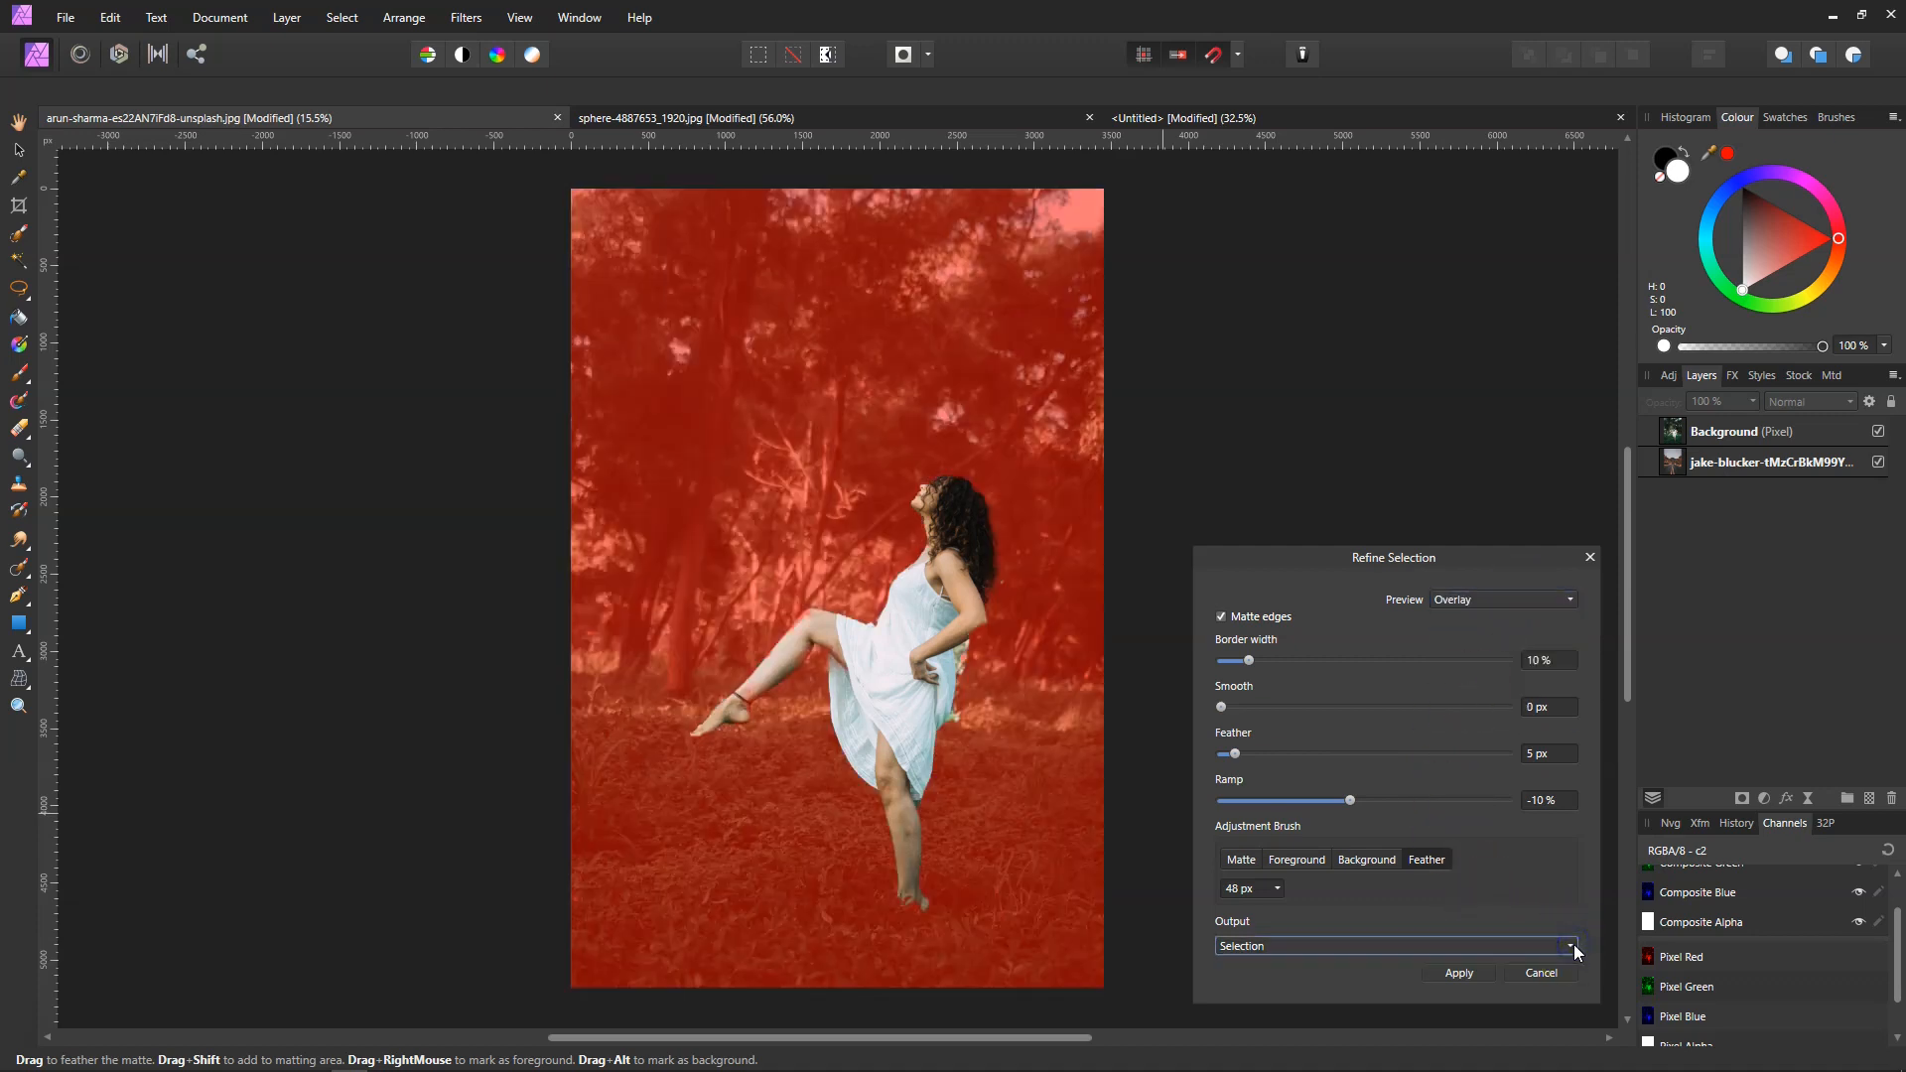
{"action": "left_click", "coordinate": [1571, 947]}
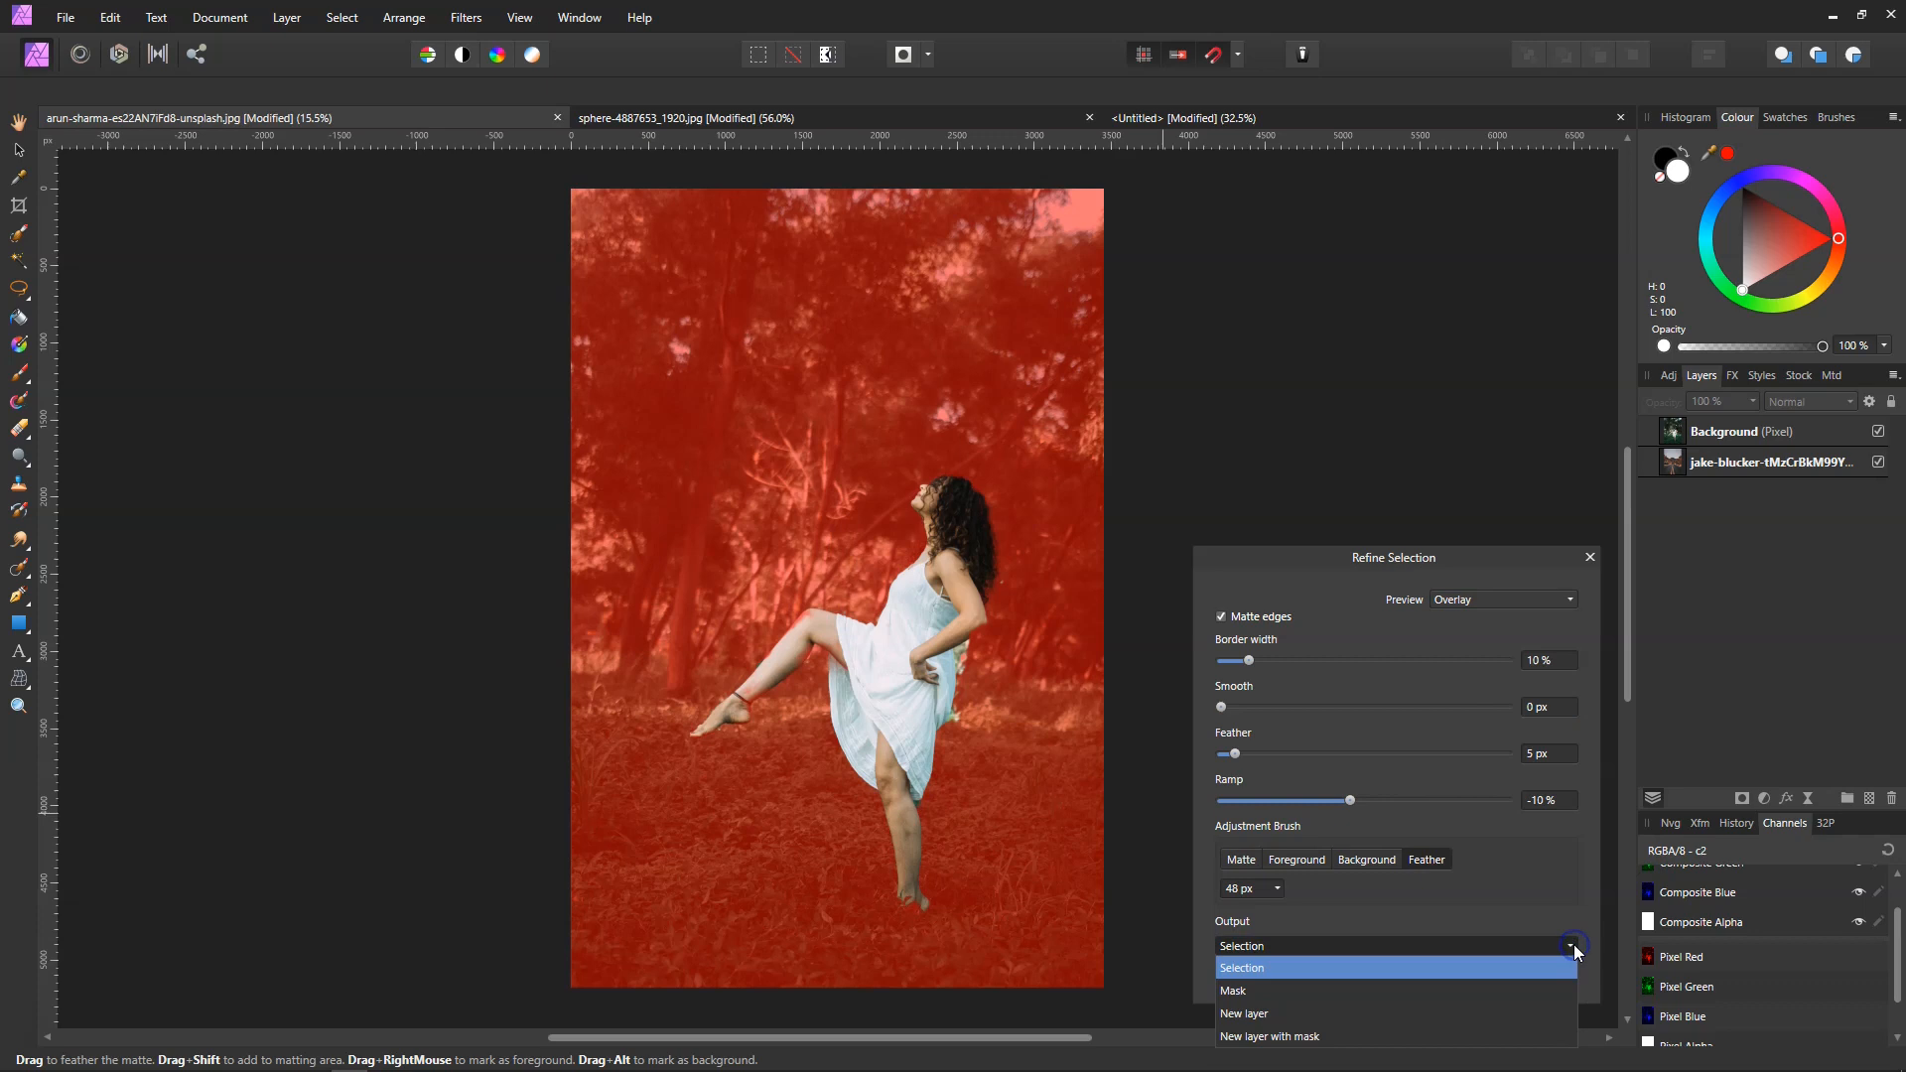
{"action": "left_click", "coordinate": [1281, 1038]}
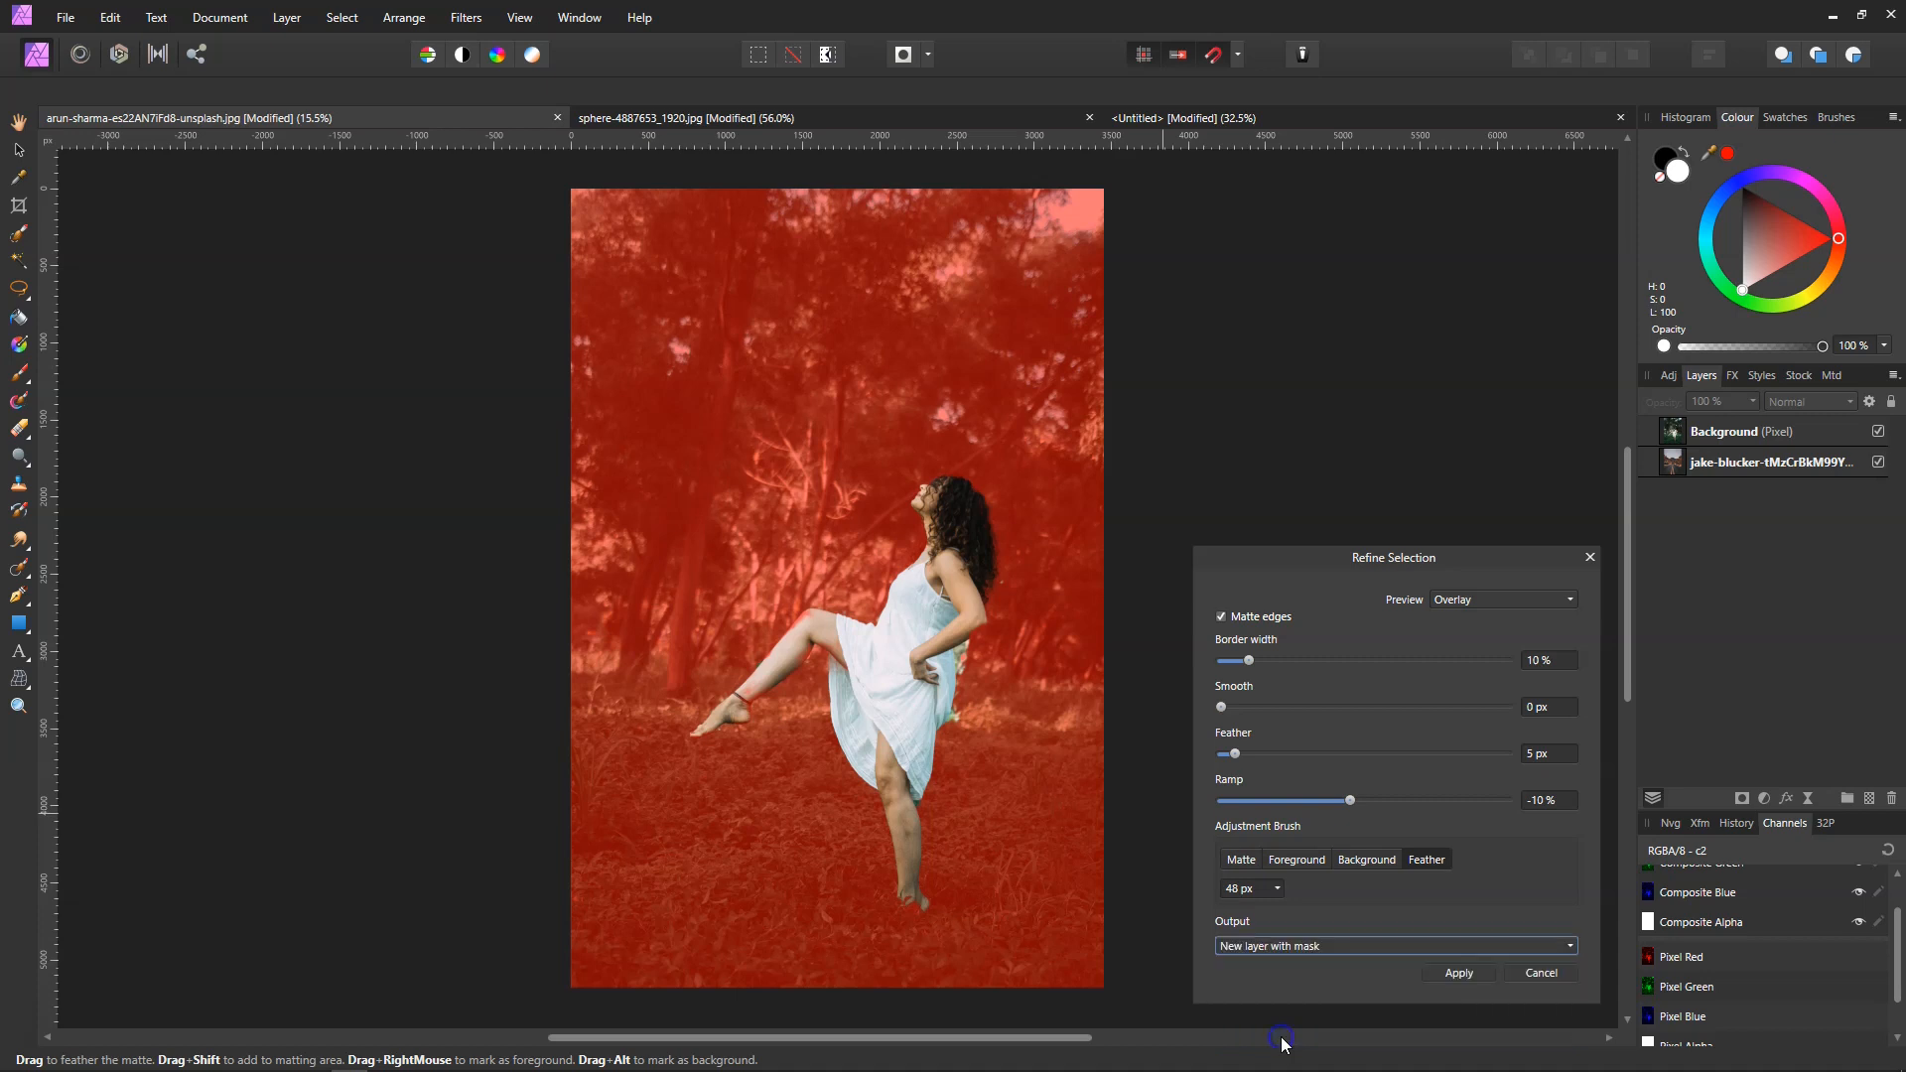
{"action": "left_click", "coordinate": [1457, 977]}
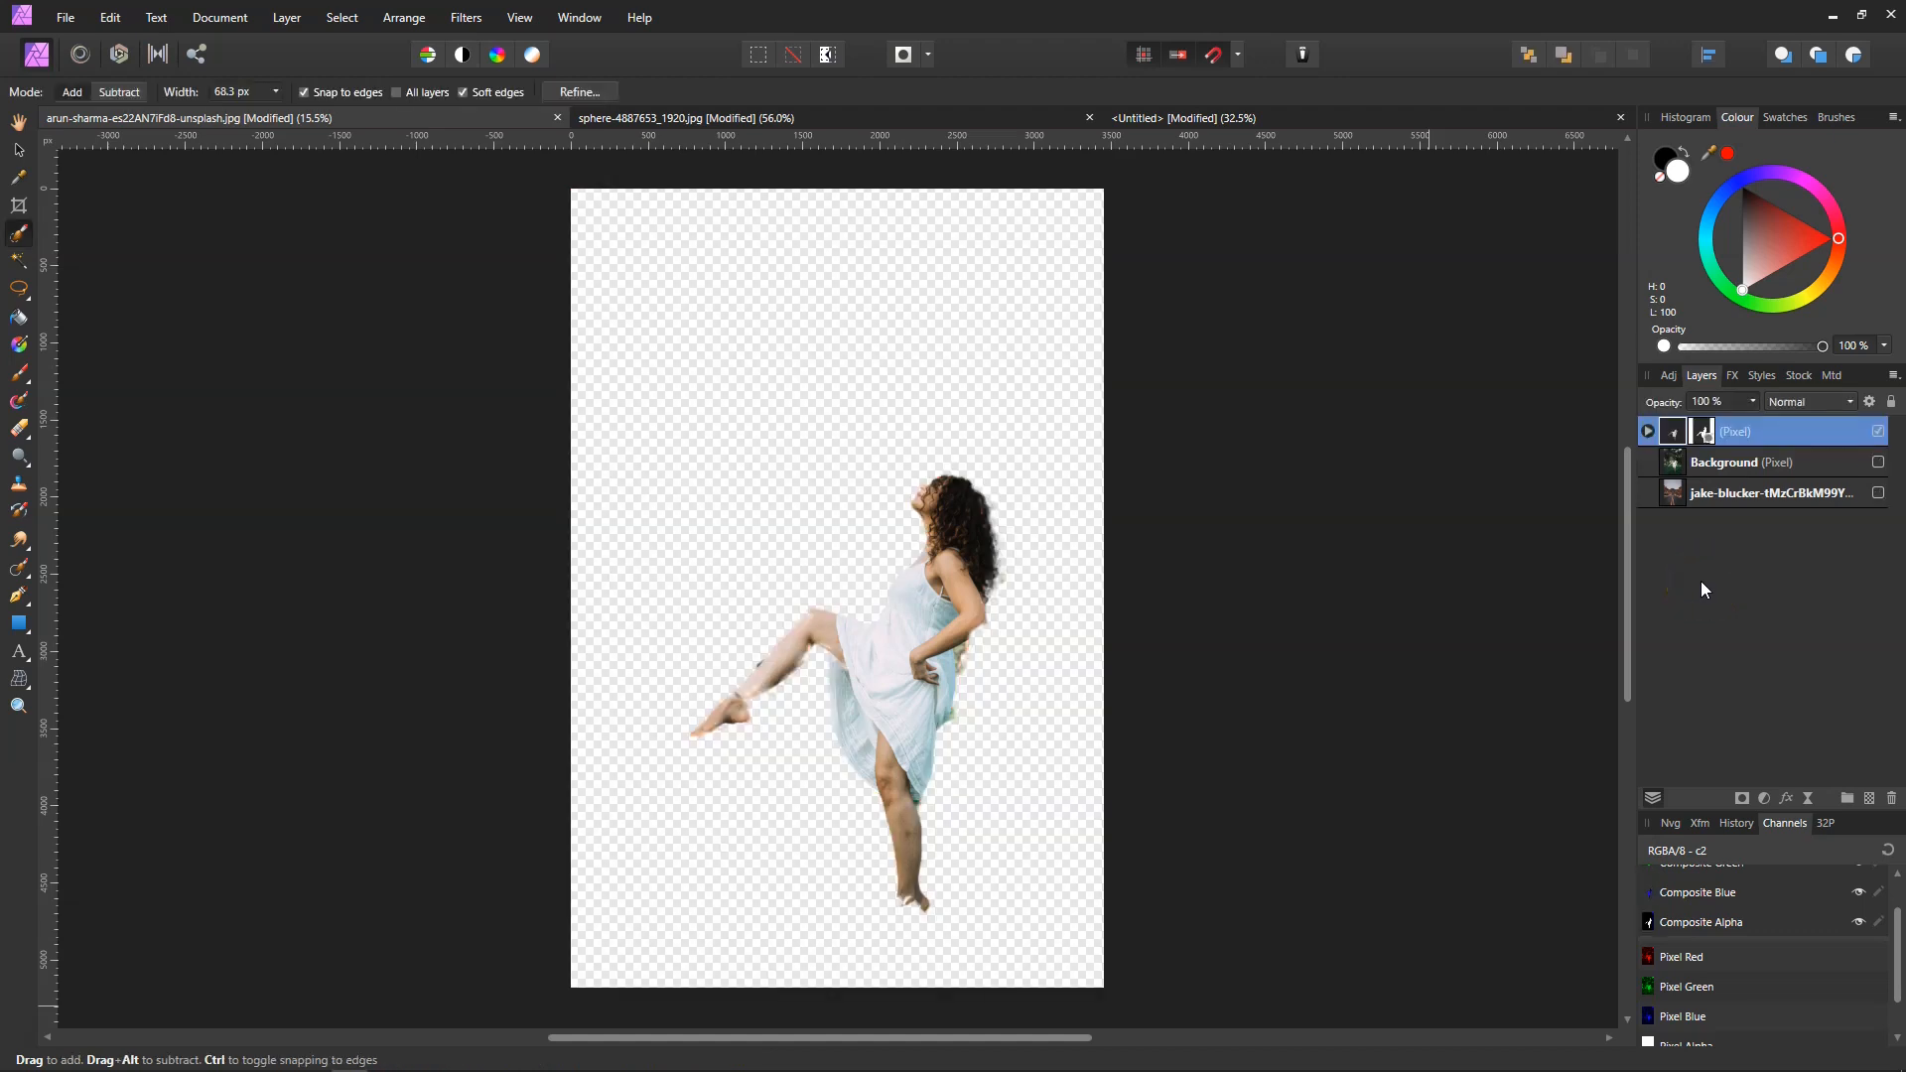
{"action": "left_click", "coordinate": [1648, 430]}
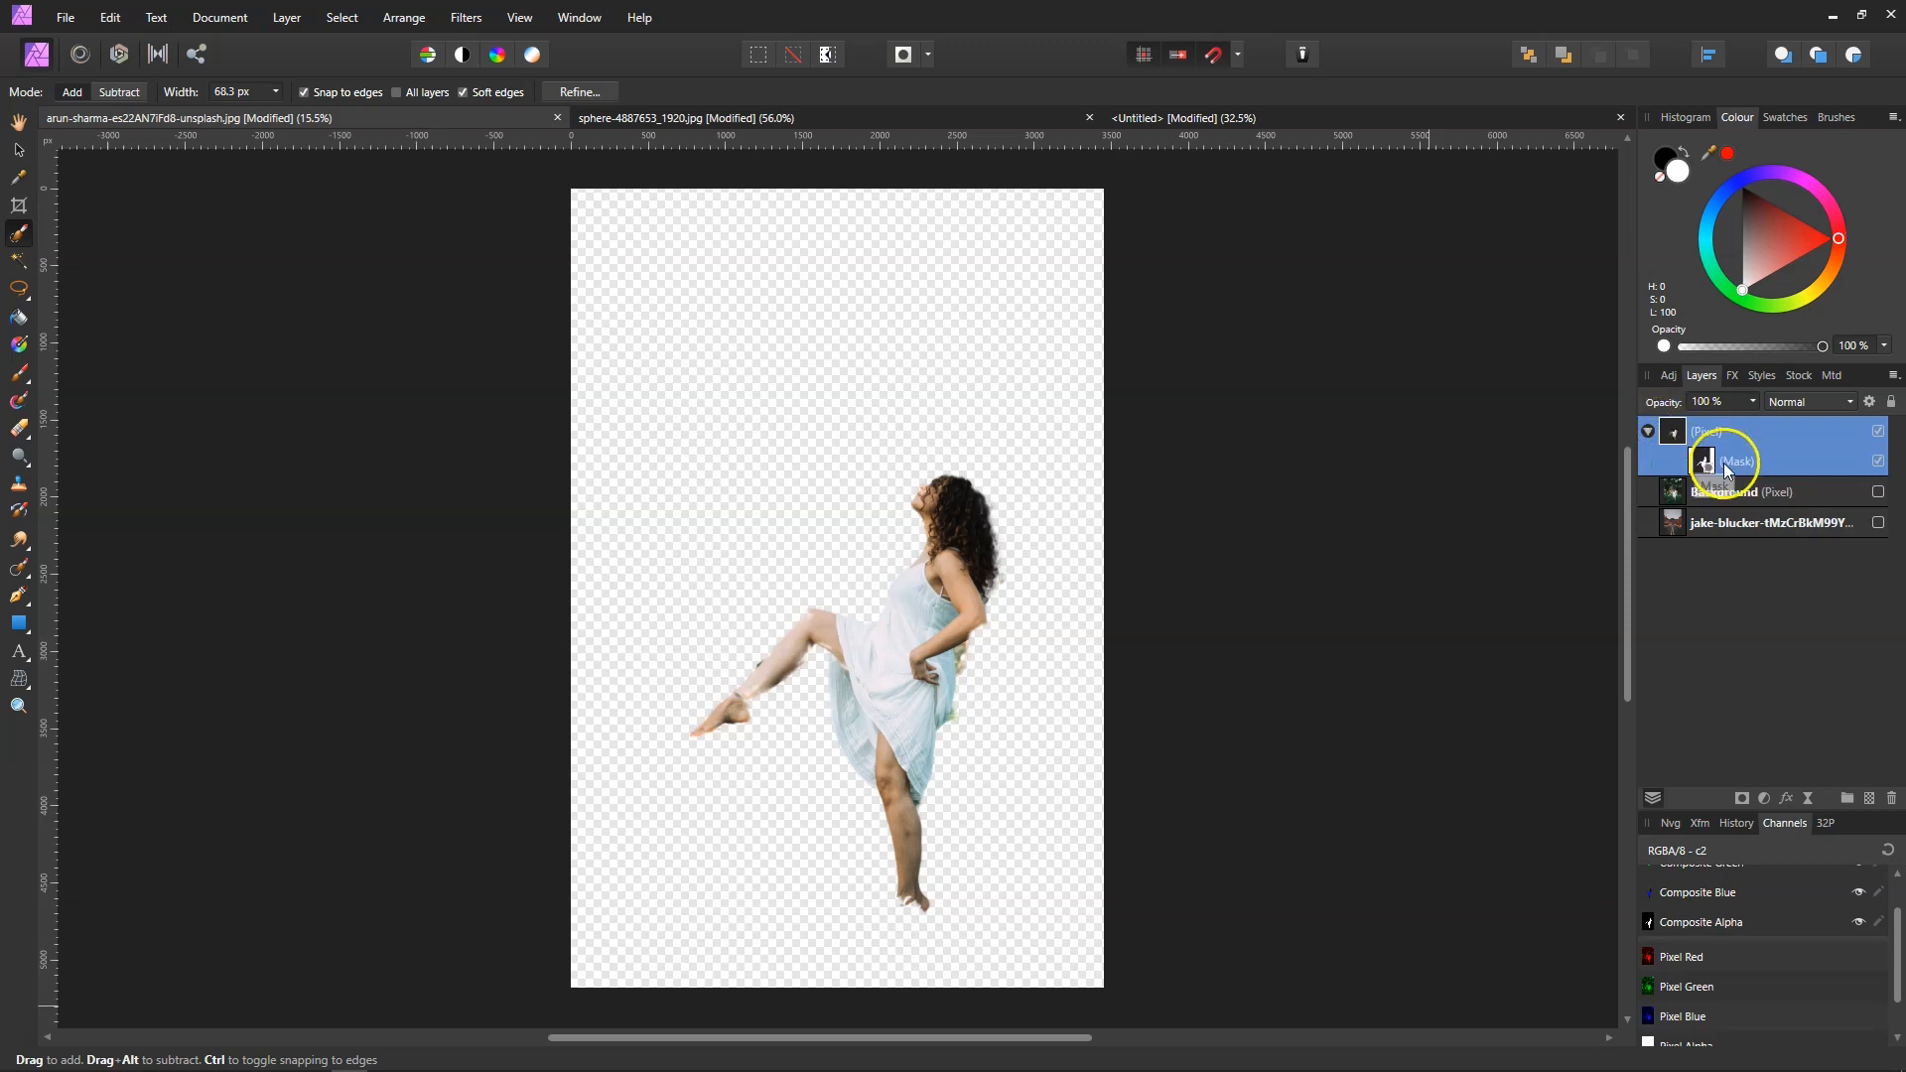
{"action": "left_click", "coordinate": [1648, 431]}
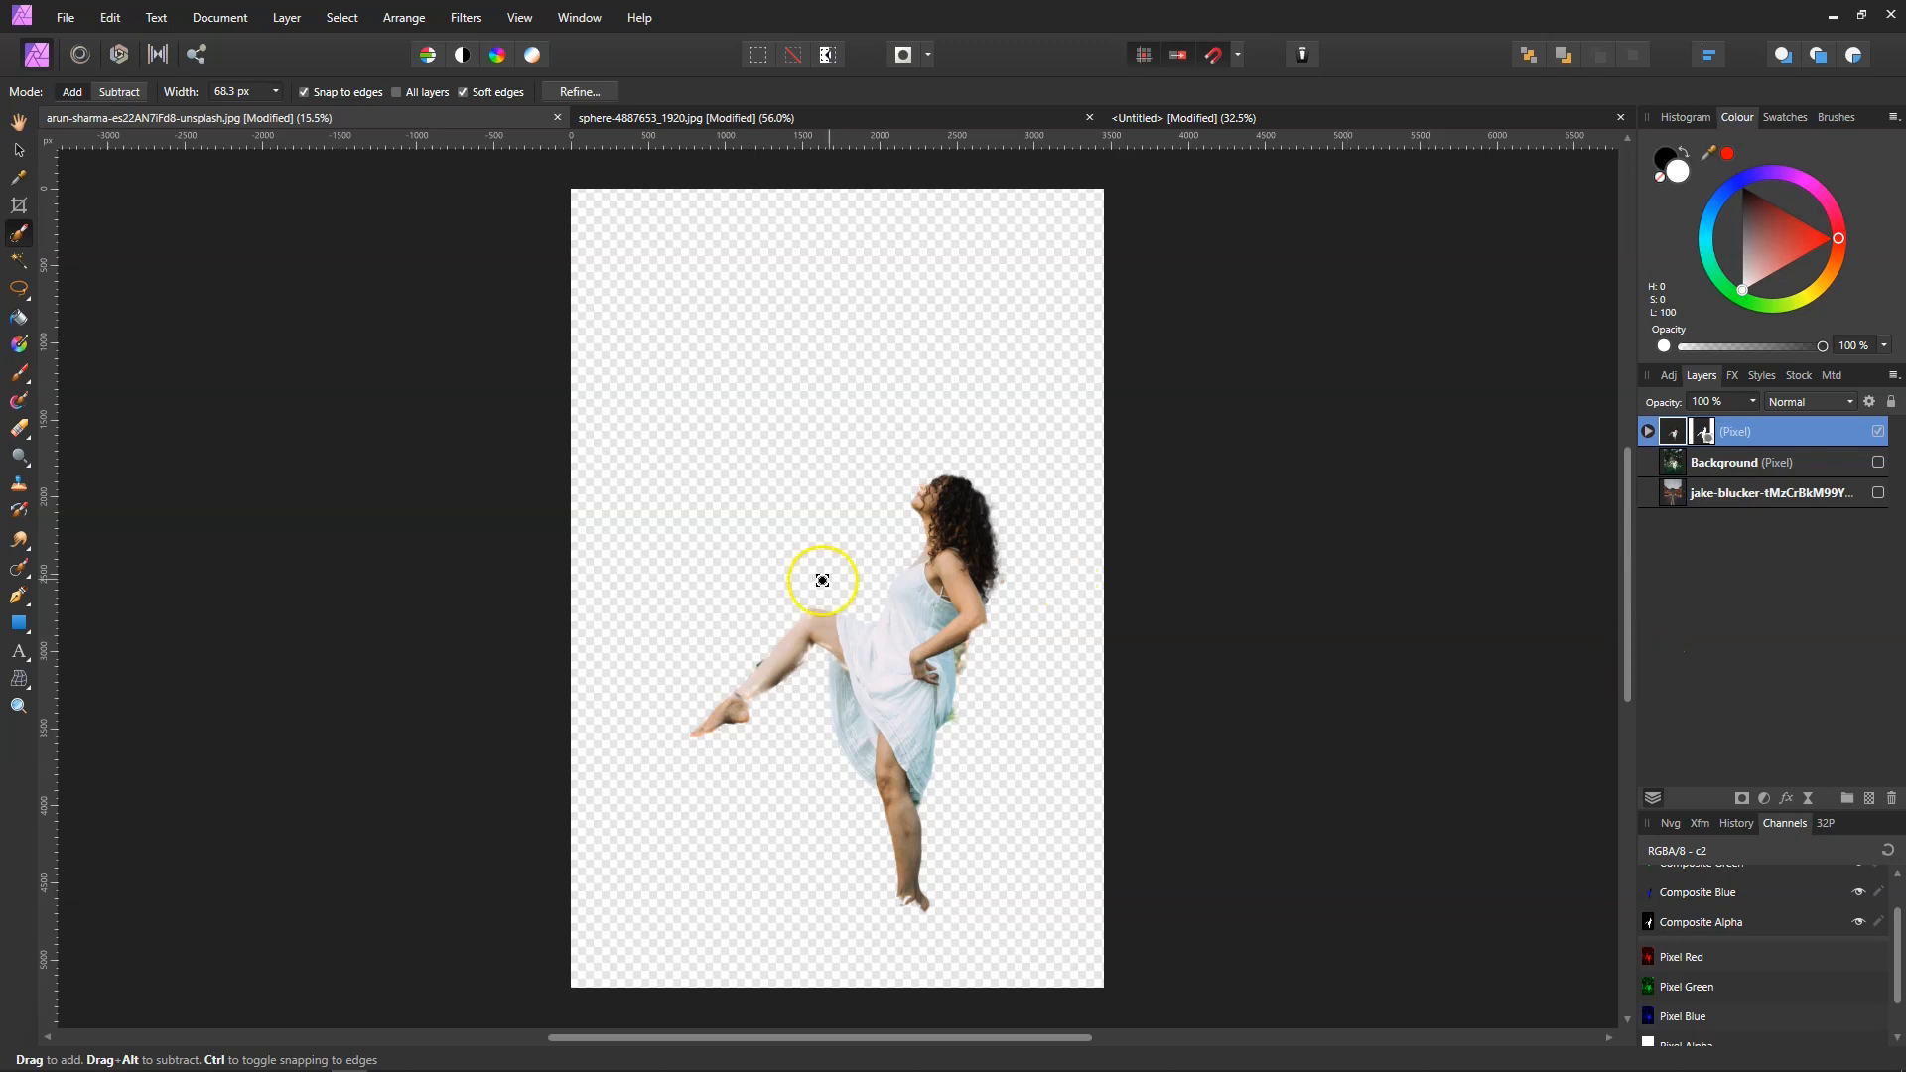
Step: In the untitled text document, delete the empty pixel layer and load the text layer's letters as a selection
{"action": "left_click", "coordinate": [1242, 118]}
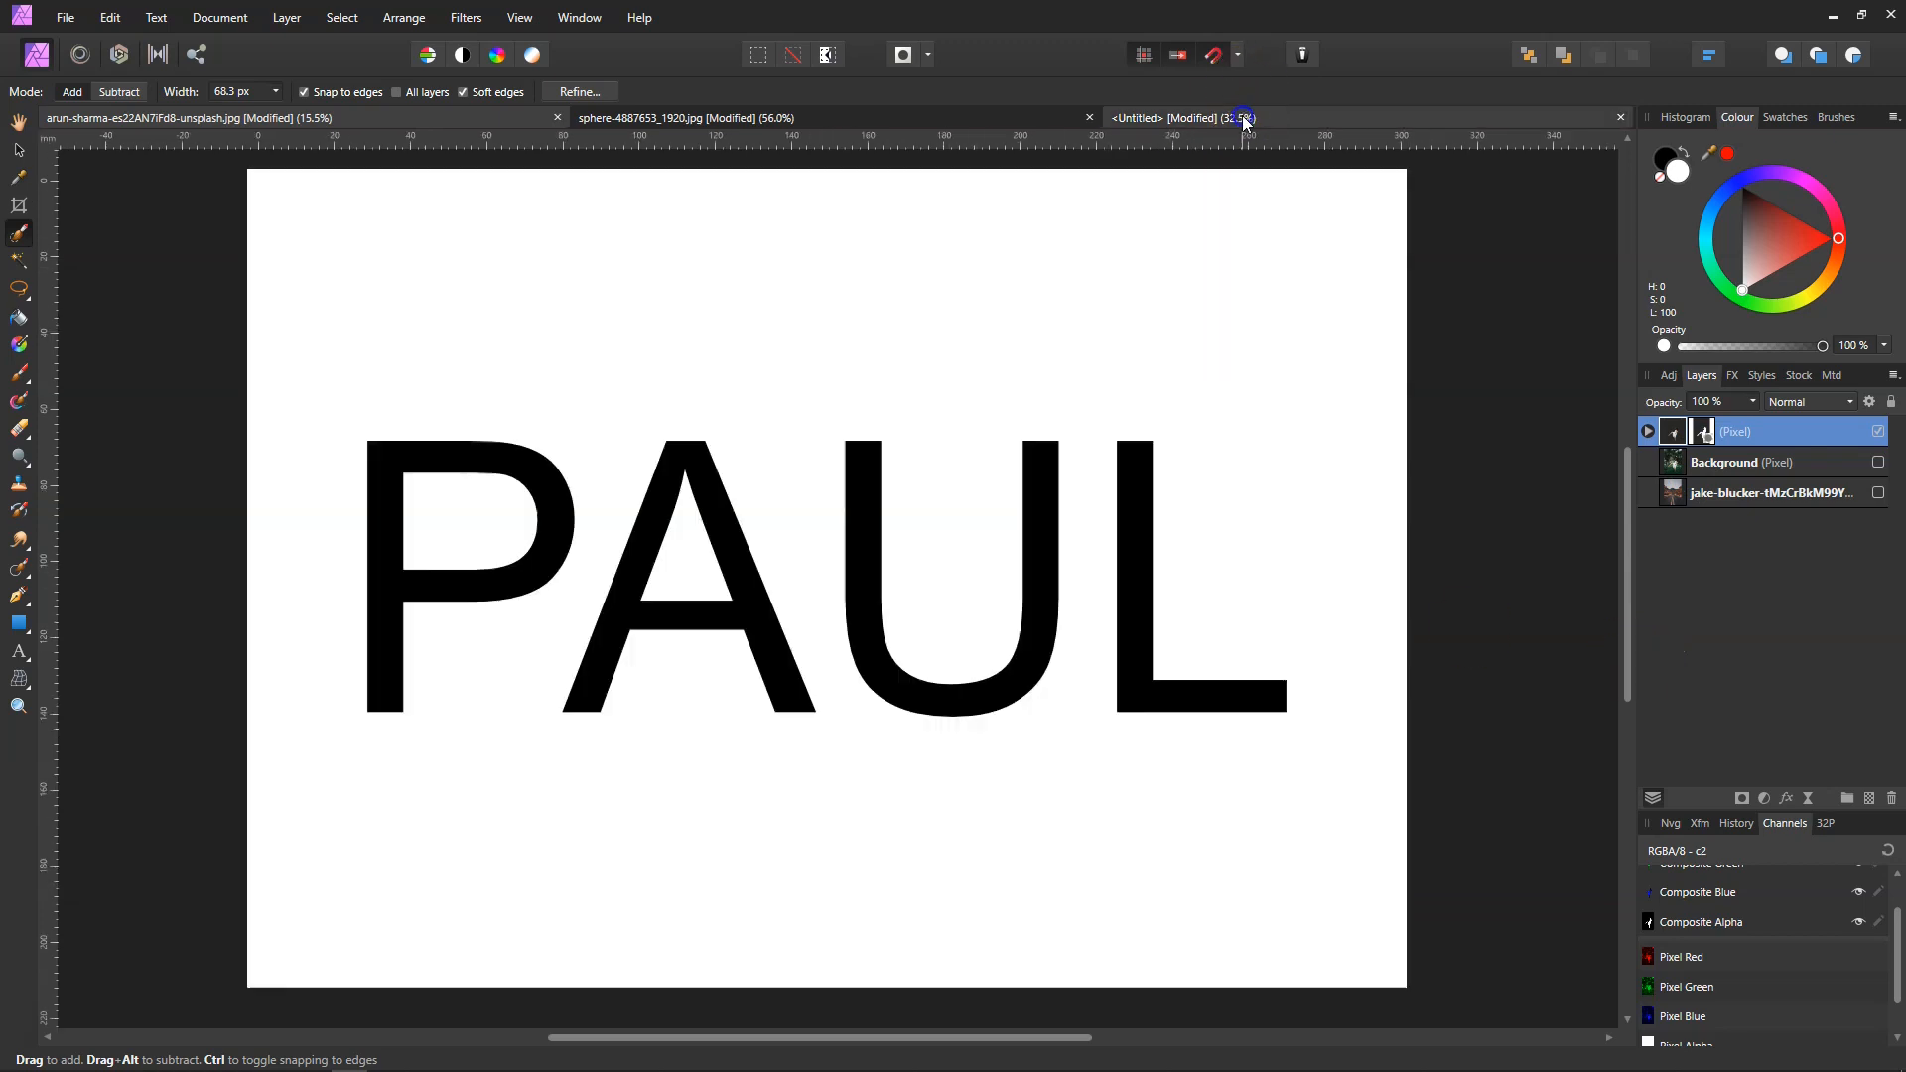
{"action": "key", "text": "v"}
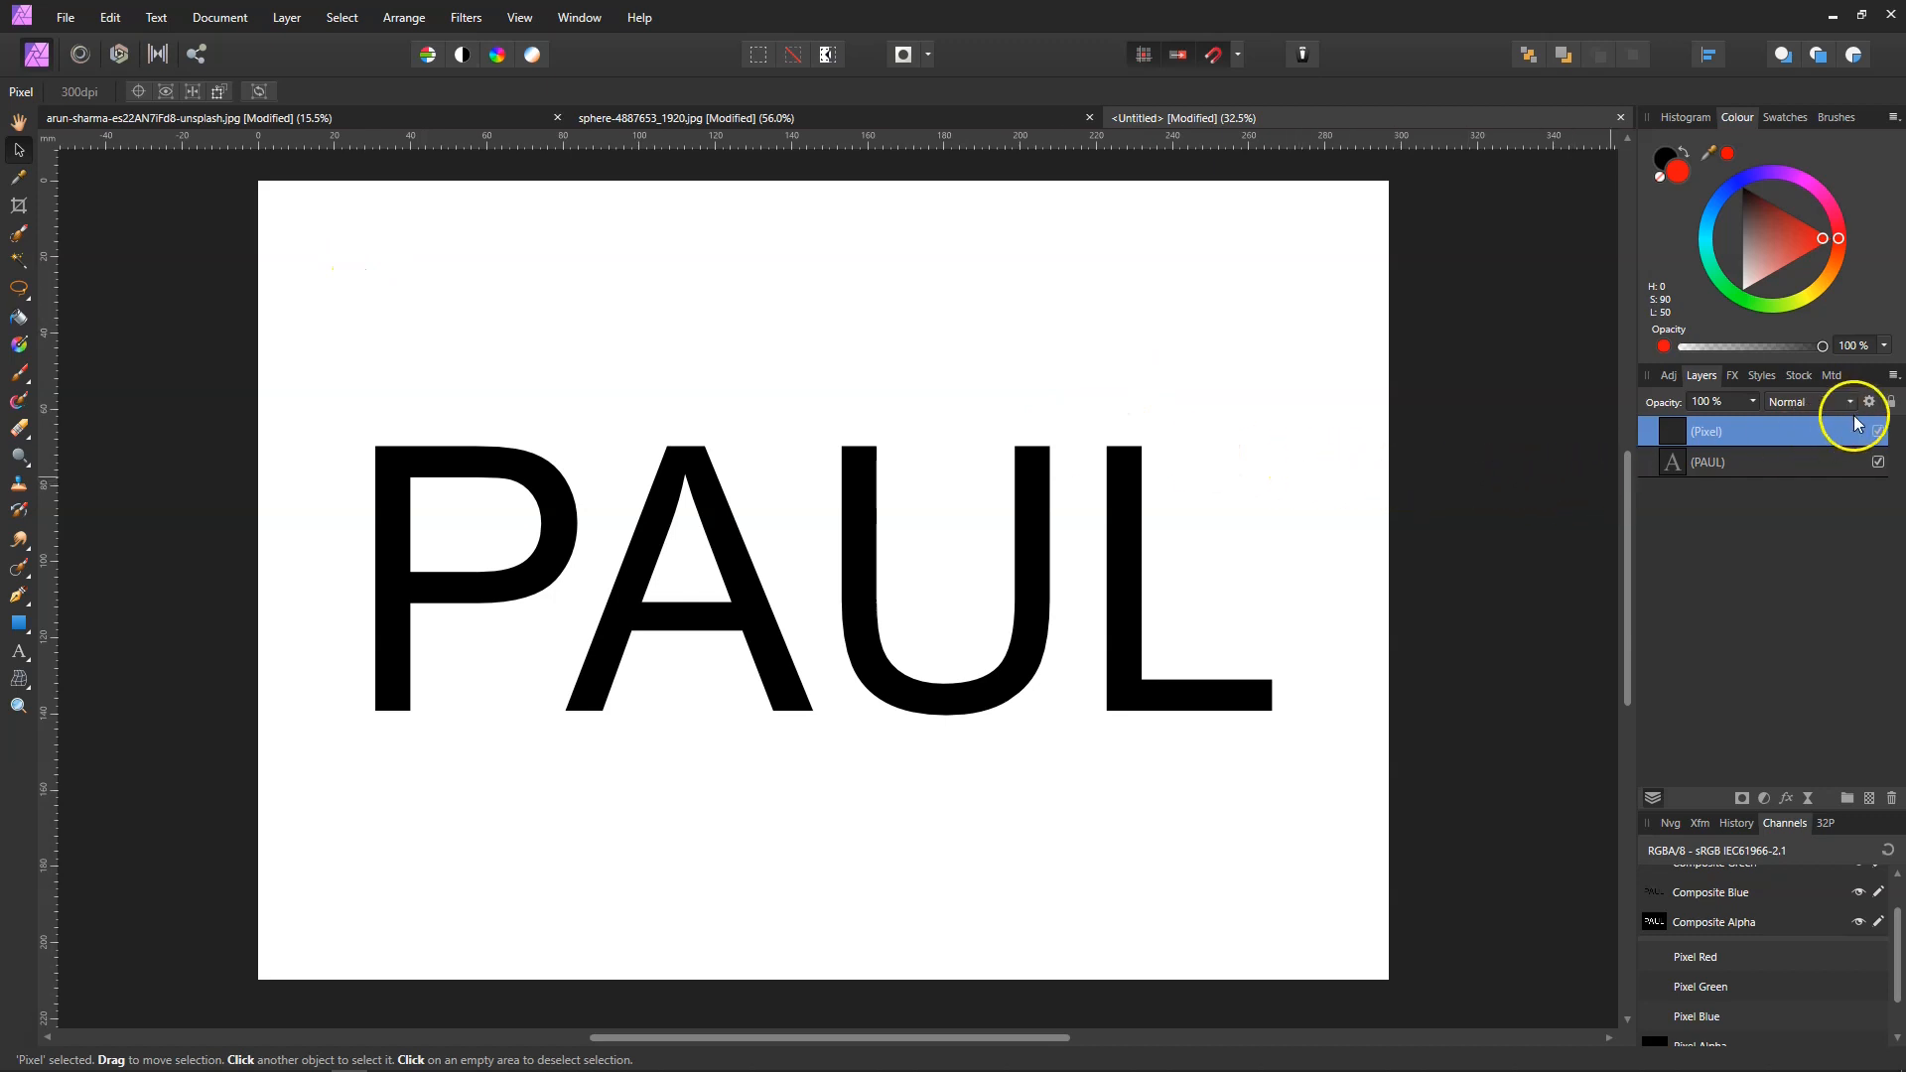
{"action": "left_click", "coordinate": [1890, 798]}
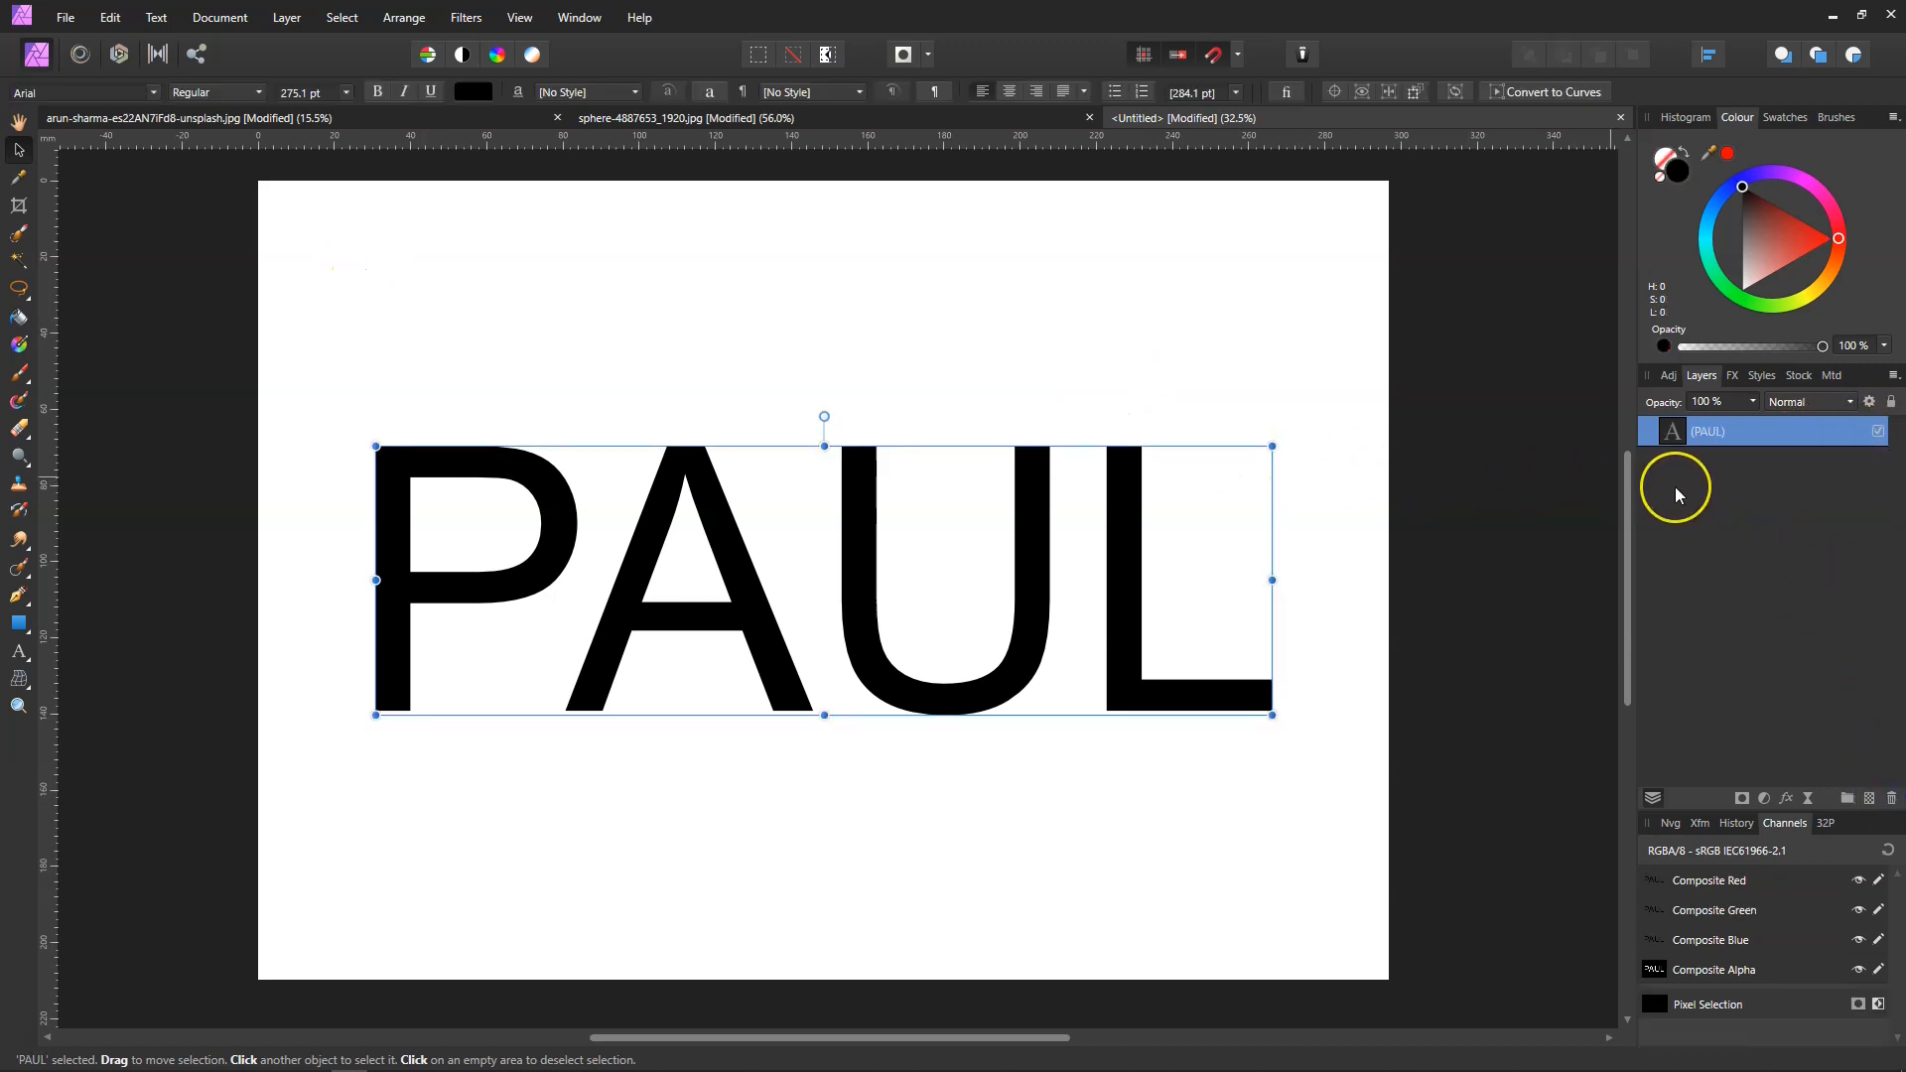
{"action": "left_click", "coordinate": [1670, 431], "text": "ctrl"}
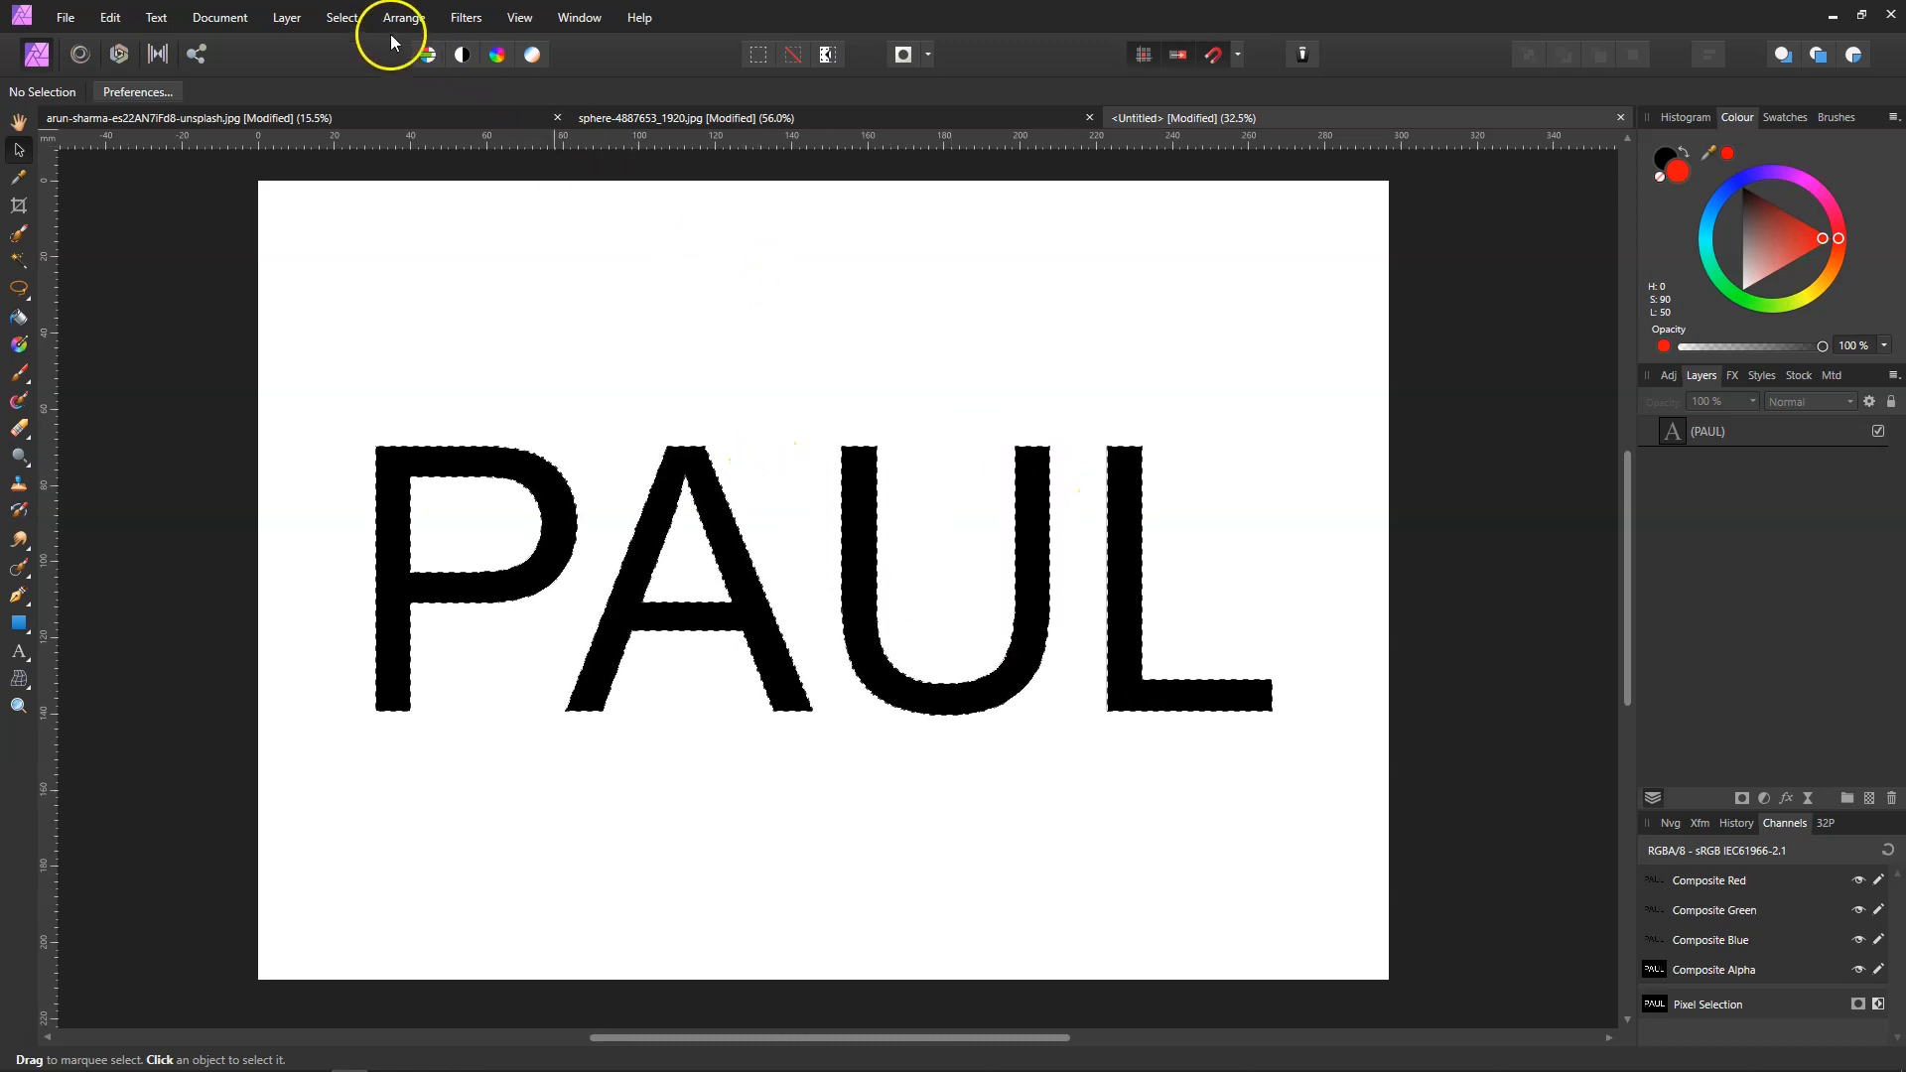
Step: Shrink the letter selection using Grow / Shrink with a radius of -20 px
{"action": "left_click", "coordinate": [335, 21]}
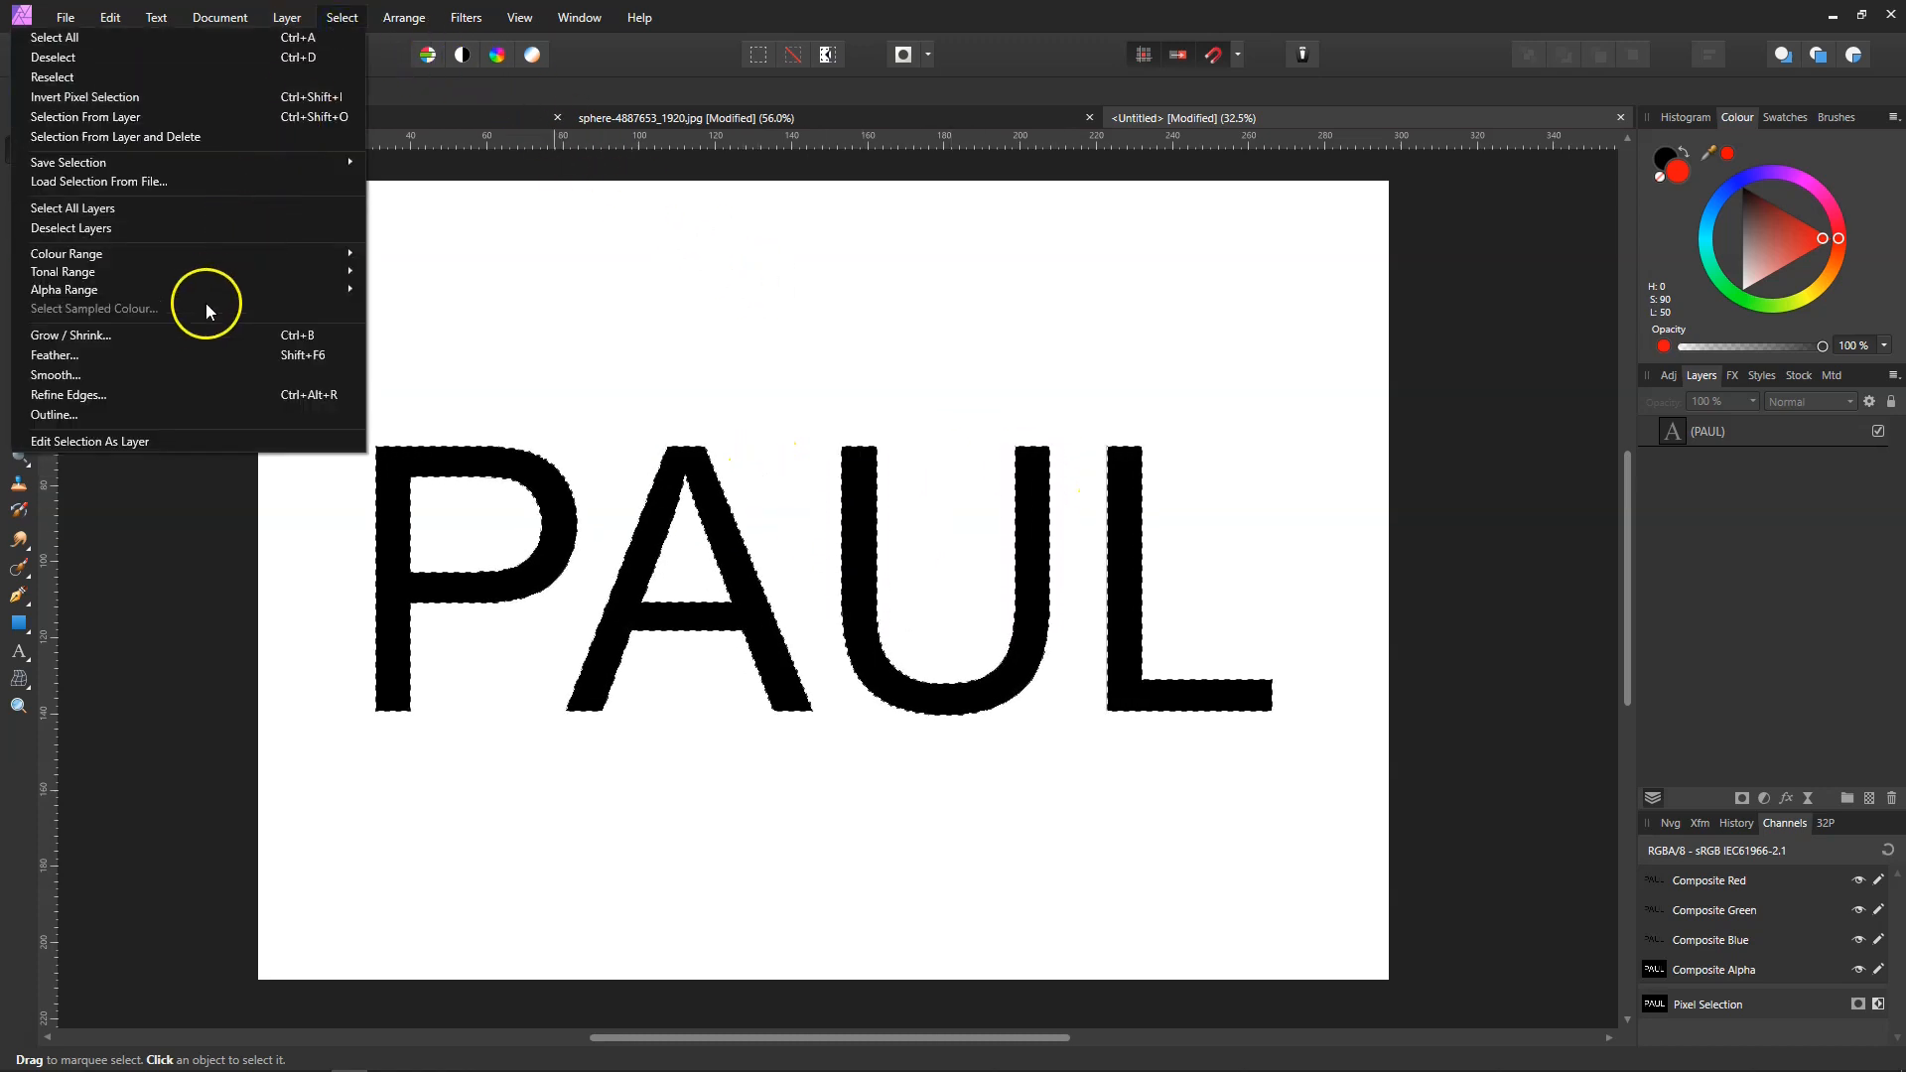
{"action": "left_click", "coordinate": [191, 349]}
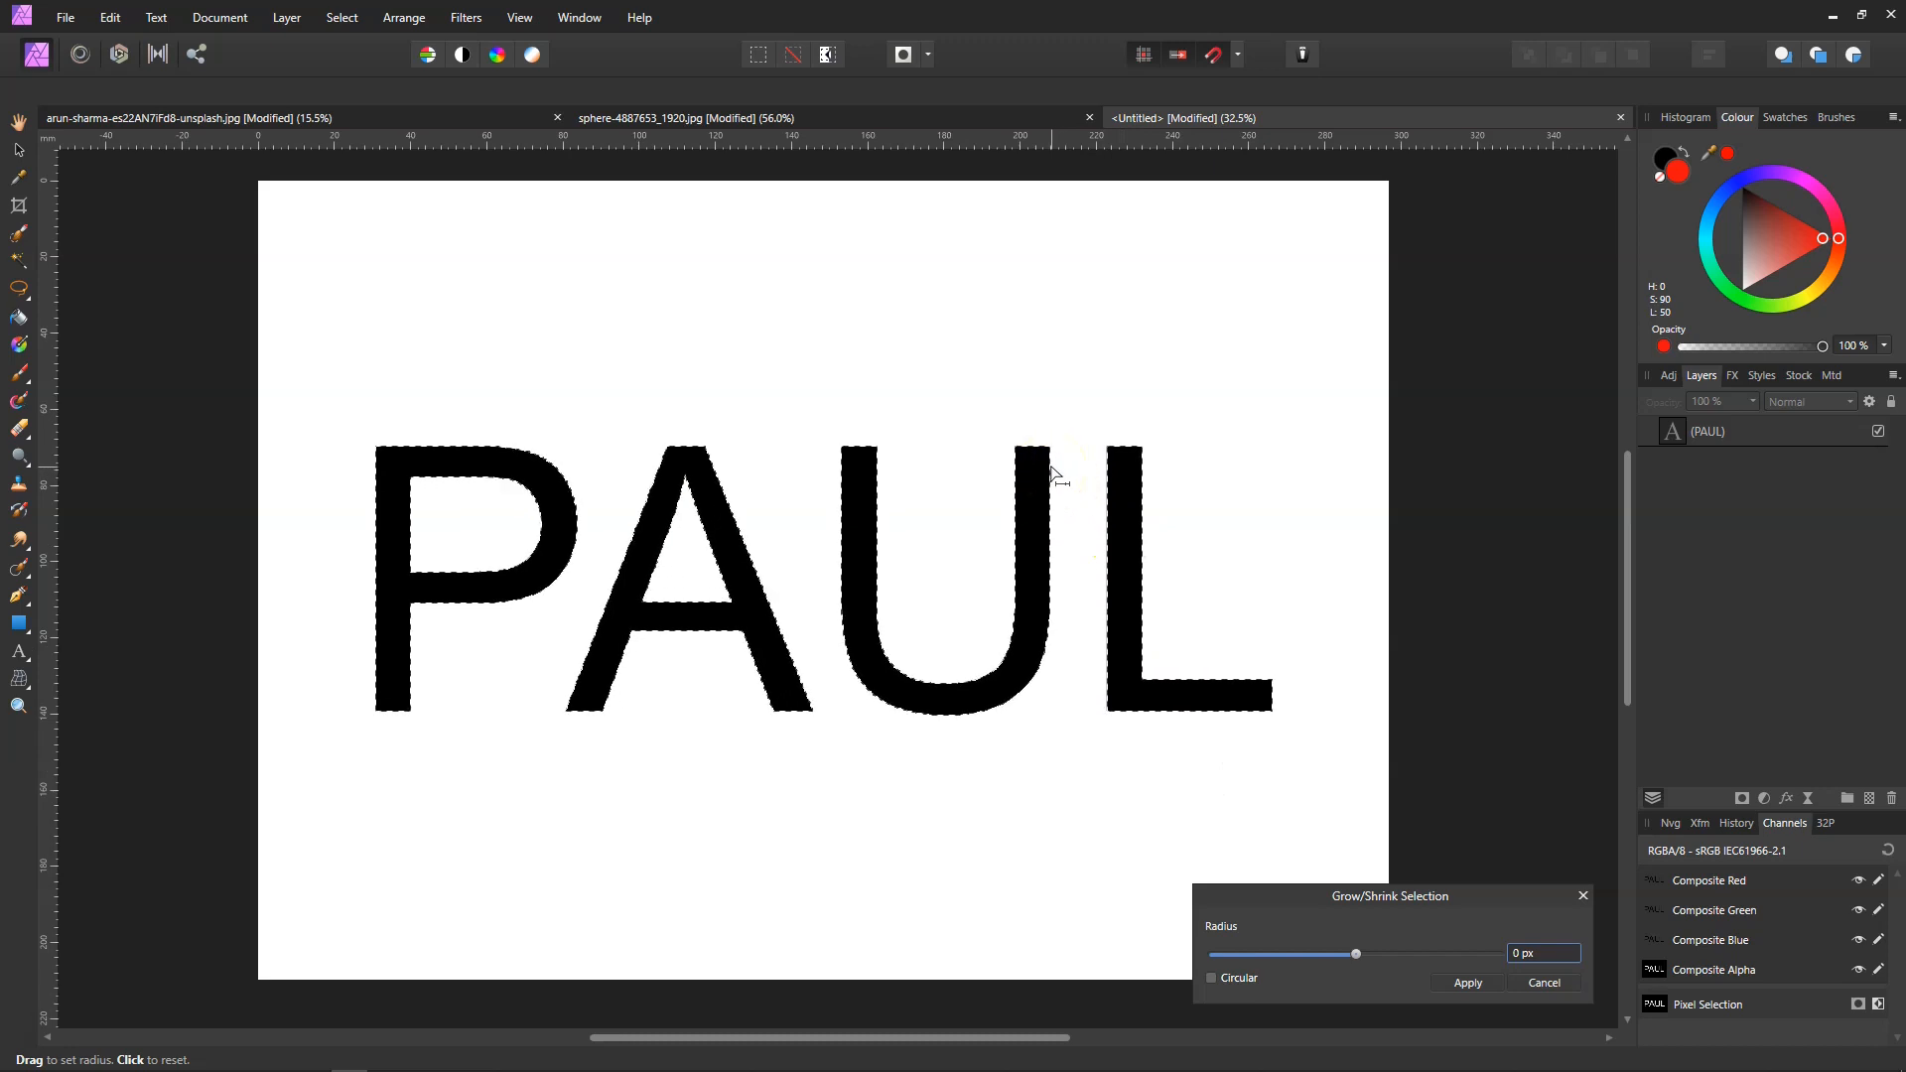
{"action": "left_click_drag", "start_coordinate": [1357, 954], "coordinate": [1365, 957]}
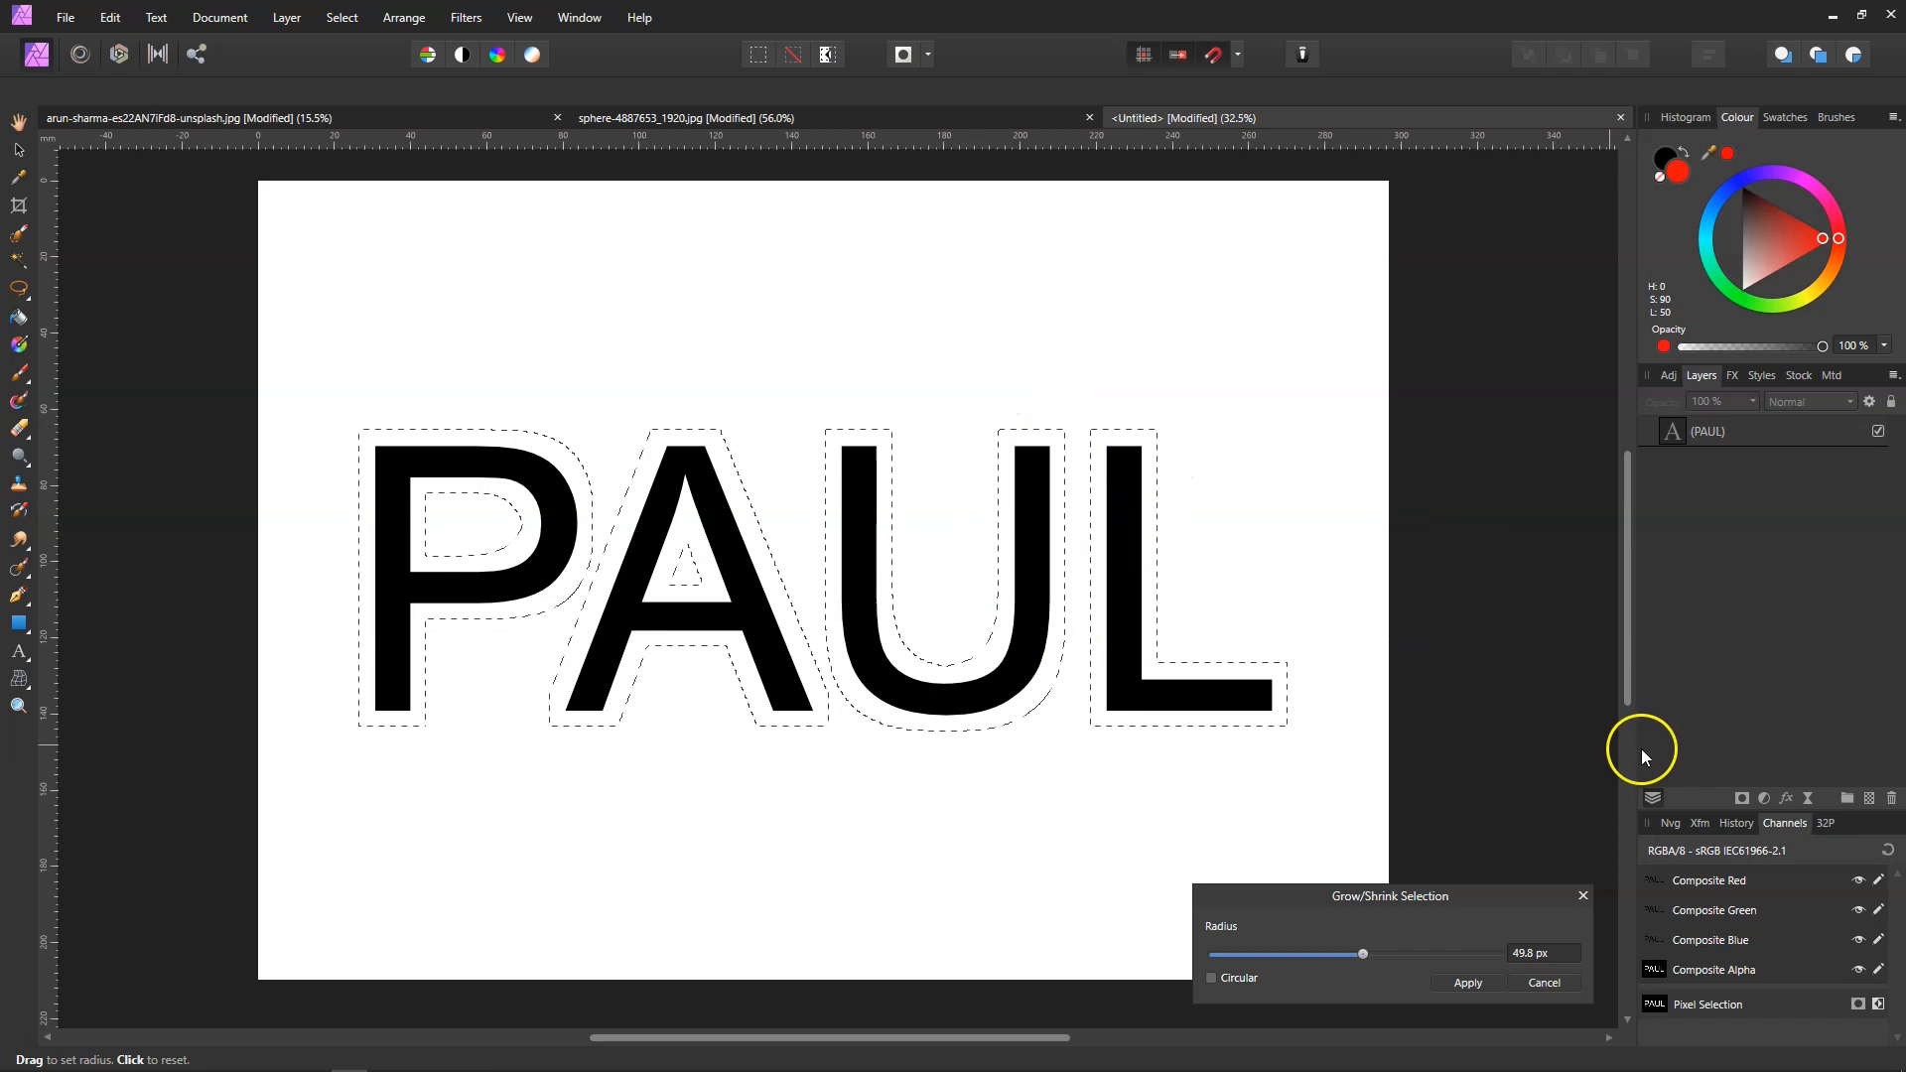
{"action": "left_click_drag", "start_coordinate": [1370, 954], "coordinate": [1357, 957]}
{"action": "left_click", "coordinate": [1530, 953]}
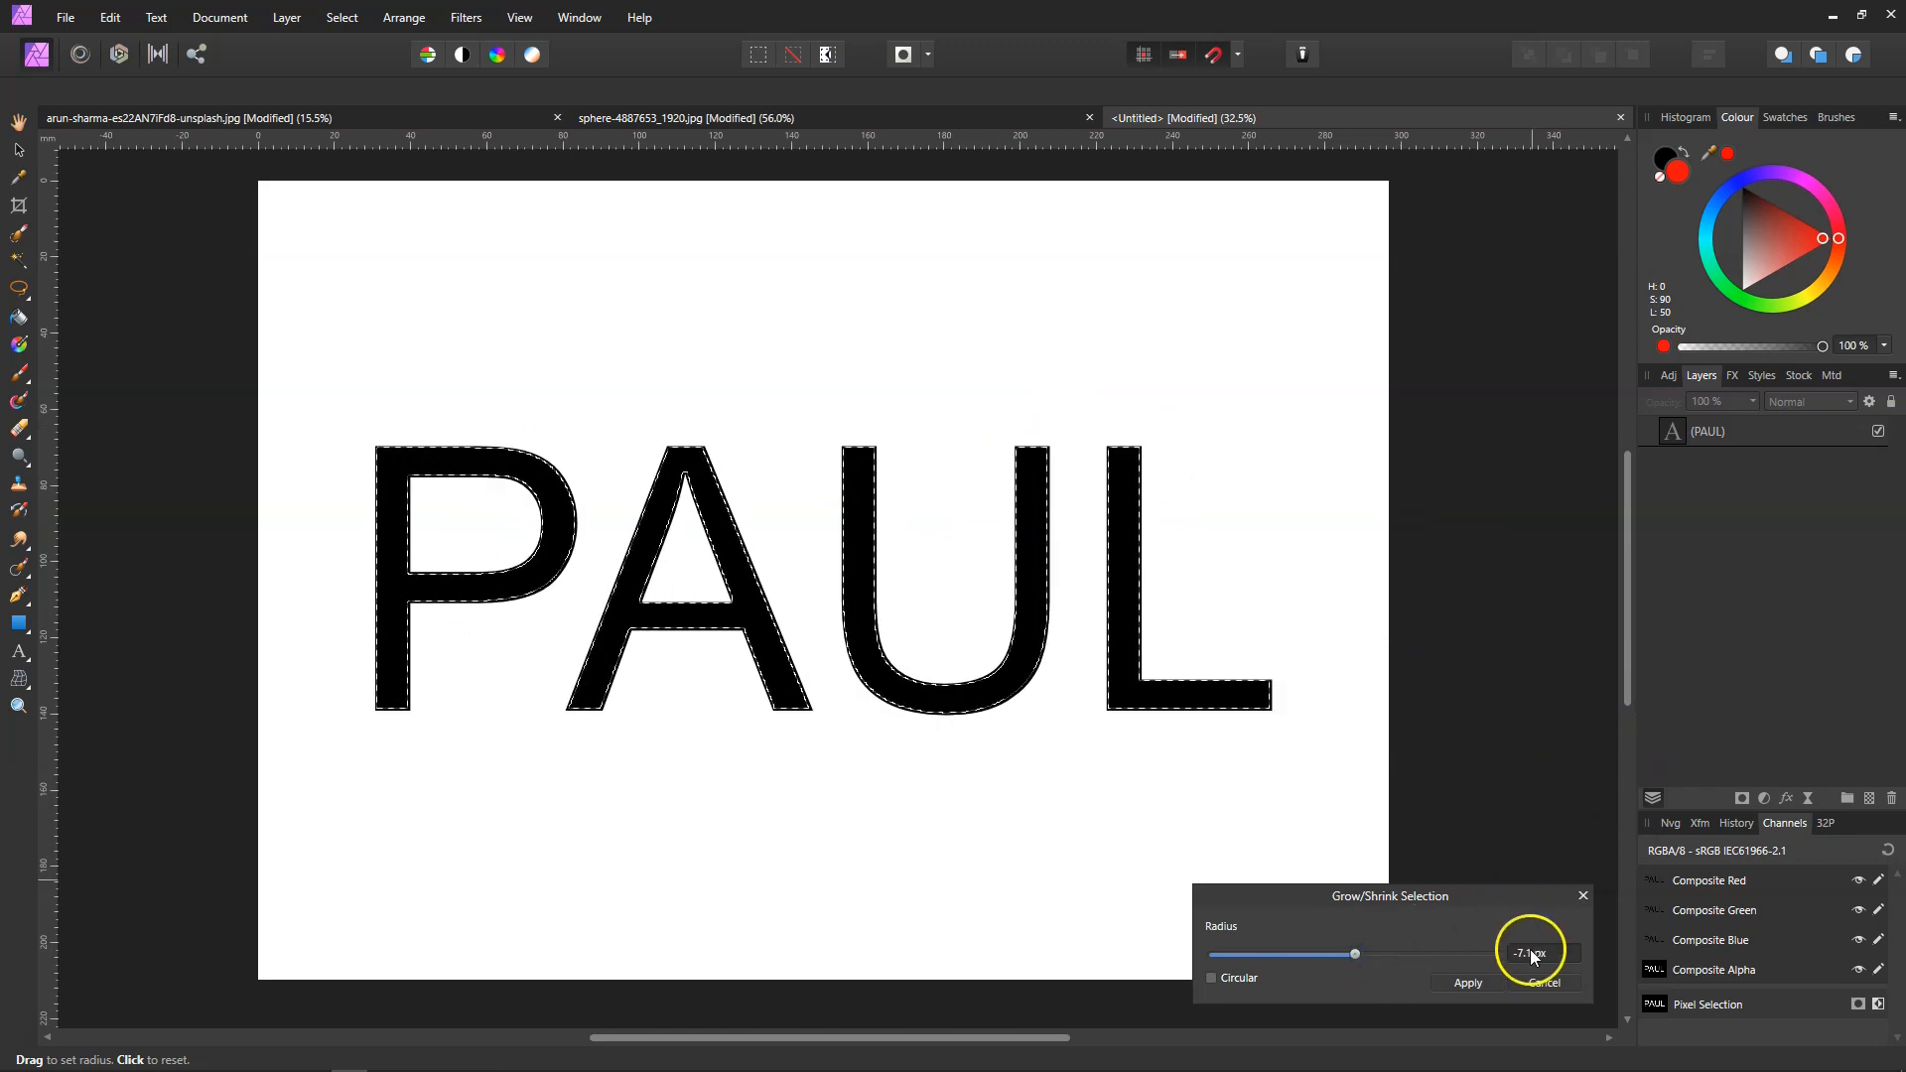
{"action": "scroll", "coordinate": [1535, 957], "scroll_direction": "down", "scroll_amount": 2}
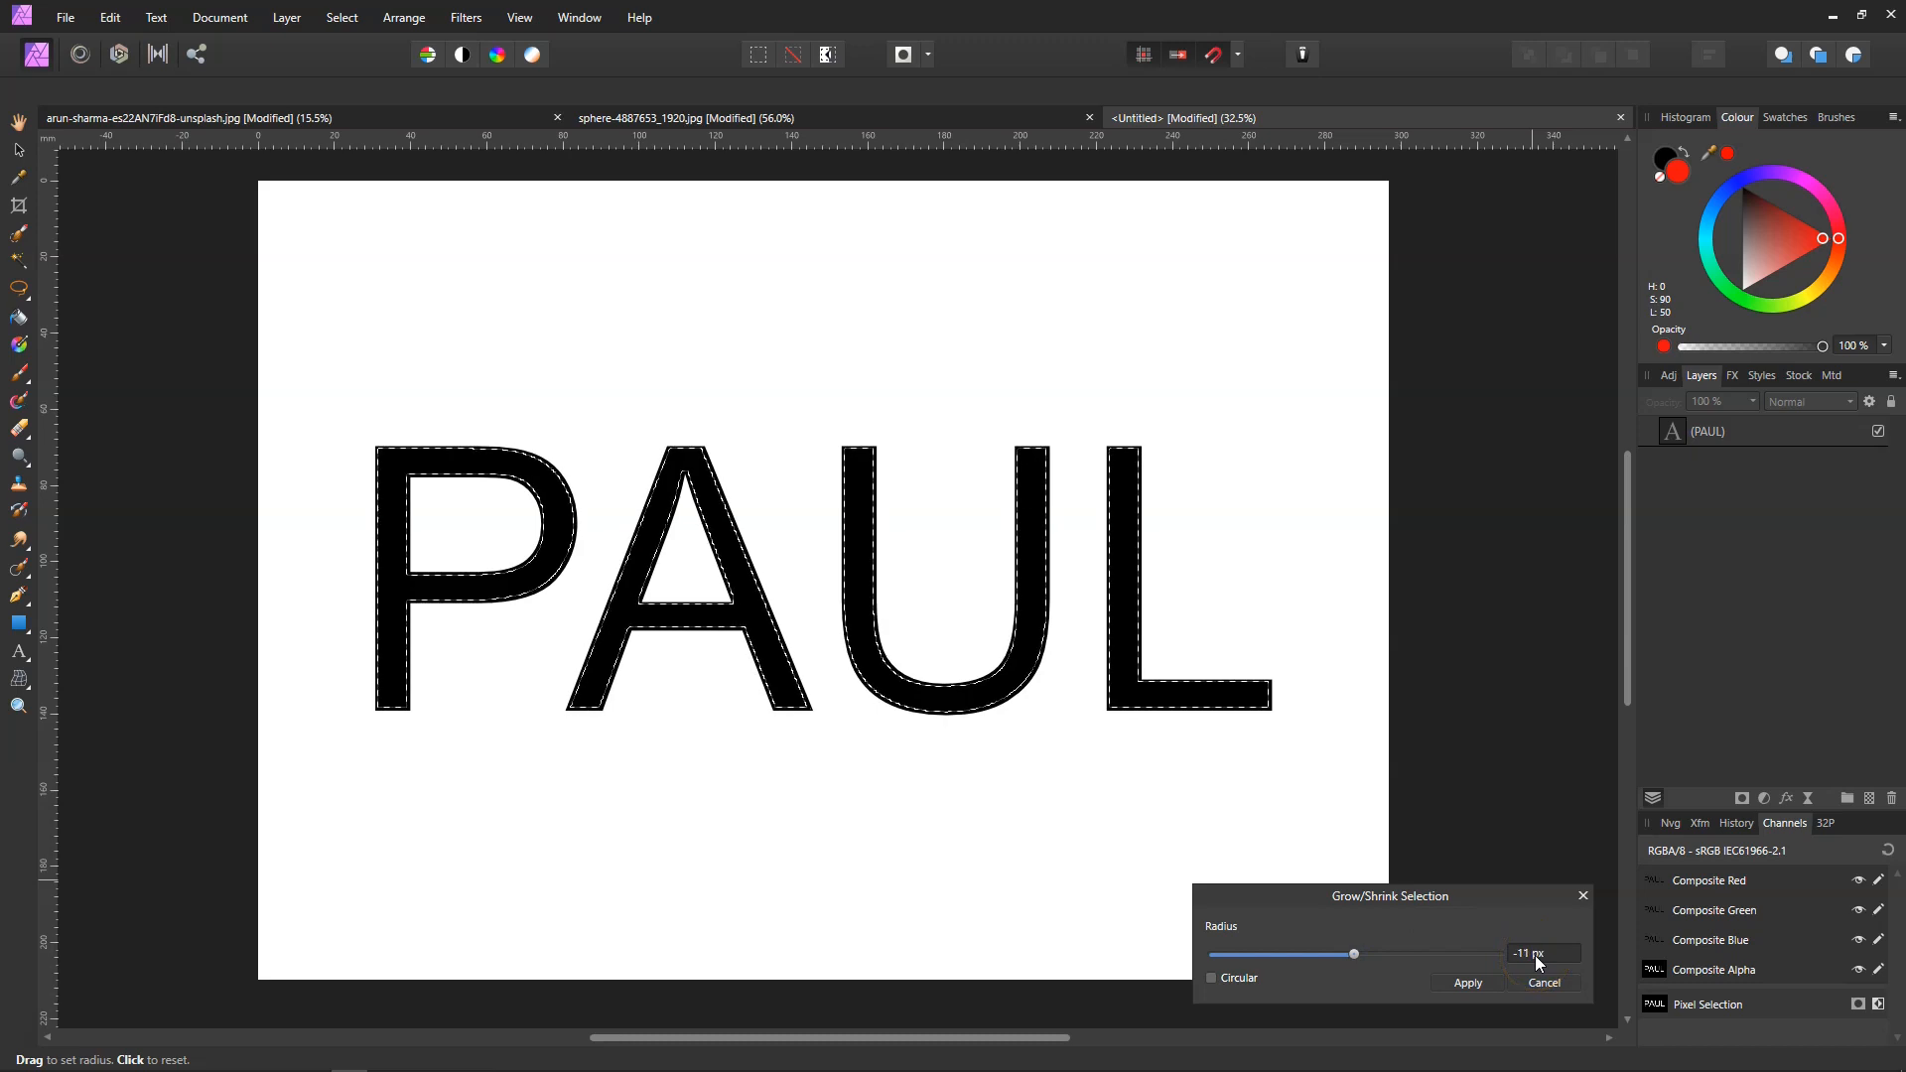
{"action": "scroll", "coordinate": [1536, 962], "scroll_direction": "down", "scroll_amount": 3}
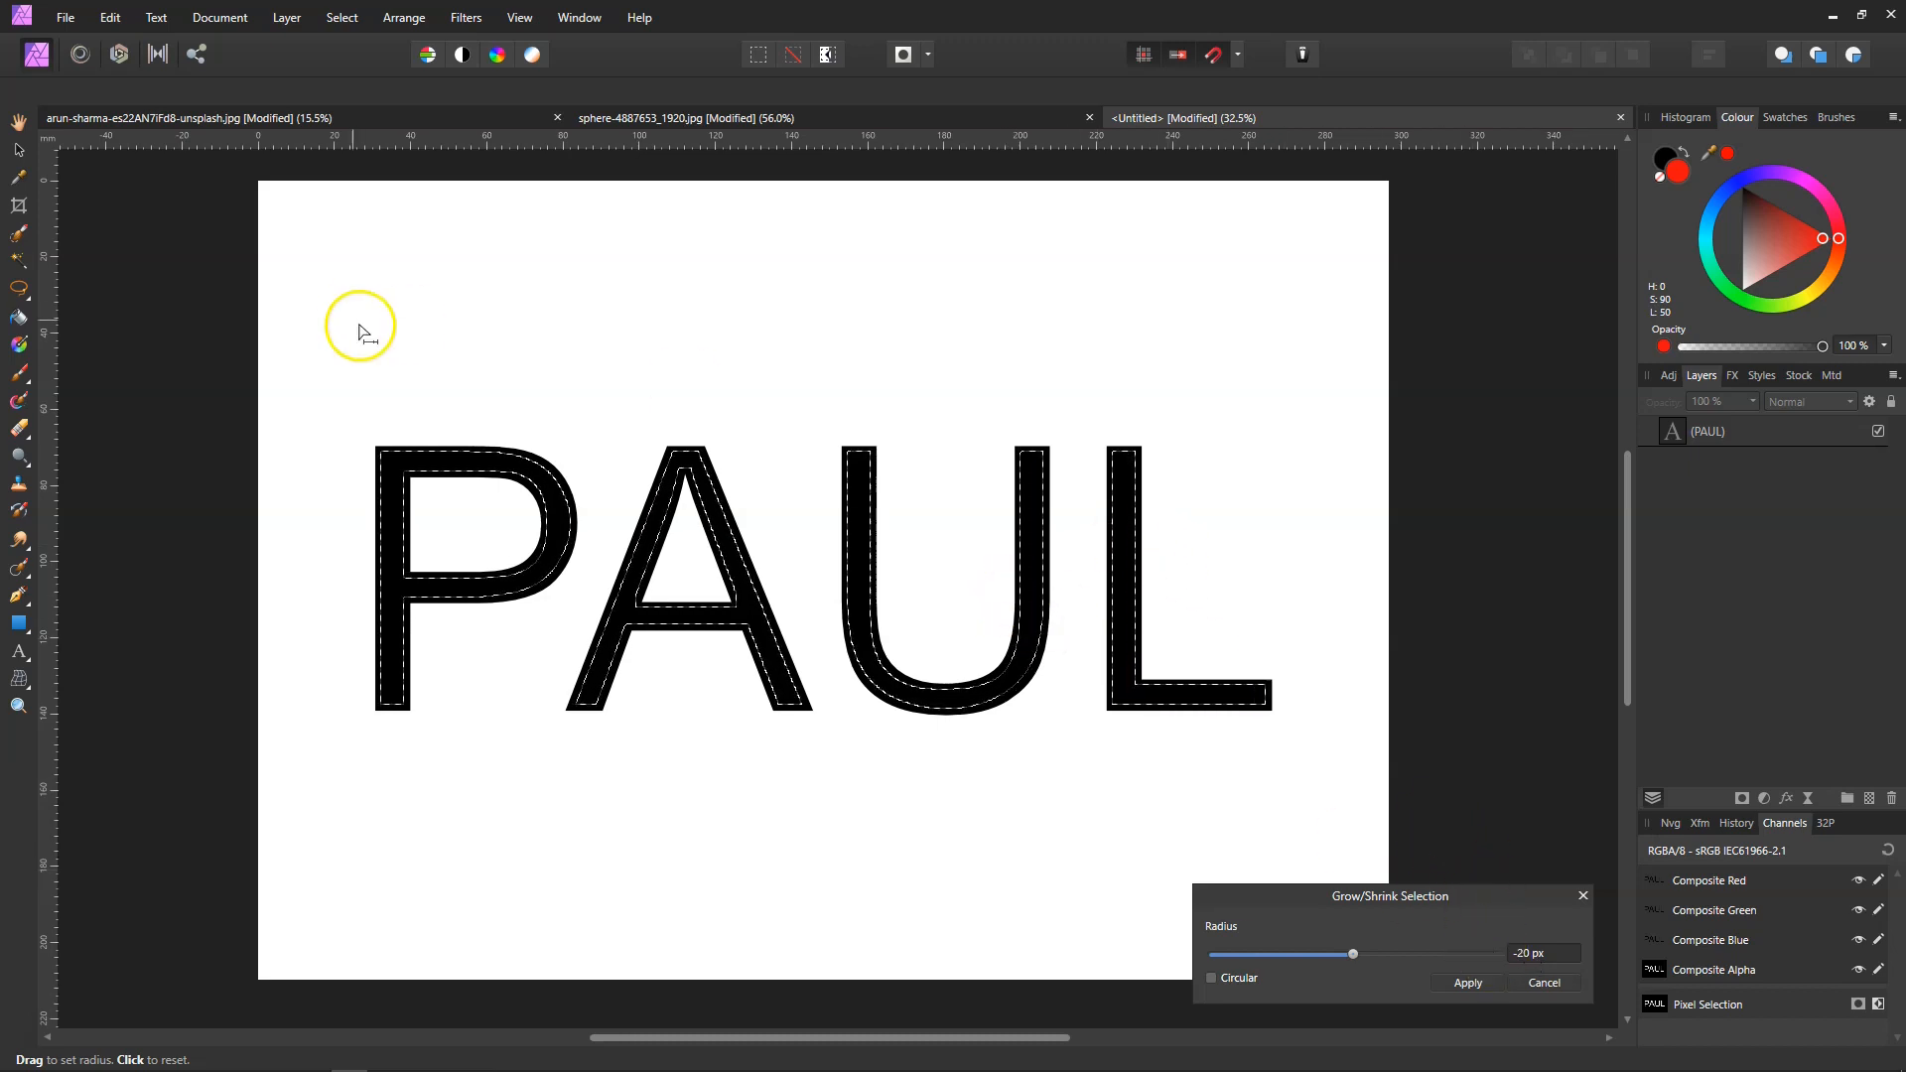
{"action": "left_click", "coordinate": [1464, 983]}
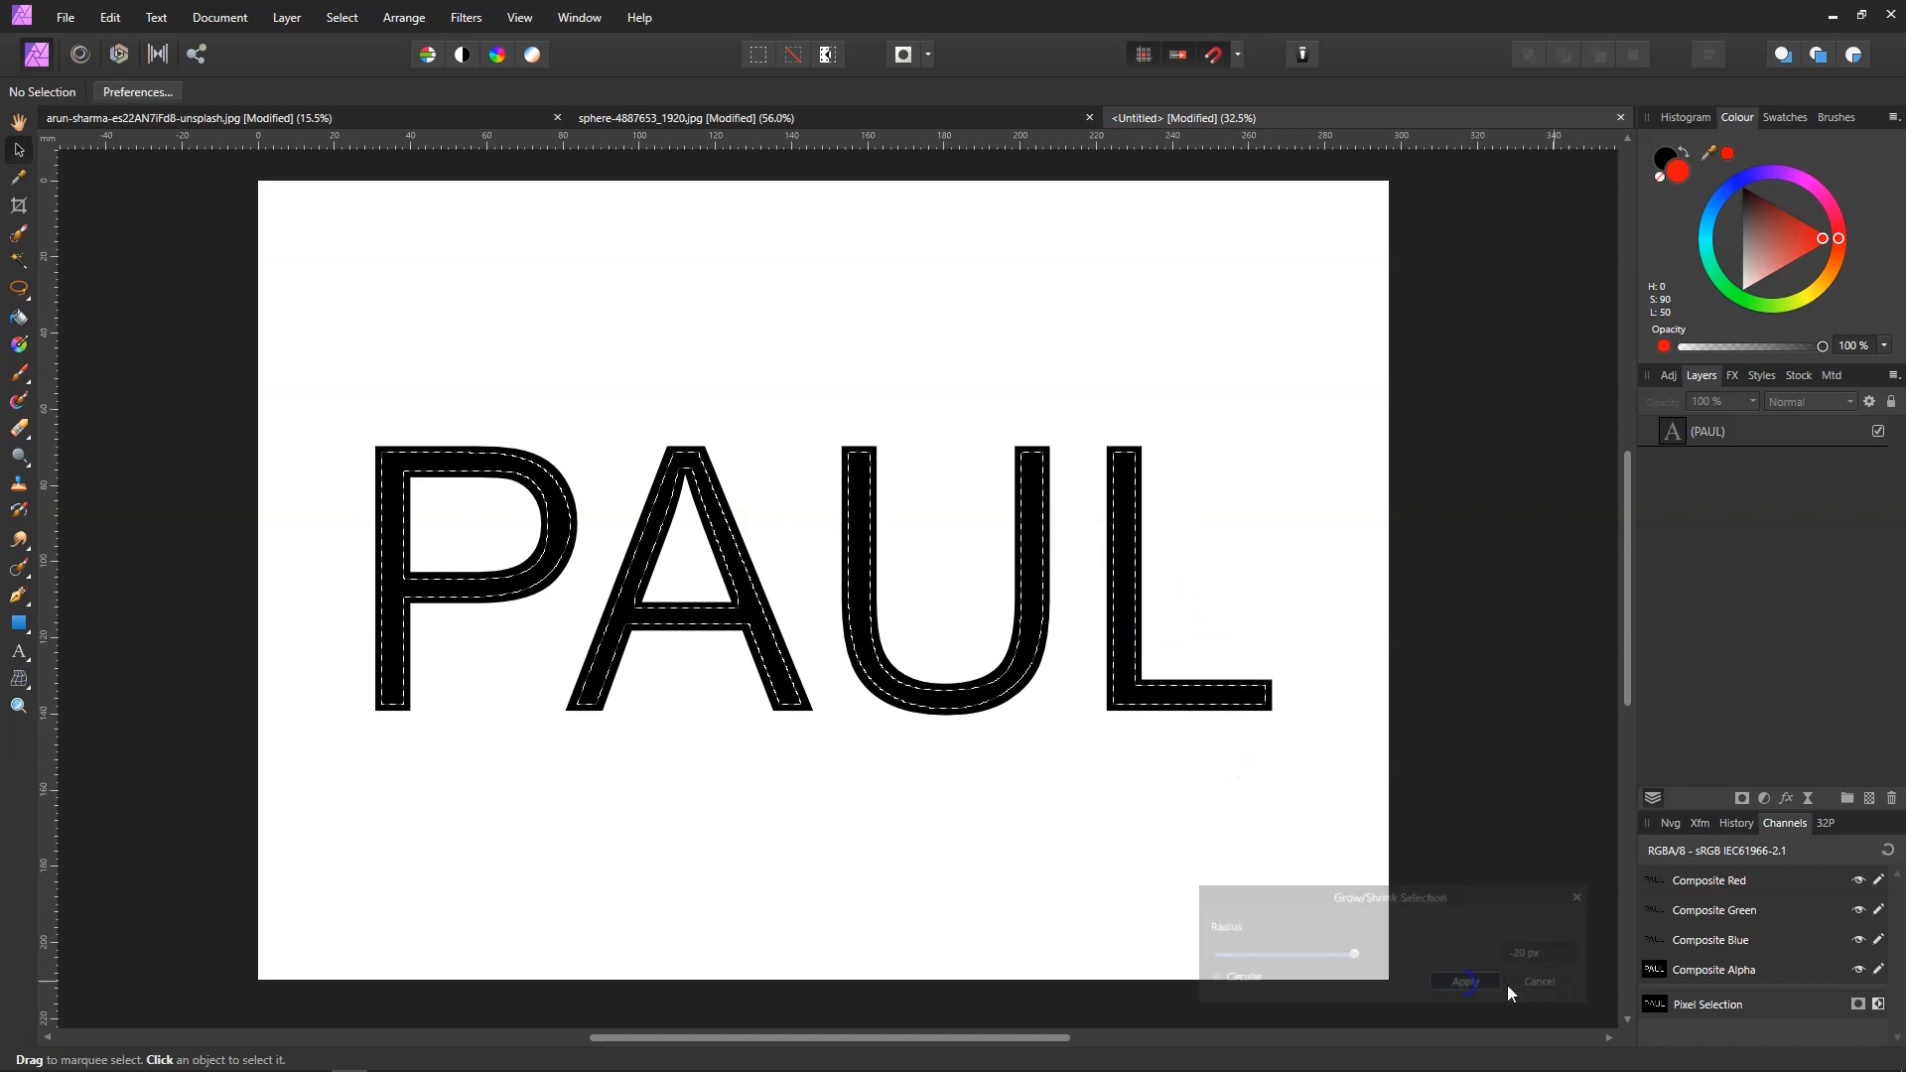
Step: Add a new pixel layer, create a red fill layer inside the shrunken letter selection, and deselect
{"action": "left_click", "coordinate": [1869, 798]}
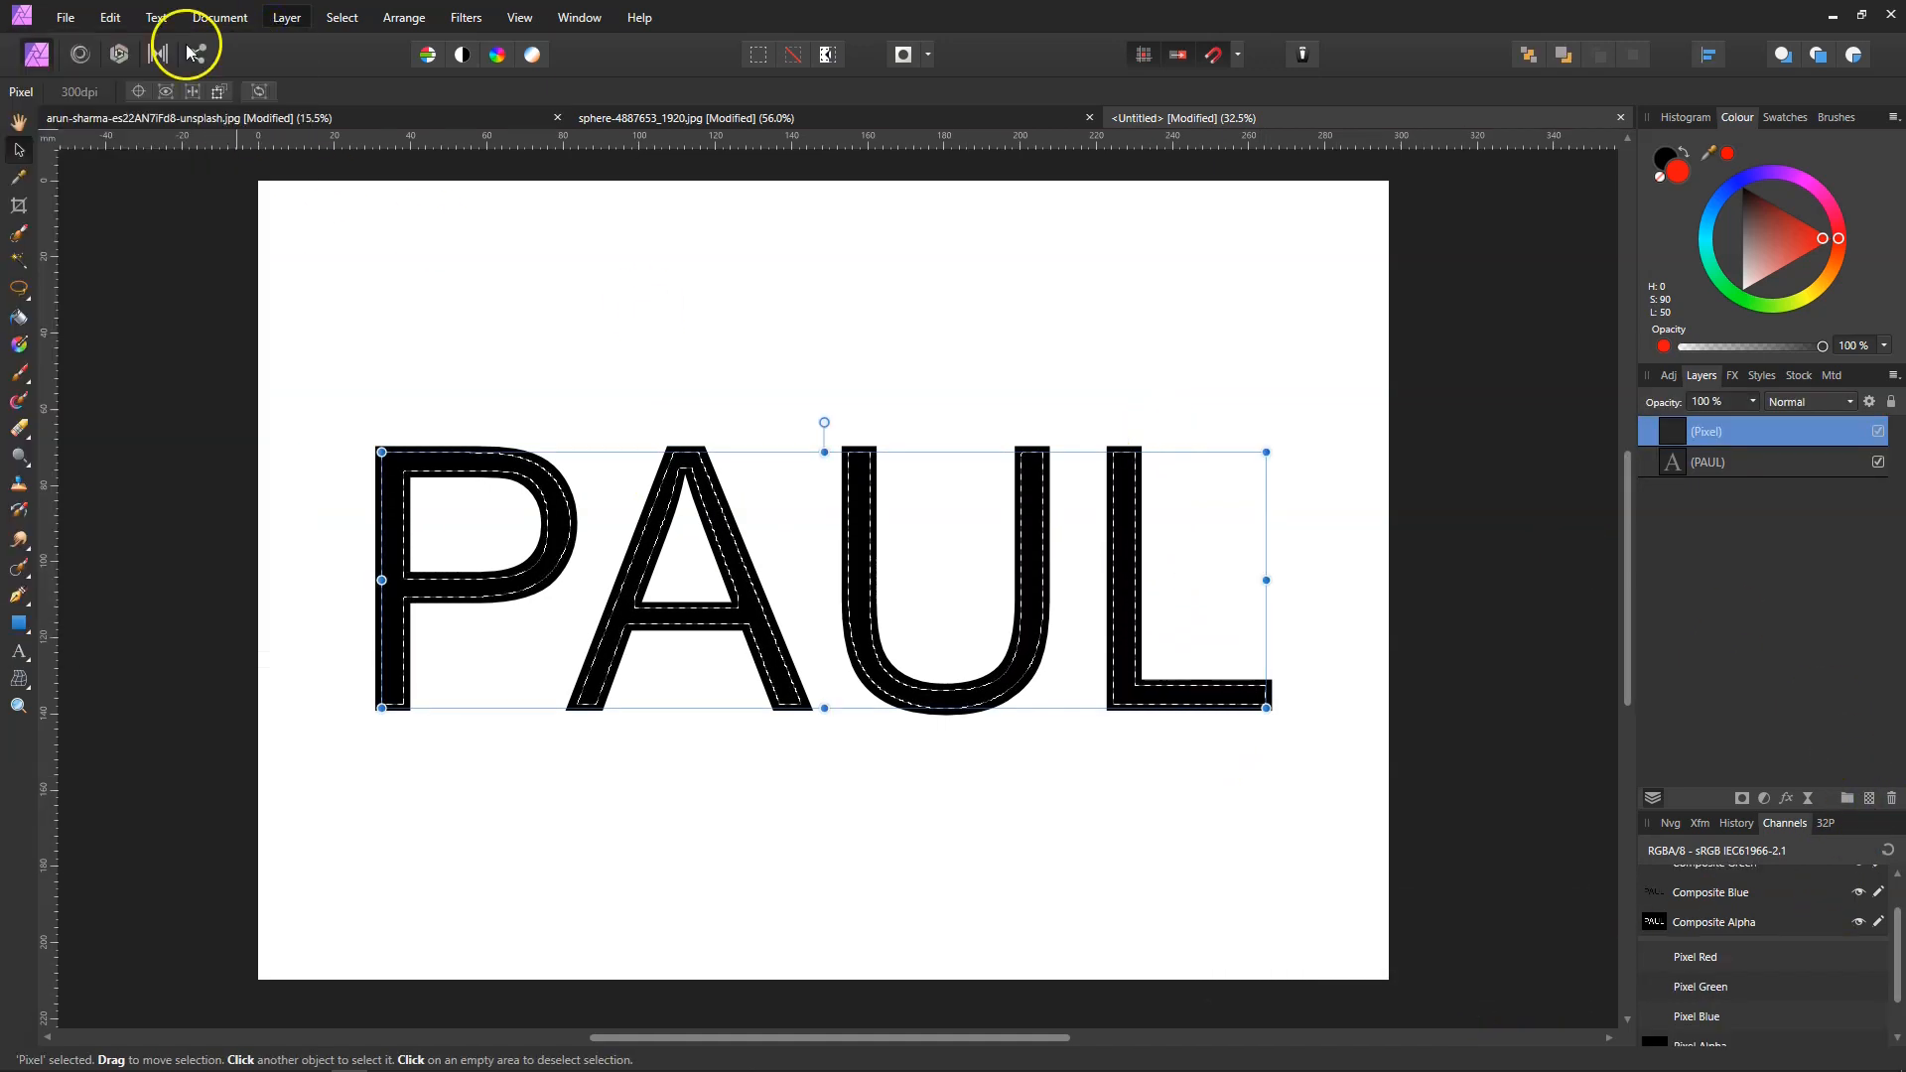
{"action": "left_click", "coordinate": [244, 24]}
{"action": "left_click", "coordinate": [239, 183]}
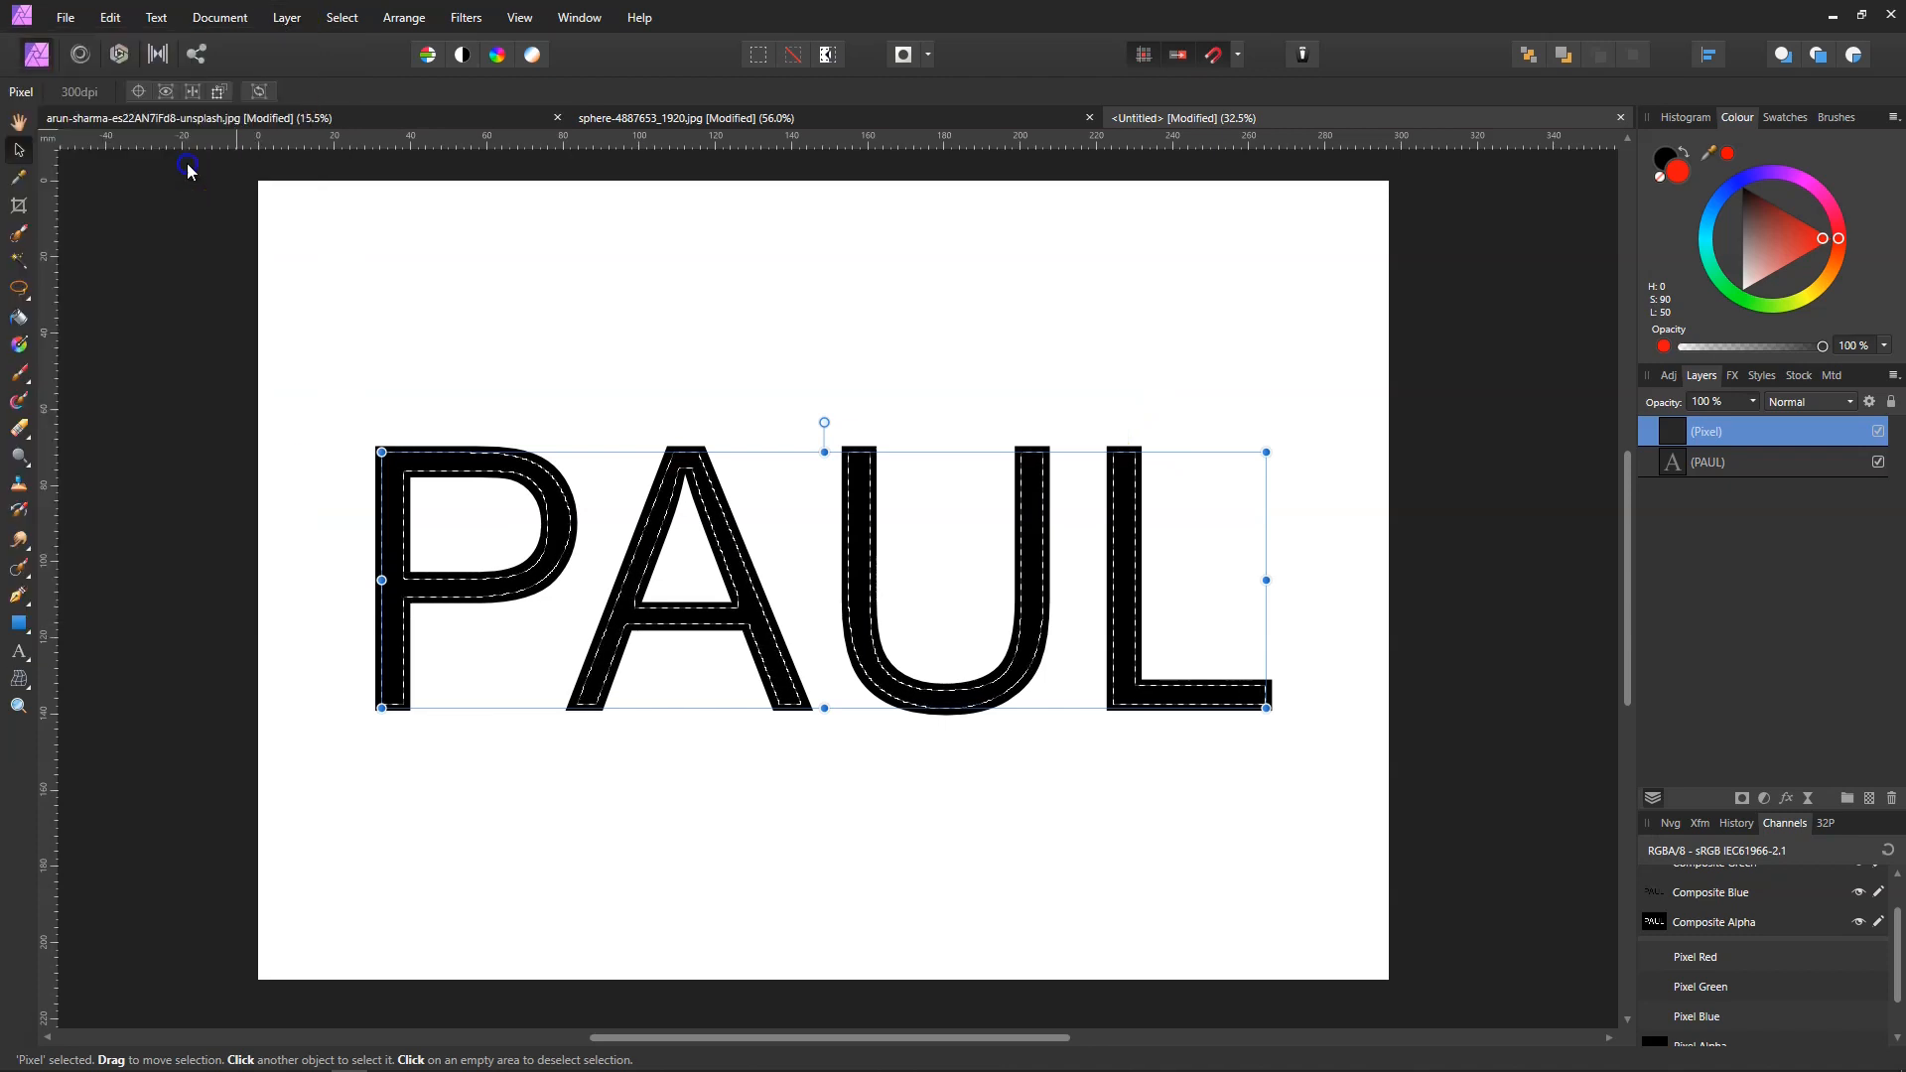
{"action": "left_click", "coordinate": [1484, 490]}
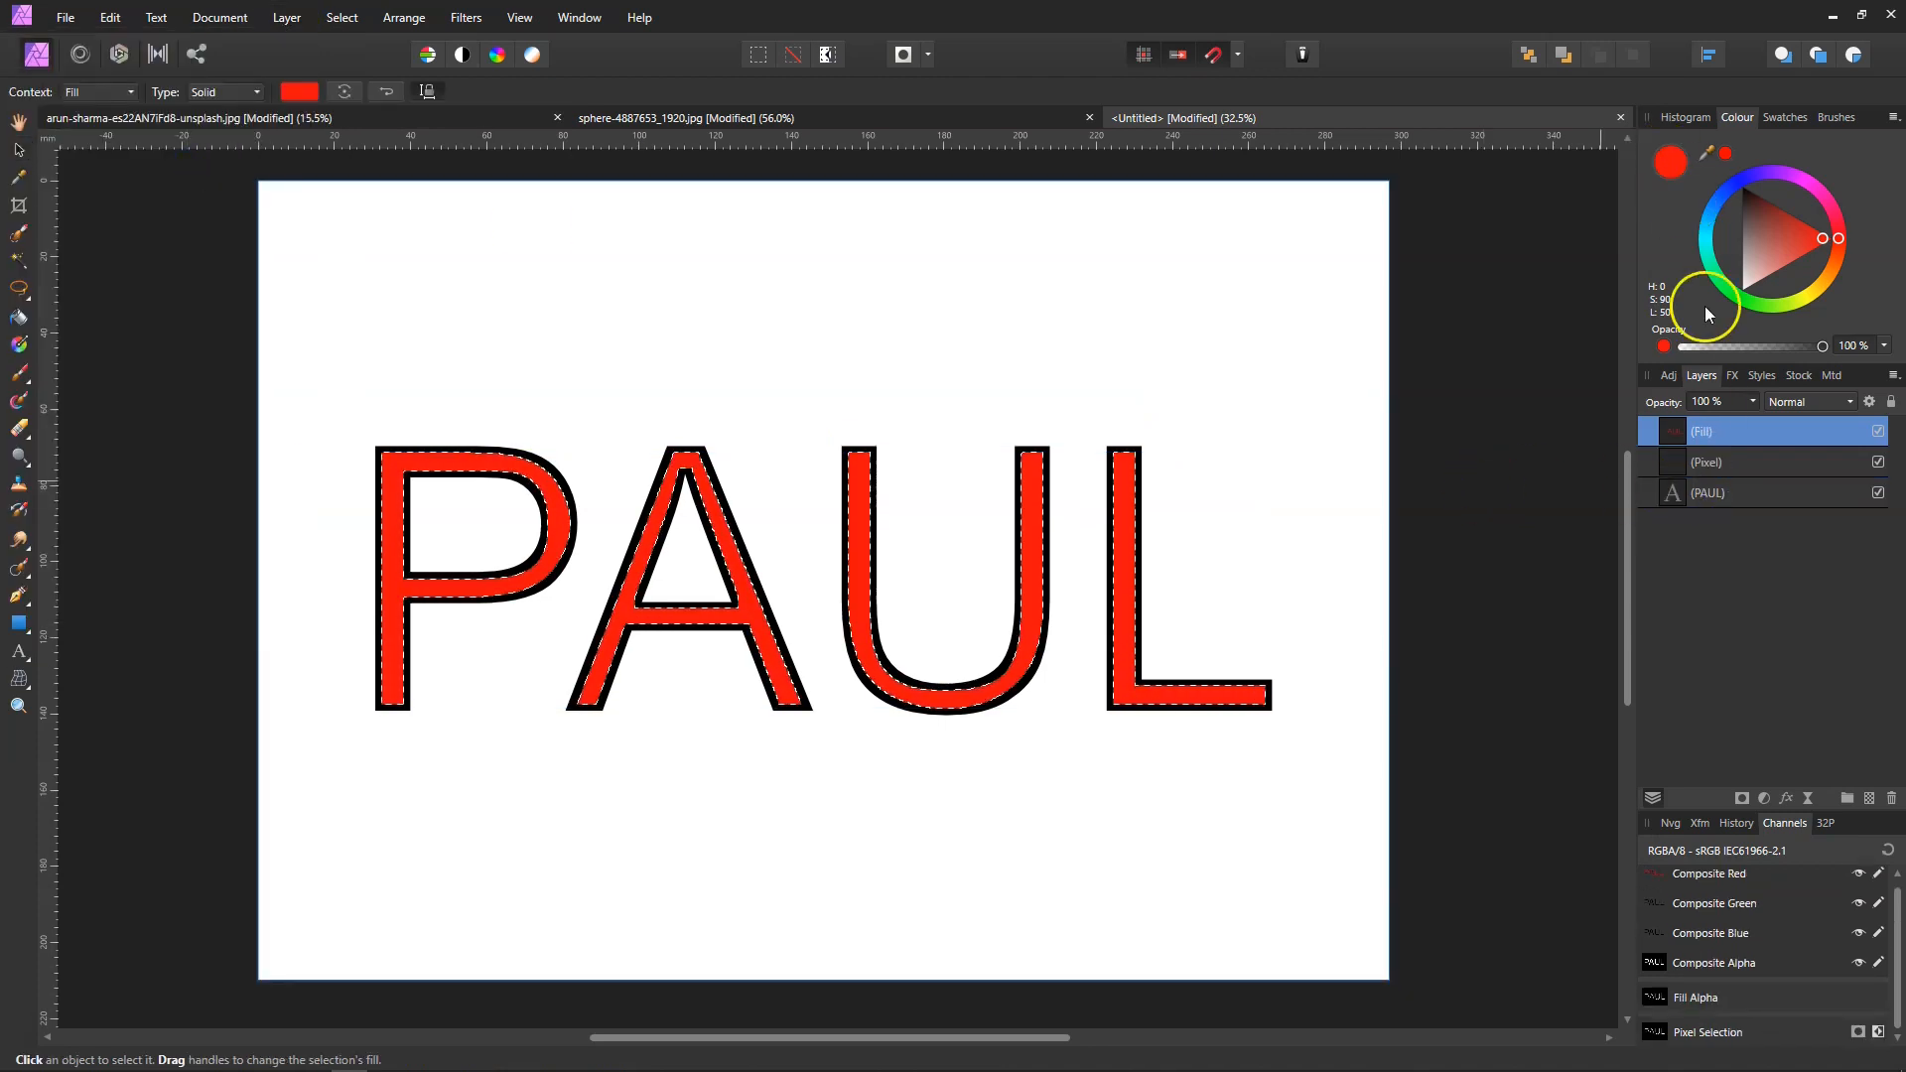
{"action": "key", "text": "ctrl+d"}
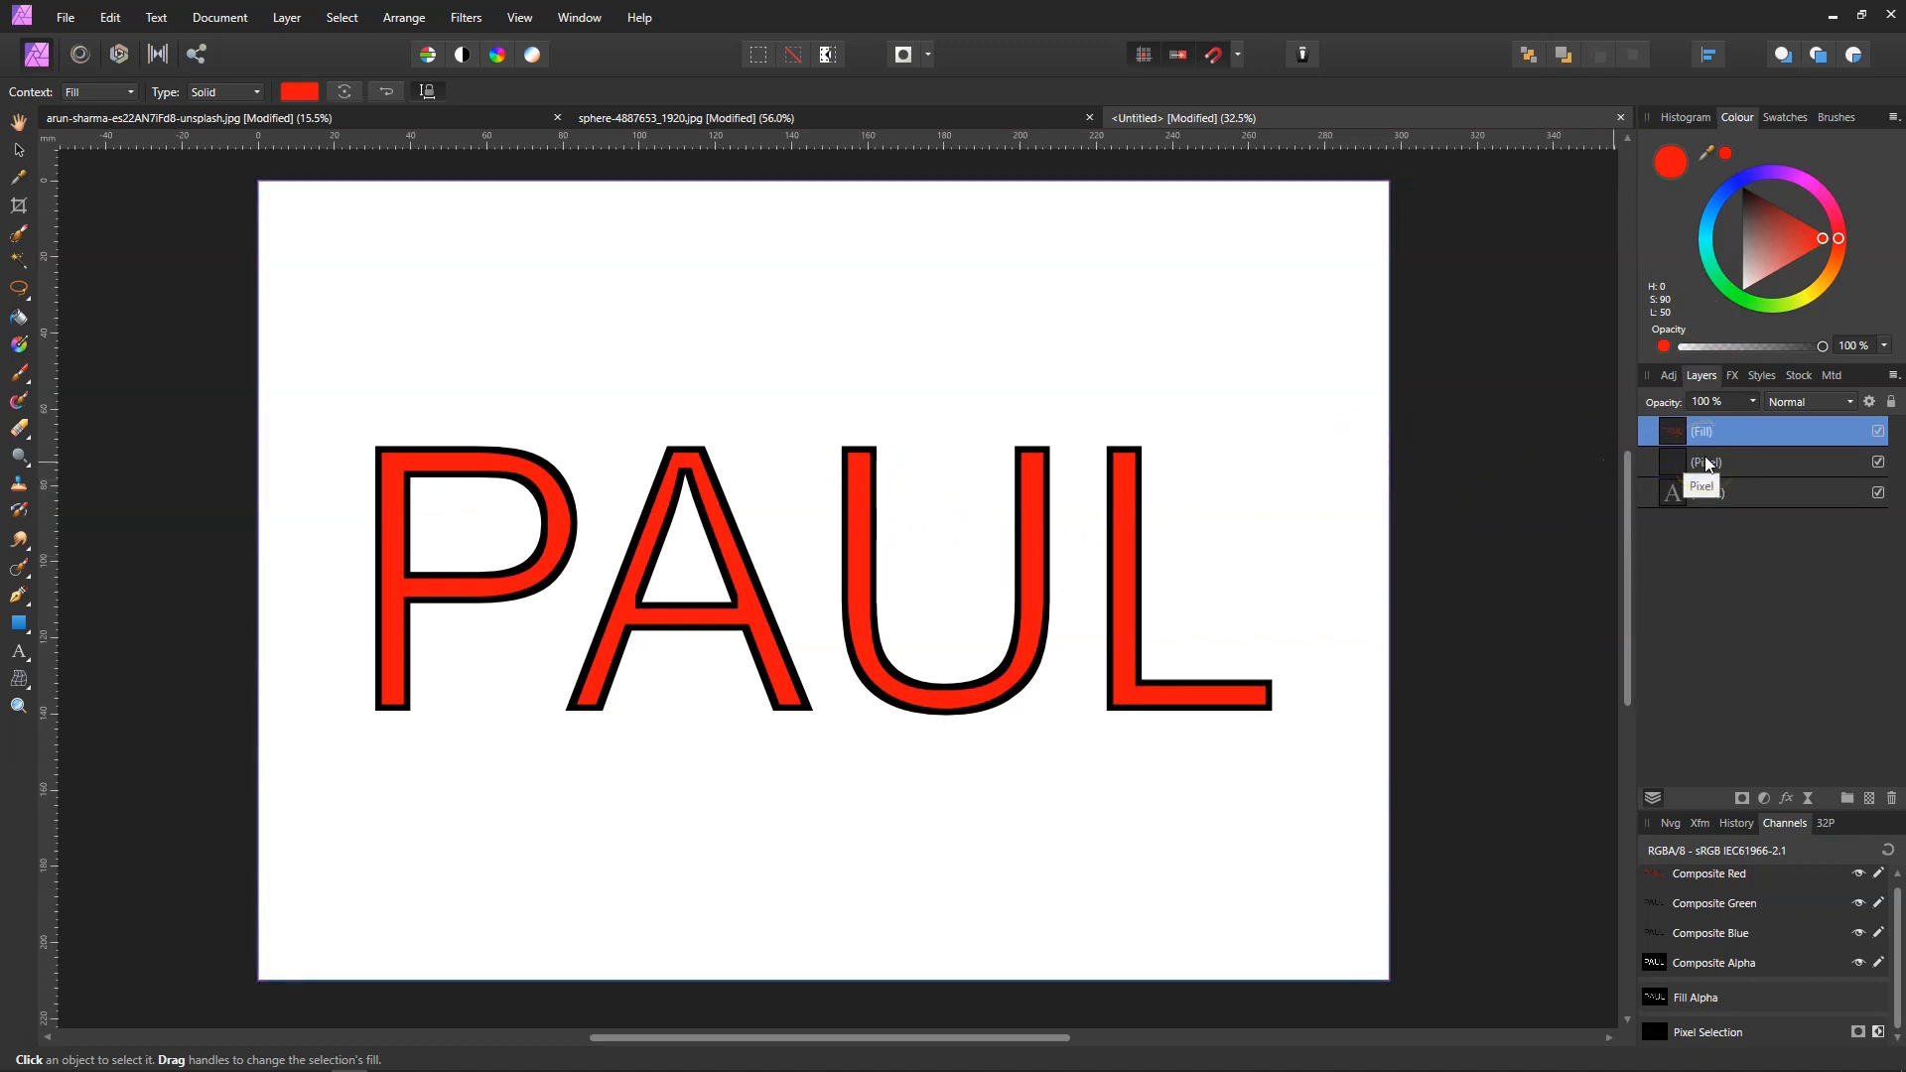
Step: Load the red fill layer's shape as a selection and shrink it using Grow / Shrink with a radius of -20 px
{"action": "left_click", "coordinate": [1677, 431], "text": "ctrl"}
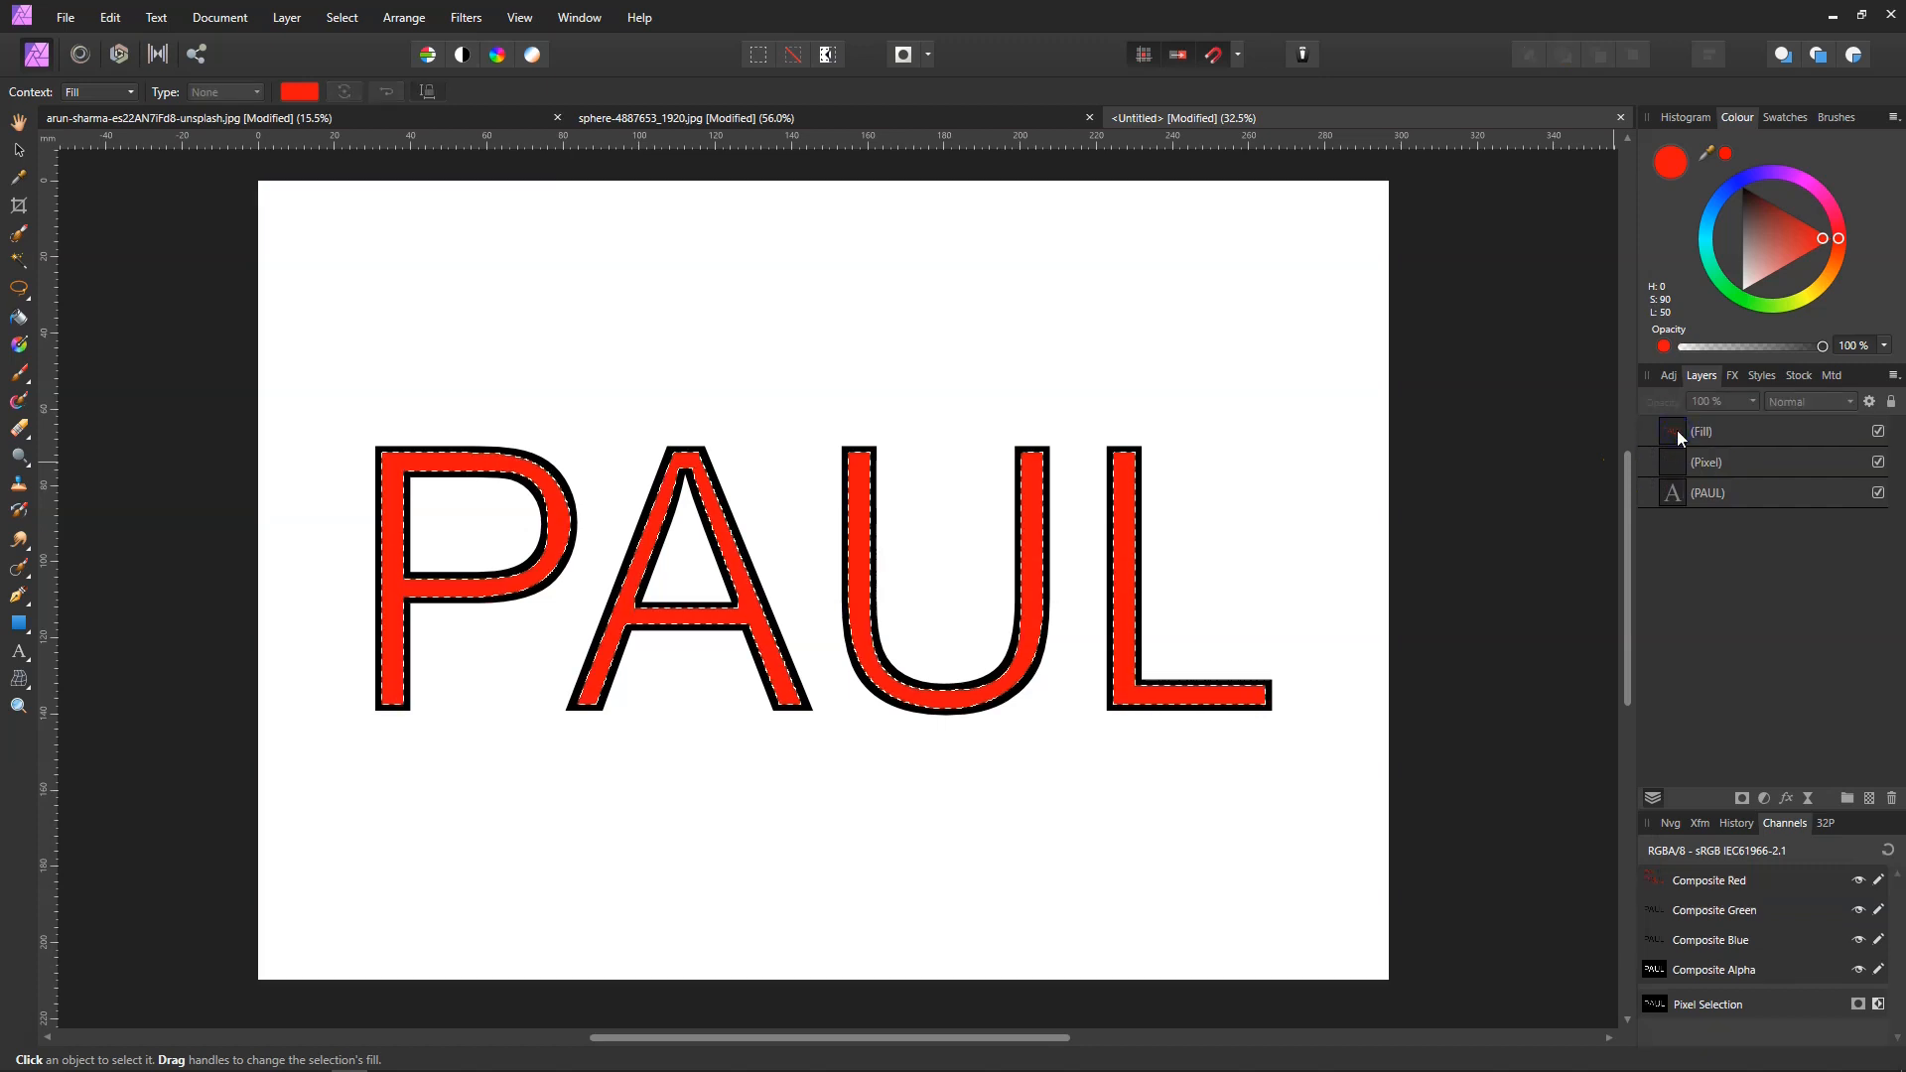
{"action": "left_click", "coordinate": [337, 17]}
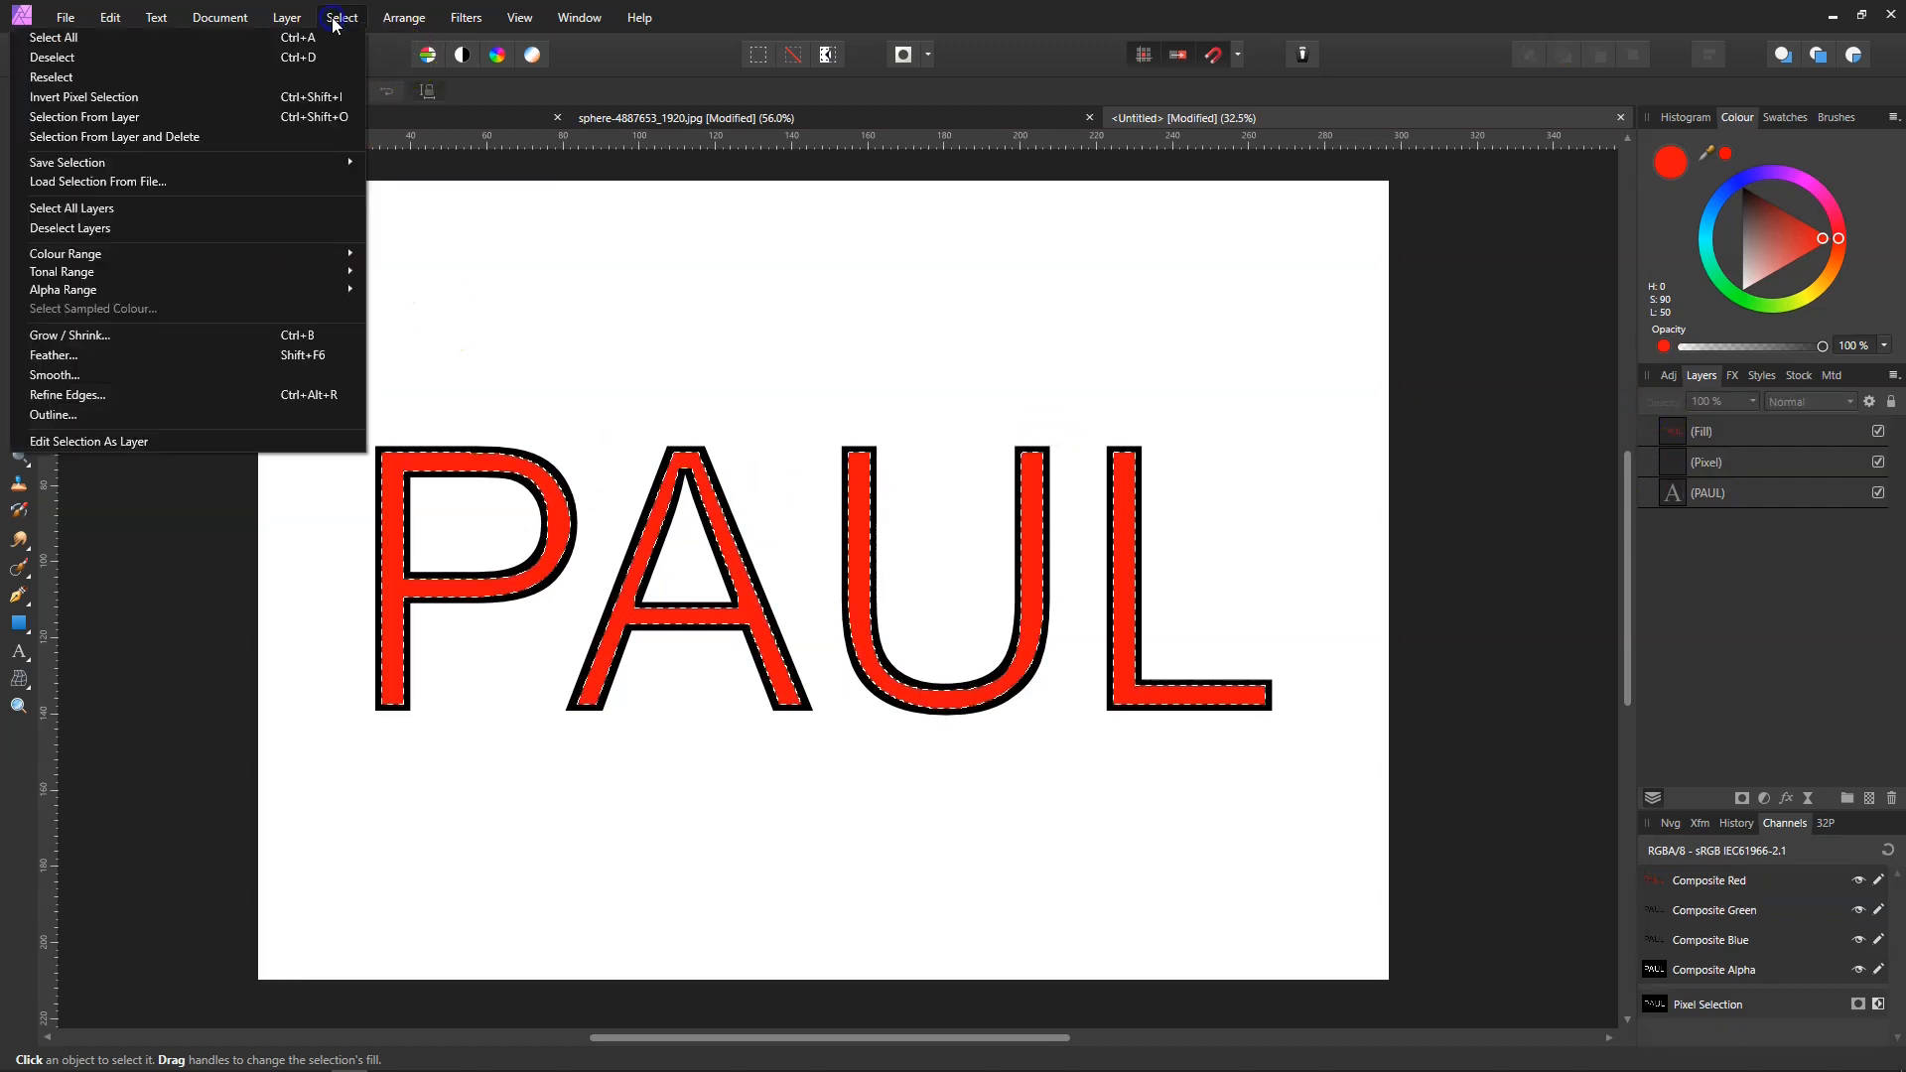
{"action": "left_click", "coordinate": [171, 343]}
{"action": "scroll", "coordinate": [1522, 949], "scroll_direction": "down", "scroll_amount": 10}
{"action": "scroll", "coordinate": [1527, 950], "scroll_direction": "down", "scroll_amount": 8}
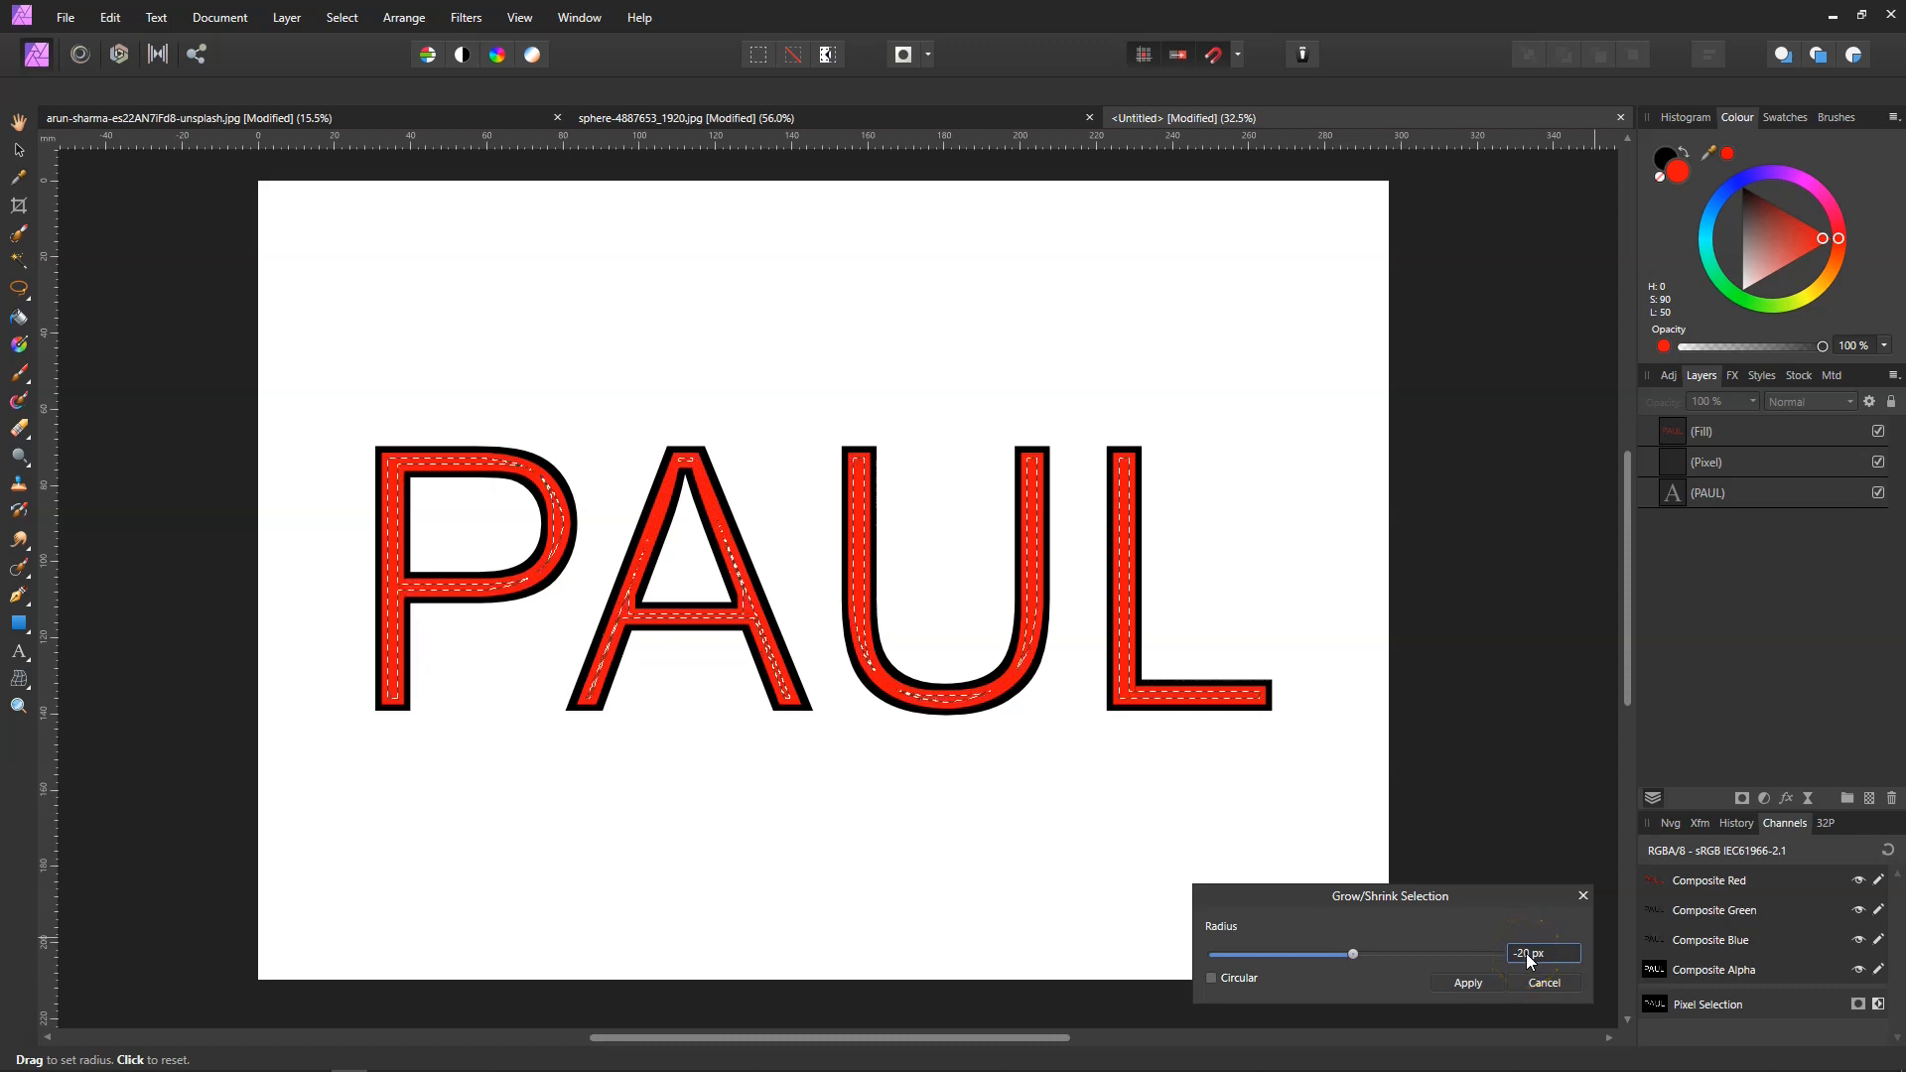
{"action": "left_click", "coordinate": [1488, 982]}
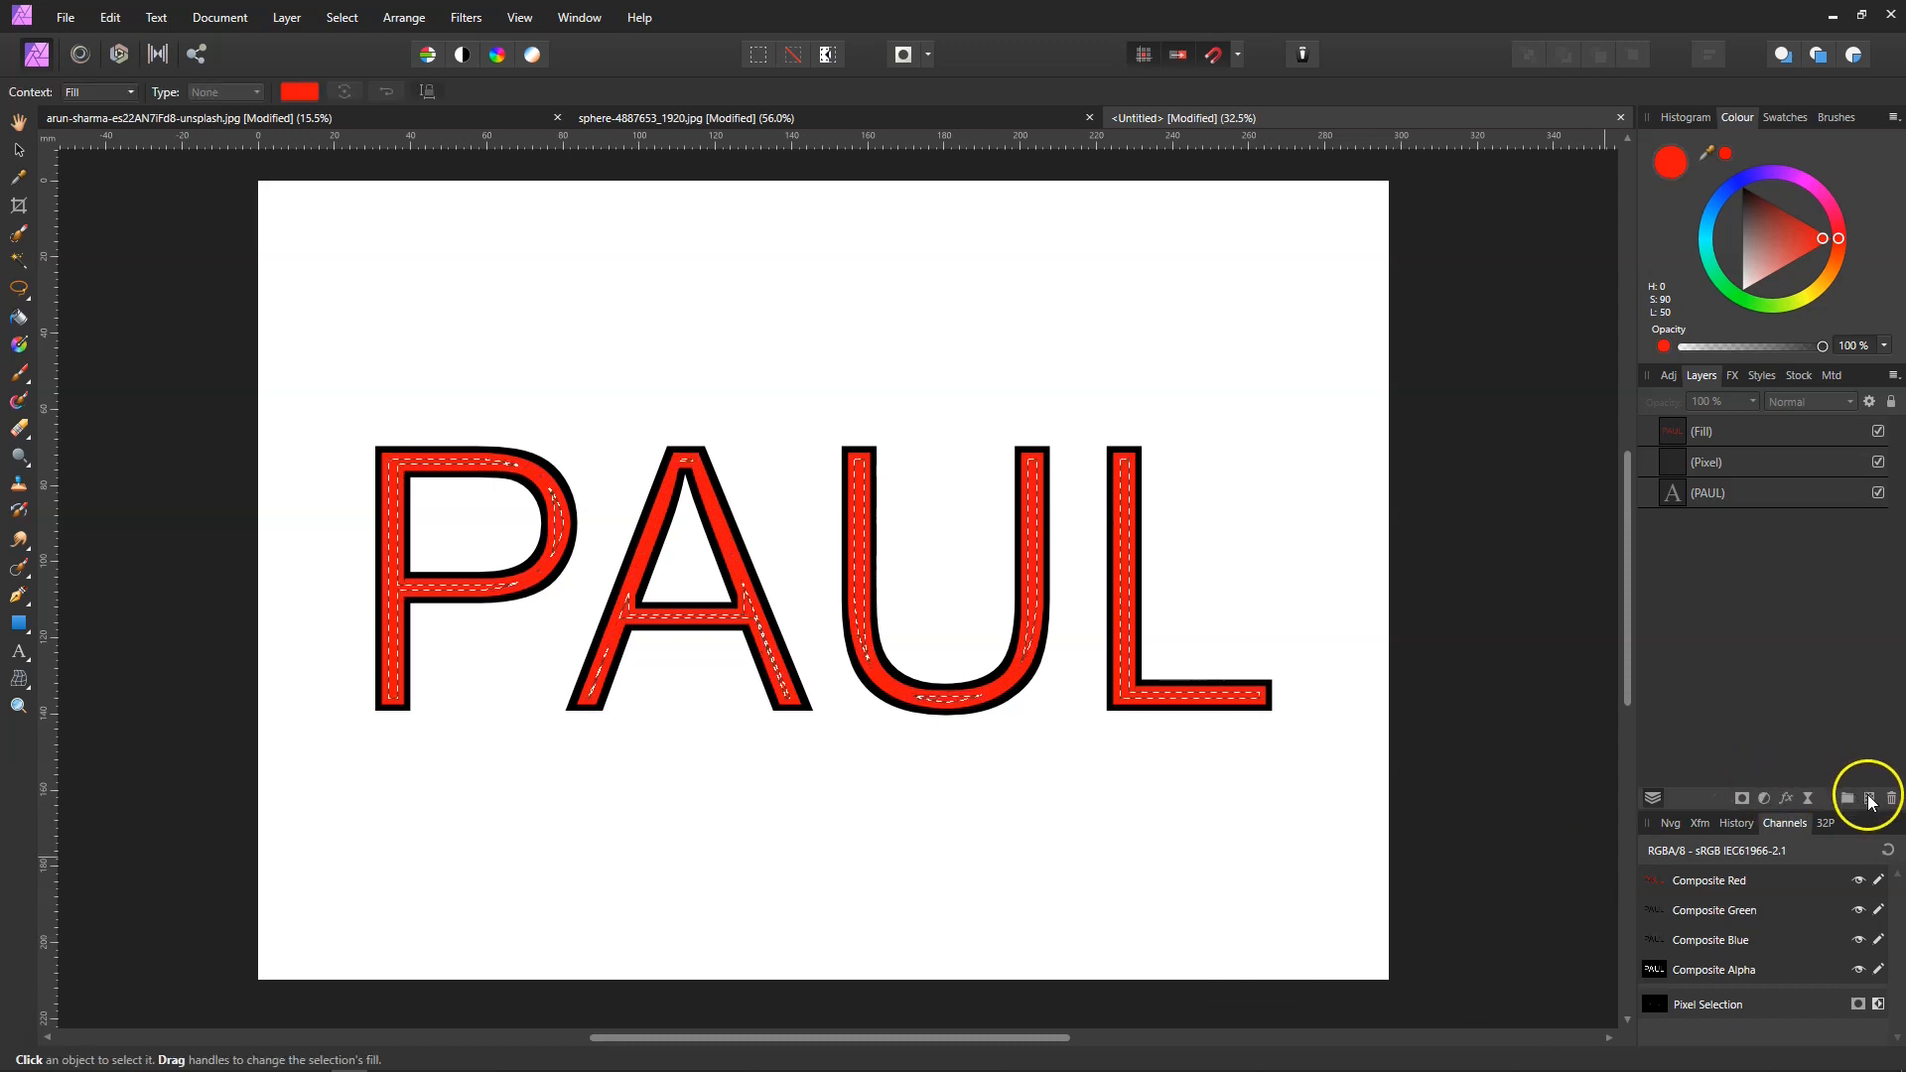
Step: Add a pixel layer above the red fill, try colouring it green from the colour wheel, and undo the colour change
{"action": "left_click", "coordinate": [1869, 799]}
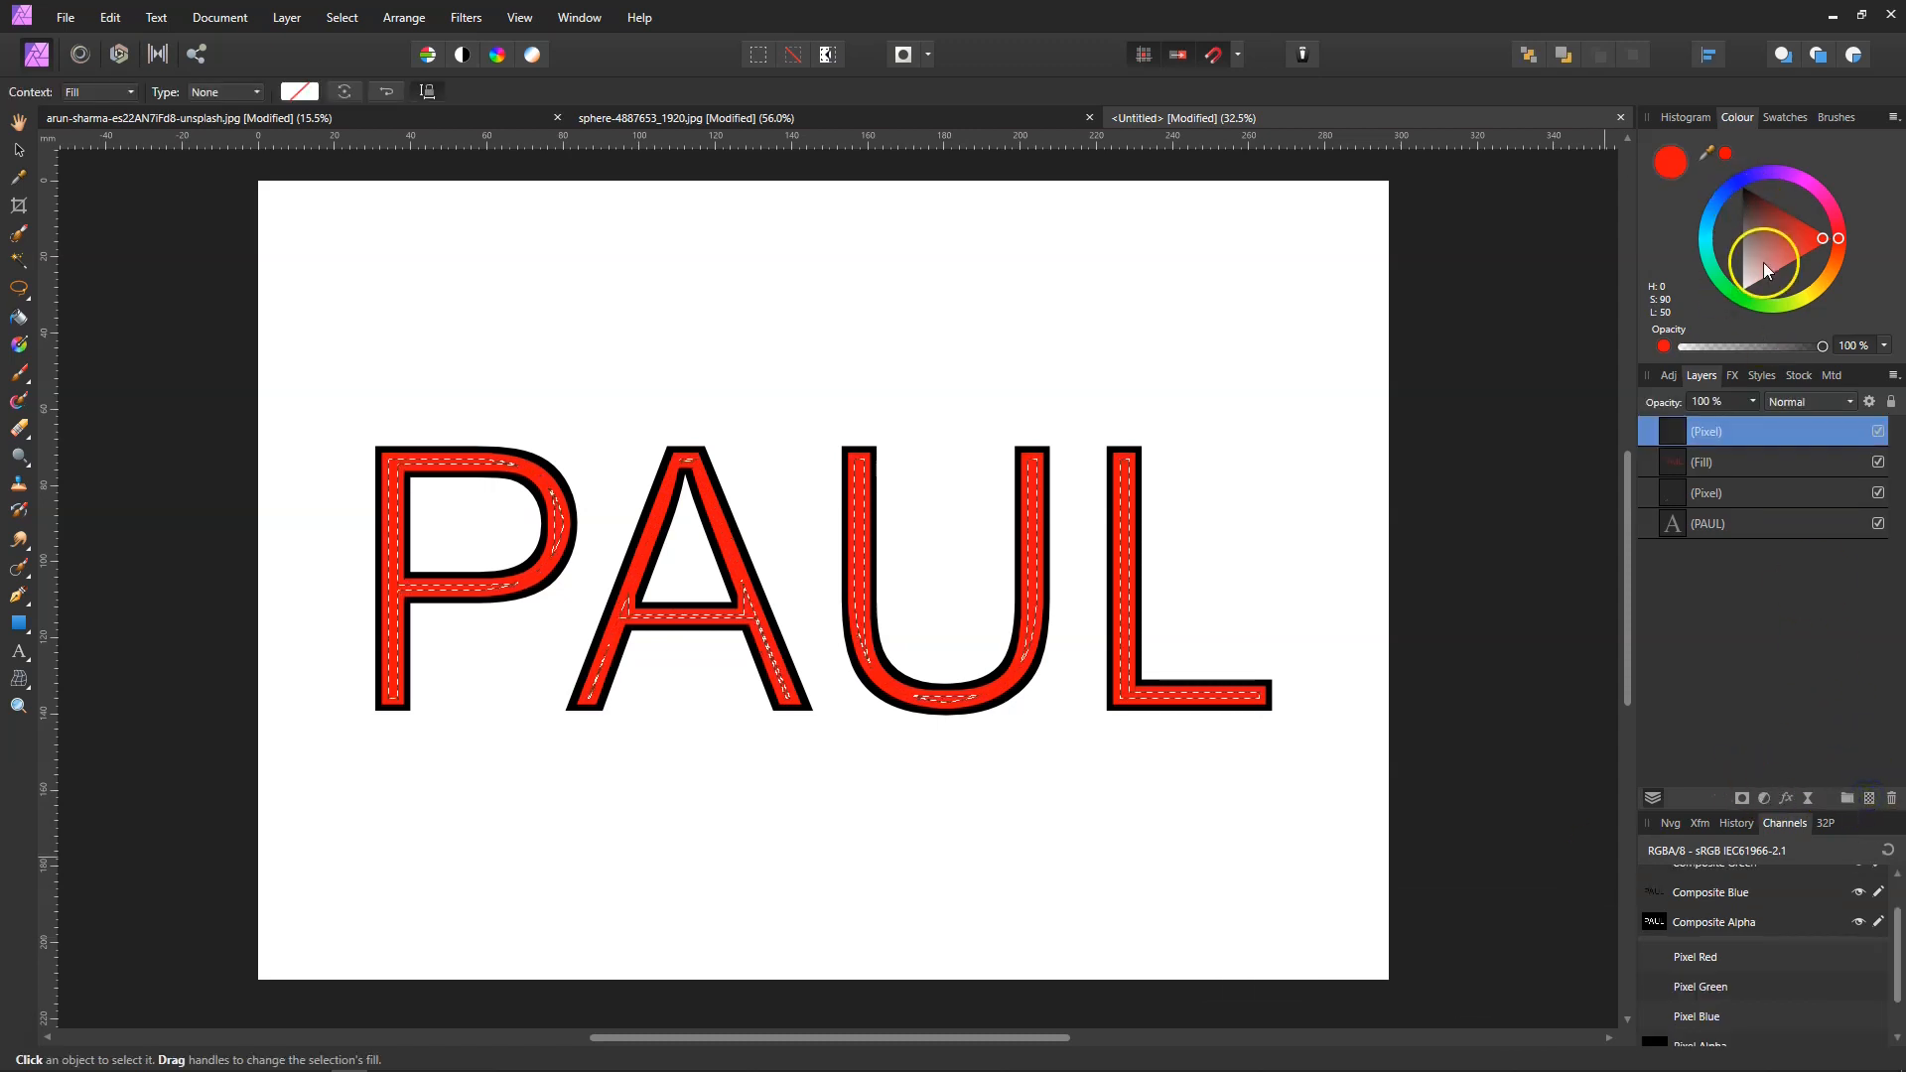
{"action": "left_click", "coordinate": [1777, 308]}
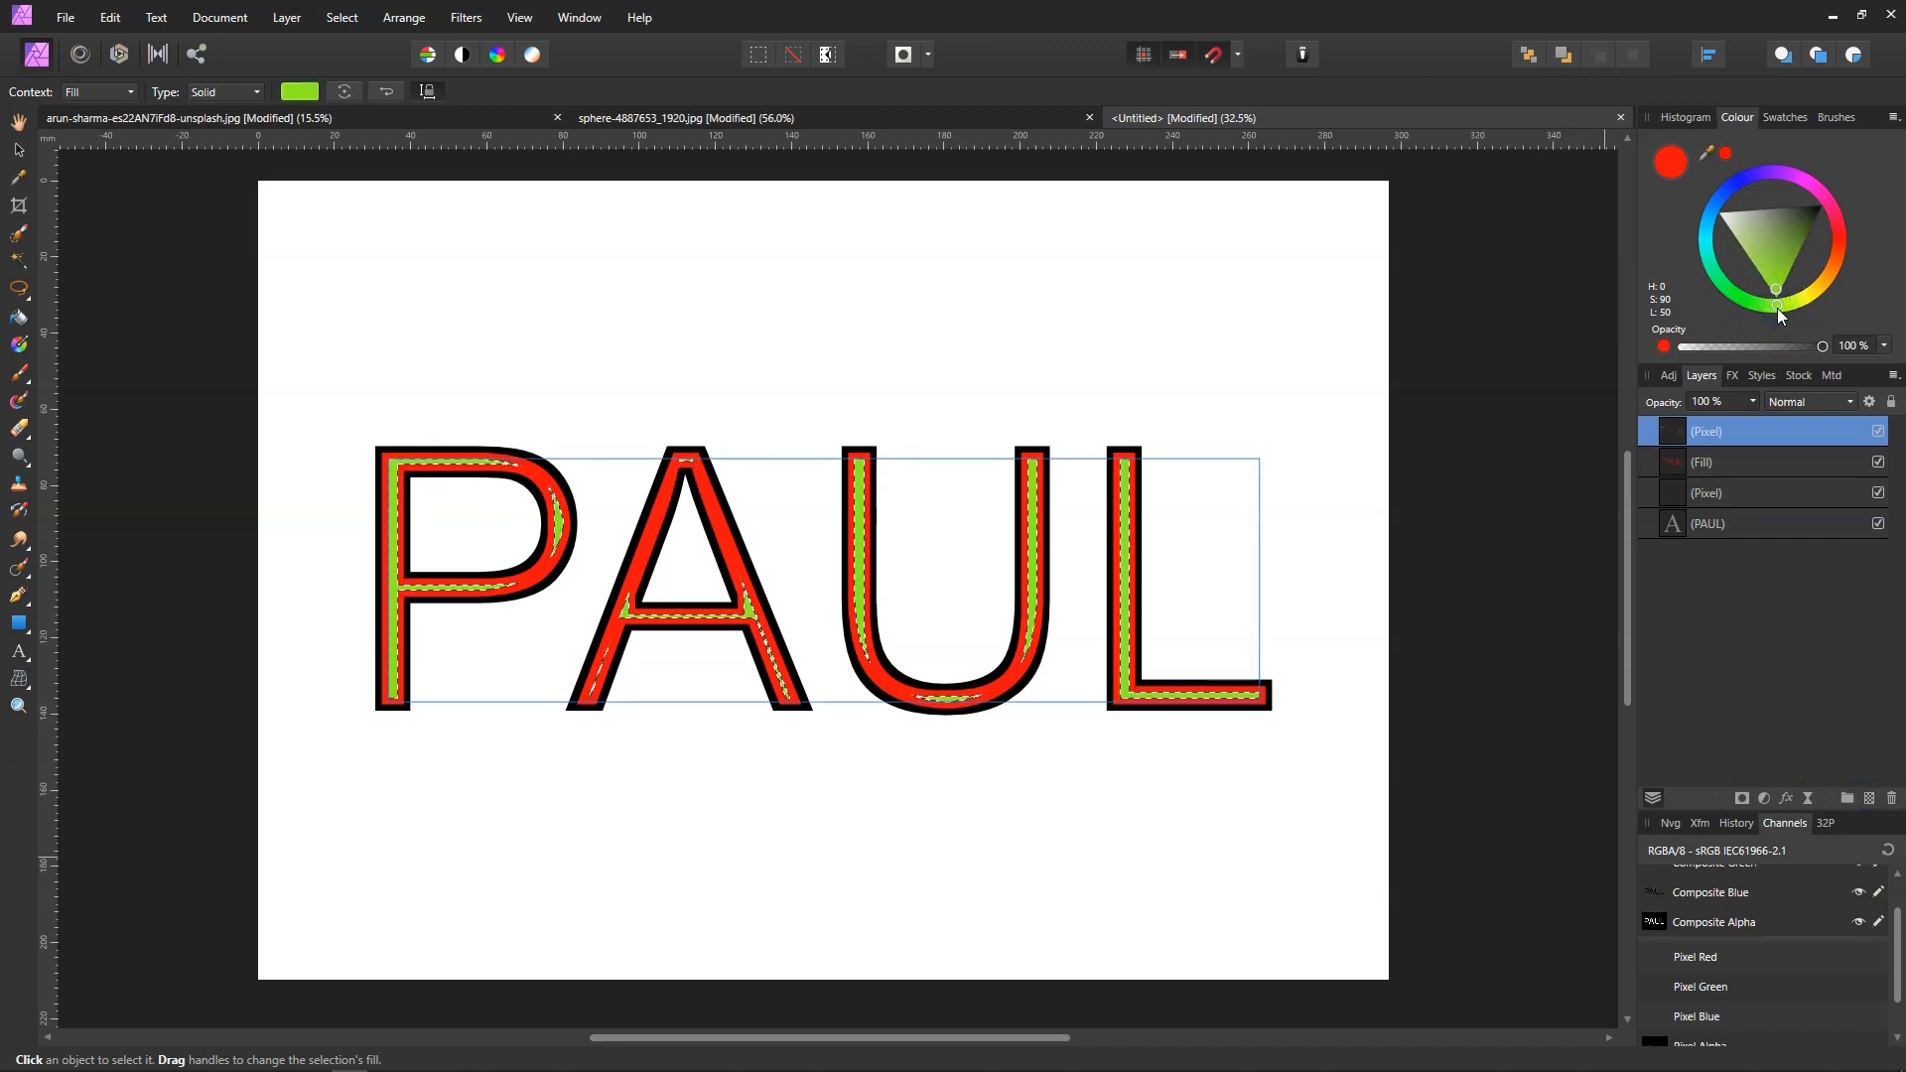
{"action": "key", "text": "ctrl+z"}
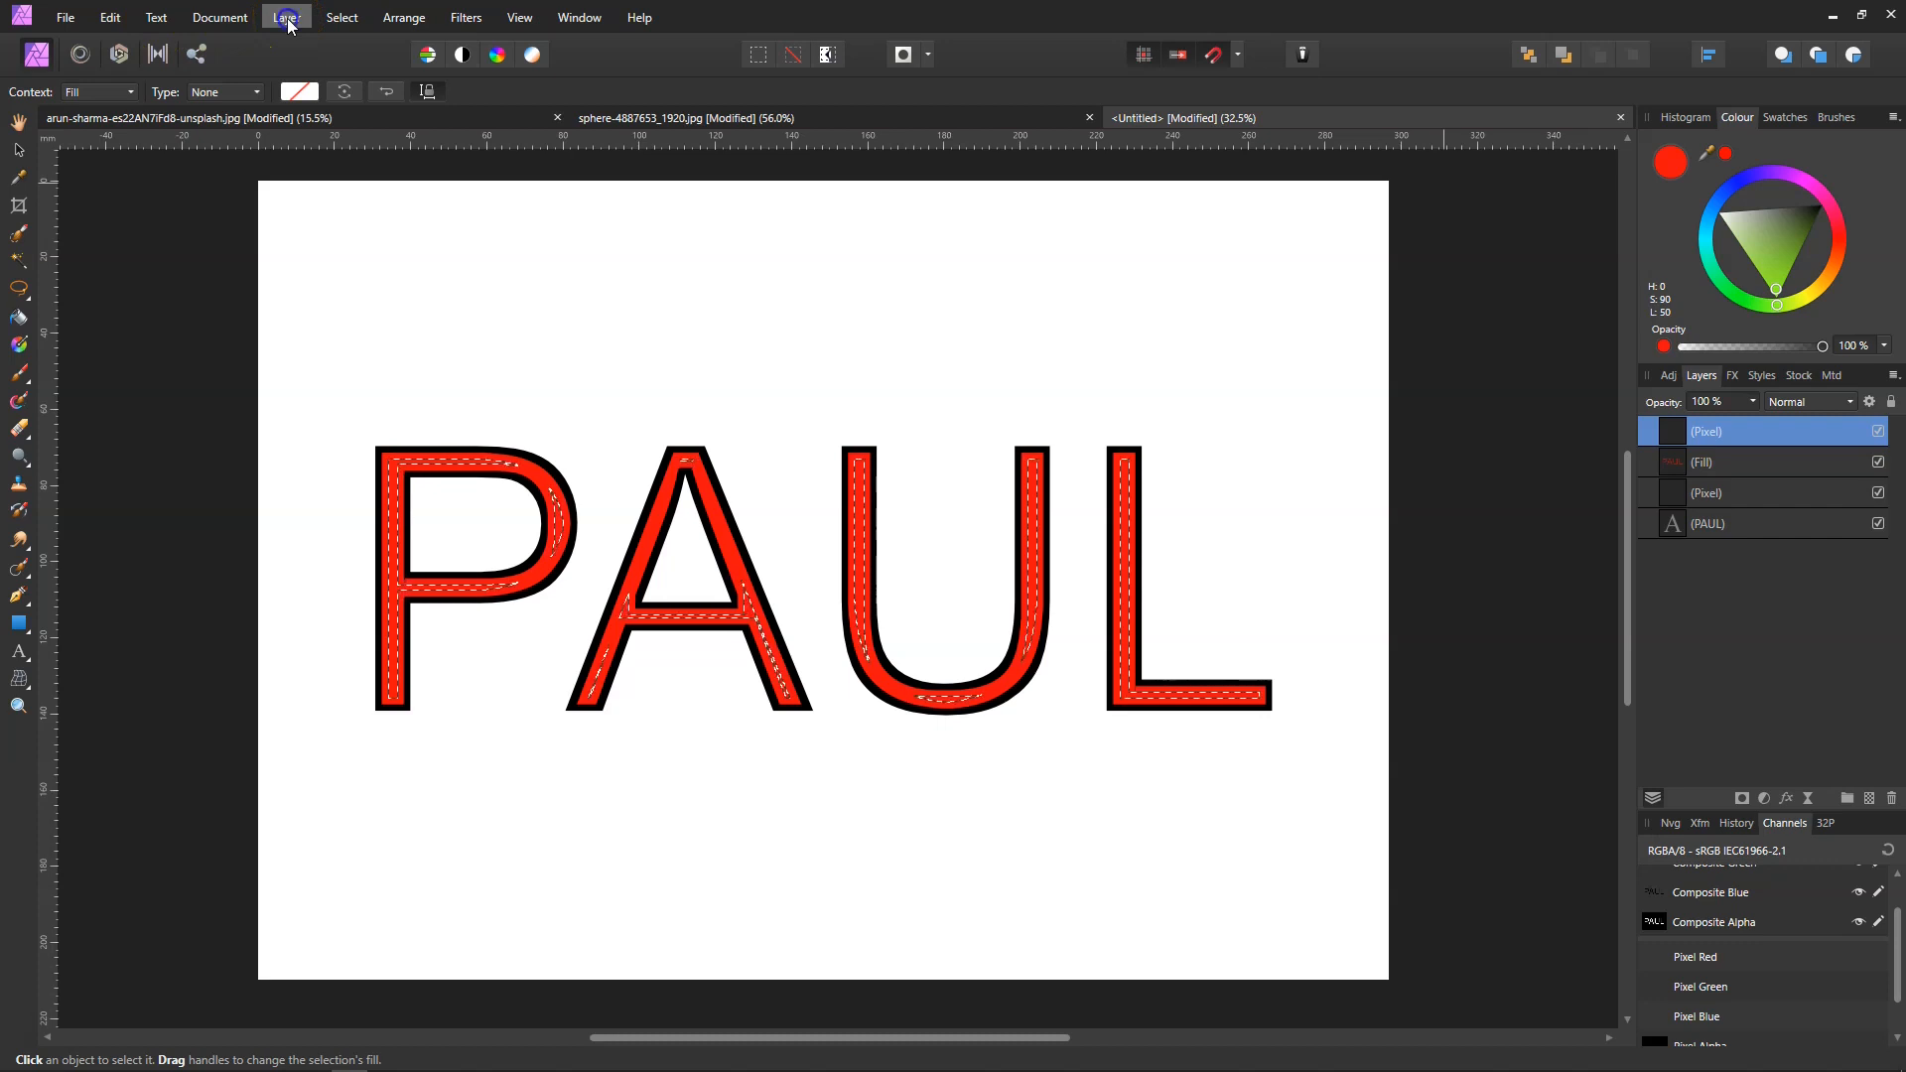
Step: Create a new fill layer from the shrunken selection, recolour it green (9DF20D), and deselect
{"action": "left_click", "coordinate": [219, 17]}
{"action": "mouse_move", "coordinate": [273, 25]}
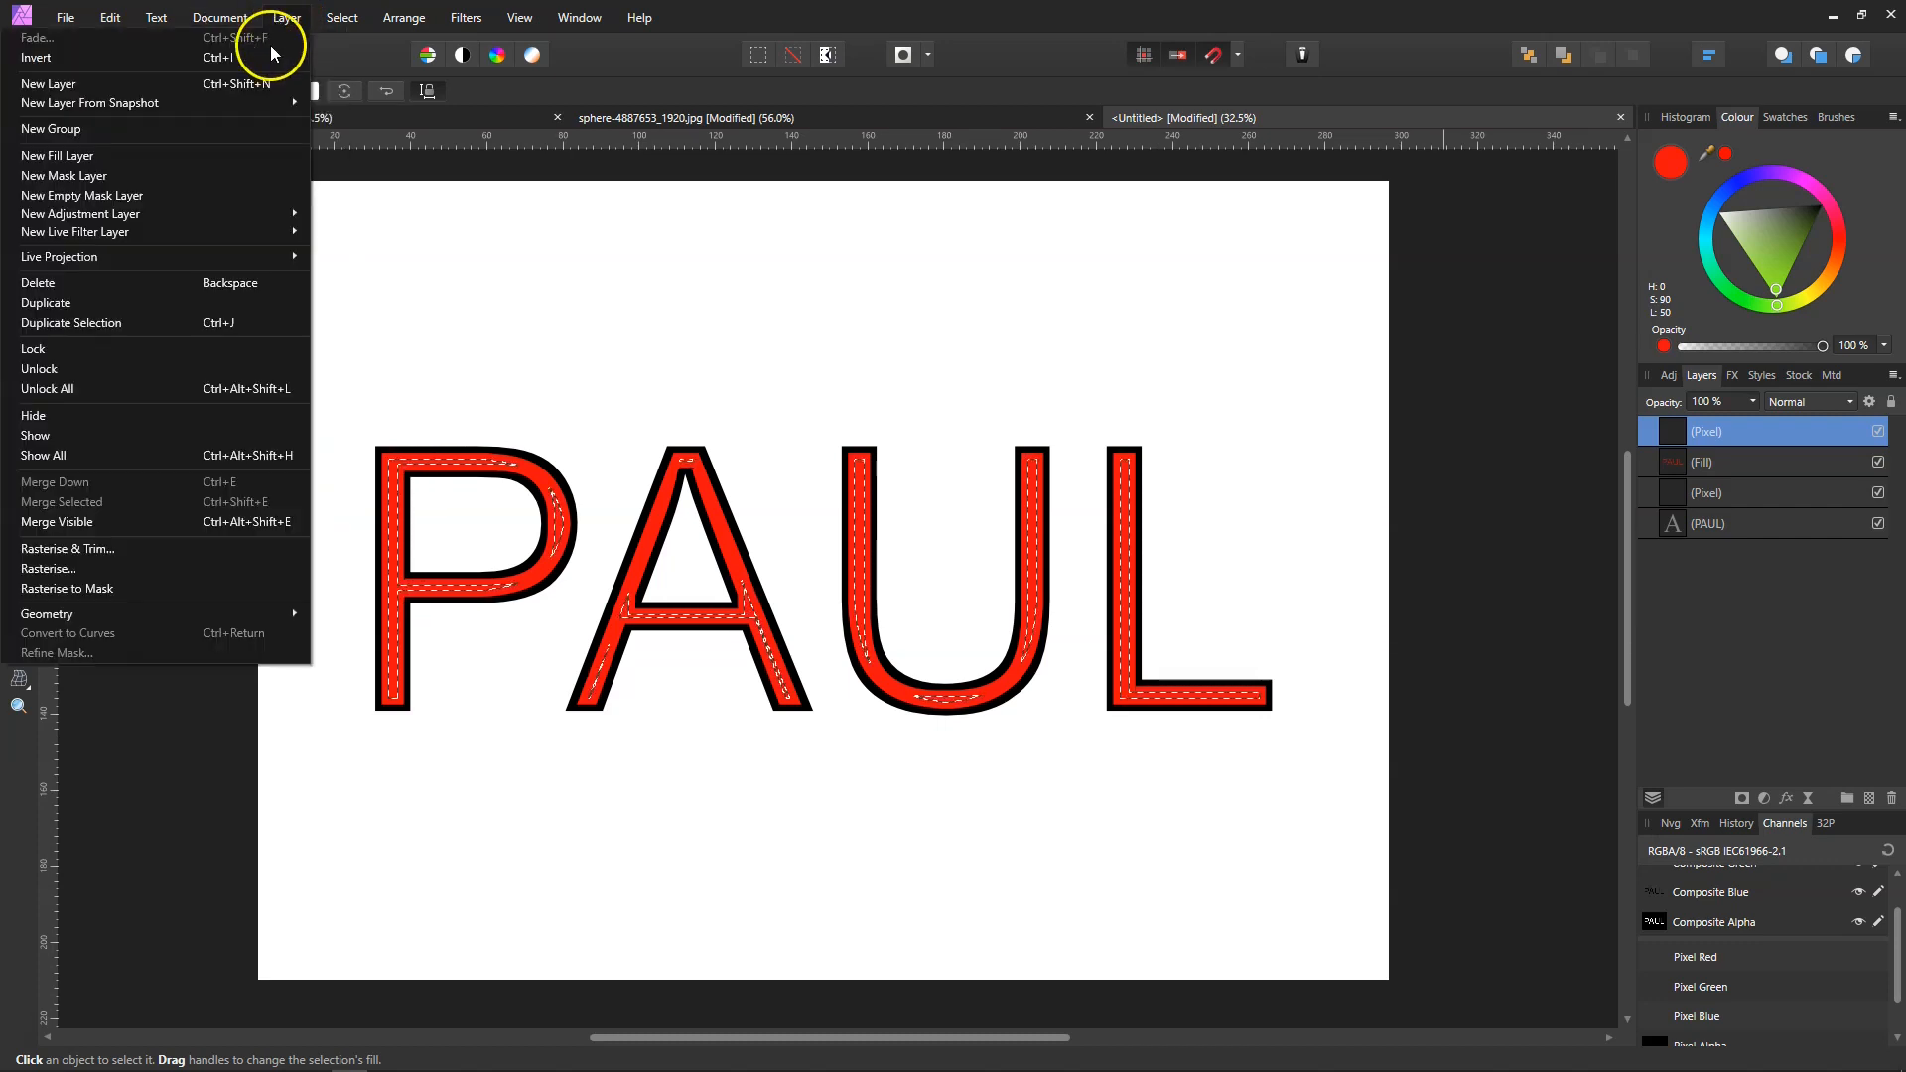
{"action": "left_click", "coordinate": [179, 167]}
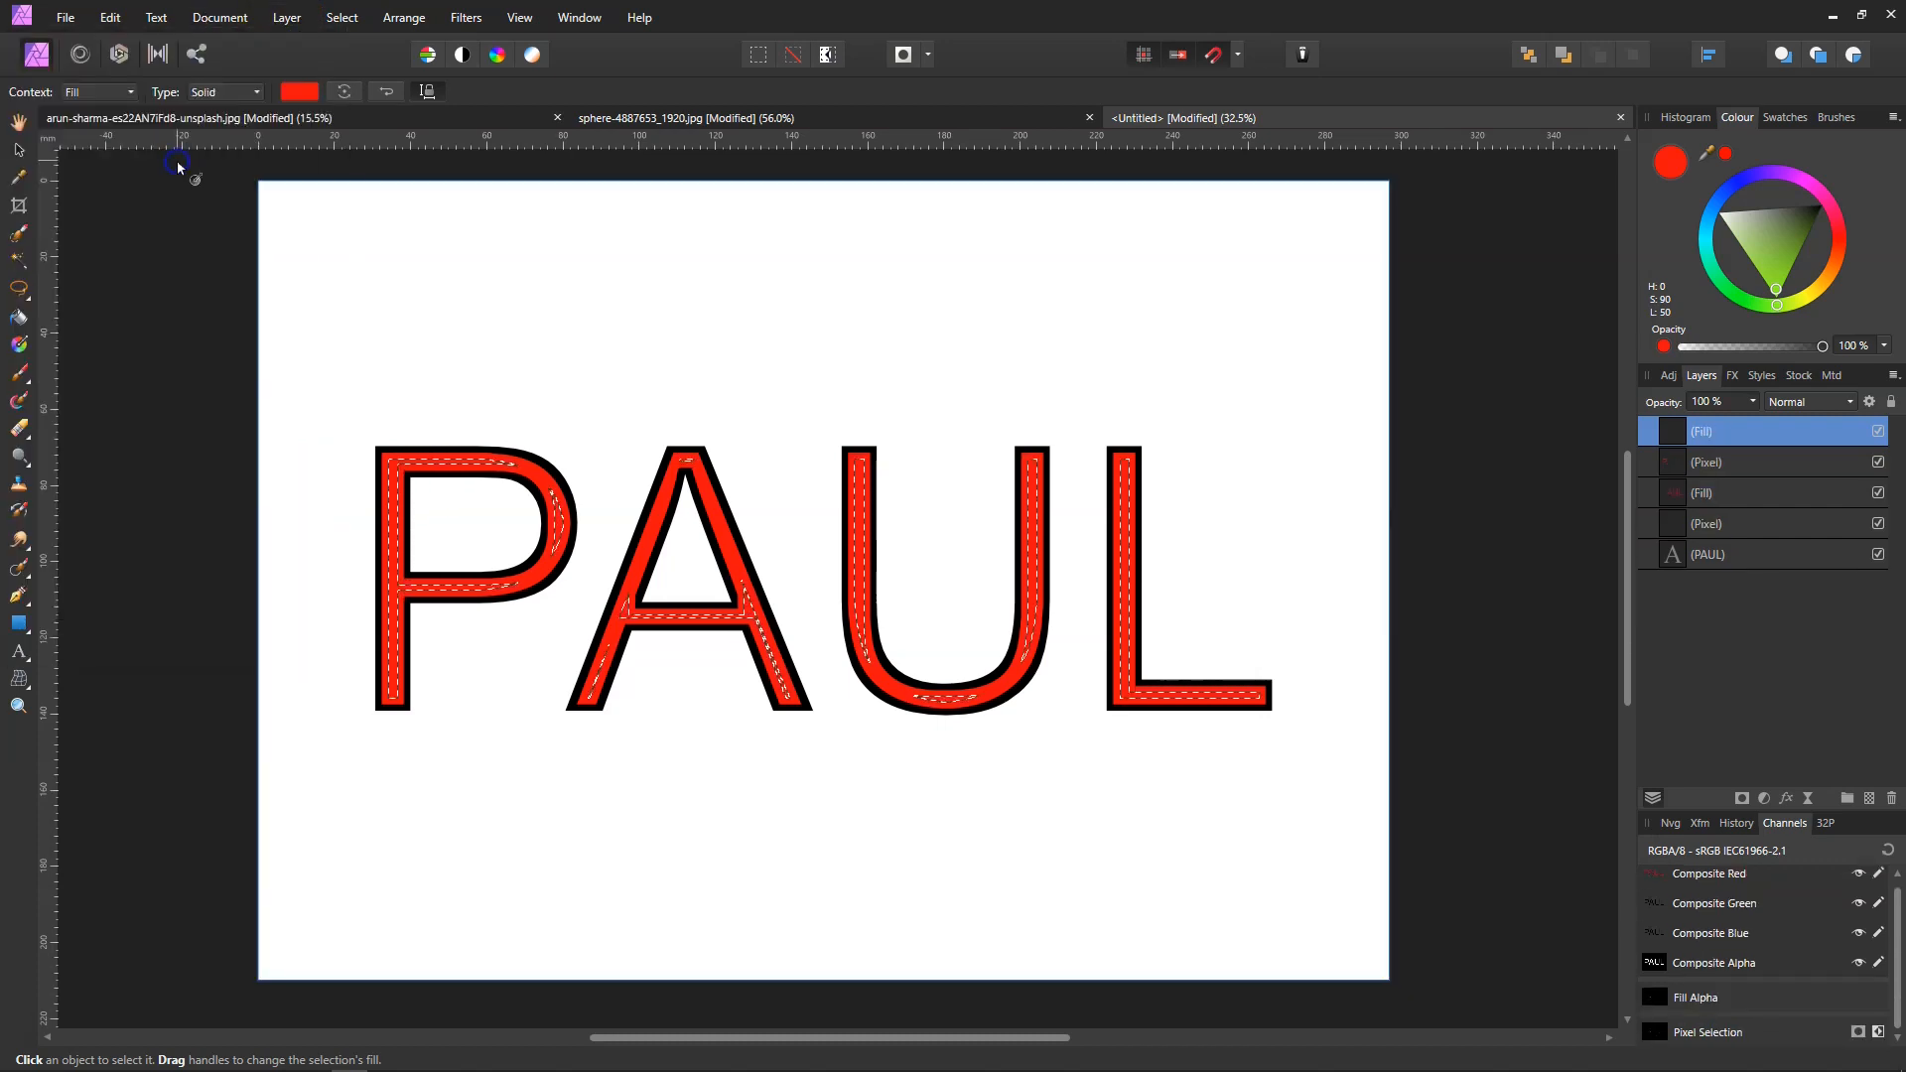
{"action": "double_click", "coordinate": [1674, 164]}
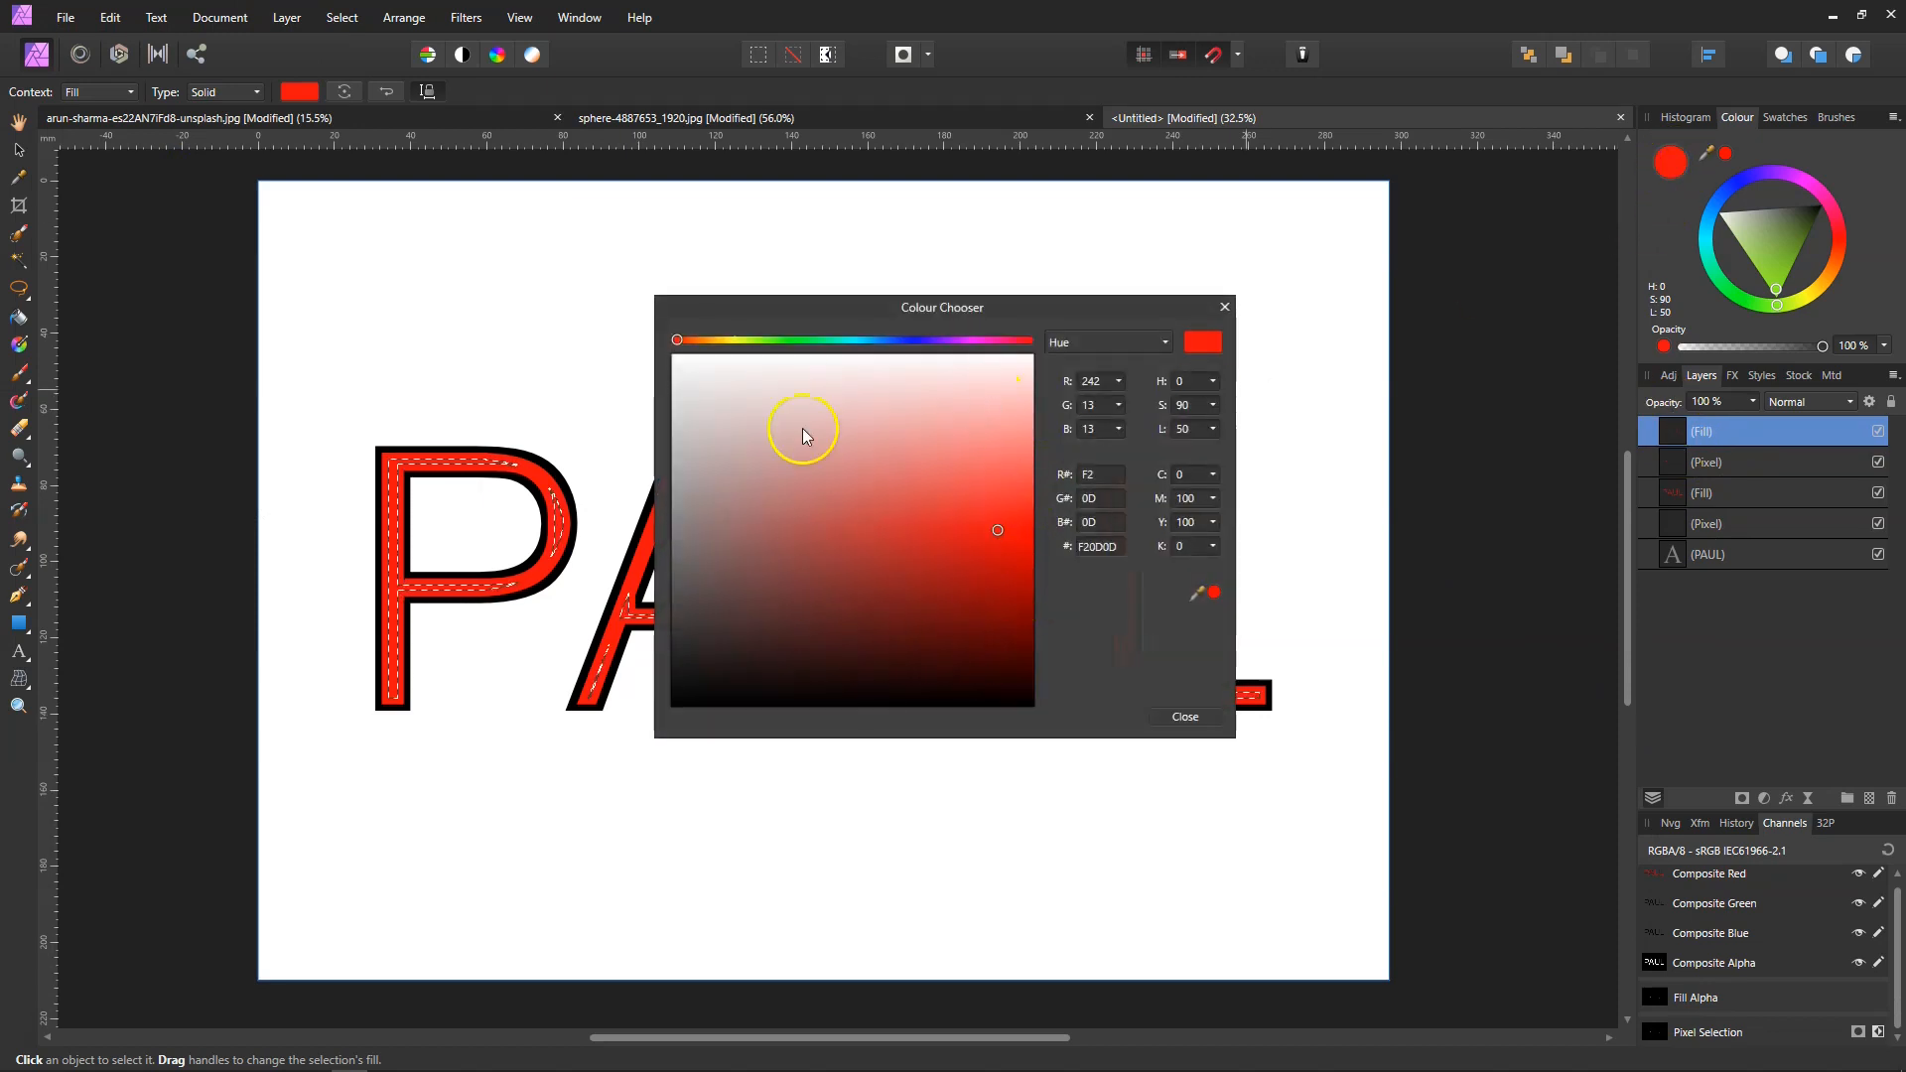
{"action": "left_click", "coordinate": [757, 340]}
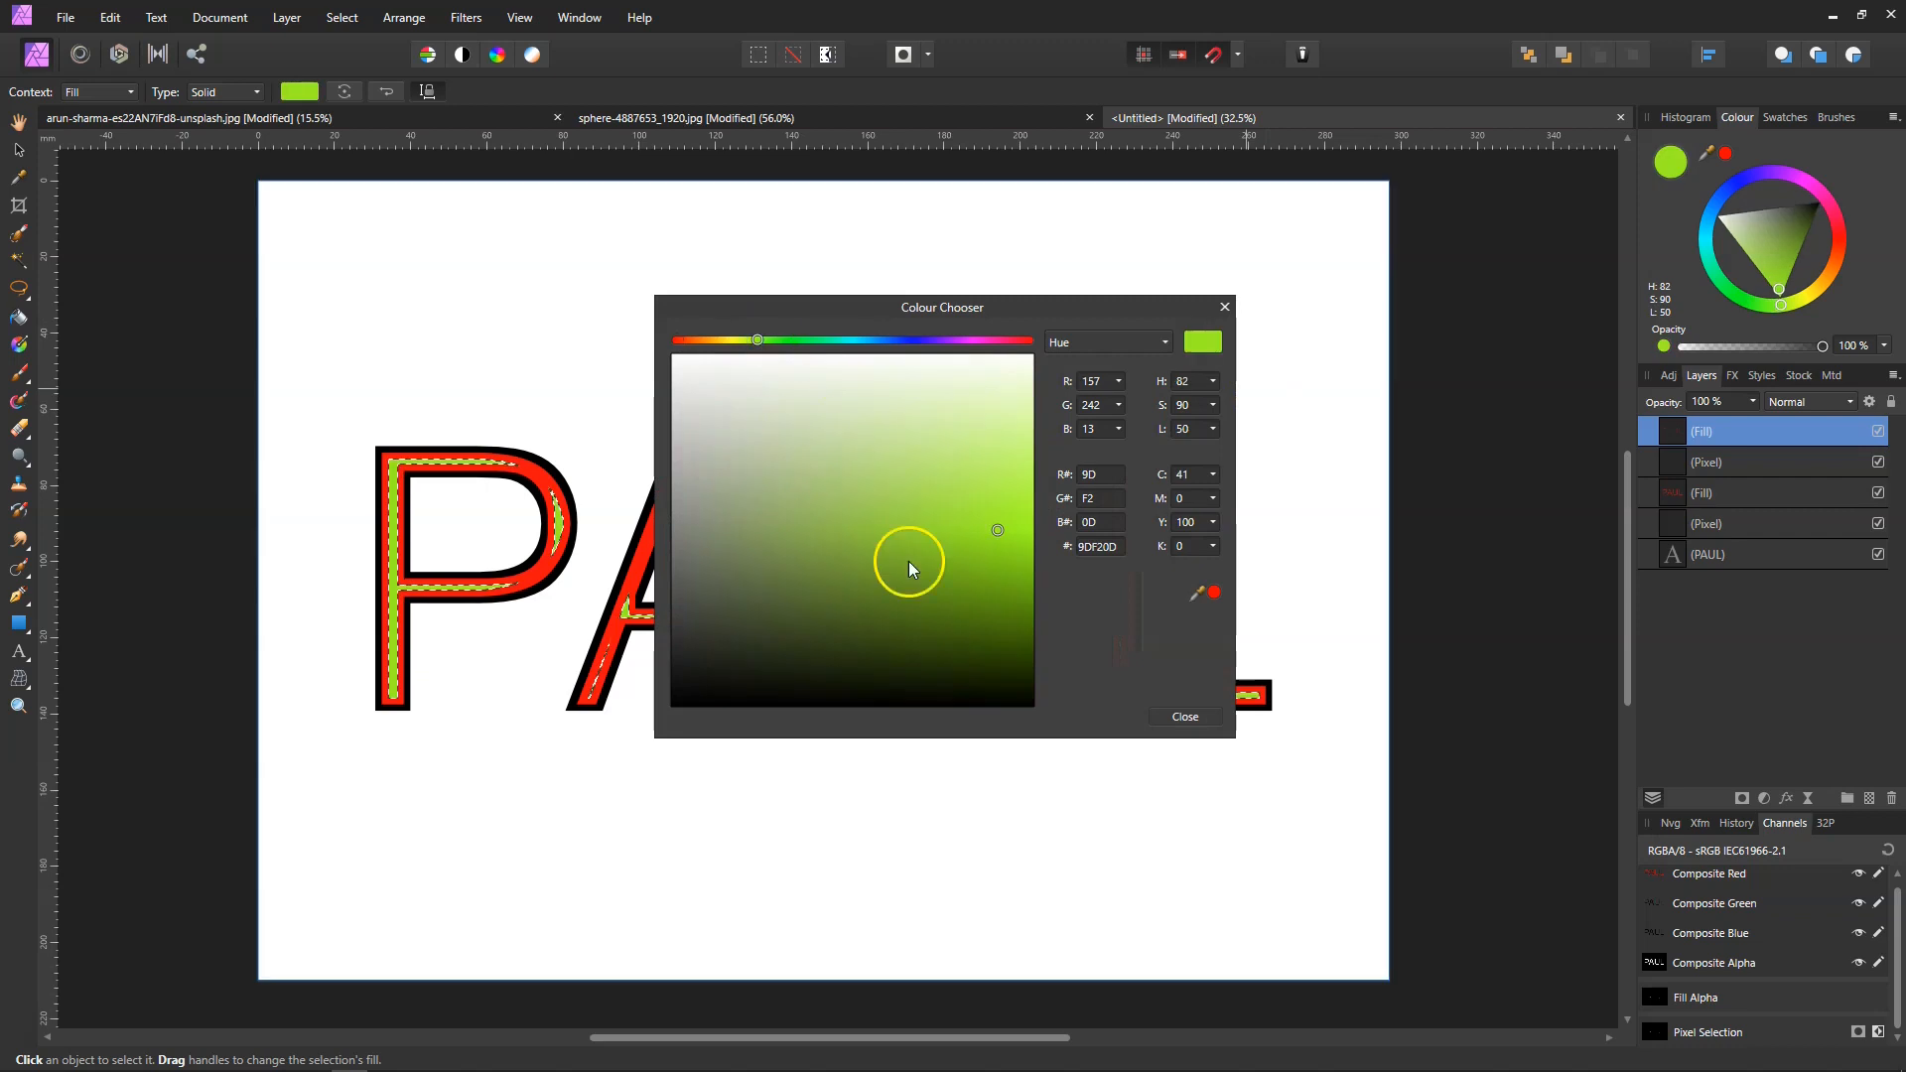
{"action": "left_click", "coordinate": [1225, 307]}
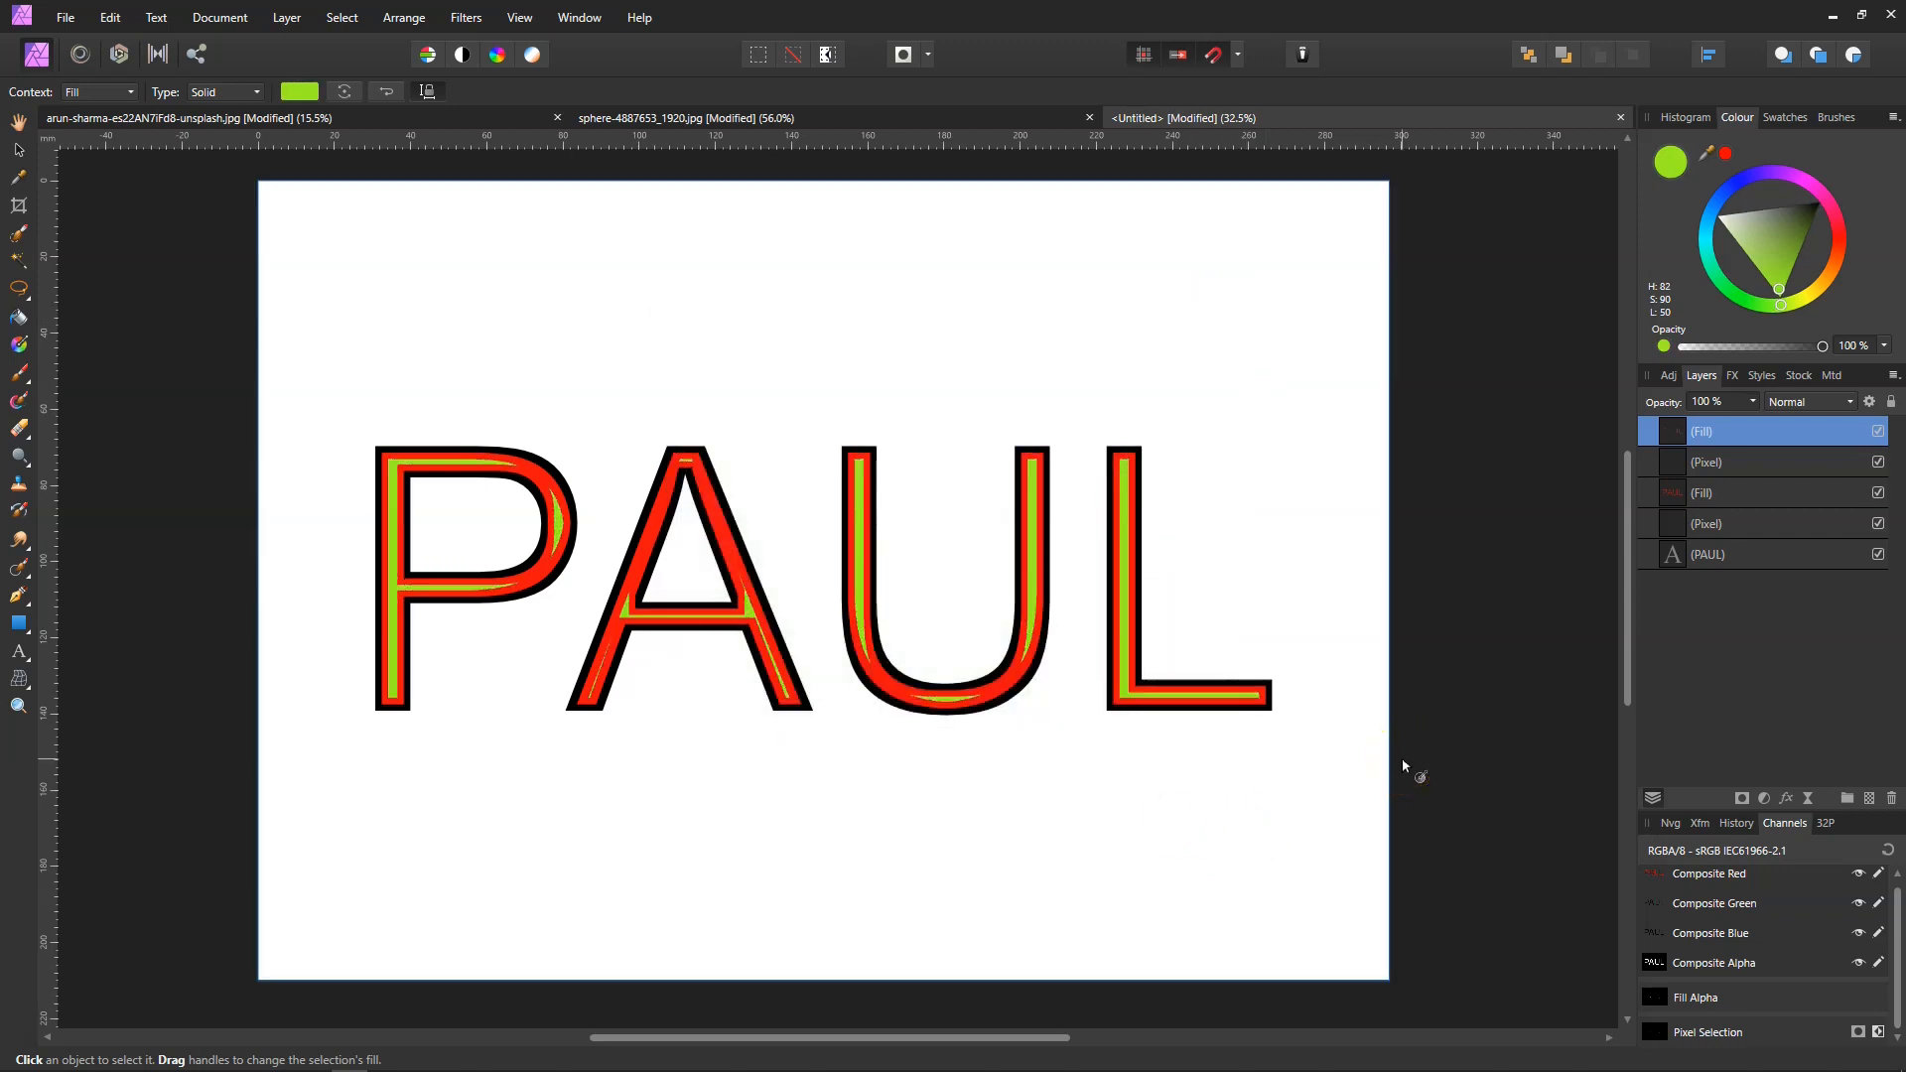
{"action": "left_click", "coordinate": [878, 715]}
{"action": "left_click", "coordinate": [331, 20]}
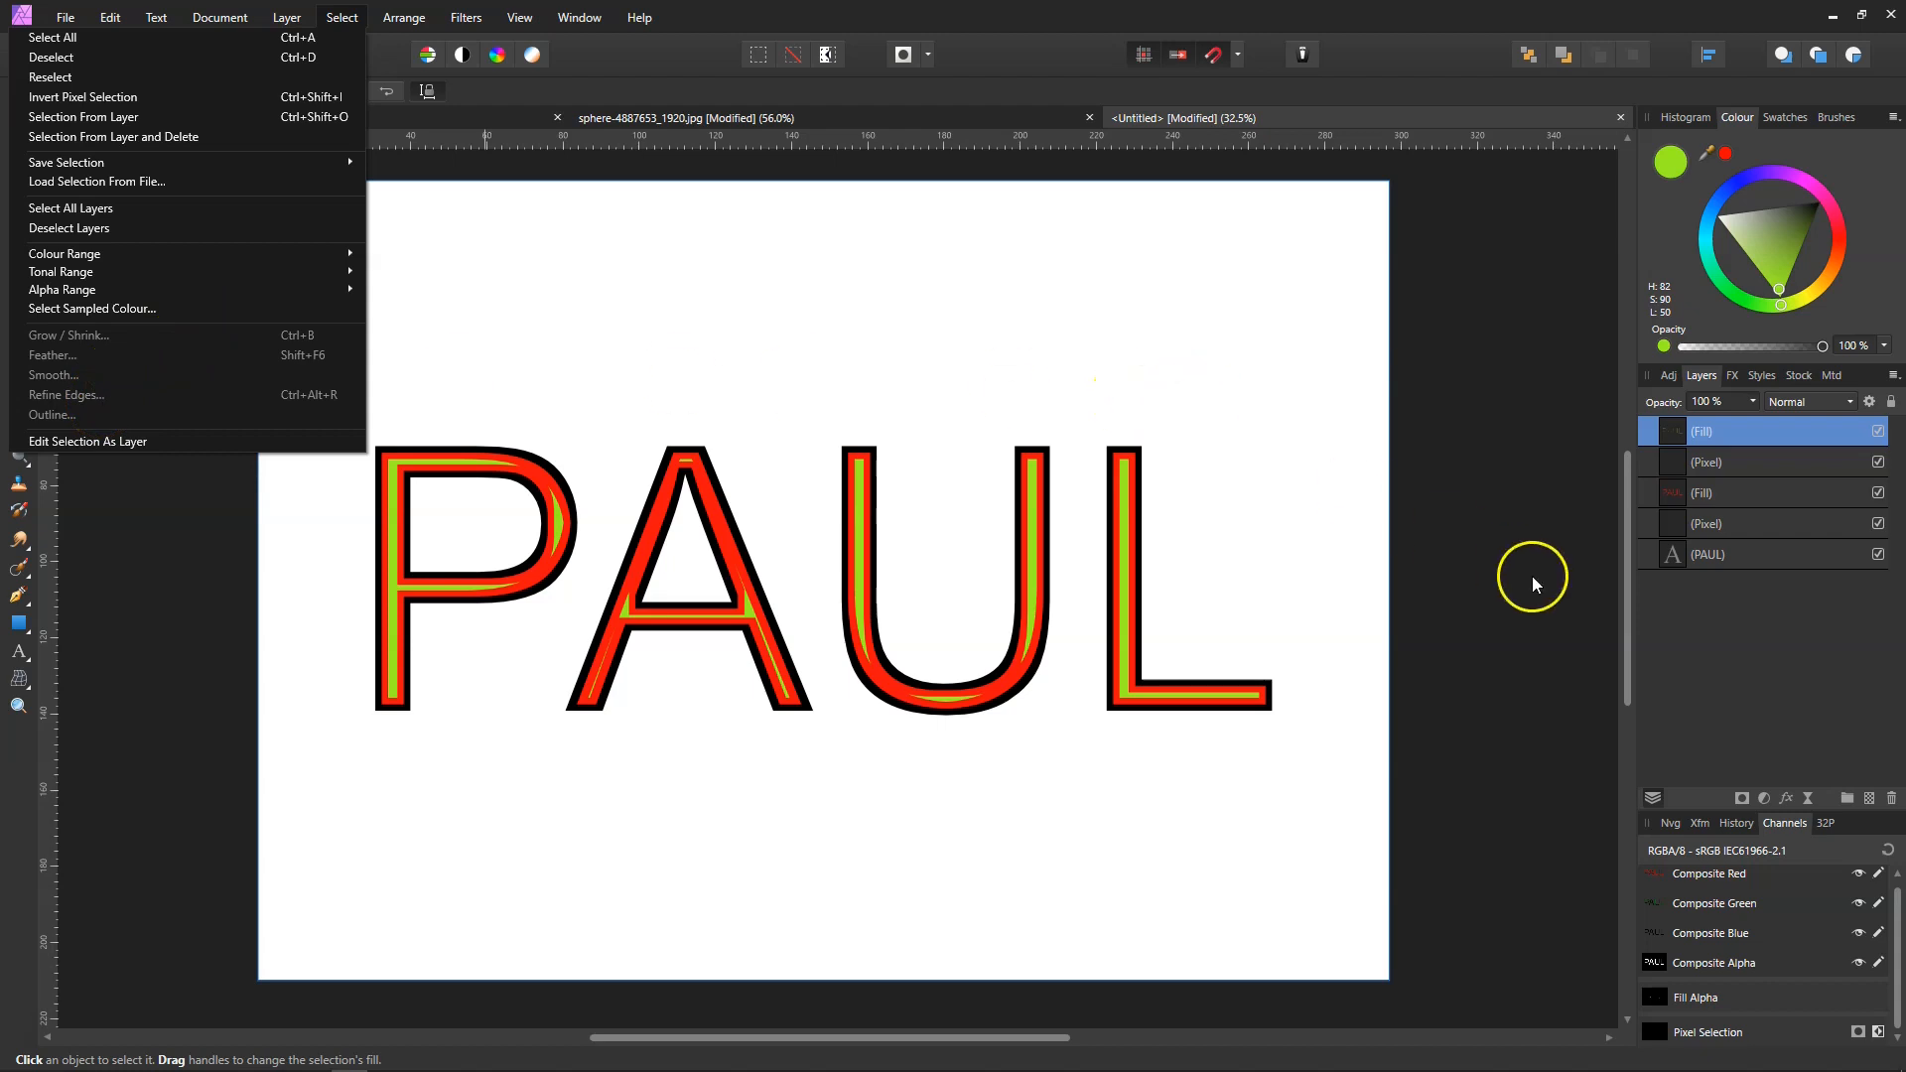
{"action": "left_click", "coordinate": [1499, 595]}
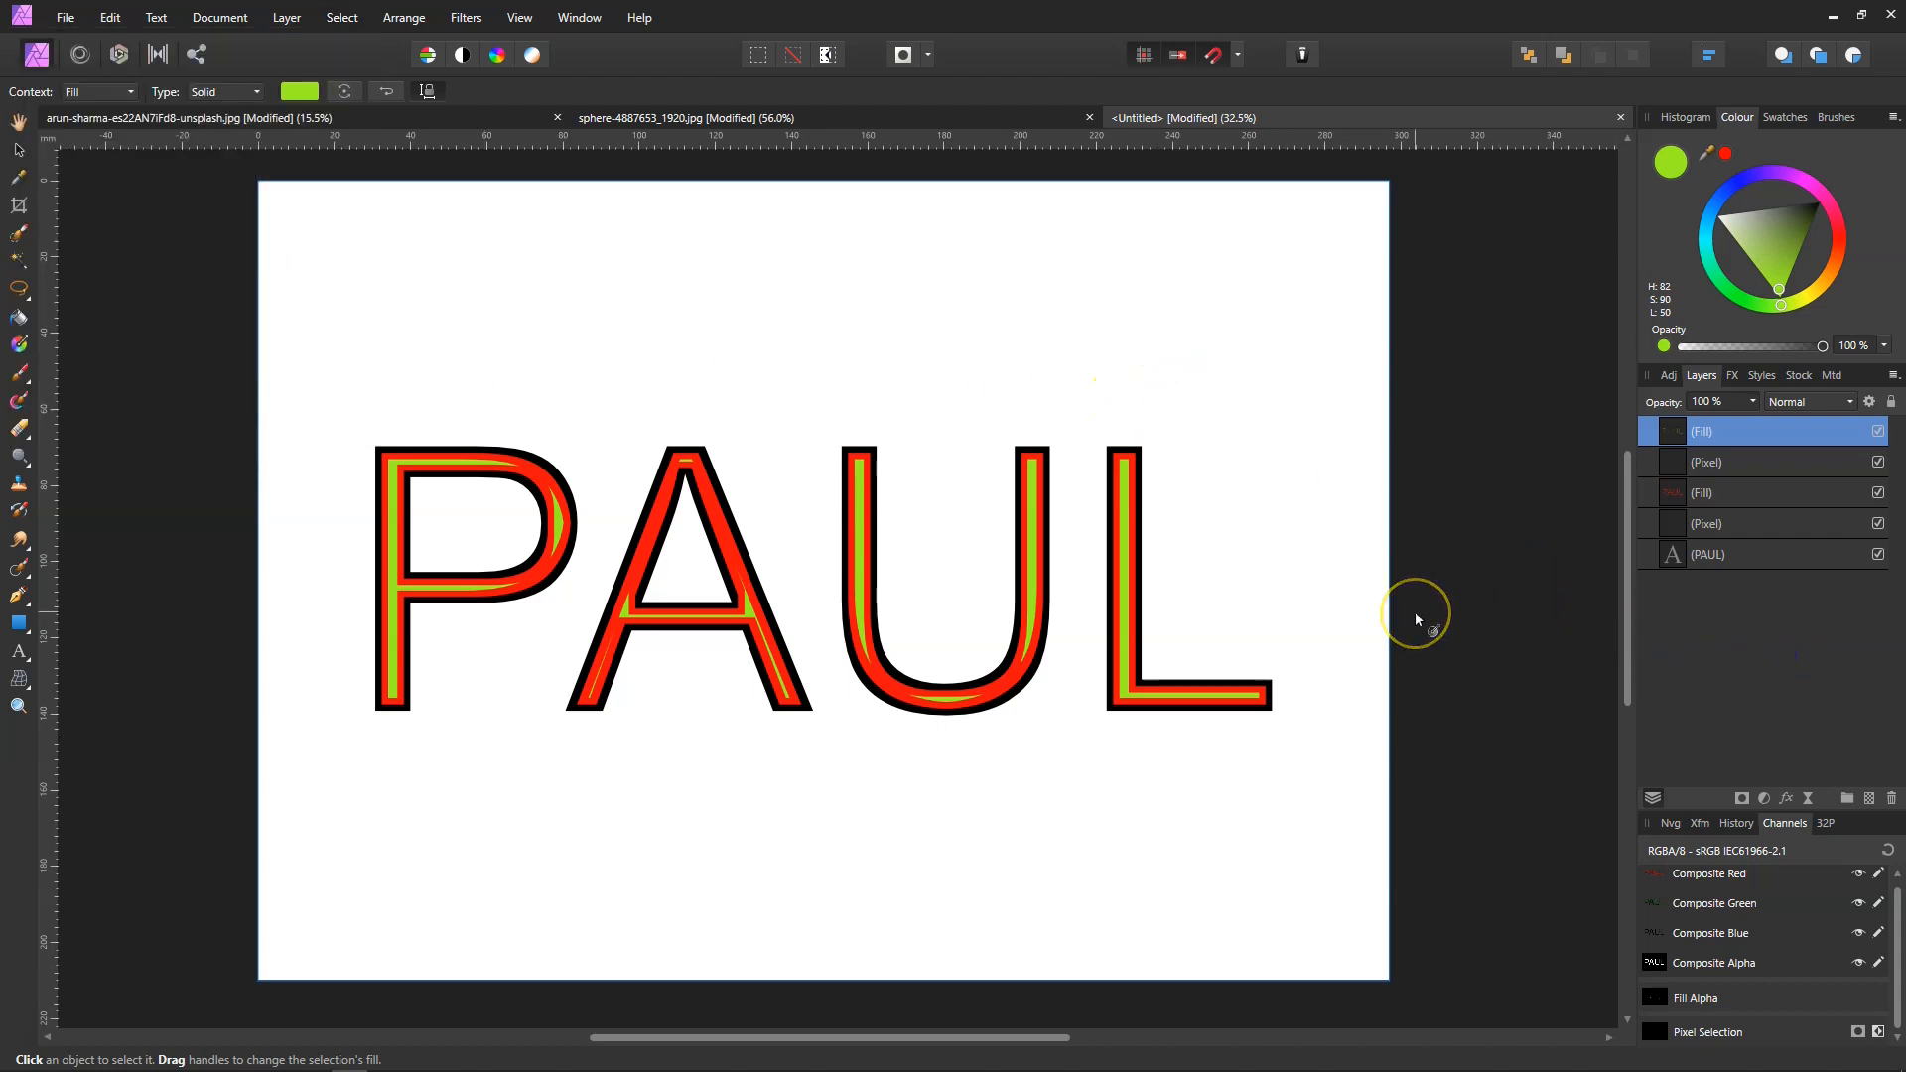